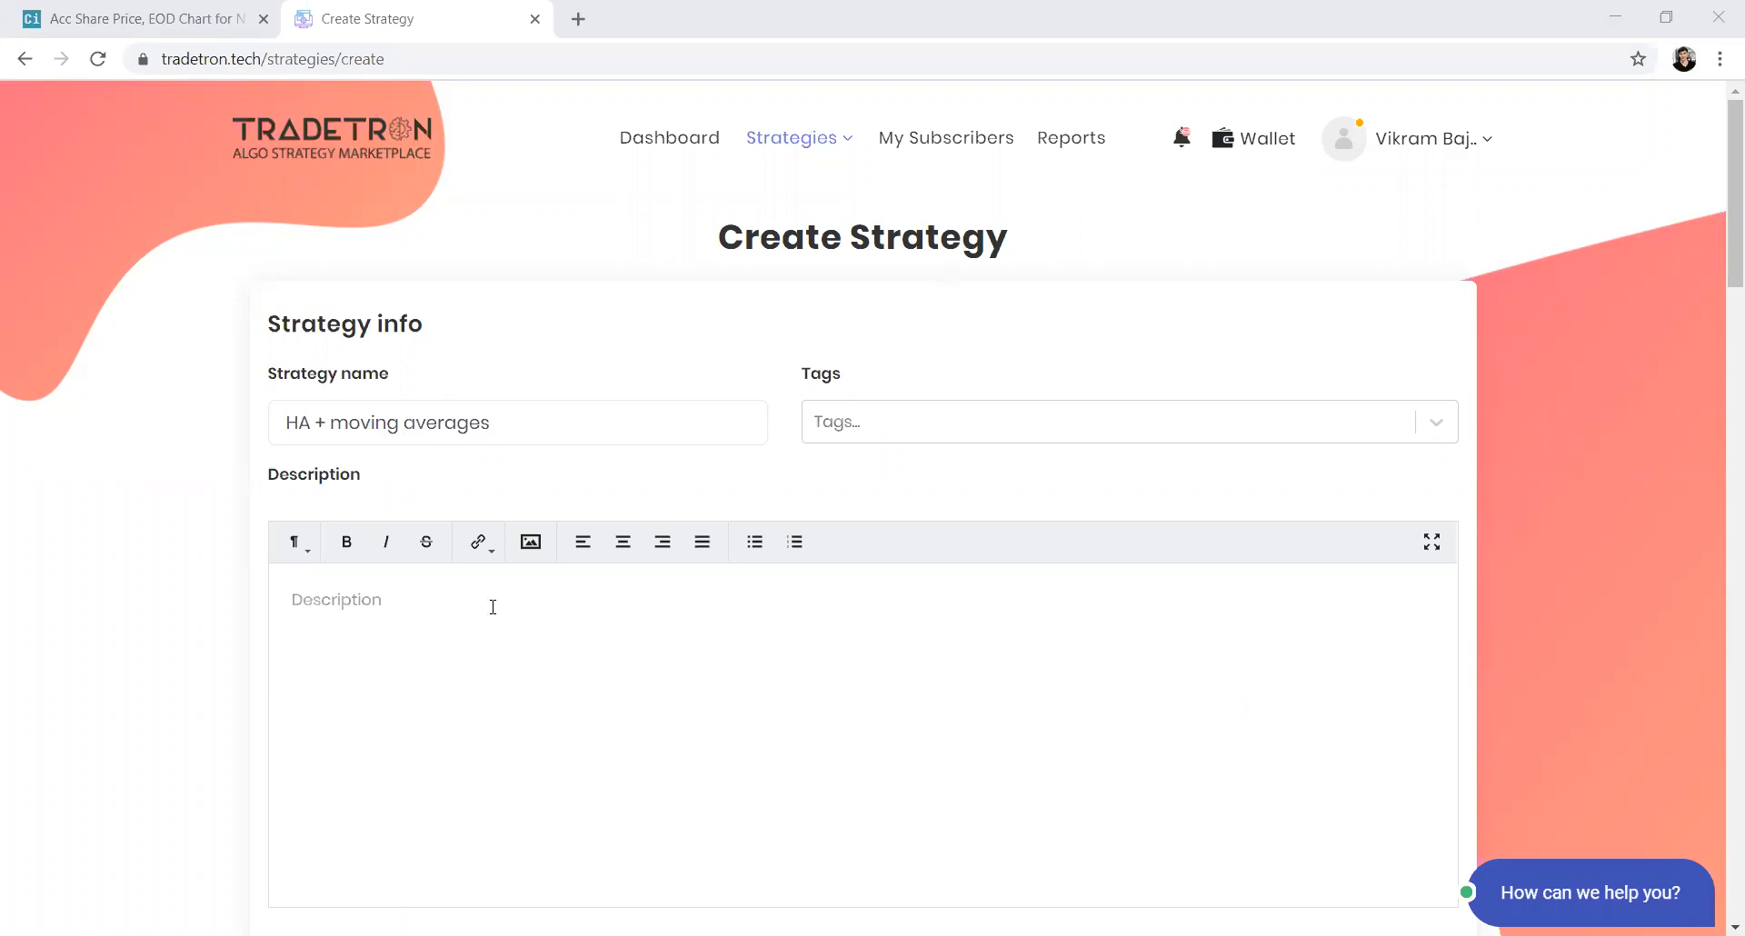
# Add the Volatility tag to the strategy
pyautogui.tripleClick(509, 426)
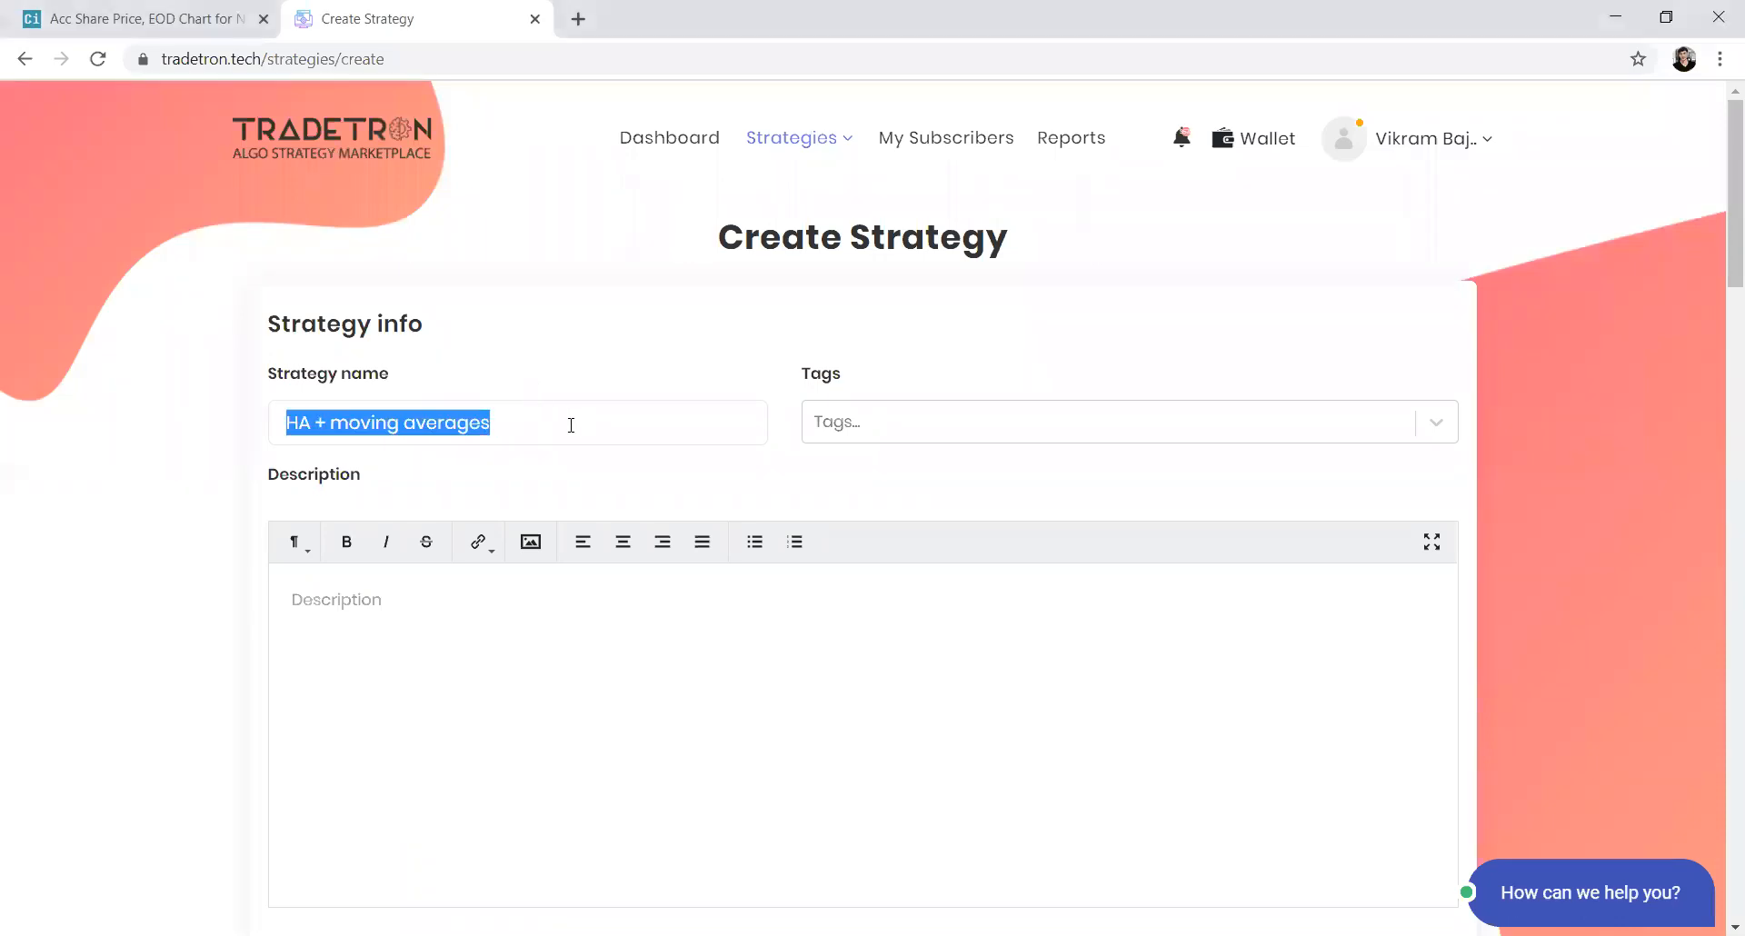
pyautogui.click(871, 422)
pyautogui.click(881, 536)
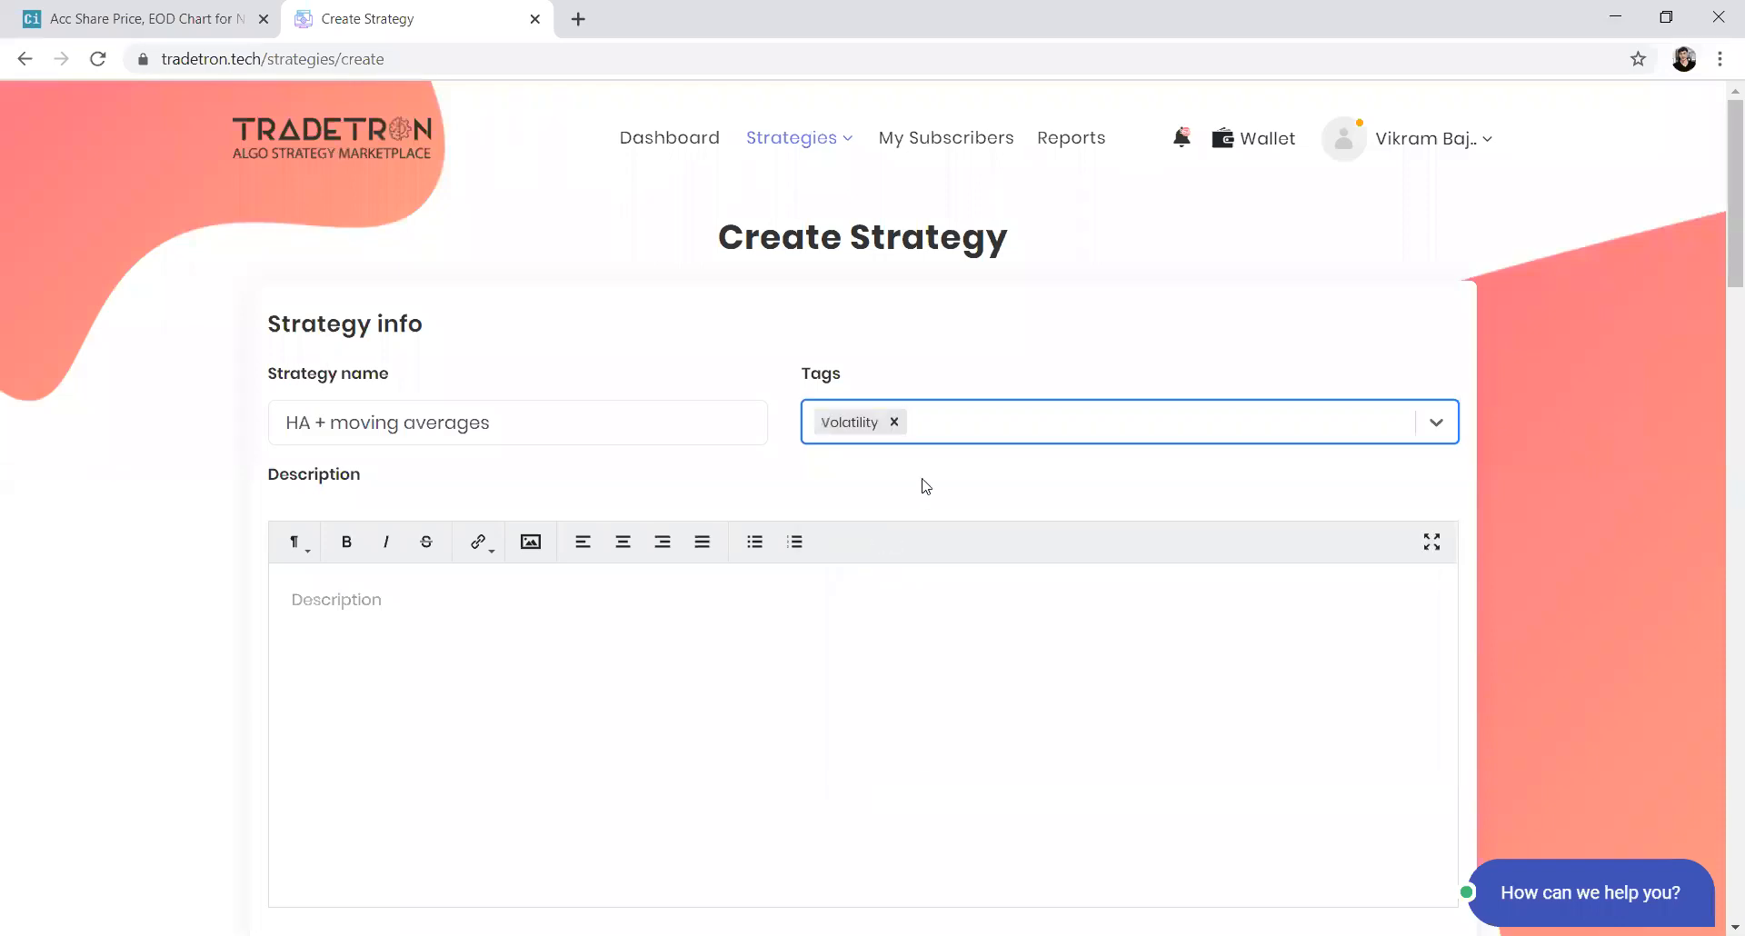
# Add a new set to the strategy
pyautogui.scroll(-8, 688, 768)
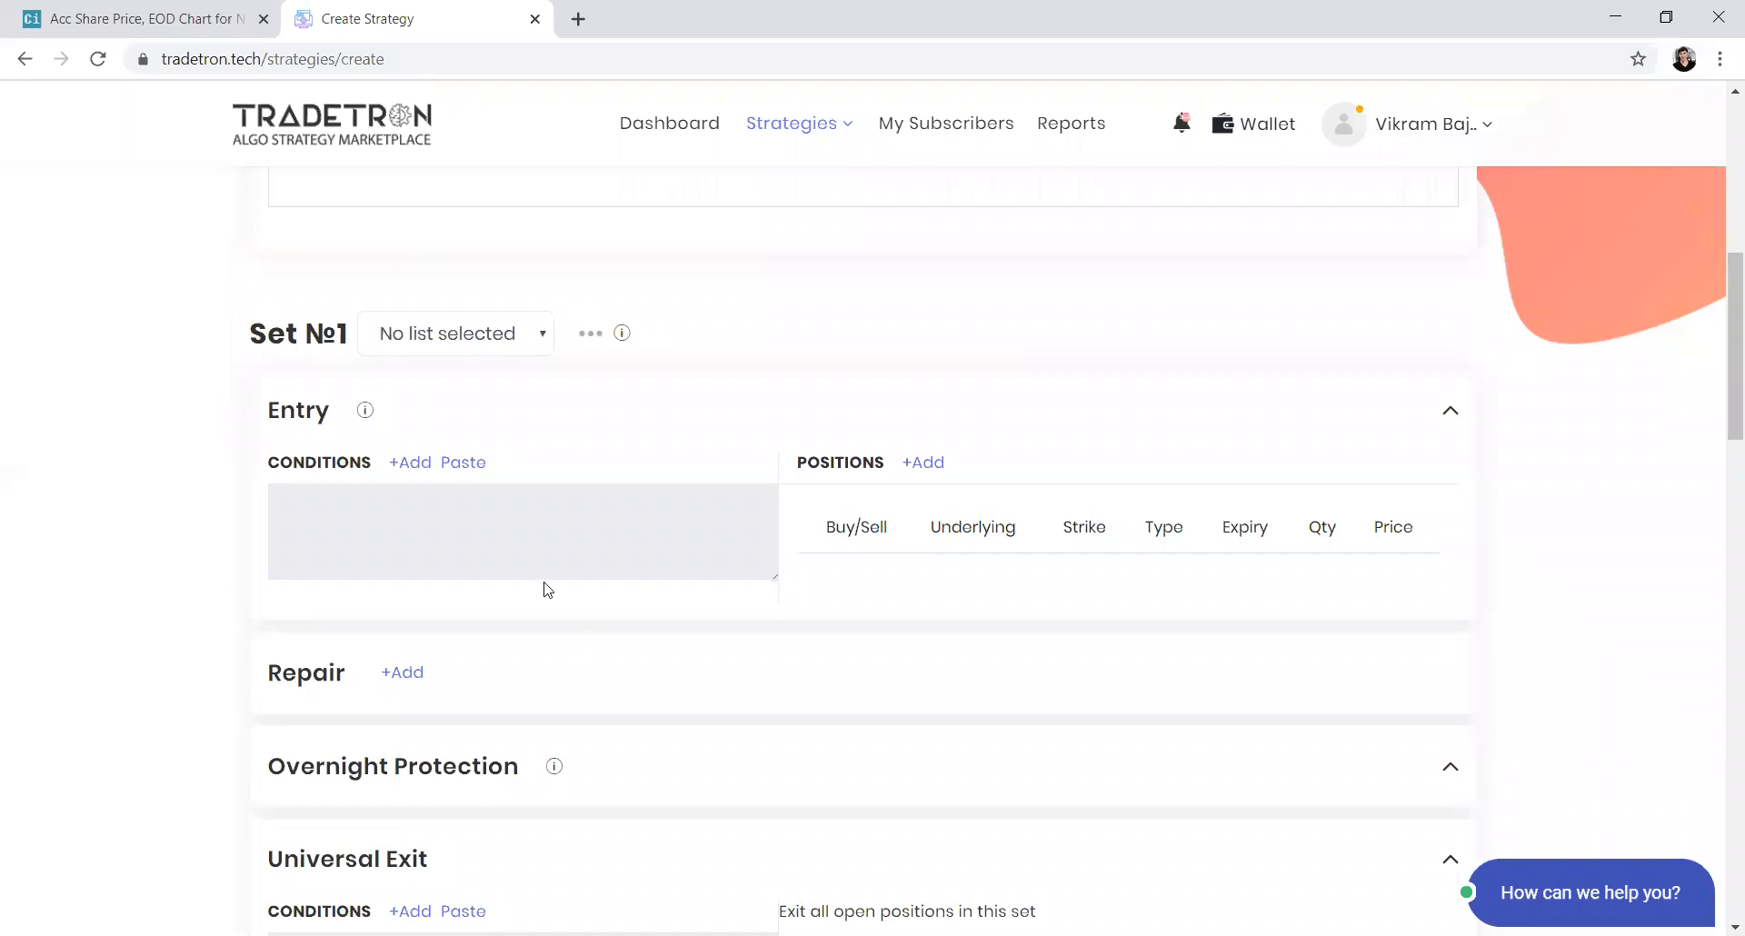
pyautogui.scroll(-2, 553, 562)
pyautogui.scroll(3, 556, 562)
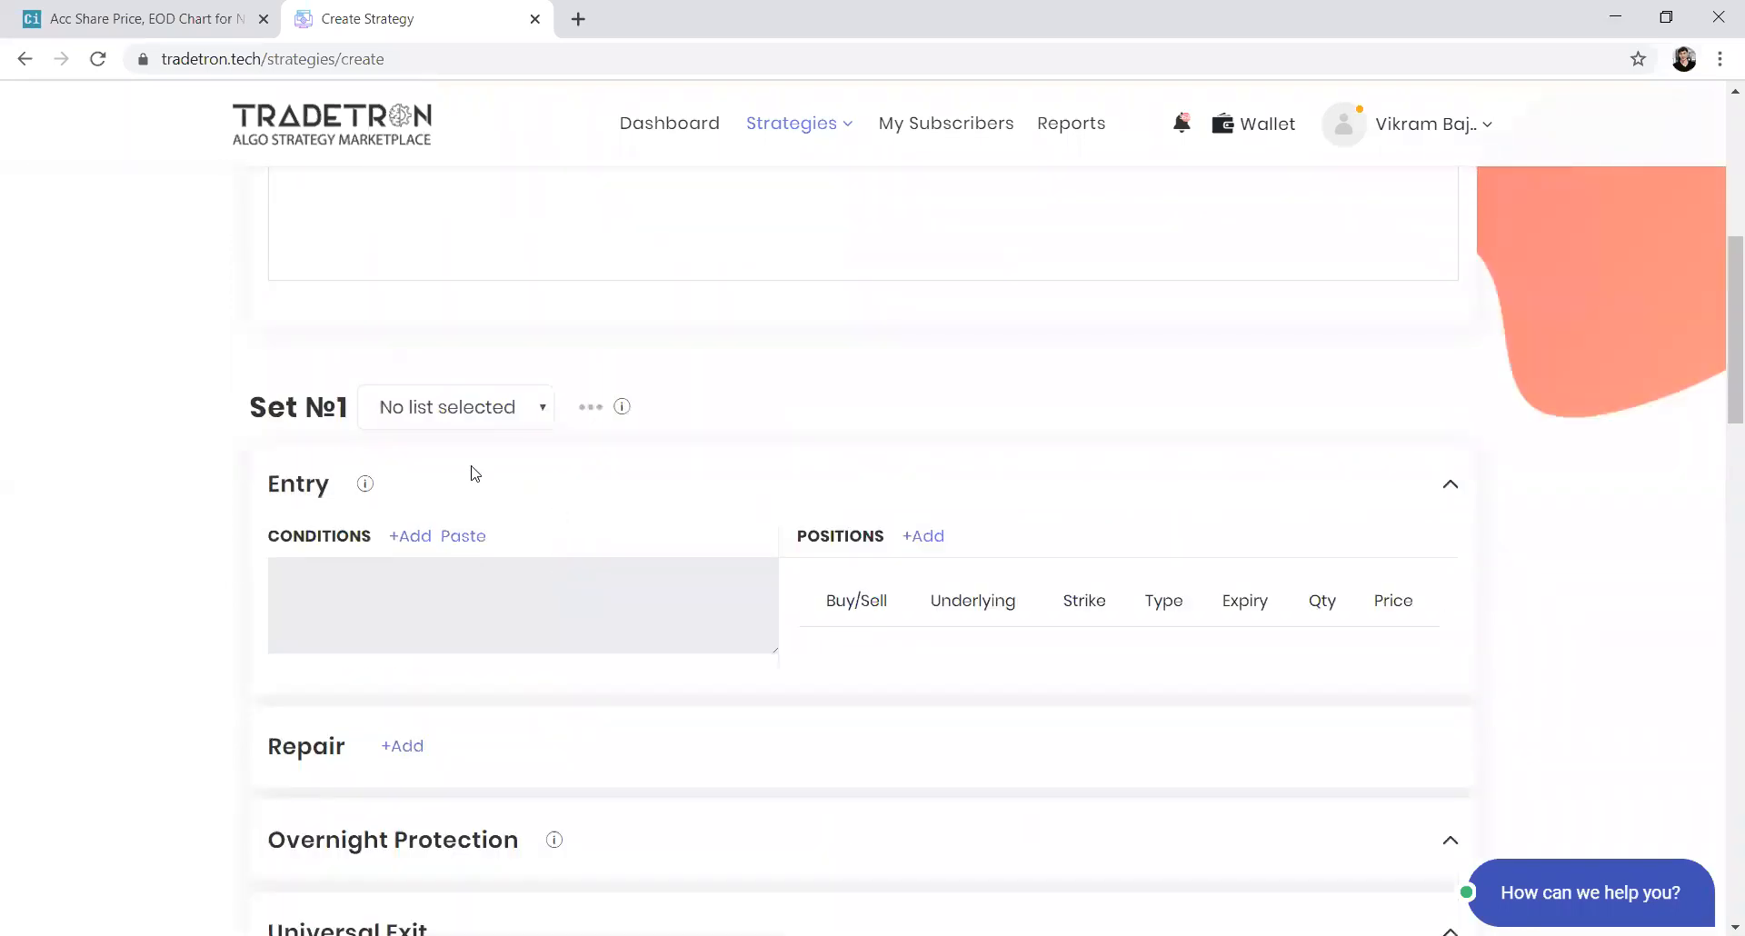
pyautogui.scroll(-1, 575, 589)
pyautogui.scroll(-1, 575, 588)
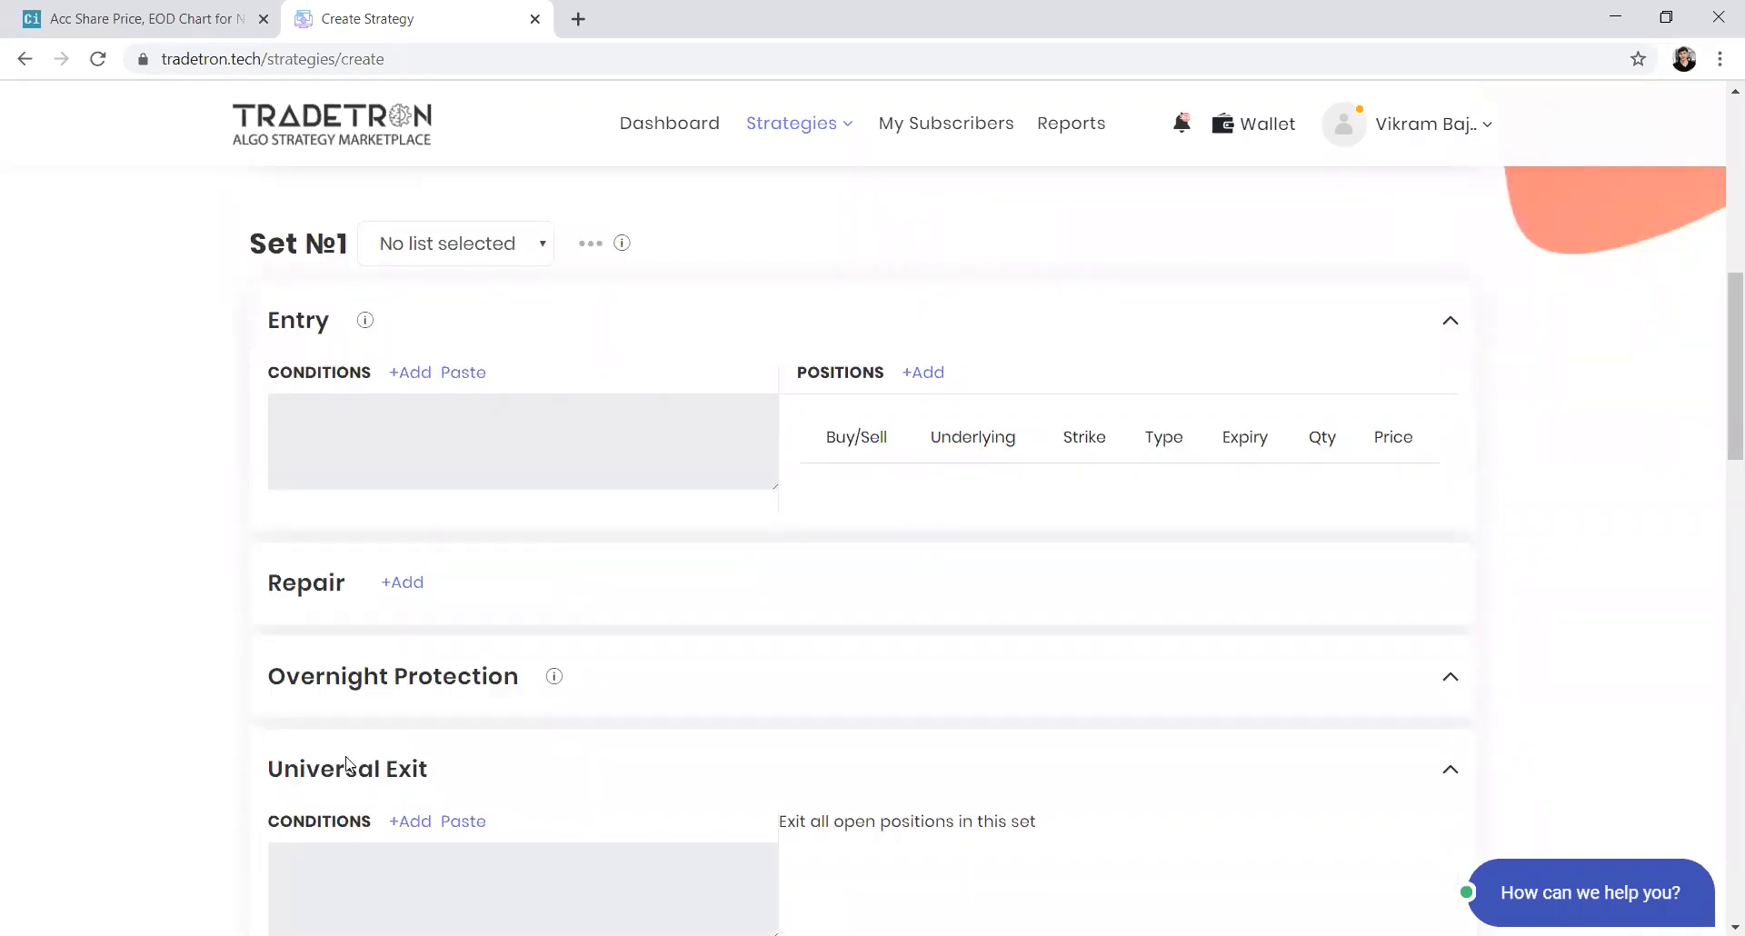
pyautogui.scroll(-4, 347, 821)
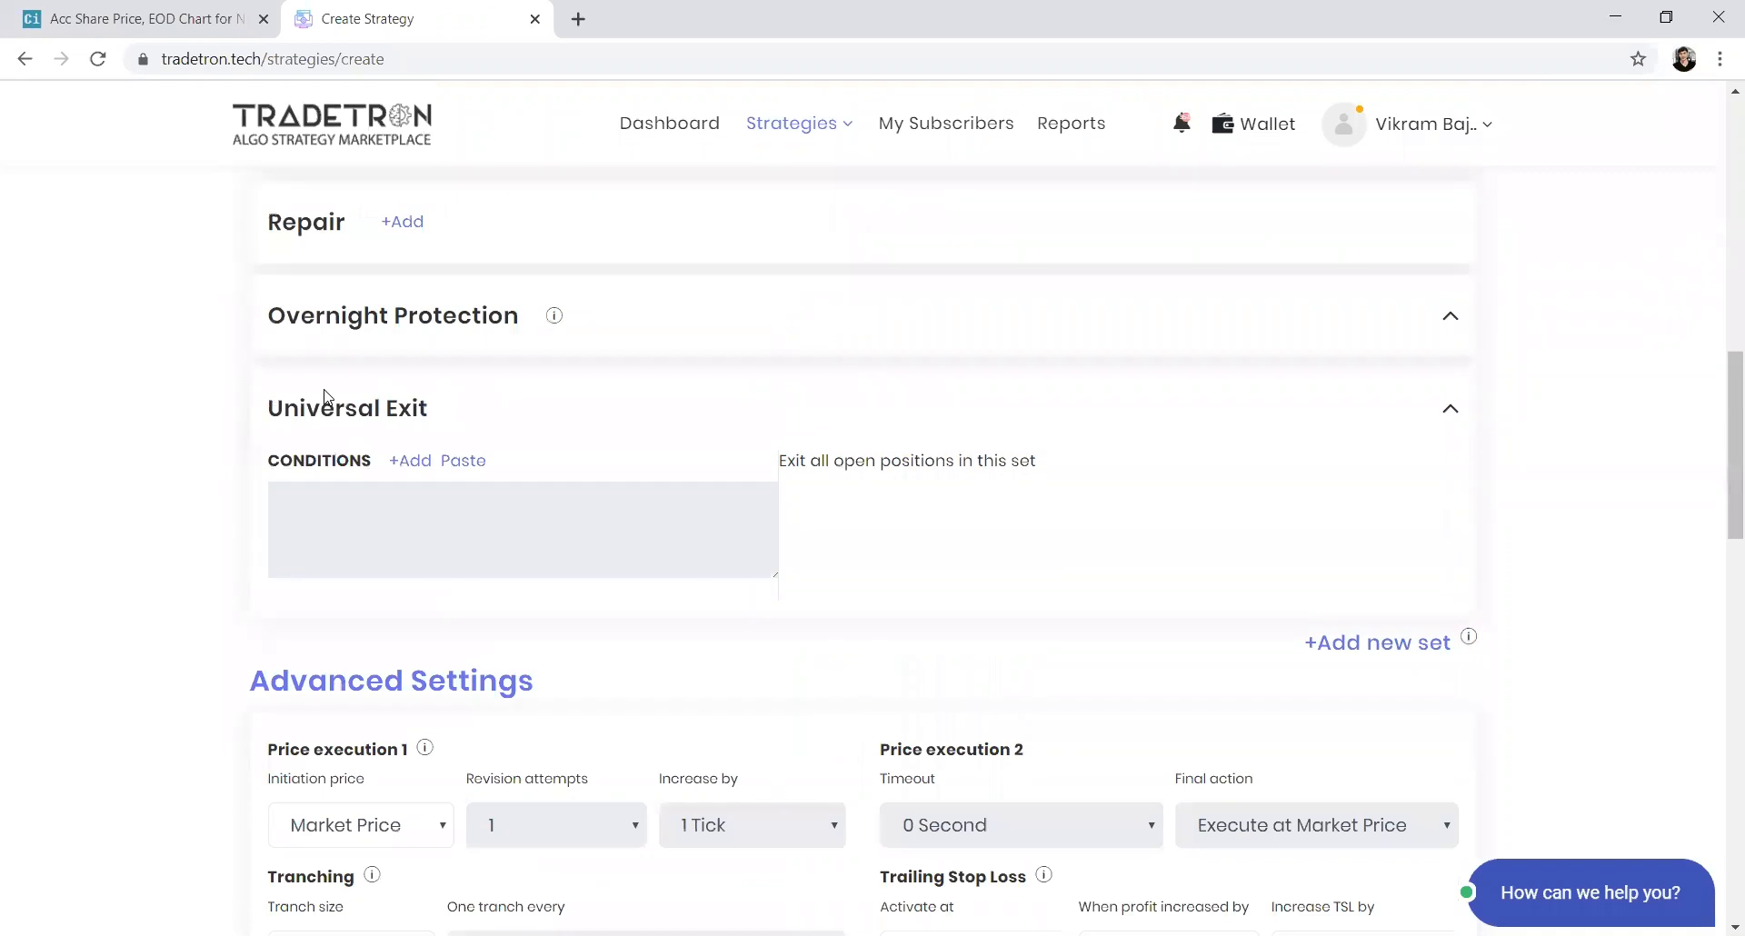
pyautogui.click(1365, 647)
pyautogui.scroll(-4, 1325, 752)
pyautogui.scroll(-9, 1325, 756)
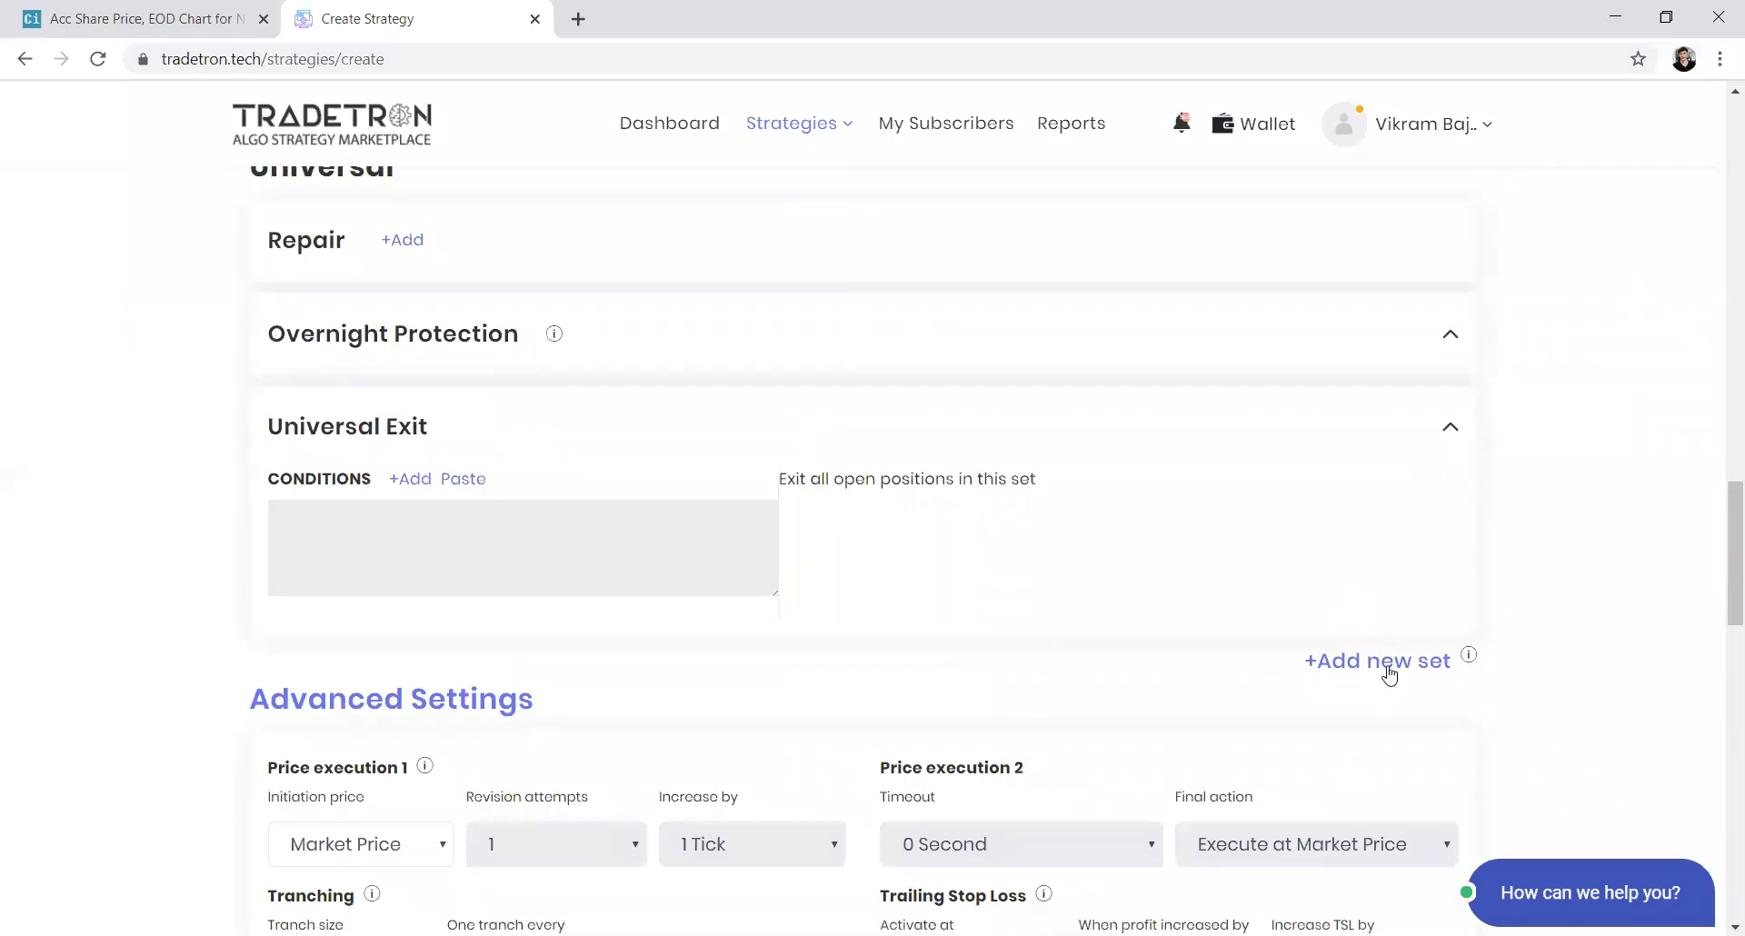
pyautogui.click(1388, 673)
pyautogui.scroll(4, 925, 604)
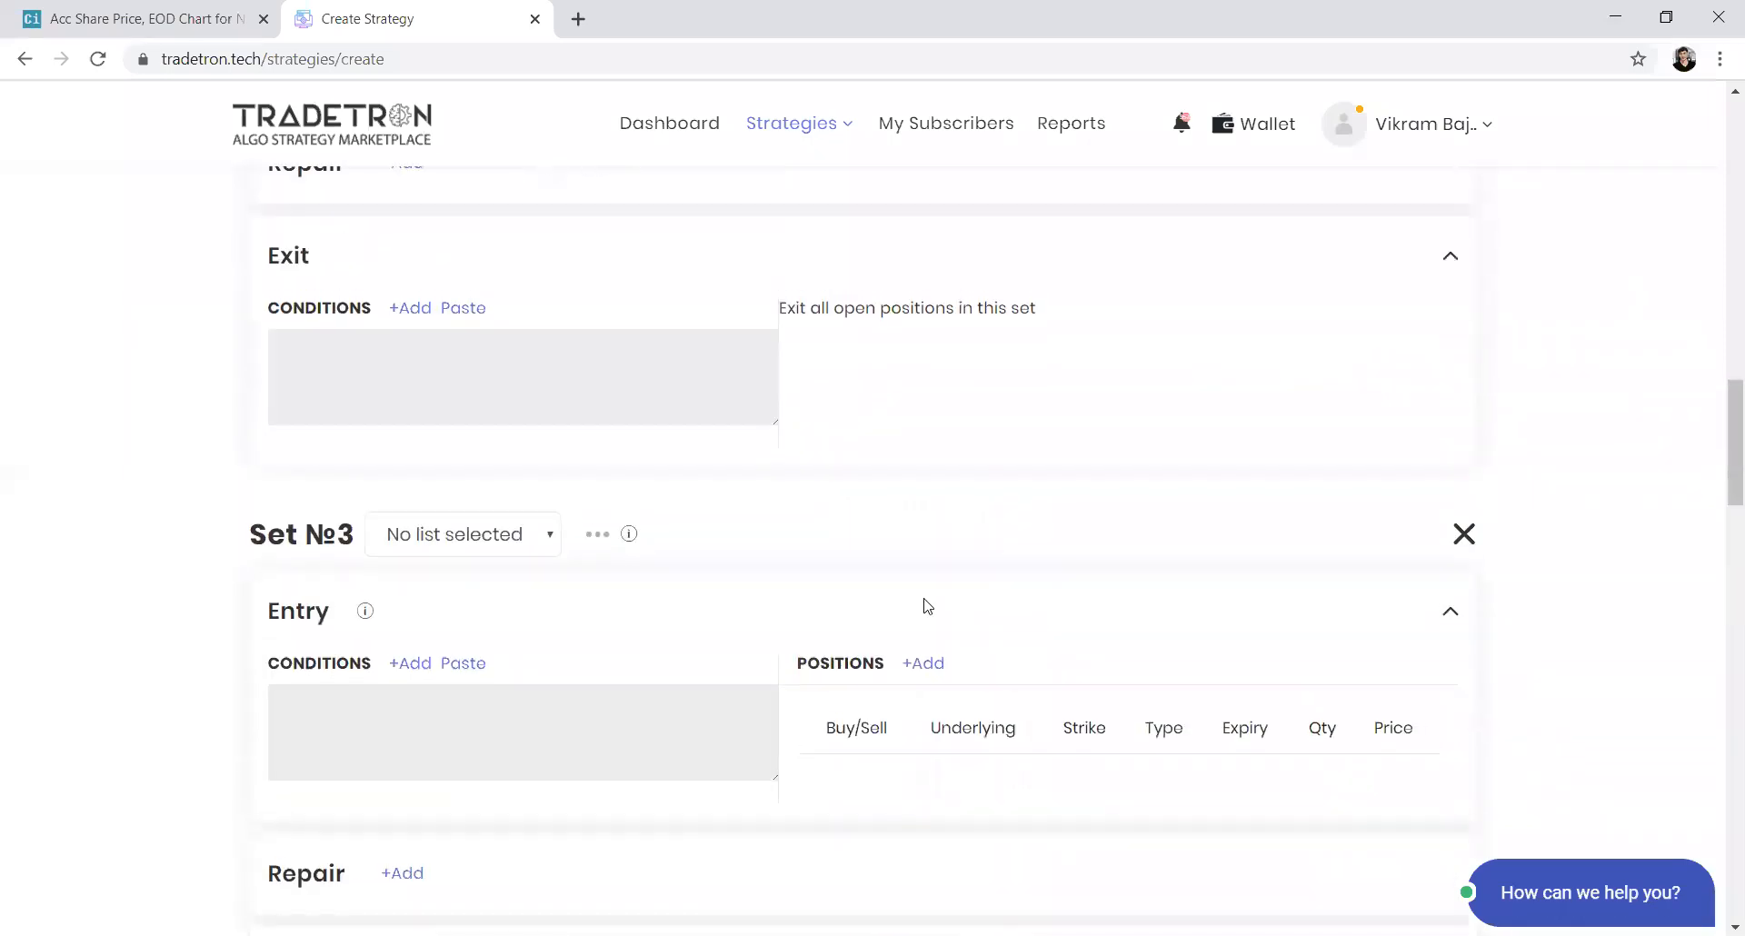
pyautogui.scroll(2, 924, 604)
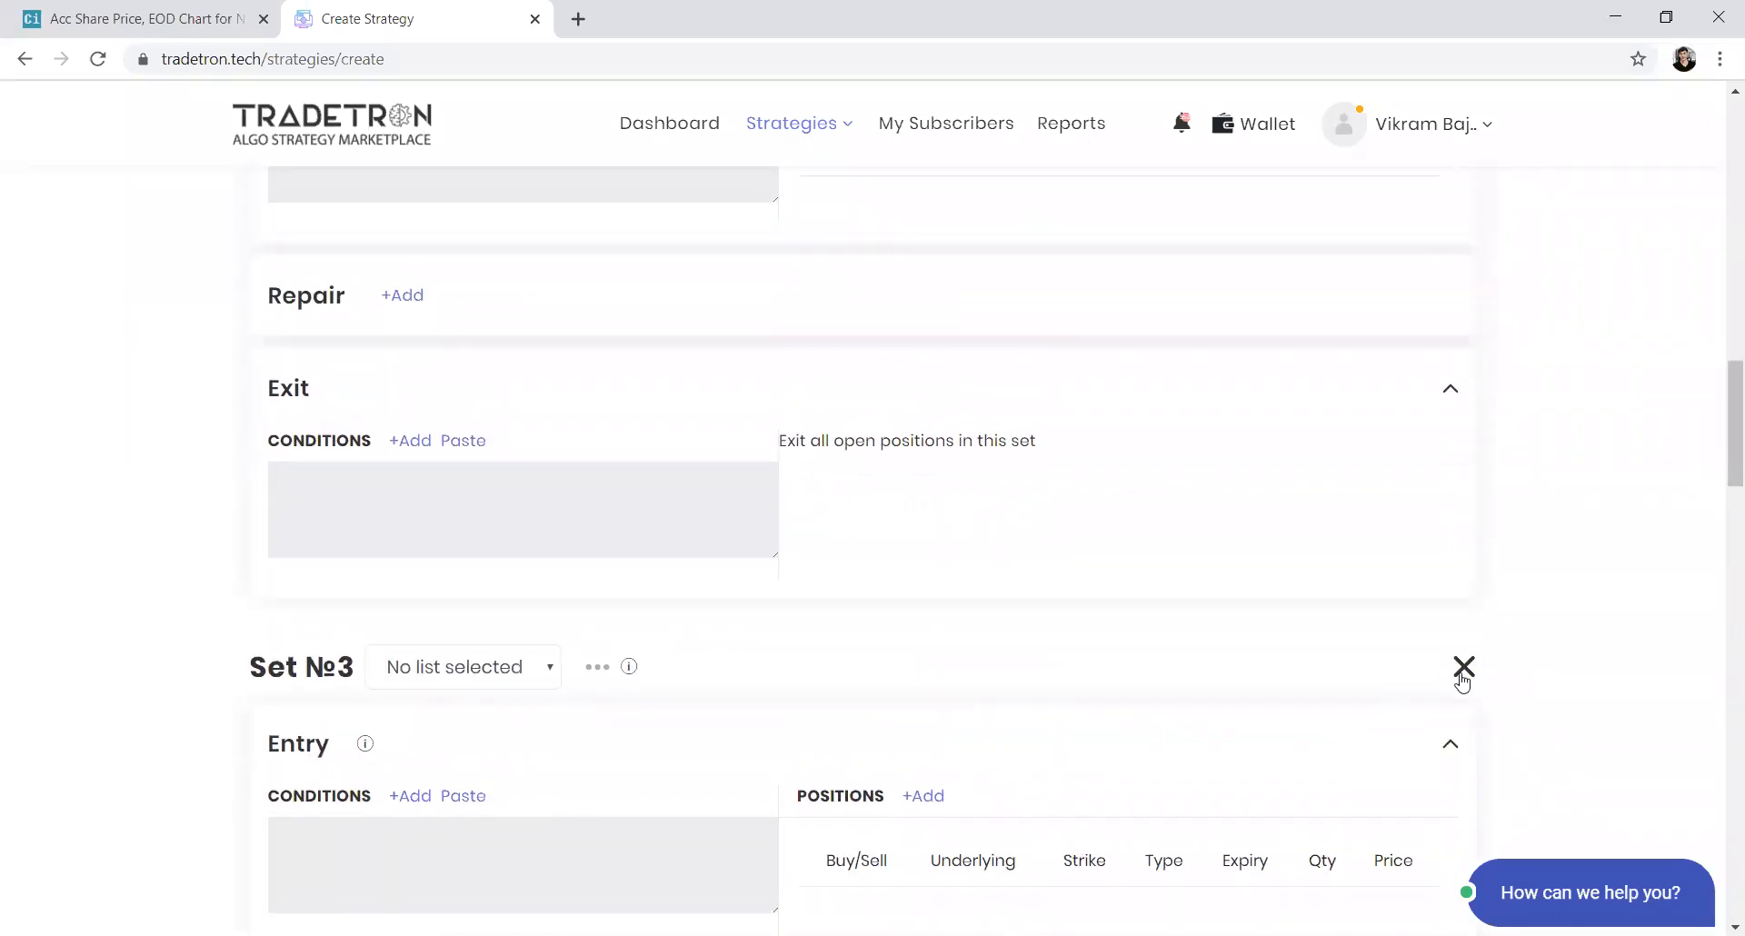
pyautogui.click(1462, 682)
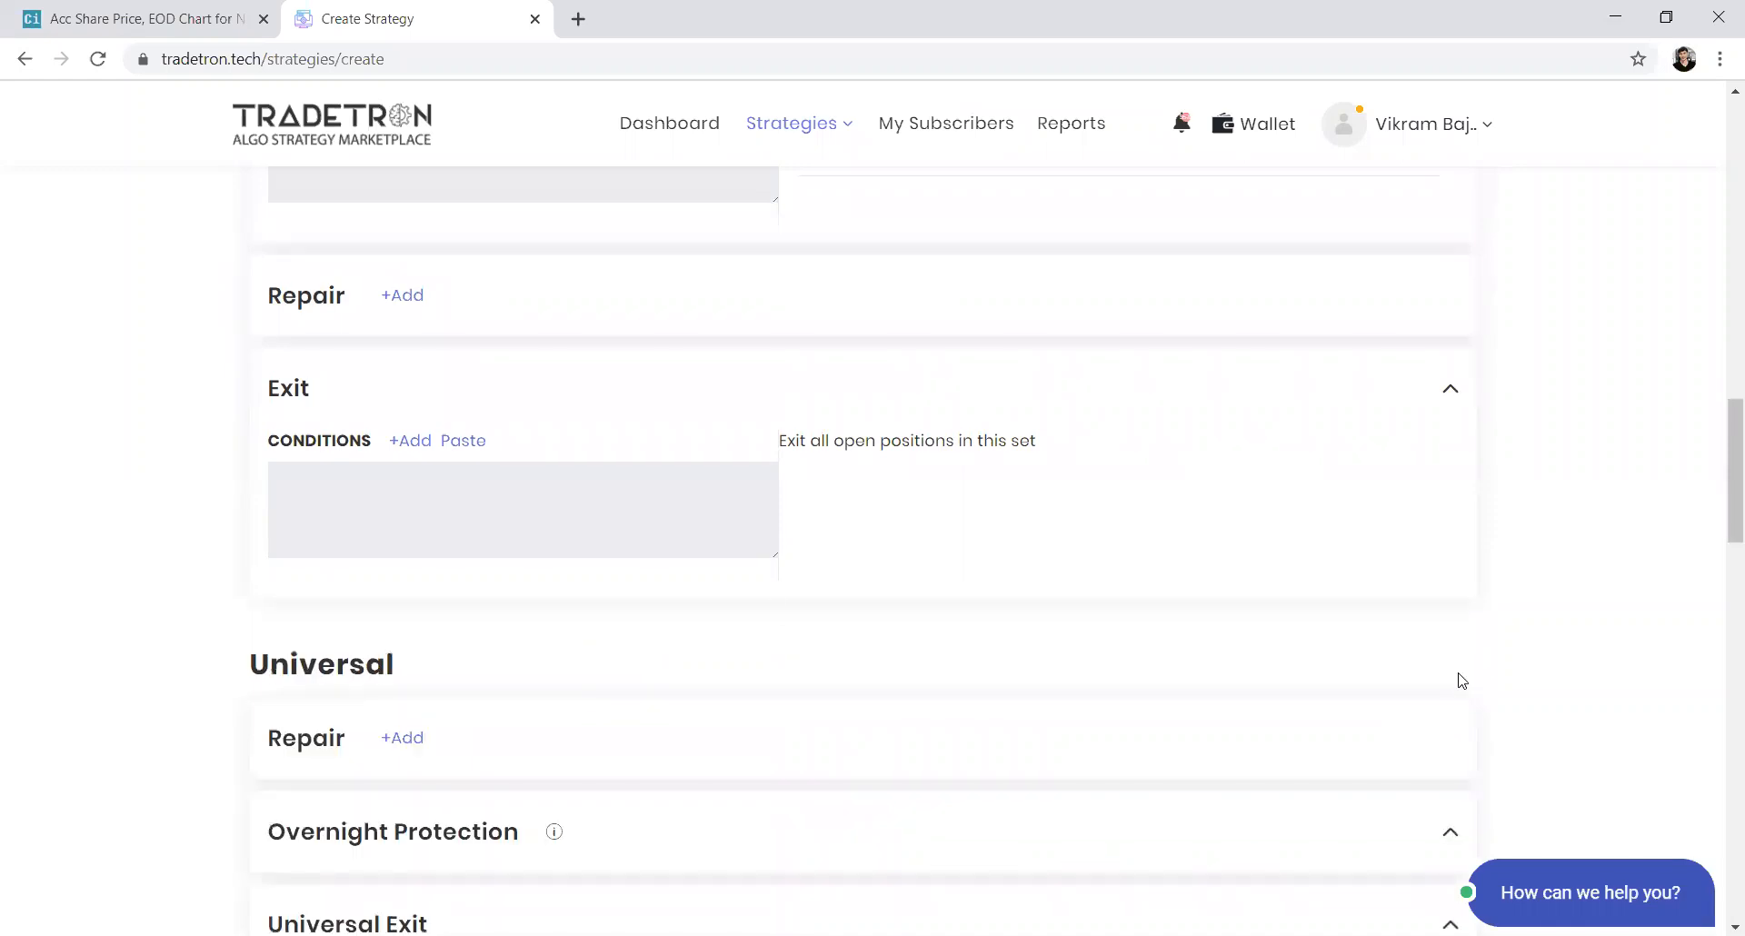
# Start an Entry condition for Set 1 using the LTP keyword
pyautogui.scroll(5, 718, 585)
pyautogui.scroll(3, 718, 585)
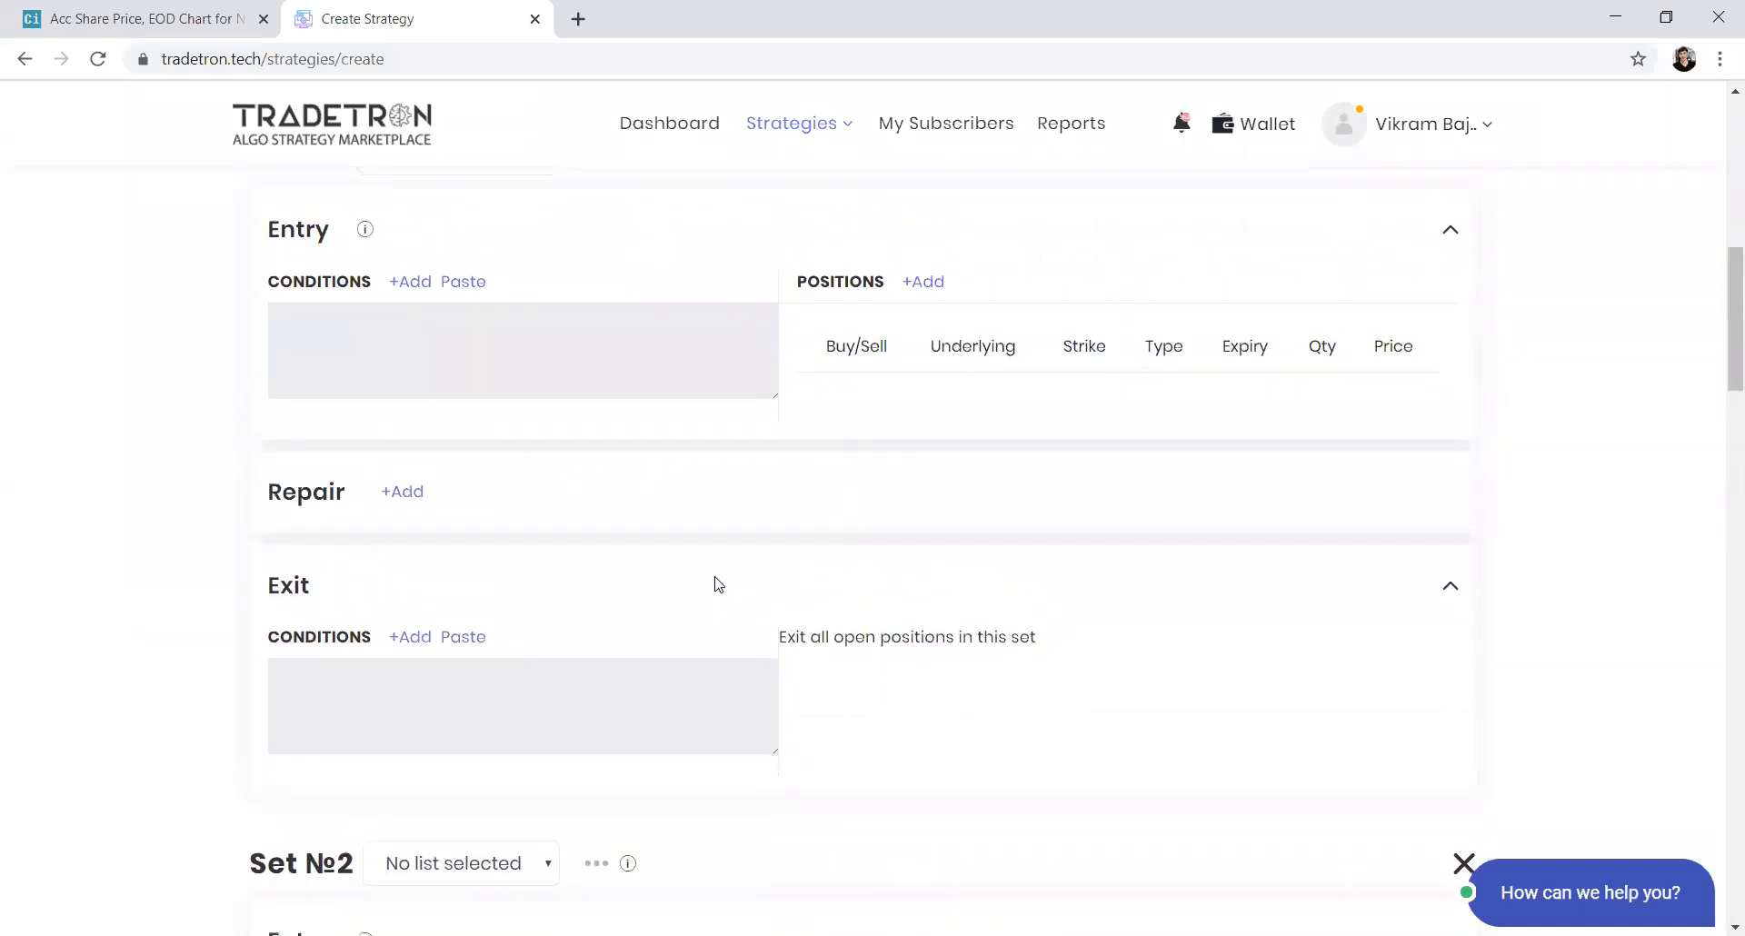
pyautogui.scroll(1, 713, 584)
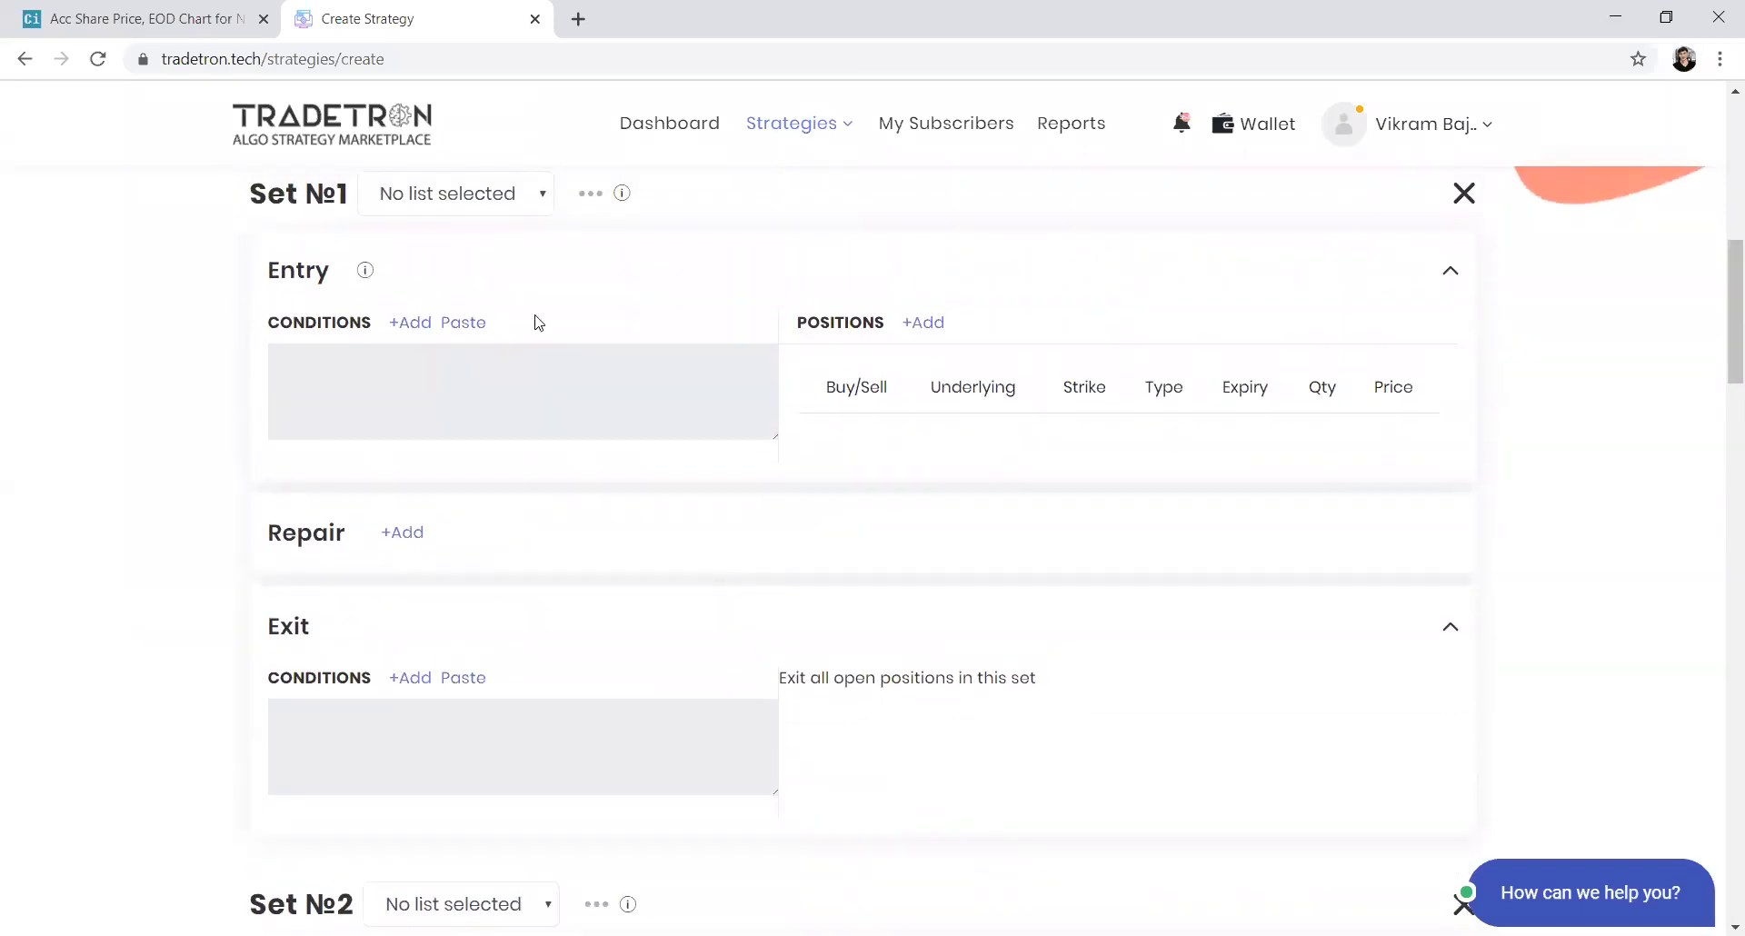
pyautogui.scroll(2, 423, 239)
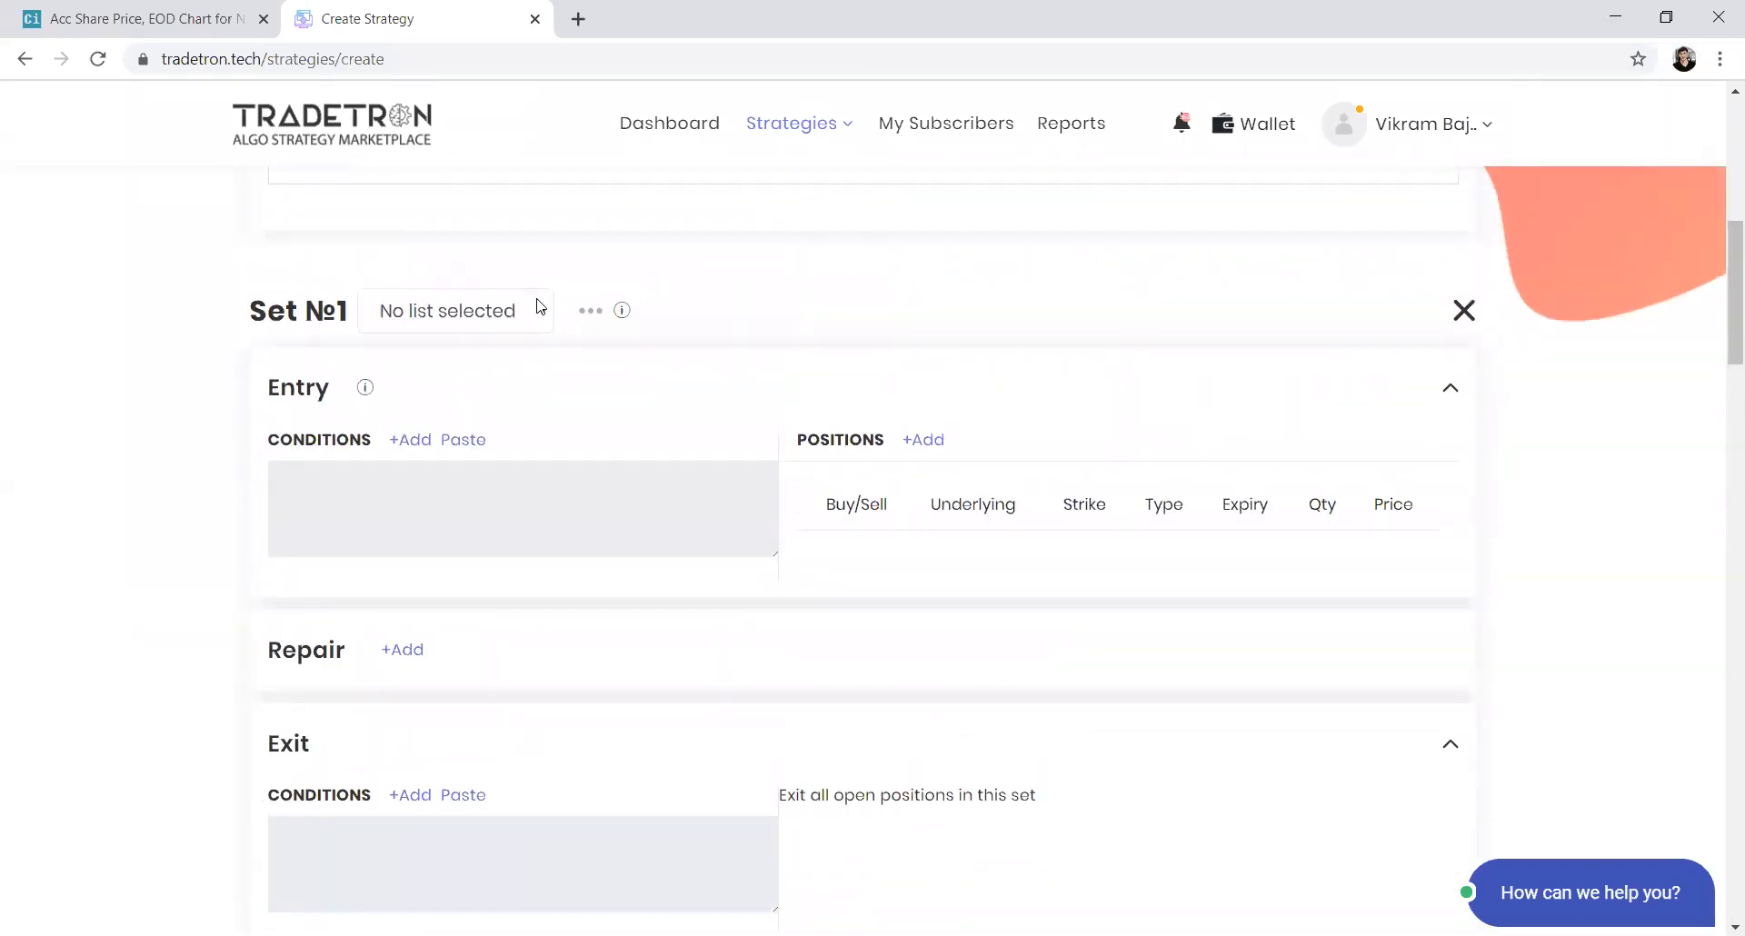
pyautogui.click(414, 441)
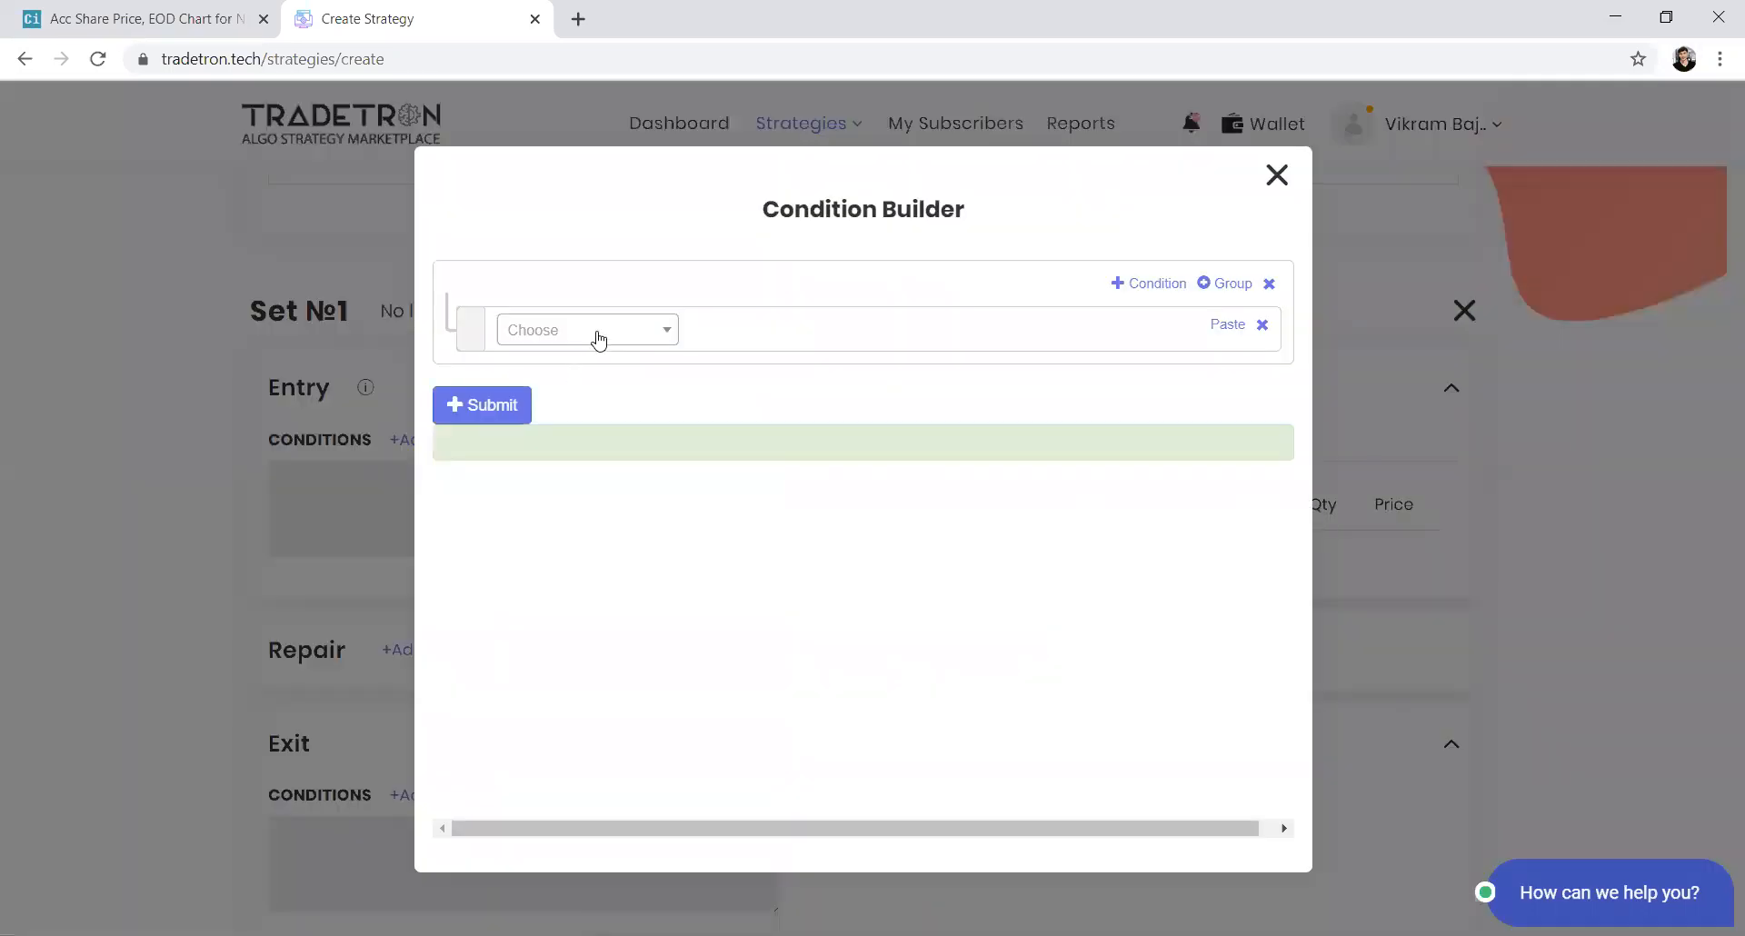
pyautogui.click(598, 335)
pyautogui.write('in')
pyautogui.press('BackSpace')
pyautogui.press('BackSpace')
pyautogui.write('ltp')
pyautogui.press('Return')
pyautogui.press('Return')
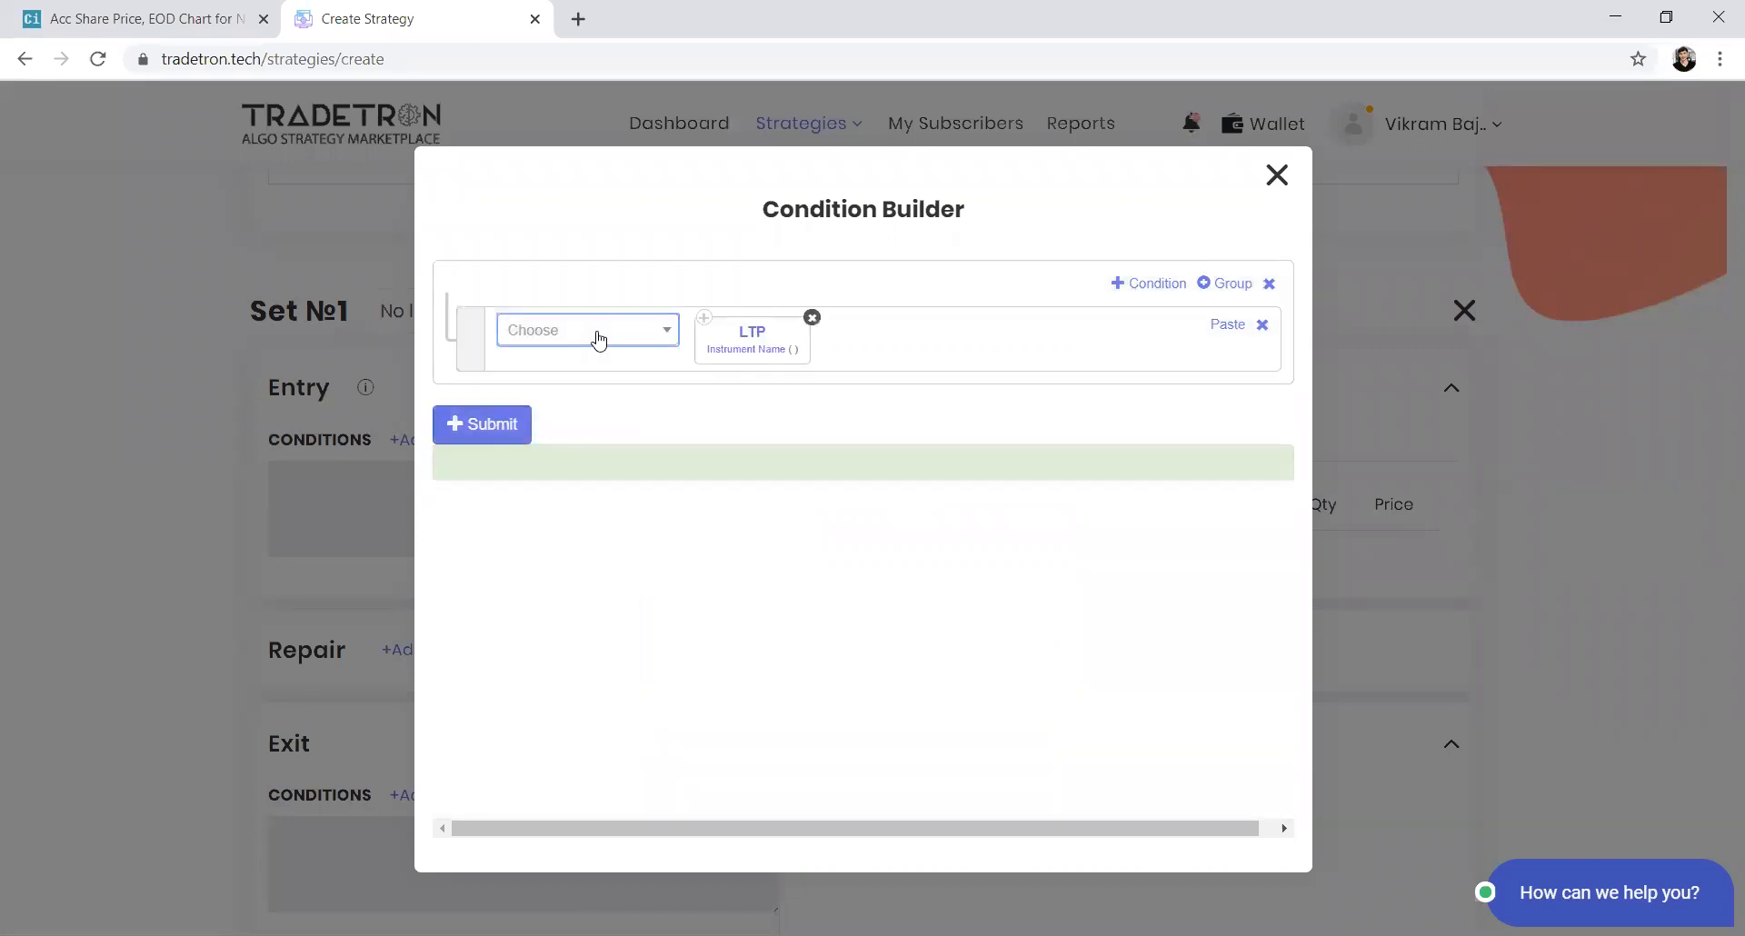
# Set the LTP keyword's instrument to NFO - NIFTY 50
pyautogui.click(720, 354)
pyautogui.click(511, 427)
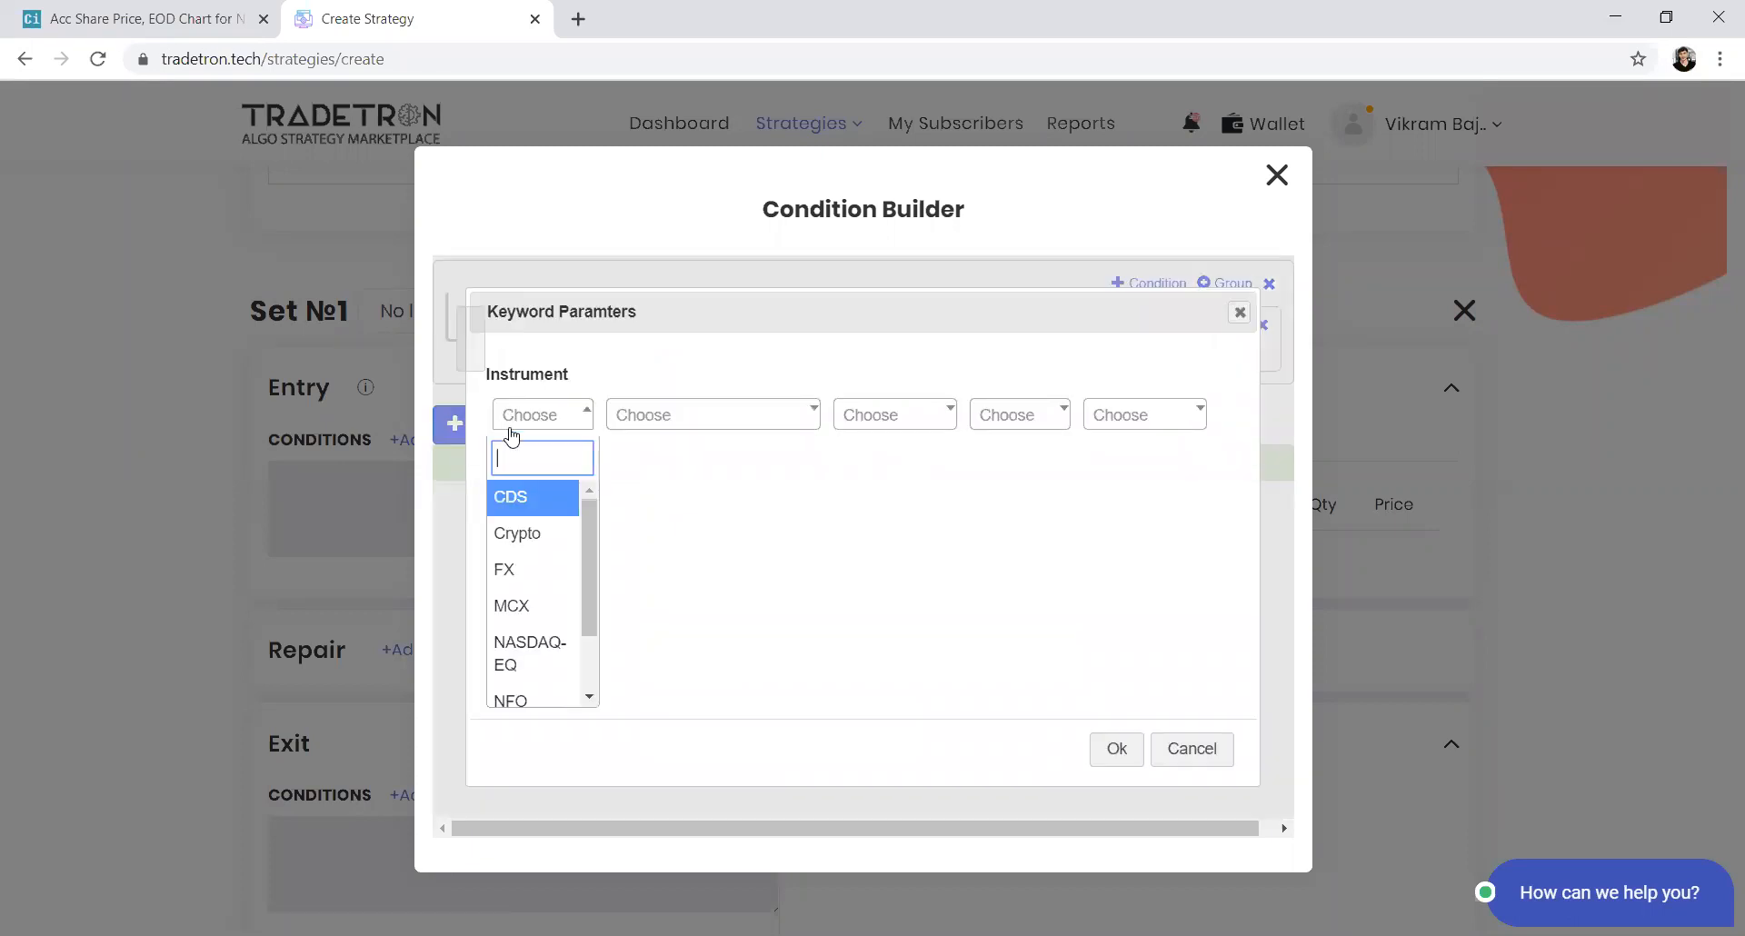
pyautogui.write('nf')
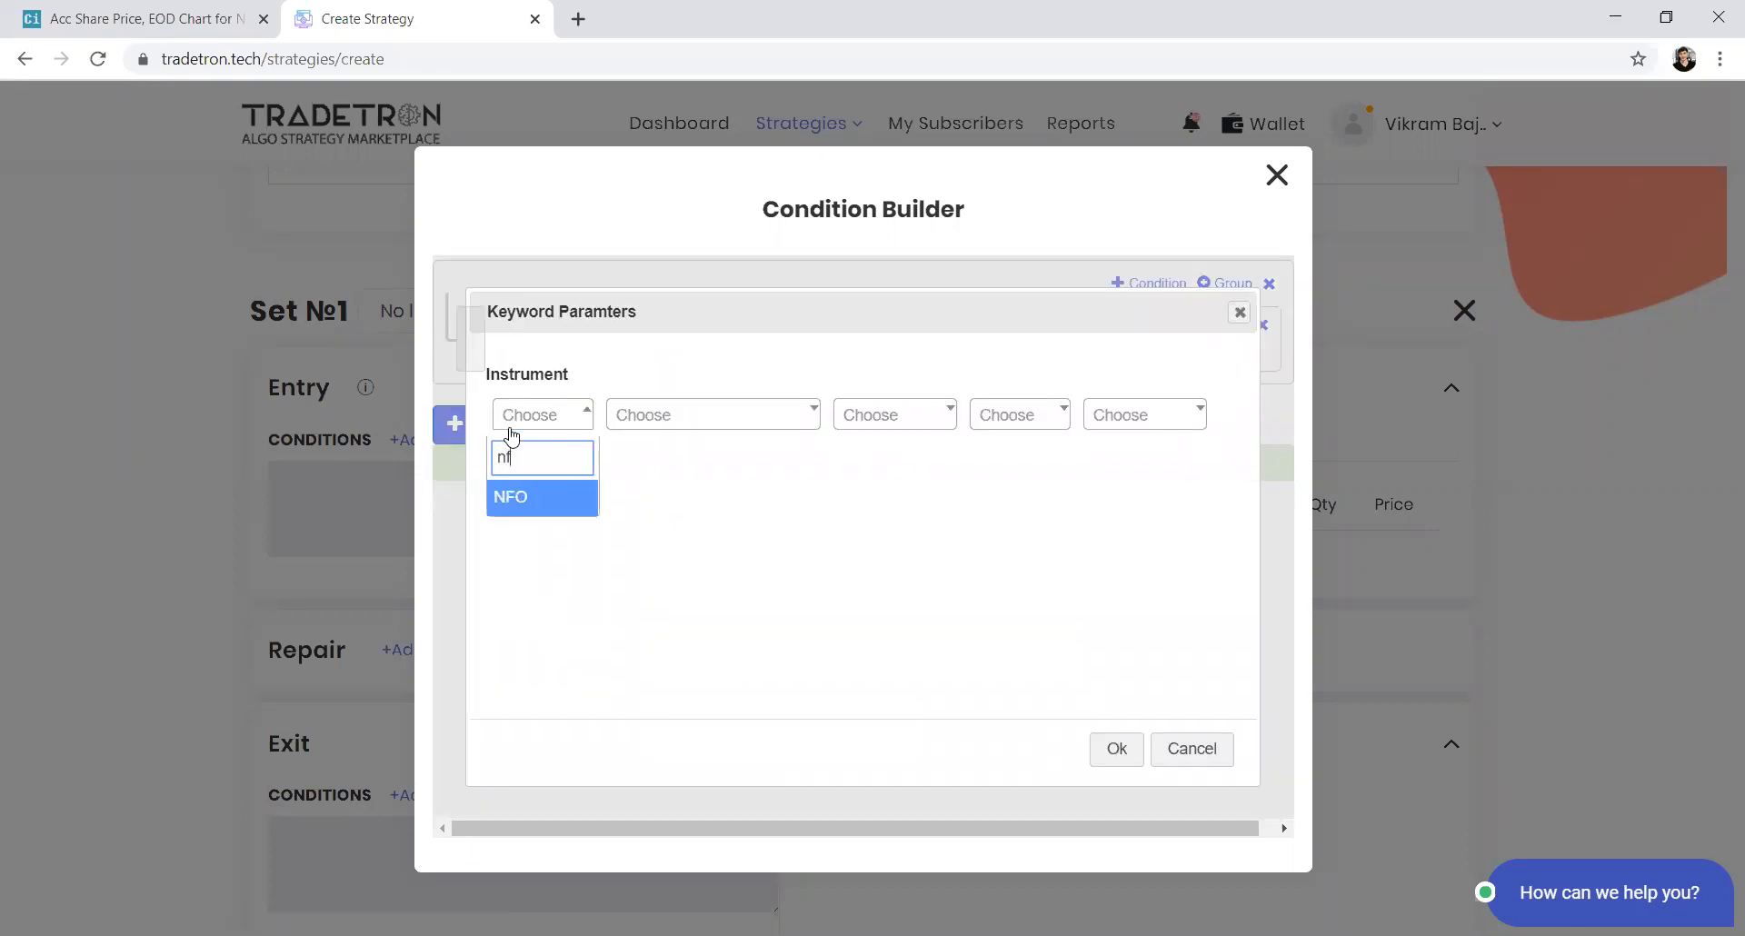
pyautogui.press('Return')
pyautogui.write('nifty')
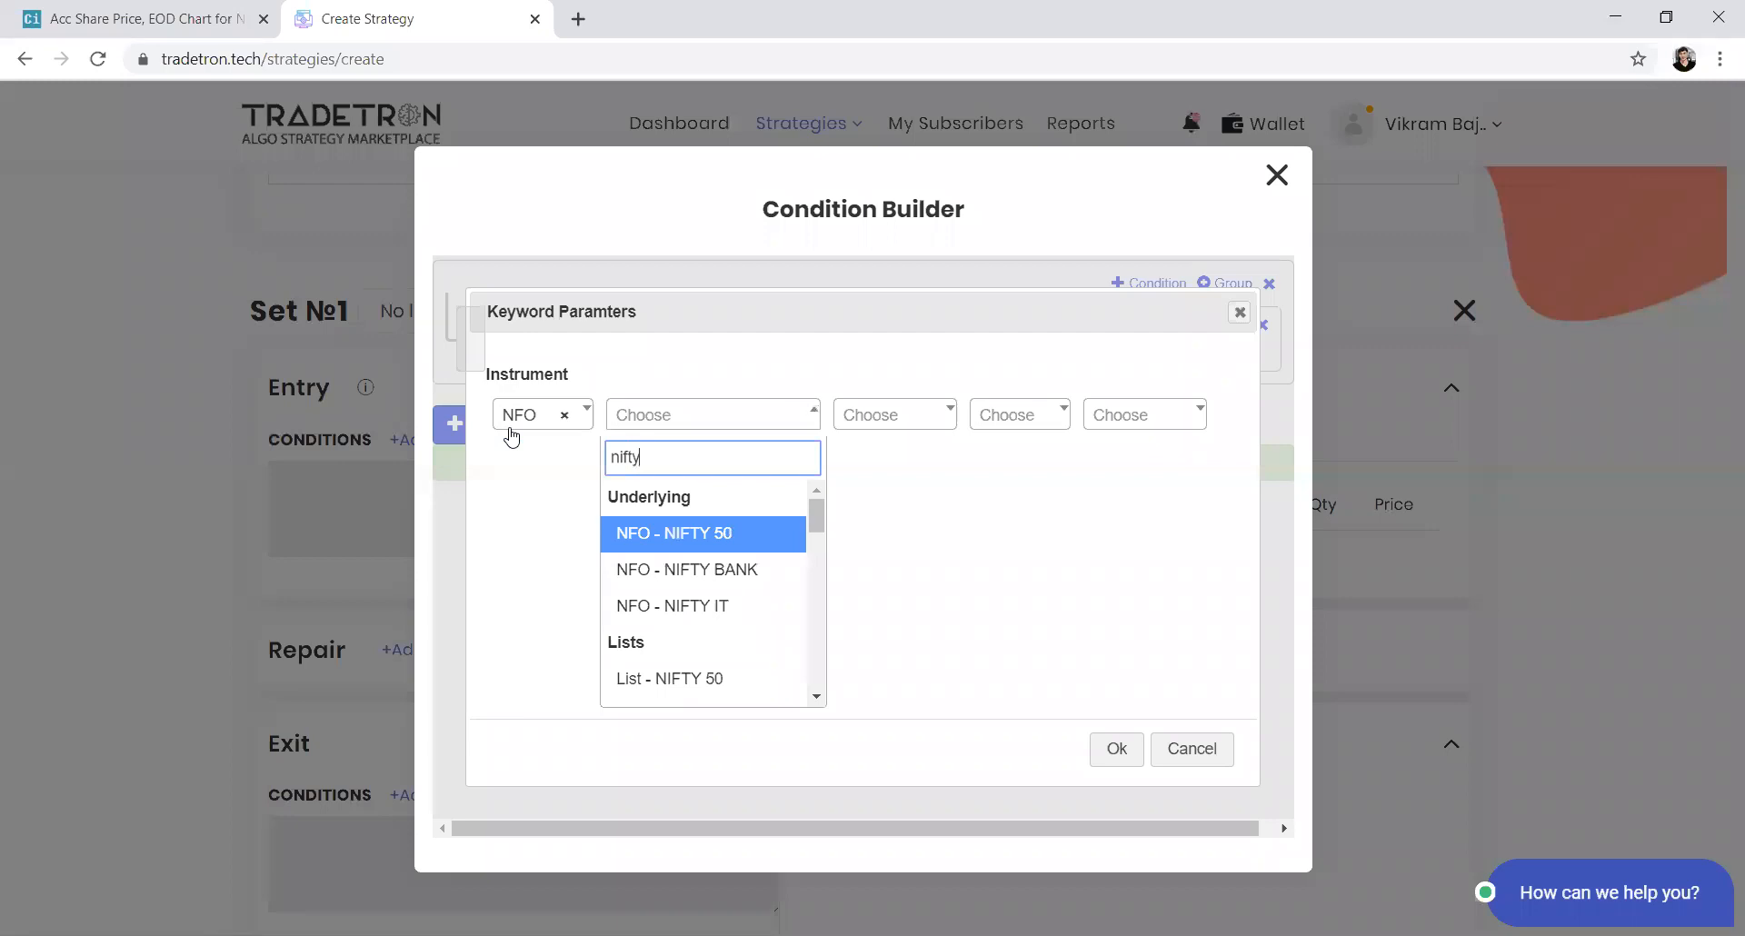
pyautogui.press('Return')
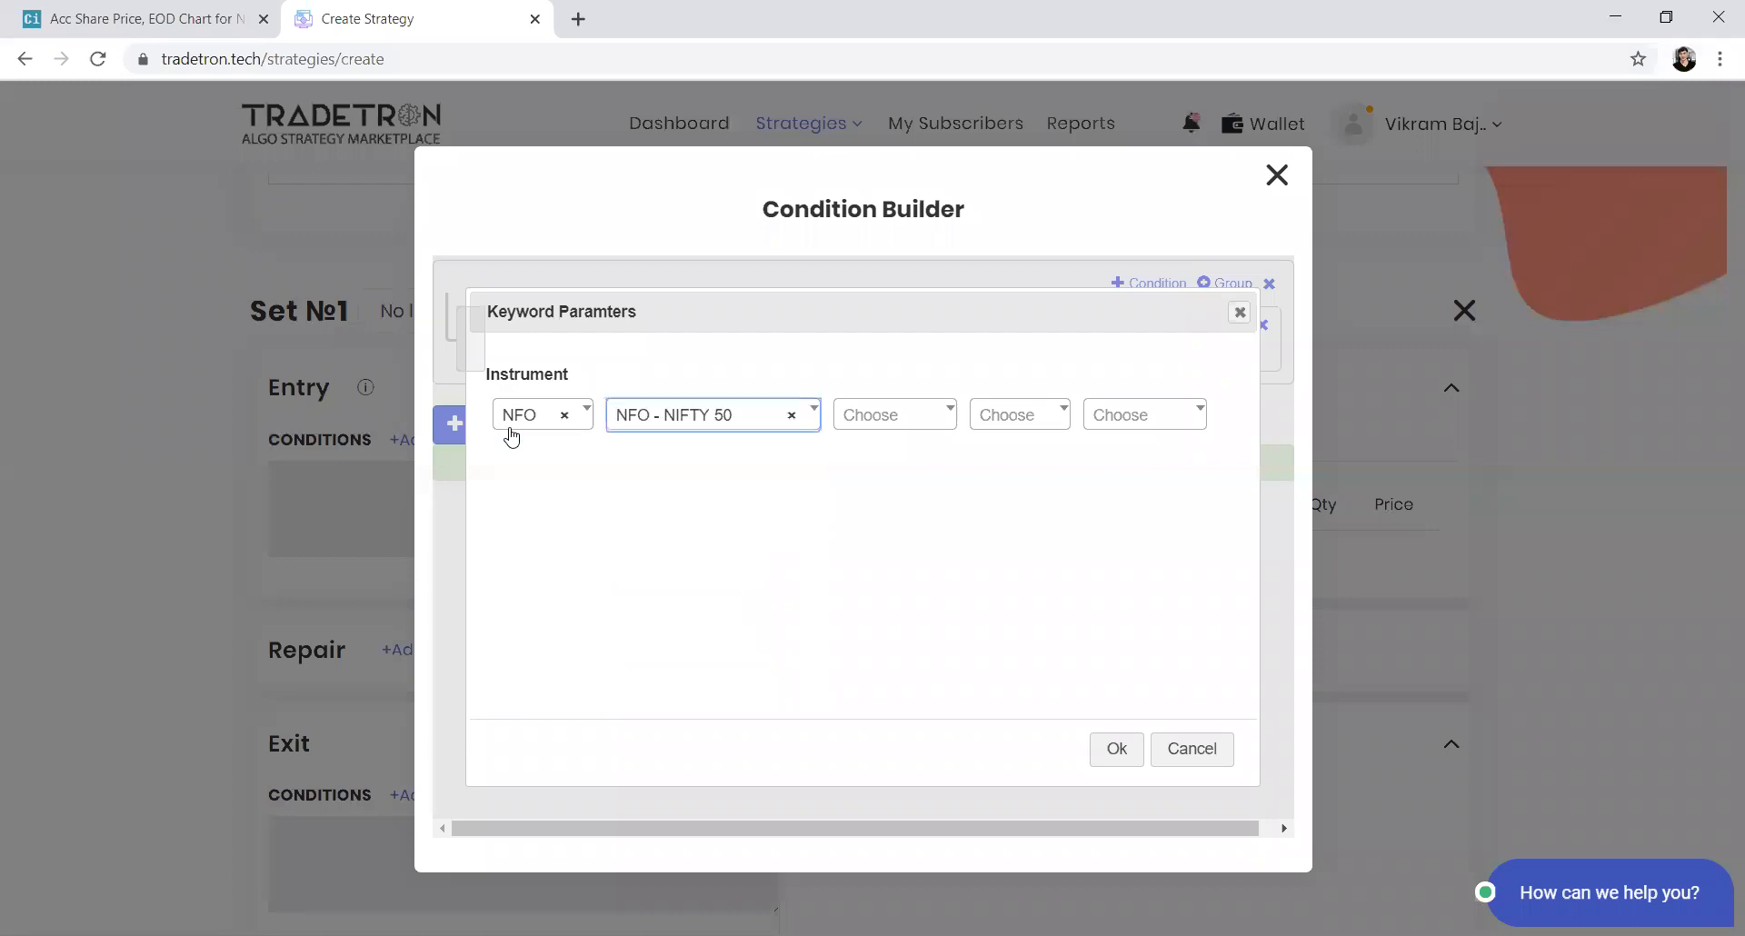
pyautogui.click(1109, 747)
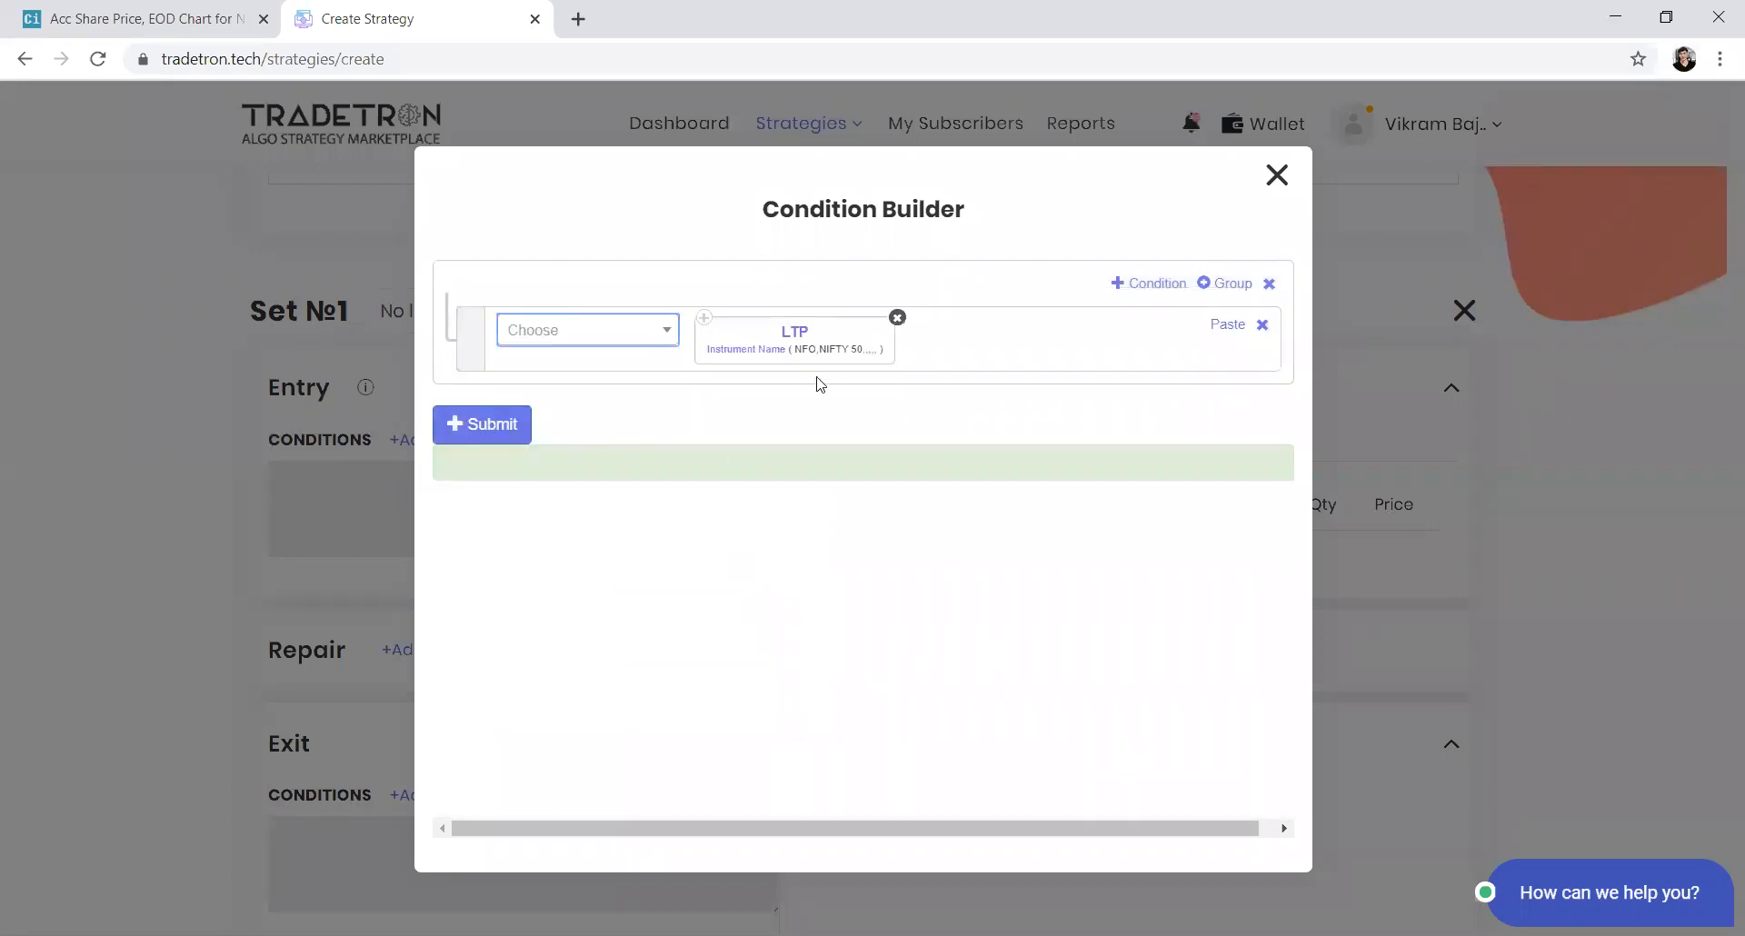
# Remove the LTP keyword and close the Condition Builder
pyautogui.click(898, 318)
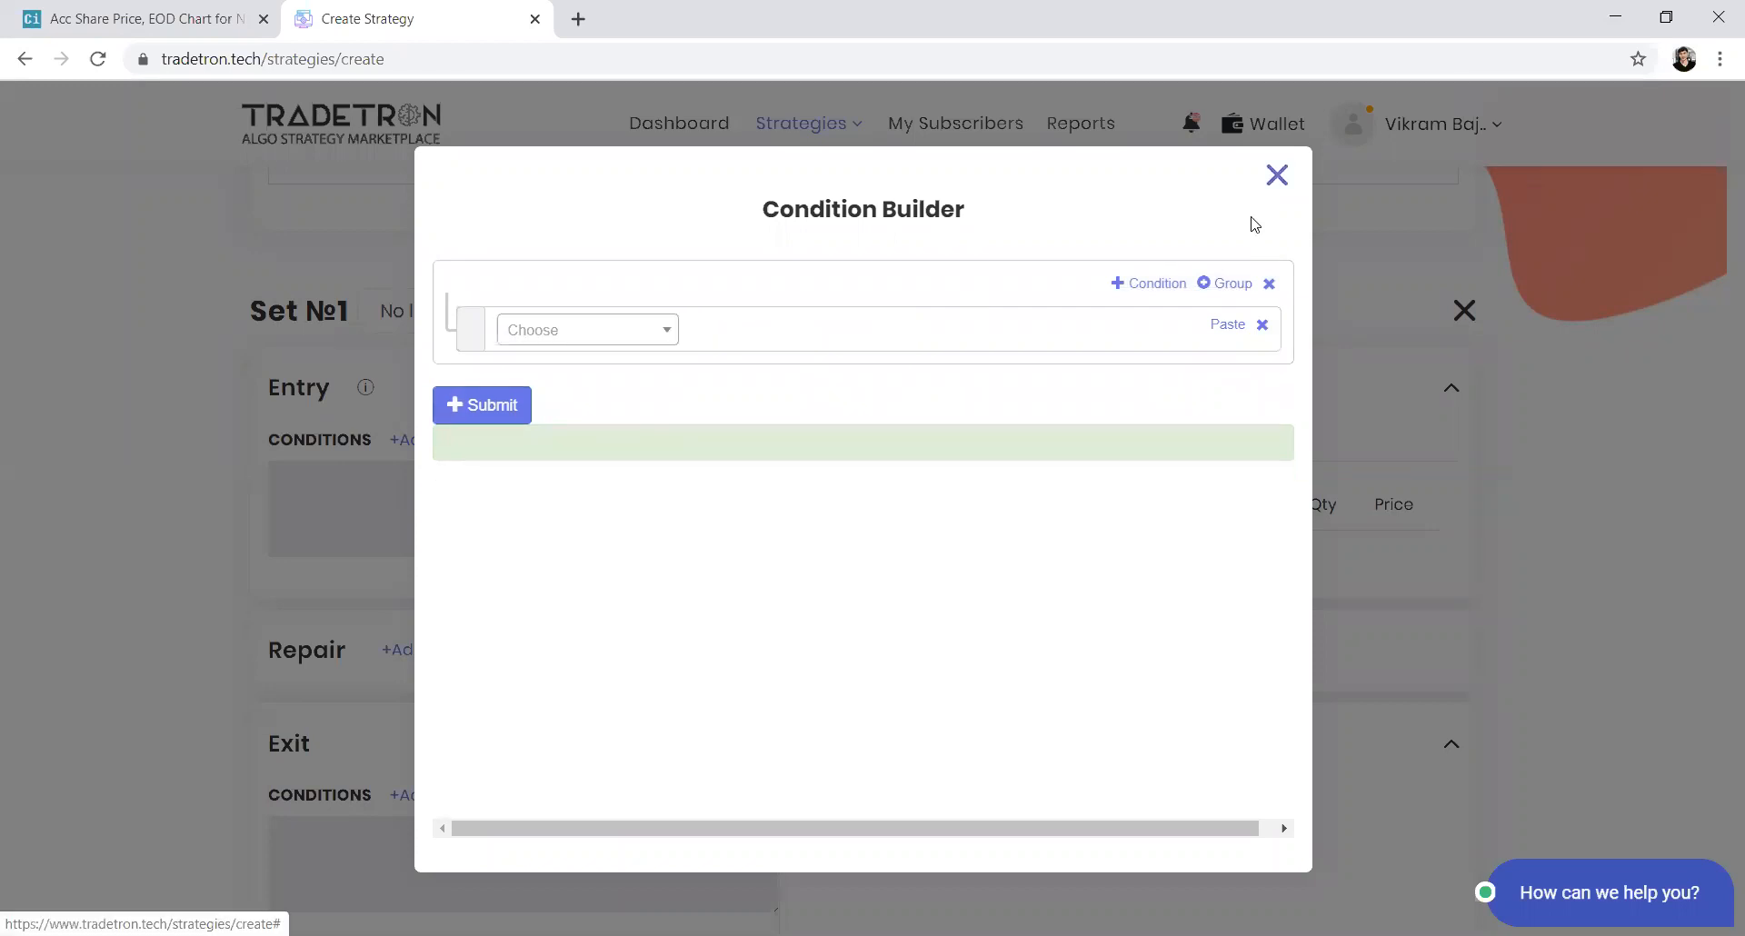
pyautogui.click(1277, 174)
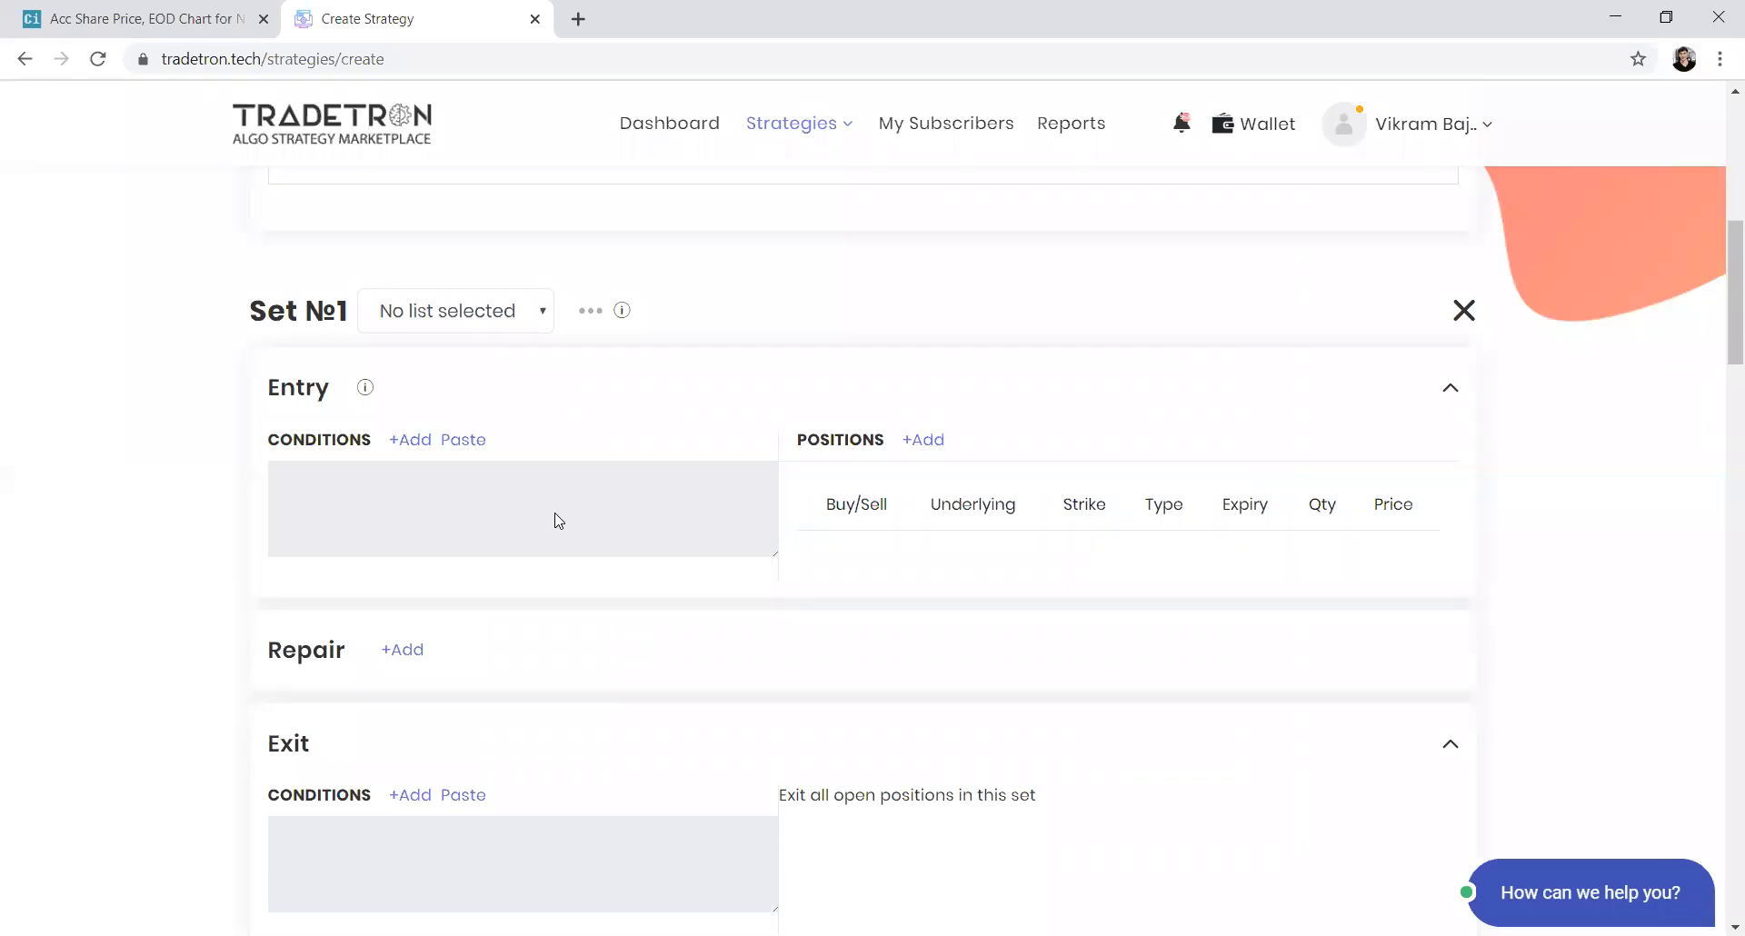
# Select the NIFTY 50 list for Set 1 and view its contents
pyautogui.click(533, 326)
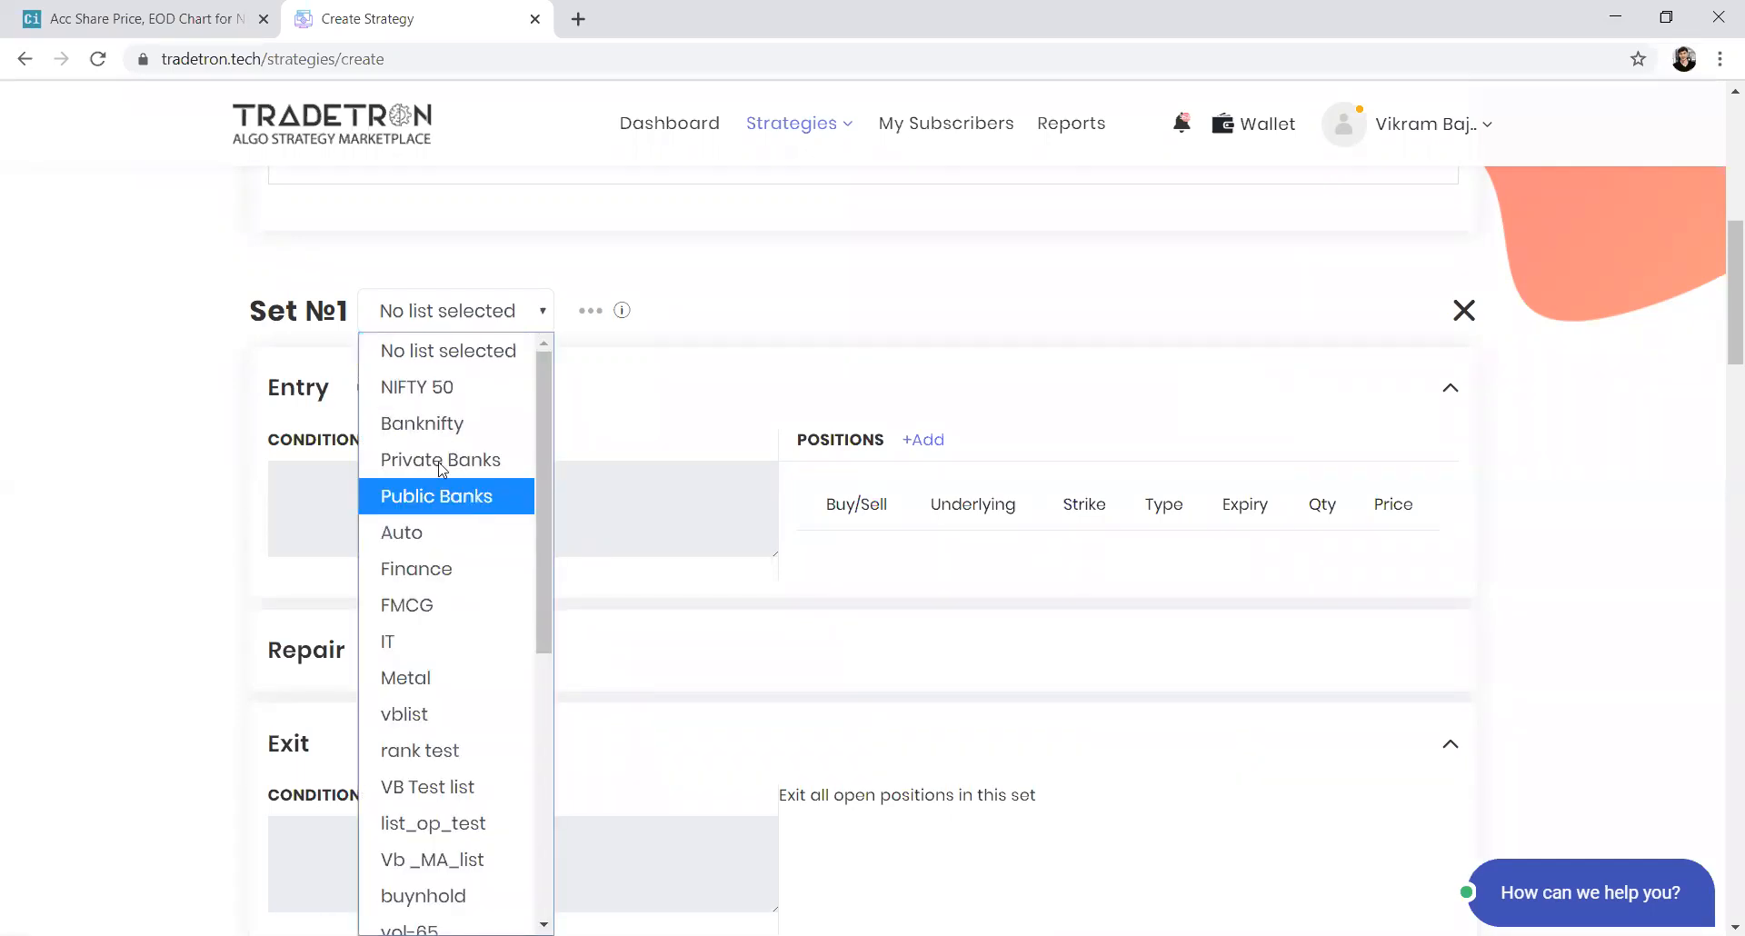
pyautogui.click(429, 400)
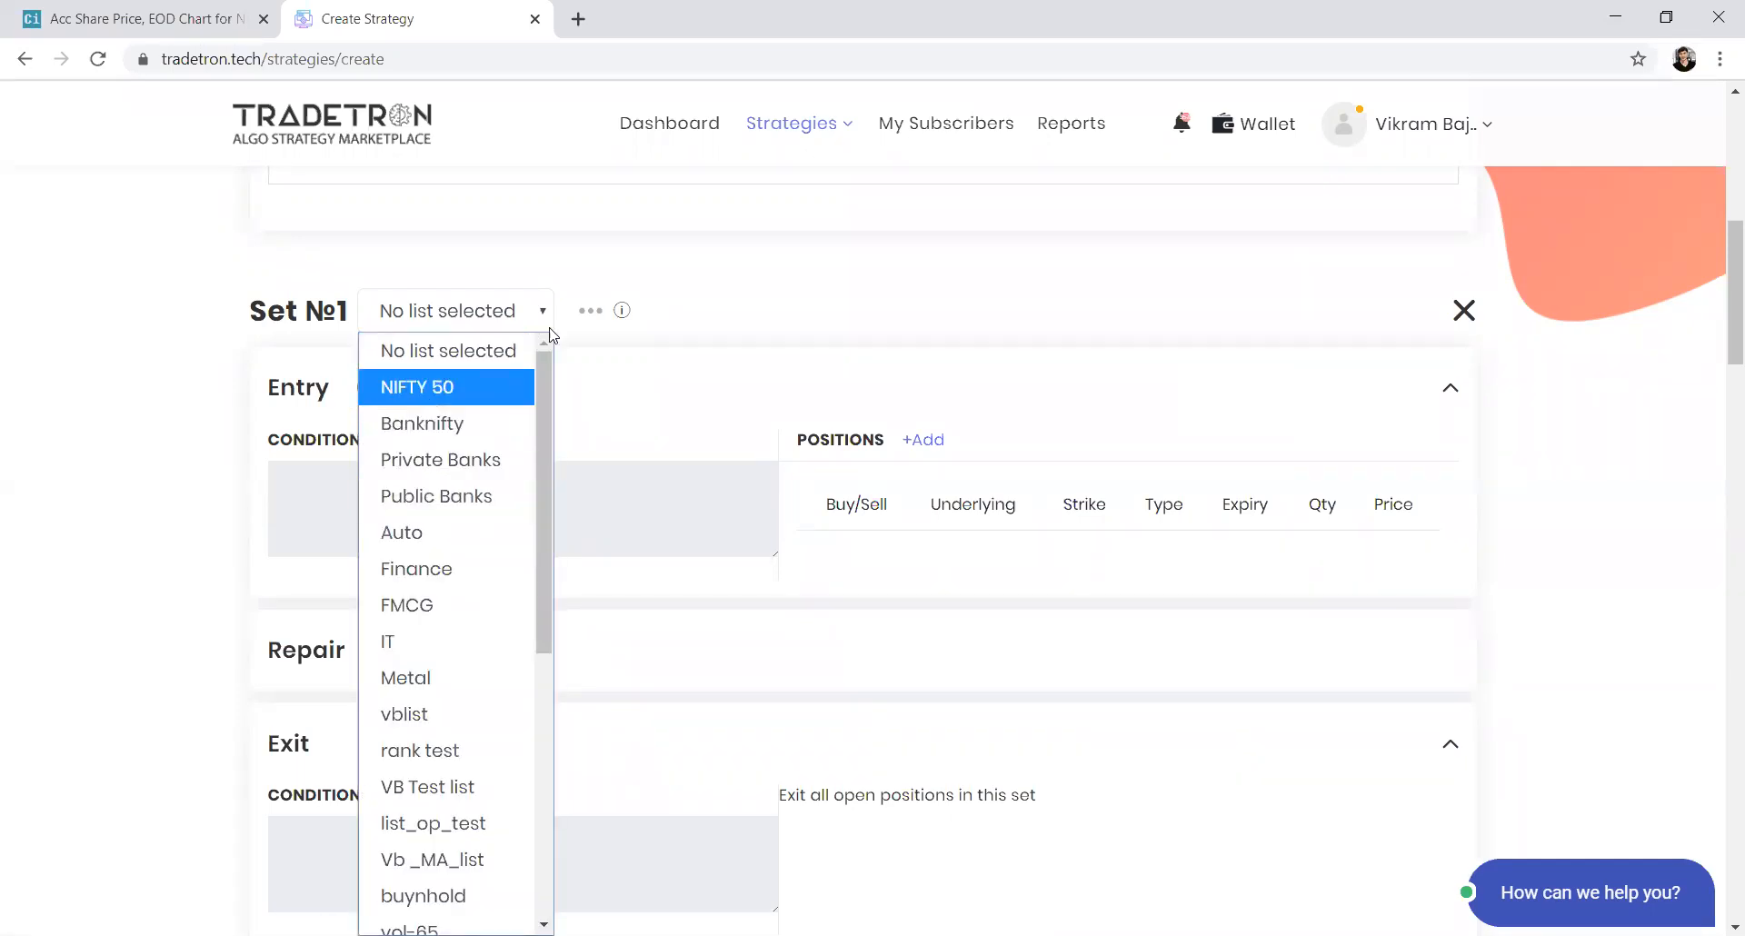
pyautogui.click(594, 312)
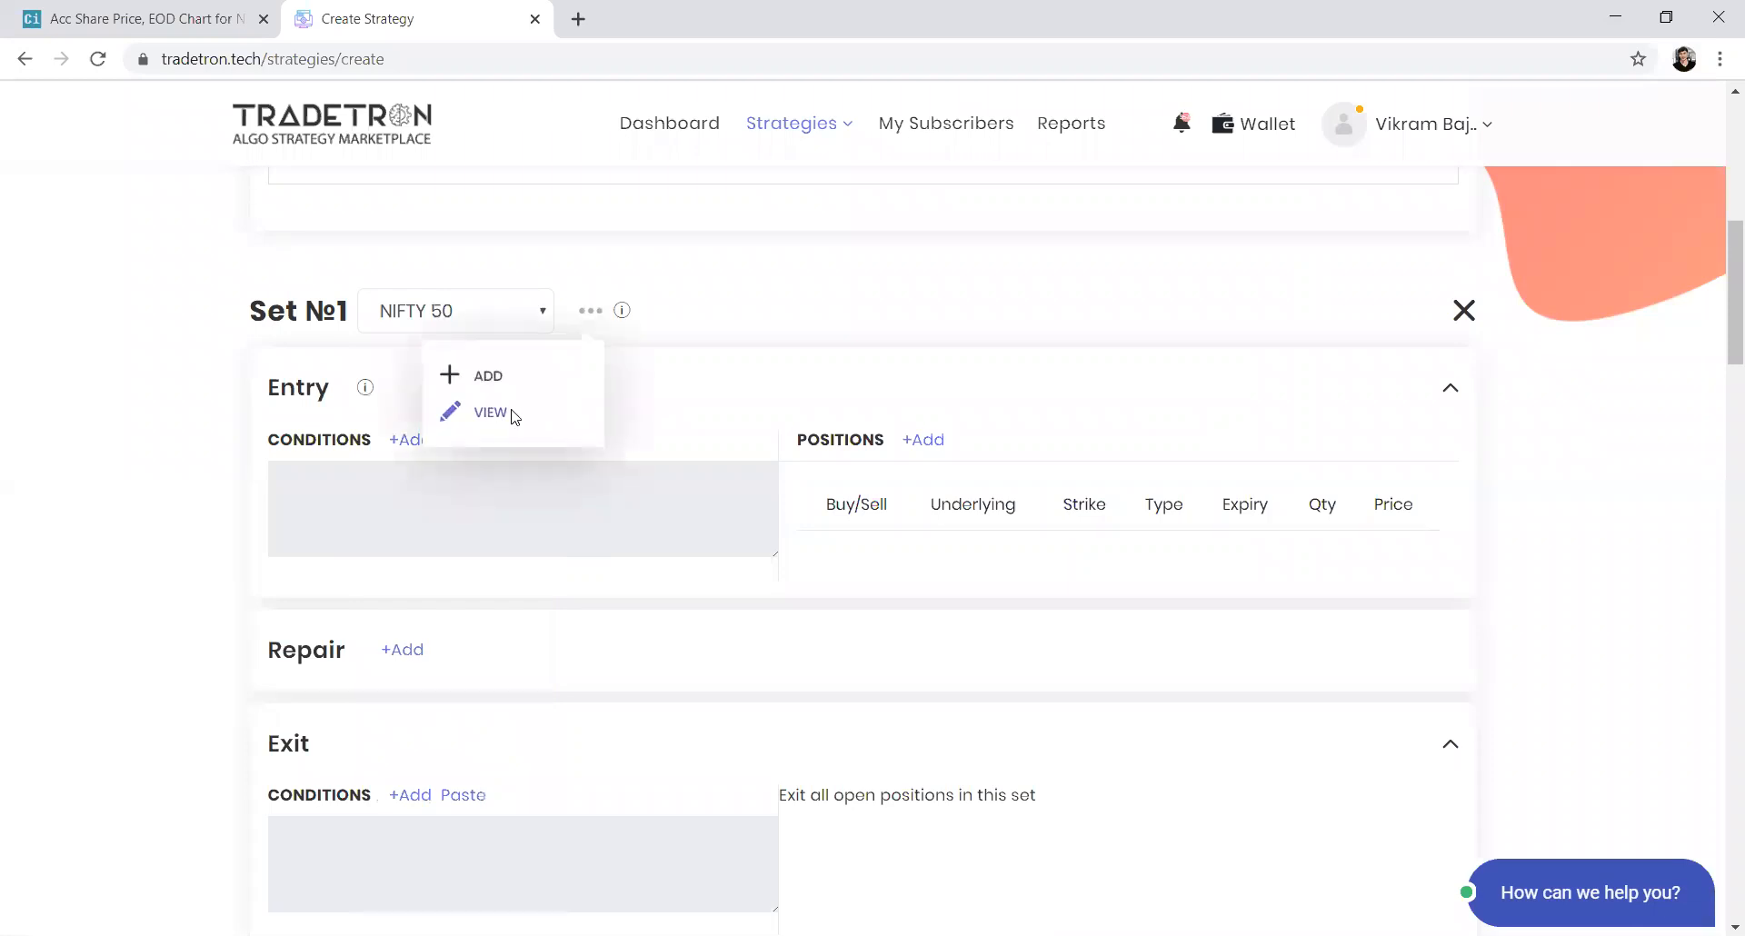
pyautogui.click(514, 414)
pyautogui.scroll(-8, 526, 550)
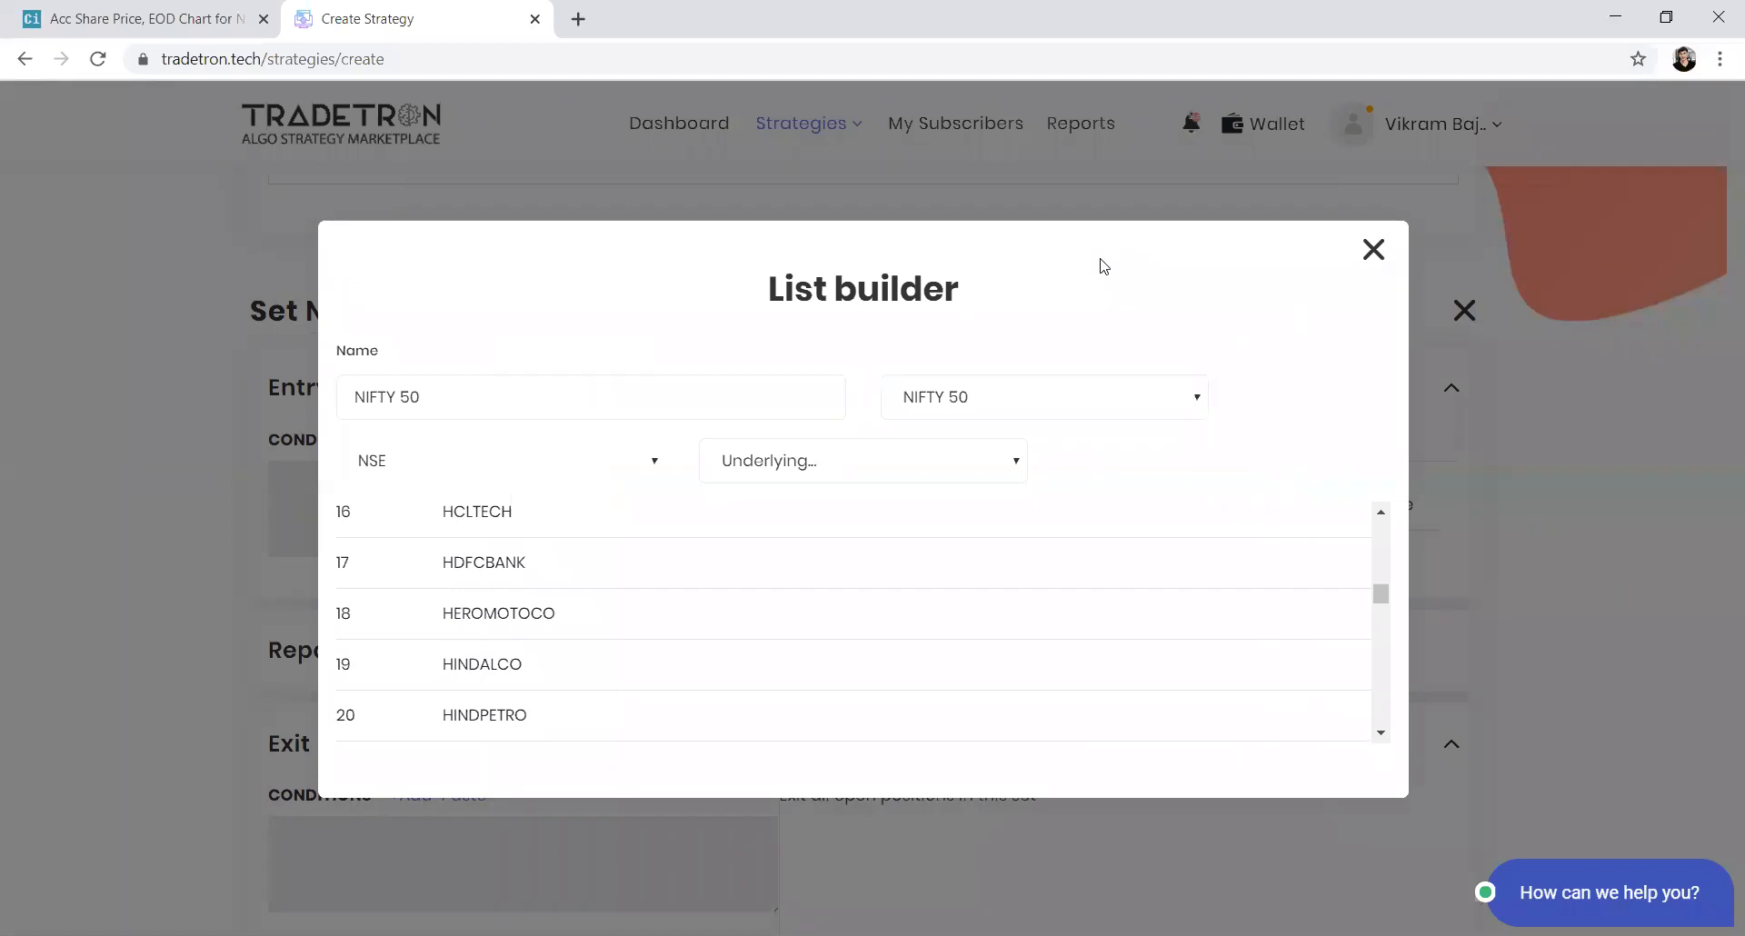
pyautogui.press('Escape')
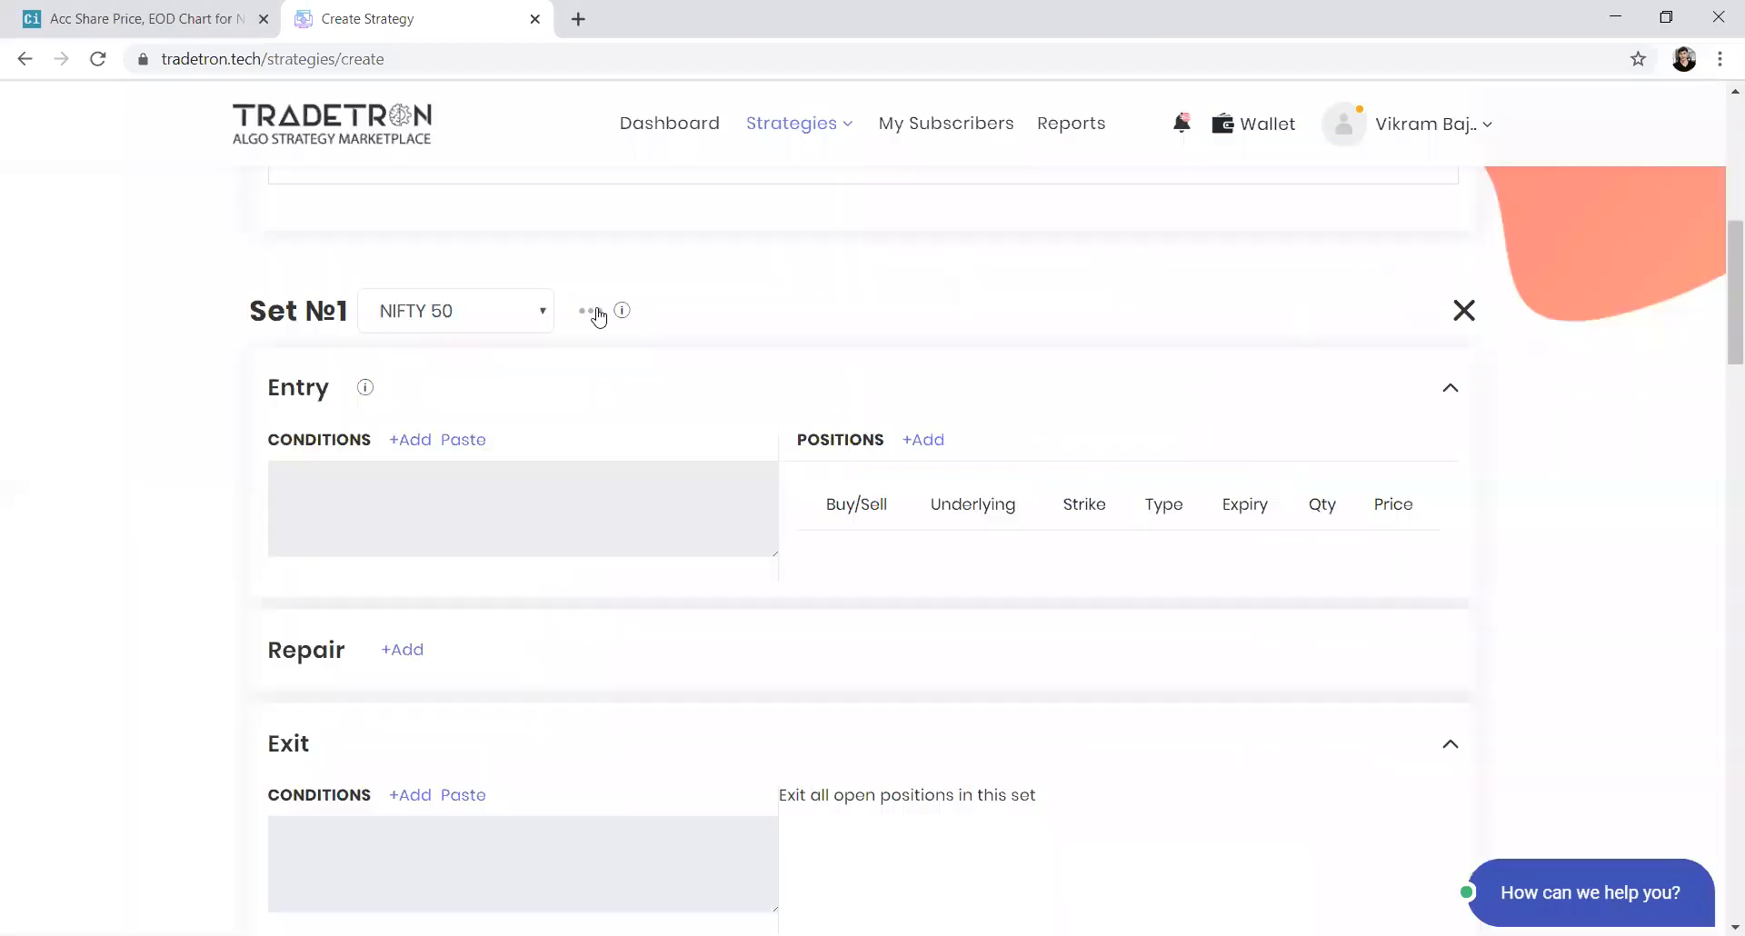
# Start a new list named list_123 on the NSE exchange
pyautogui.click(595, 313)
pyautogui.click(467, 378)
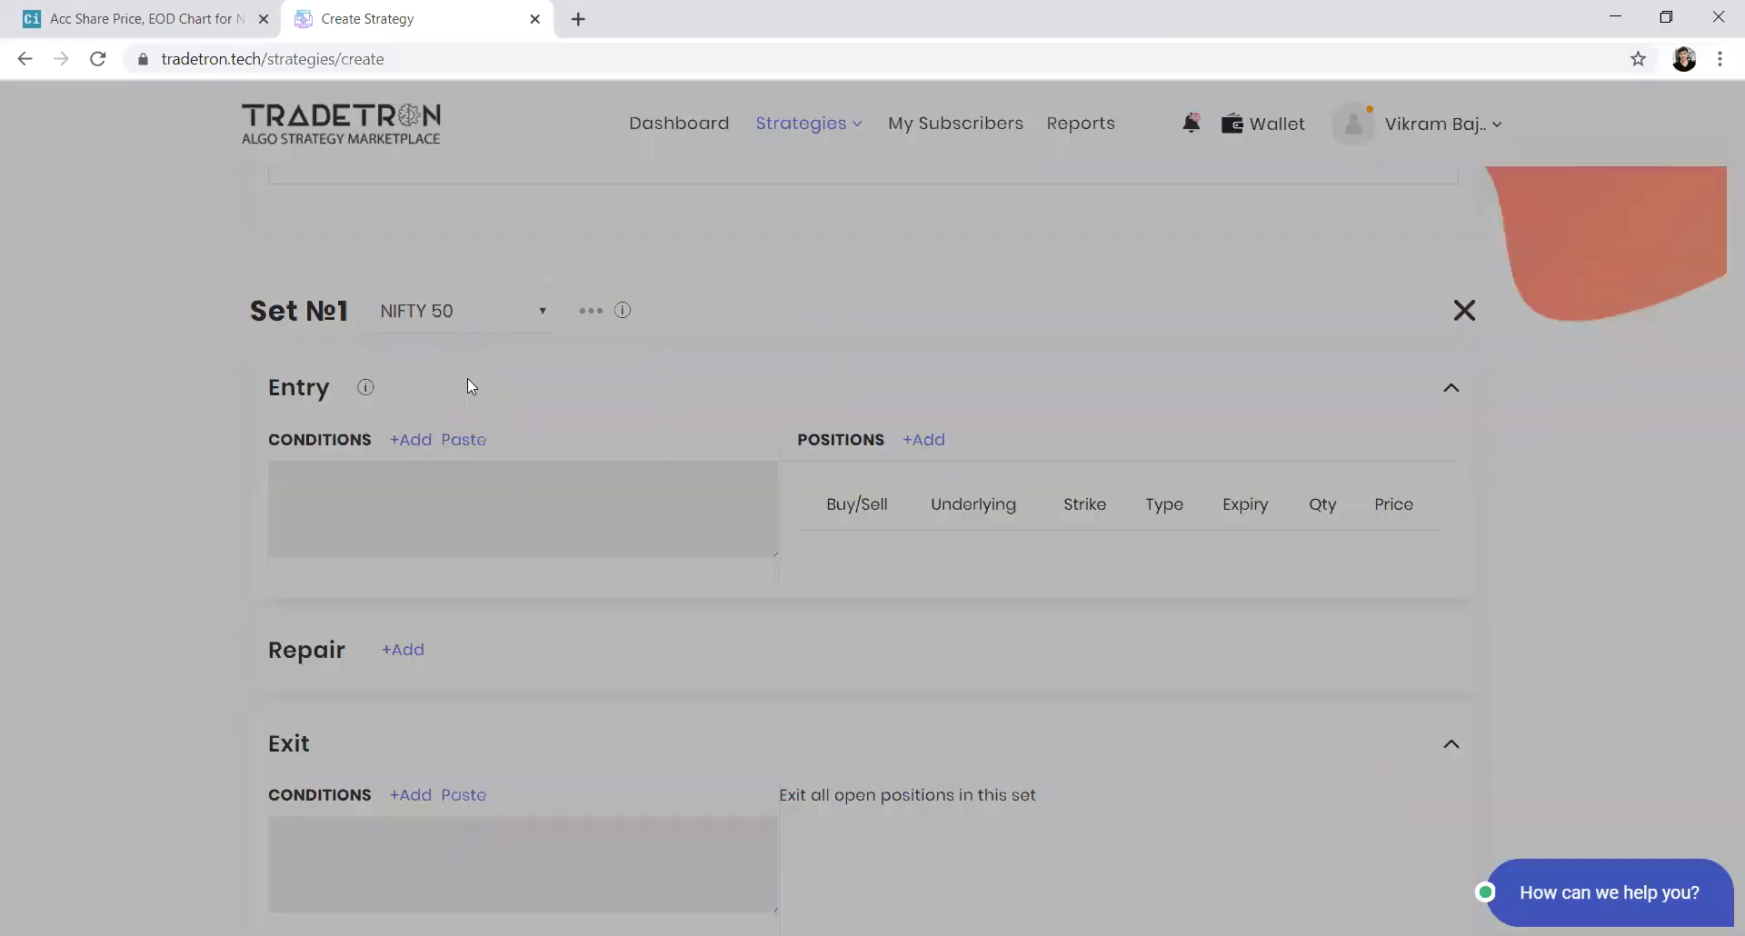
pyautogui.click(587, 438)
pyautogui.write('list_')
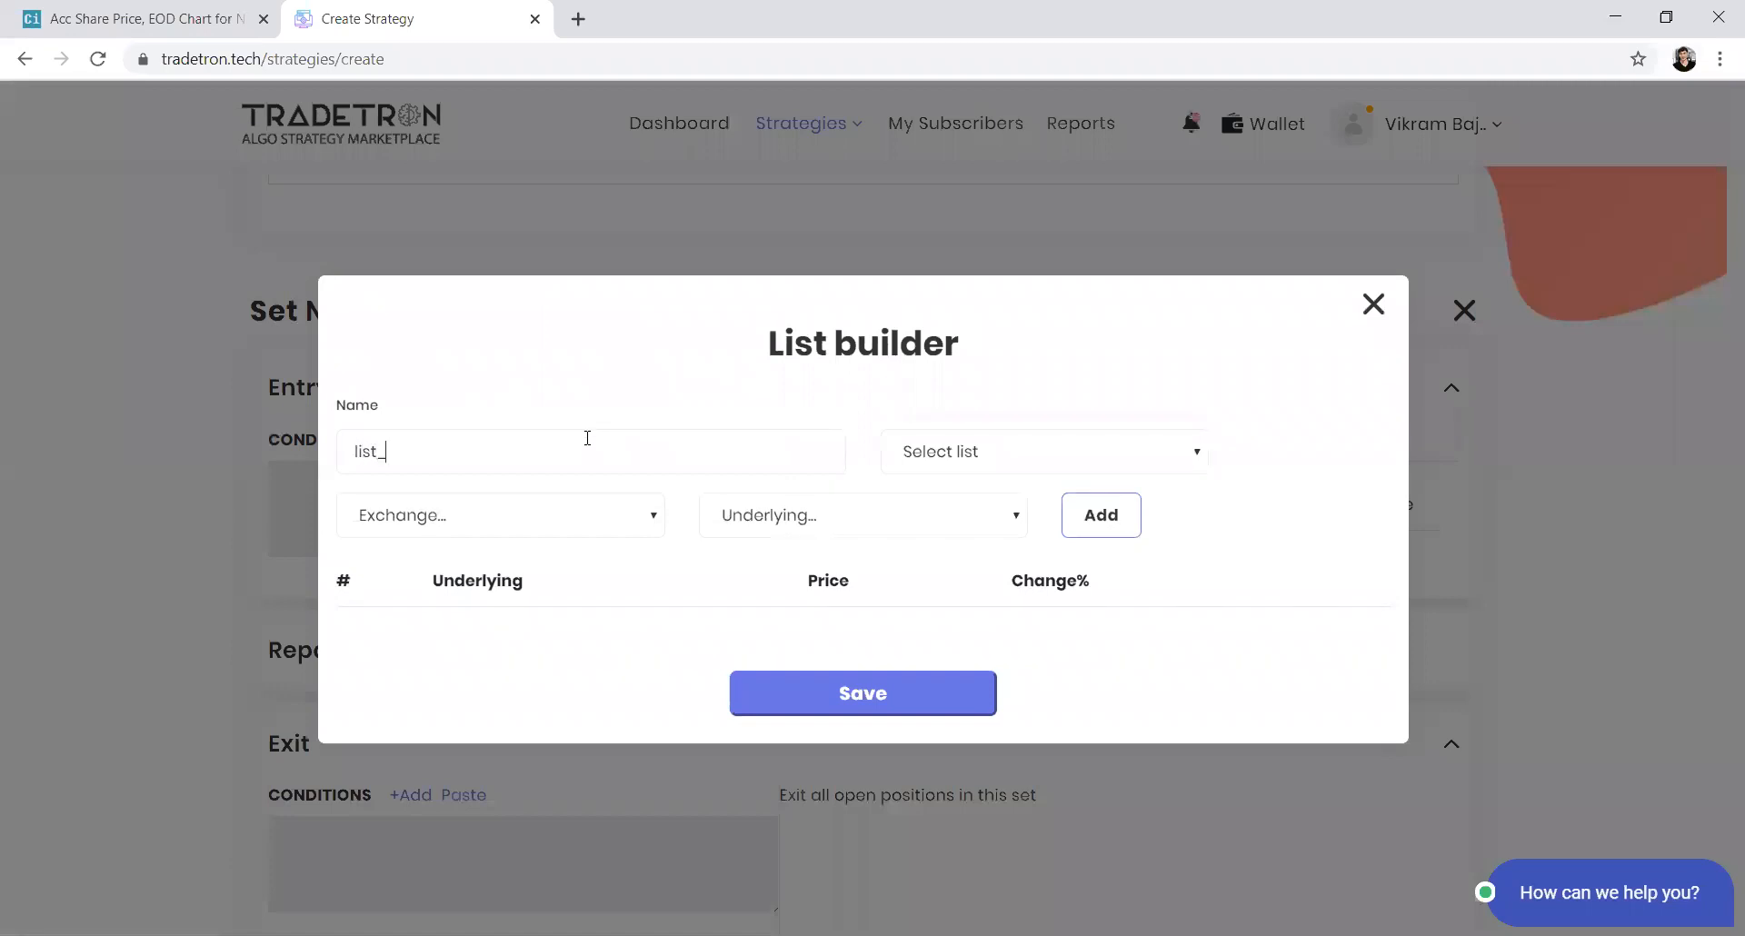
pyautogui.write('123')
pyautogui.click(472, 516)
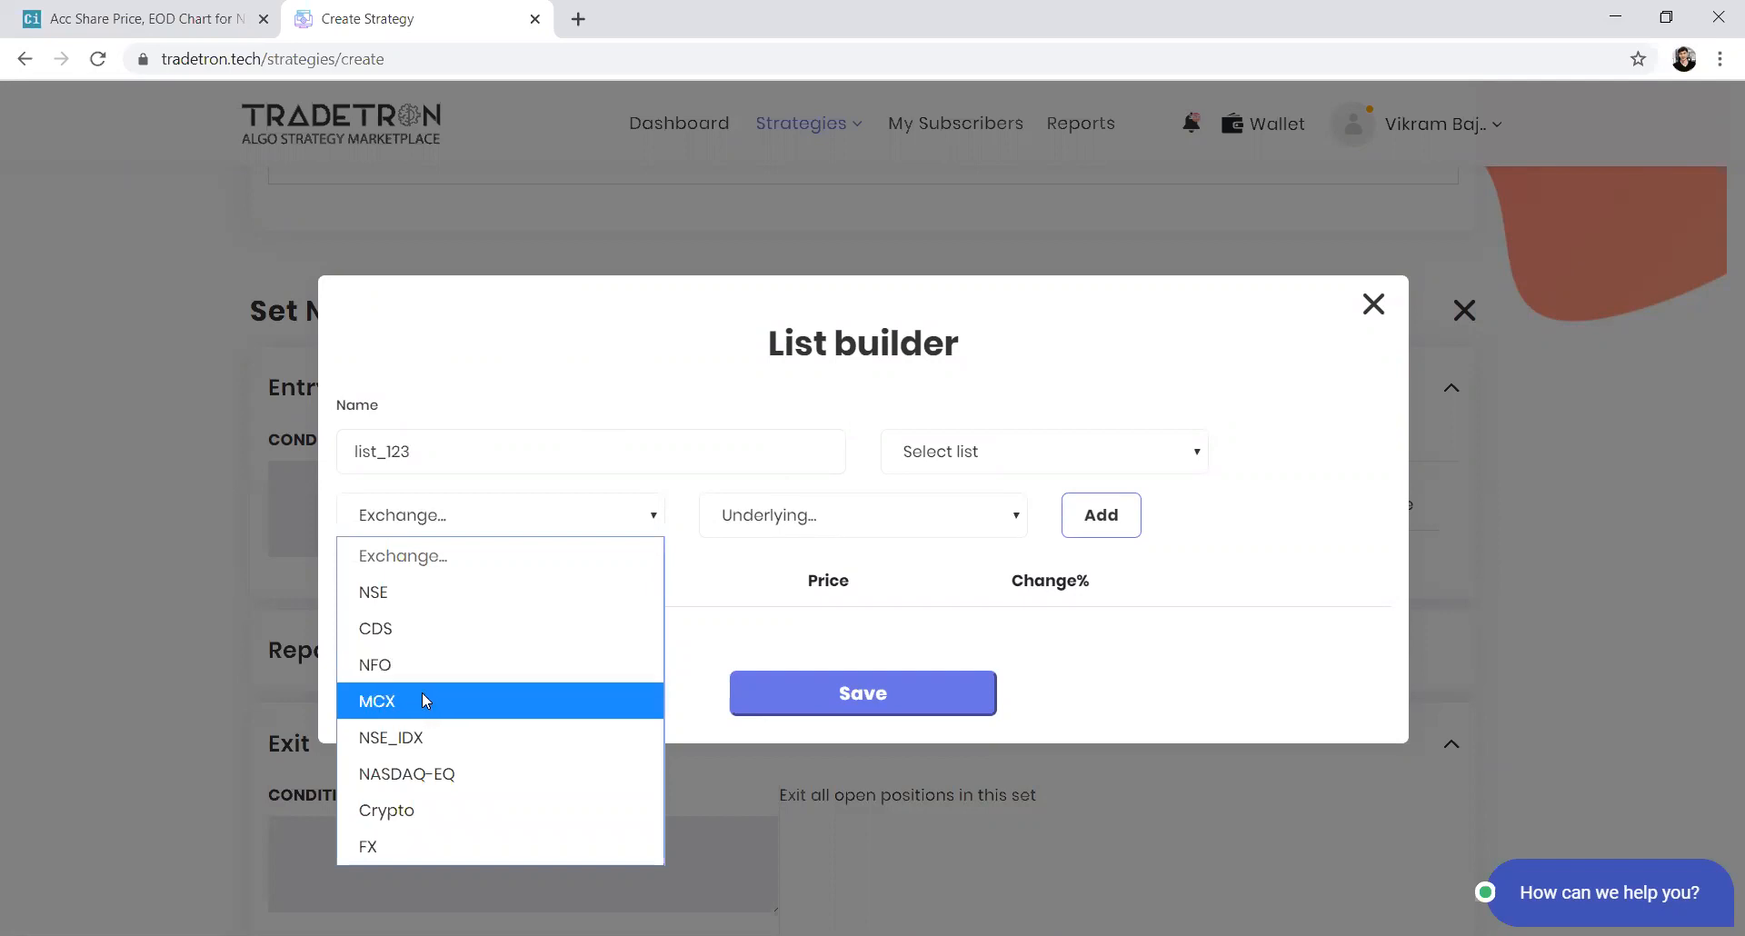
pyautogui.click(421, 592)
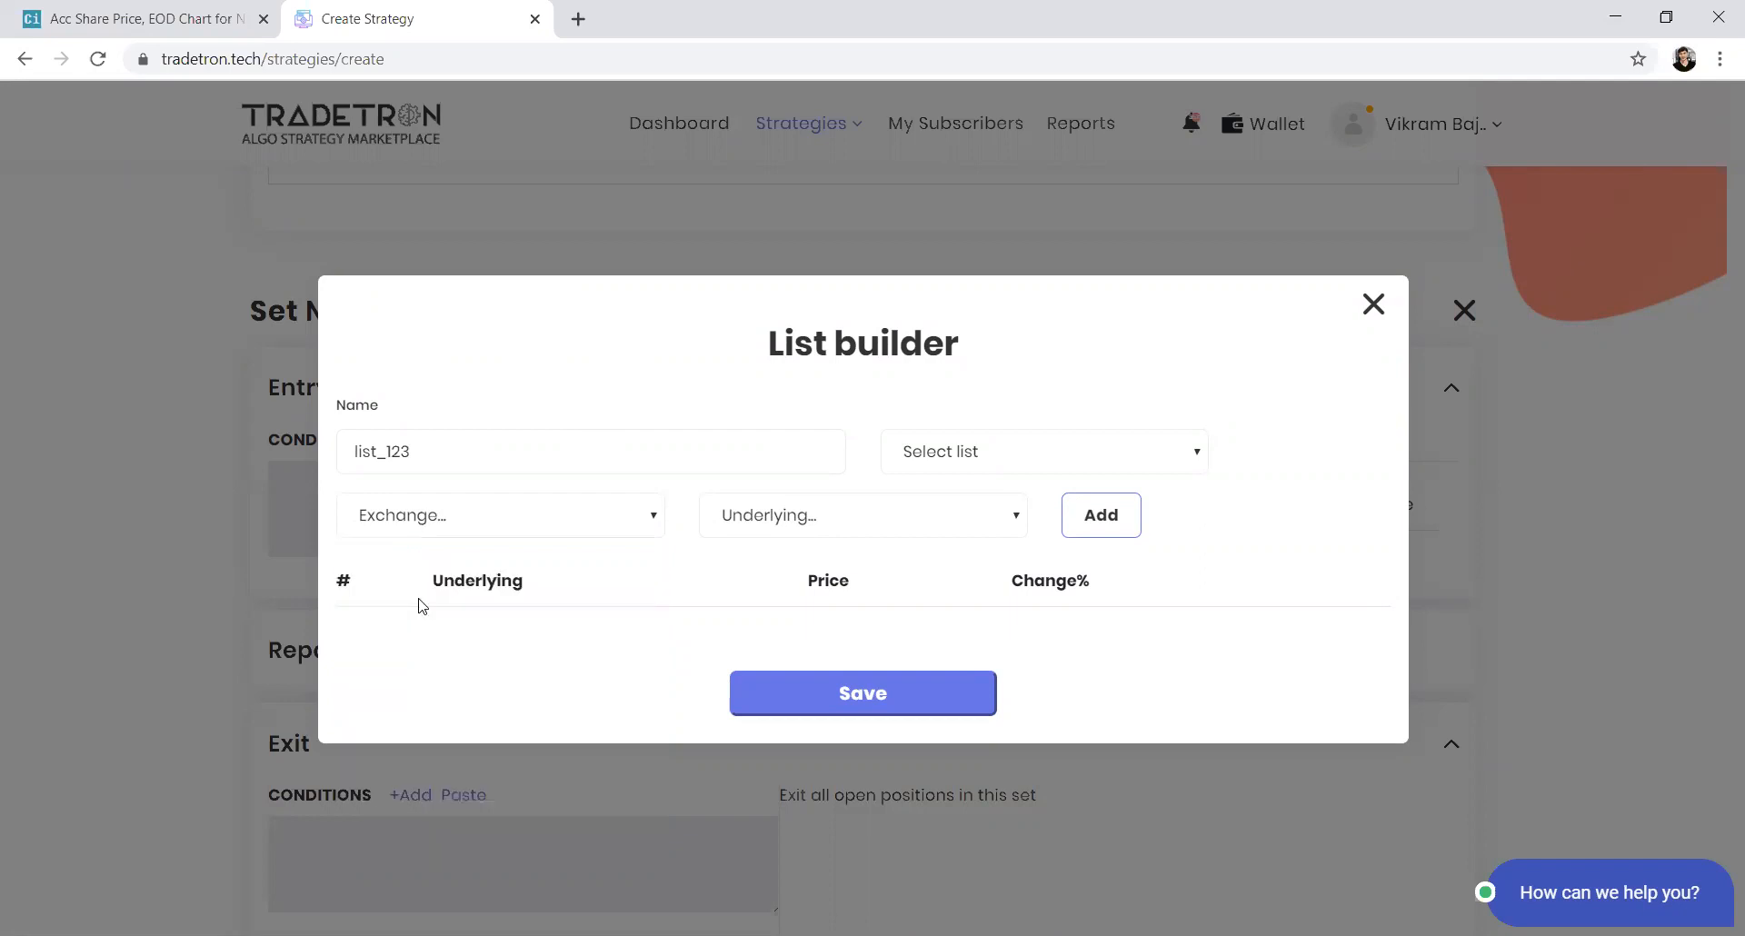
# Add HDFC as an underlying to the list
pyautogui.click(796, 518)
pyautogui.write('hdfc')
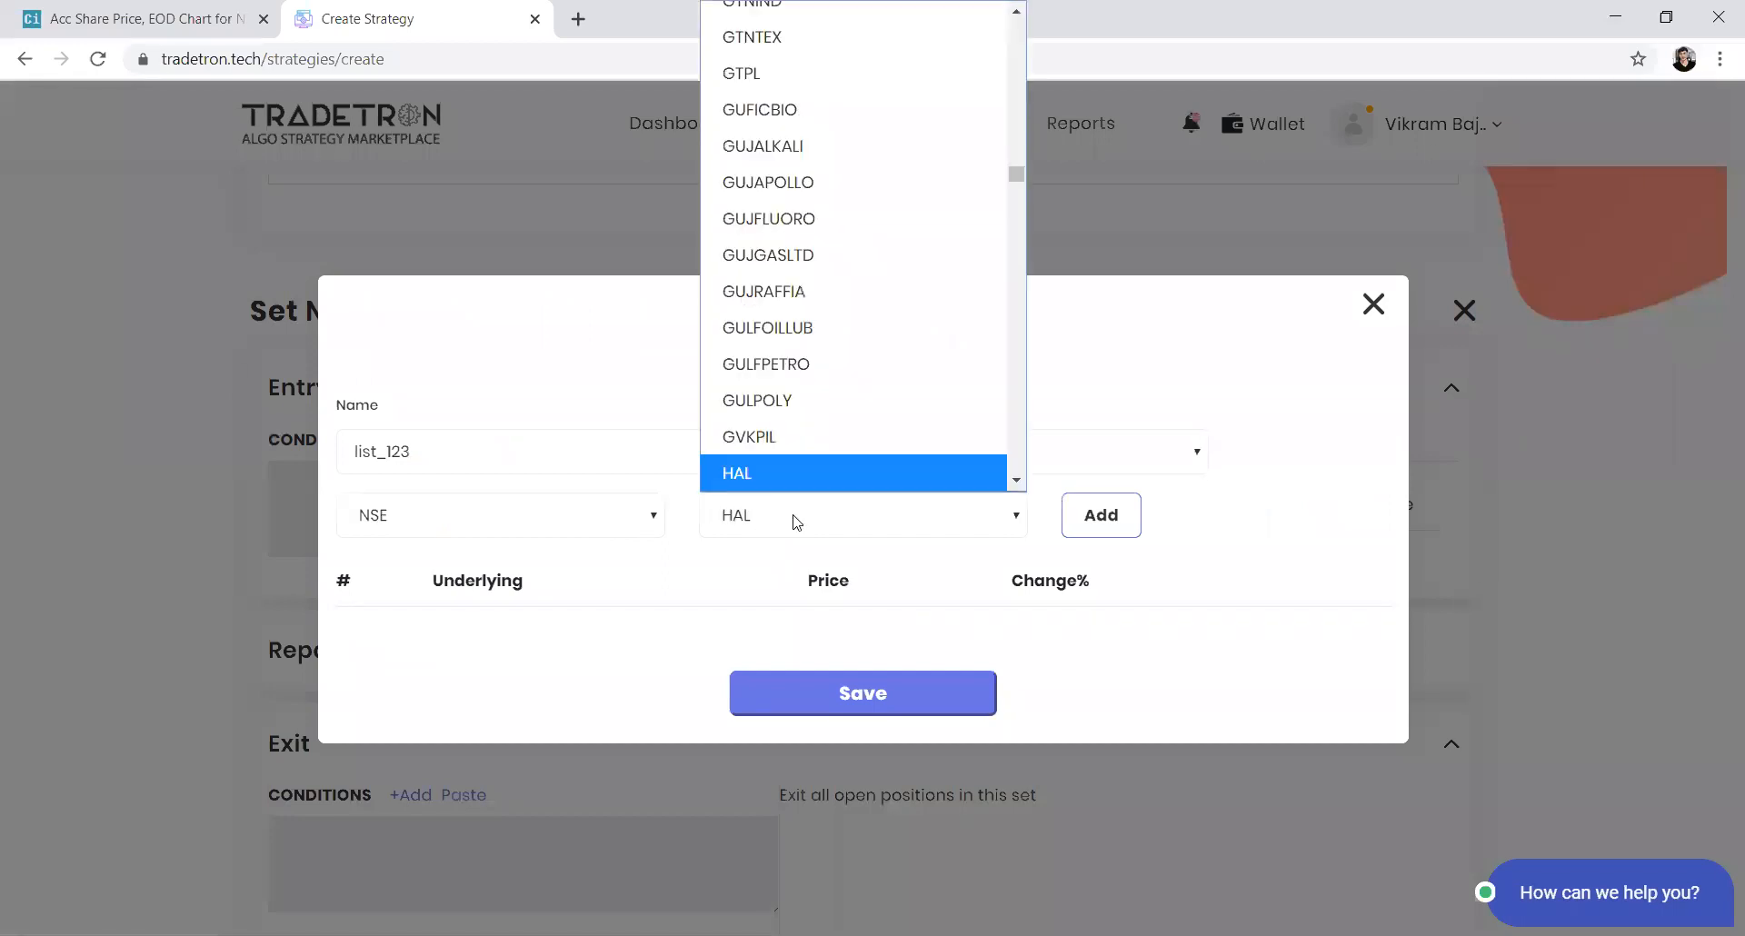
pyautogui.press('Return')
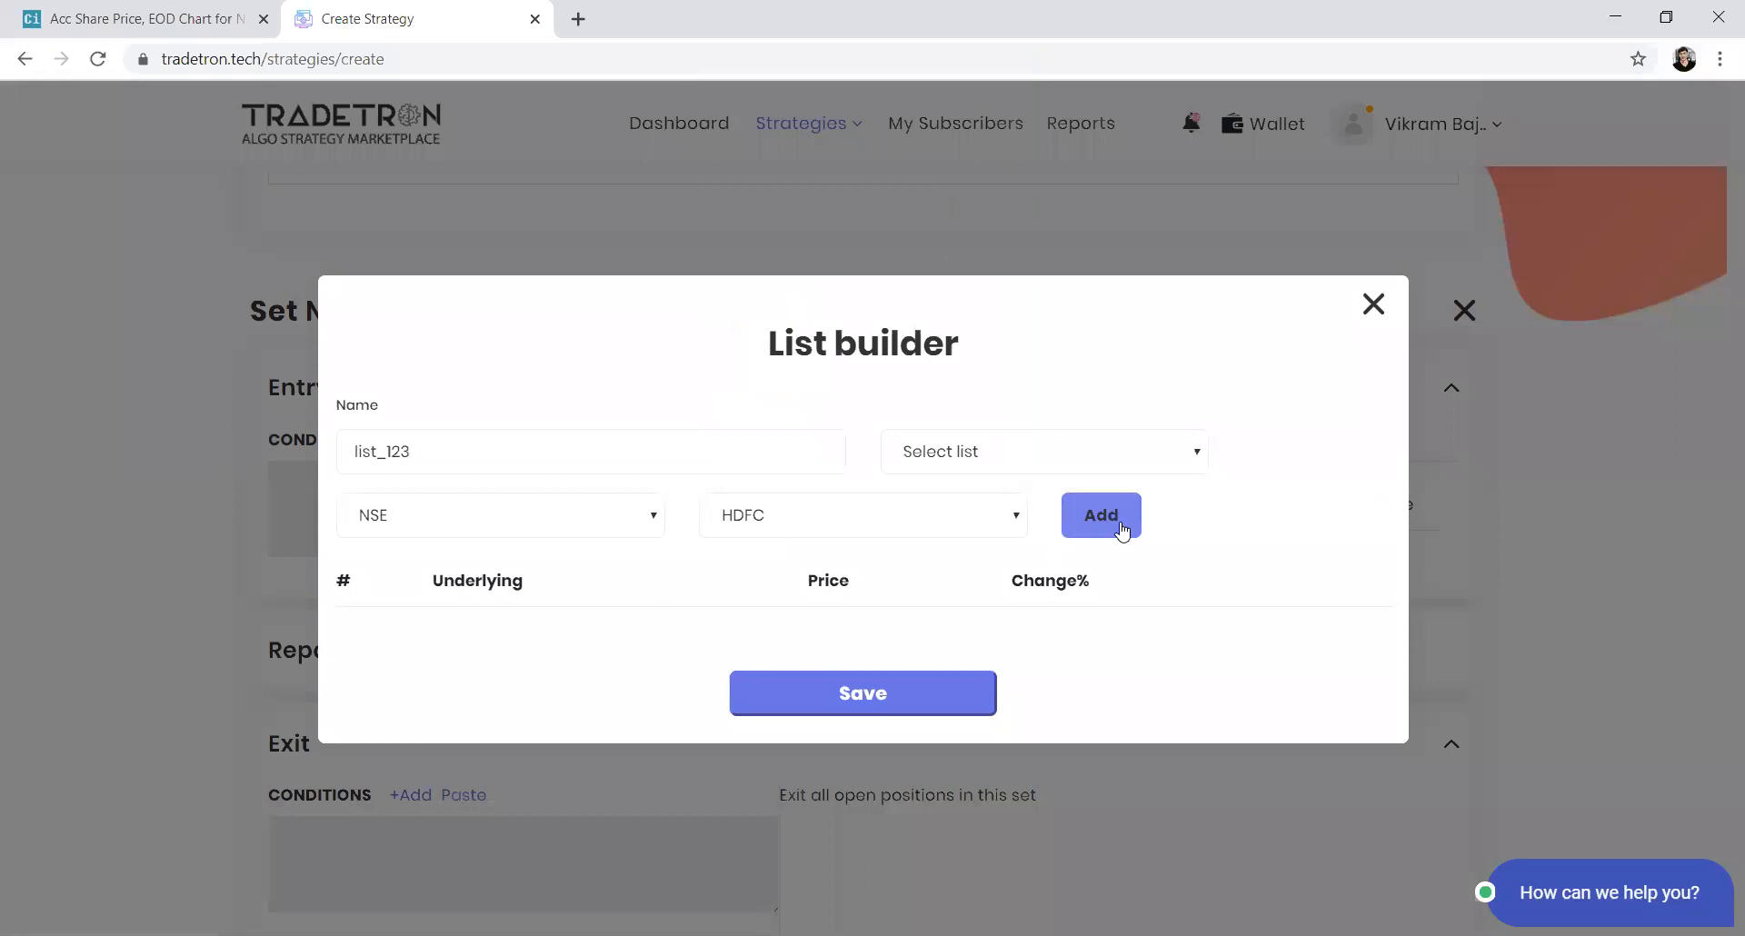
pyautogui.click(1112, 524)
# Add RELIANCE as a second underlying, save list_123 and close the List builder
pyautogui.click(864, 508)
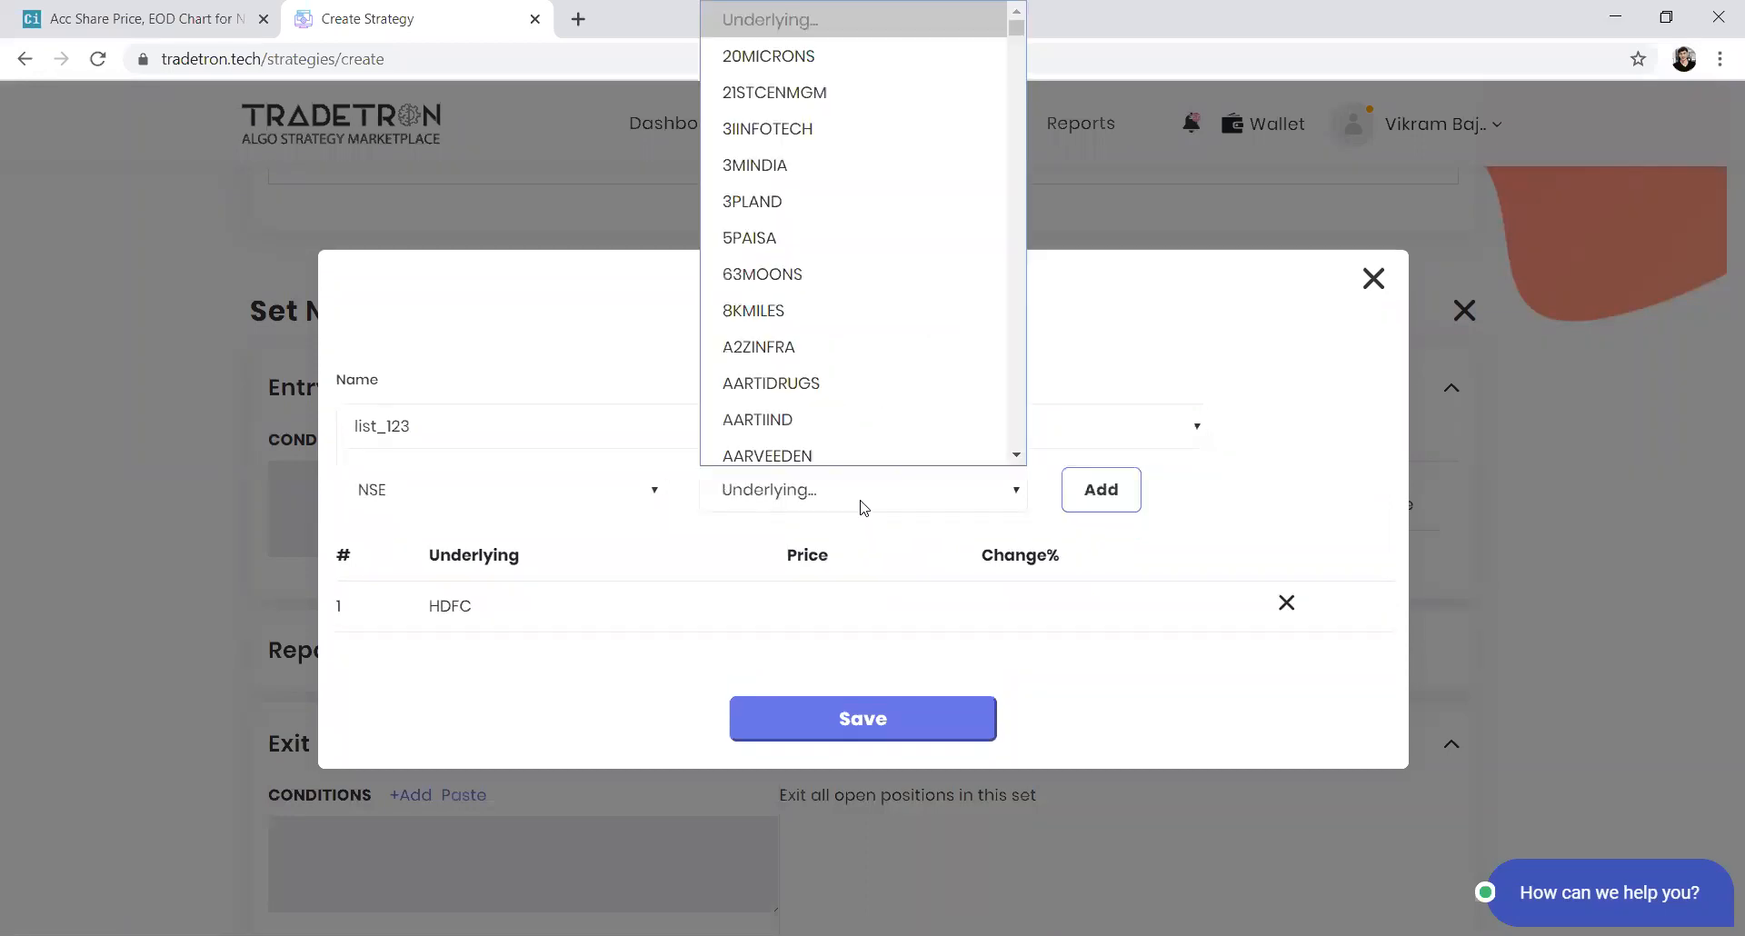
pyautogui.write('reliance')
pyautogui.press('Return')
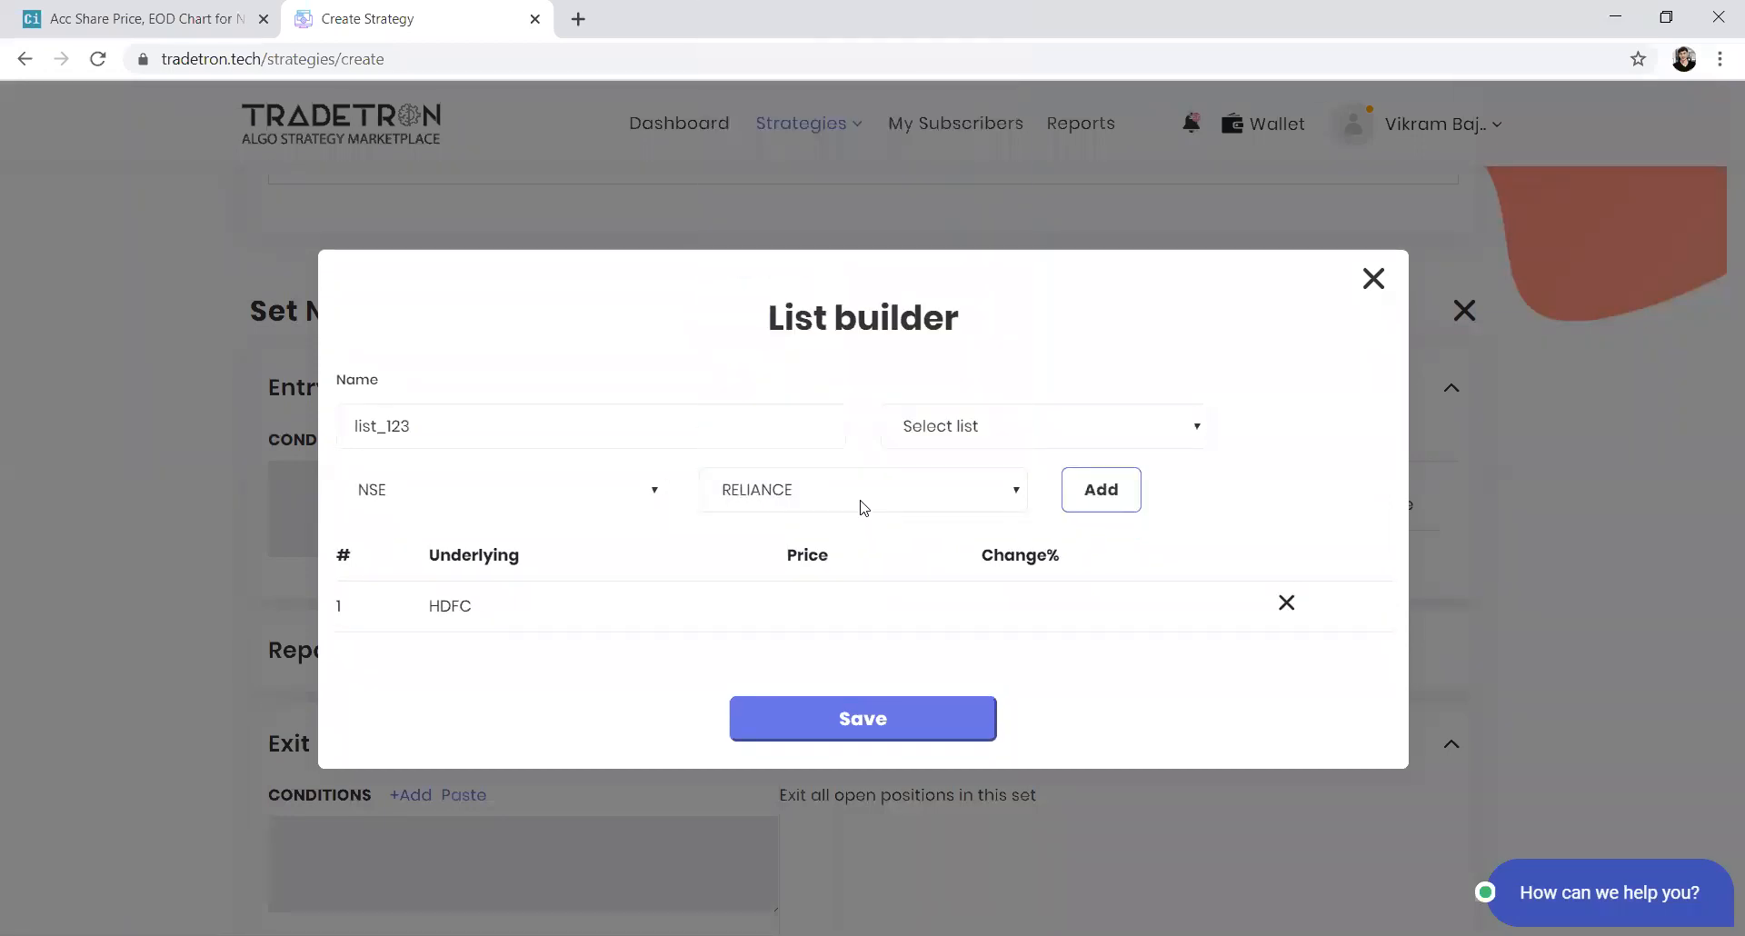
pyautogui.click(1072, 495)
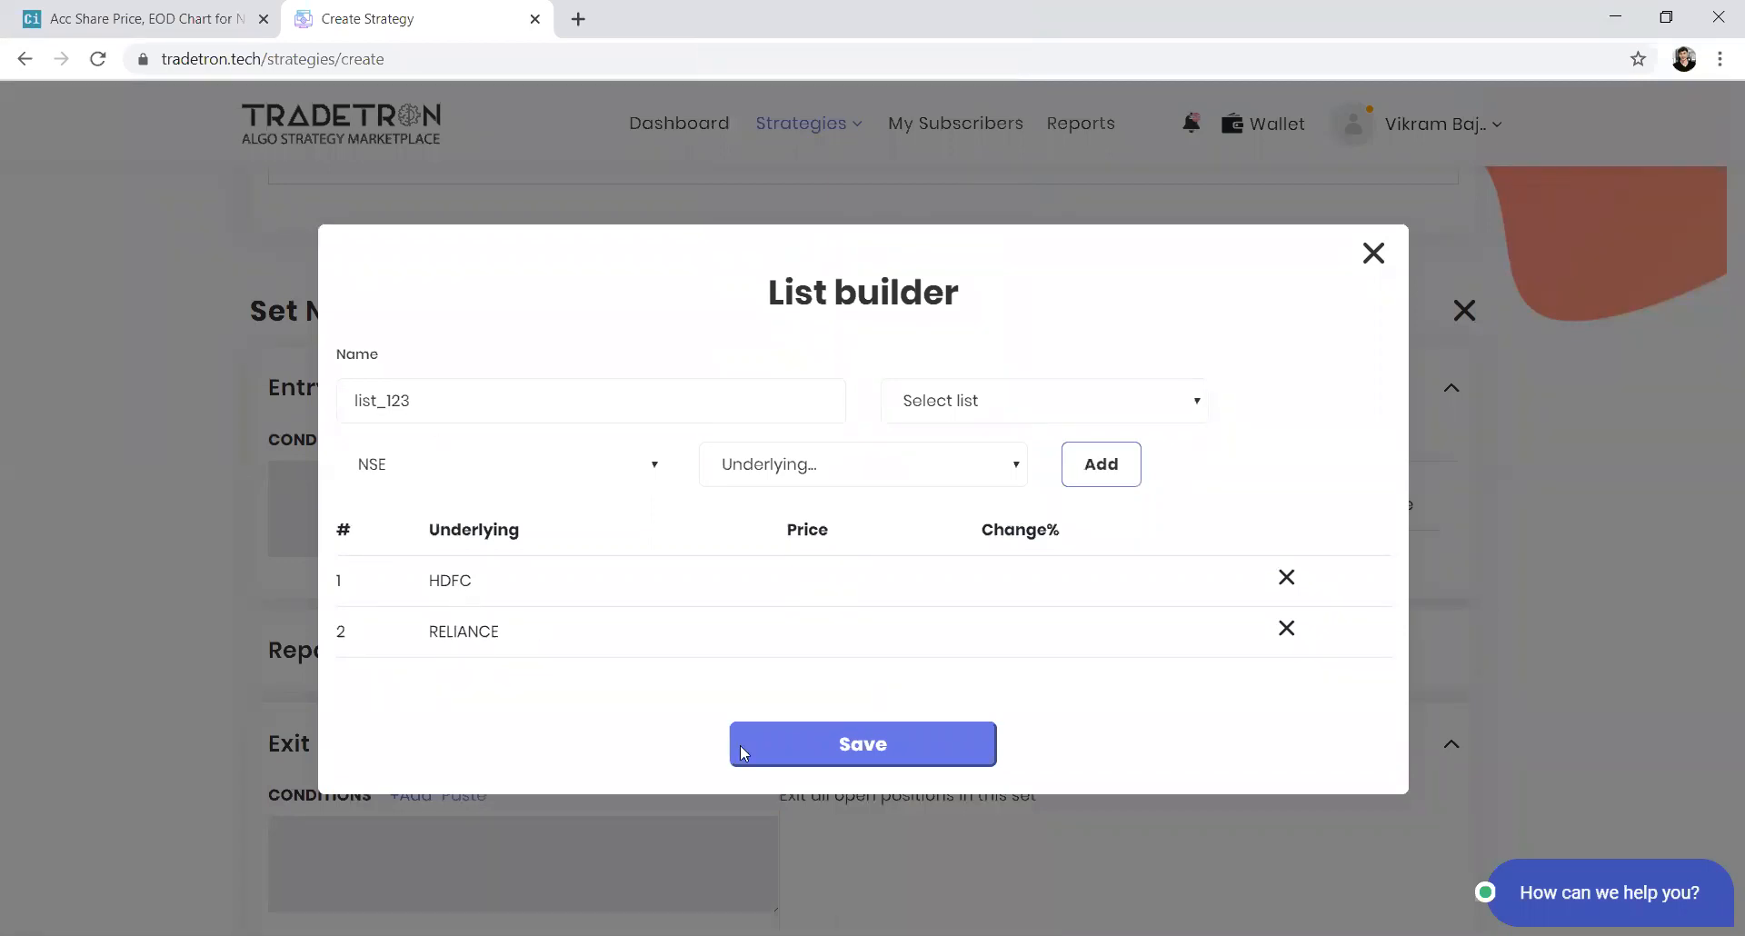
pyautogui.click(809, 754)
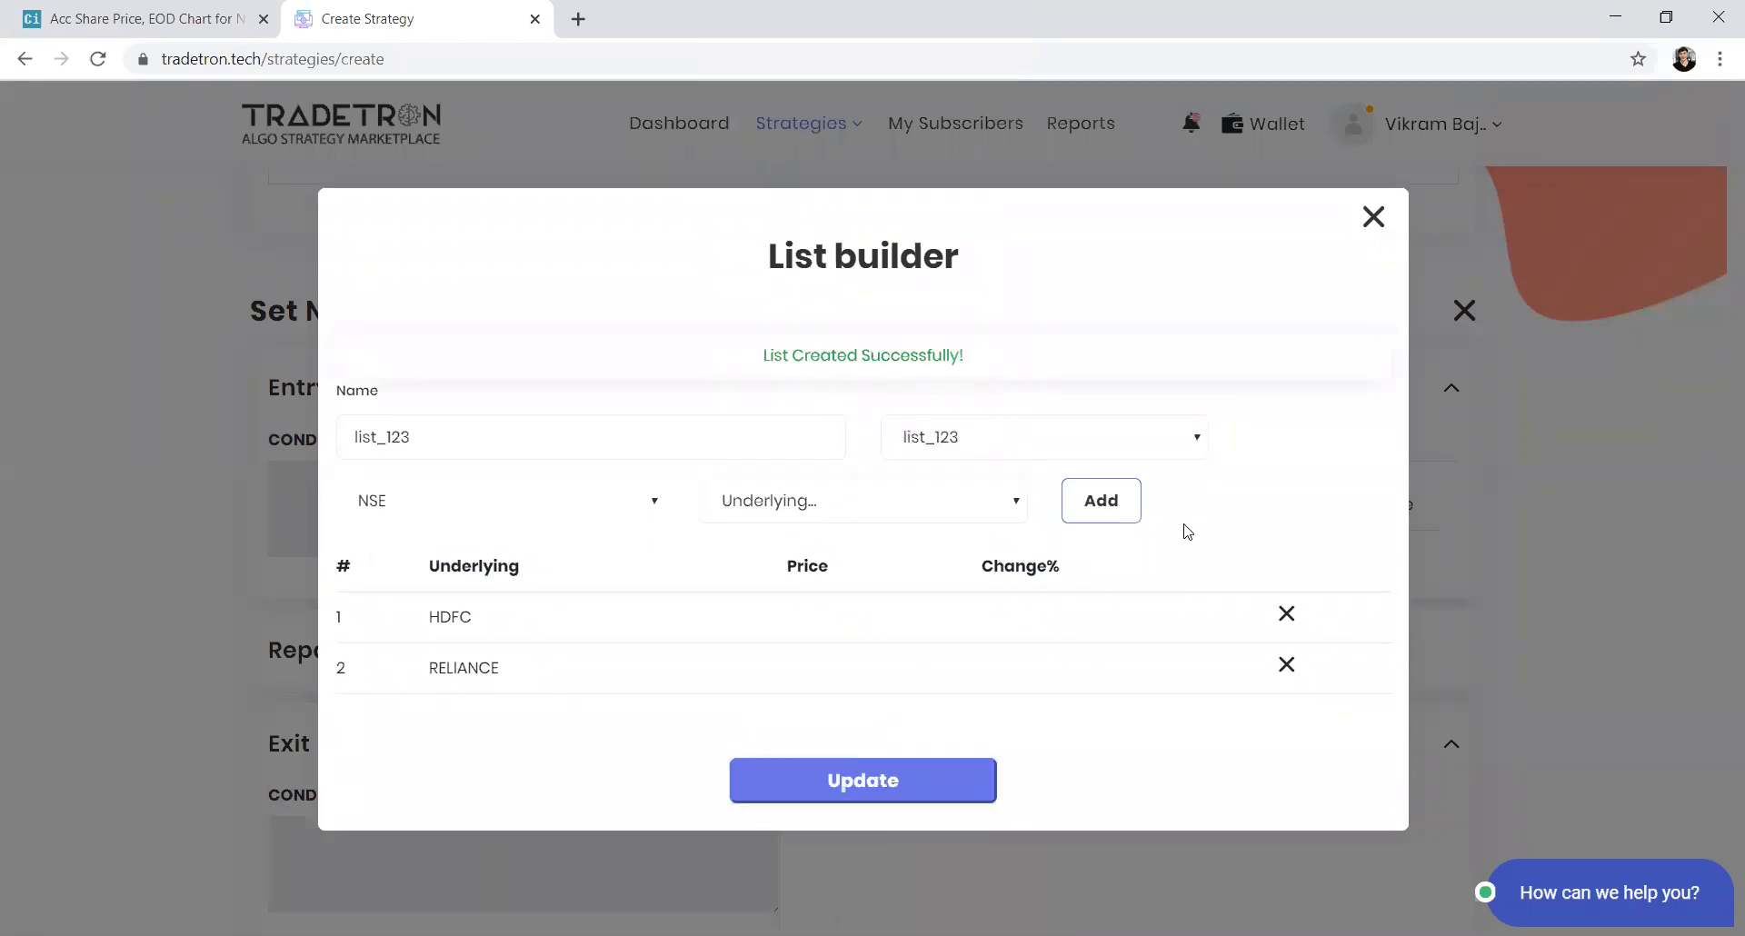
pyautogui.click(1366, 223)
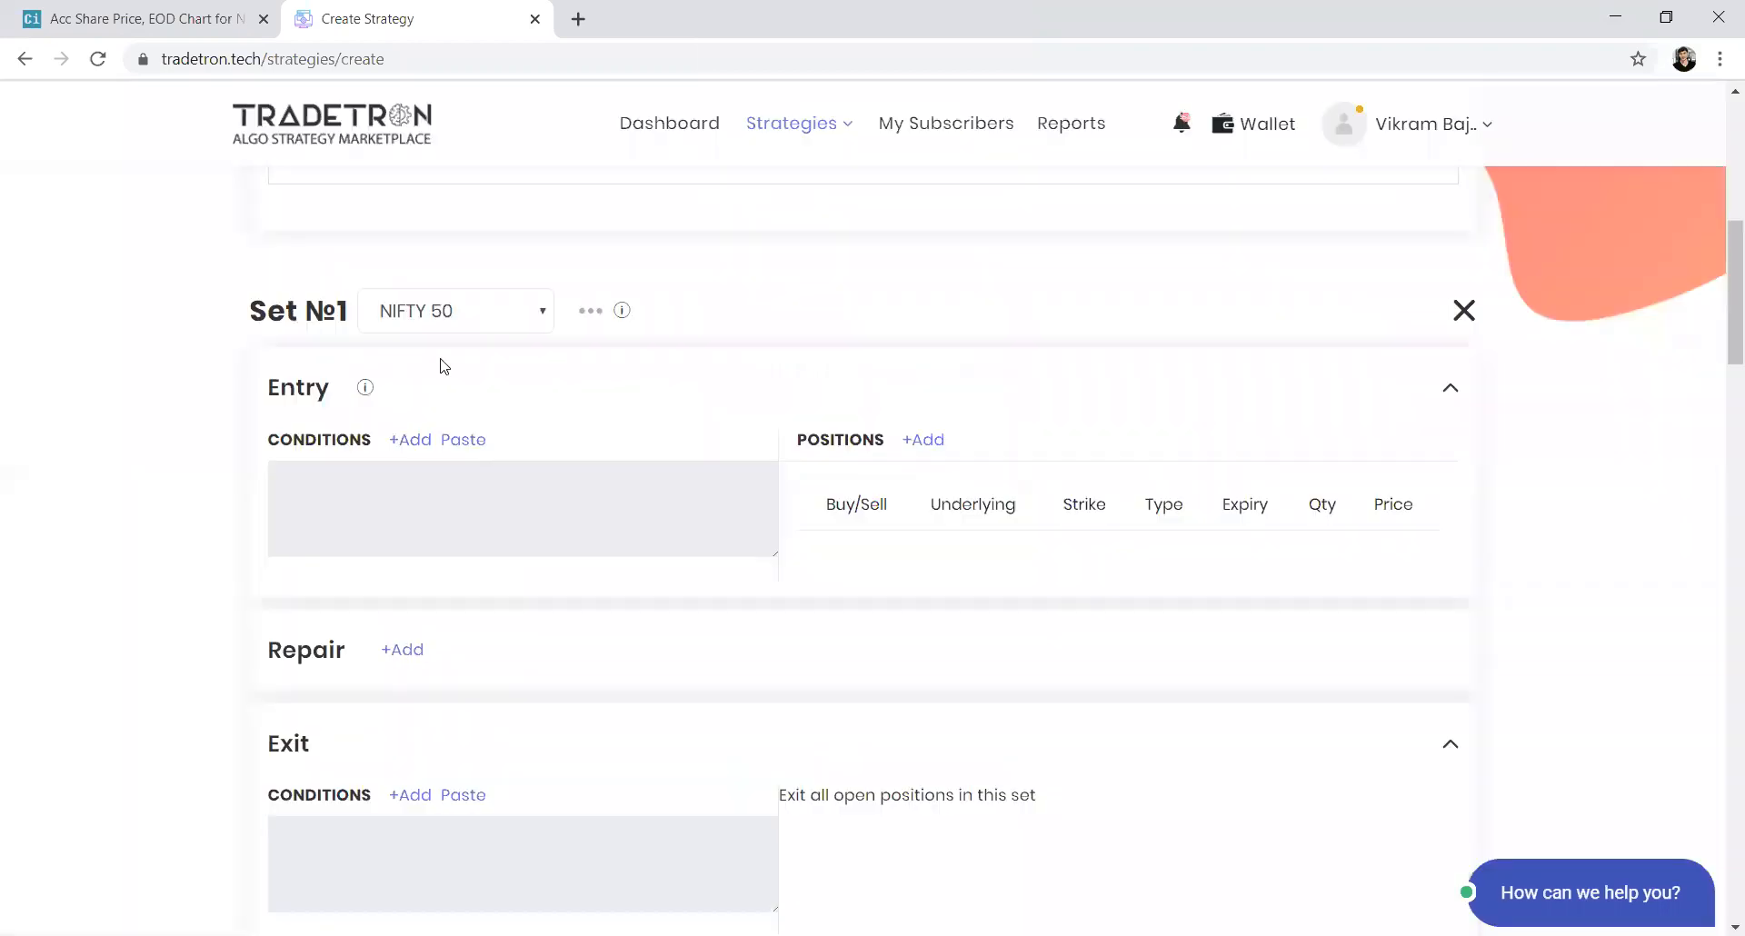
# Assign the list_123 list to Set 1
pyautogui.click(441, 314)
pyautogui.scroll(-1, 458, 793)
pyautogui.scroll(-5, 459, 793)
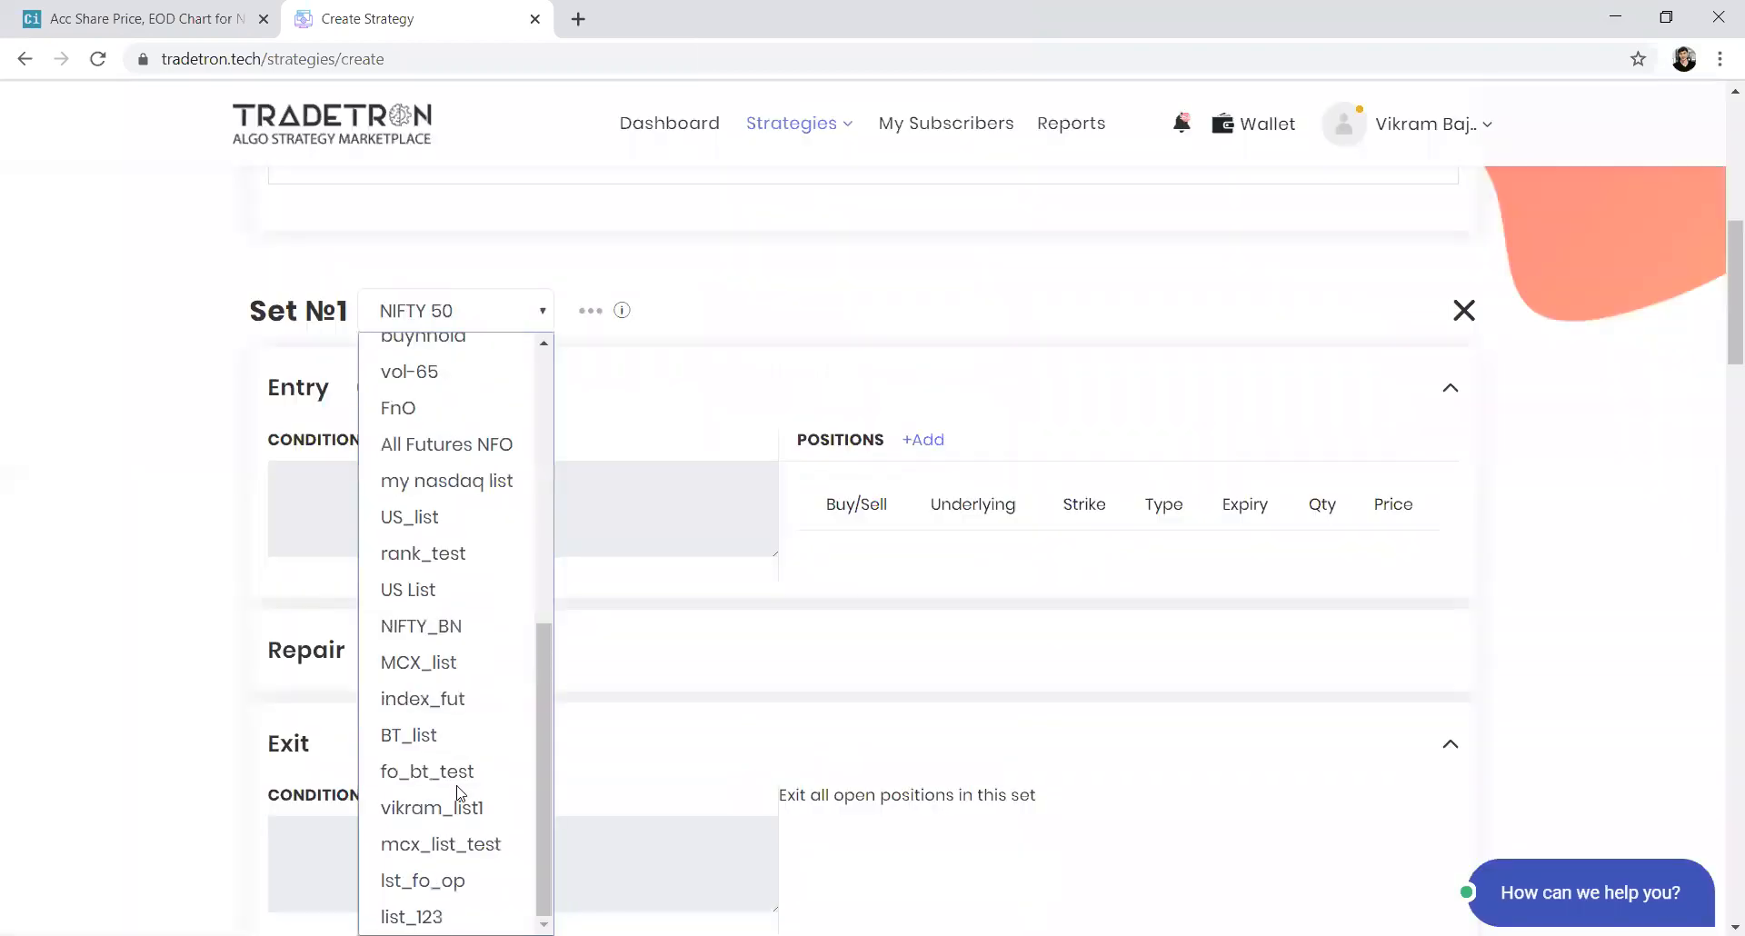
pyautogui.click(445, 919)
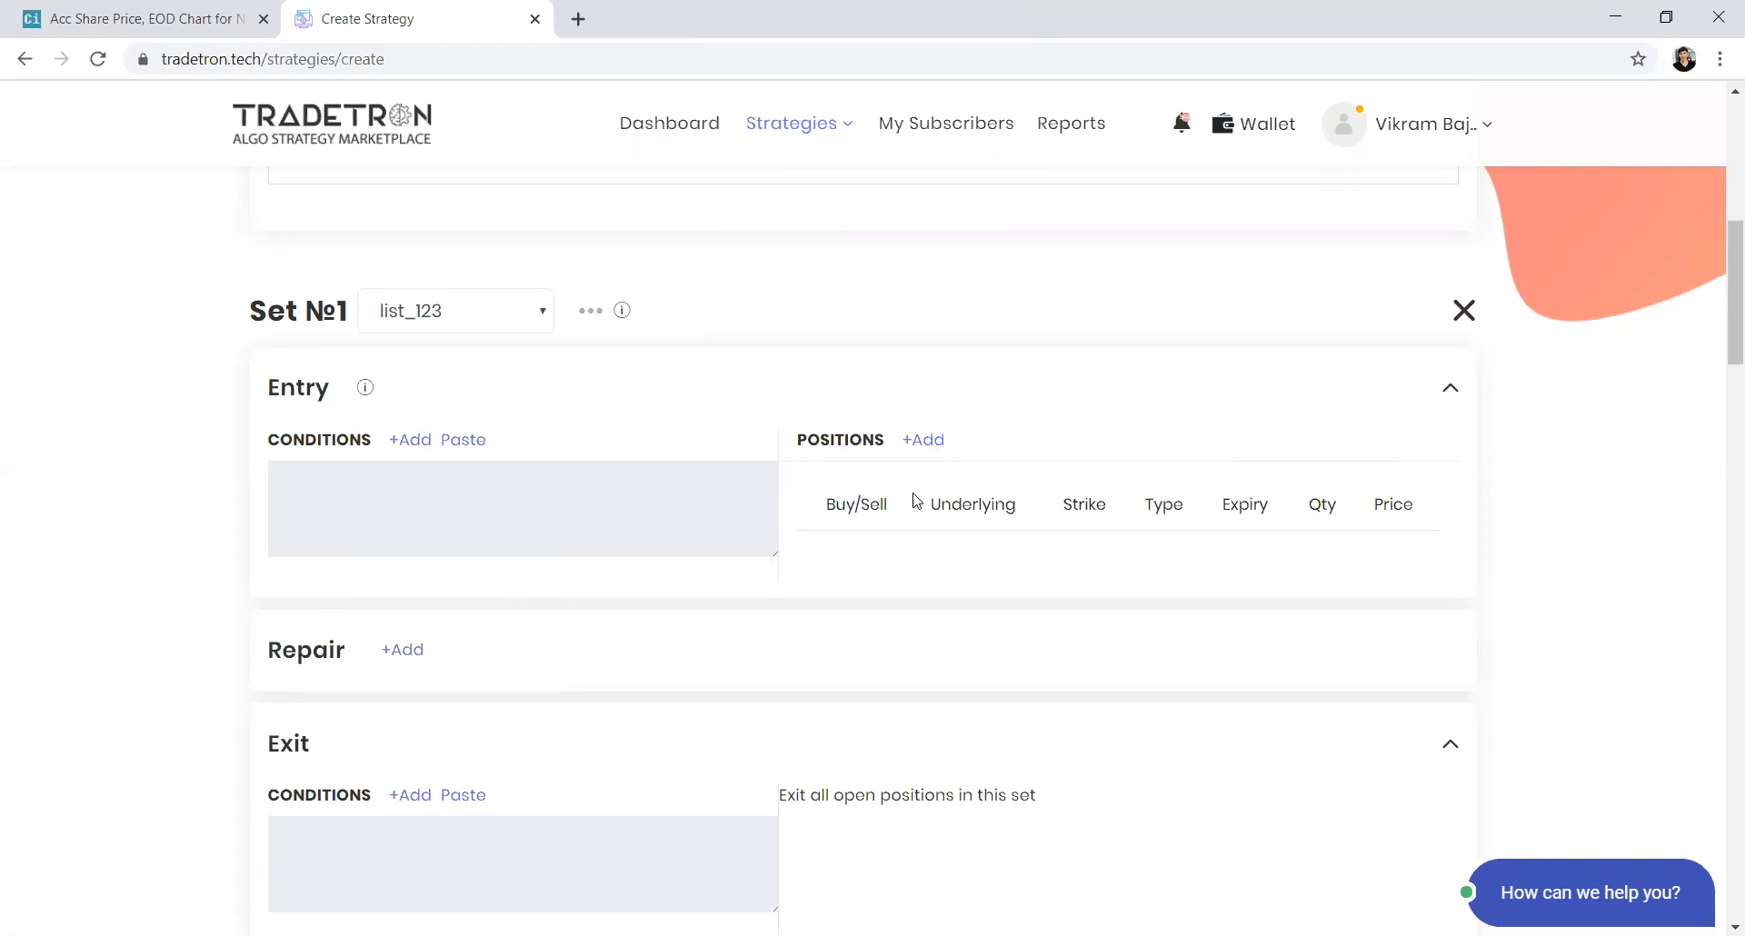
# Open a new entry position and set its product to MIS
pyautogui.click(923, 440)
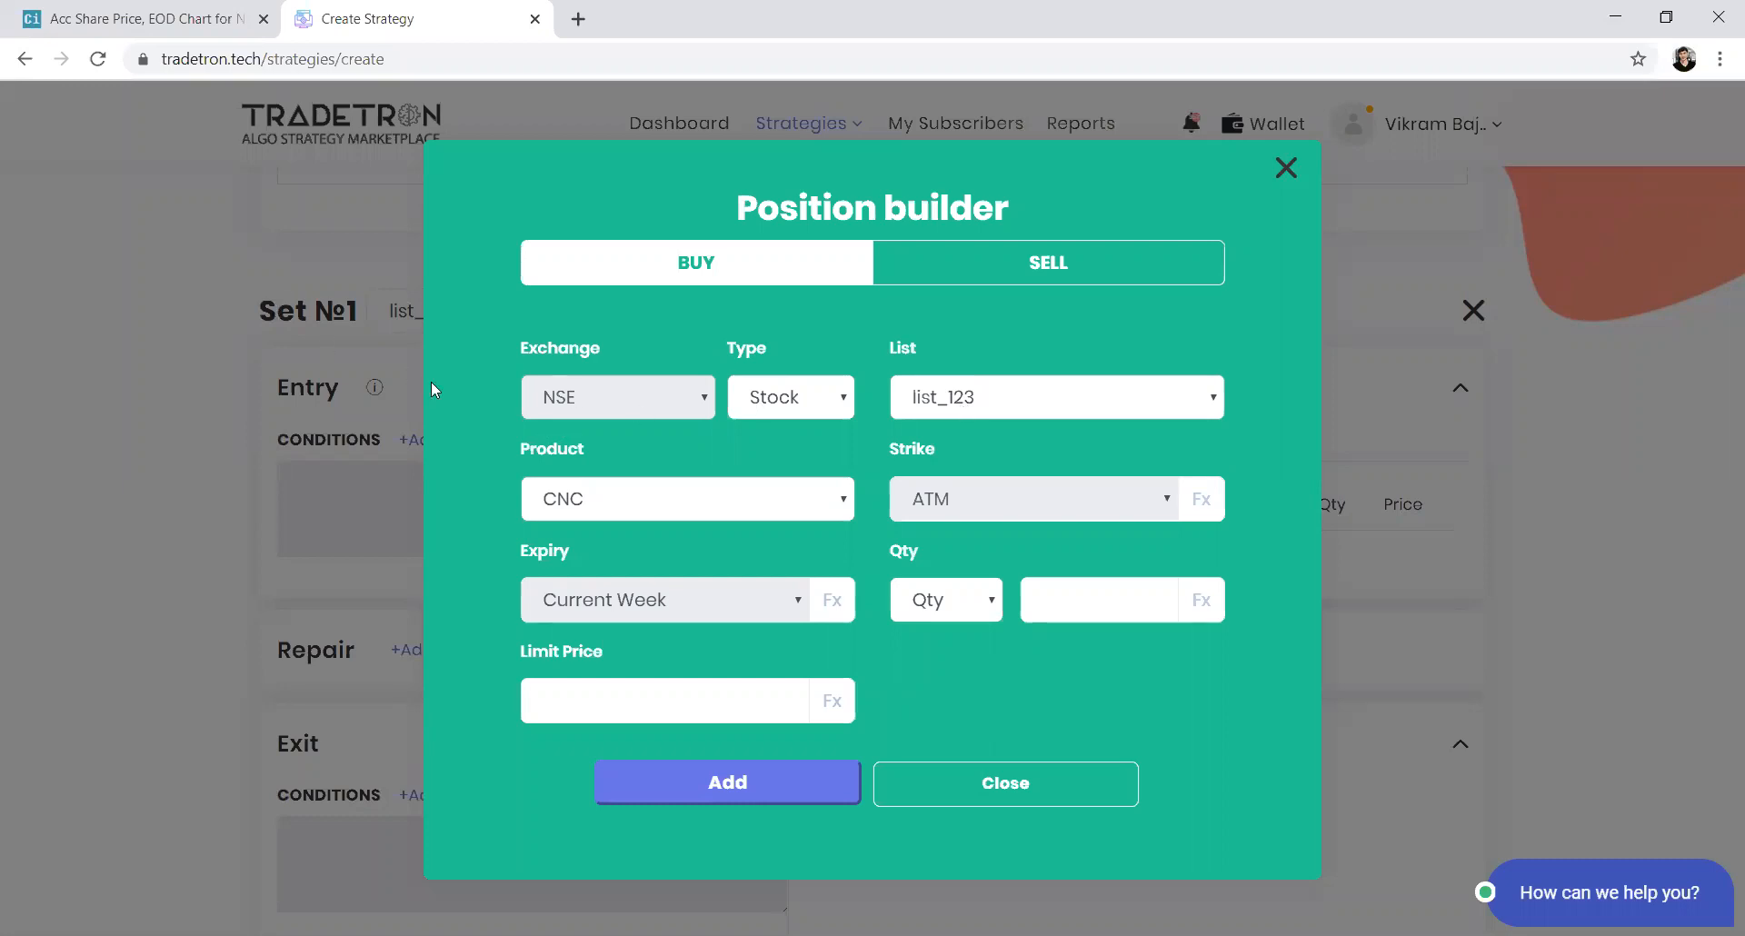
pyautogui.click(669, 500)
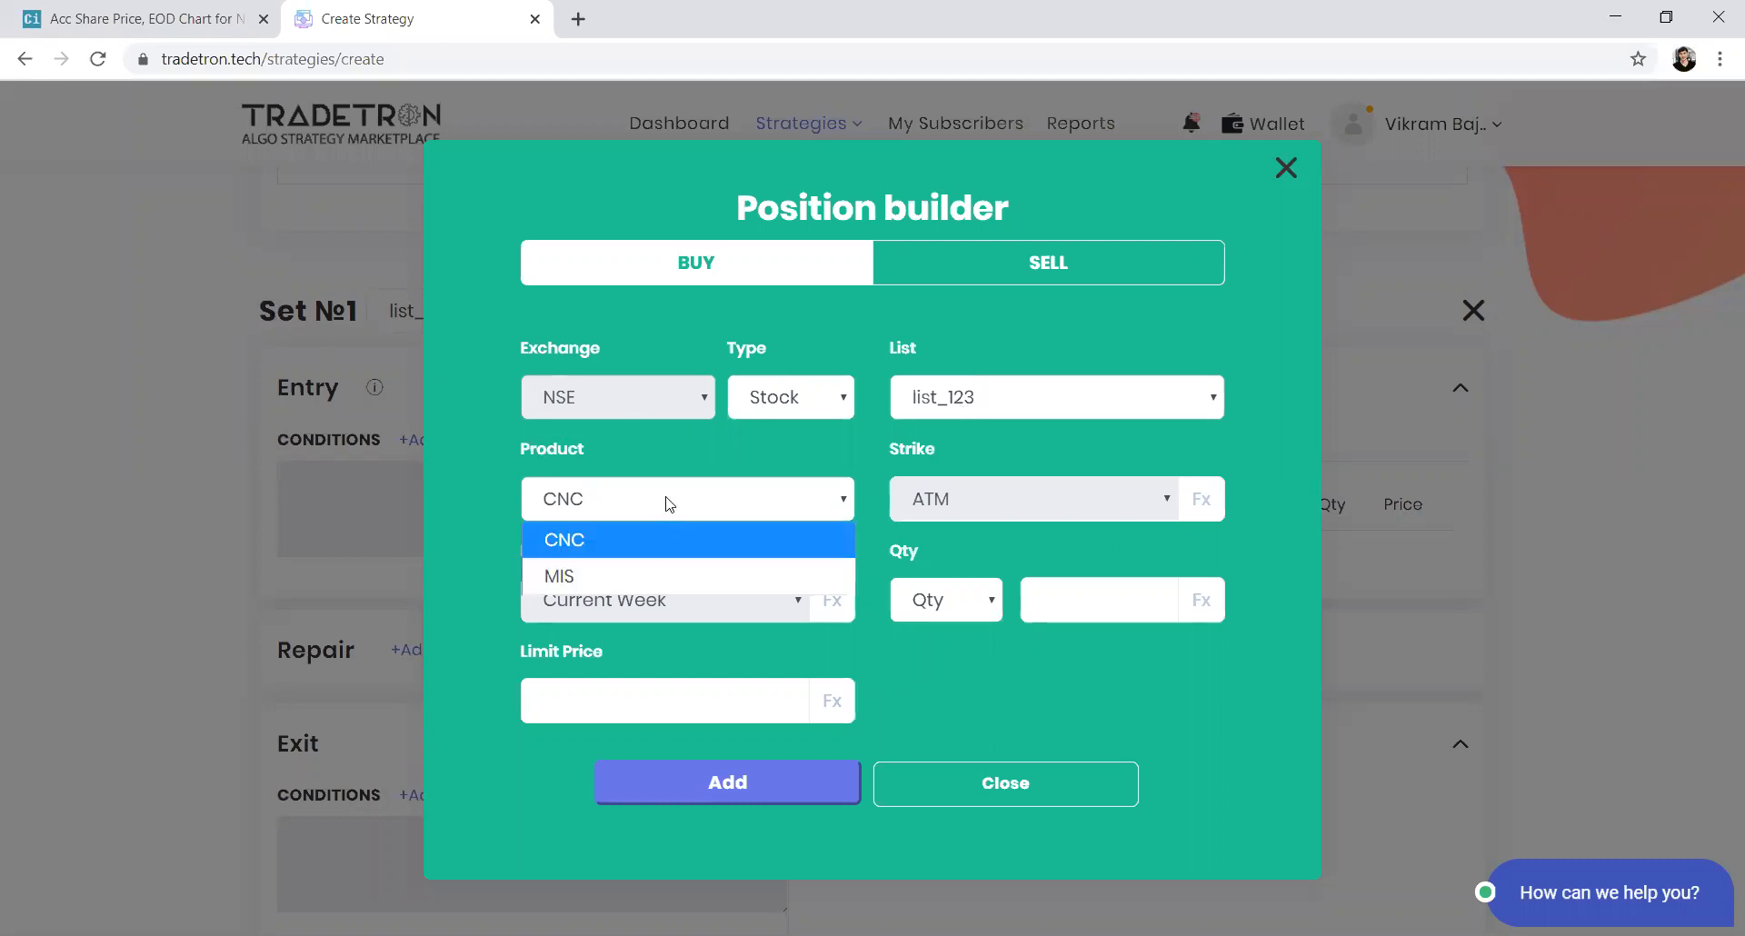
pyautogui.click(641, 576)
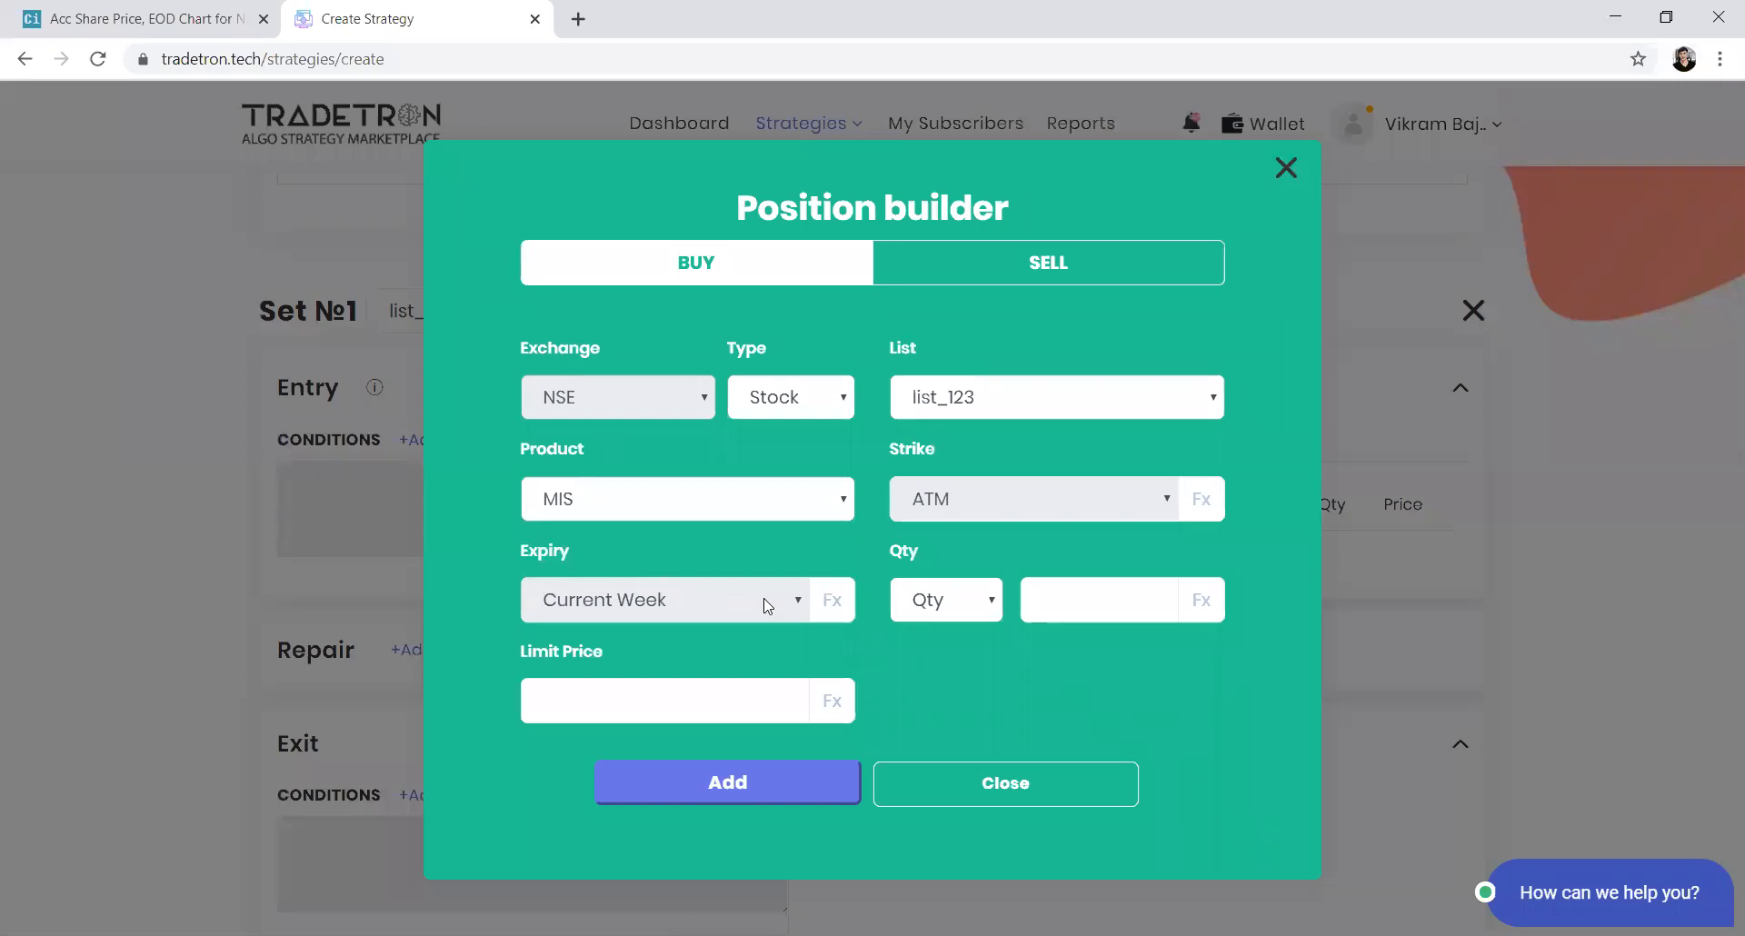
pyautogui.click(927, 605)
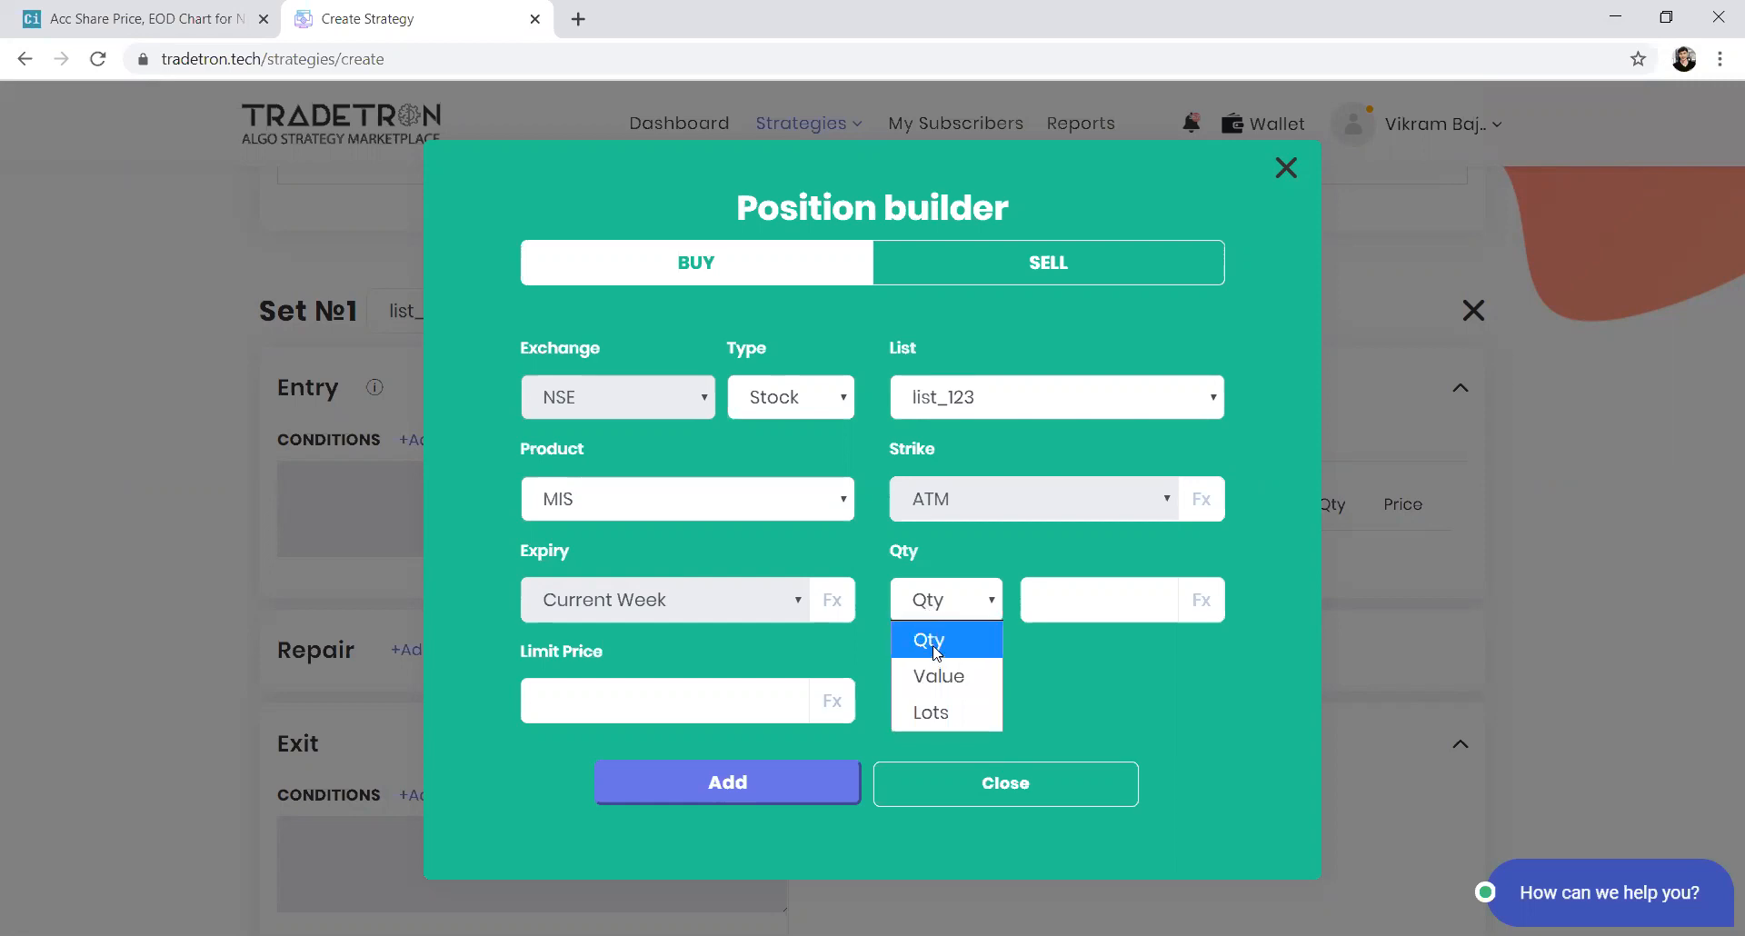
pyautogui.click(934, 640)
pyautogui.click(1198, 600)
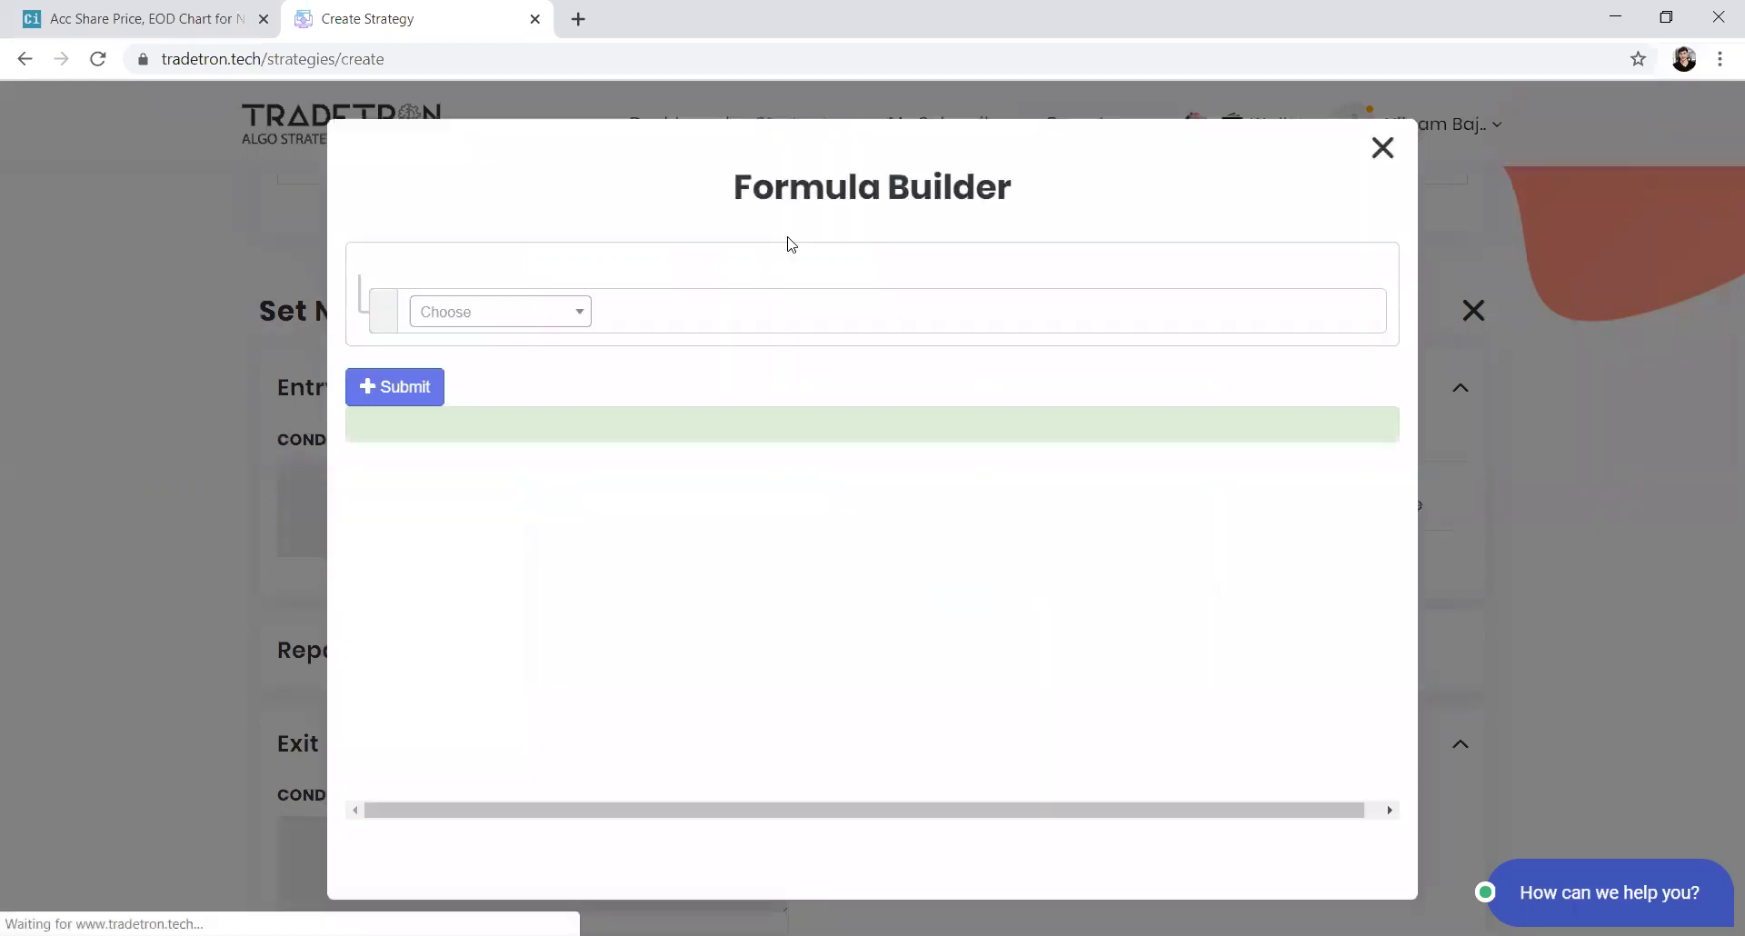
pyautogui.click(1381, 149)
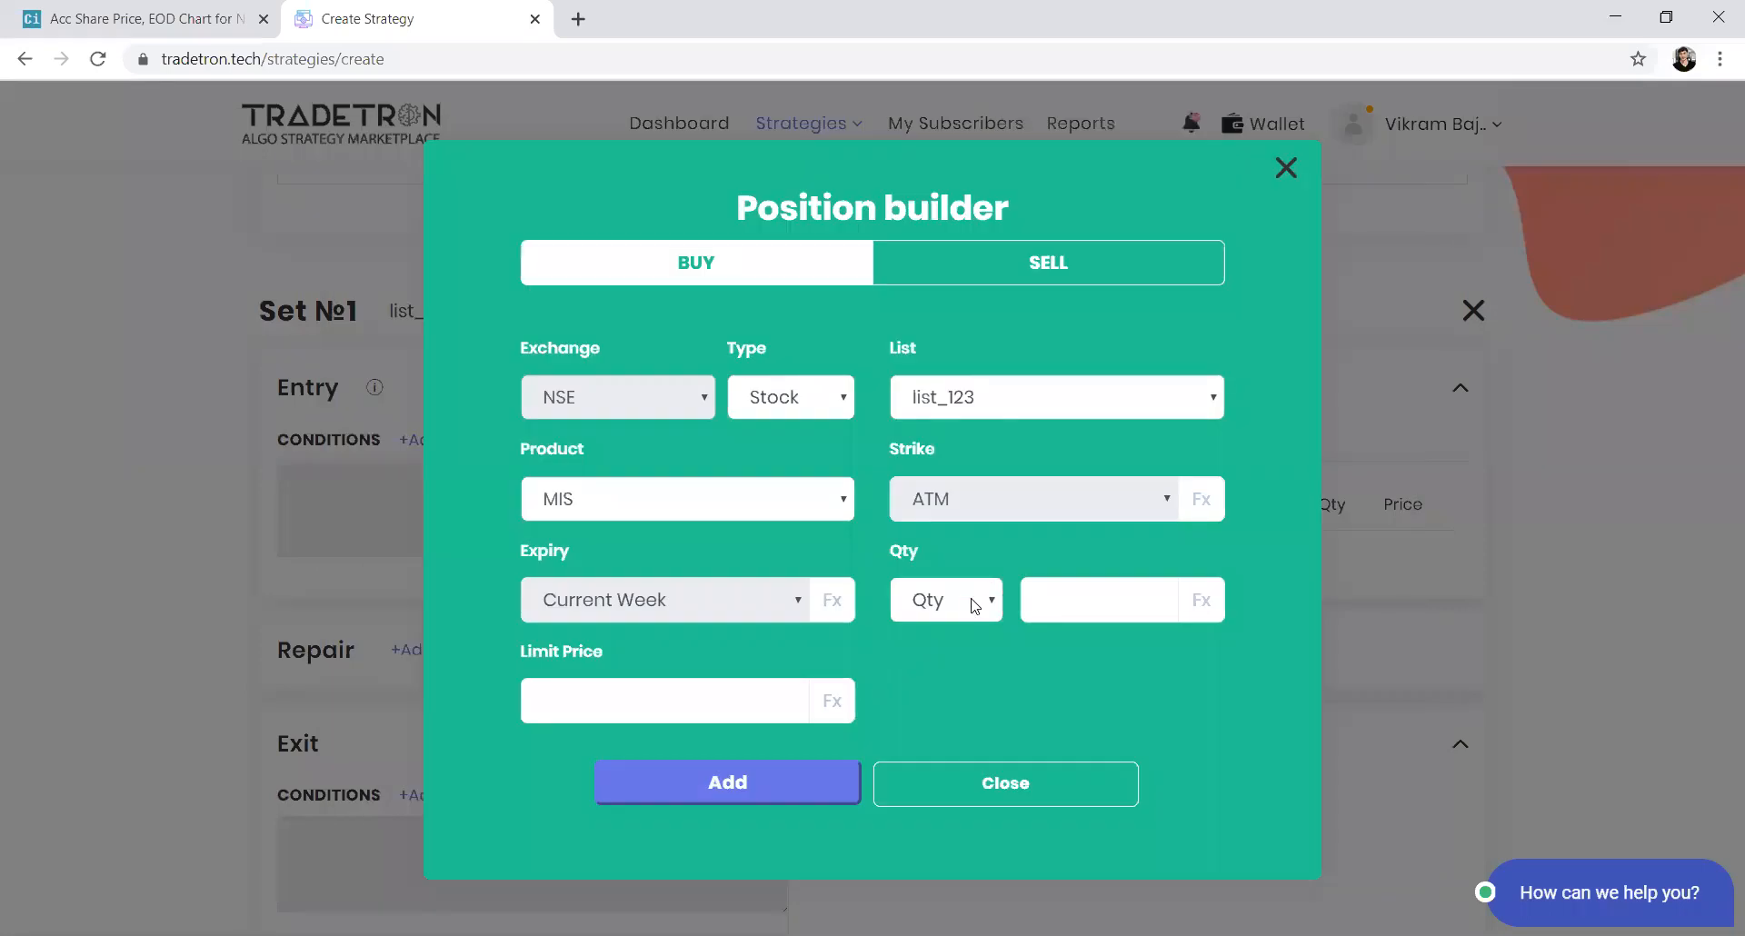
# Set the position quantity by Value to 20000 and add the buy position
pyautogui.click(1083, 608)
pyautogui.write('100')
pyautogui.click(991, 607)
pyautogui.click(936, 675)
pyautogui.moveTo(1082, 605); pyautogui.dragTo(990, 612)
pyautogui.write('20000')
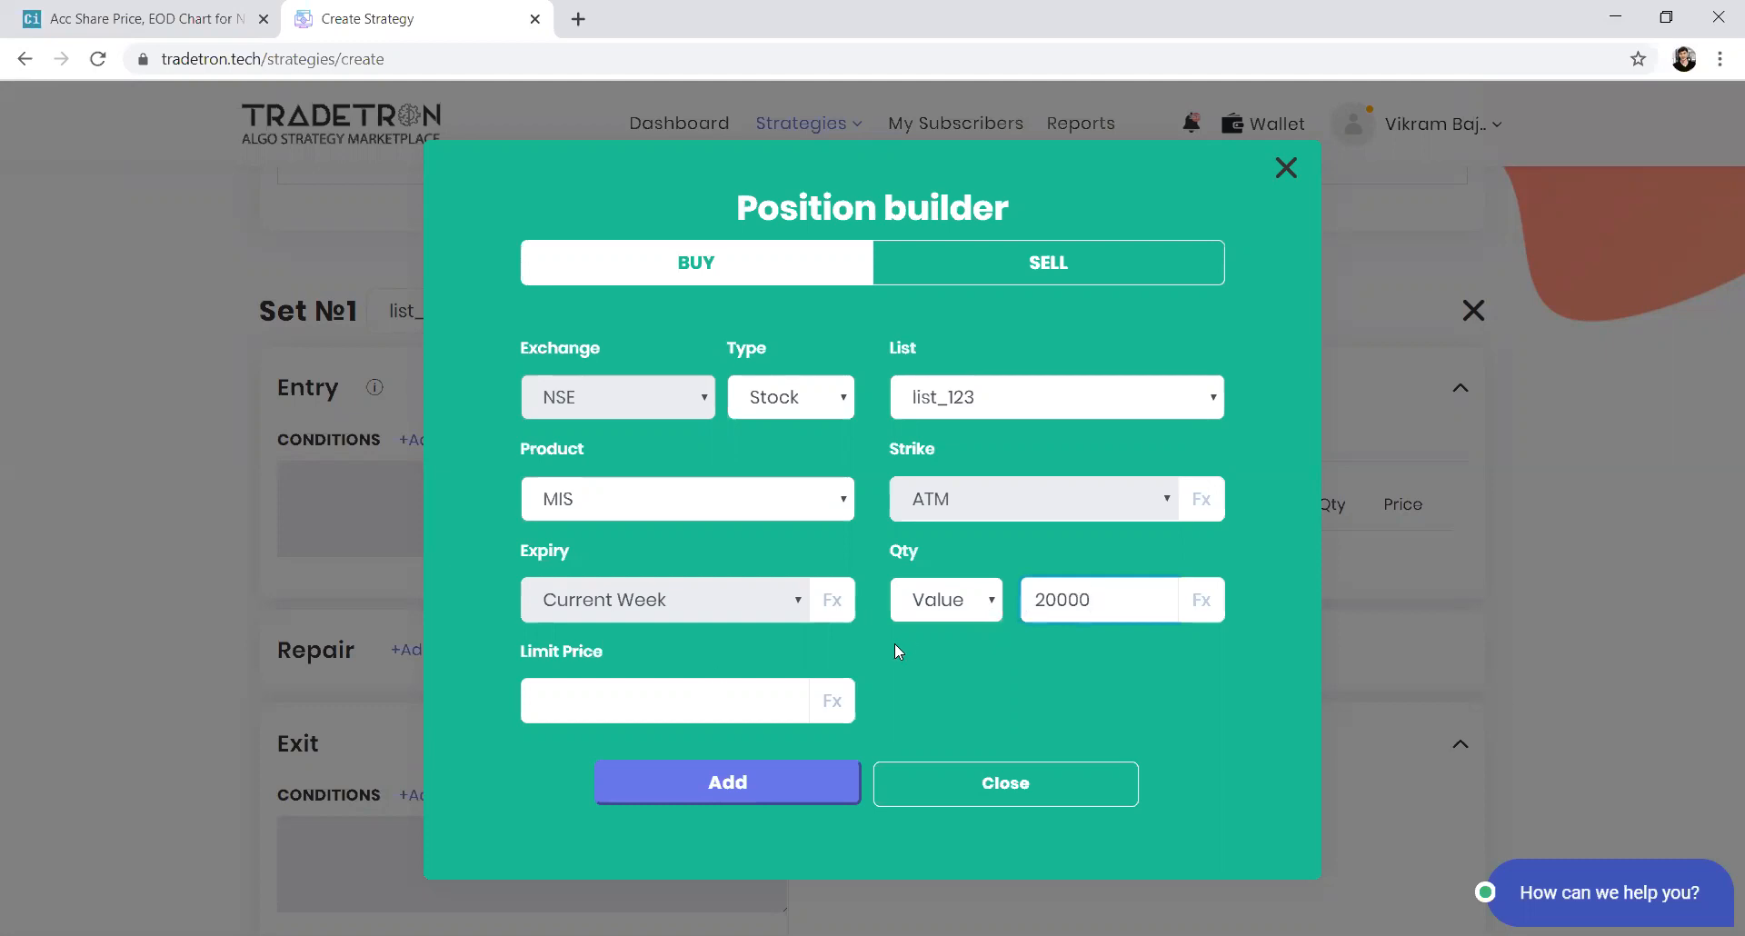
pyautogui.click(728, 771)
pyautogui.click(987, 757)
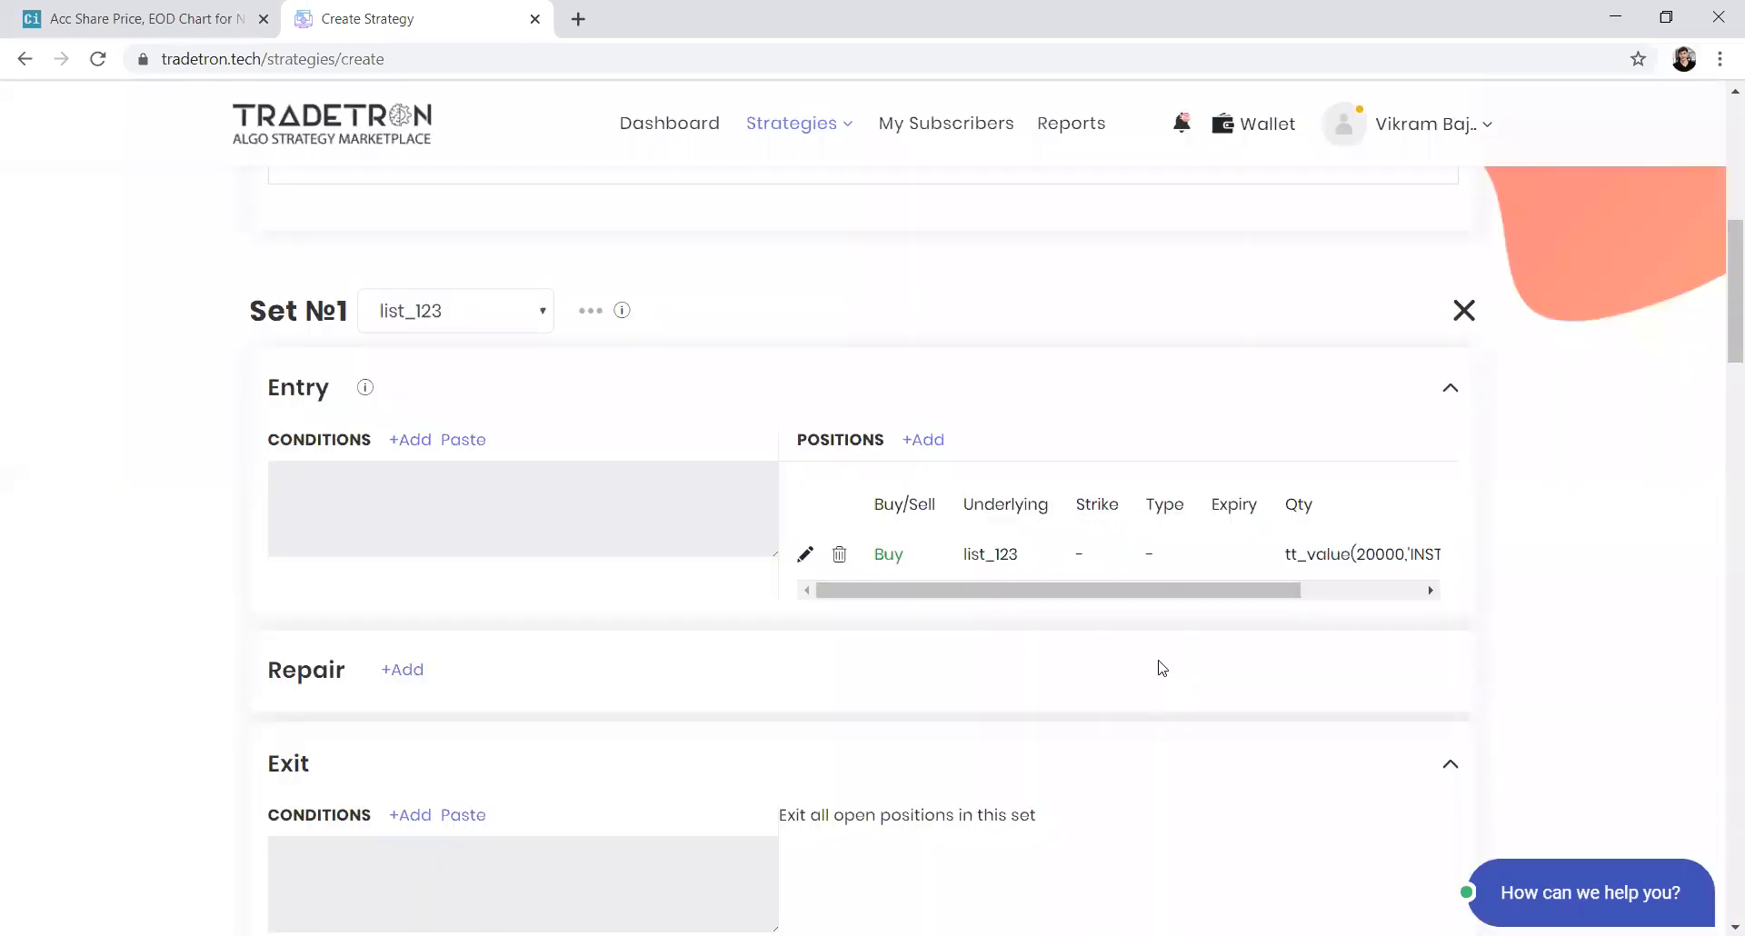
# Start an entry condition with the CLOSE keyword
pyautogui.click(419, 443)
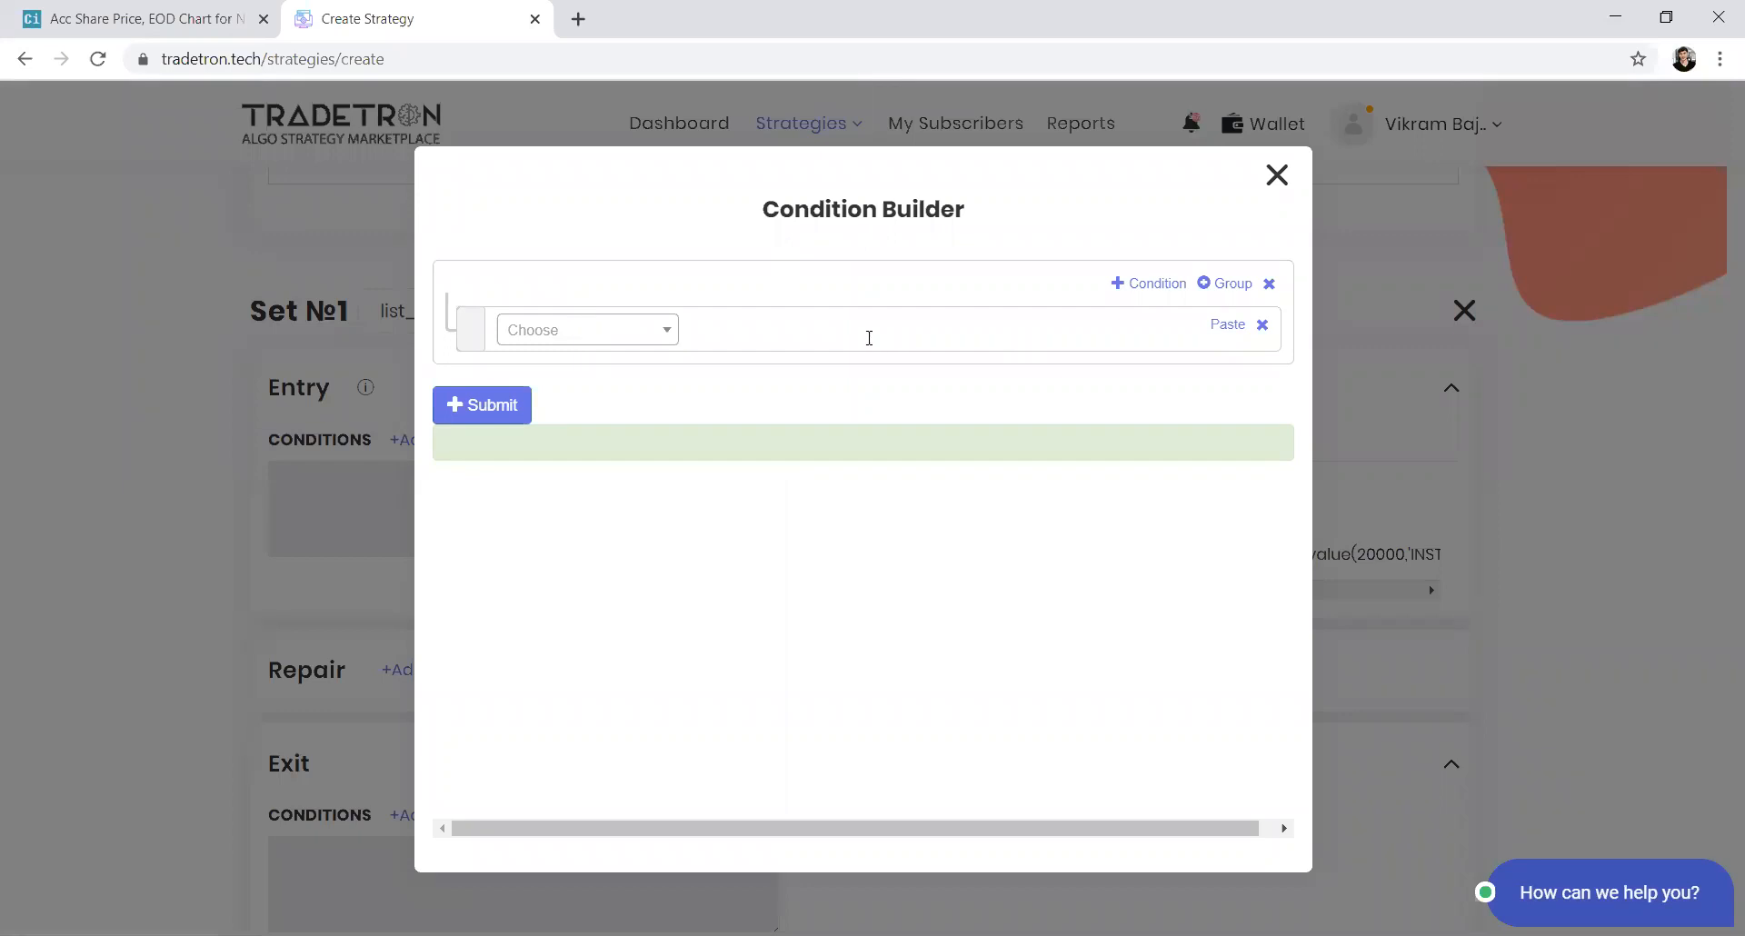
pyautogui.click(657, 336)
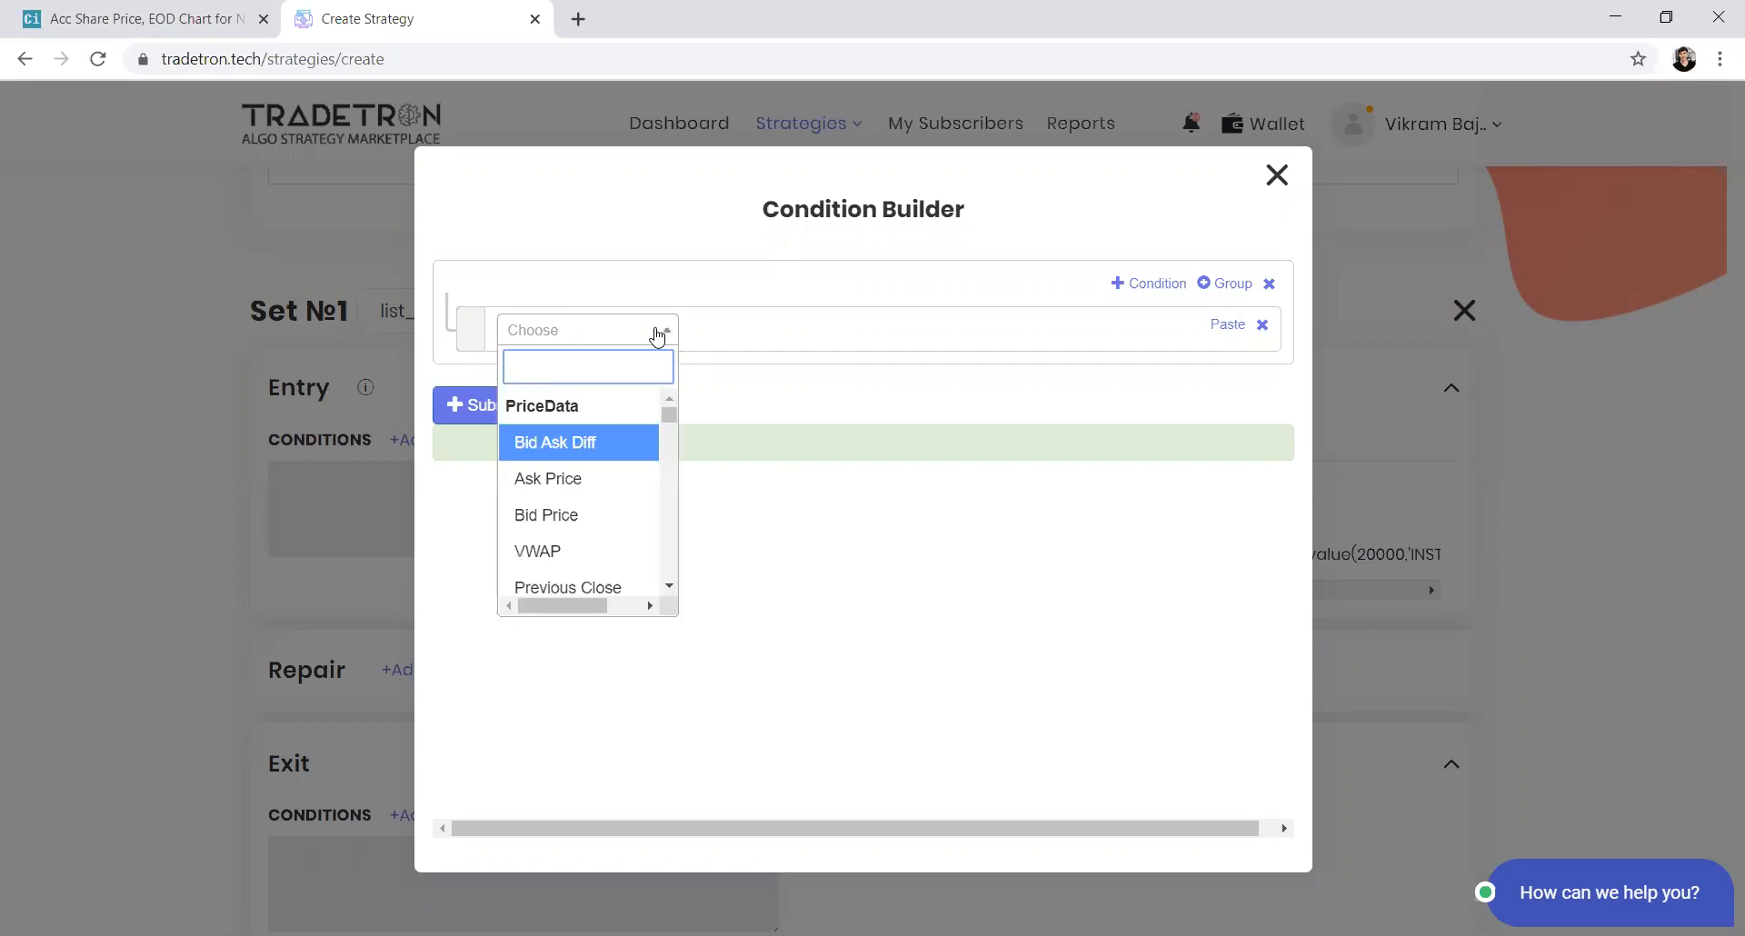
pyautogui.write('clos')
pyautogui.press('Down')
pyautogui.press('Return')
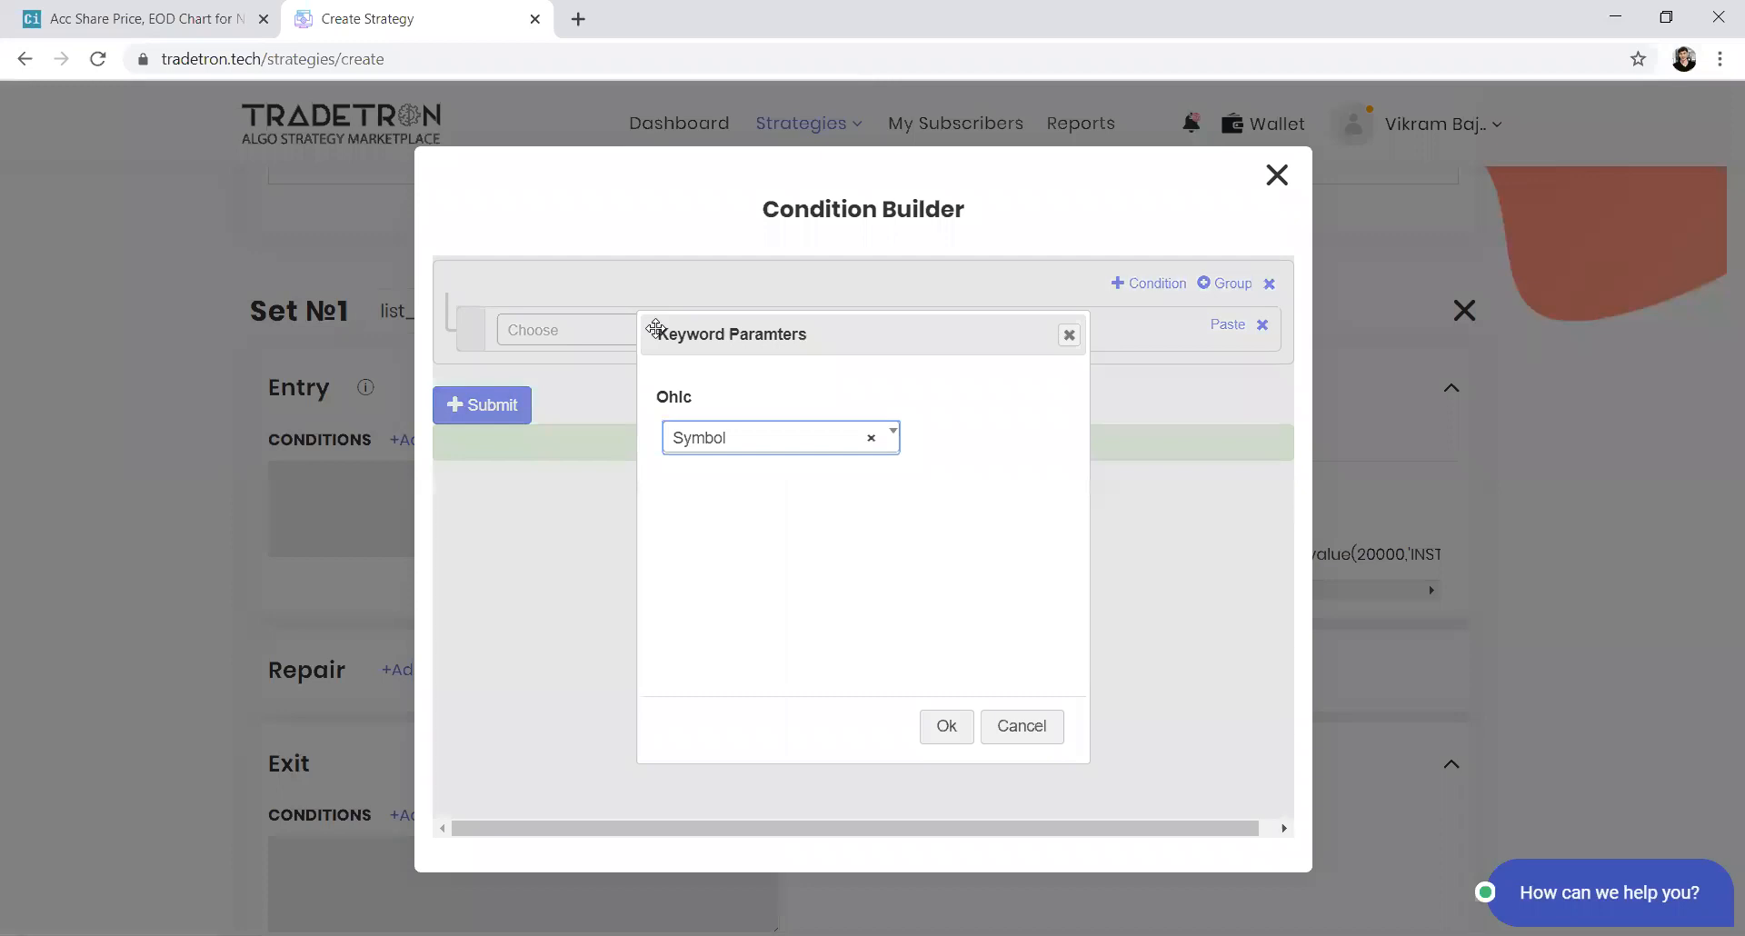
pyautogui.press('Return')
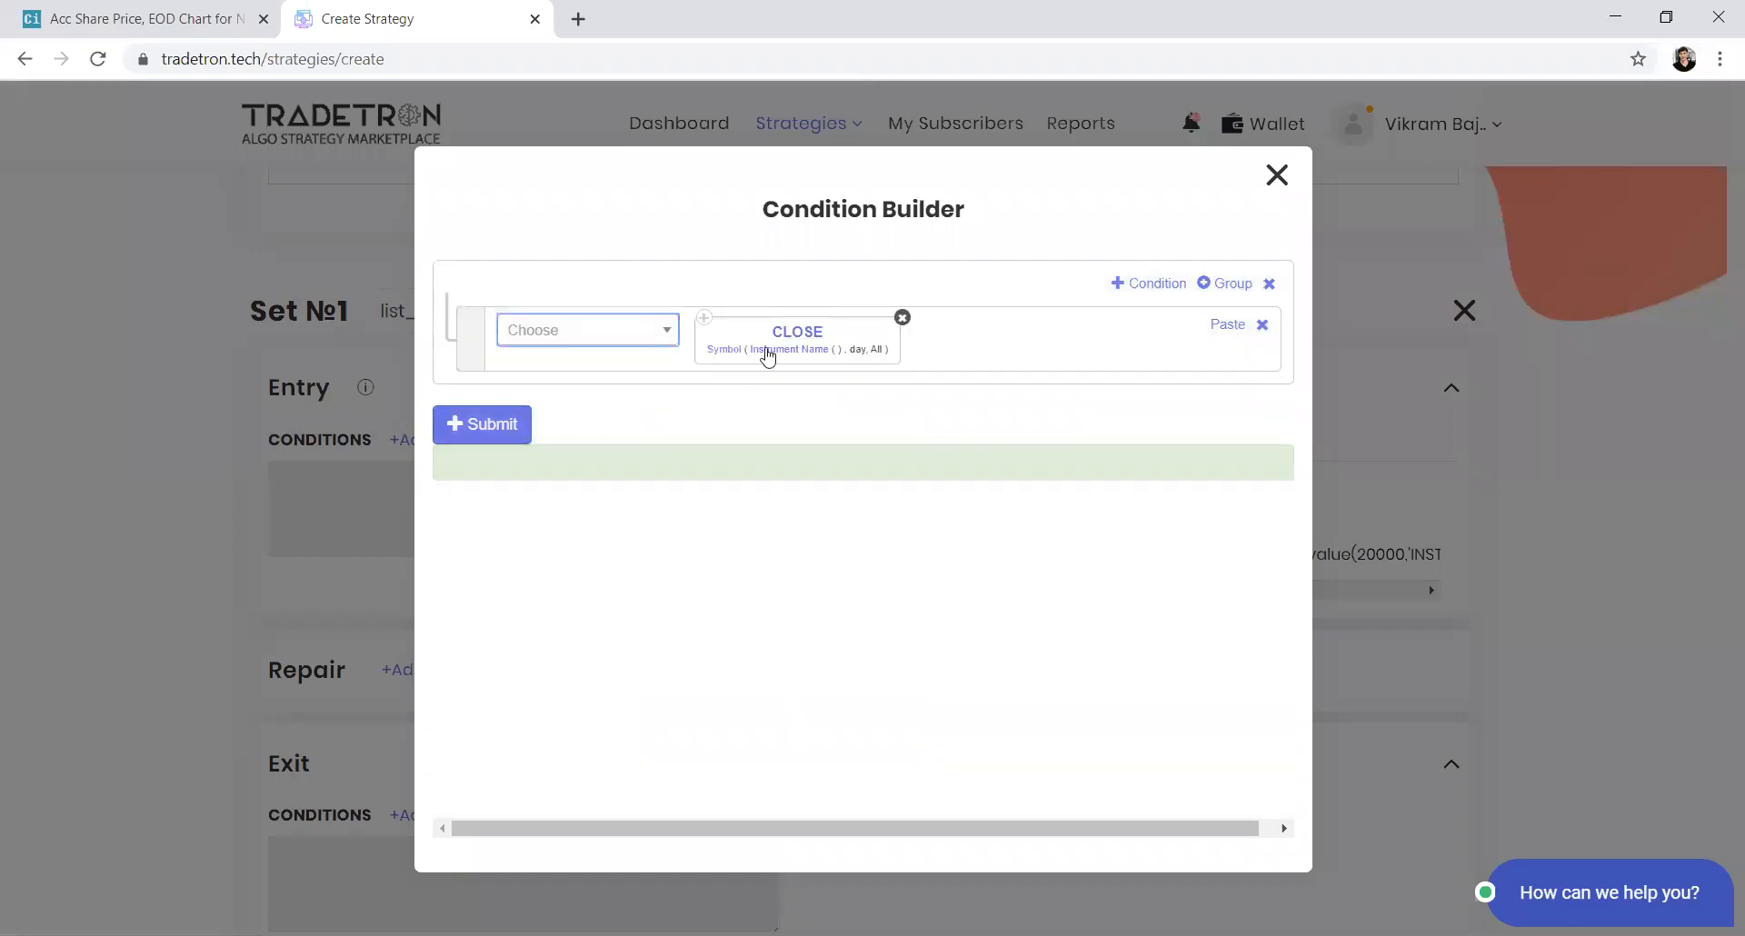
# Compare it against a Position keyword on the SMA series with position -1
pyautogui.click(518, 332)
pyautogui.click(523, 338)
pyautogui.write('pos')
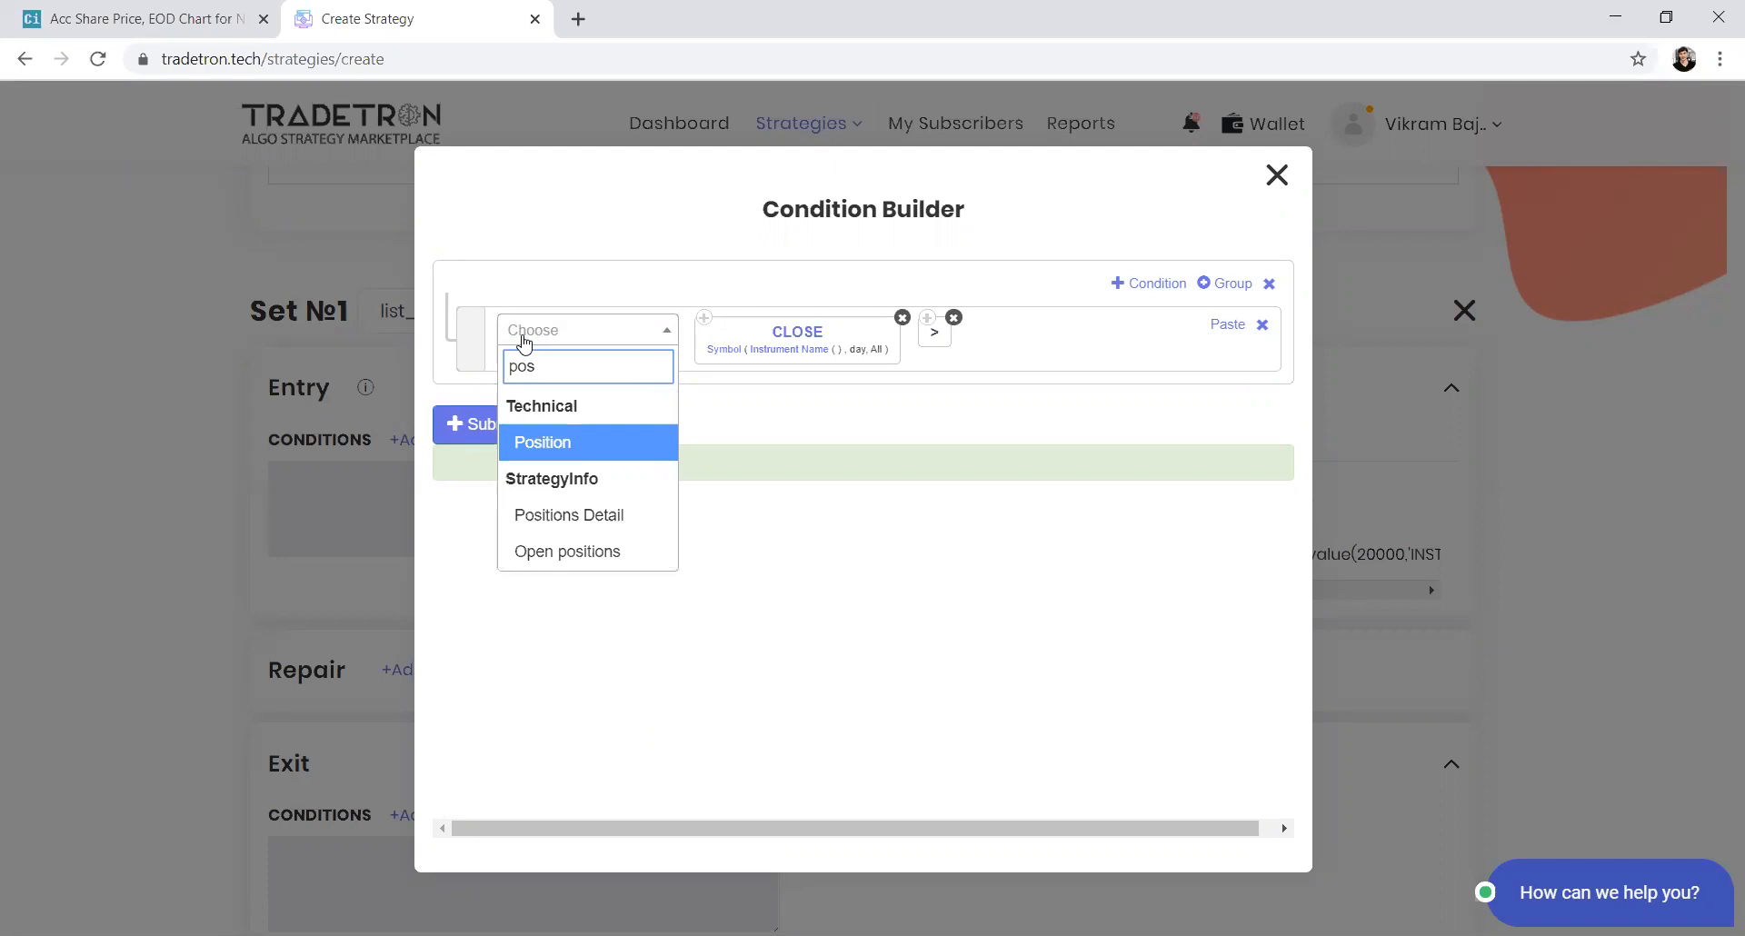
pyautogui.press('Return')
pyautogui.press('Return')
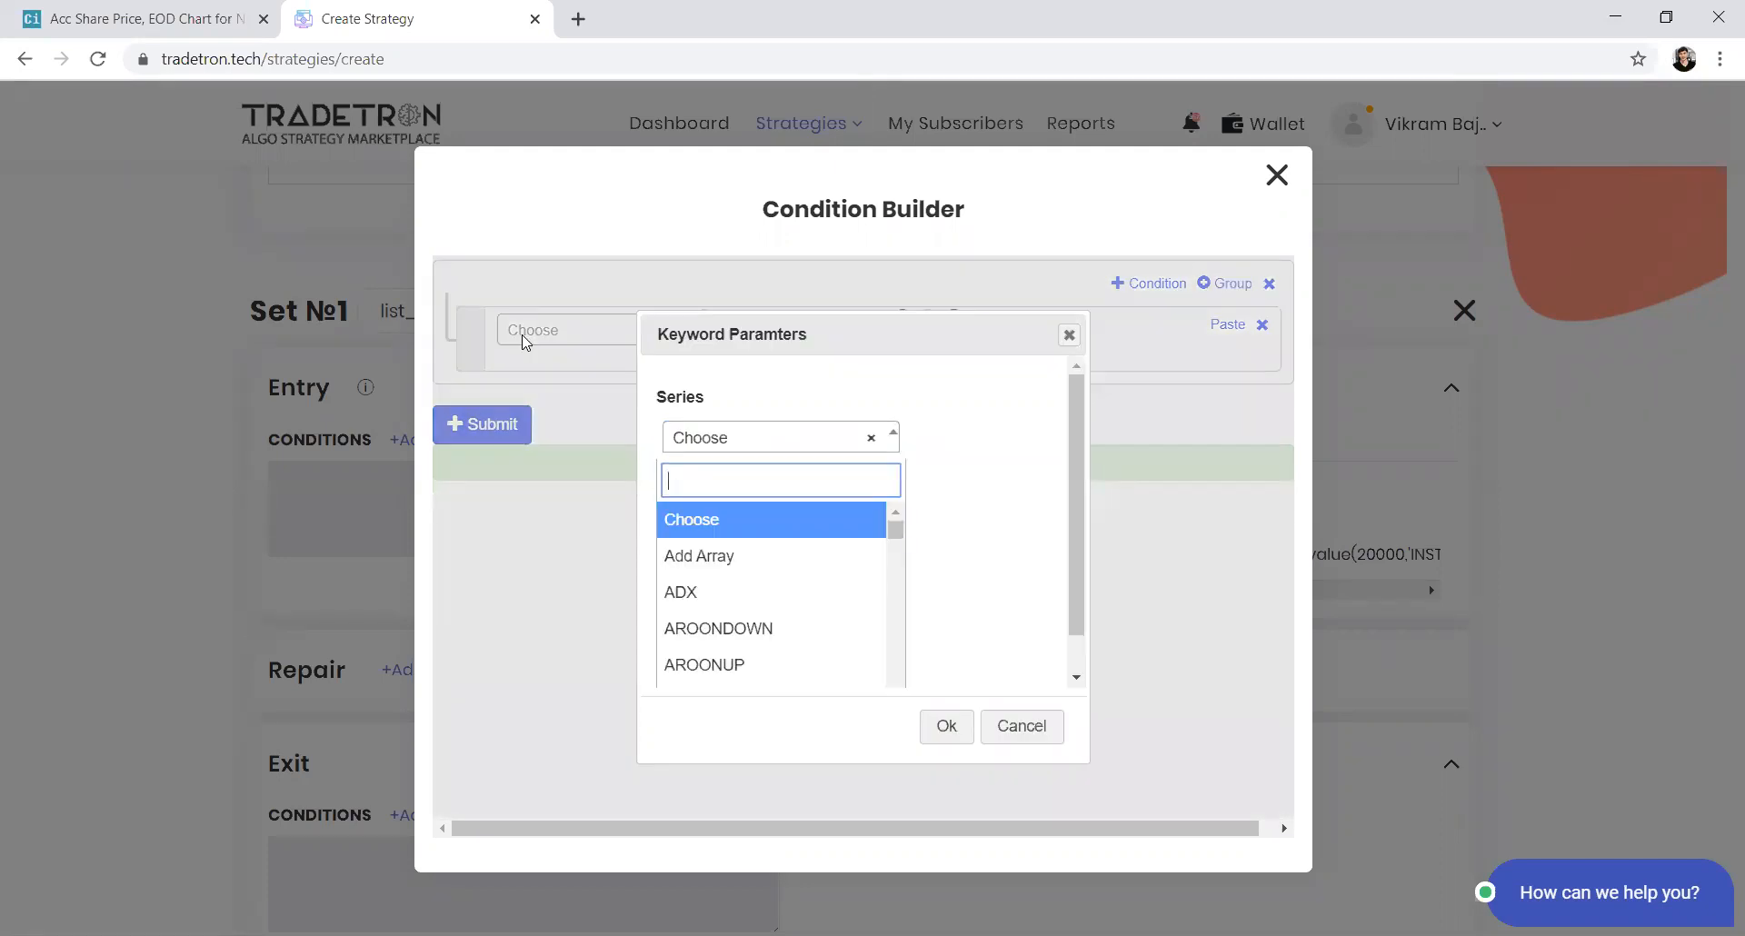
pyautogui.write('sm')
pyautogui.press('Return')
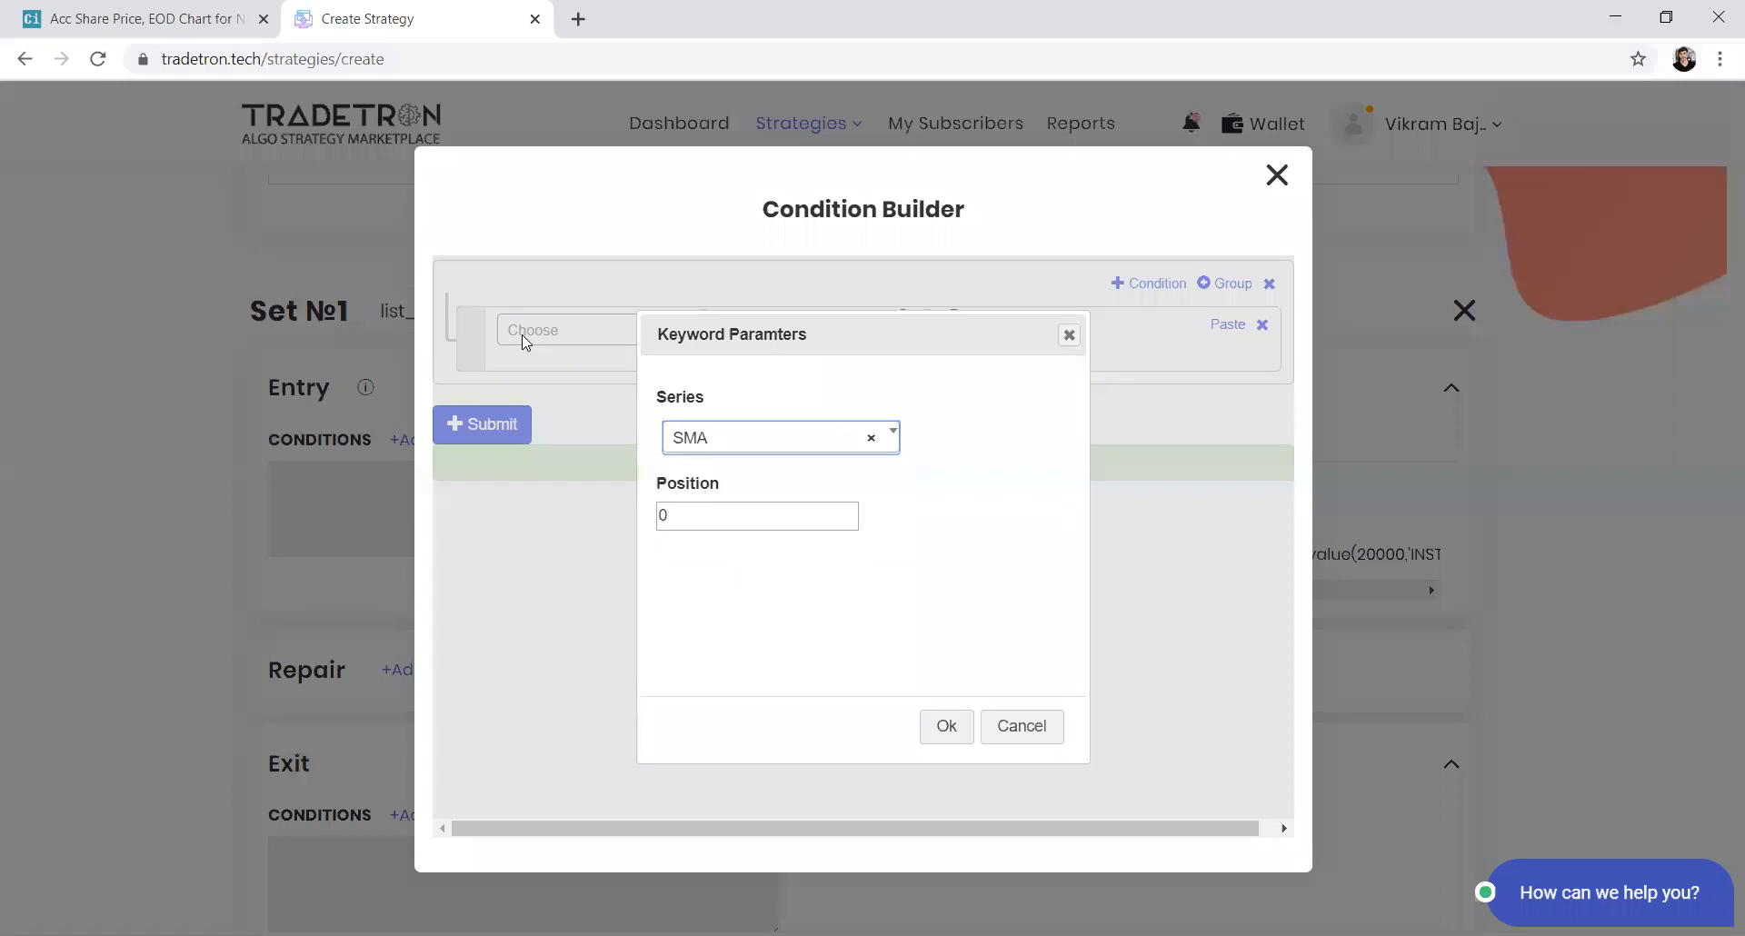
pyautogui.doubleClick(704, 514)
pyautogui.write('-1')
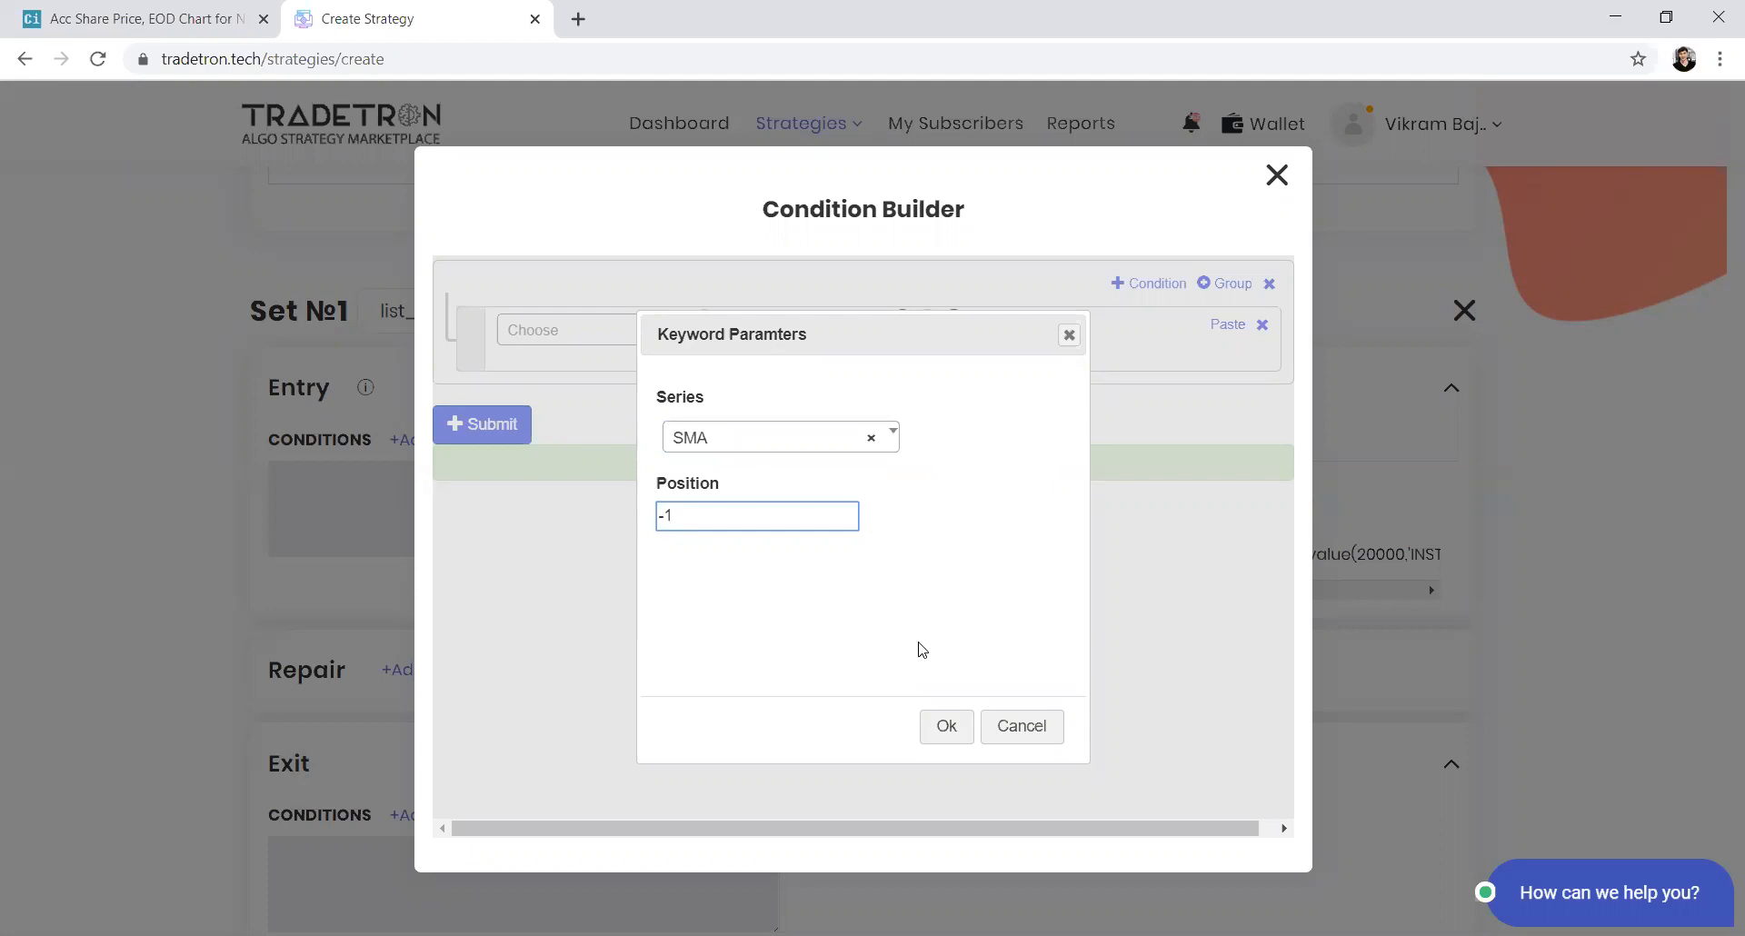
pyautogui.press('Return')
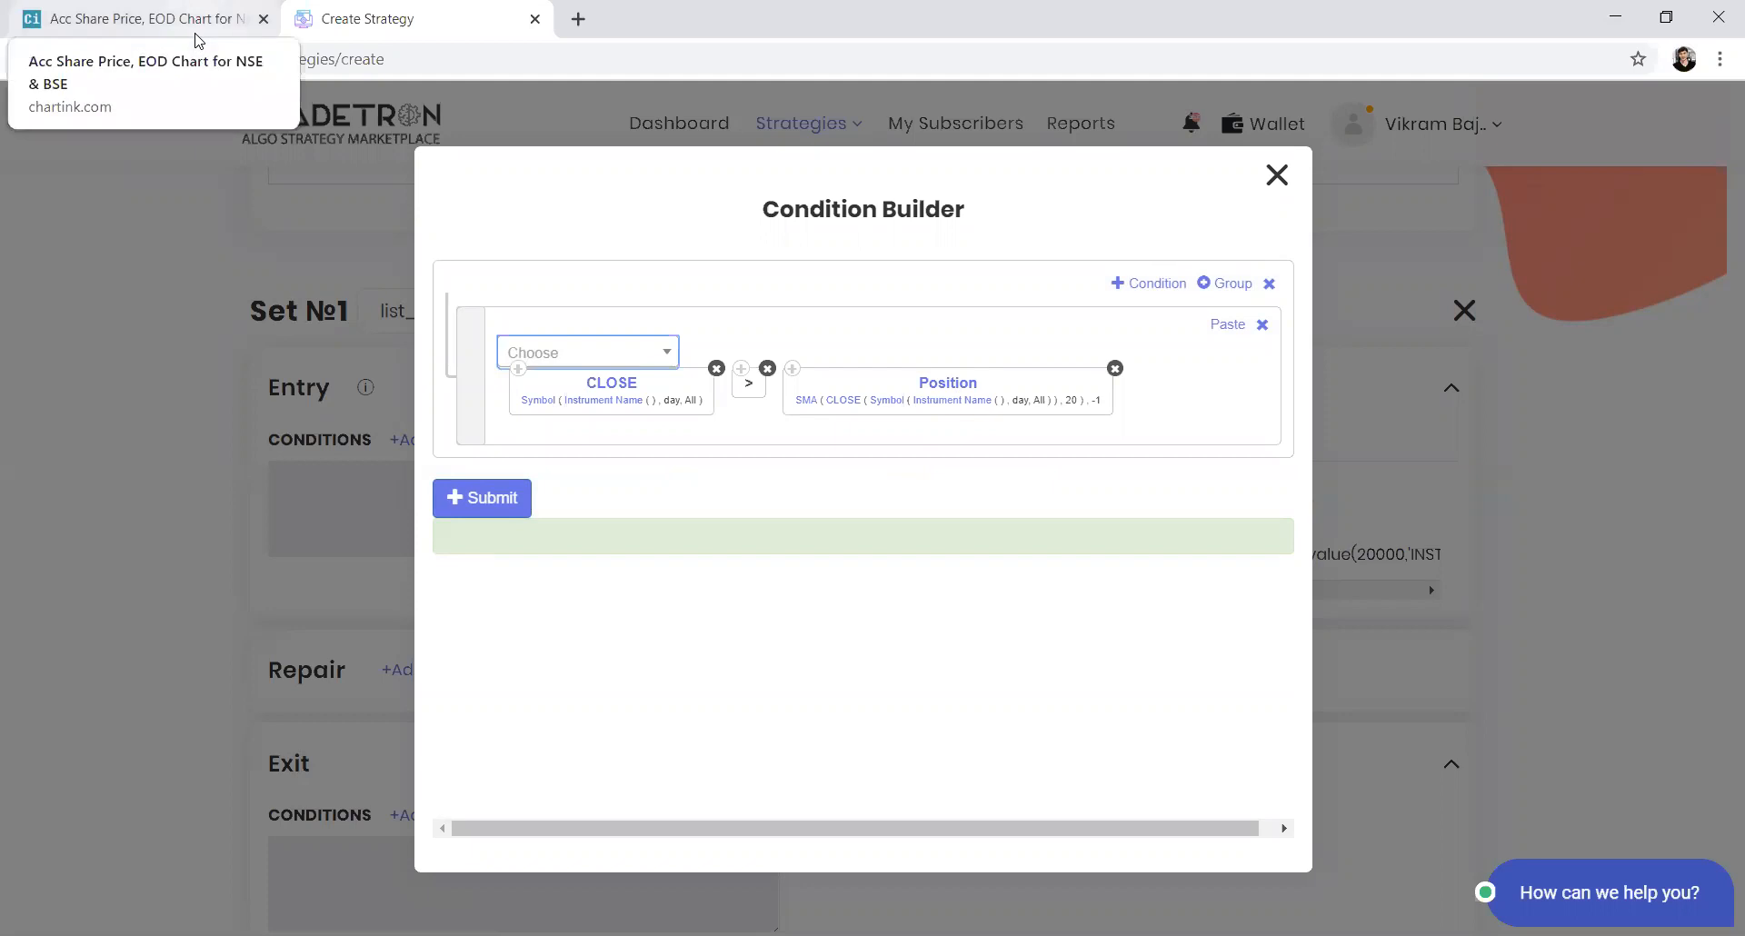
# Replace the CLOSE keyword with a Position keyword on the CLOSE series at position -1
pyautogui.hotkey('ctrl', 'Tab')
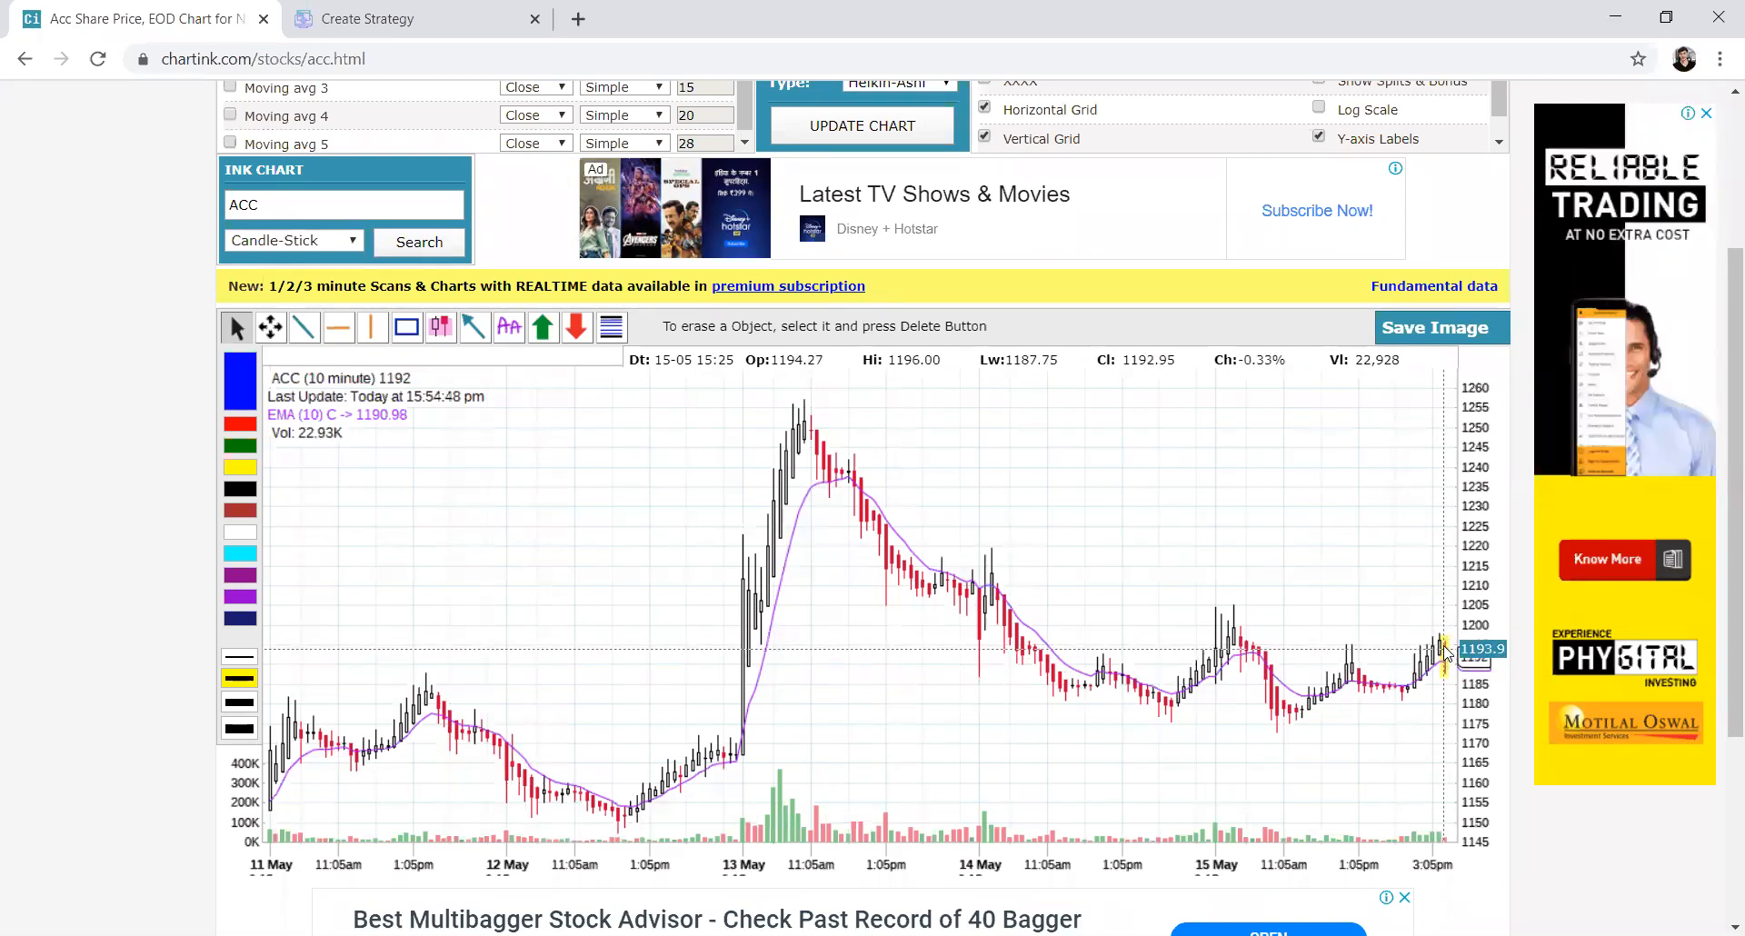
pyautogui.hotkey('ctrl', 'Tab')
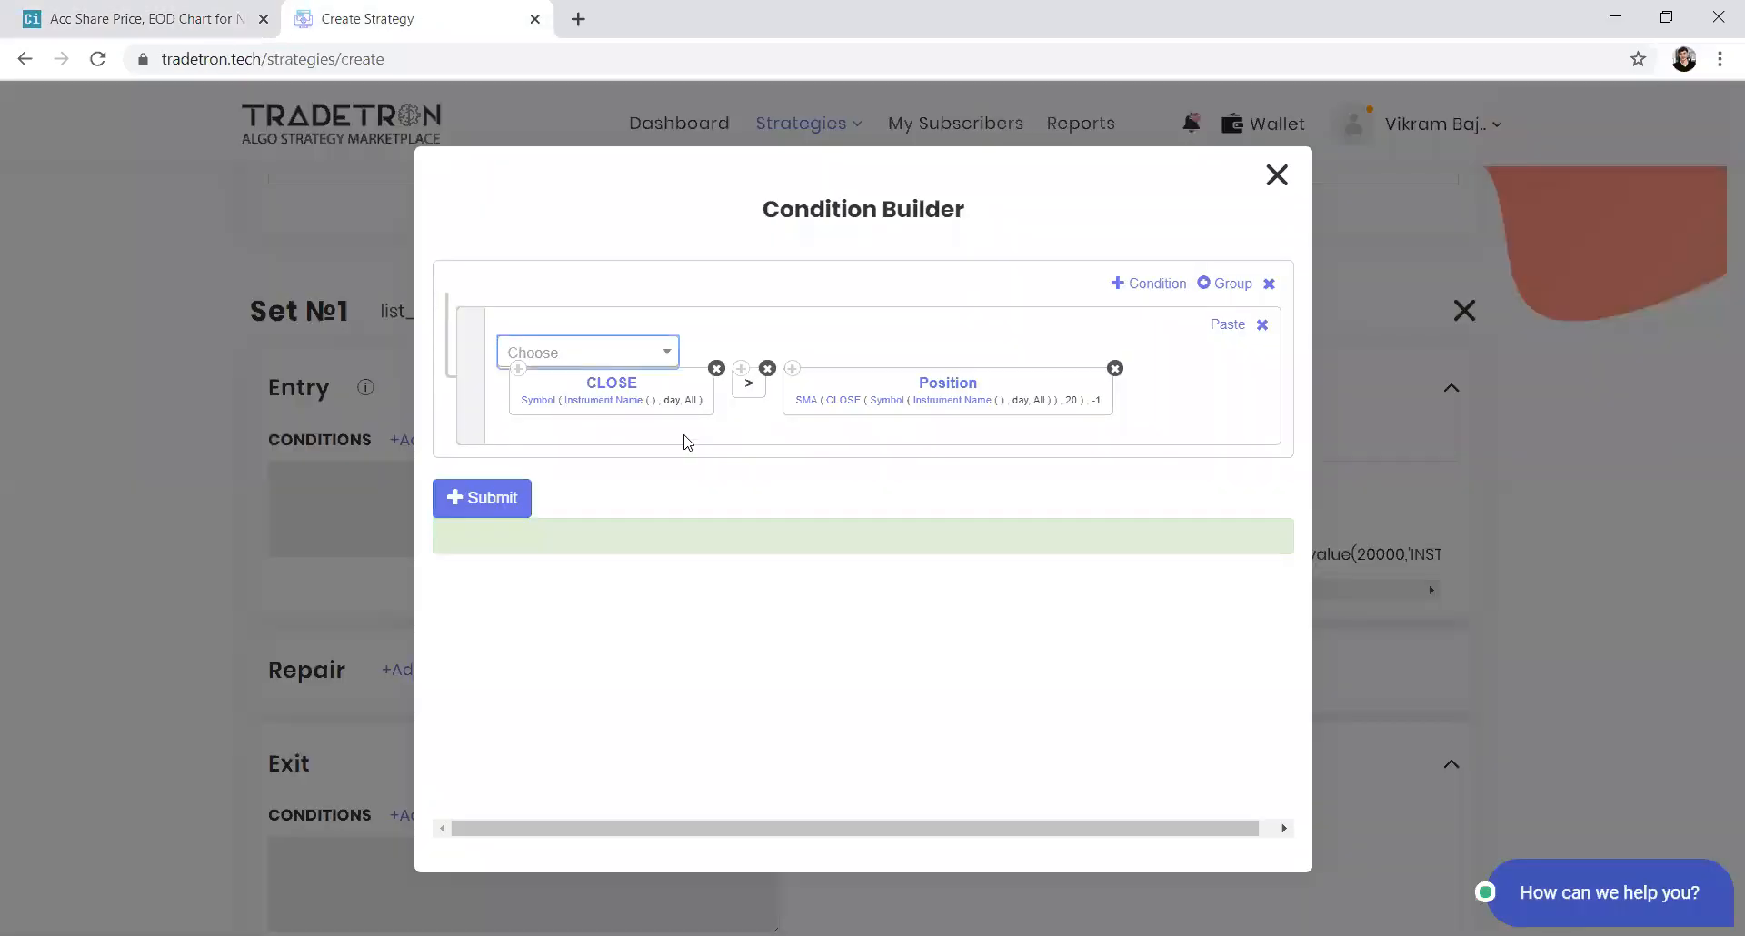
pyautogui.click(716, 368)
pyautogui.click(617, 338)
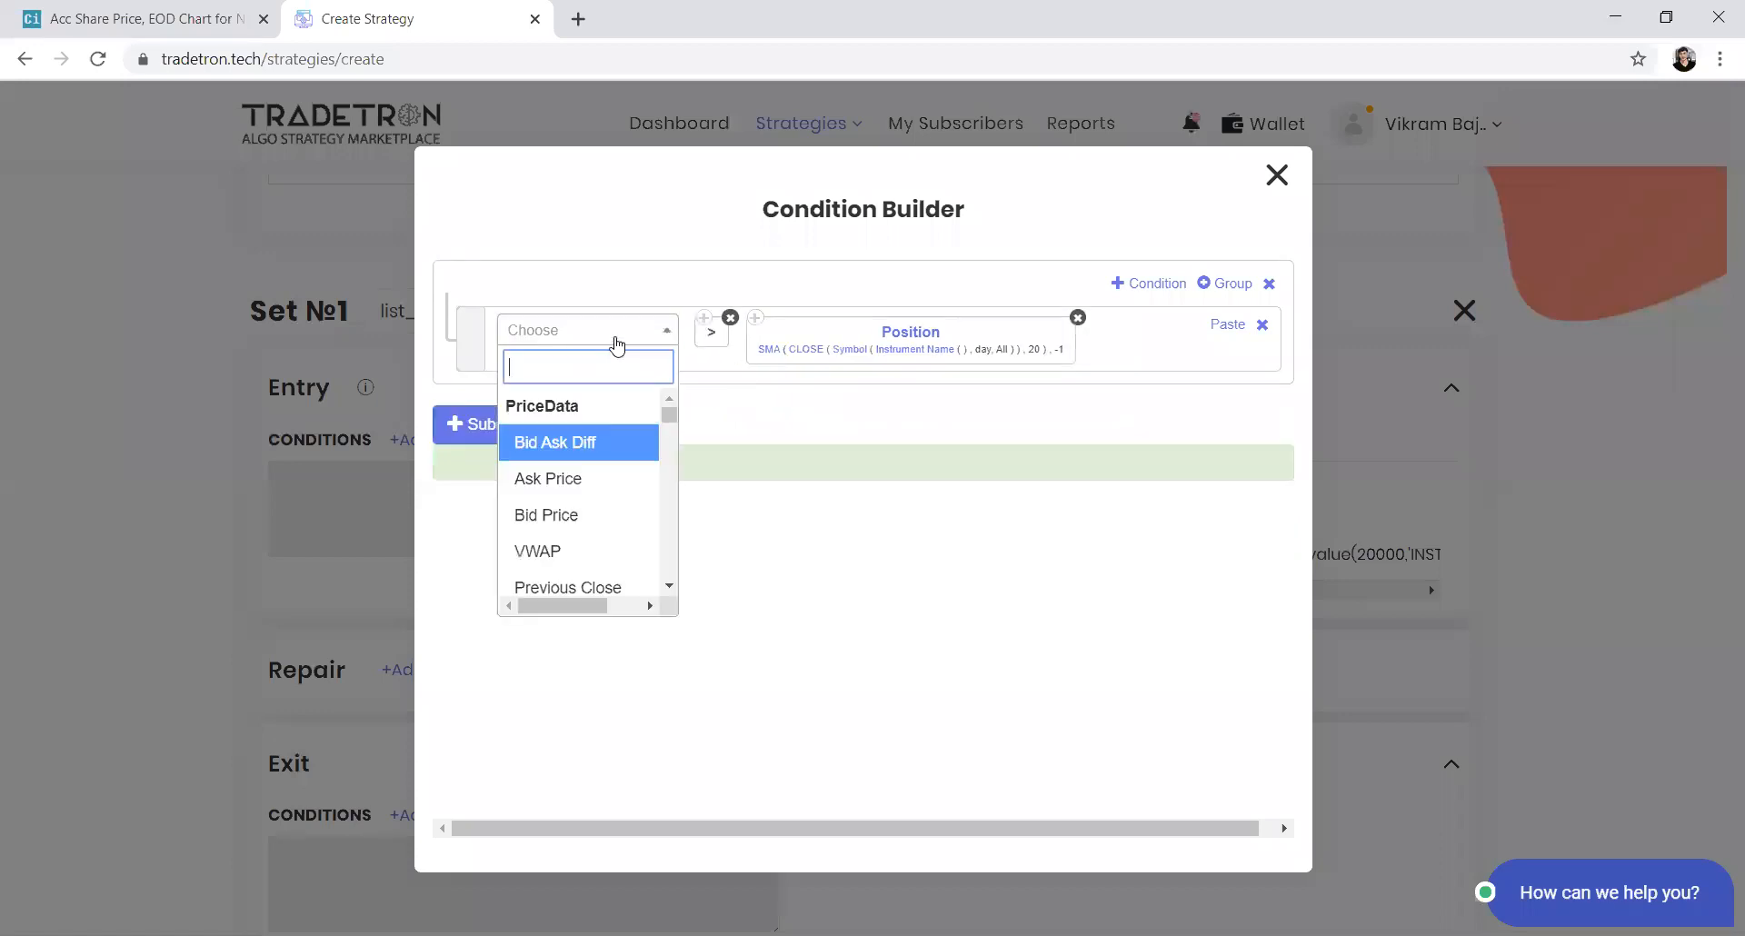
pyautogui.write('po')
pyautogui.press('Return')
pyautogui.write('cl')
pyautogui.press('Return')
pyautogui.press('Tab')
pyautogui.write('-1')
pyautogui.press('Tab')
pyautogui.press('Return')
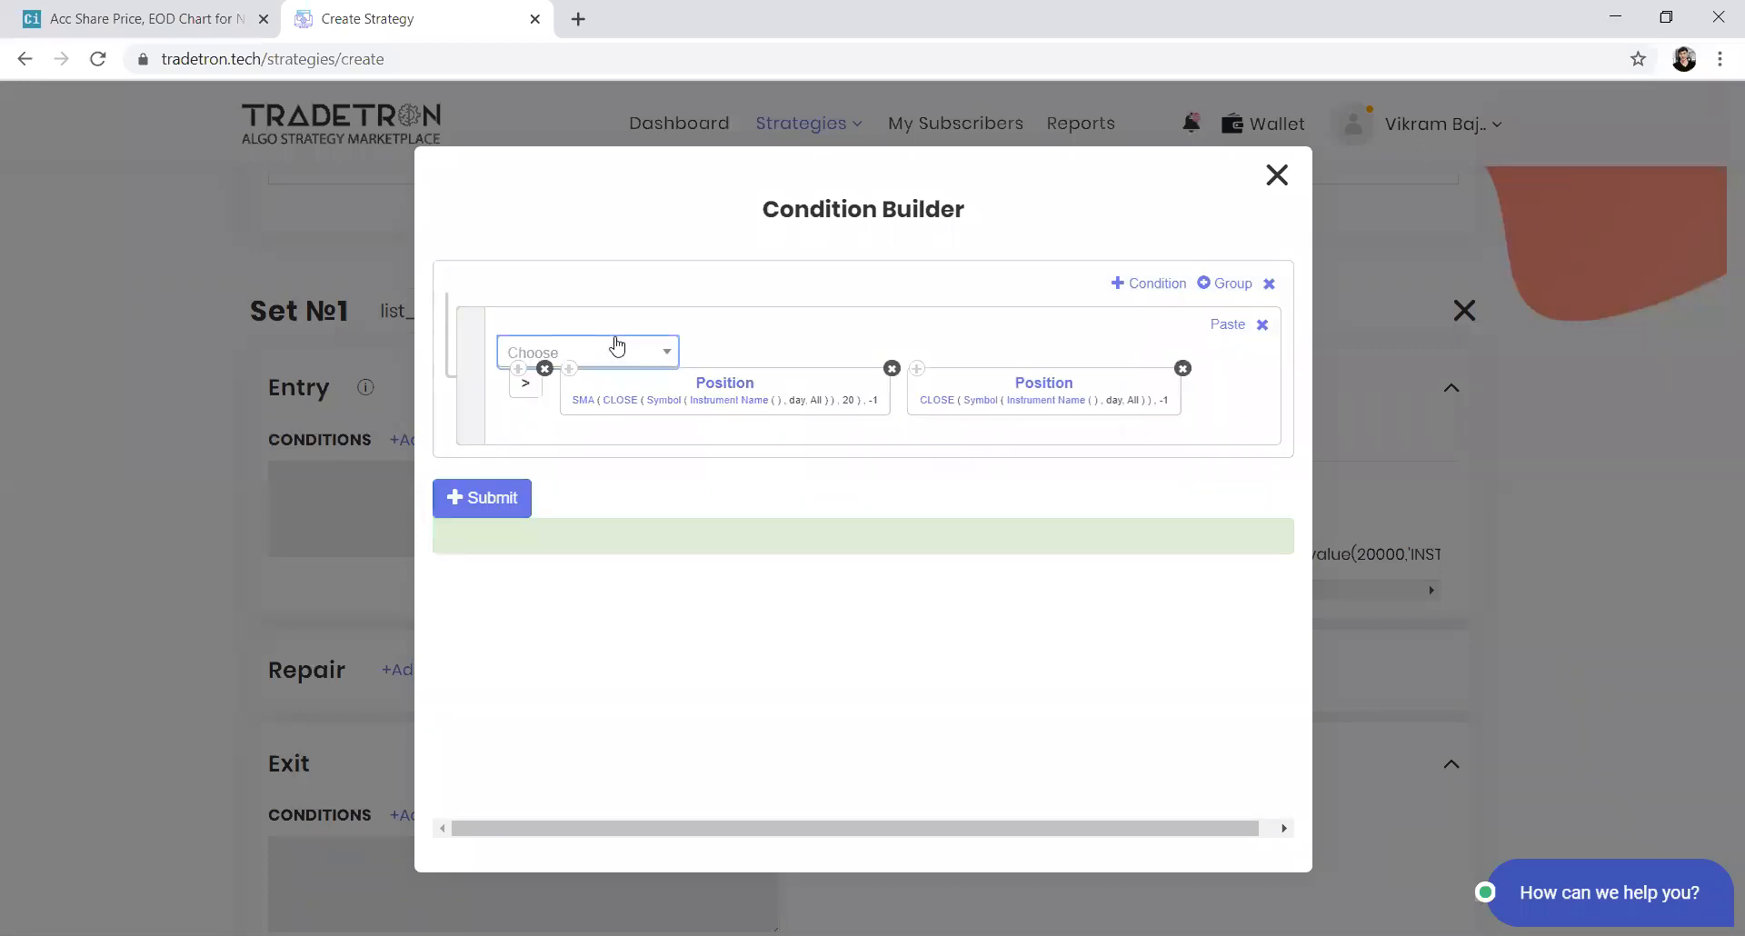
# Reorder the condition so the CLOSE position is greater than the SMA position
pyautogui.moveTo(916, 389); pyautogui.dragTo(689, 327)
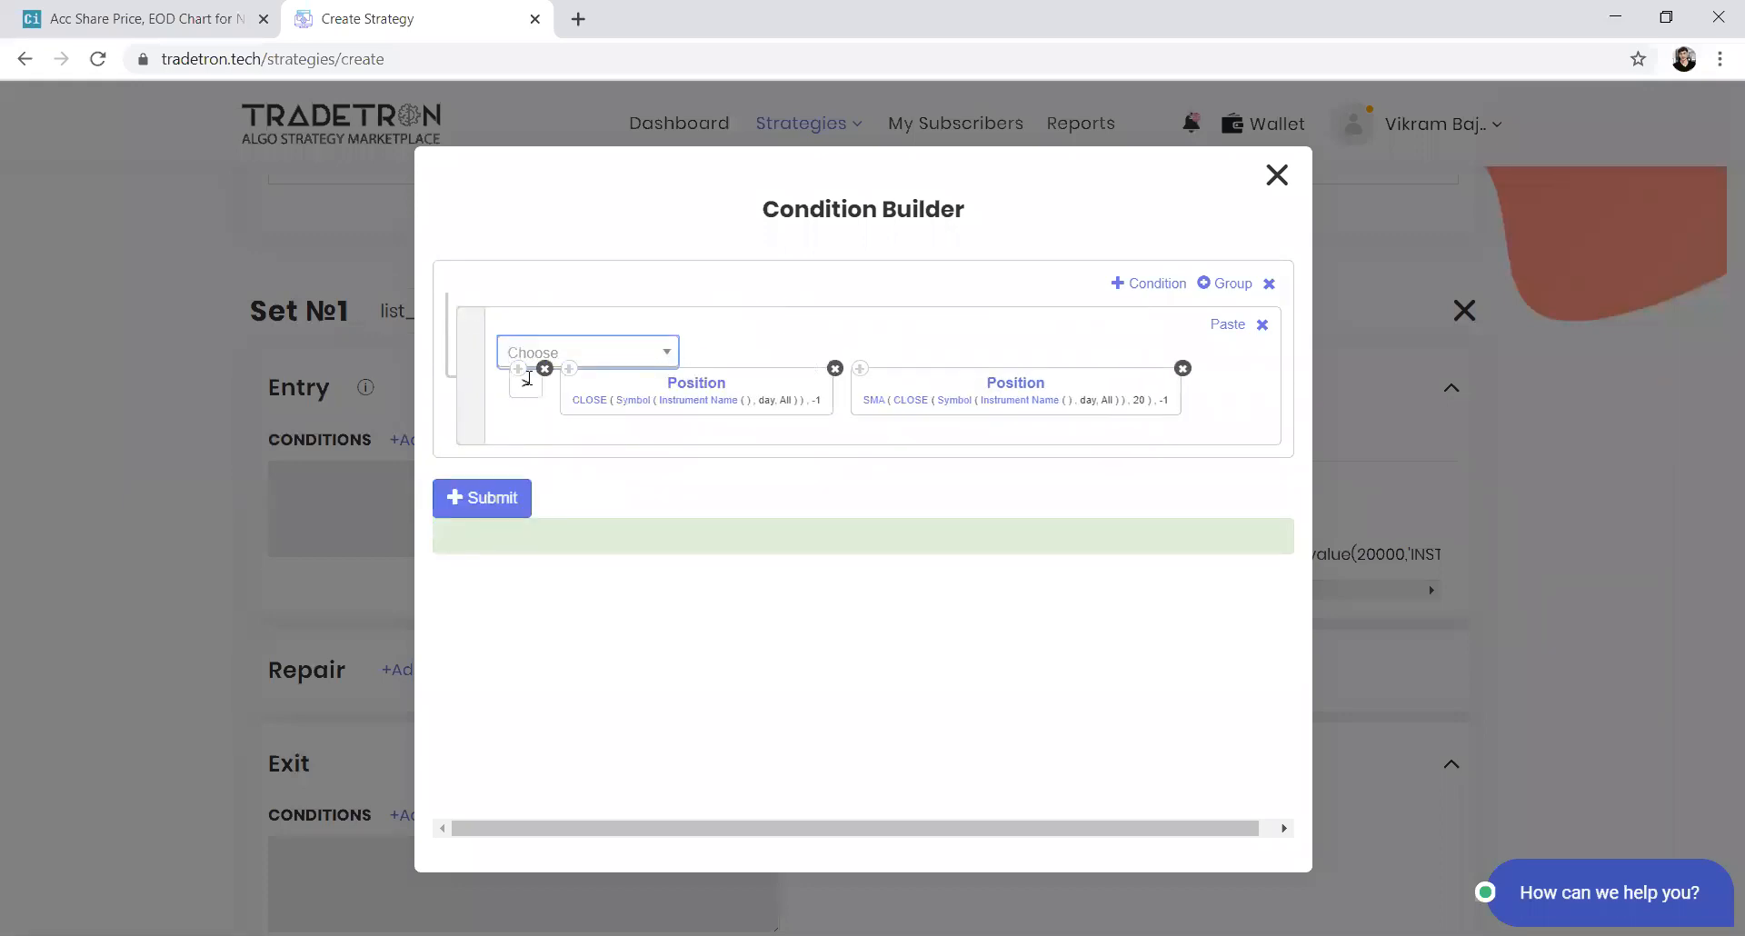
pyautogui.moveTo(831, 391); pyautogui.dragTo(745, 396)
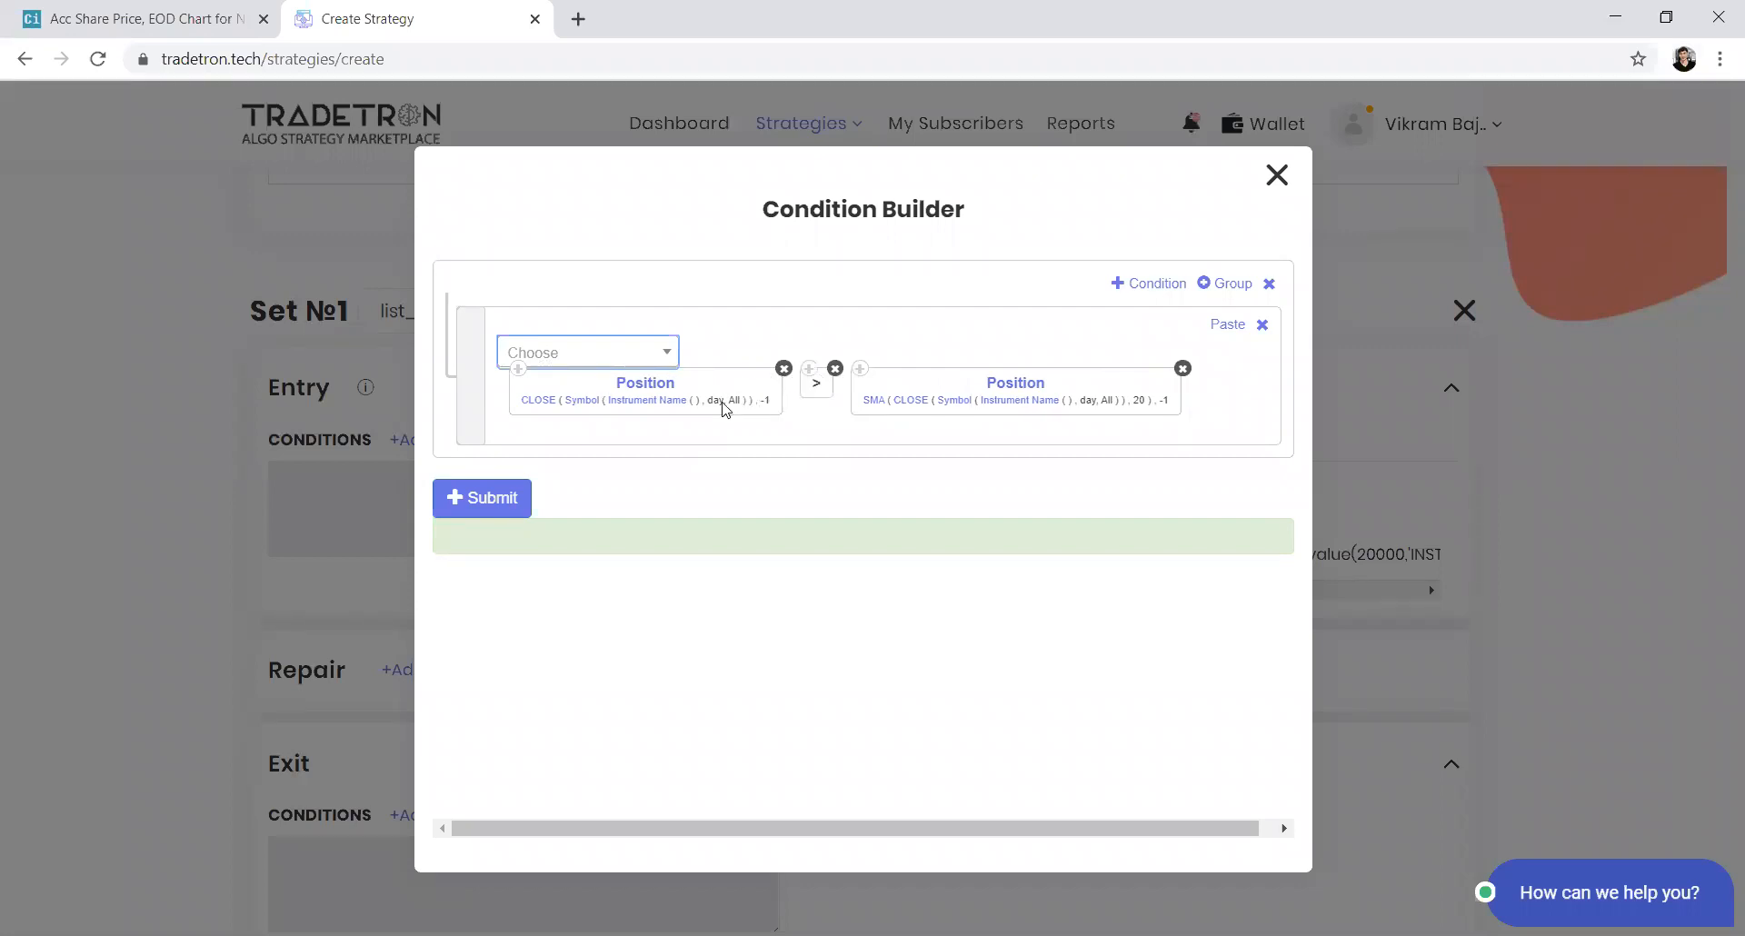
# Set the CLOSE position keyword's instrument to the NSE list list_123
pyautogui.click(625, 402)
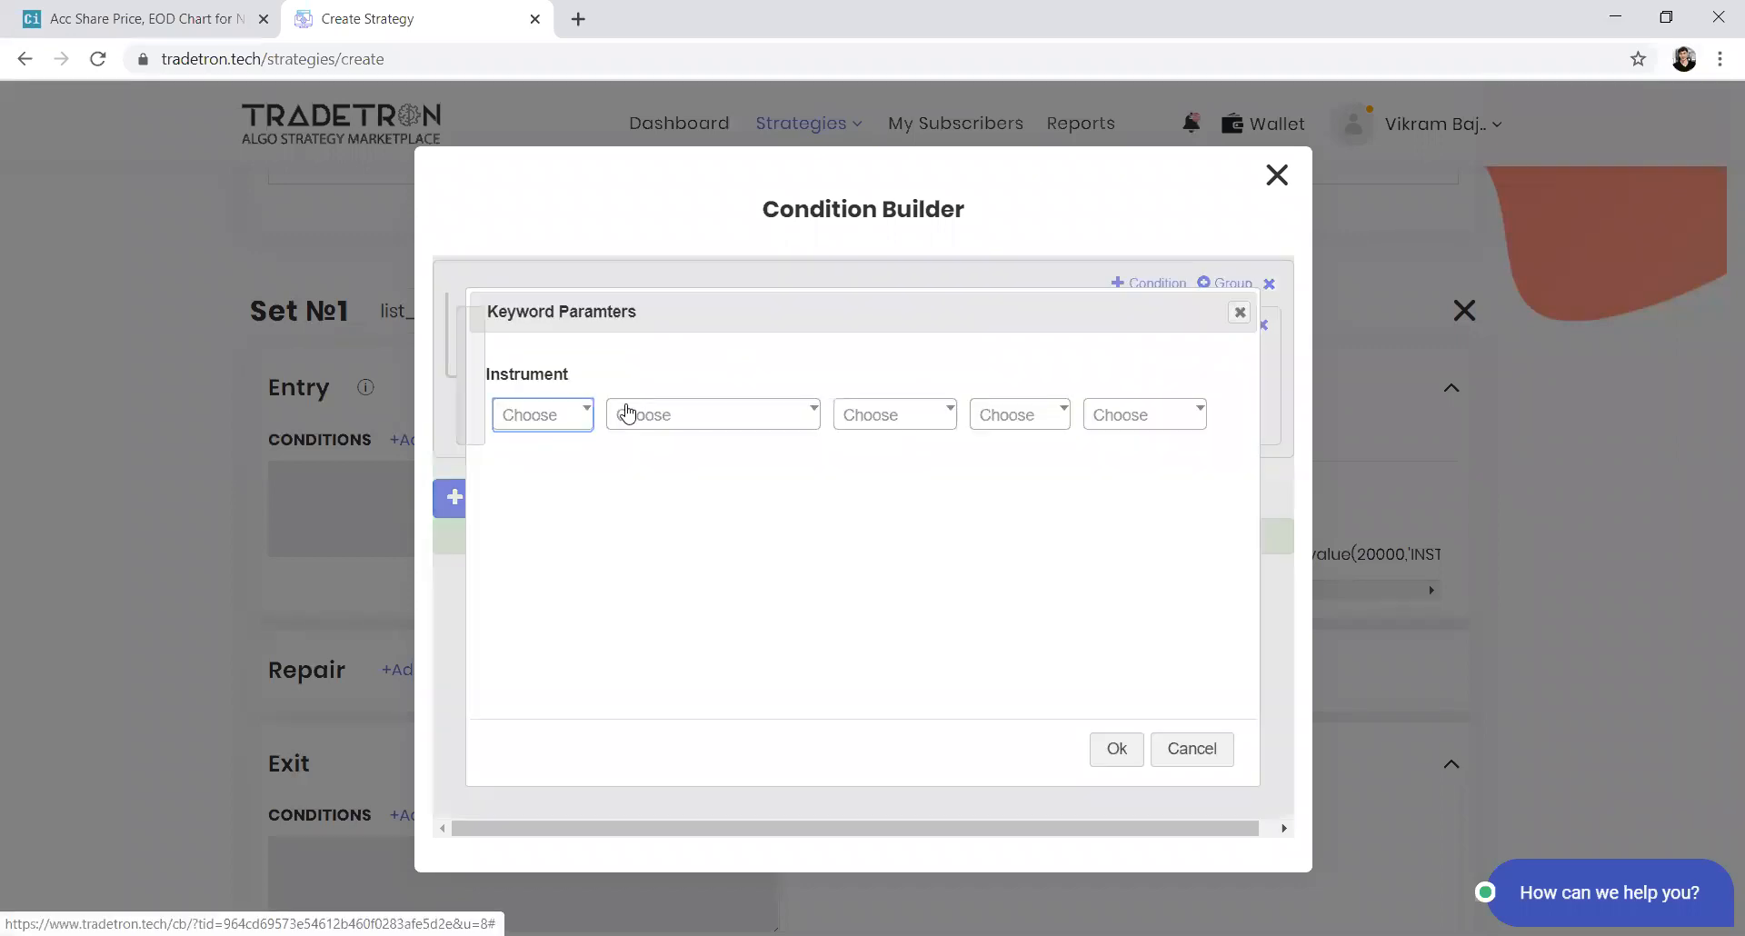
pyautogui.click(570, 416)
pyautogui.write('NSE')
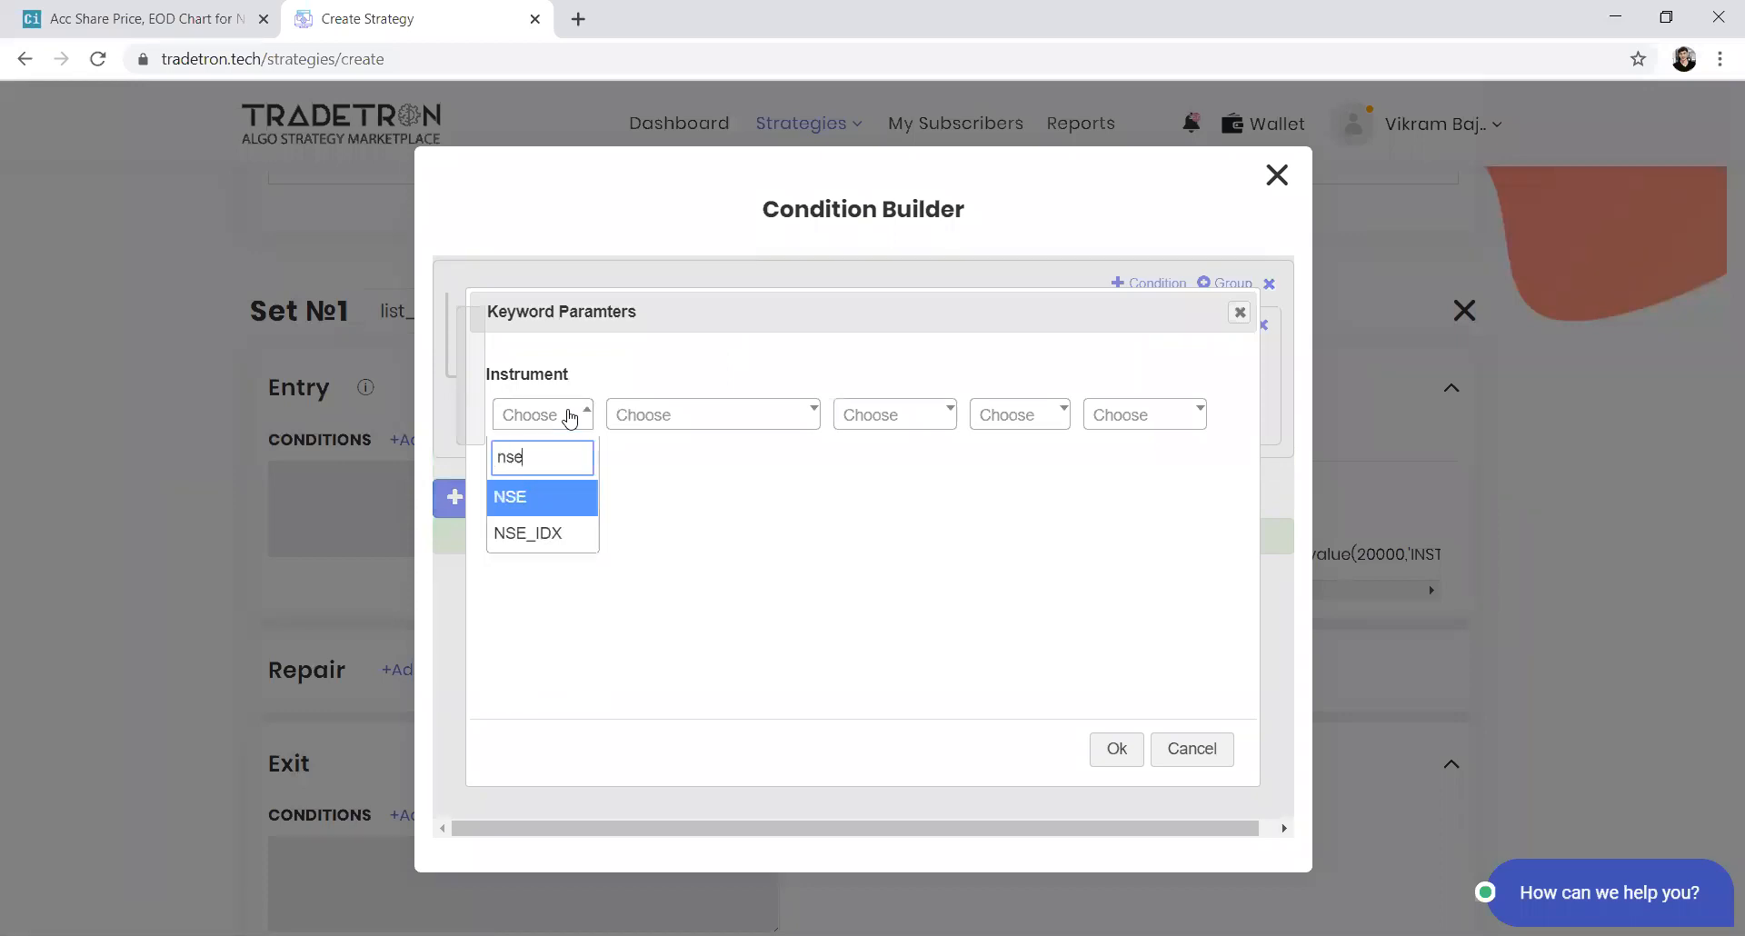
pyautogui.press('Return')
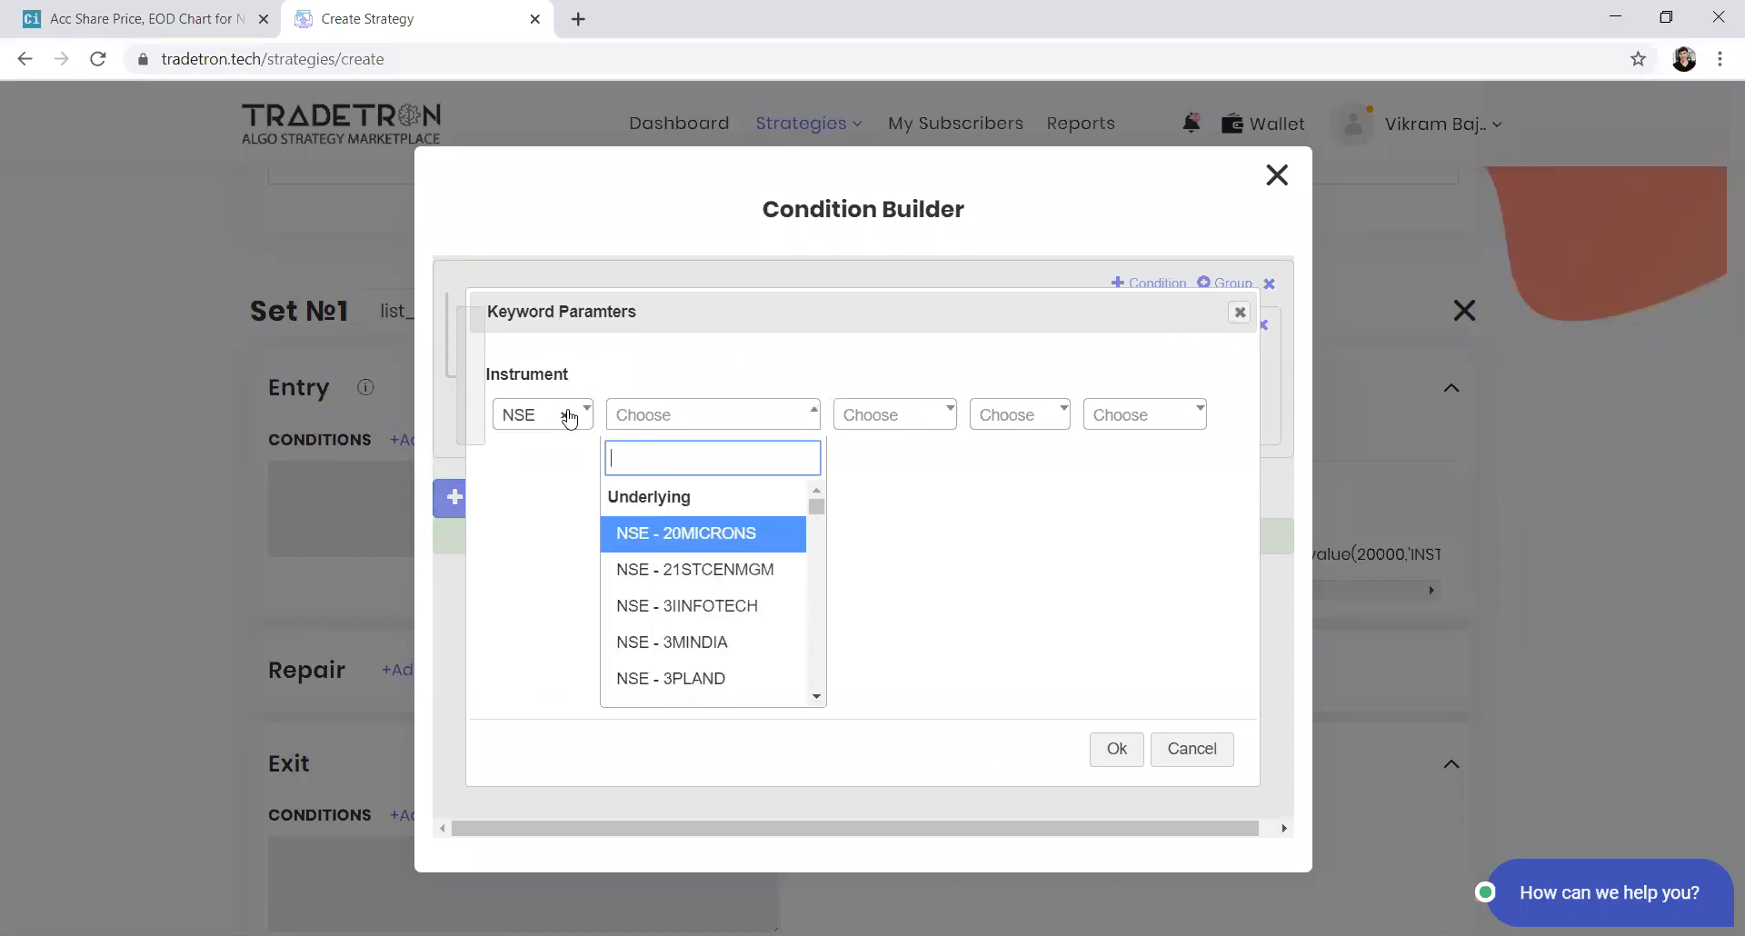
pyautogui.write('lis')
pyautogui.press('Down')
pyautogui.press('Down')
pyautogui.press('Down')
pyautogui.press('Down')
pyautogui.press('Down')
pyautogui.press('Down')
pyautogui.press('Down')
pyautogui.press('Down')
pyautogui.press('Down')
pyautogui.press('Down')
pyautogui.press('Down')
pyautogui.press('Down')
pyautogui.press('Down')
pyautogui.press('Down')
pyautogui.press('Down')
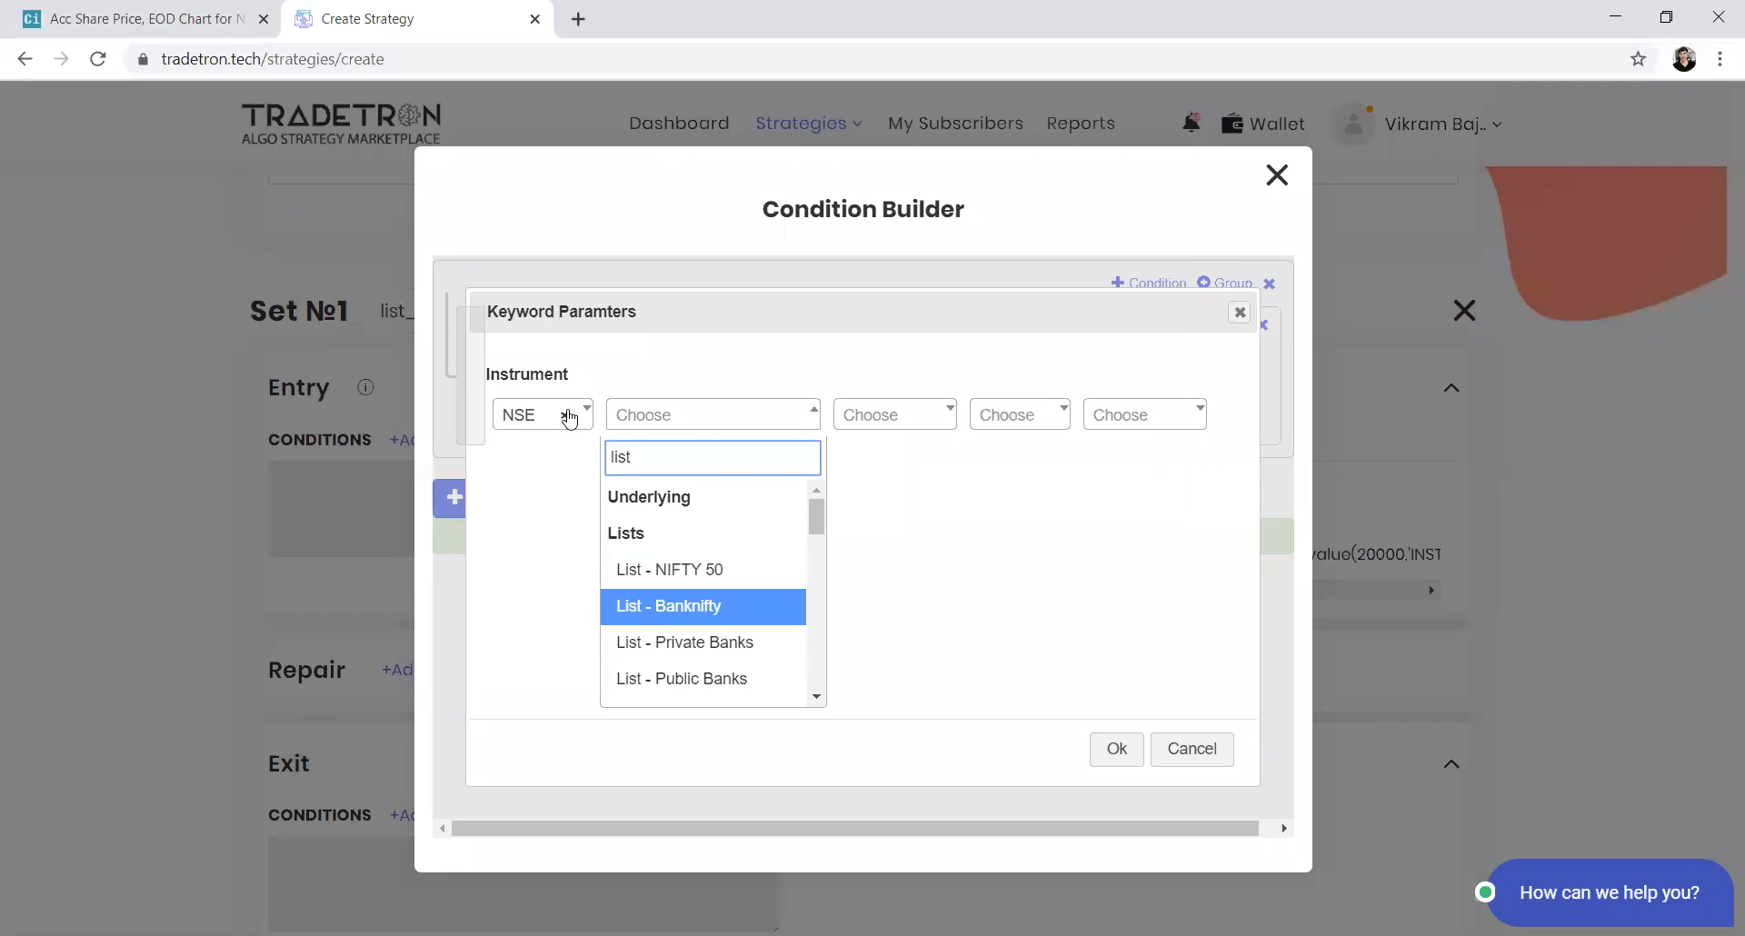
pyautogui.press('Down')
pyautogui.press('Down')
pyautogui.press('Down')
pyautogui.press('Down')
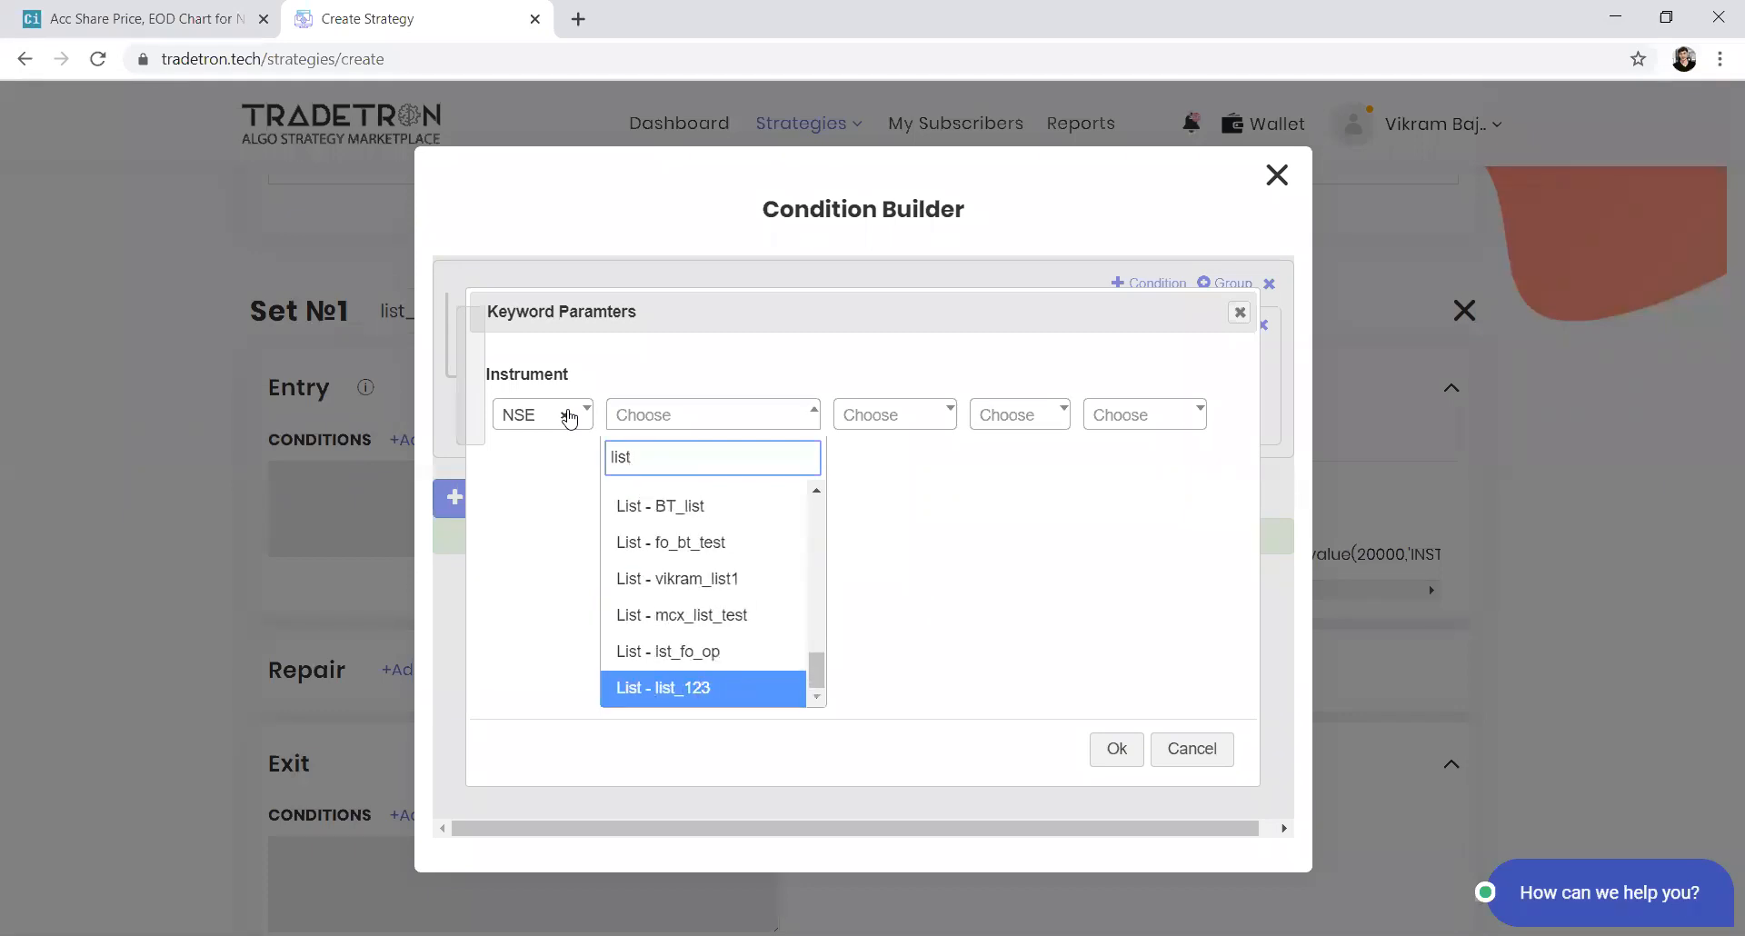
pyautogui.press('Return')
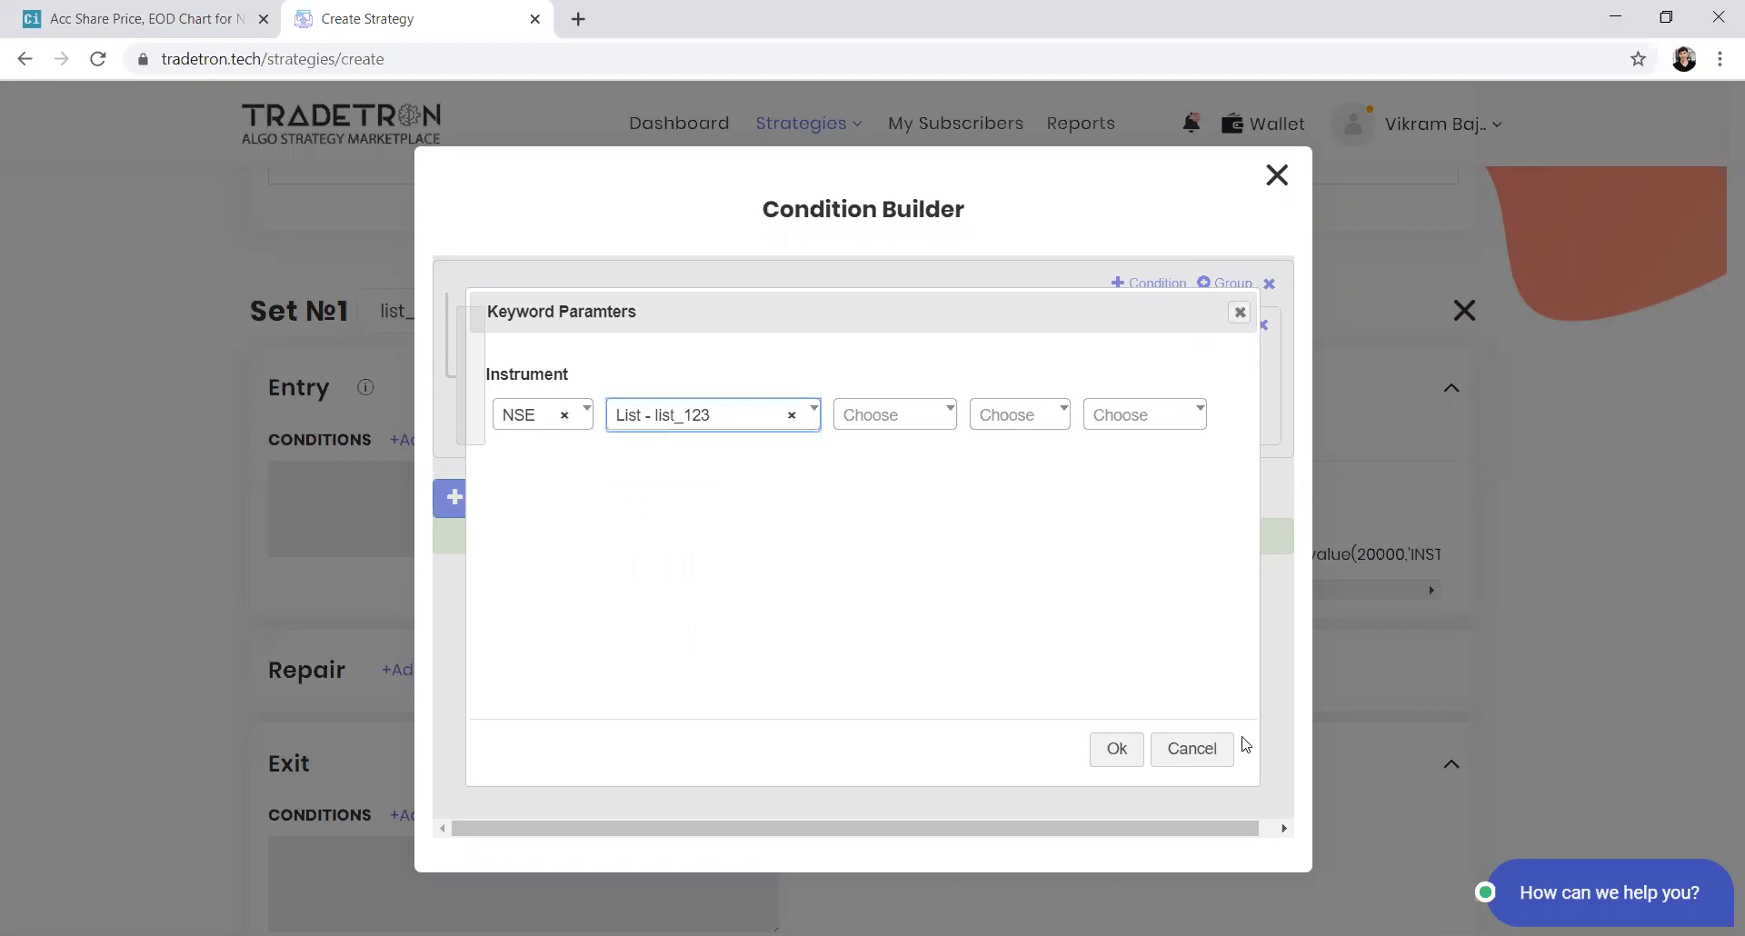
pyautogui.click(1122, 755)
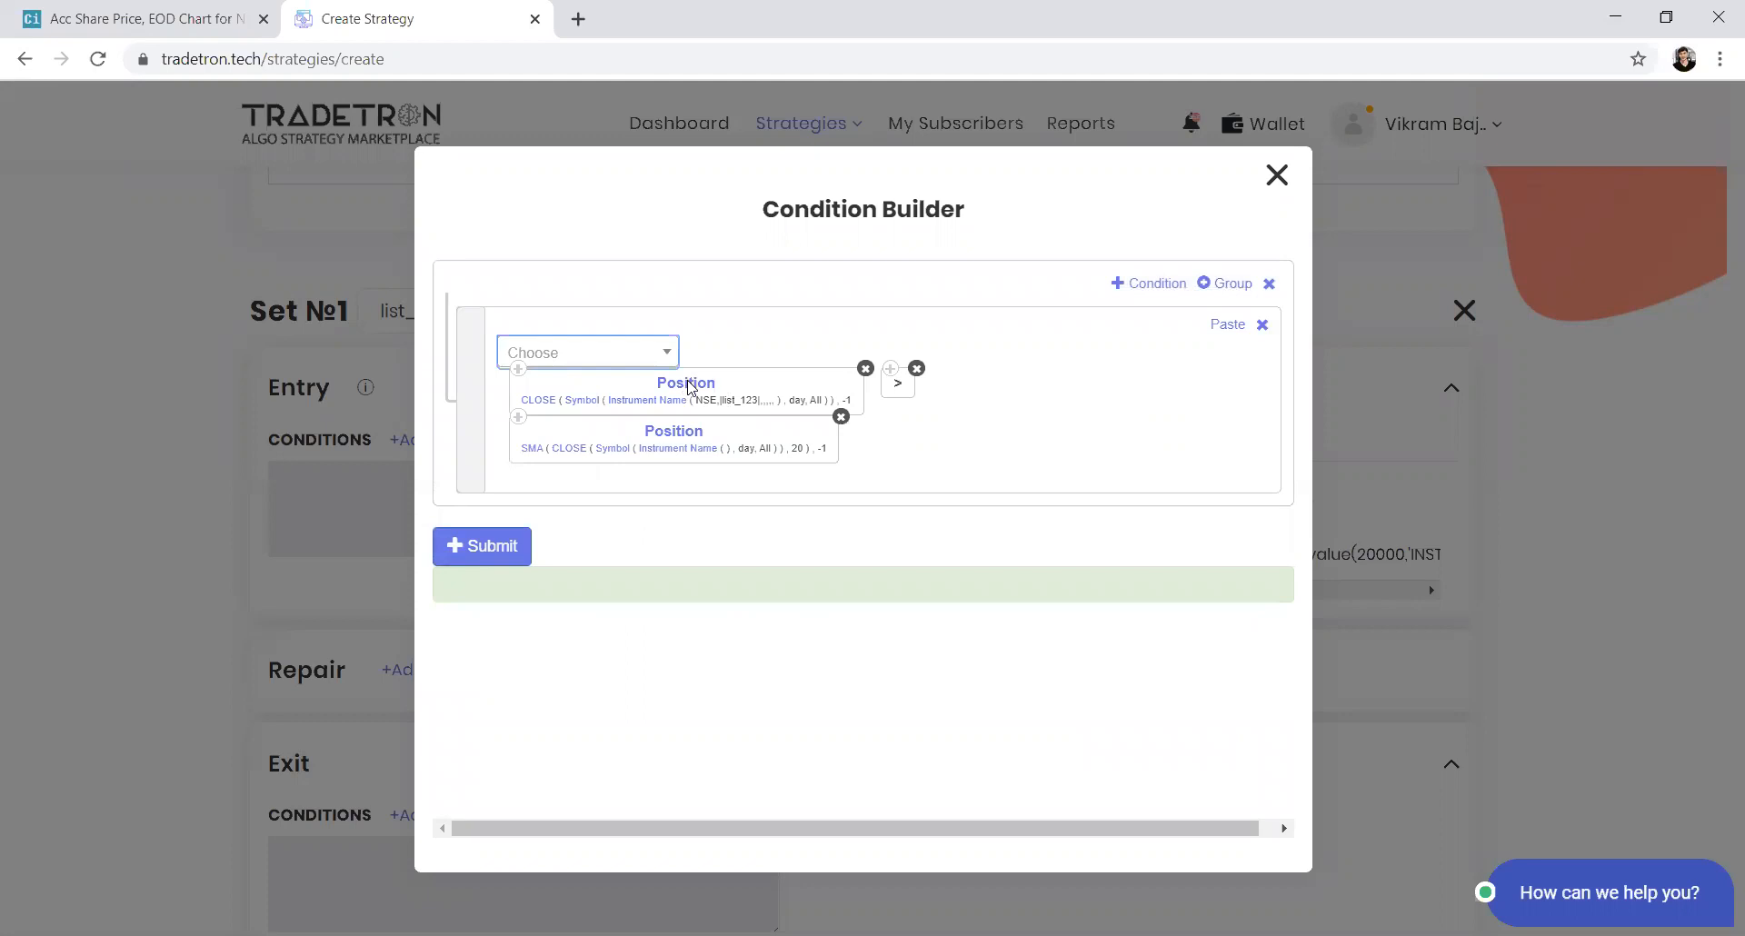
# Set the SMA position keyword's instrument to the NSE list list_123
pyautogui.click(672, 451)
pyautogui.click(546, 415)
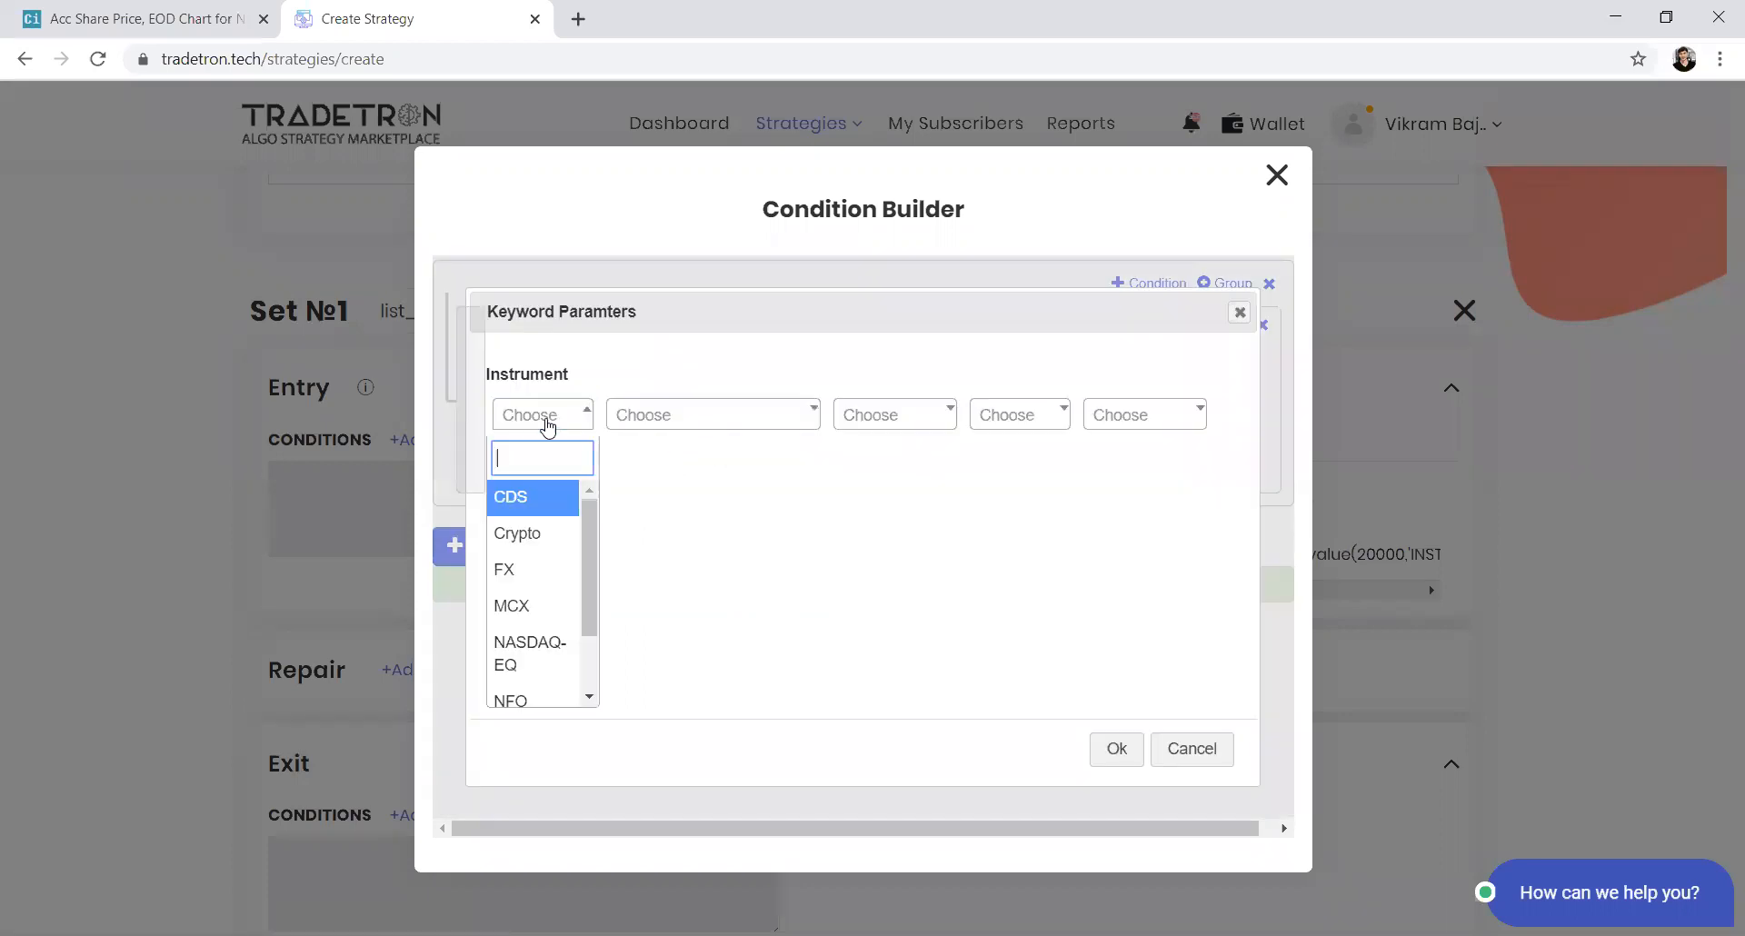
pyautogui.write('NSE')
pyautogui.press('Return')
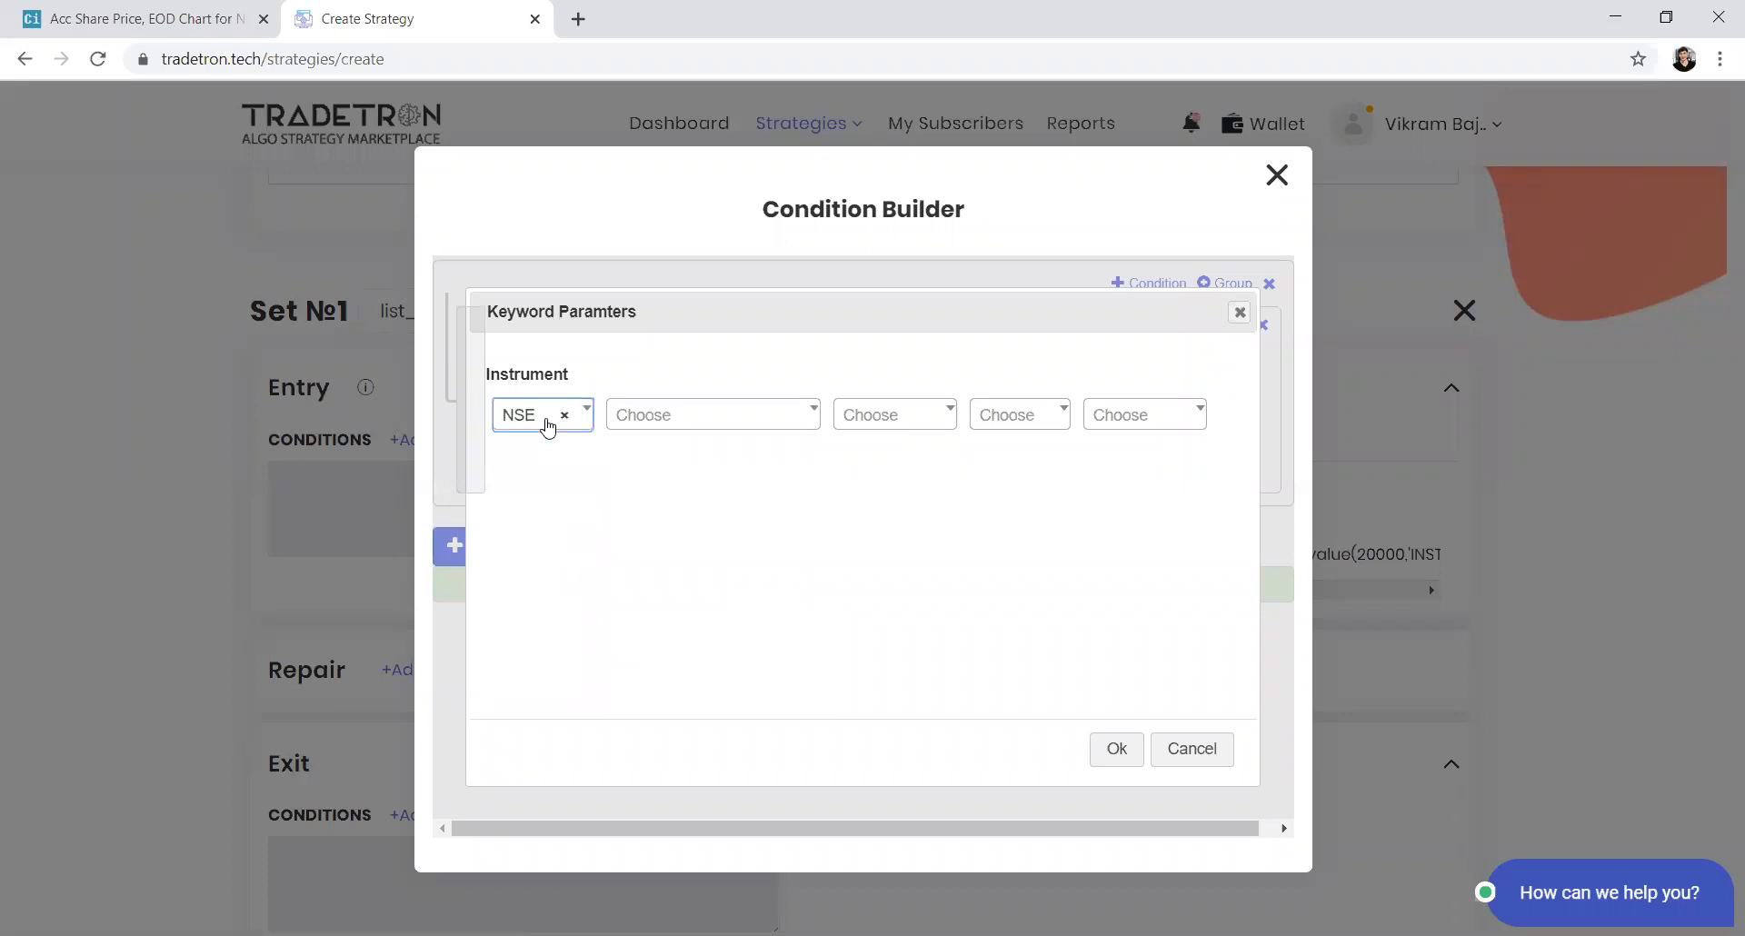
pyautogui.write('list')
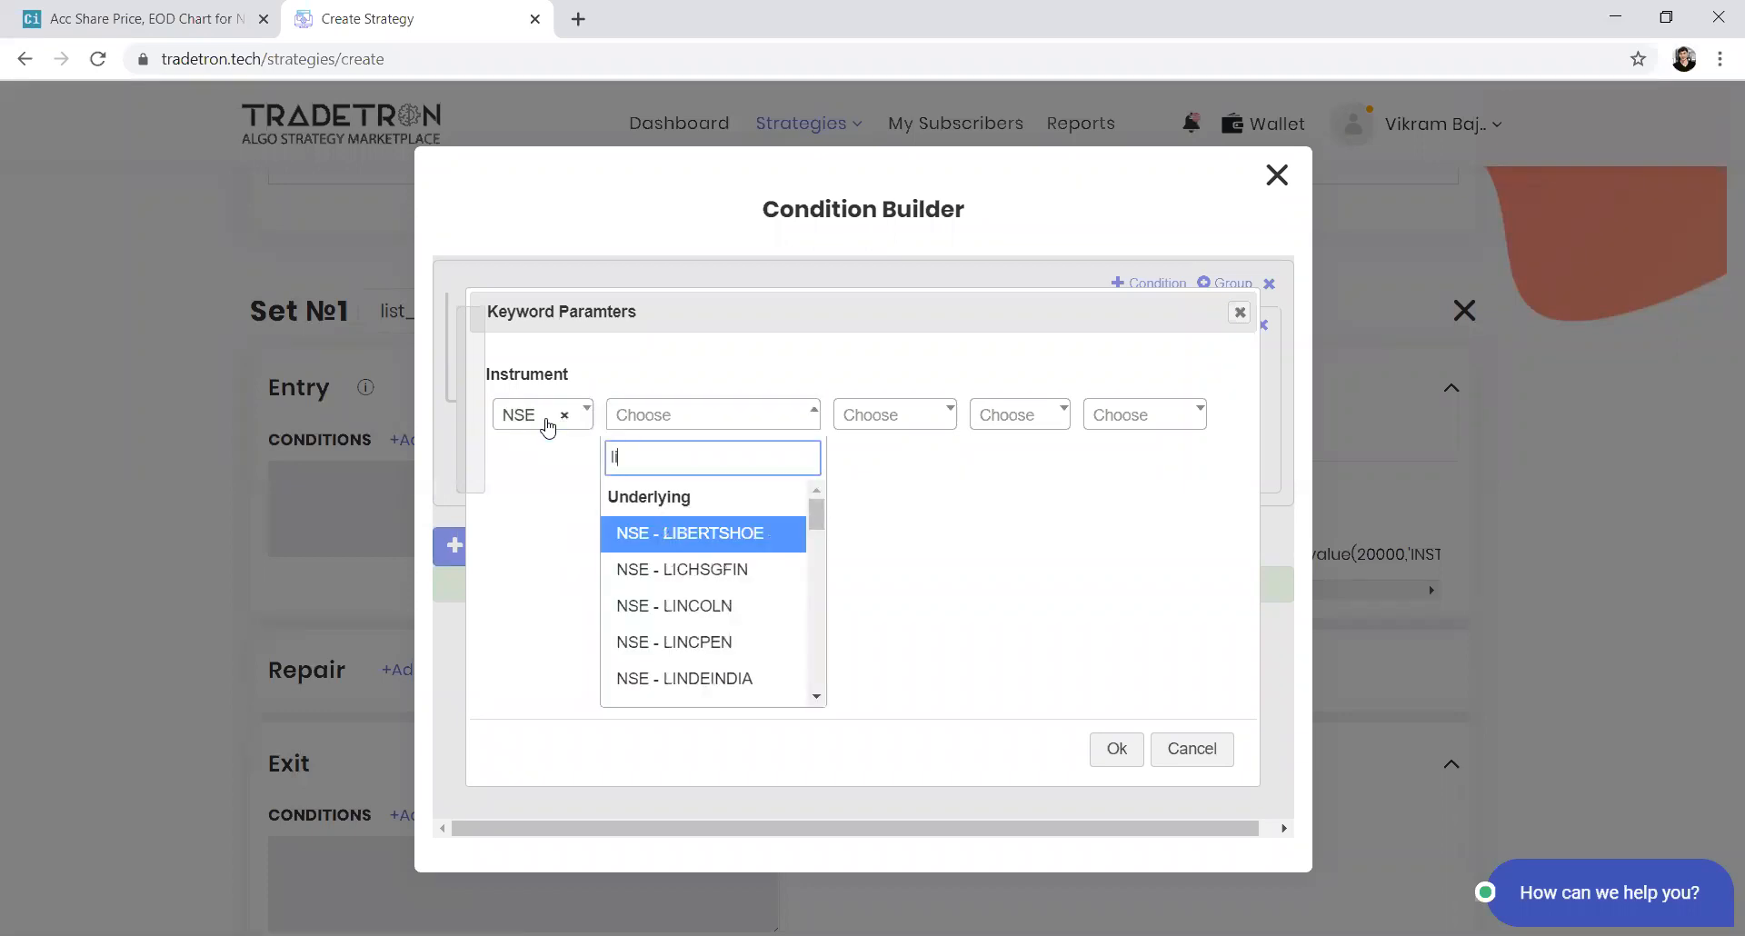
pyautogui.press('Down')
pyautogui.press('Down')
pyautogui.press('Down')
pyautogui.press('Down')
pyautogui.press('Down')
pyautogui.press('Down')
pyautogui.press('Down')
pyautogui.press('Down')
pyautogui.press('Down')
pyautogui.press('Down')
pyautogui.press('Down')
pyautogui.press('Down')
pyautogui.press('Down')
pyautogui.press('Down')
pyautogui.press('Down')
pyautogui.press('Down')
pyautogui.press('Down')
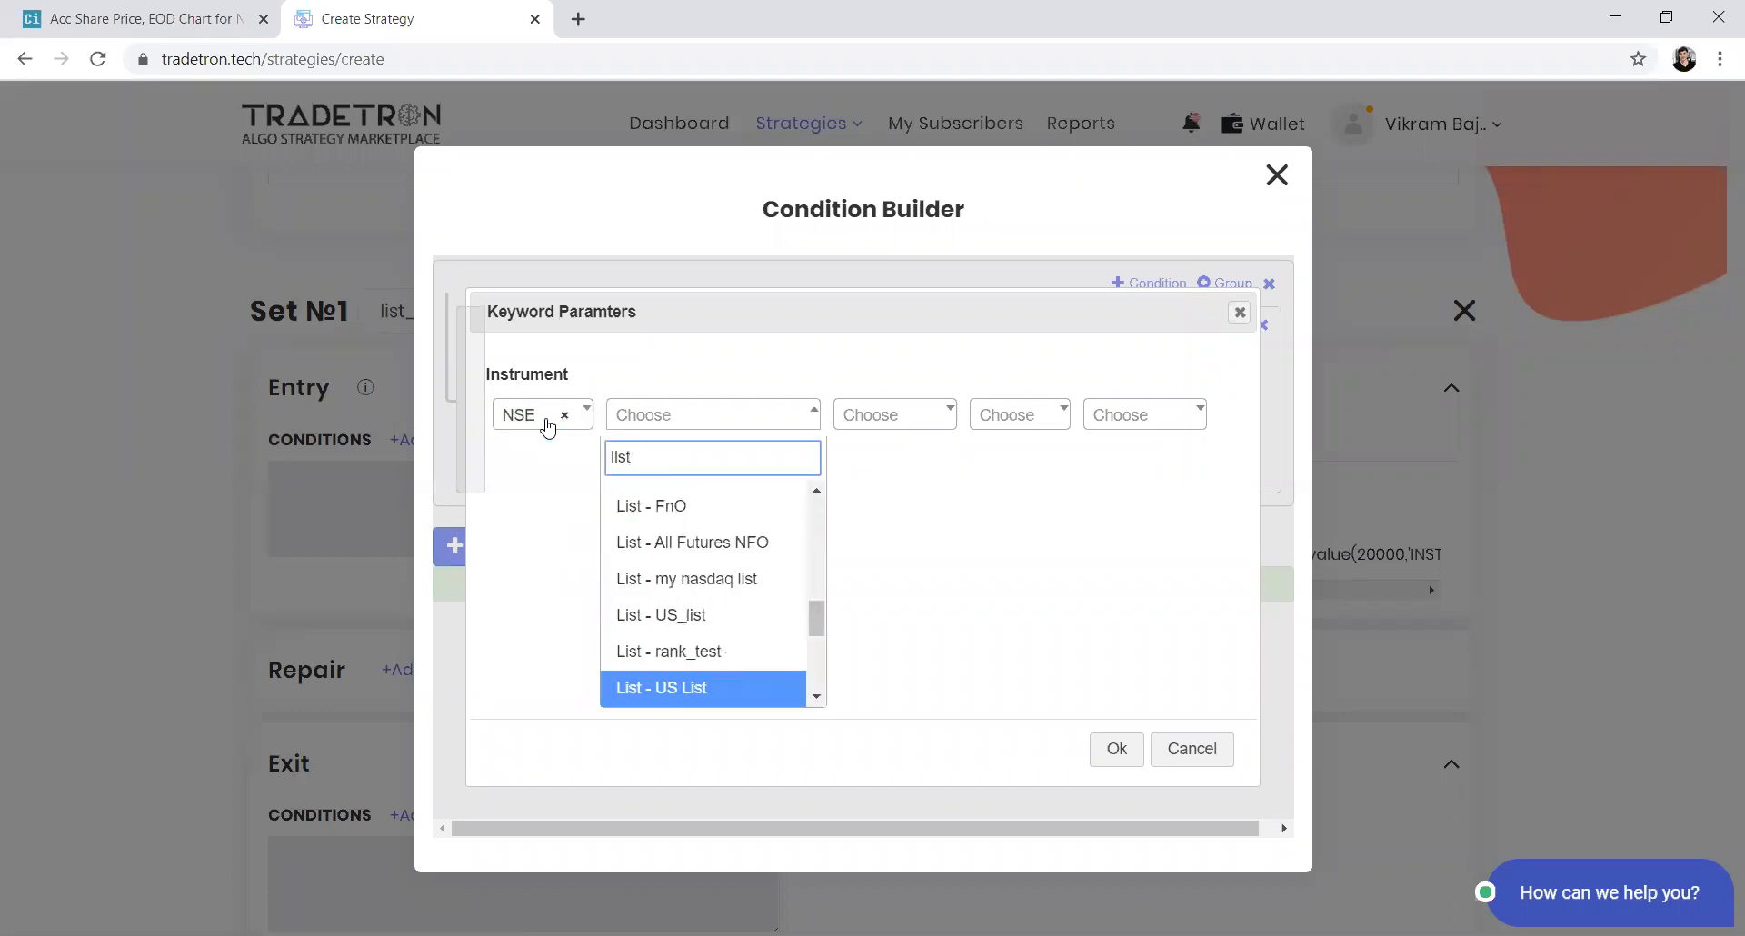
pyautogui.press('Return')
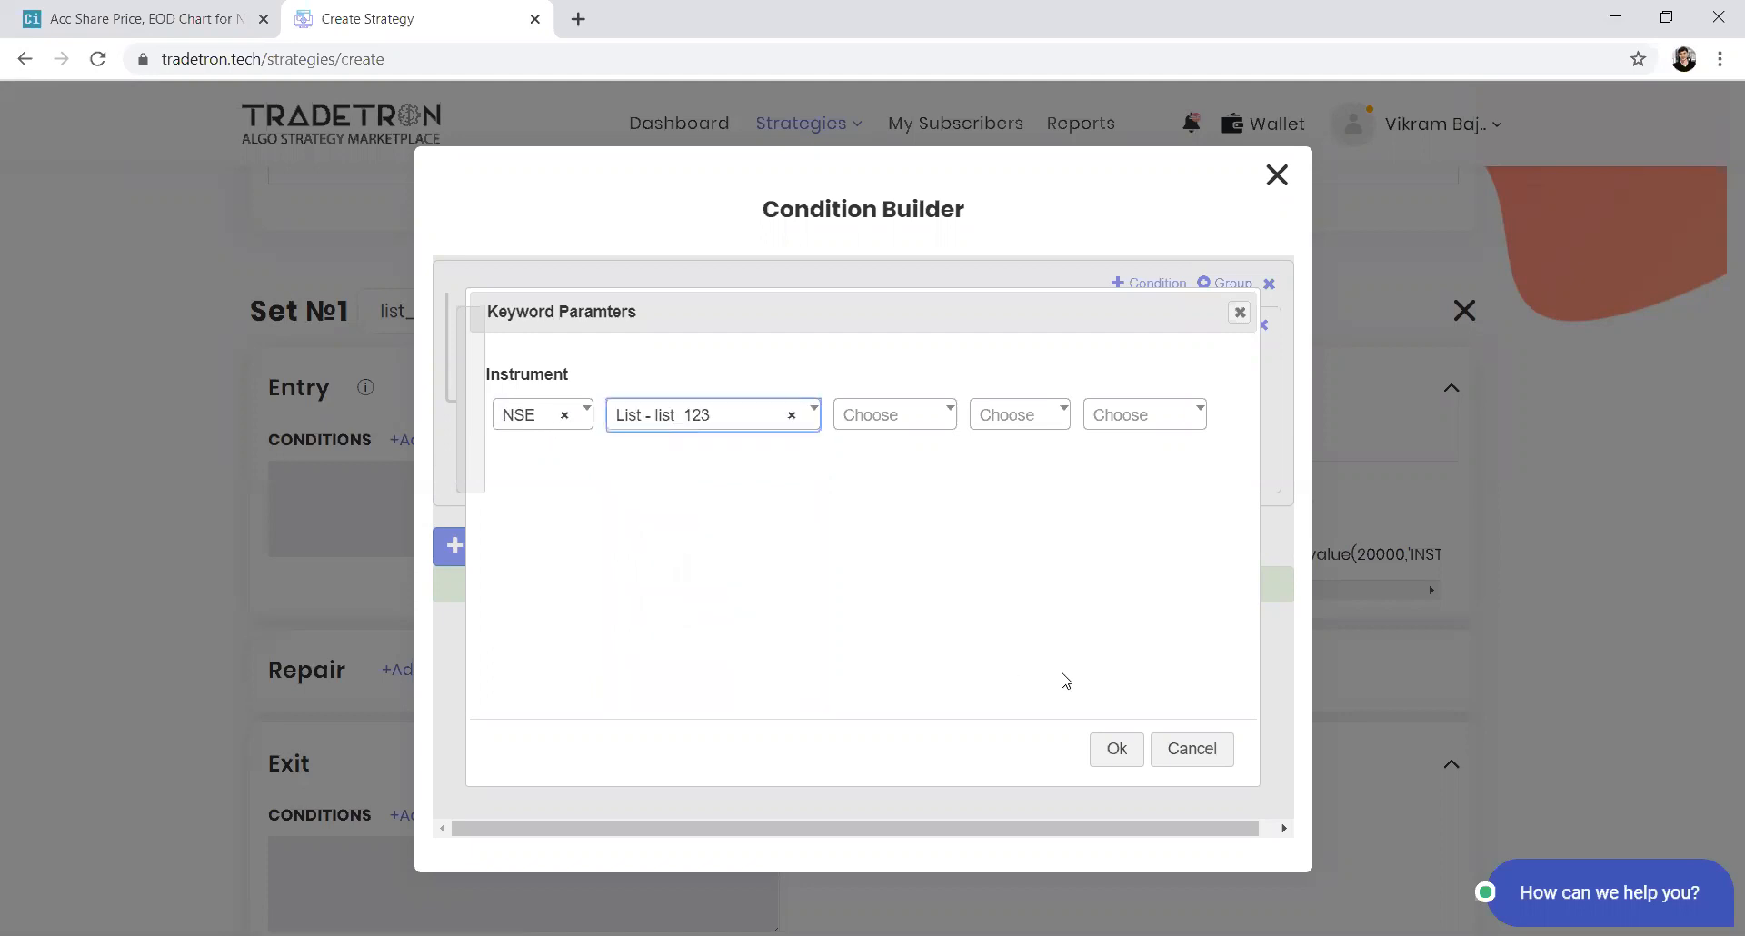
pyautogui.click(1134, 752)
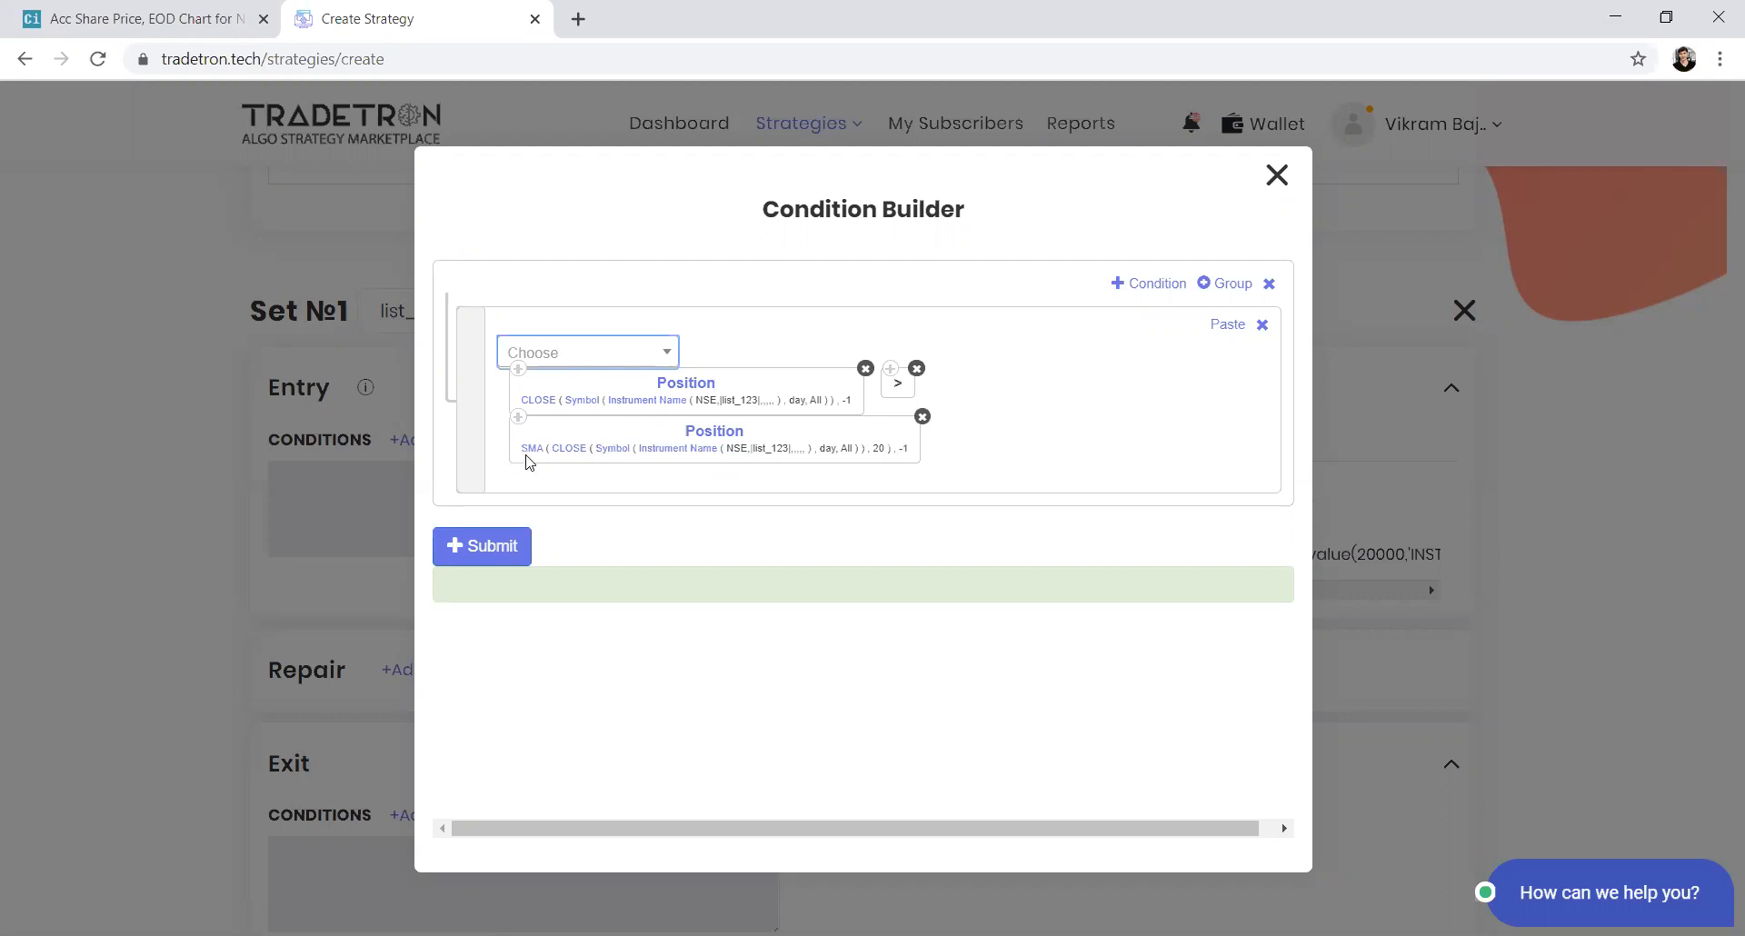
# Set the SMA keyword's candle type to 1m
pyautogui.click(620, 454)
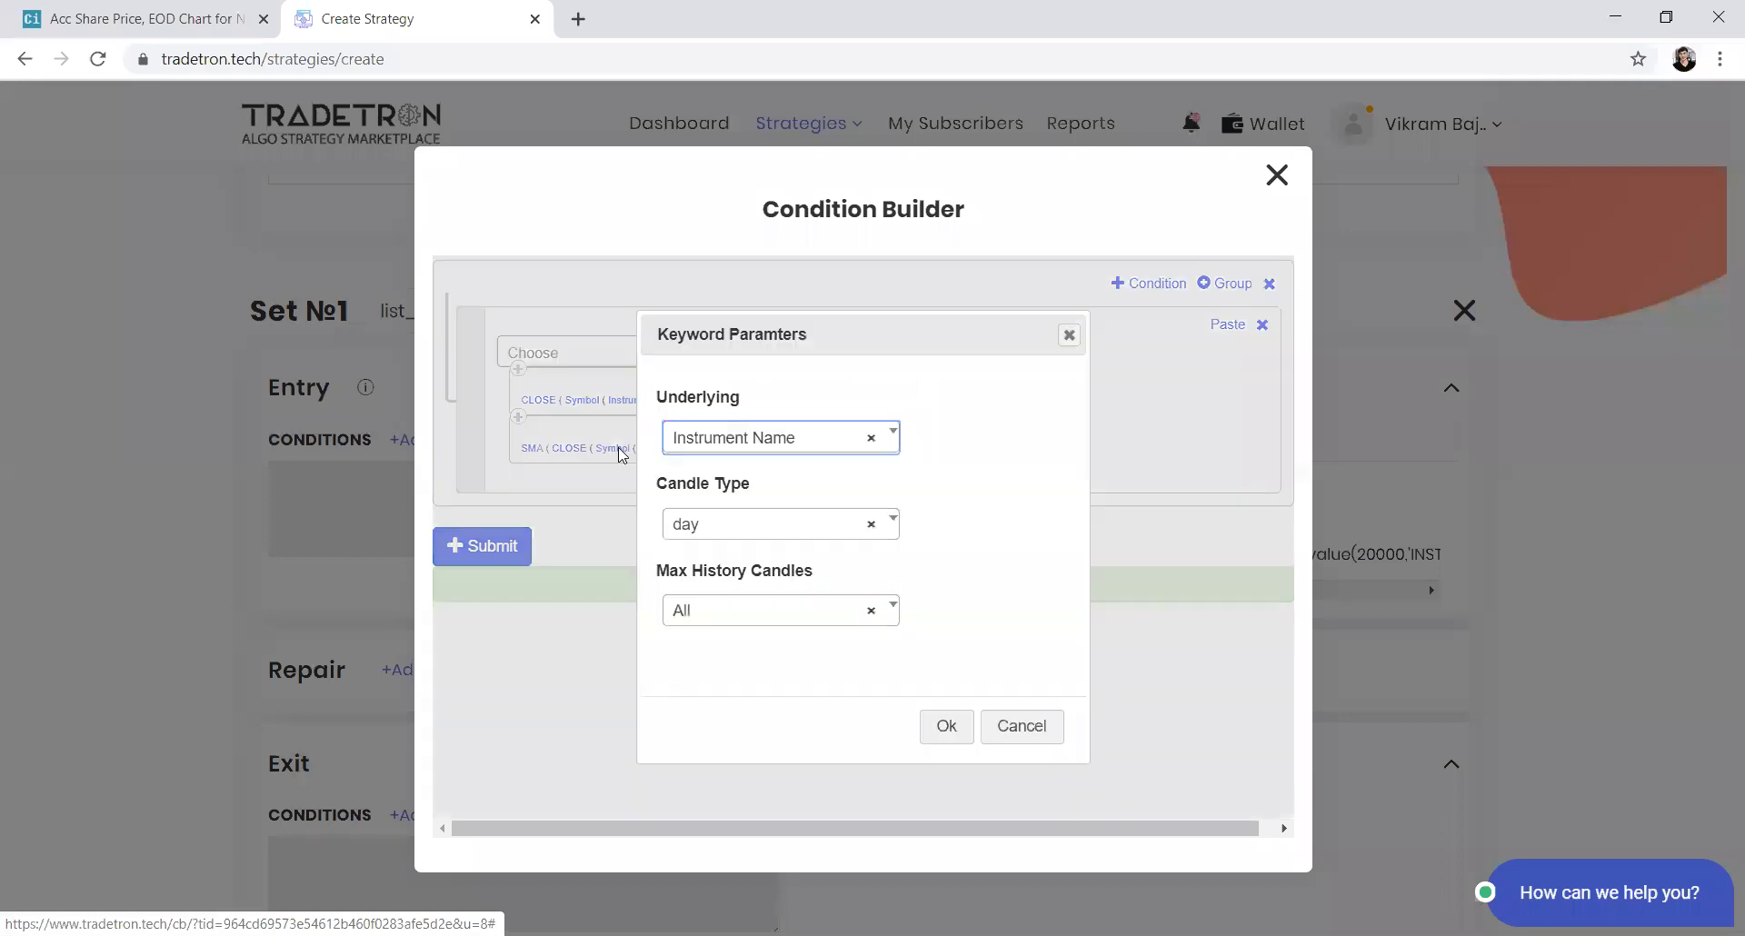
pyautogui.click(679, 527)
pyautogui.press('Up')
pyautogui.press('Up')
pyautogui.press('Down')
pyautogui.press('Down')
pyautogui.press('Down')
pyautogui.press('Up')
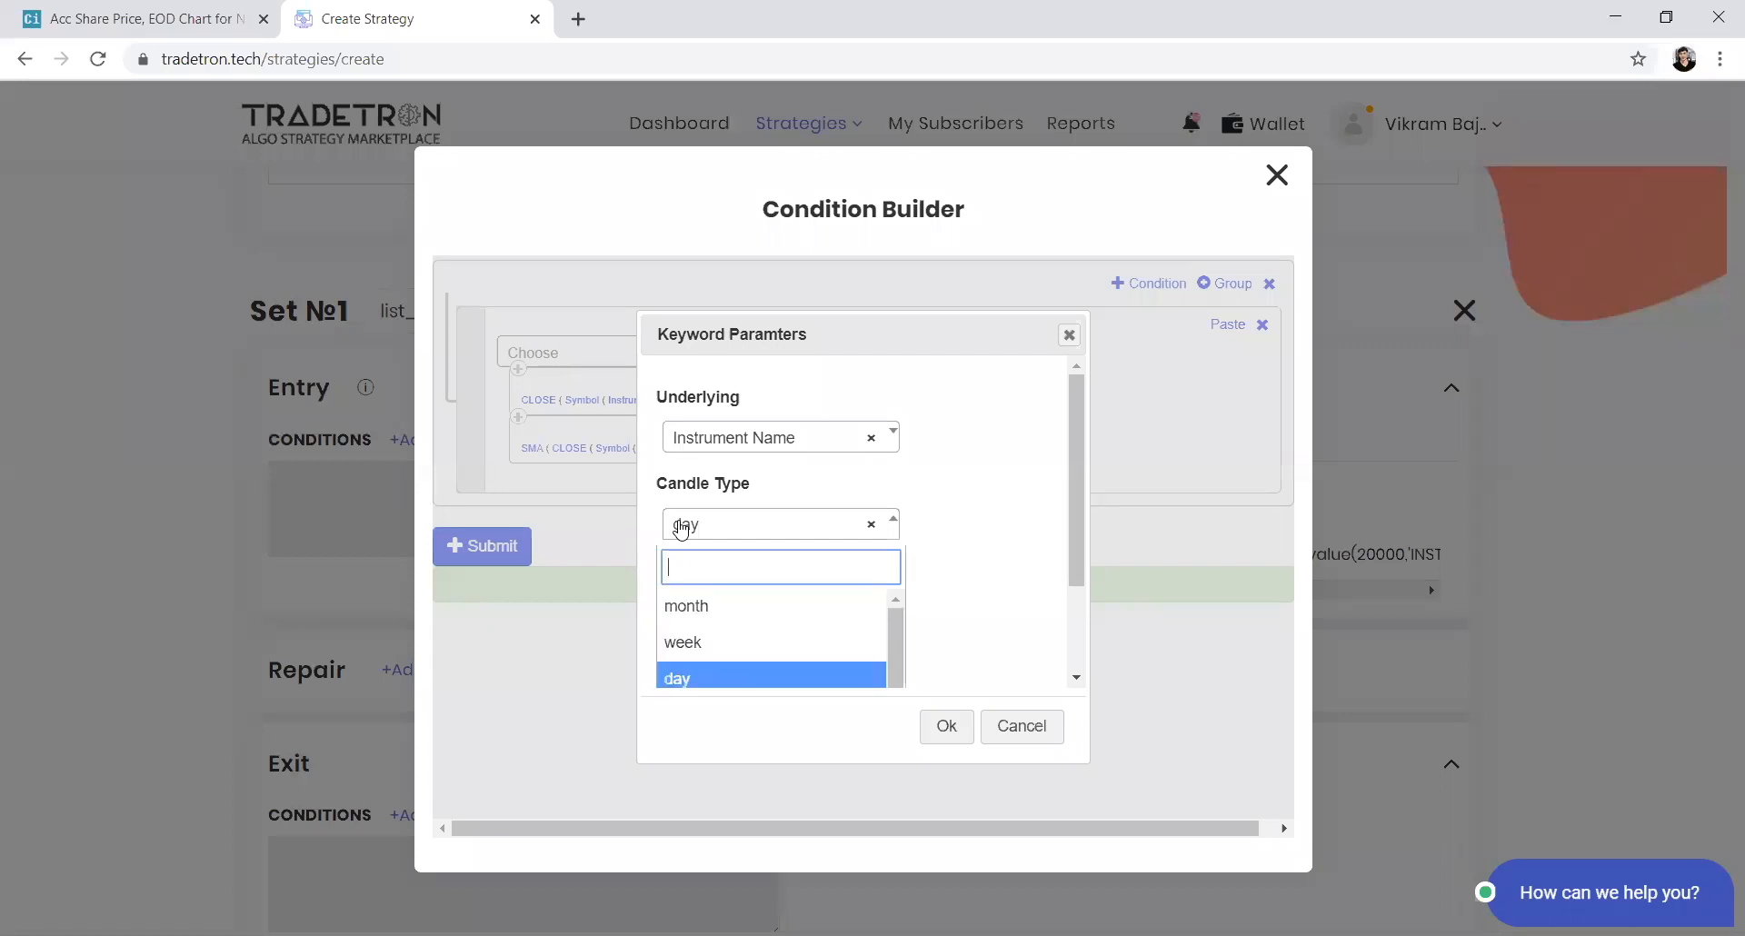
pyautogui.write('1')
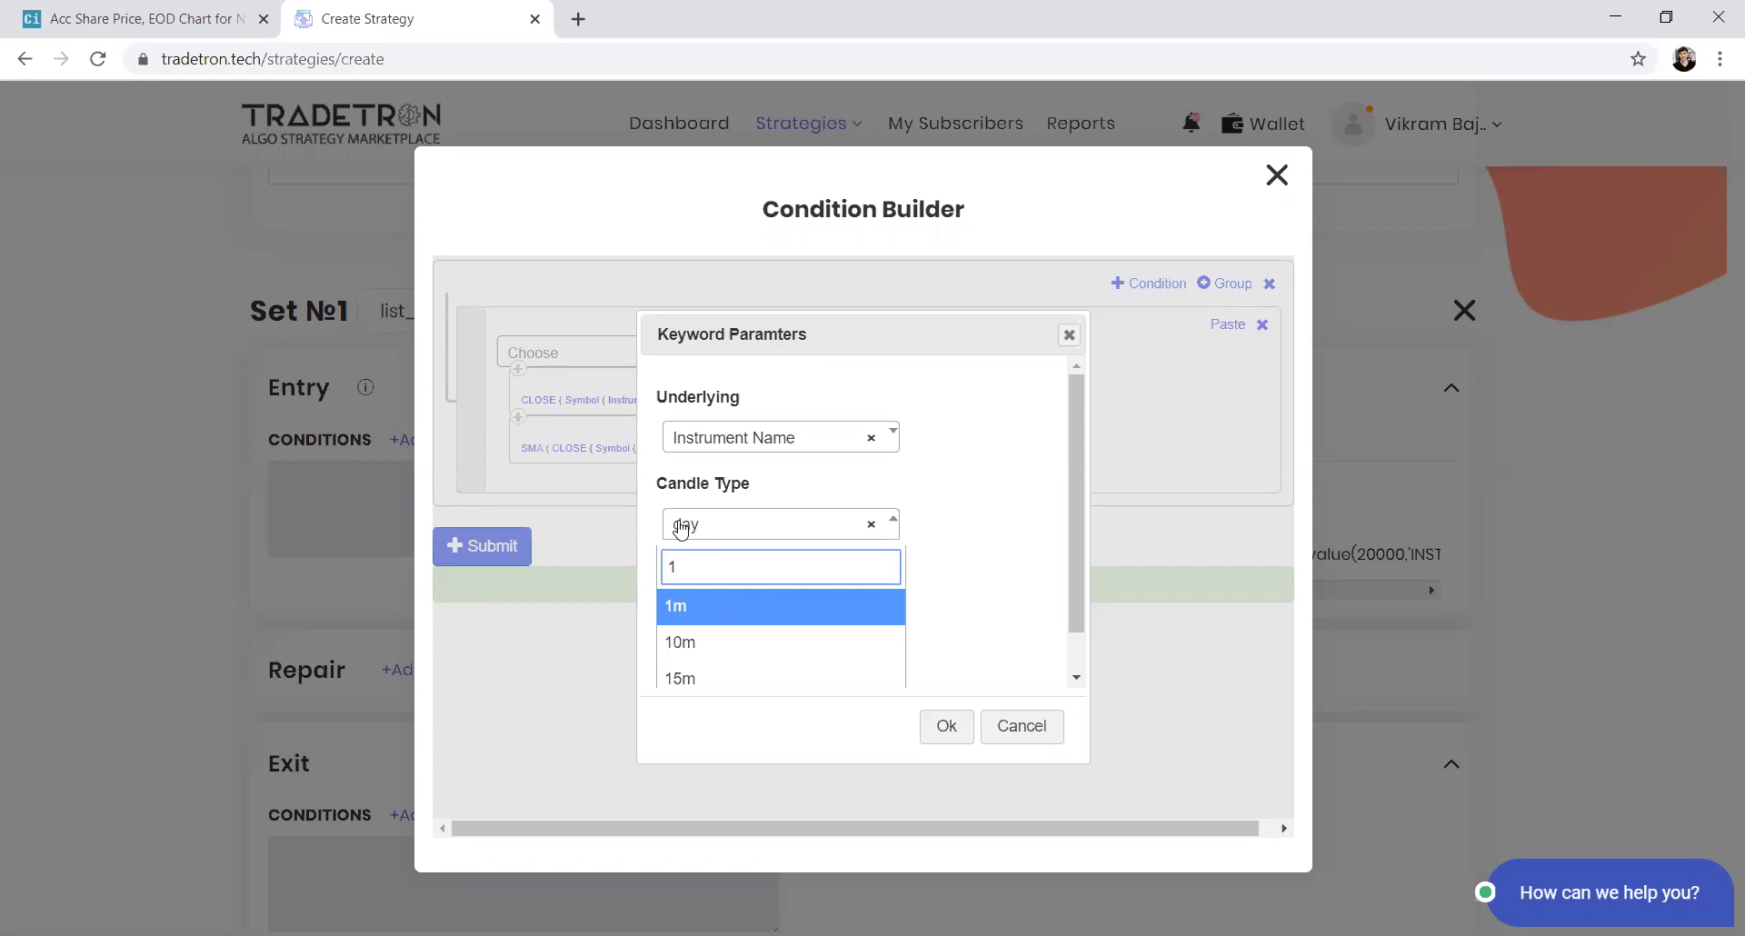
pyautogui.write('h')
pyautogui.press('BackSpace')
pyautogui.press('BackSpace')
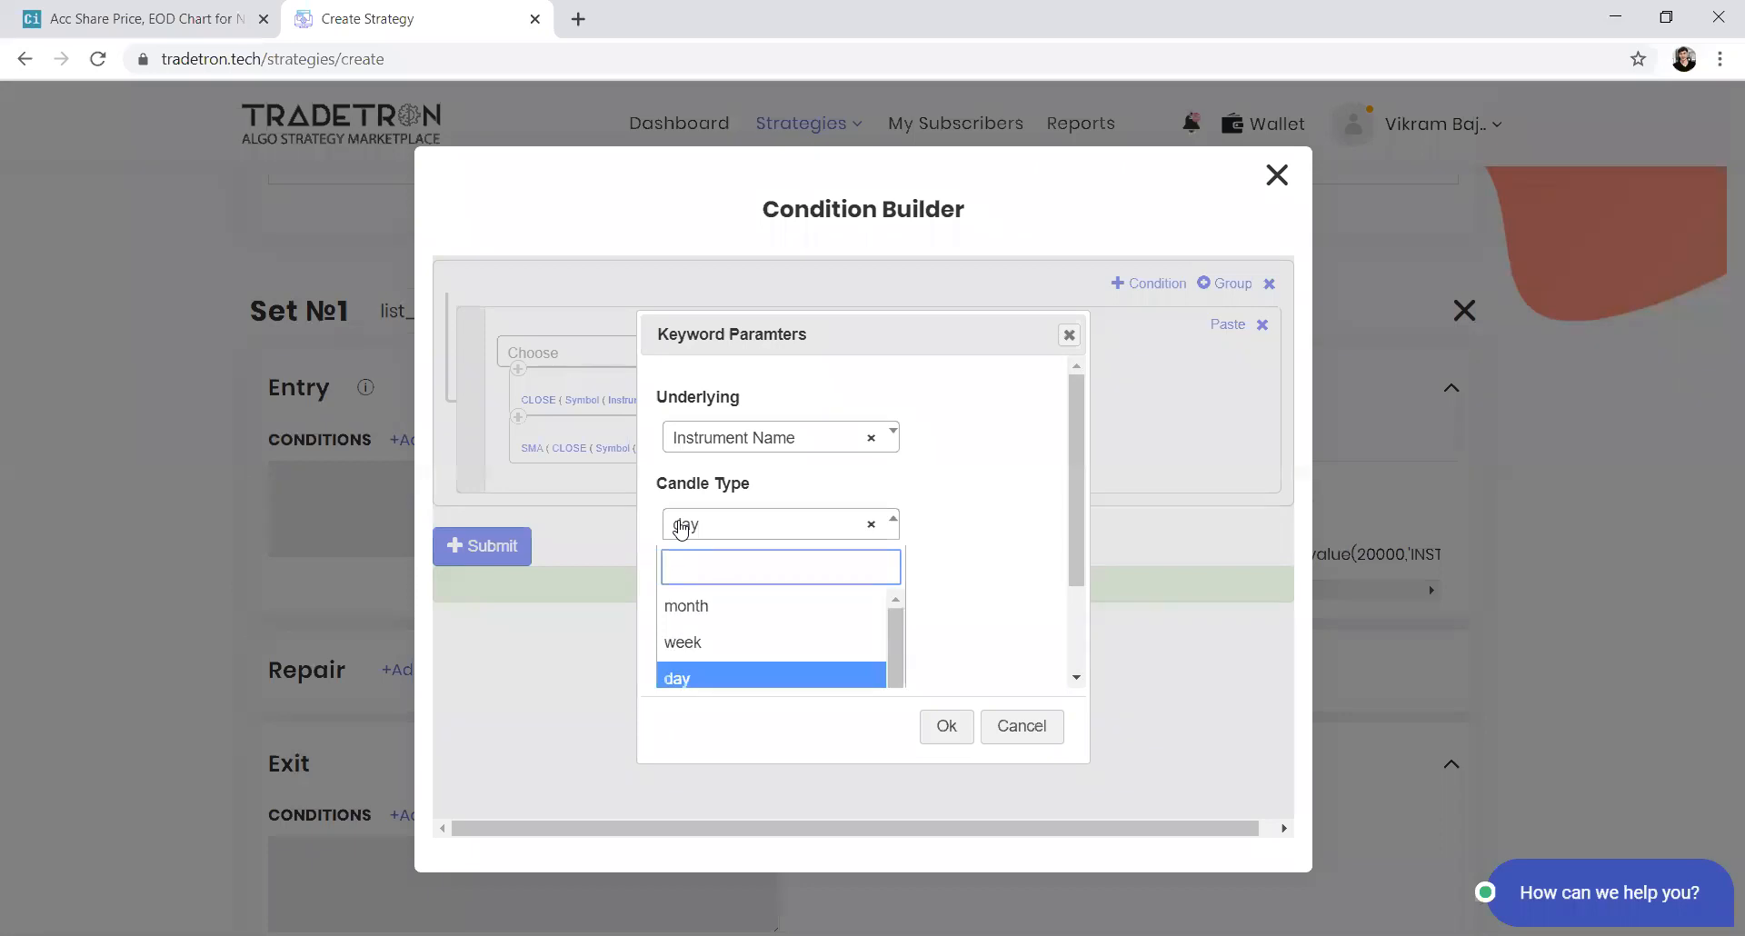
pyautogui.write('30')
pyautogui.press('BackSpace')
pyautogui.press('BackSpace')
pyautogui.write('1')
pyautogui.press('Return')
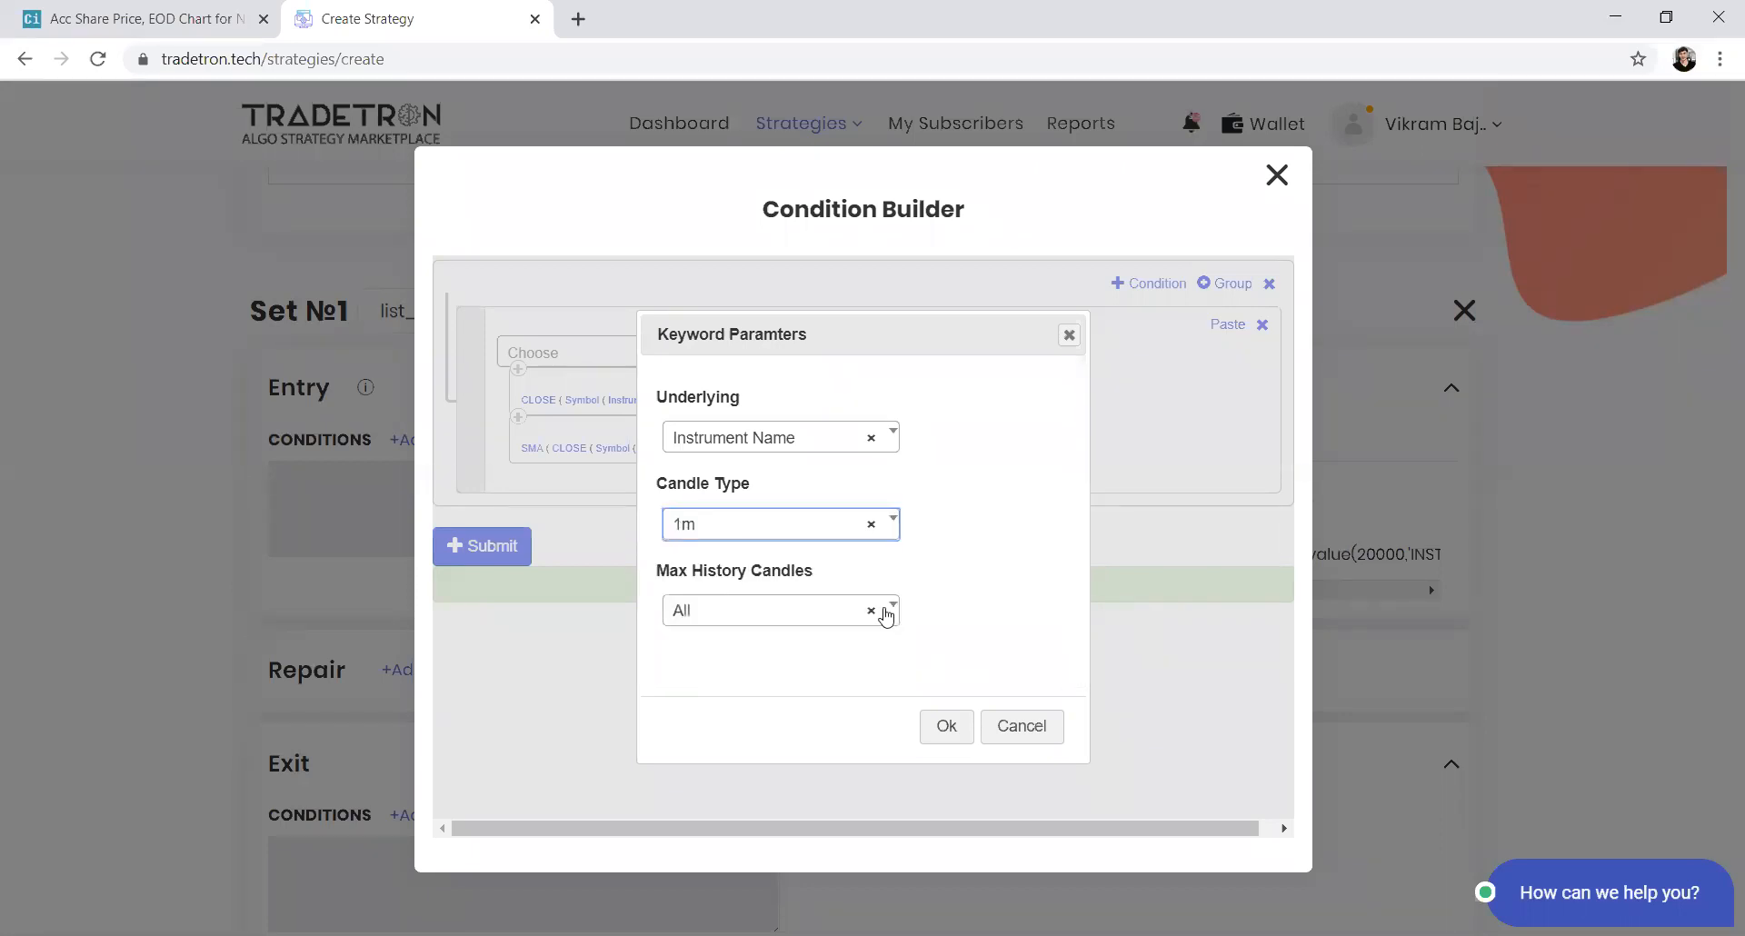
pyautogui.click(945, 728)
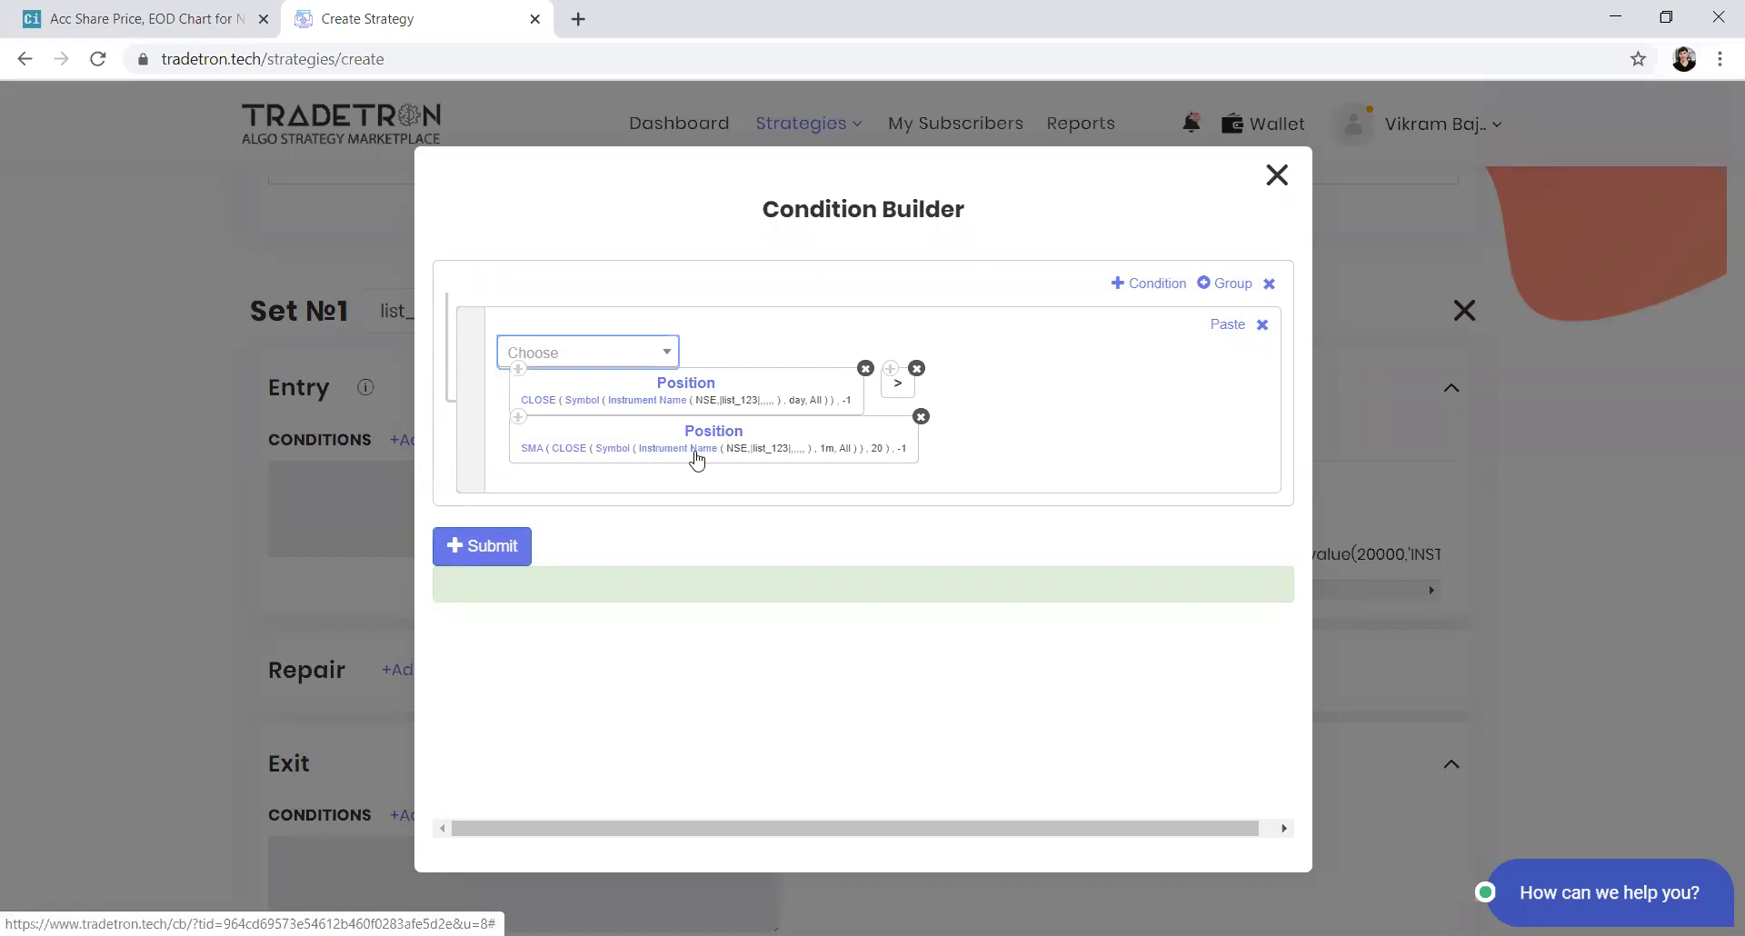
# Change the SMA keyword's candle type to 5m
pyautogui.click(613, 449)
pyautogui.click(803, 528)
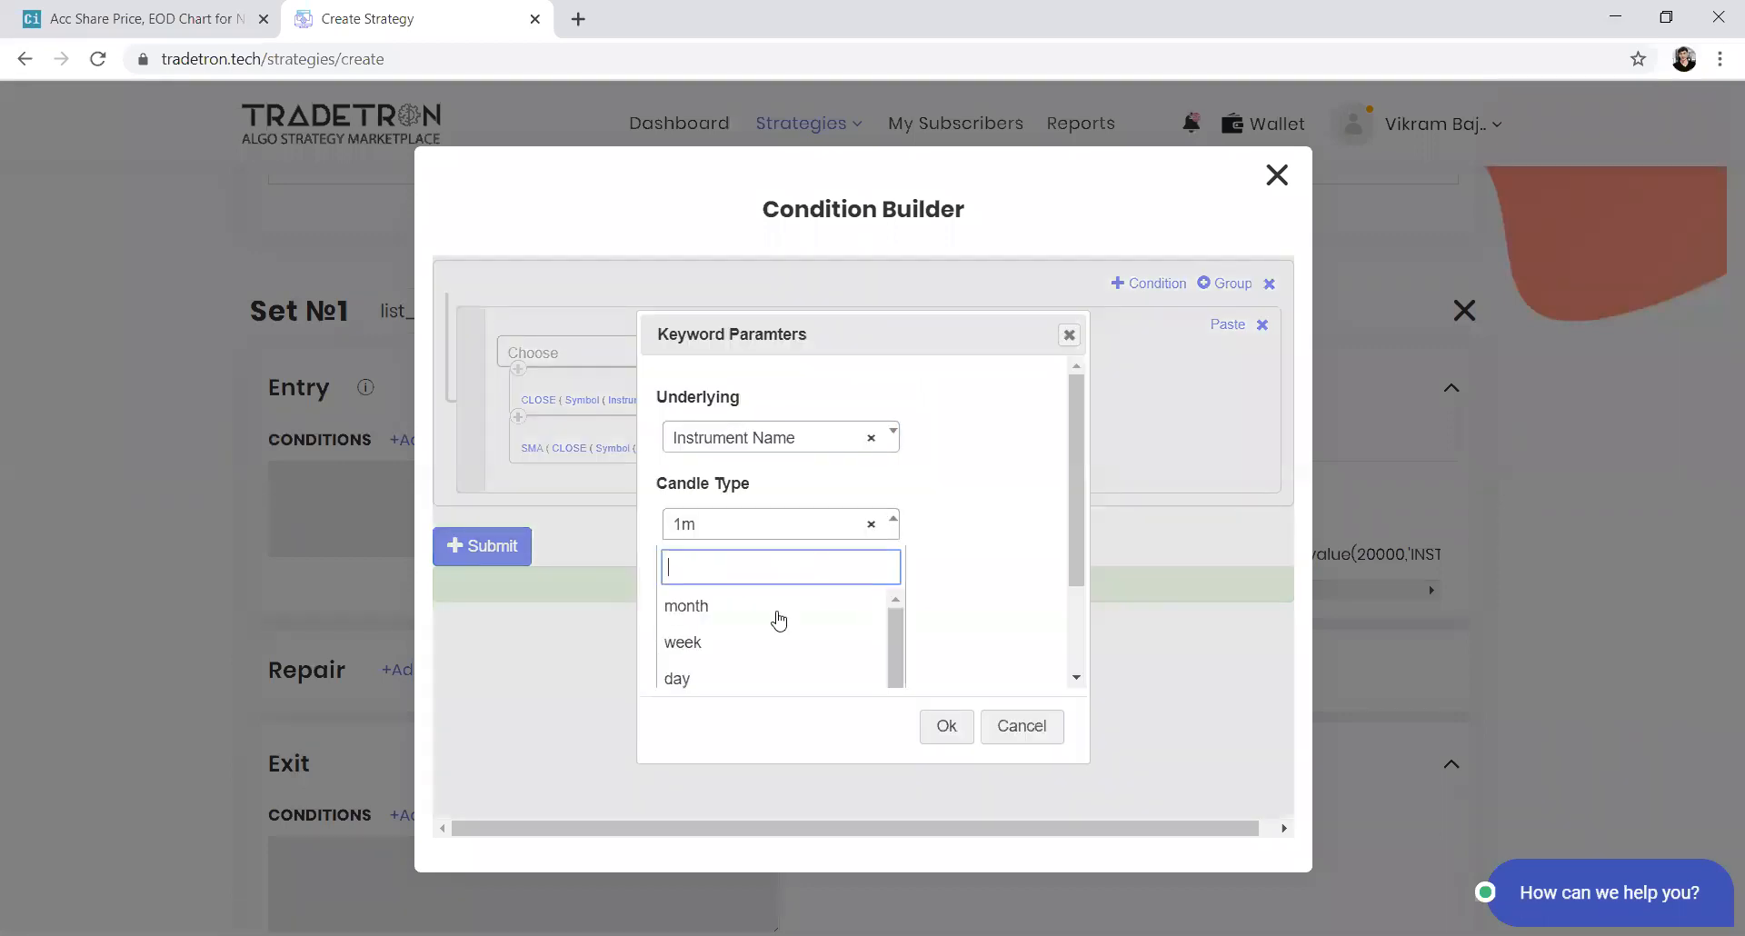
pyautogui.click(777, 607)
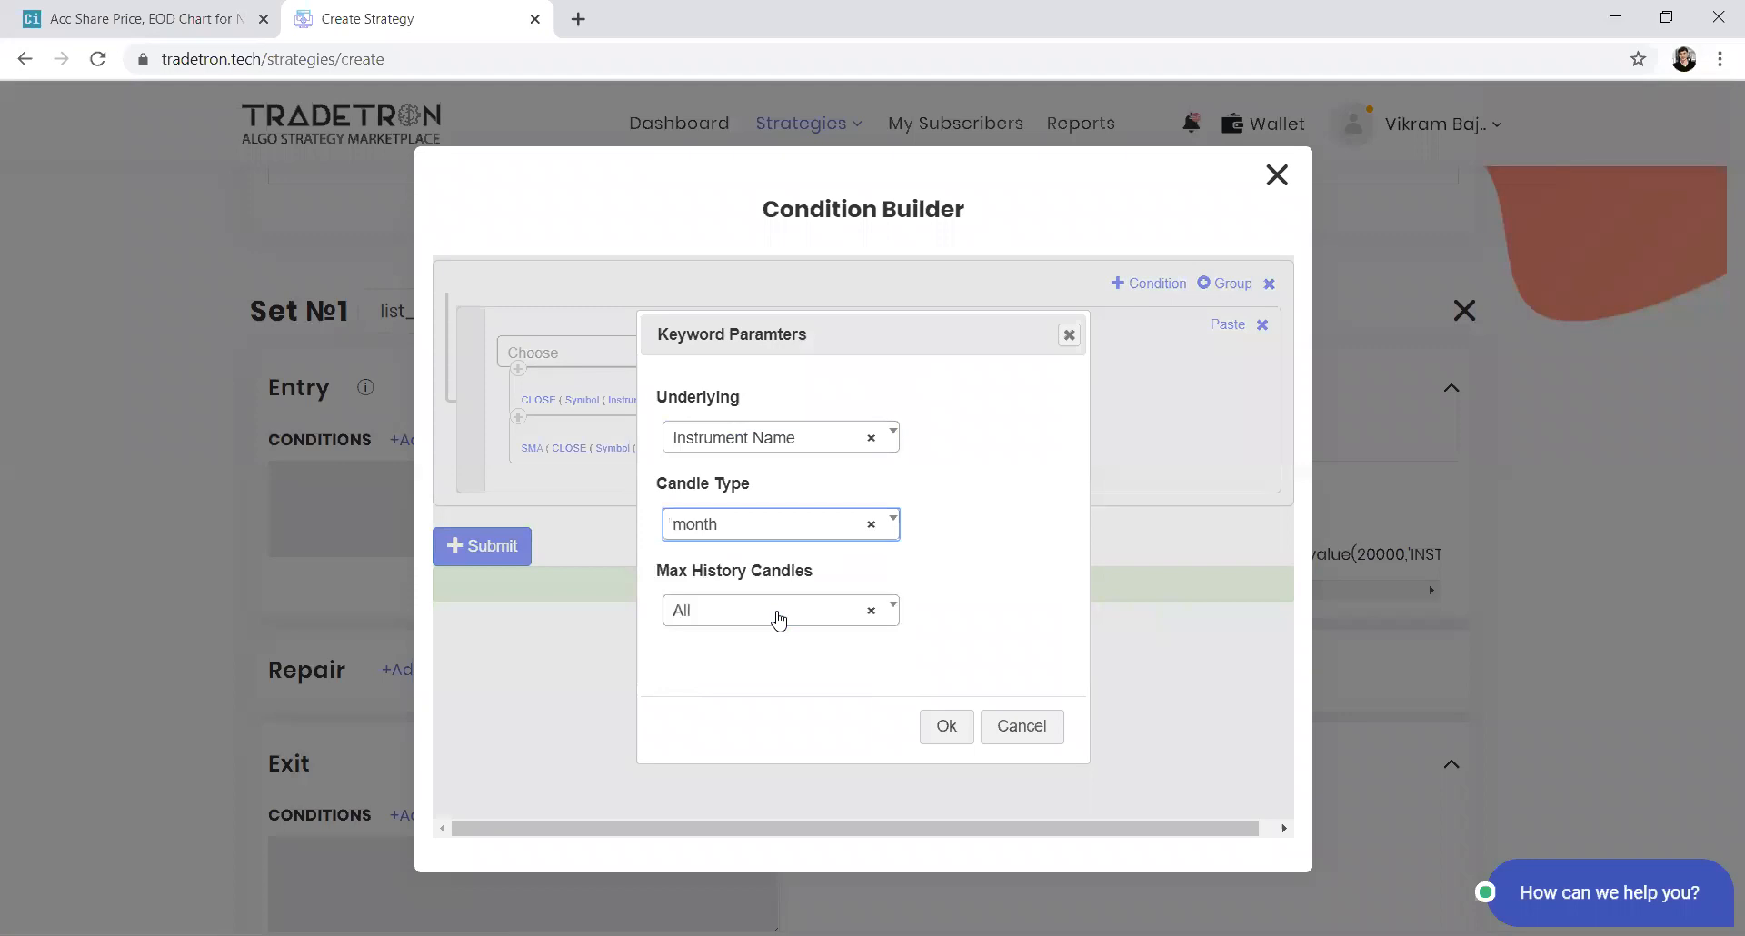
pyautogui.click(777, 542)
pyautogui.write('5')
pyautogui.press('Return')
pyautogui.click(929, 727)
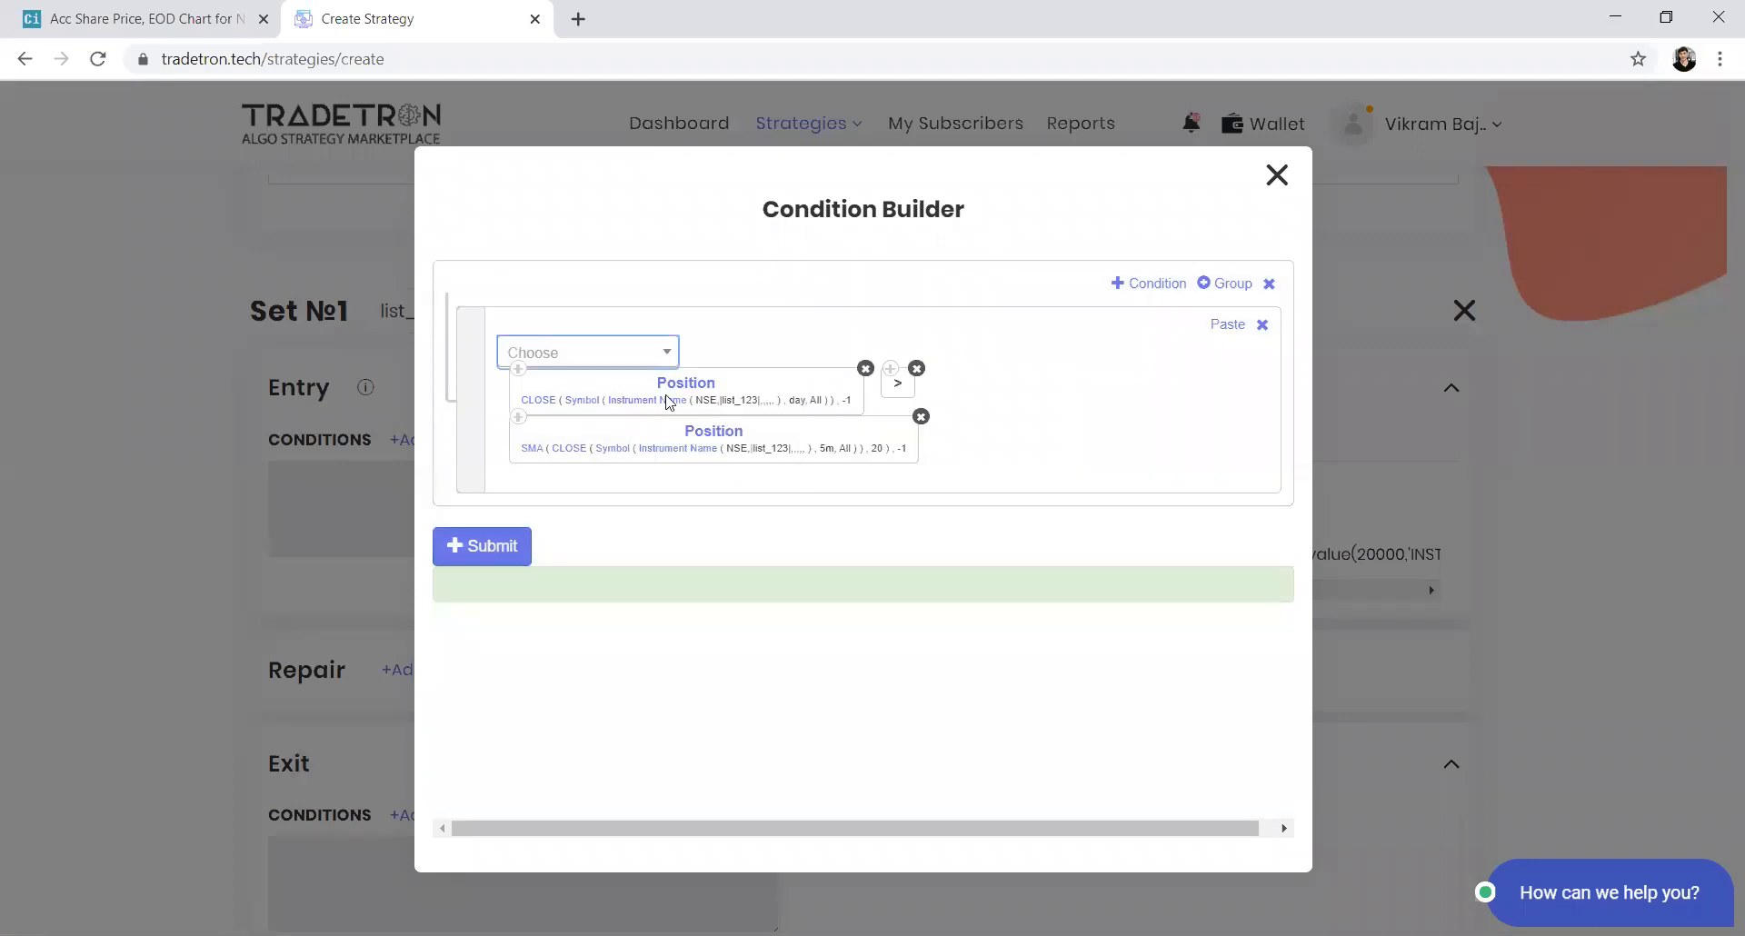
# Set the CLOSE keyword's candle type to 5m as well
pyautogui.click(599, 408)
pyautogui.click(779, 524)
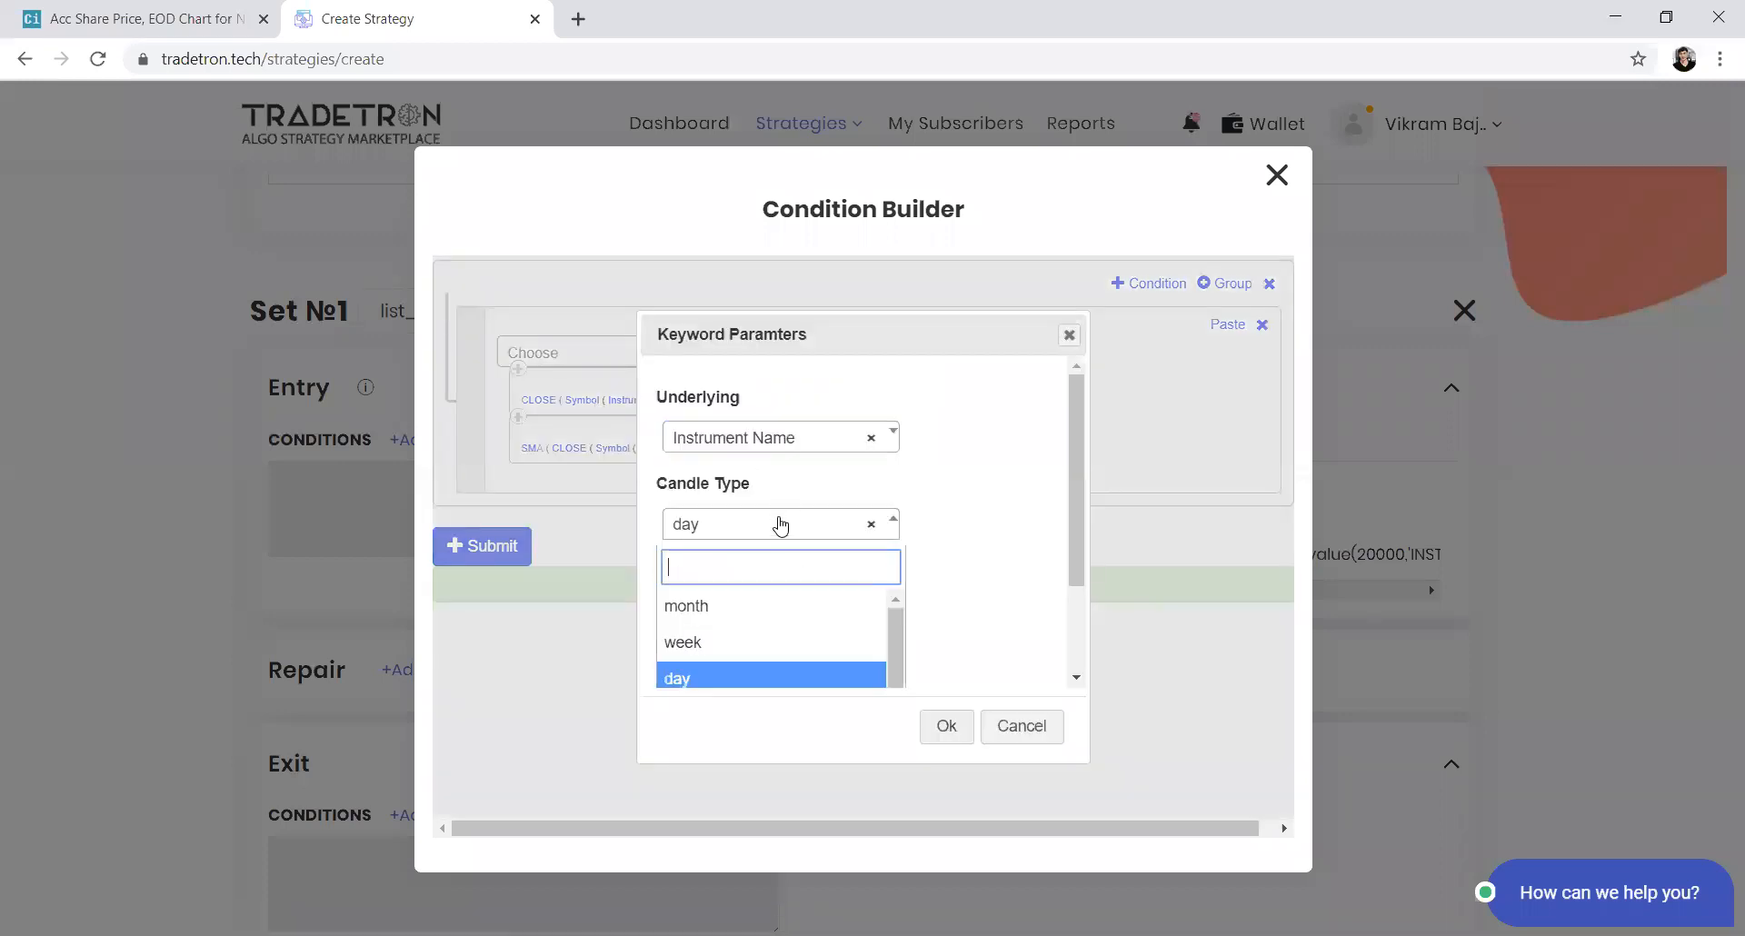
pyautogui.write('5m')
pyautogui.press('Return')
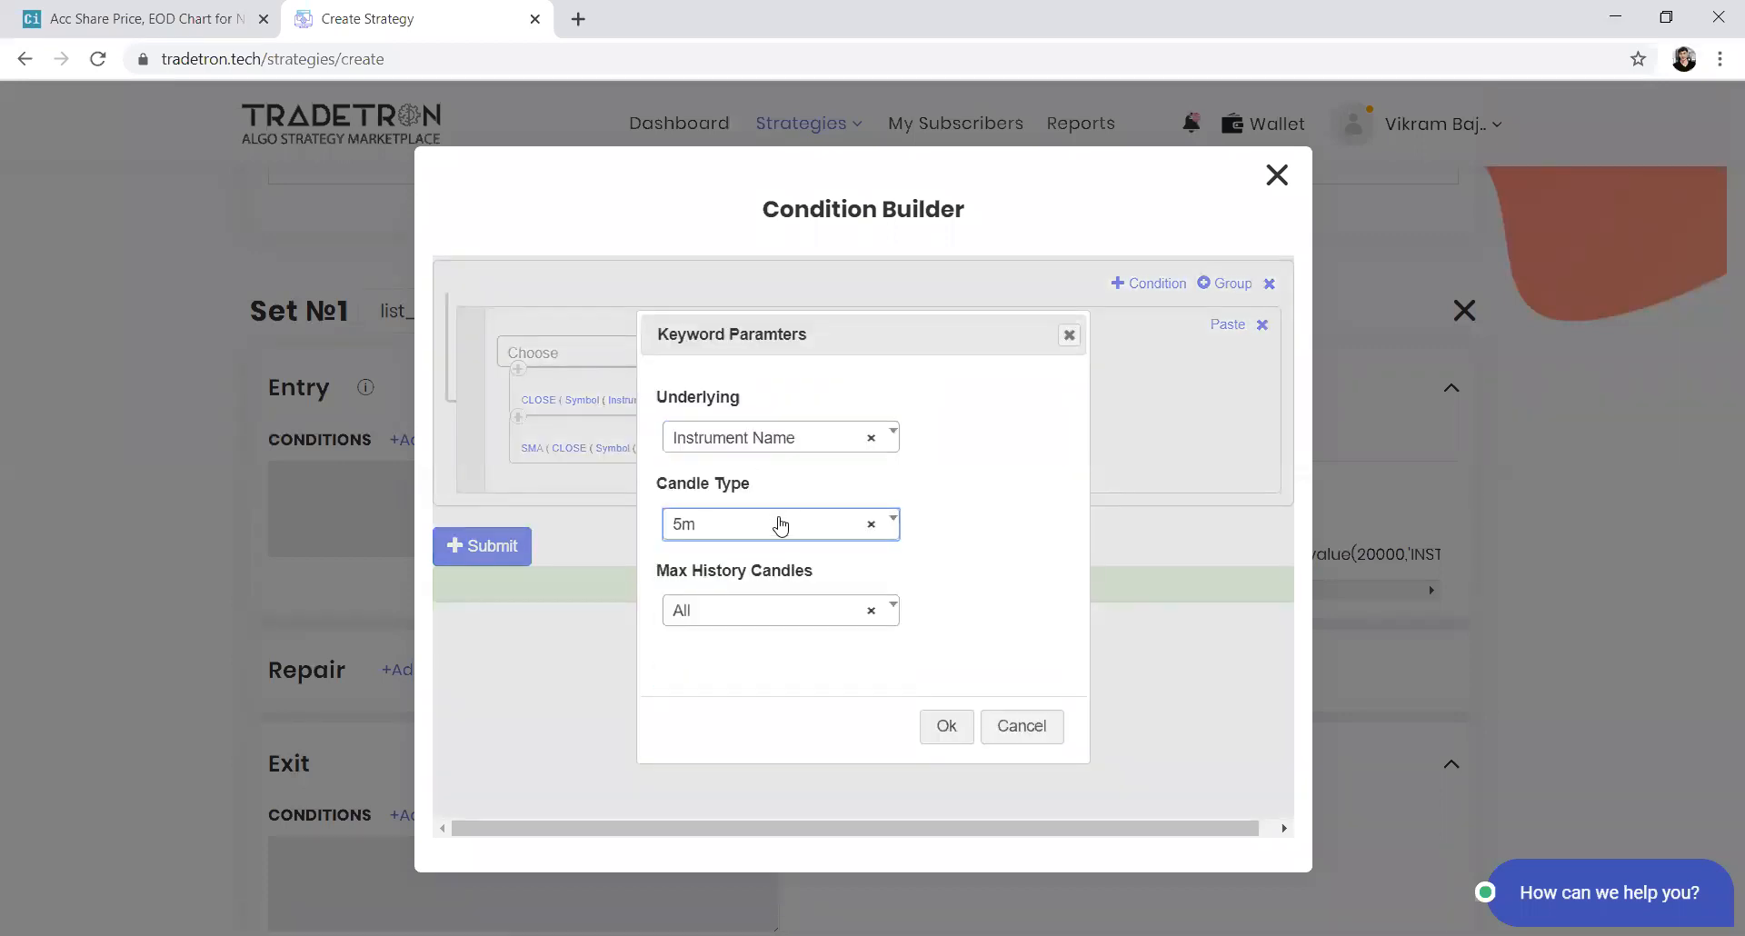
pyautogui.click(959, 727)
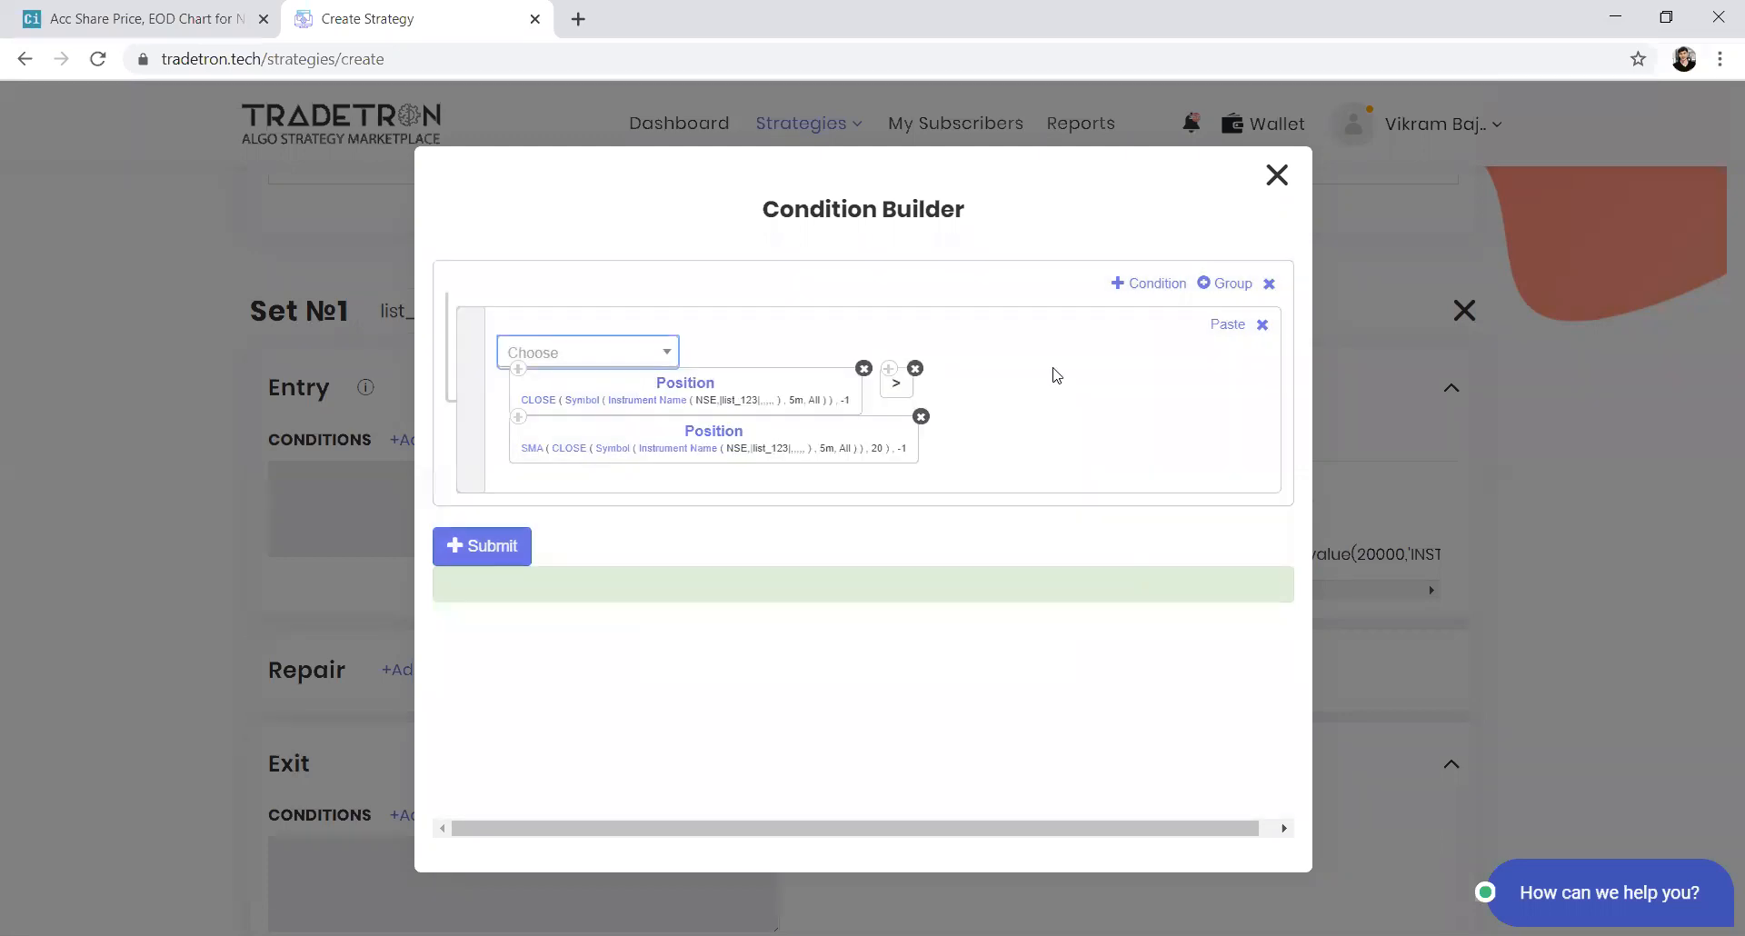
# Add three more condition rows to the entry's AND group
pyautogui.click(1177, 292)
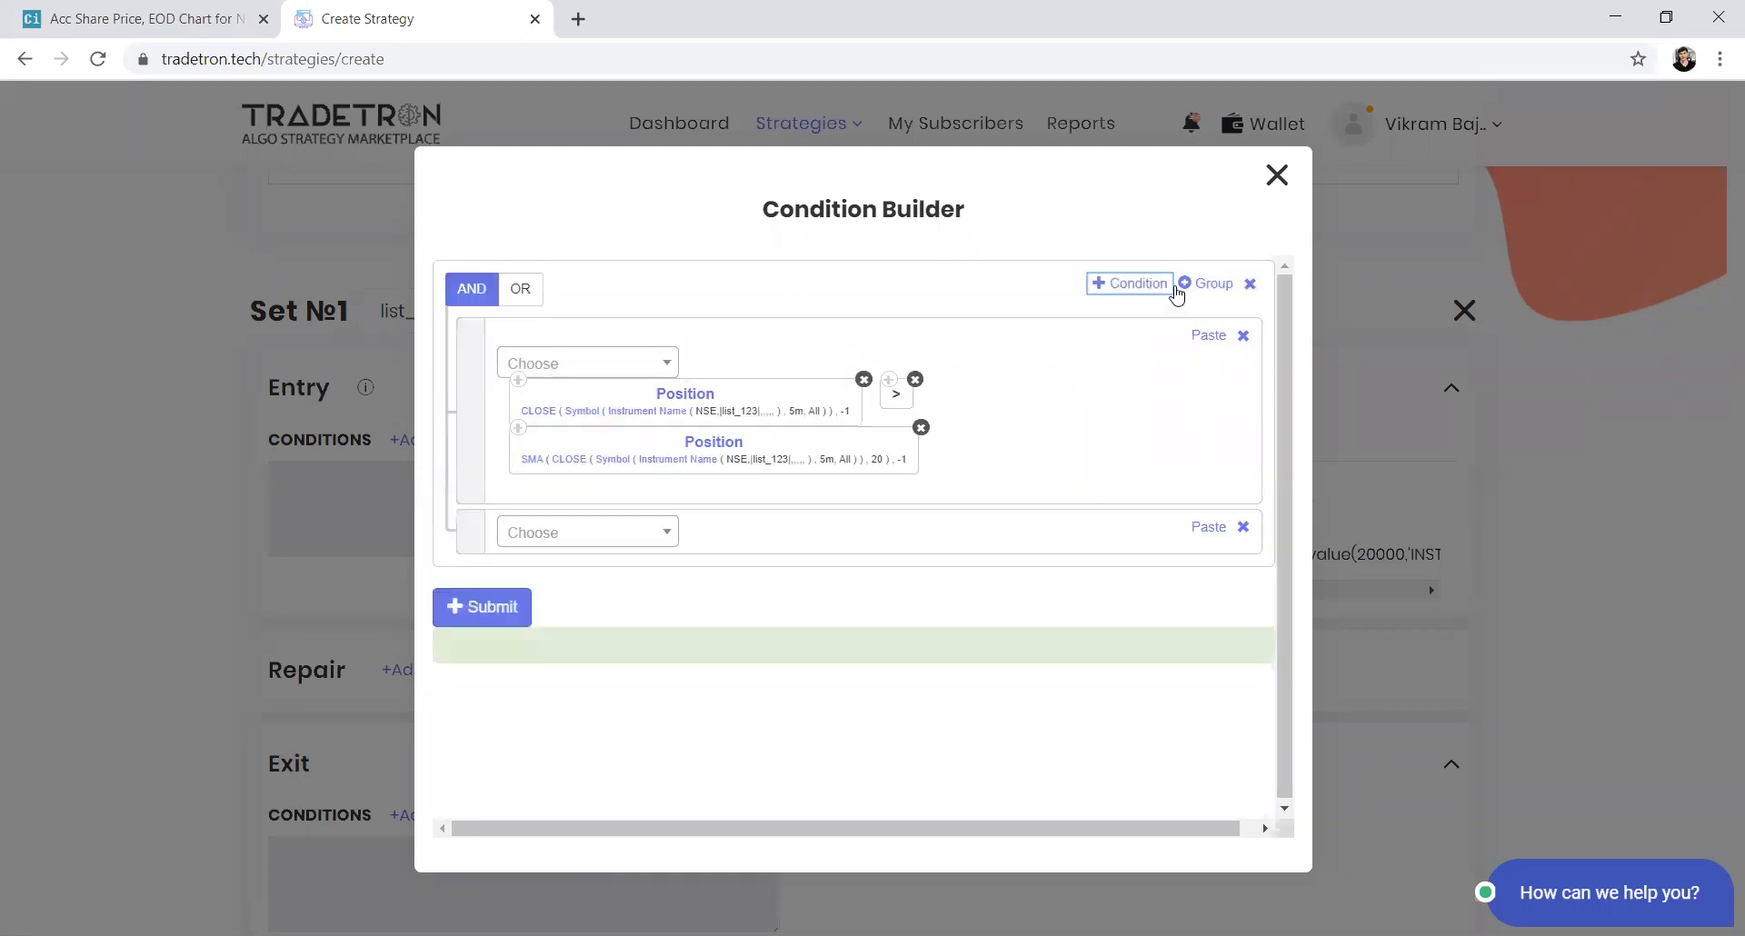
pyautogui.click(1152, 296)
pyautogui.click(1152, 296)
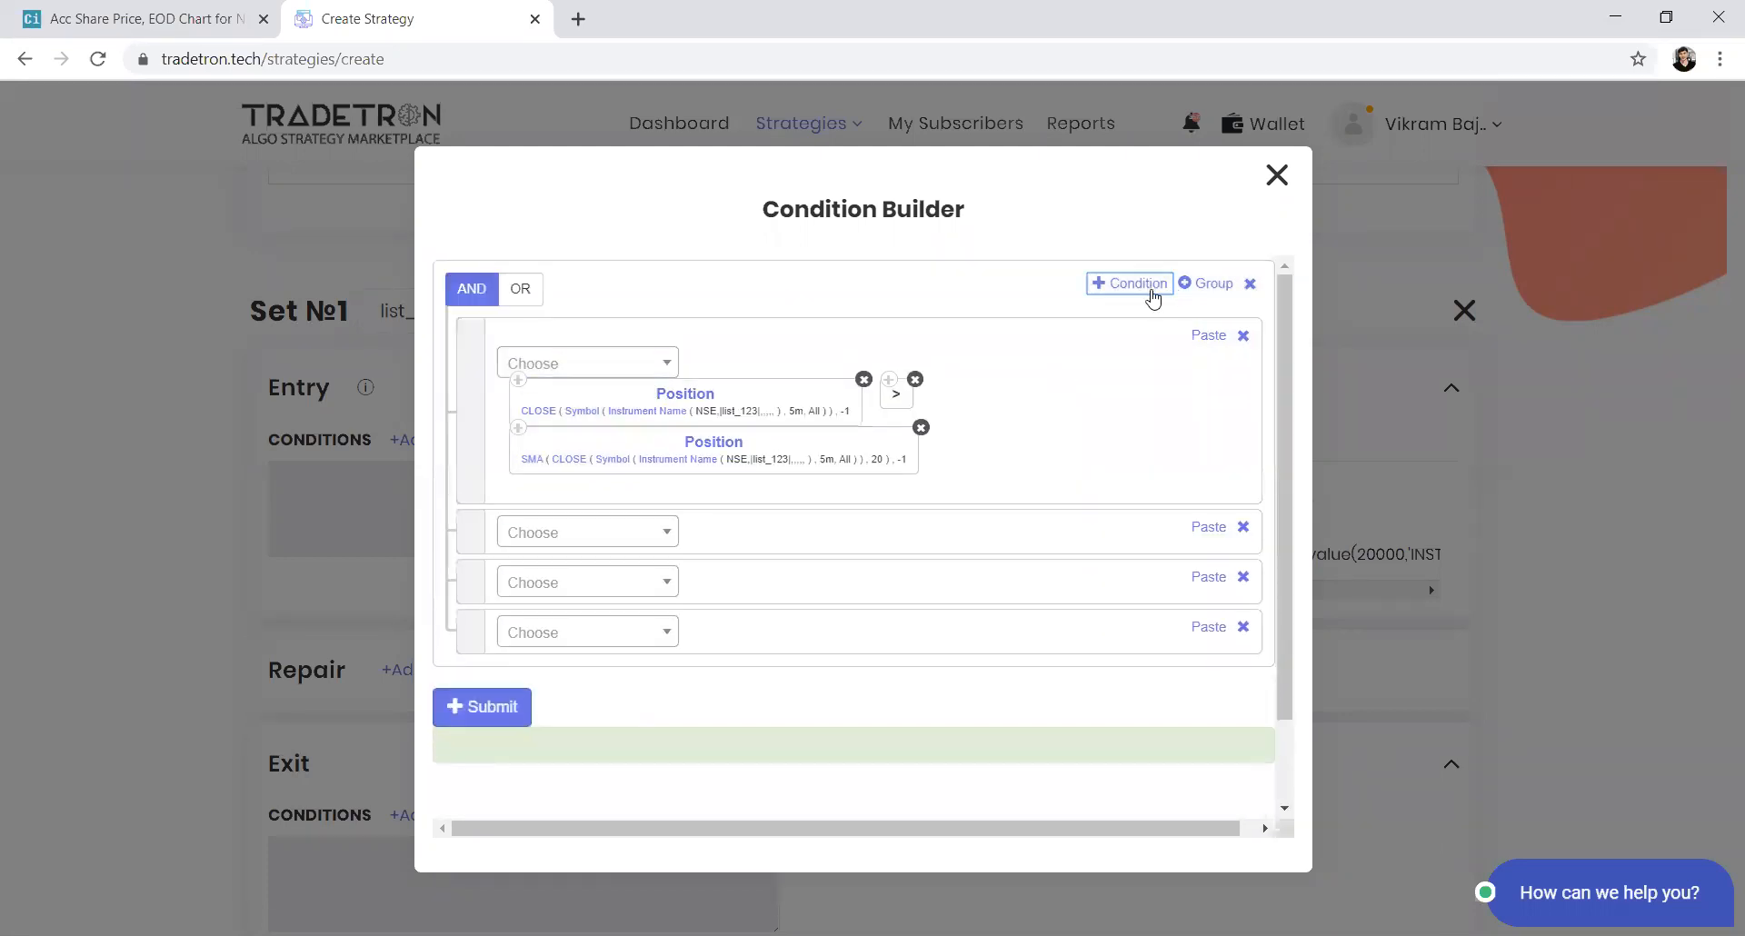
# Build the second condition as Time on NSE greater than Number 1100
pyautogui.click(583, 543)
pyautogui.write('time')
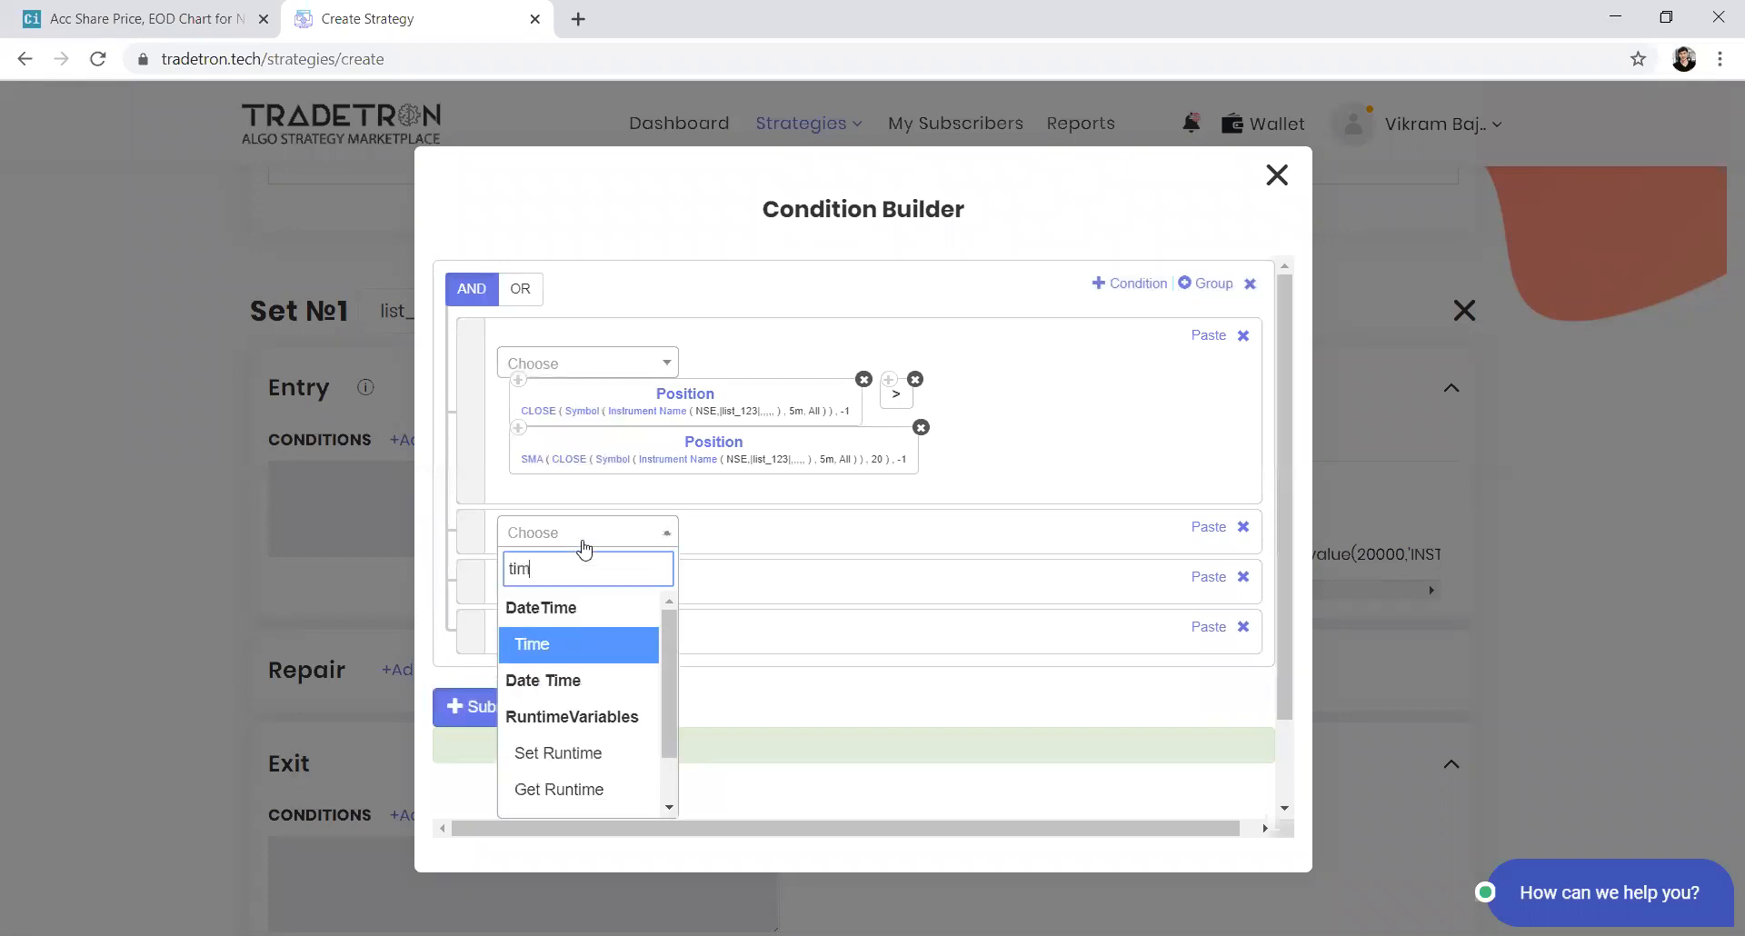
pyautogui.press('Return')
pyautogui.press('Tab')
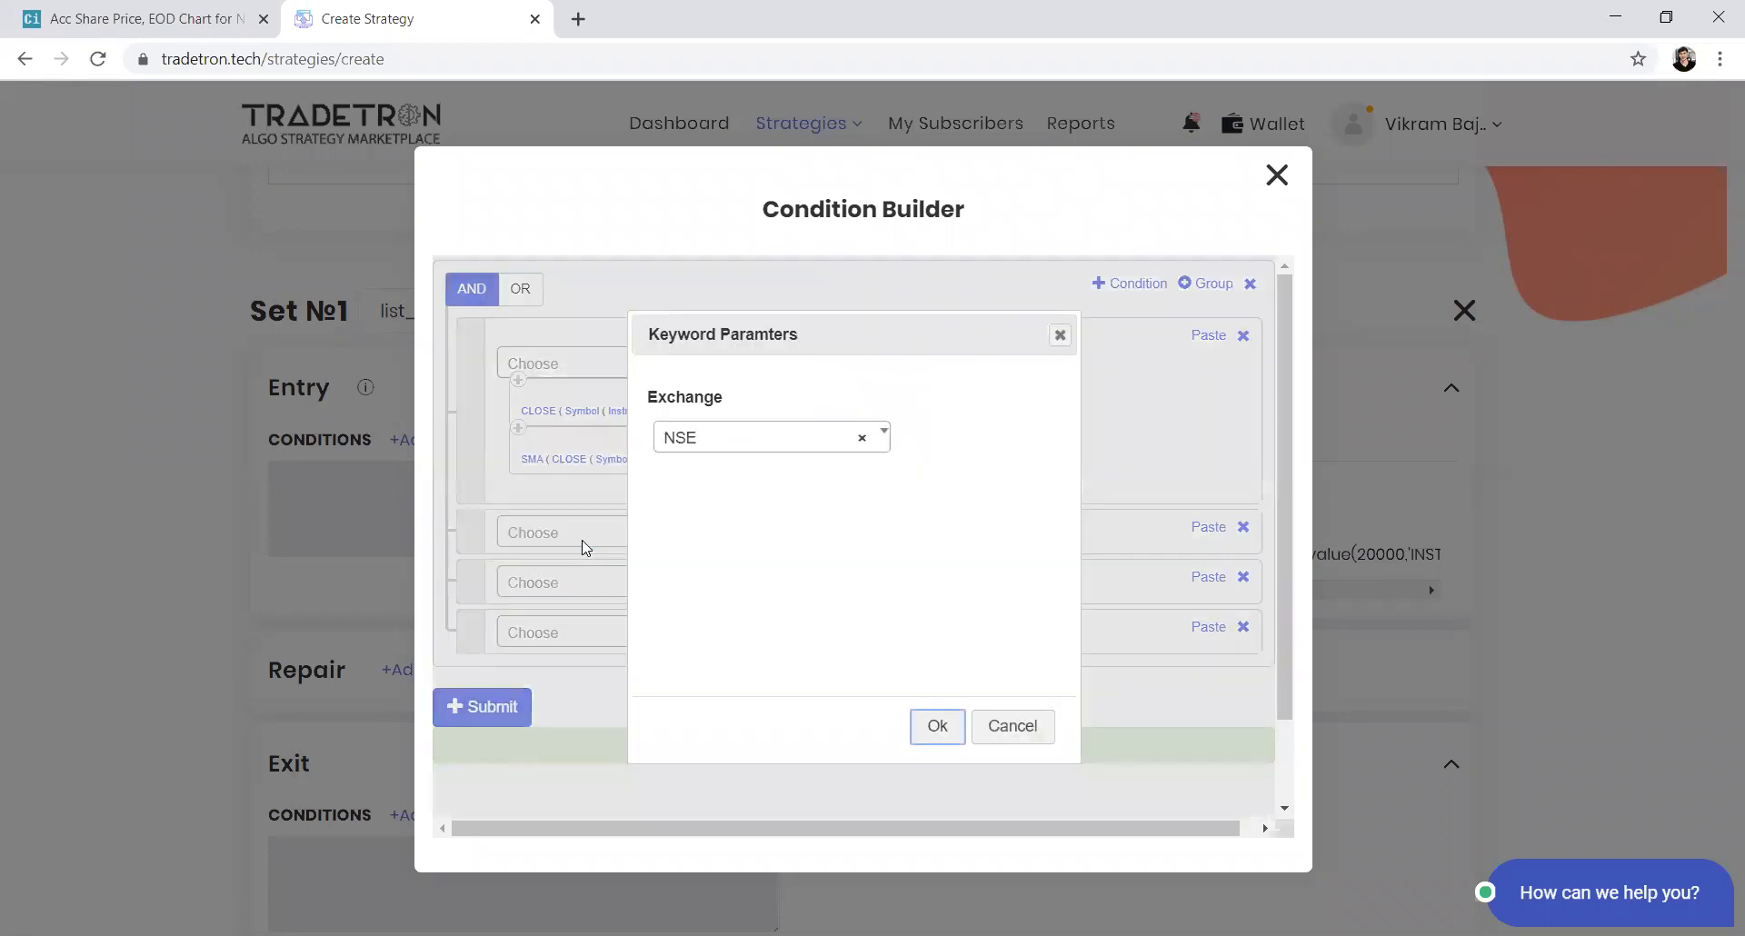
pyautogui.press('Return')
pyautogui.write('number')
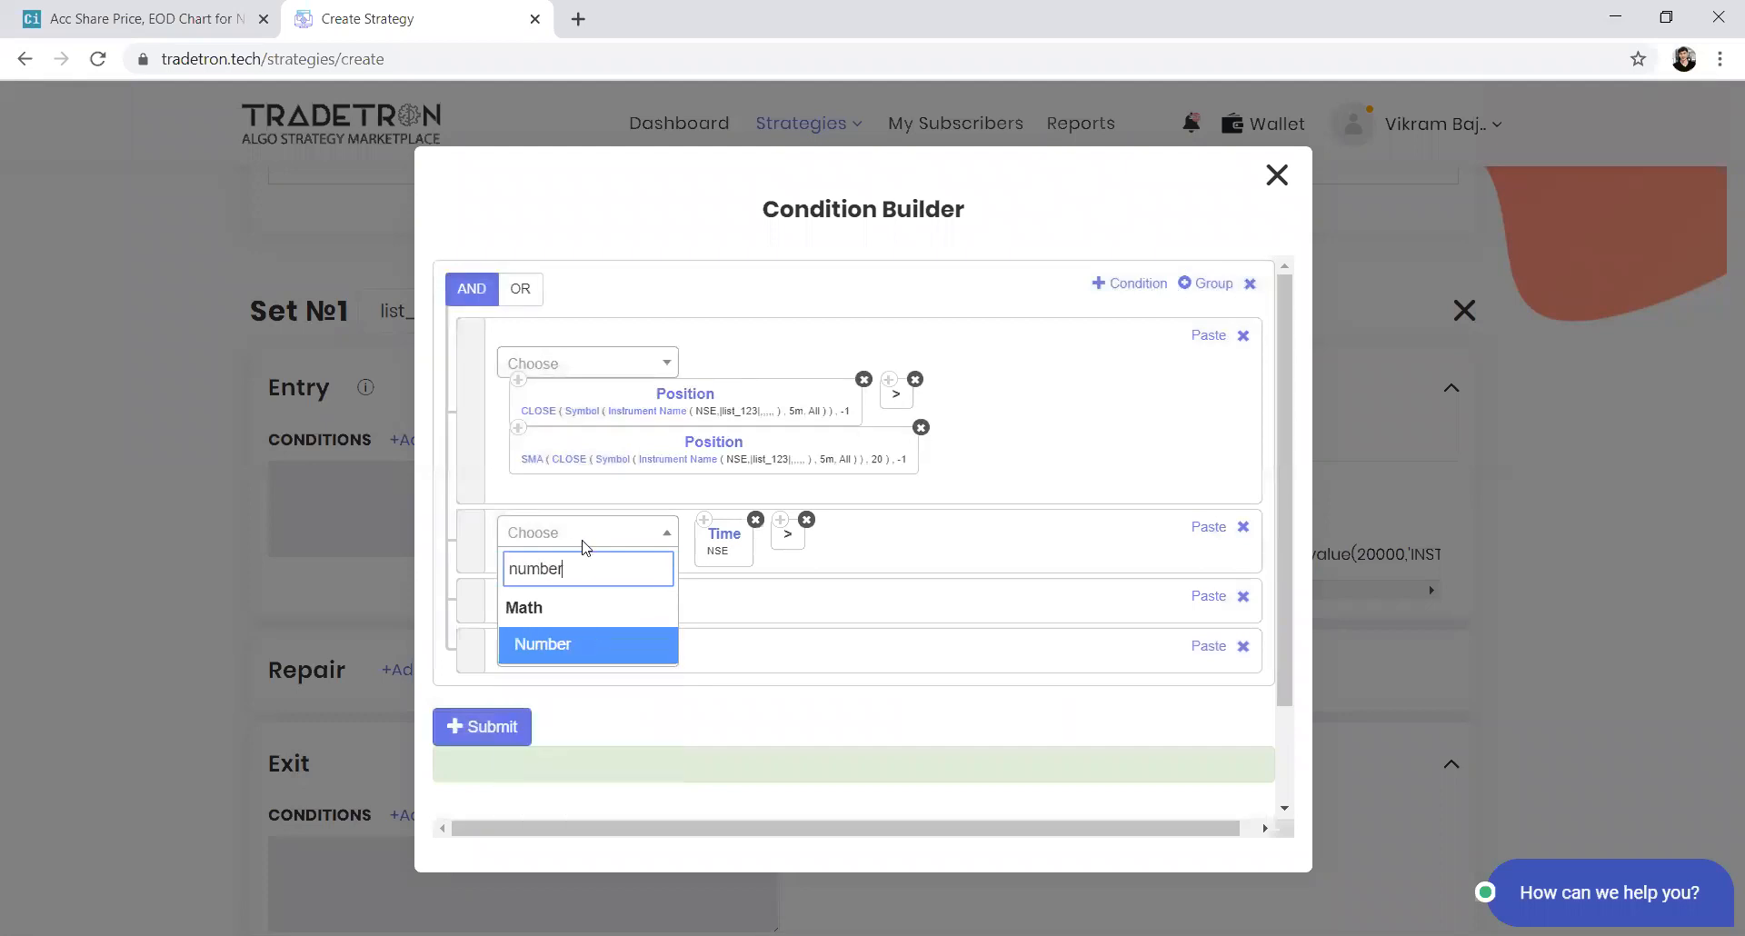
pyautogui.press('Return')
pyautogui.write('1100')
pyautogui.press('Tab')
pyautogui.press('Return')
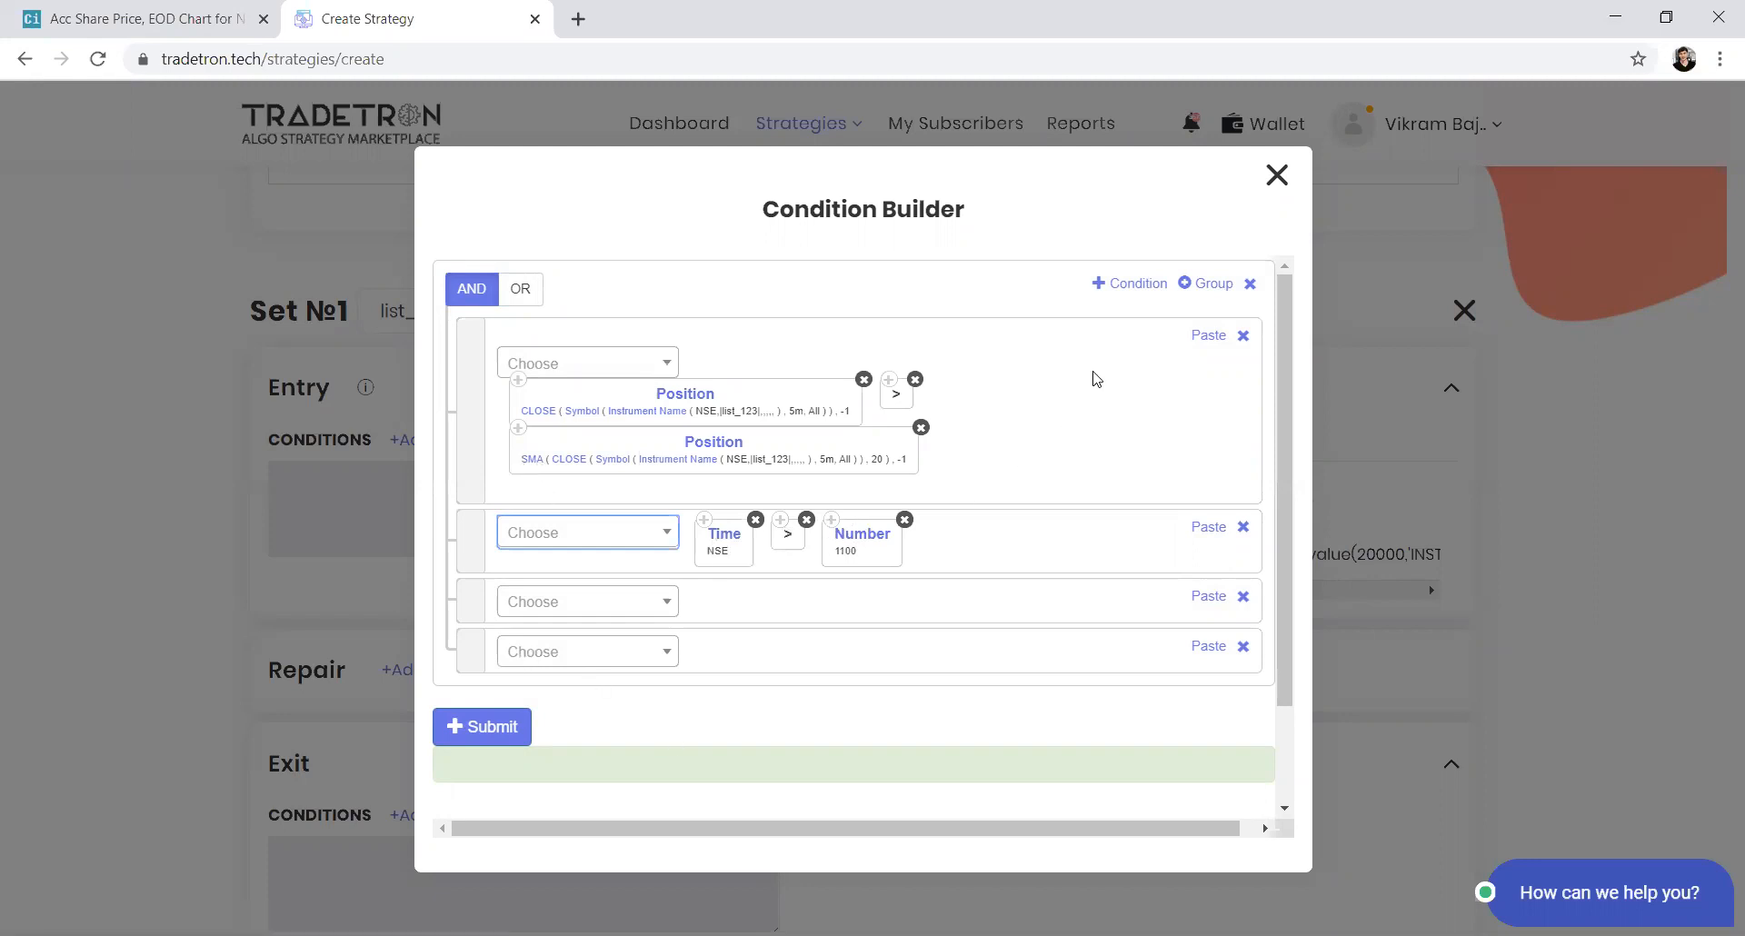
# Add a nested group with additional condition rows and switch that group to OR
pyautogui.click(1206, 282)
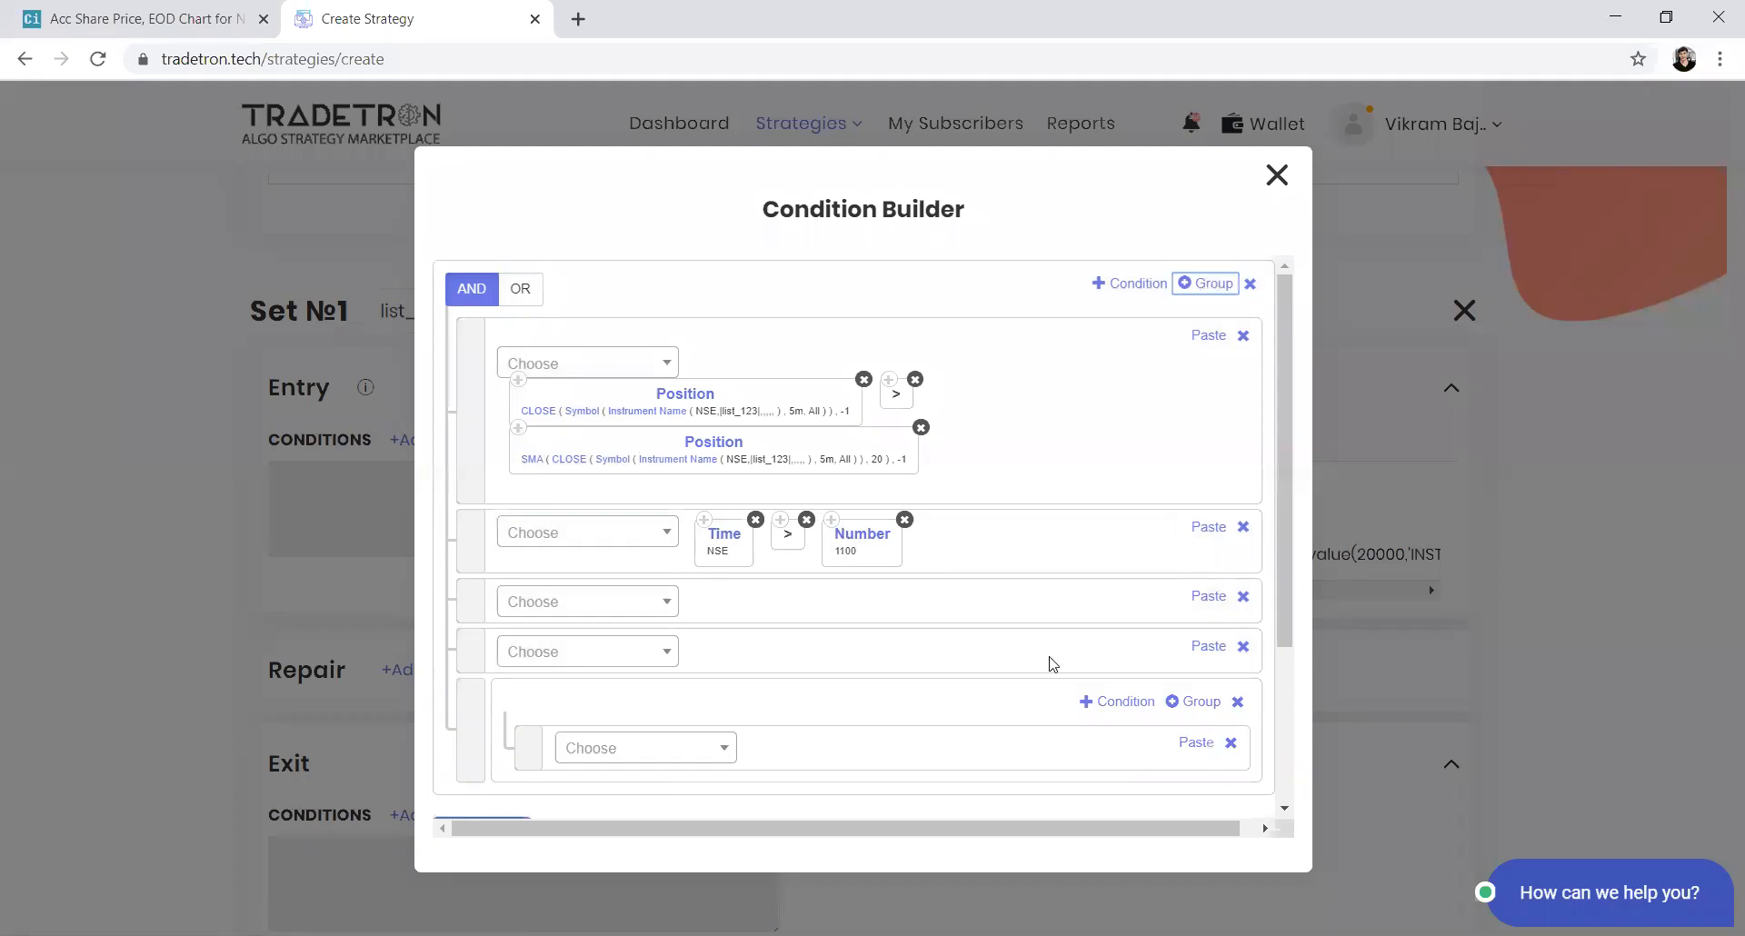
pyautogui.click(1118, 704)
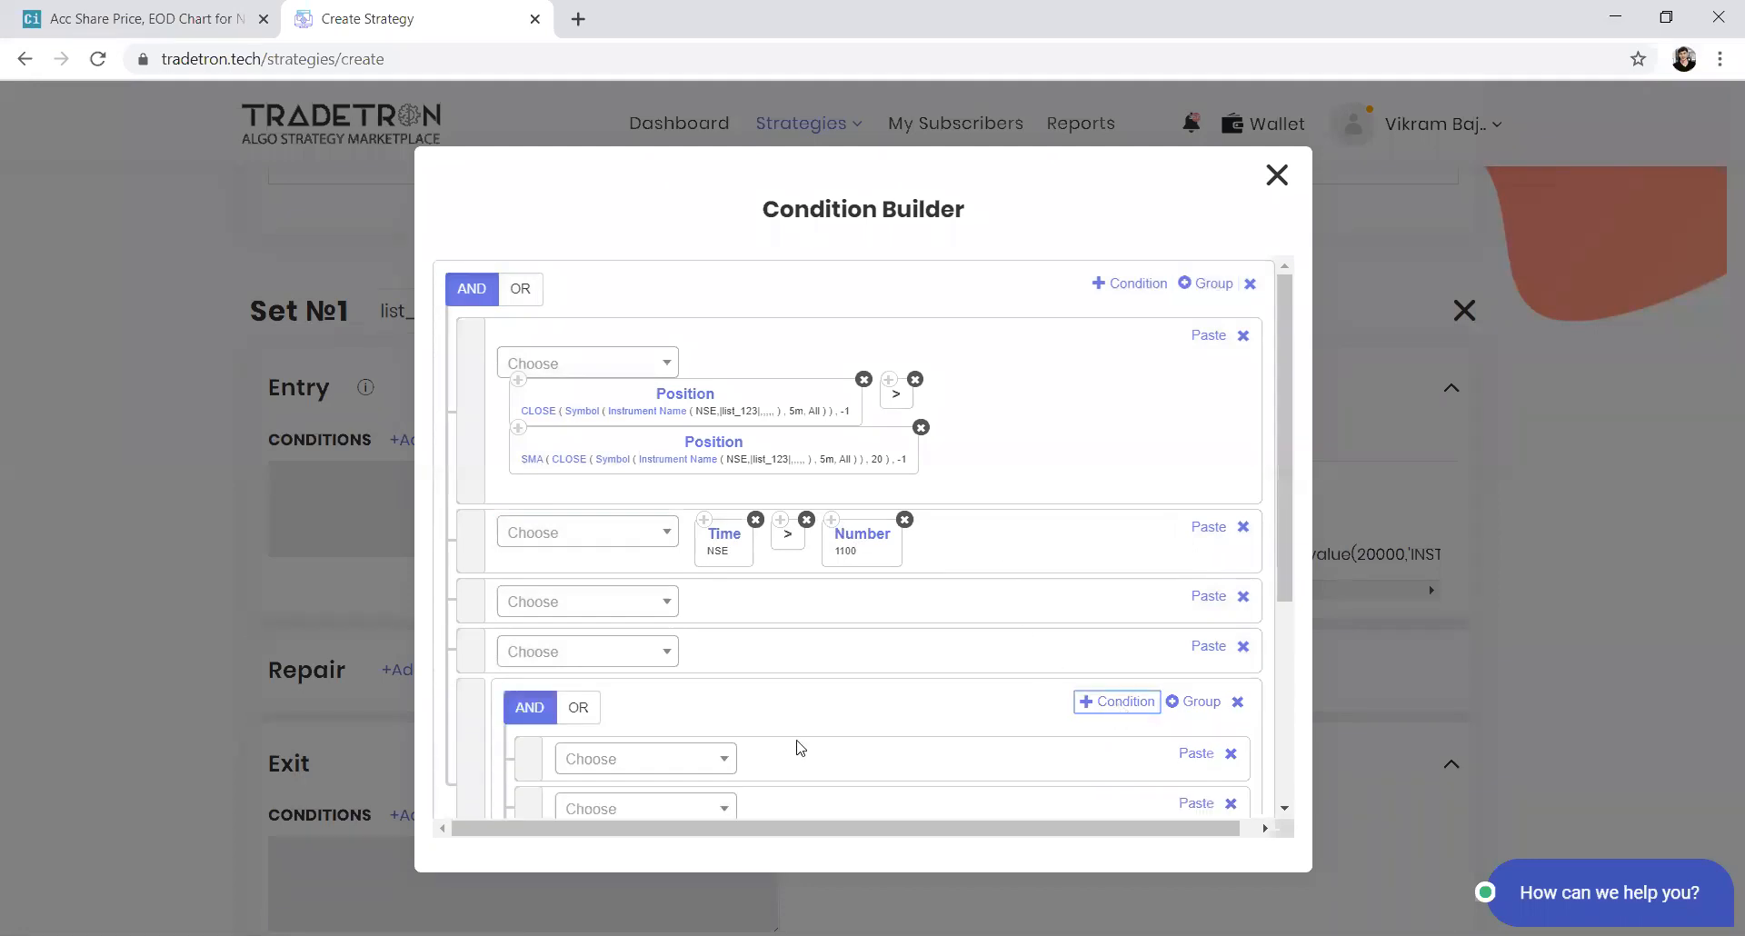
pyautogui.scroll(-3, 816, 742)
pyautogui.click(577, 553)
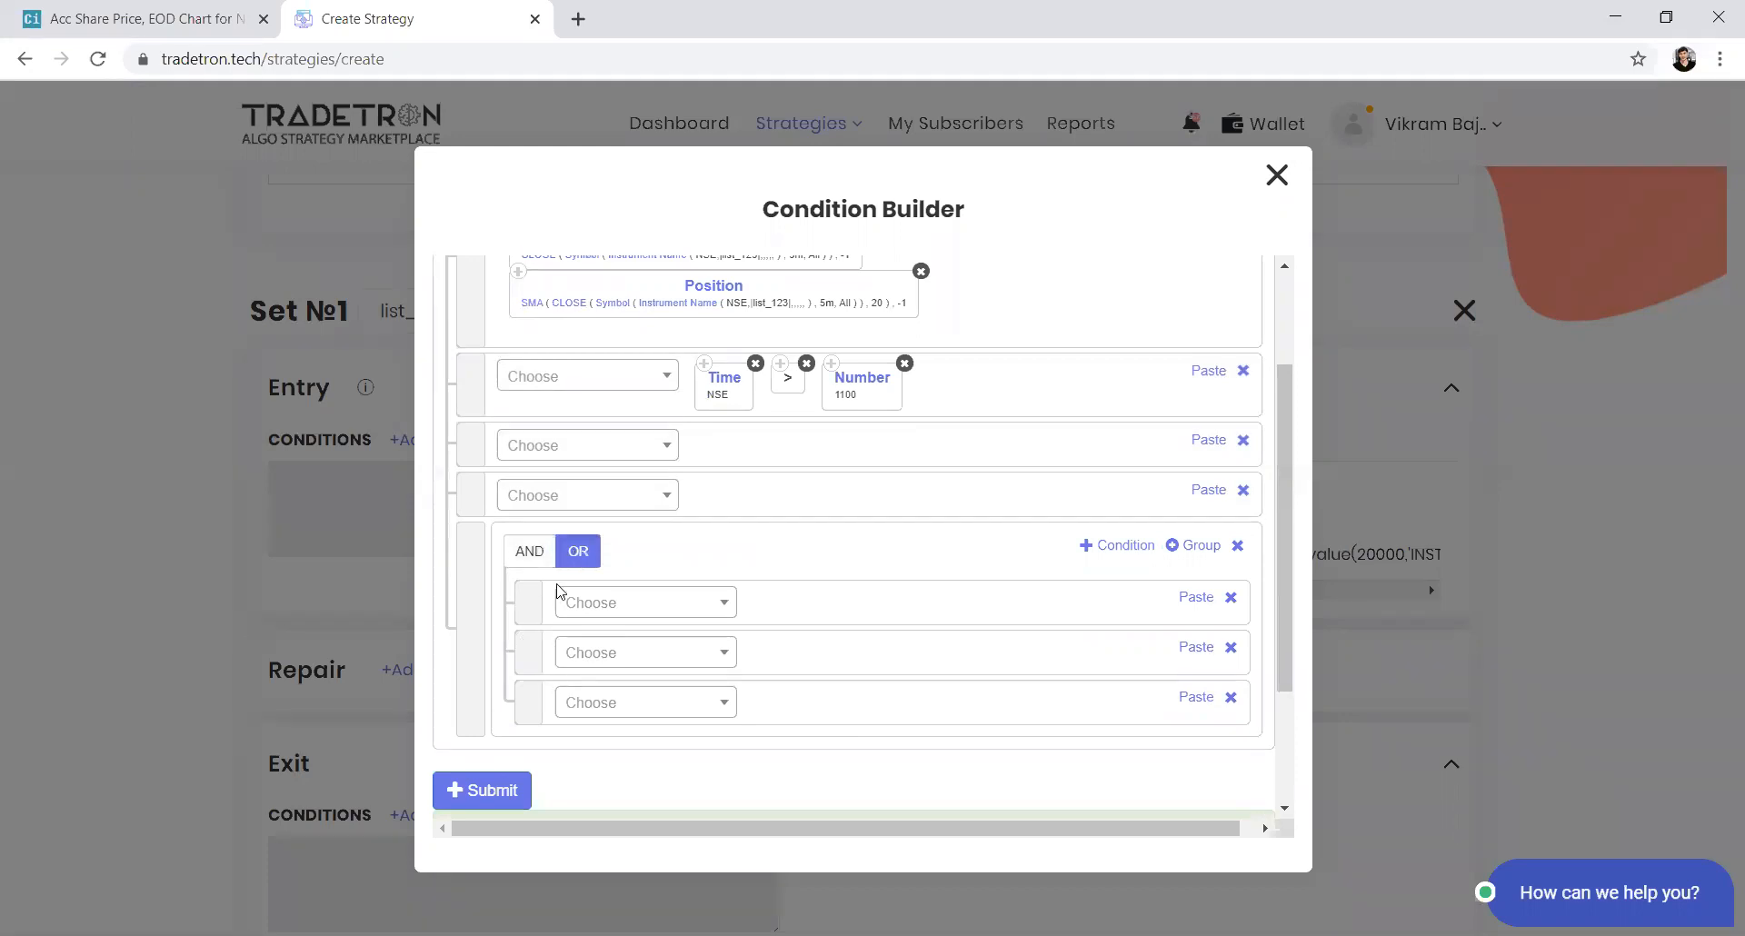
pyautogui.scroll(2, 559, 592)
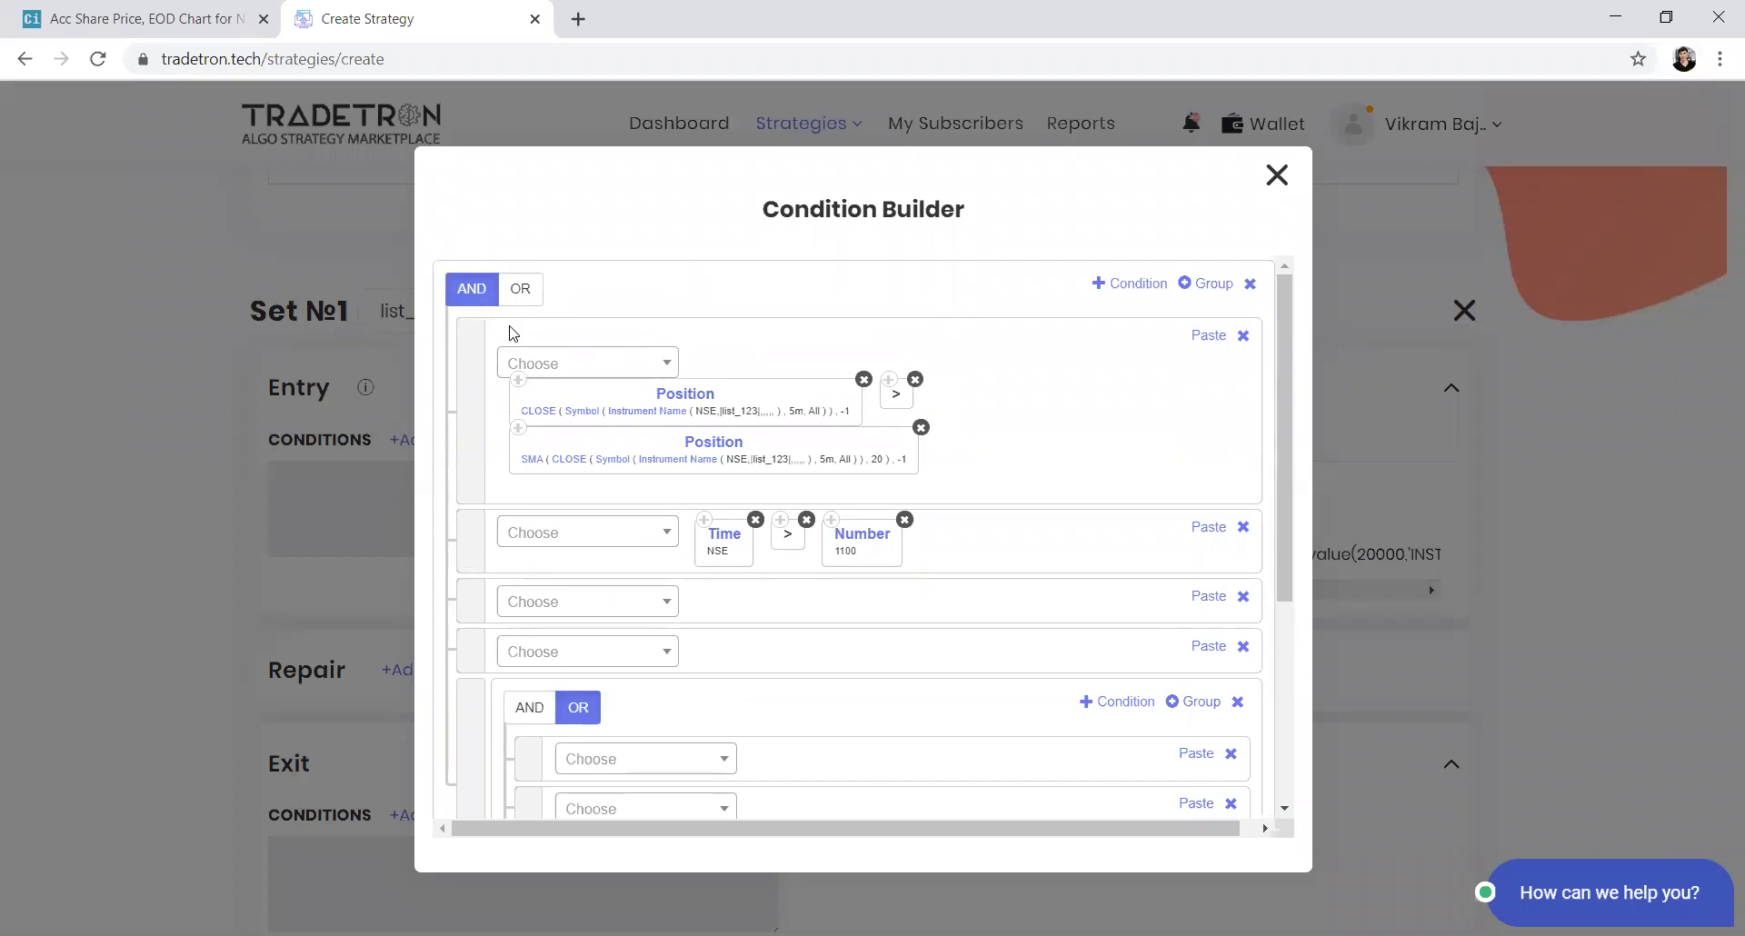
# Remove the nested OR group, the empty condition rows and the Time condition from the entry builder
pyautogui.moveTo(485, 664); pyautogui.dragTo(477, 586)
pyautogui.click(1237, 701)
pyautogui.click(1242, 646)
pyautogui.click(1242, 596)
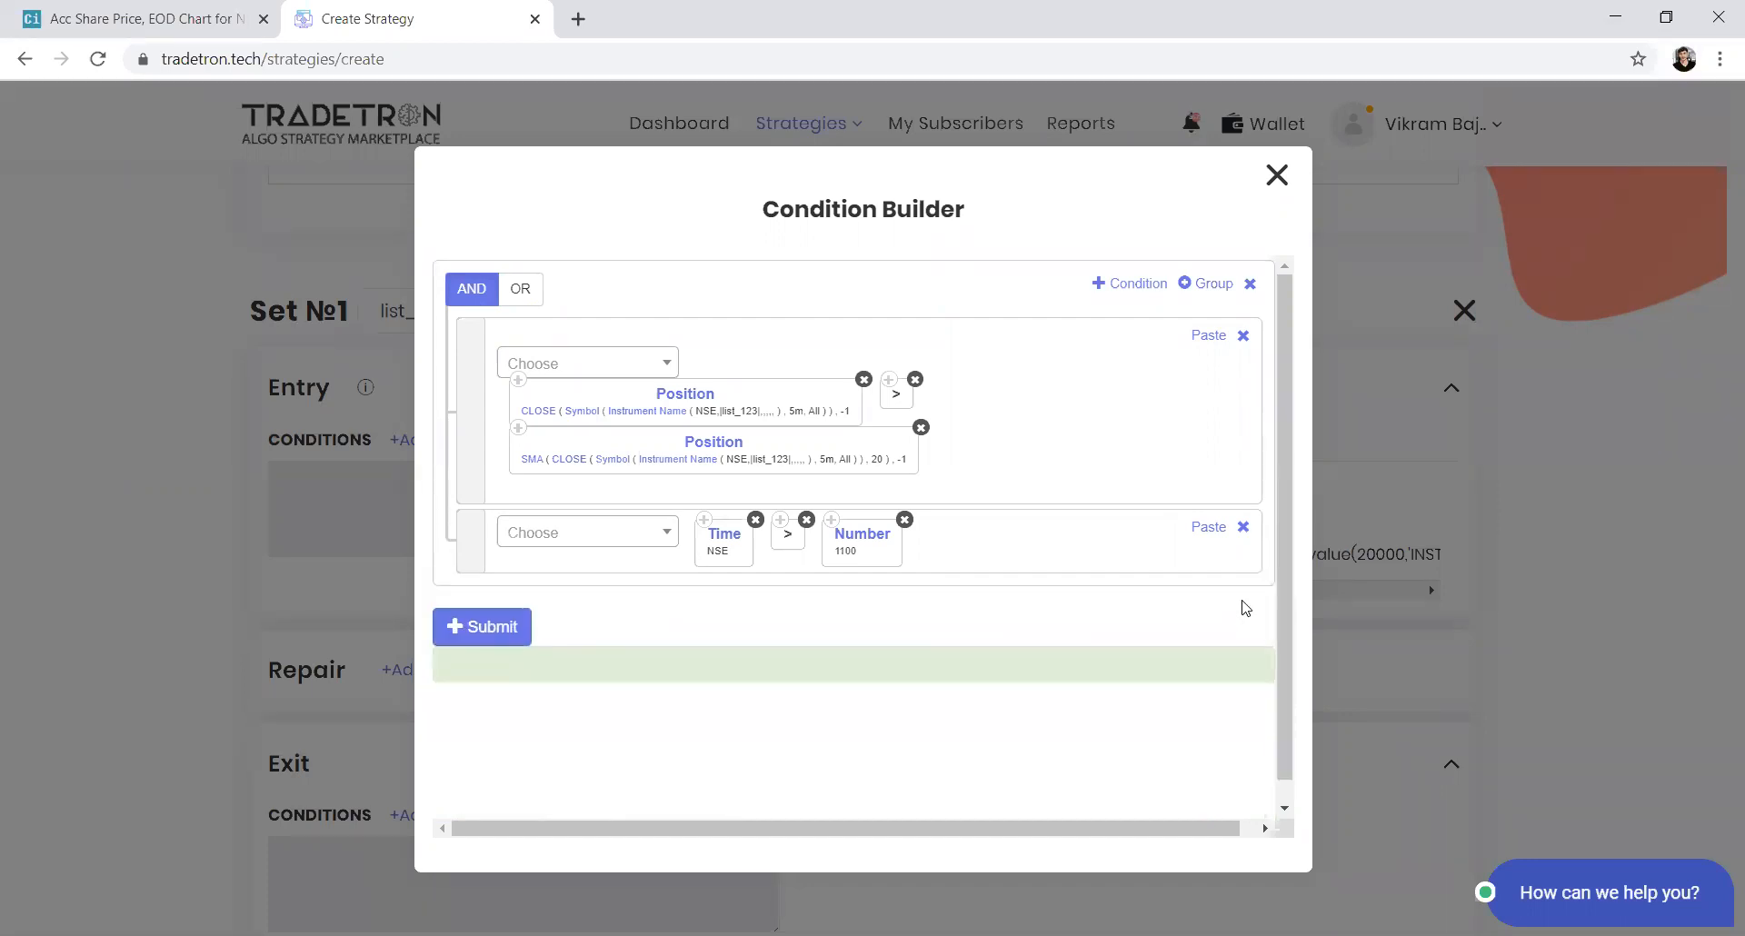
pyautogui.click(1244, 530)
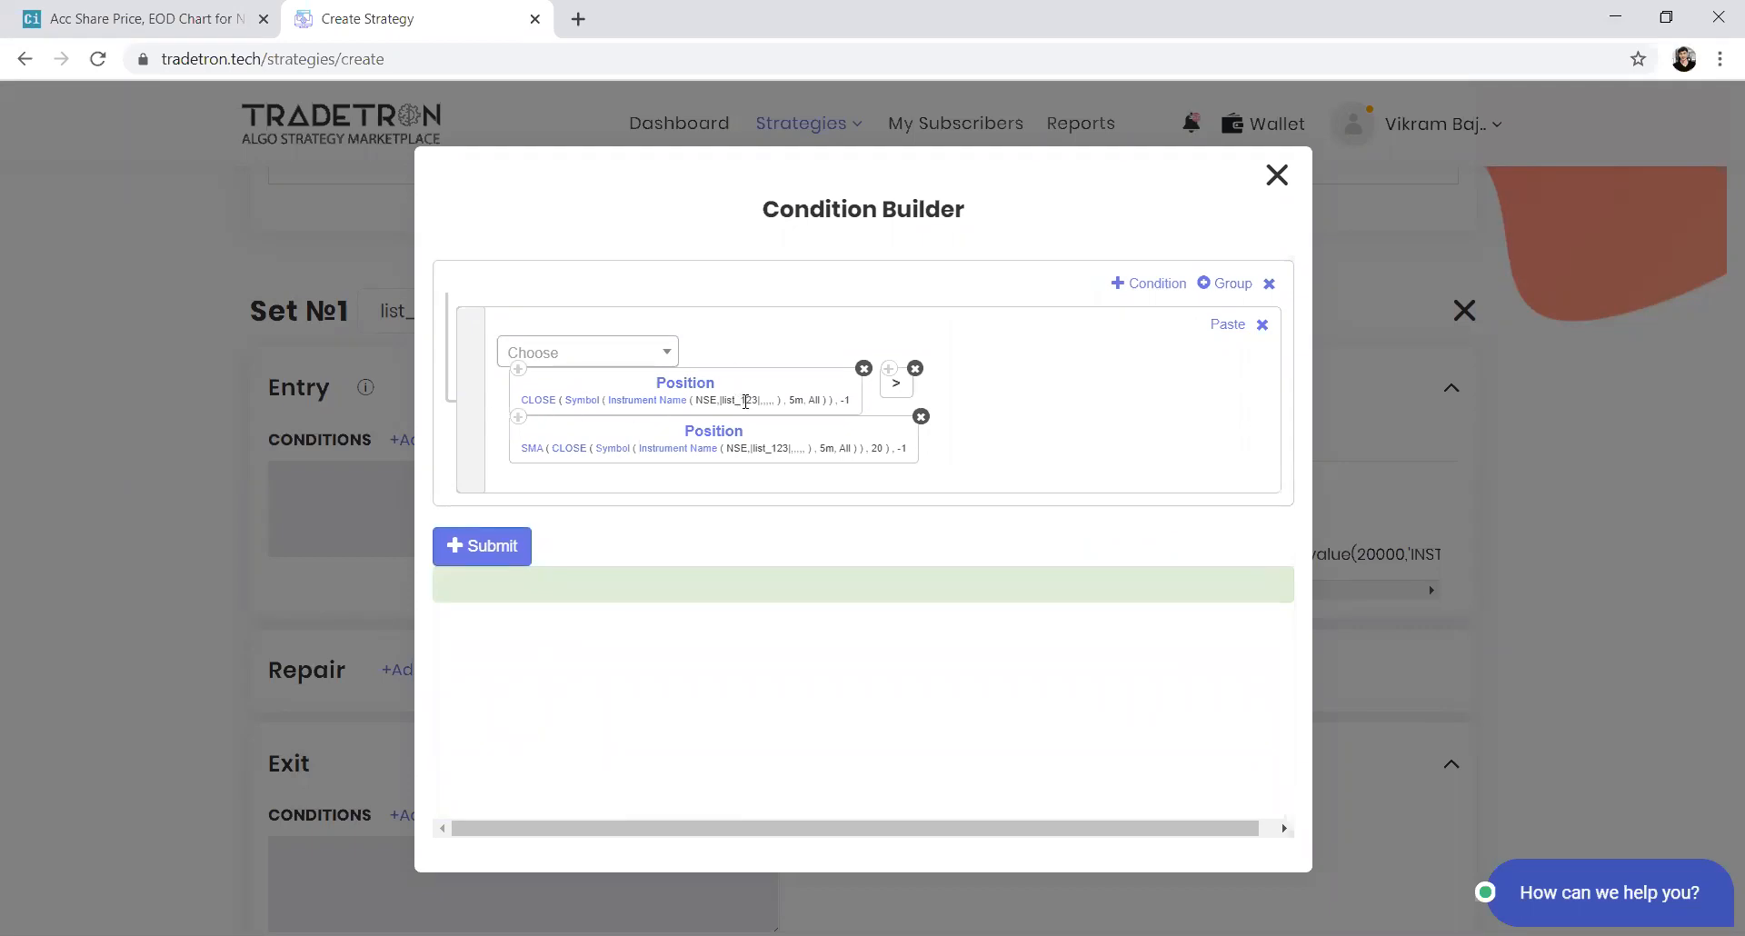
# Wrap the CLOSE keyword's symbol in Heikin Ashi by setting its Ohlc parameter to Heikin Ashi
pyautogui.click(538, 404)
pyautogui.click(713, 432)
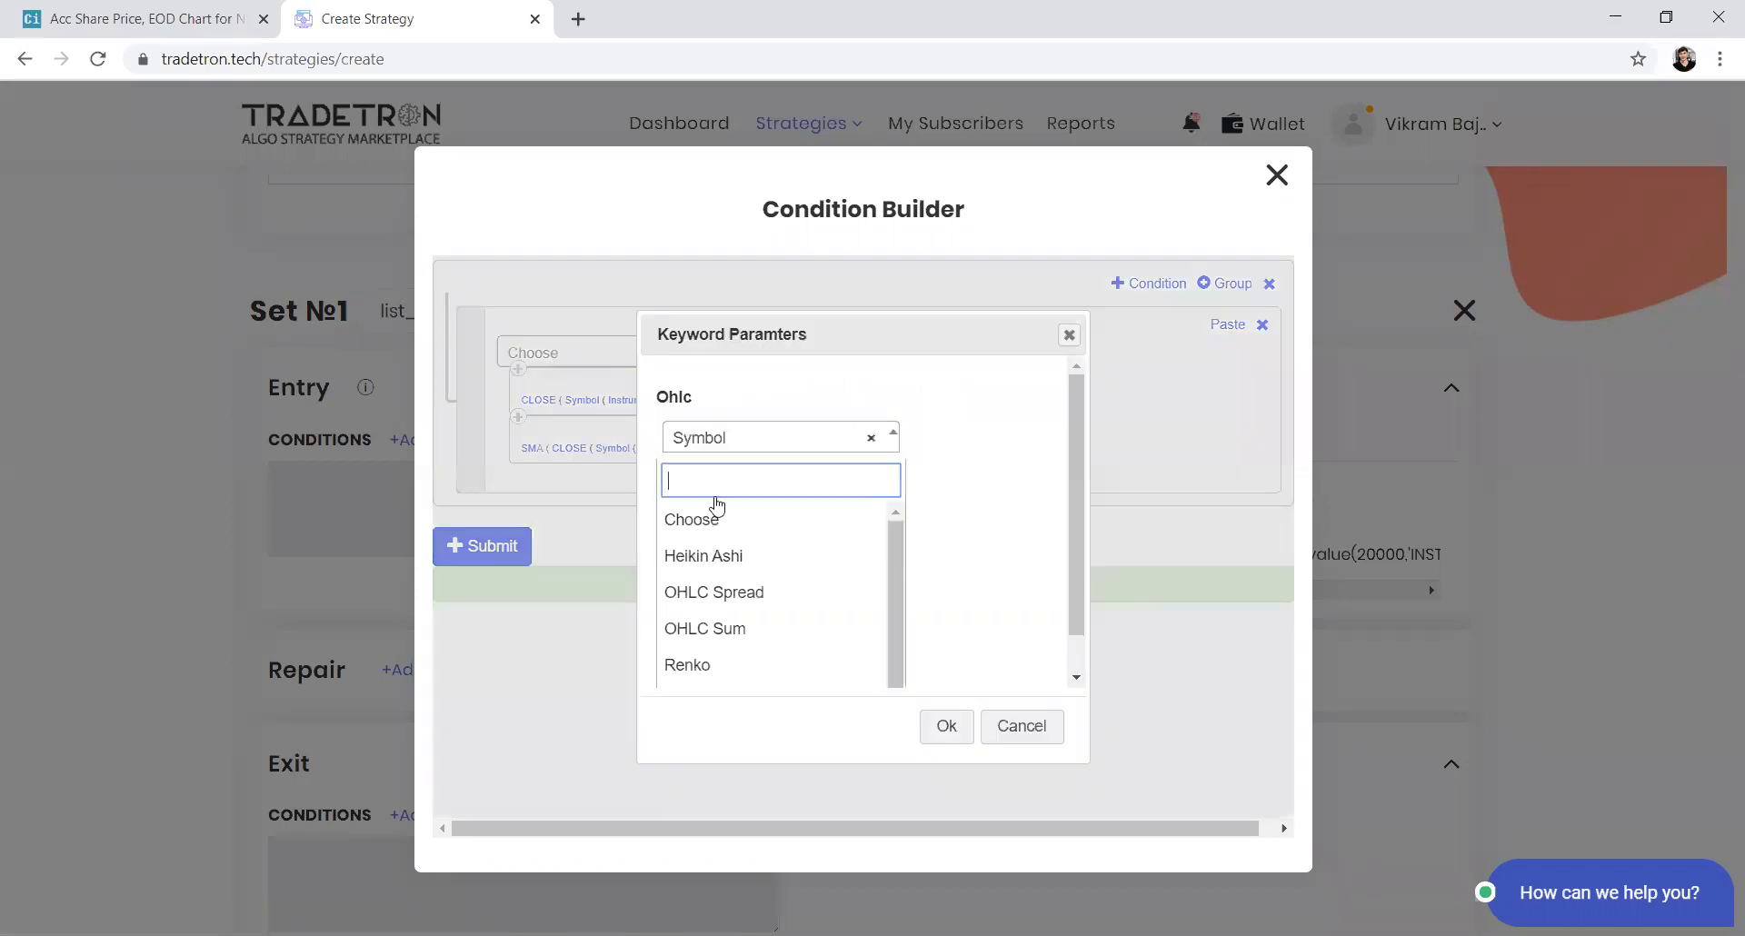
pyautogui.click(718, 558)
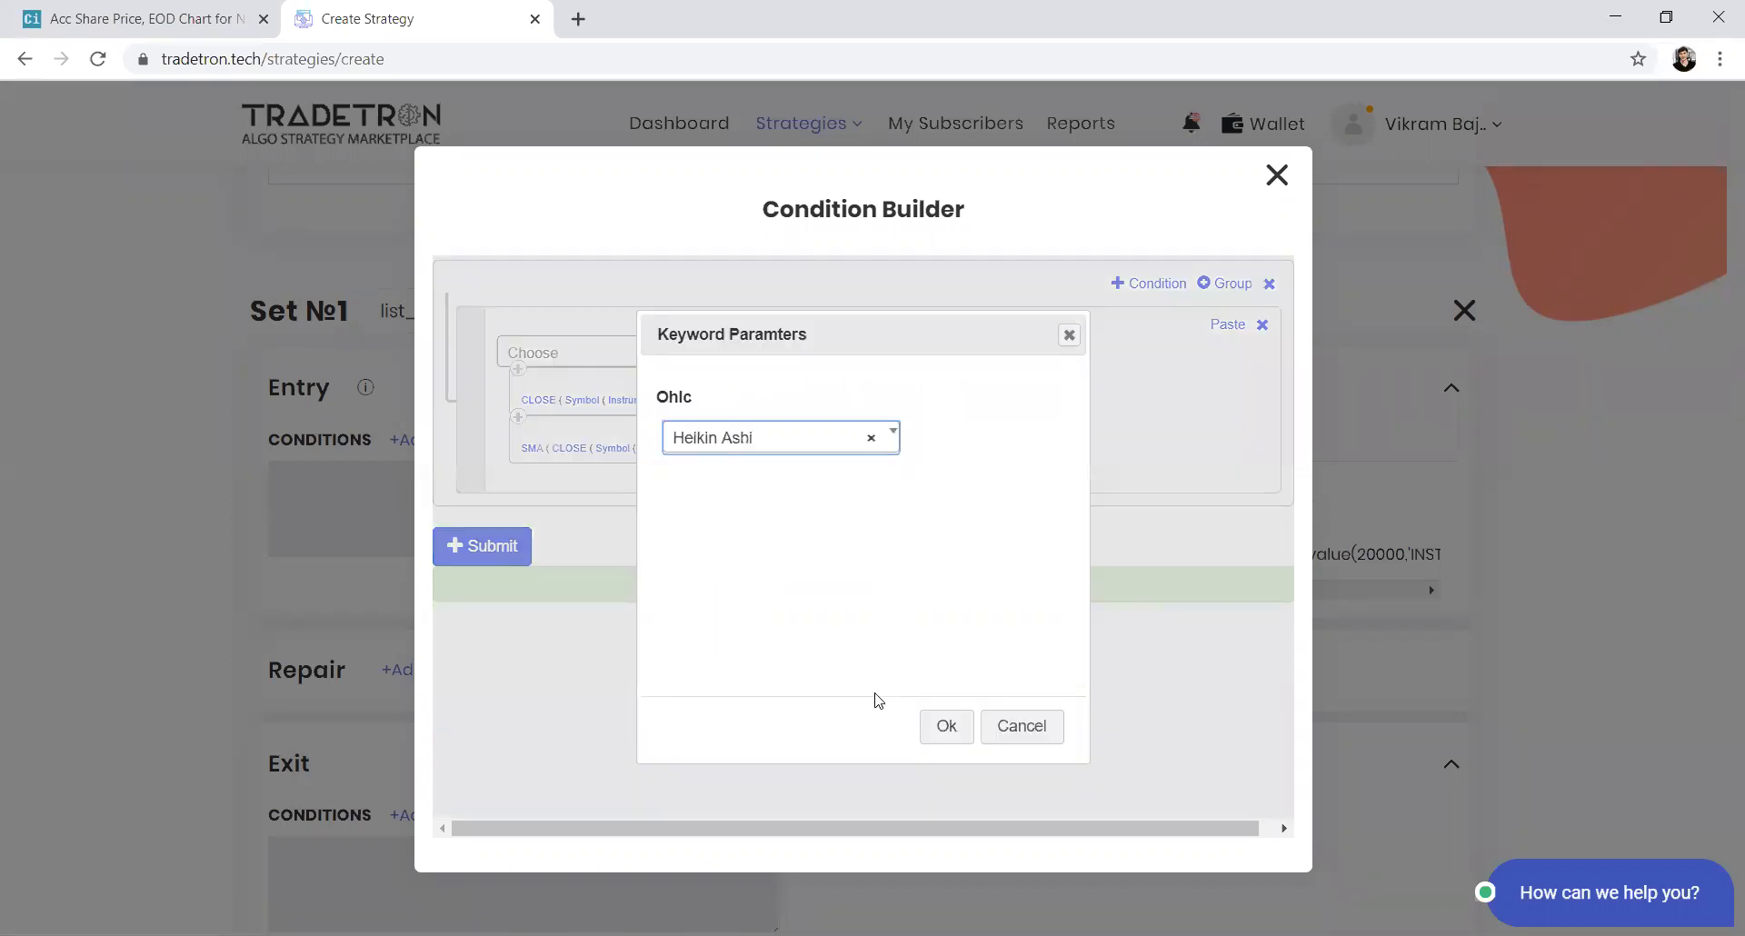
pyautogui.click(941, 726)
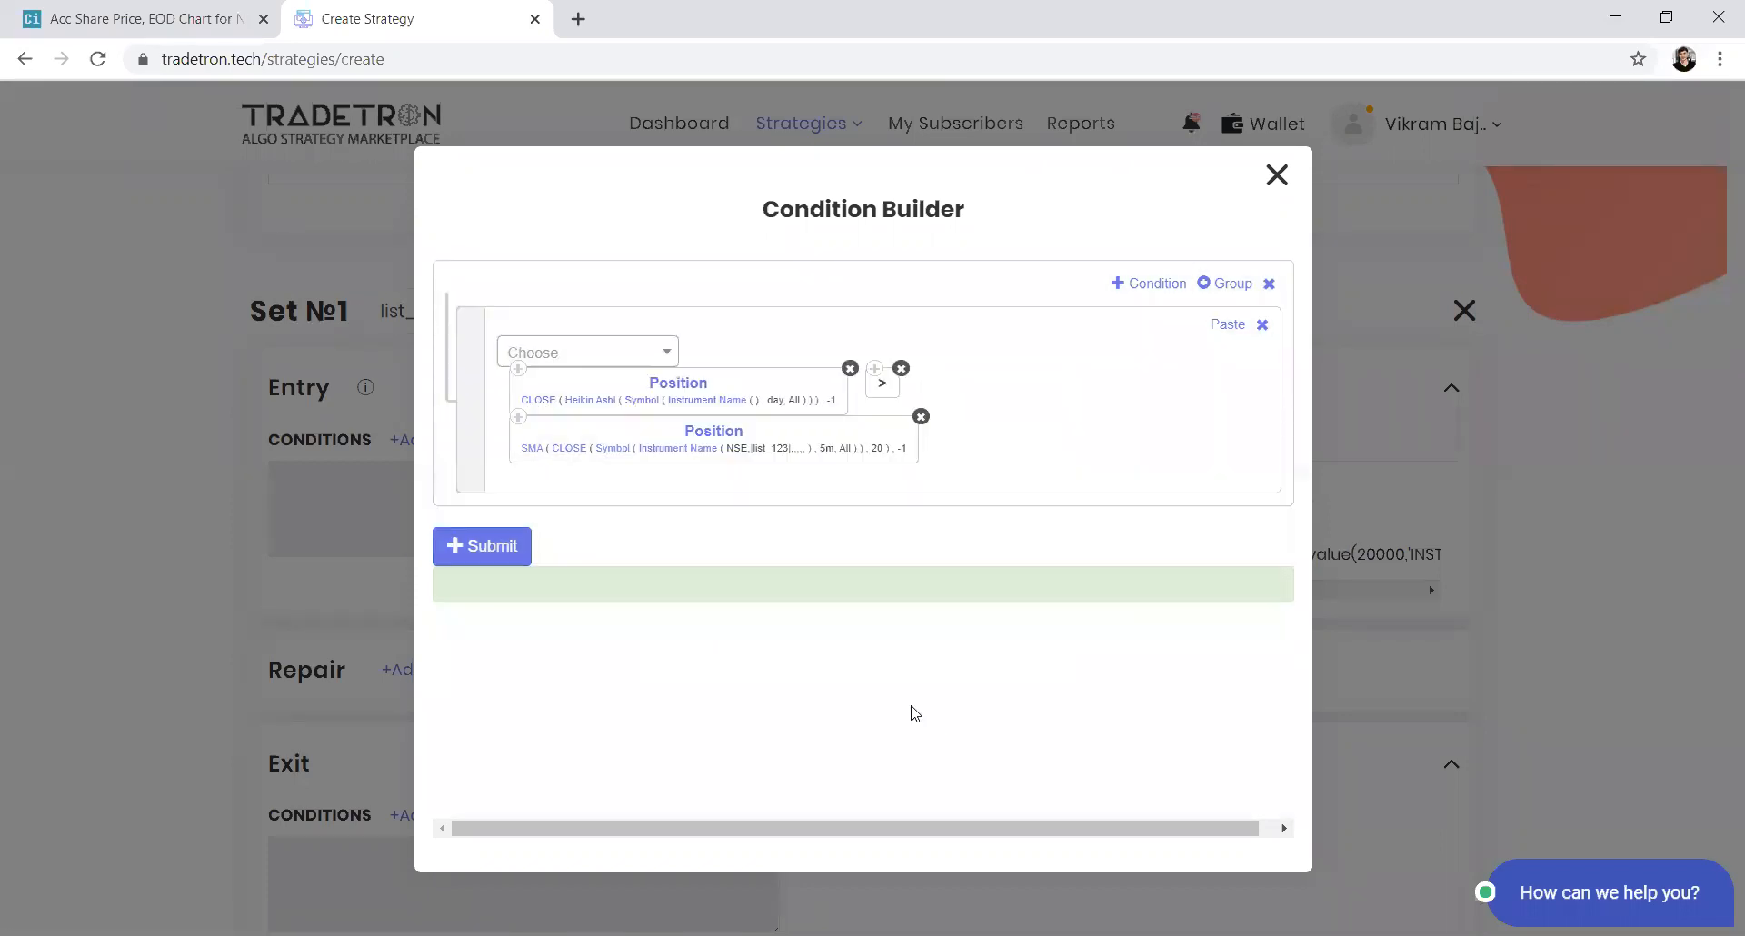
pyautogui.click(549, 402)
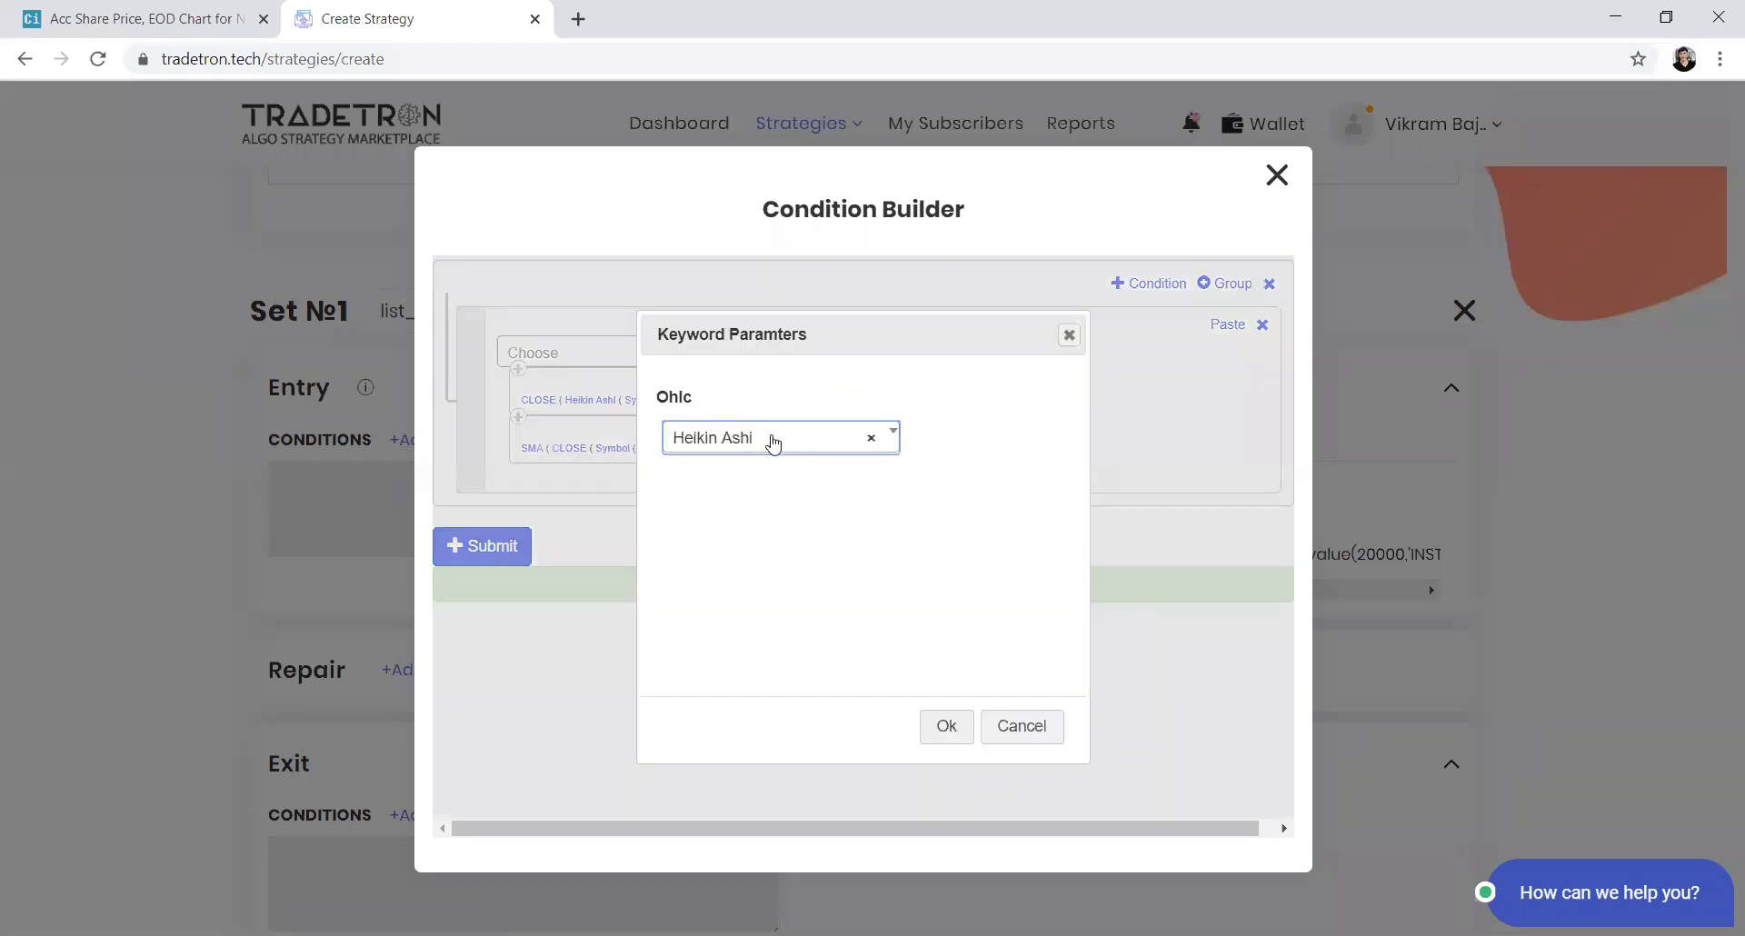
pyautogui.click(769, 440)
pyautogui.scroll(-1, 746, 614)
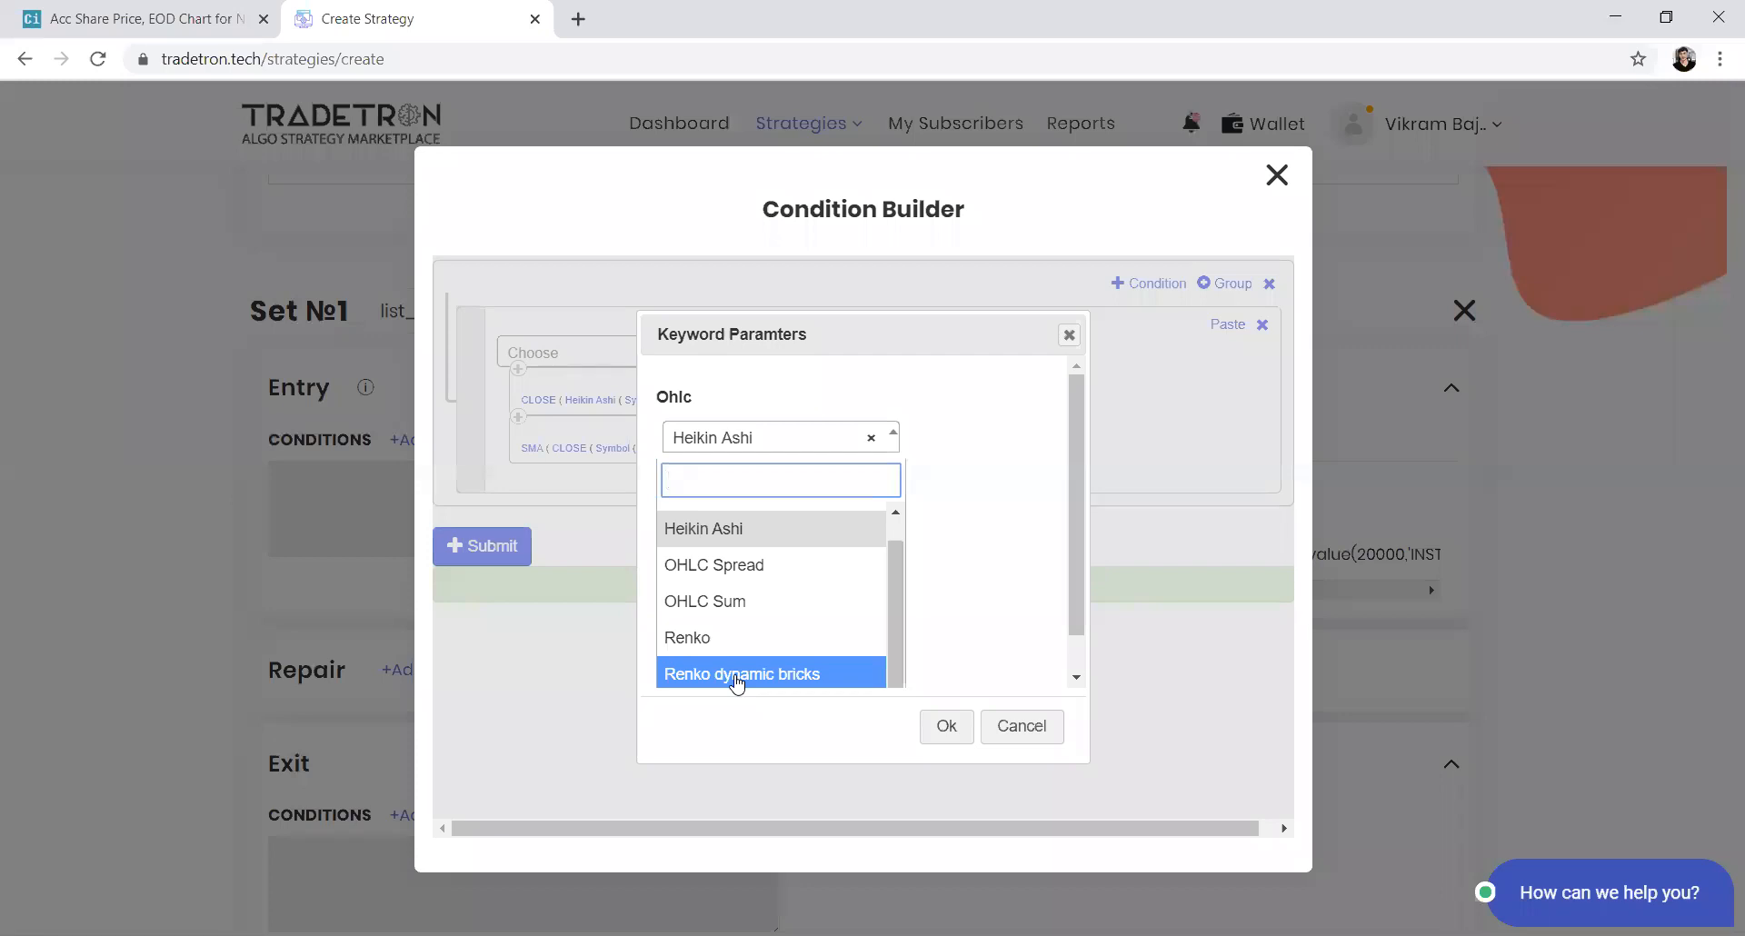
pyautogui.click(758, 531)
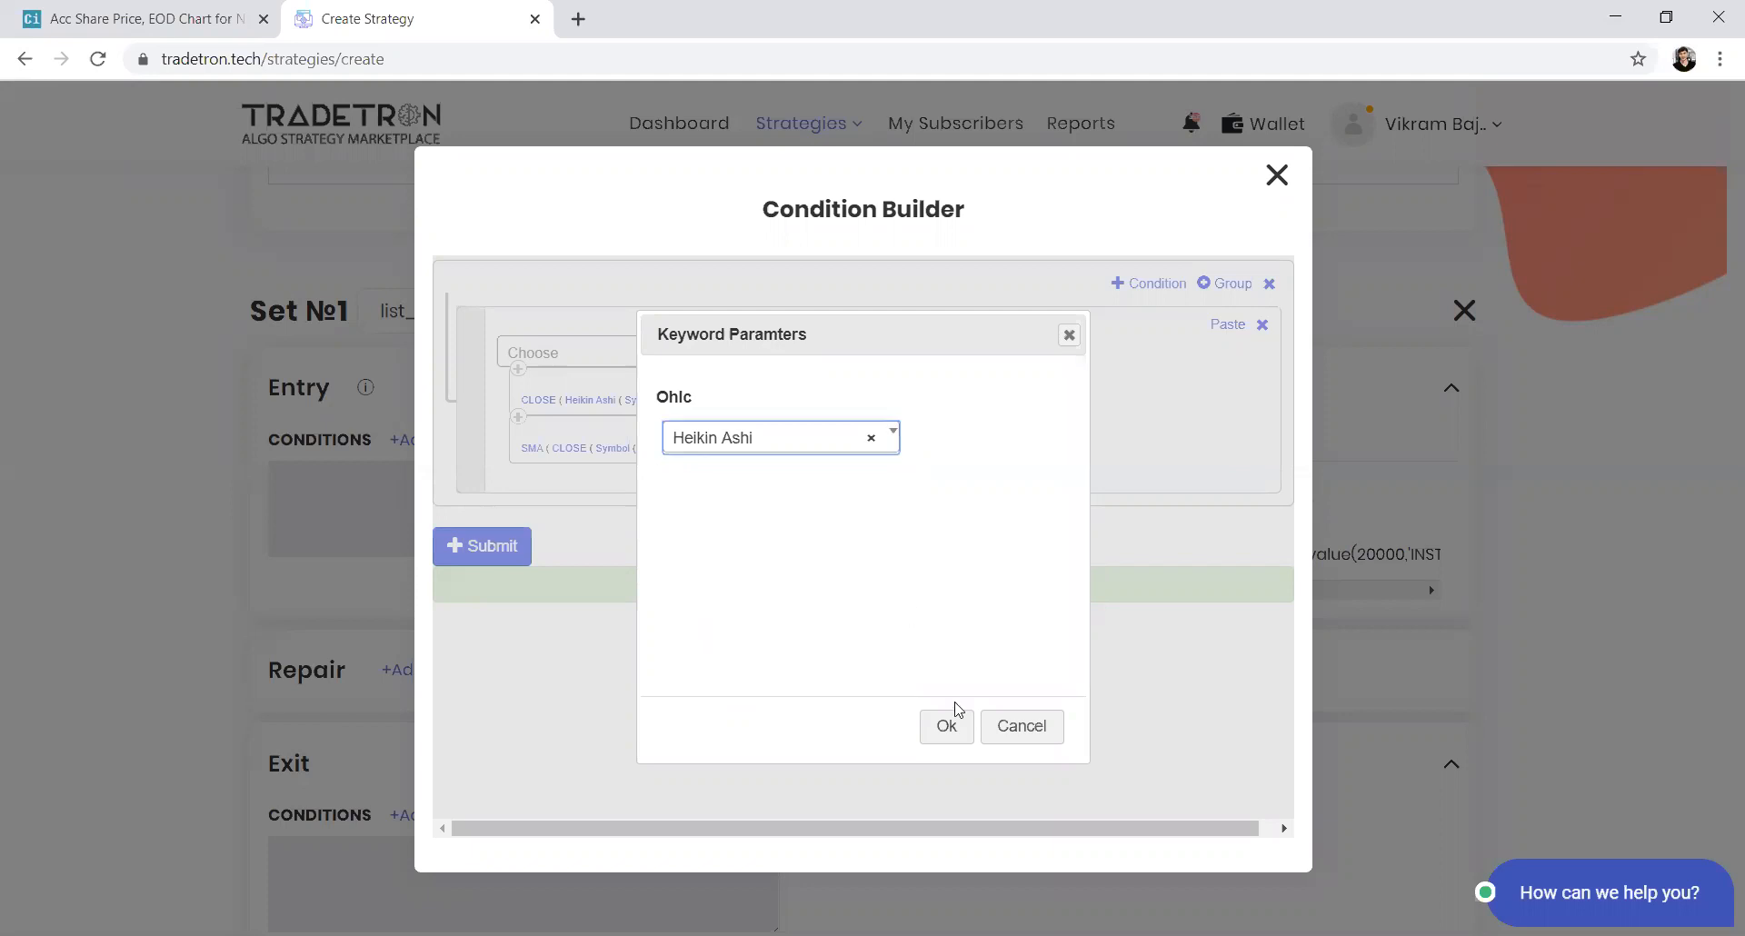
pyautogui.click(948, 725)
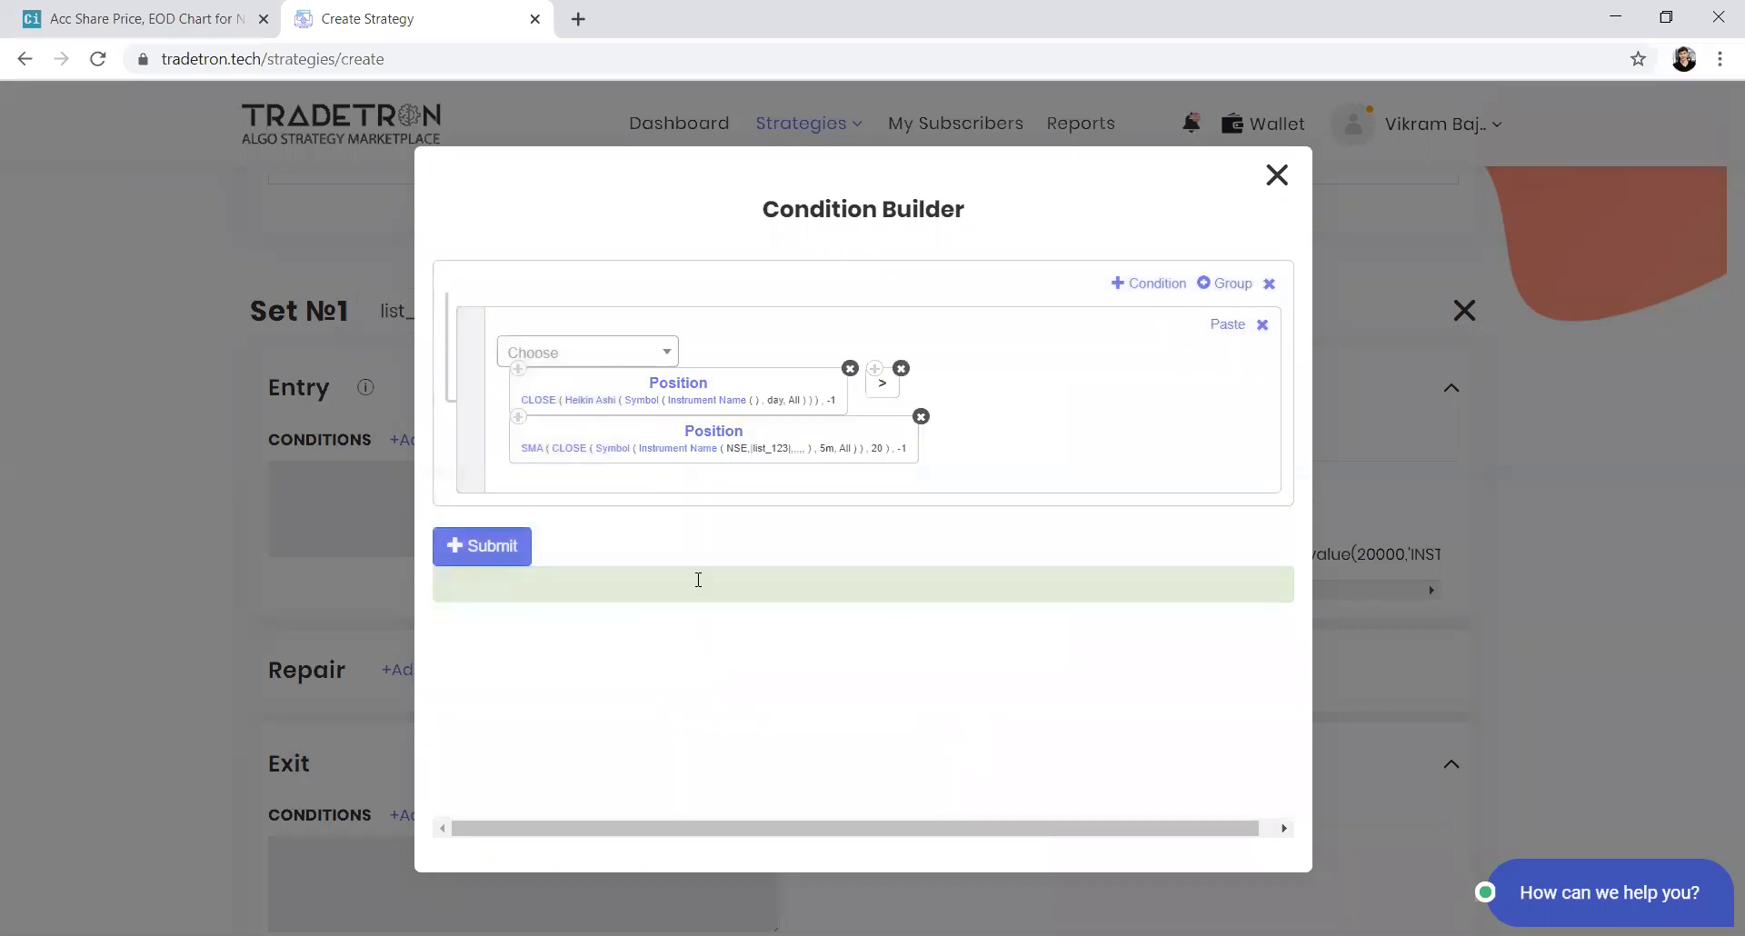
# Set the Heikin Ashi instrument for CLOSE to exchange NSE and the list list_123
pyautogui.click(700, 404)
pyautogui.click(586, 423)
pyautogui.write('NSE')
pyautogui.press('Return')
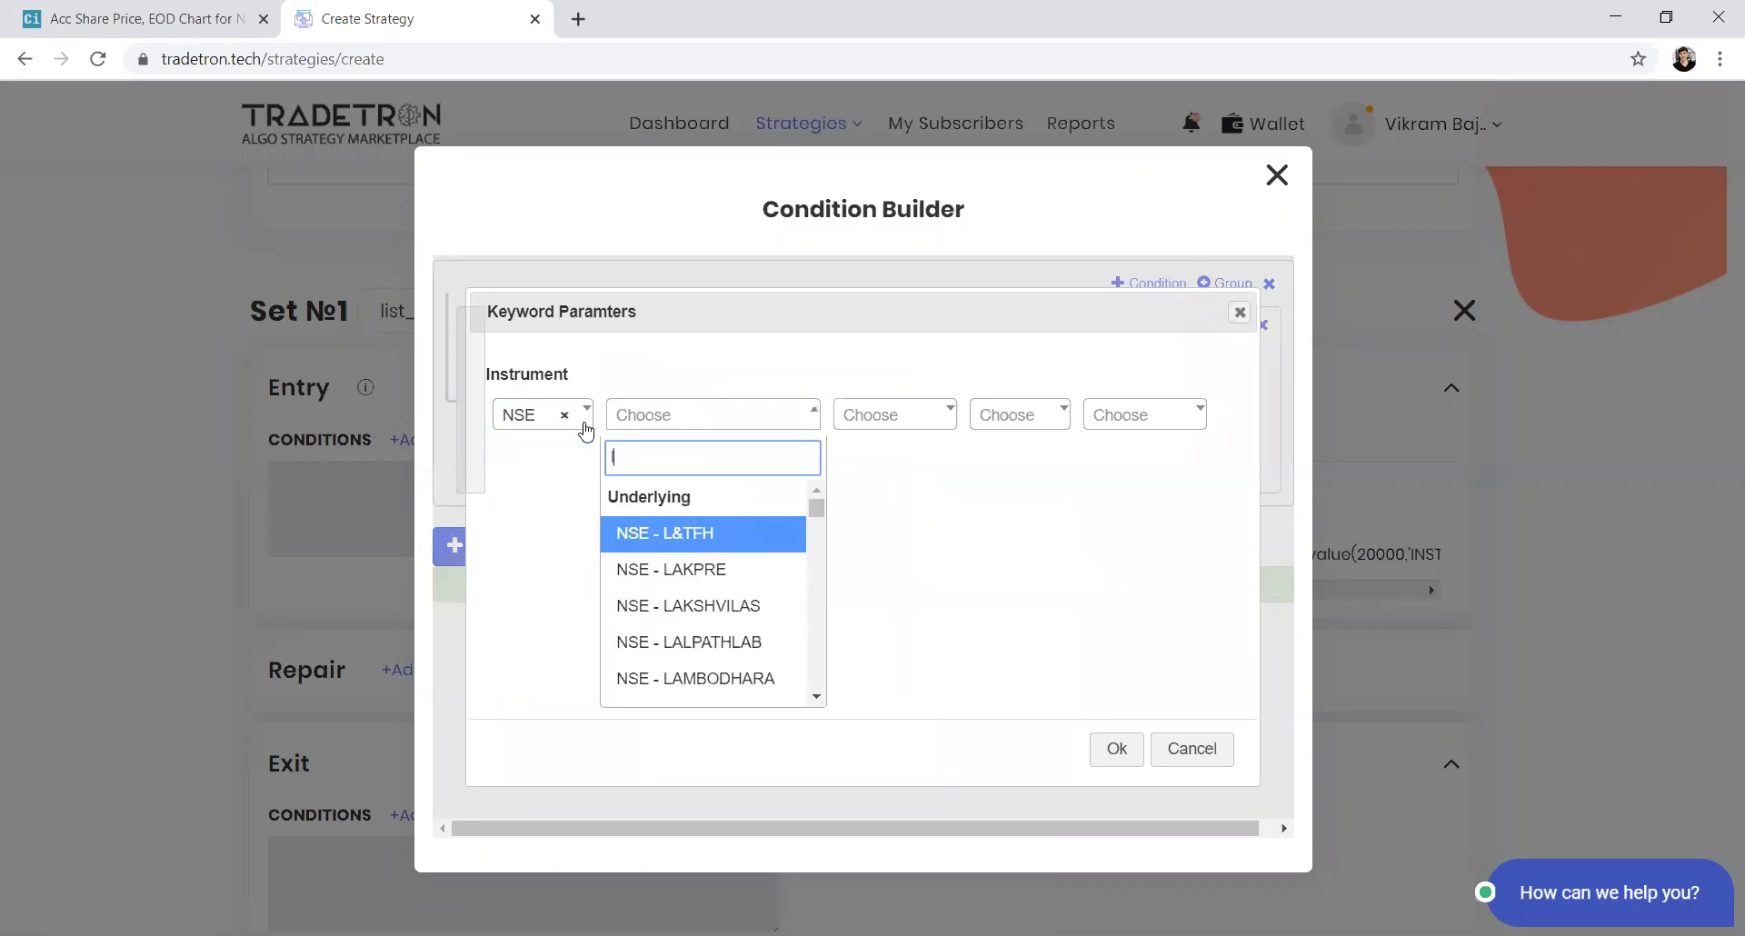
pyautogui.write('list')
pyautogui.press('Down')
pyautogui.press('Down')
pyautogui.press('Down')
pyautogui.press('Down')
pyautogui.press('Down')
pyautogui.press('Down')
pyautogui.press('Down')
pyautogui.press('Down')
pyautogui.press('Down')
pyautogui.press('Down')
pyautogui.press('Down')
pyautogui.press('Down')
pyautogui.press('Down')
pyautogui.press('Down')
pyautogui.press('Down')
pyautogui.press('Down')
pyautogui.press('Down')
pyautogui.press('Down')
pyautogui.press('Return')
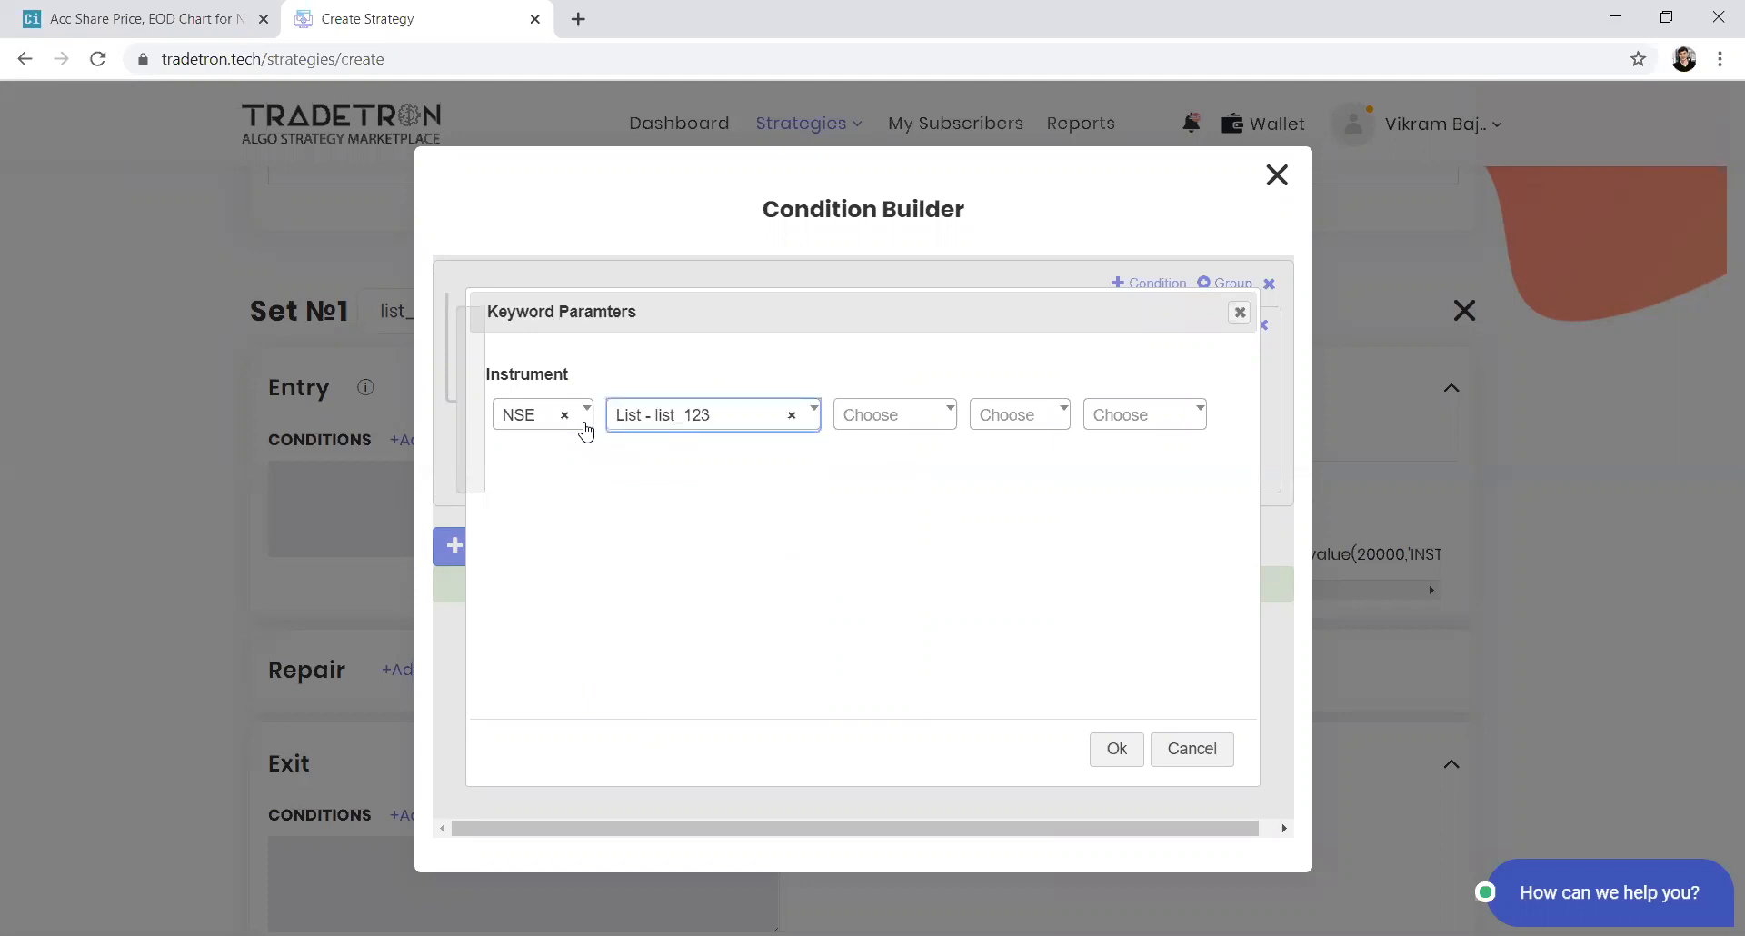
pyautogui.click(1116, 746)
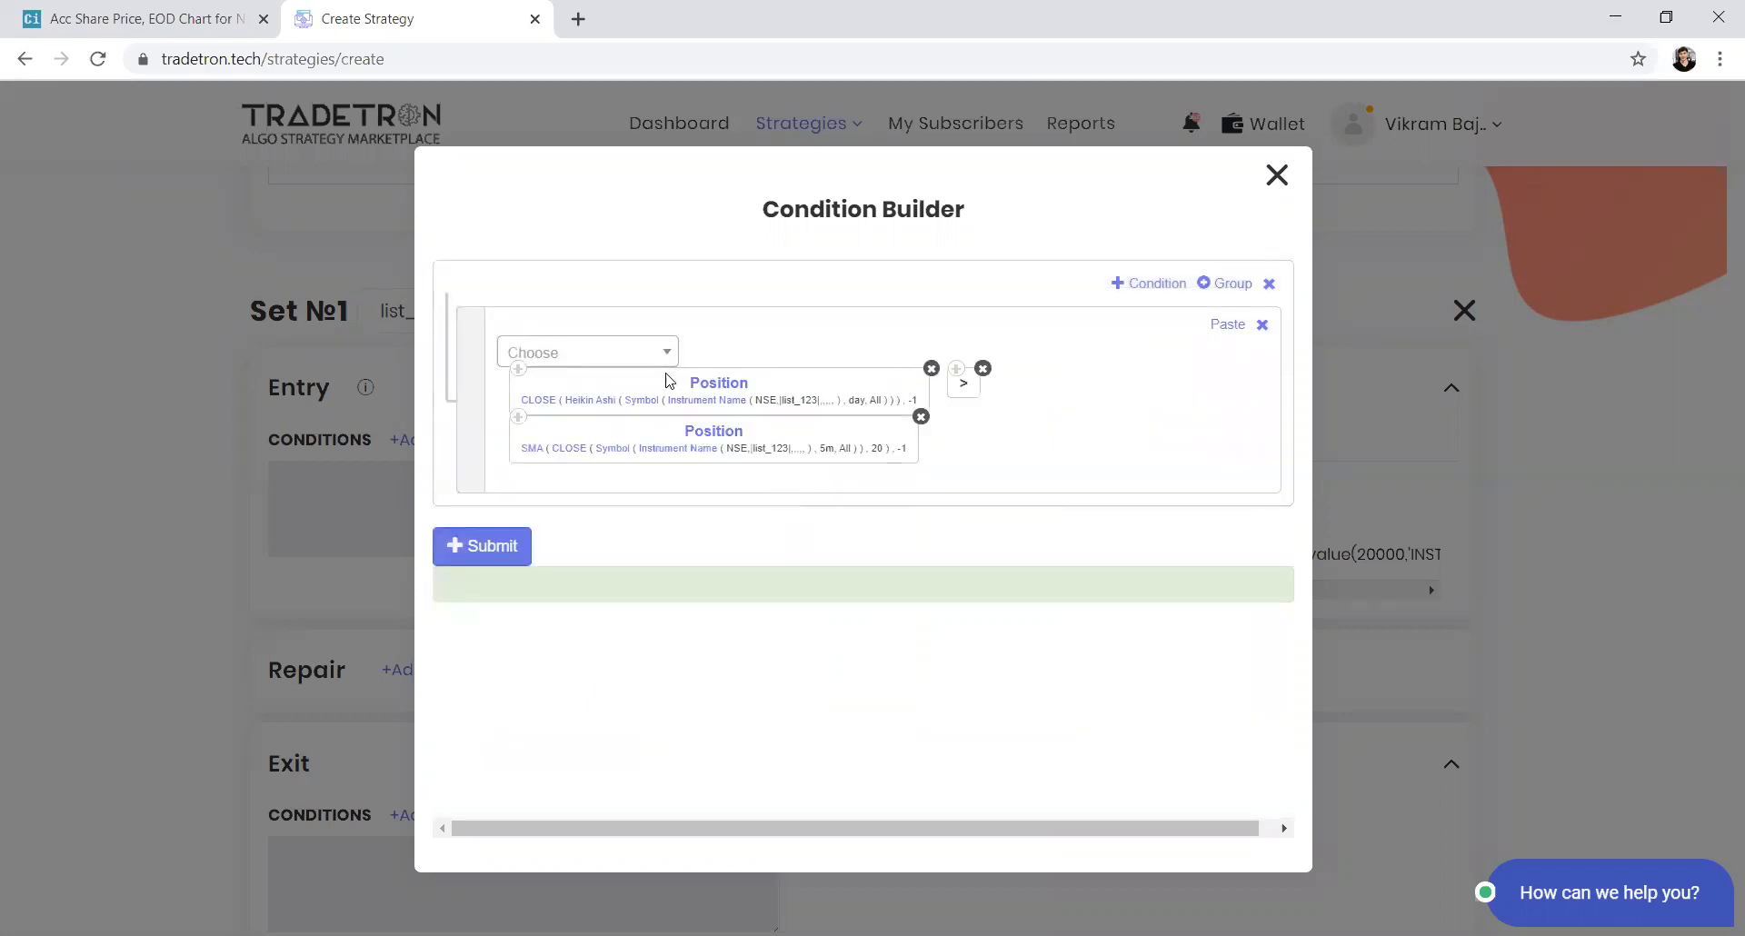
# Set the Heikin Ashi candle type for CLOSE to 5m
pyautogui.click(642, 399)
pyautogui.click(795, 527)
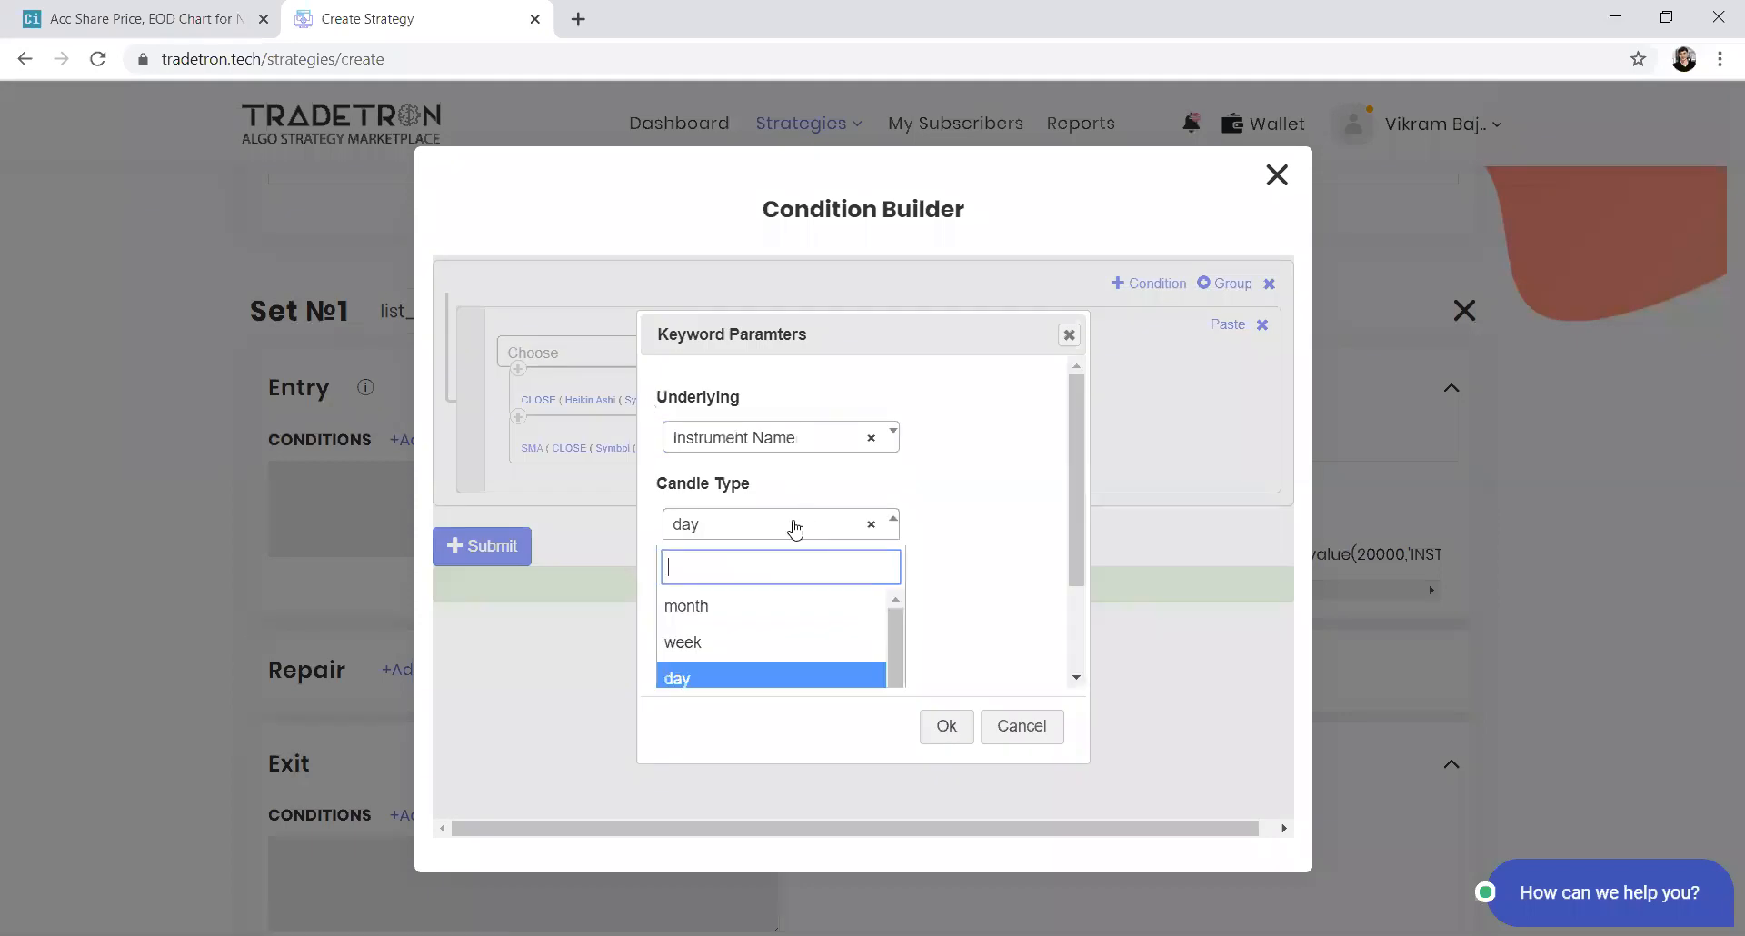
pyautogui.write('5m')
pyautogui.press('Return')
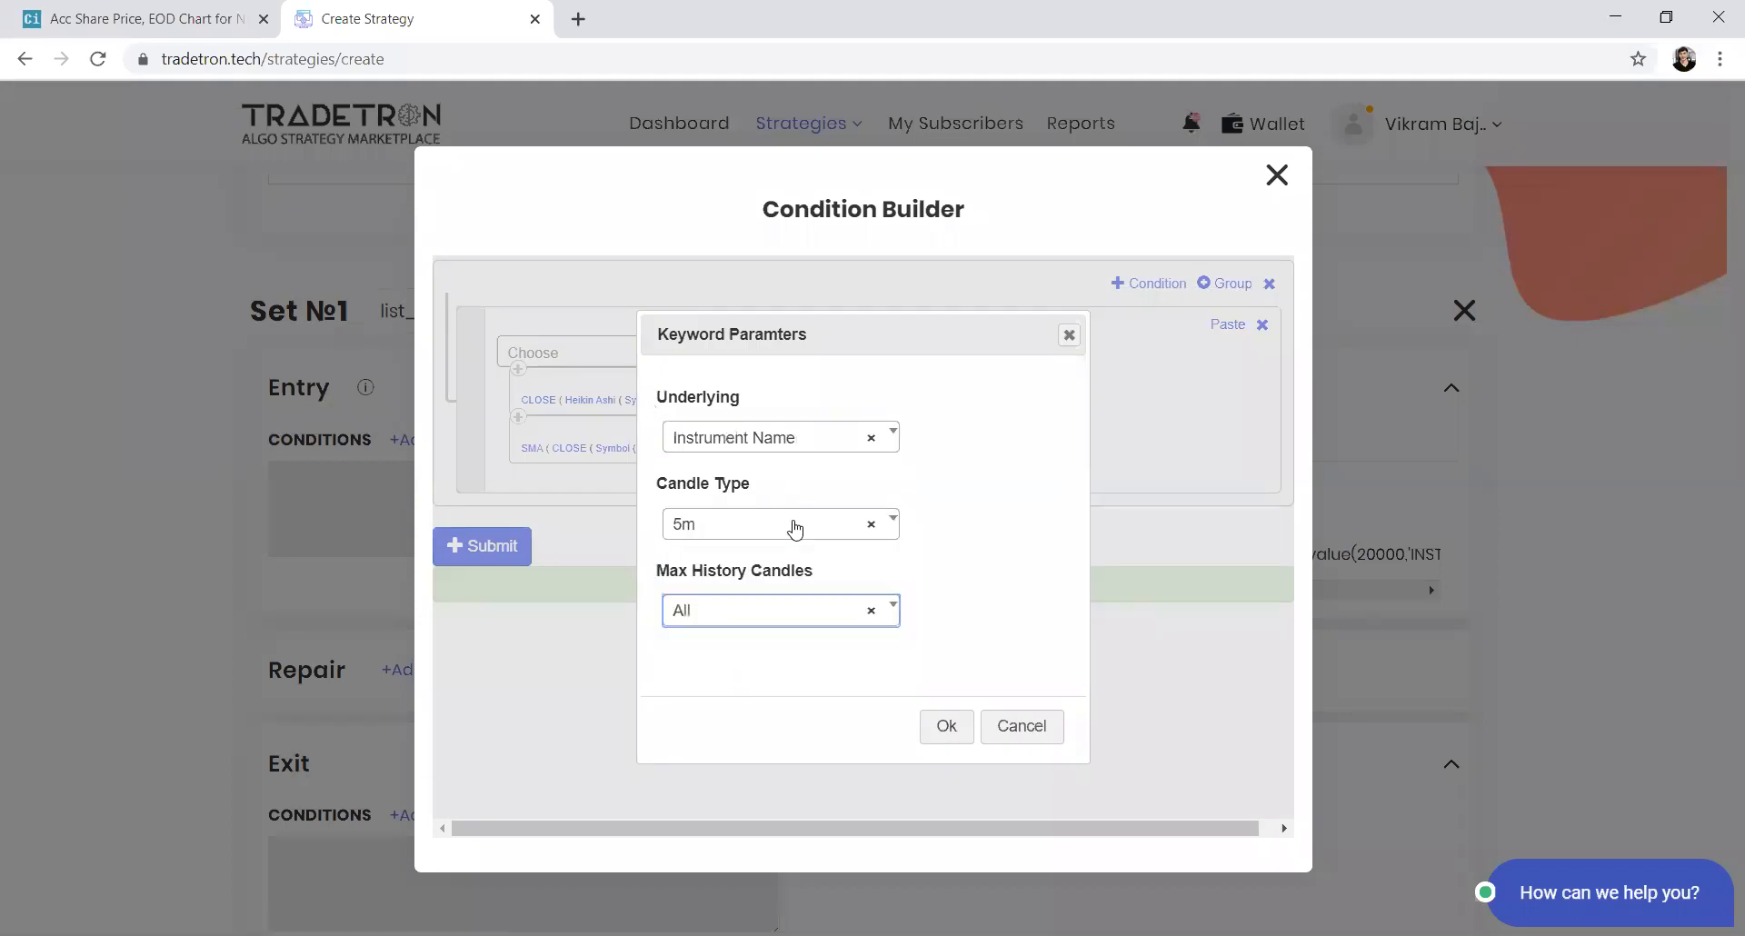
pyautogui.click(946, 725)
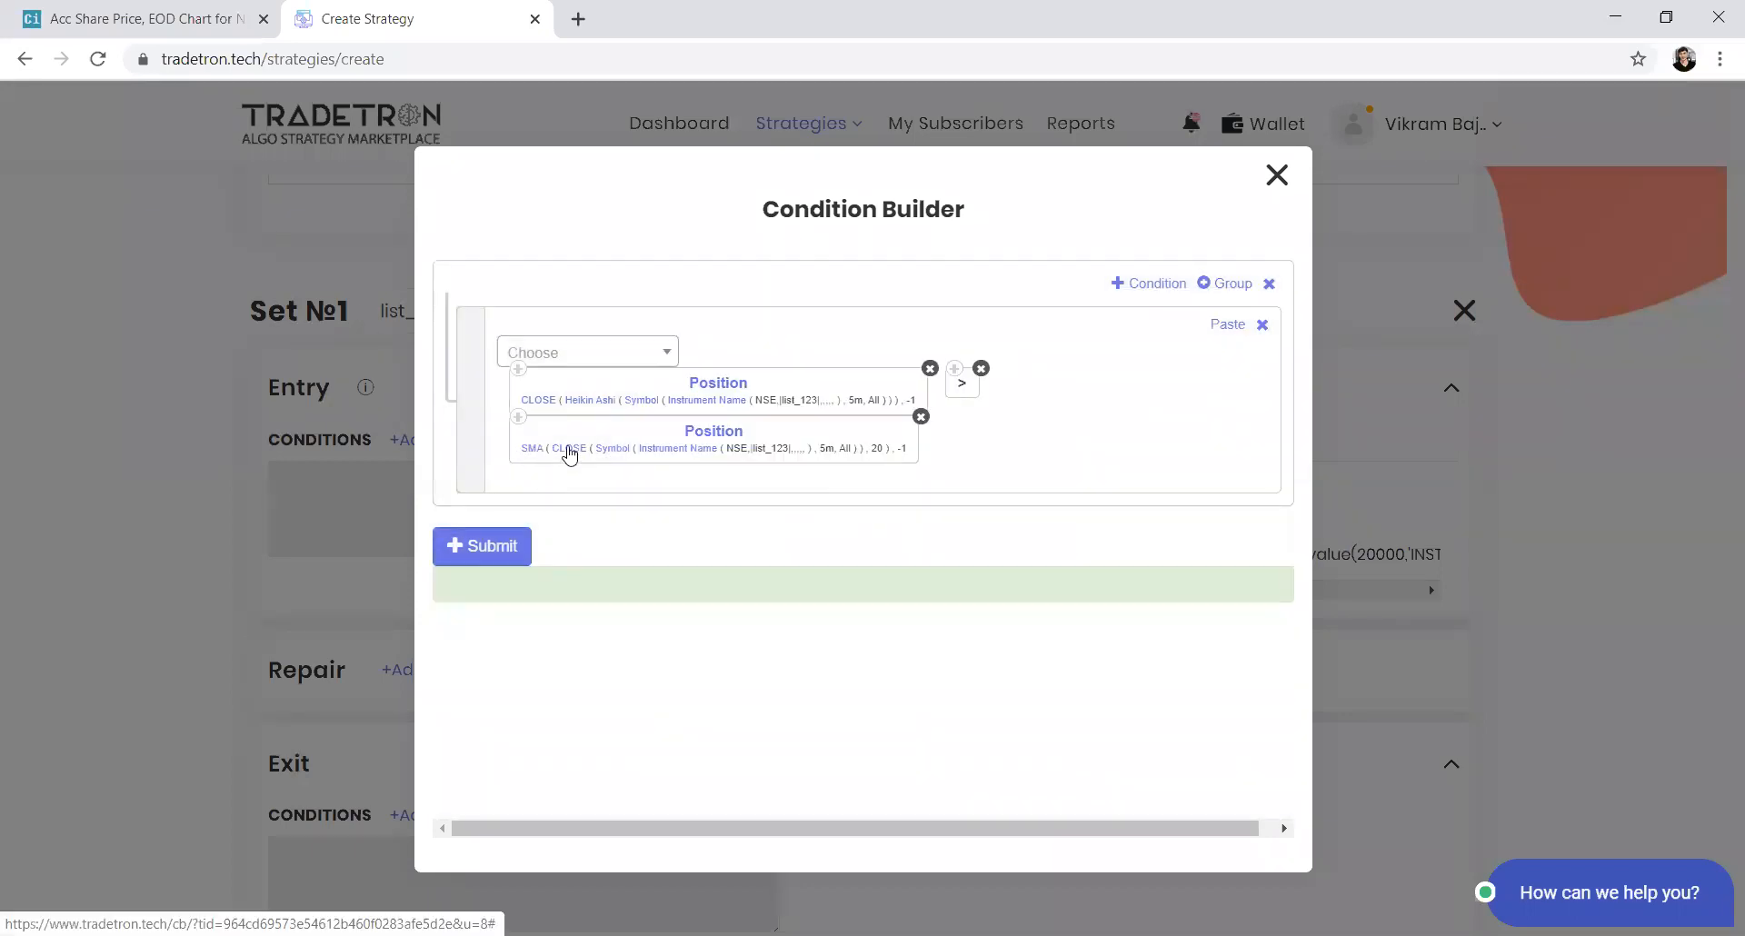
# Set the Ohlc parameter of the CLOSE inside SMA to Heikin Ashi
pyautogui.click(562, 456)
pyautogui.click(822, 441)
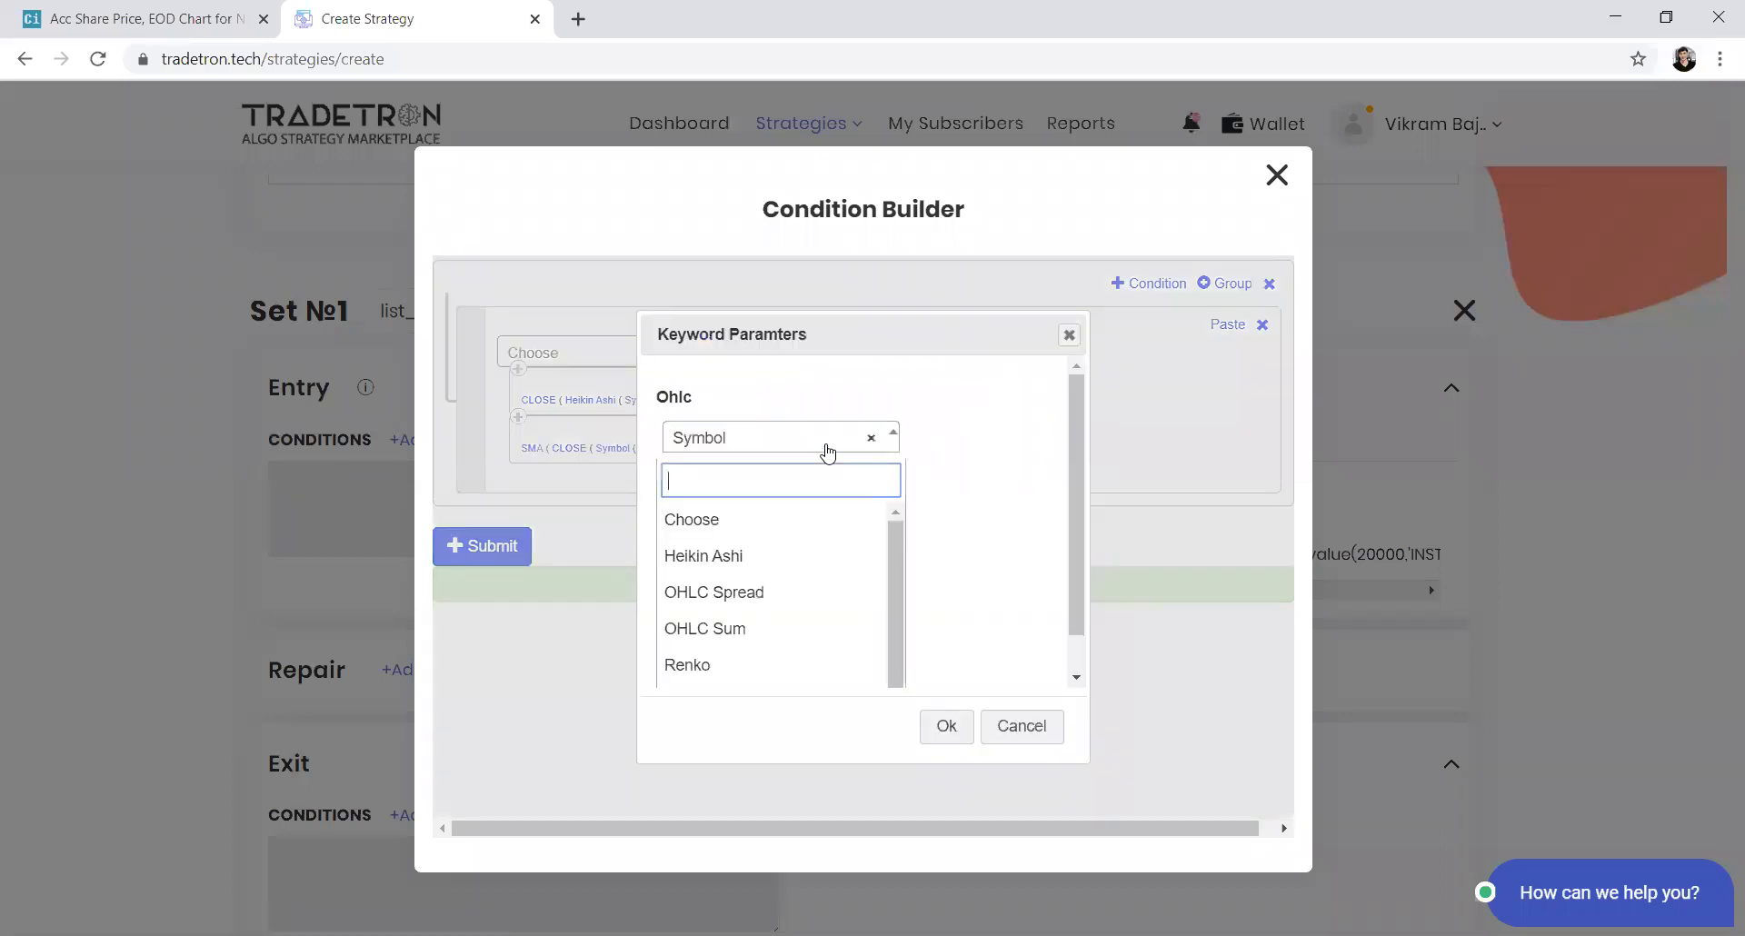
pyautogui.click(739, 555)
pyautogui.click(946, 726)
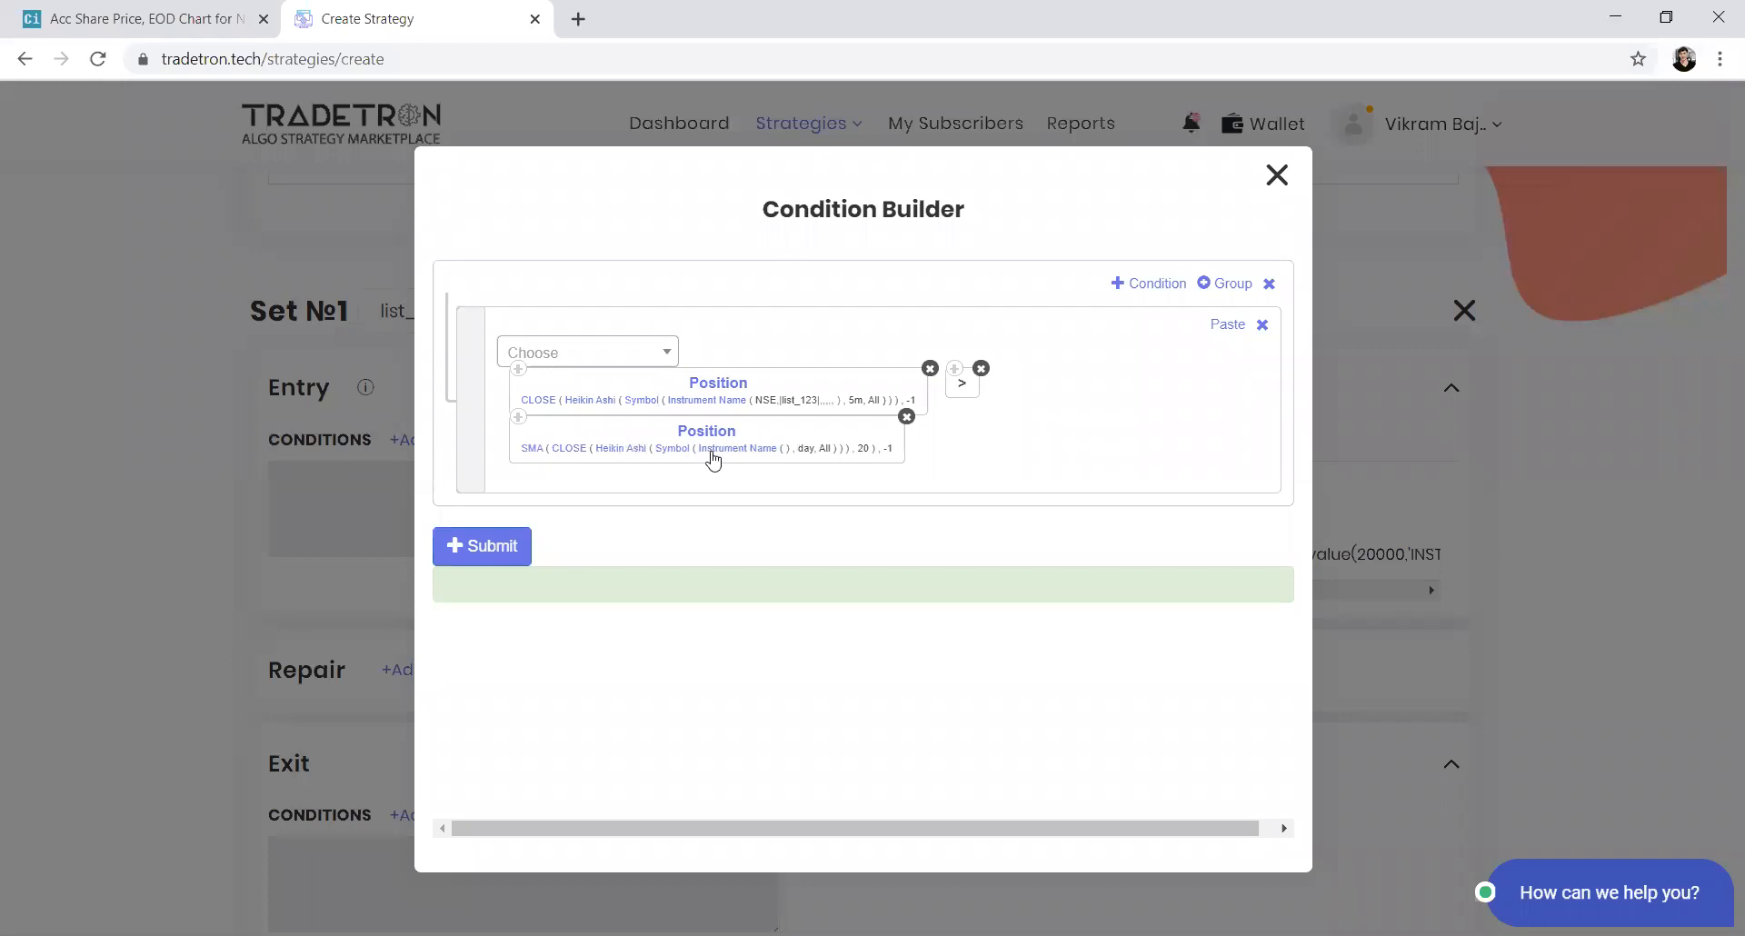
# Set the SMA's Heikin Ashi instrument to exchange NSE and the list list_123
pyautogui.click(713, 455)
pyautogui.click(532, 423)
pyautogui.write('nse')
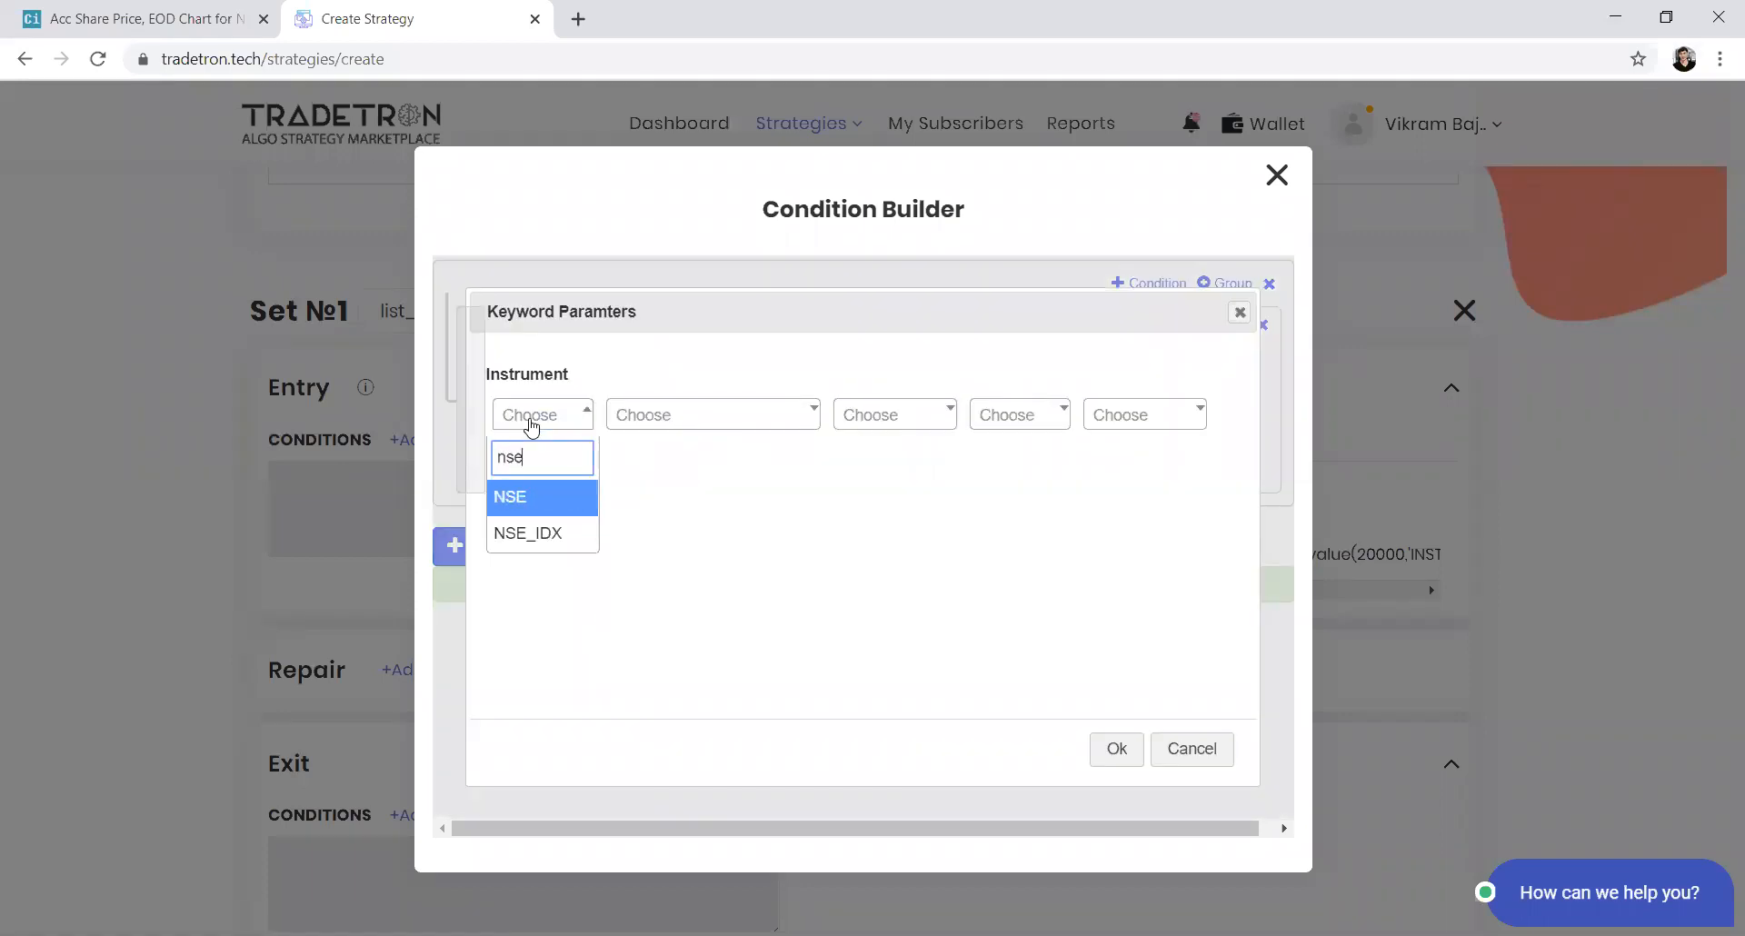
pyautogui.press('Return')
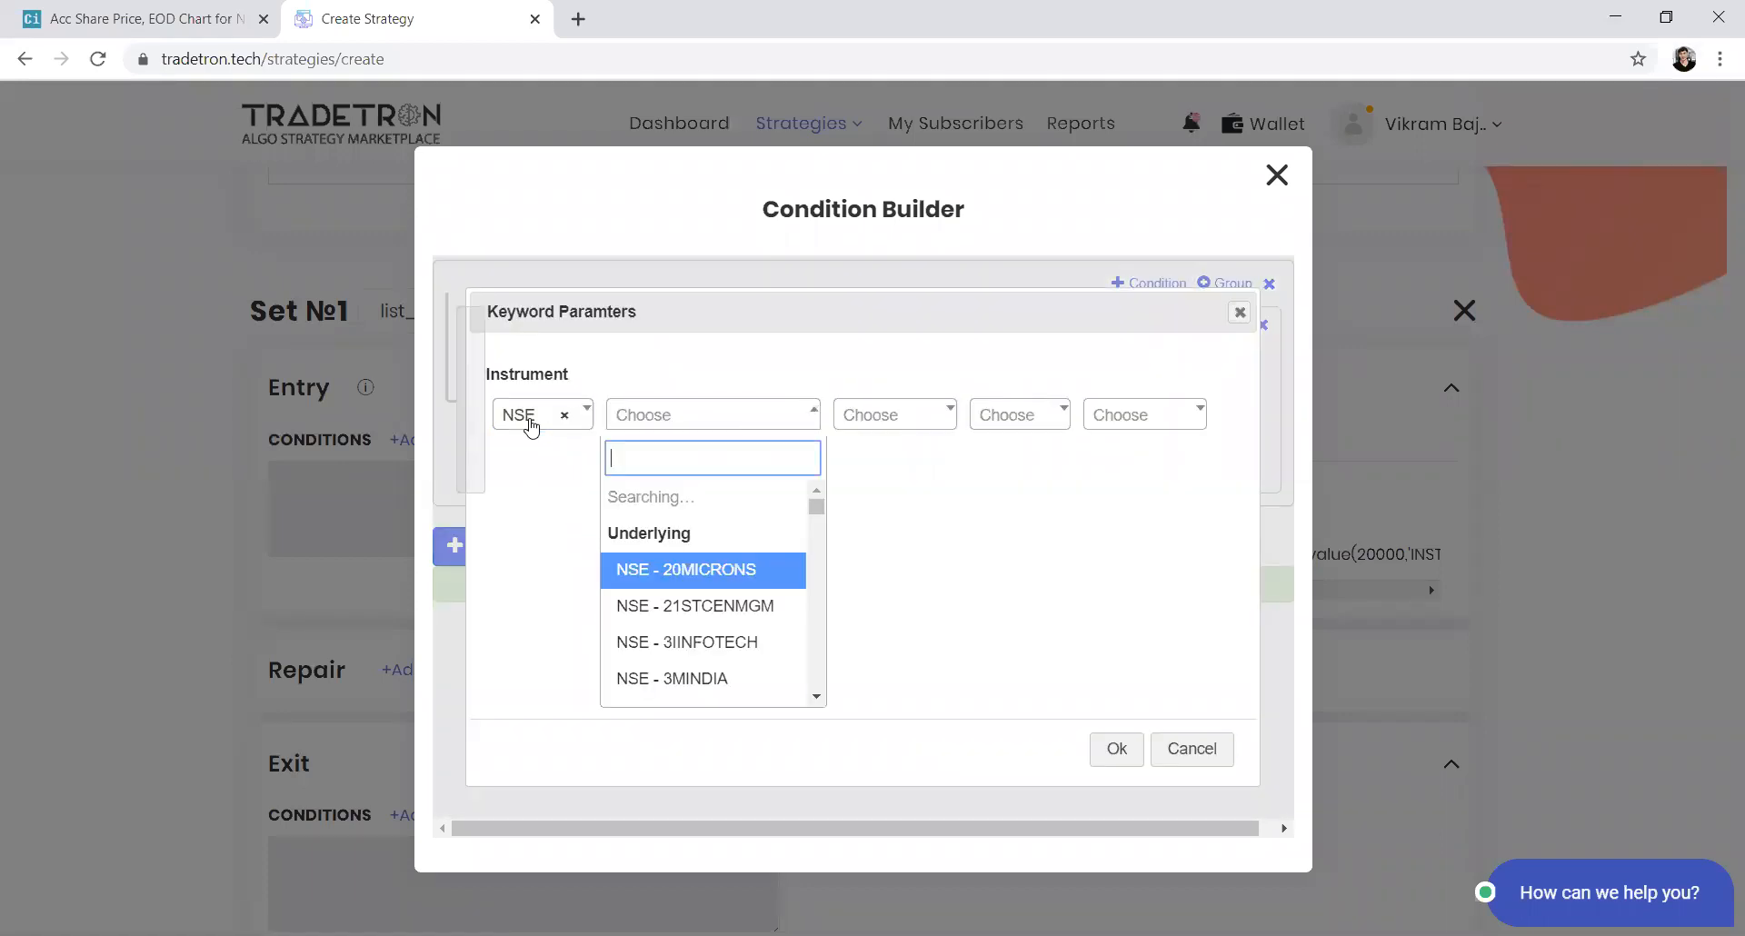
pyautogui.write('list')
pyautogui.press('Down')
pyautogui.press('Down')
pyautogui.press('Down')
pyautogui.press('Down')
pyautogui.press('Down')
pyautogui.press('Down')
pyautogui.press('Down')
pyautogui.press('Down')
pyautogui.press('Down')
pyautogui.press('Down')
pyautogui.press('Down')
pyautogui.press('Down')
pyautogui.press('Down')
pyautogui.press('Down')
pyautogui.press('Down')
pyautogui.press('Down')
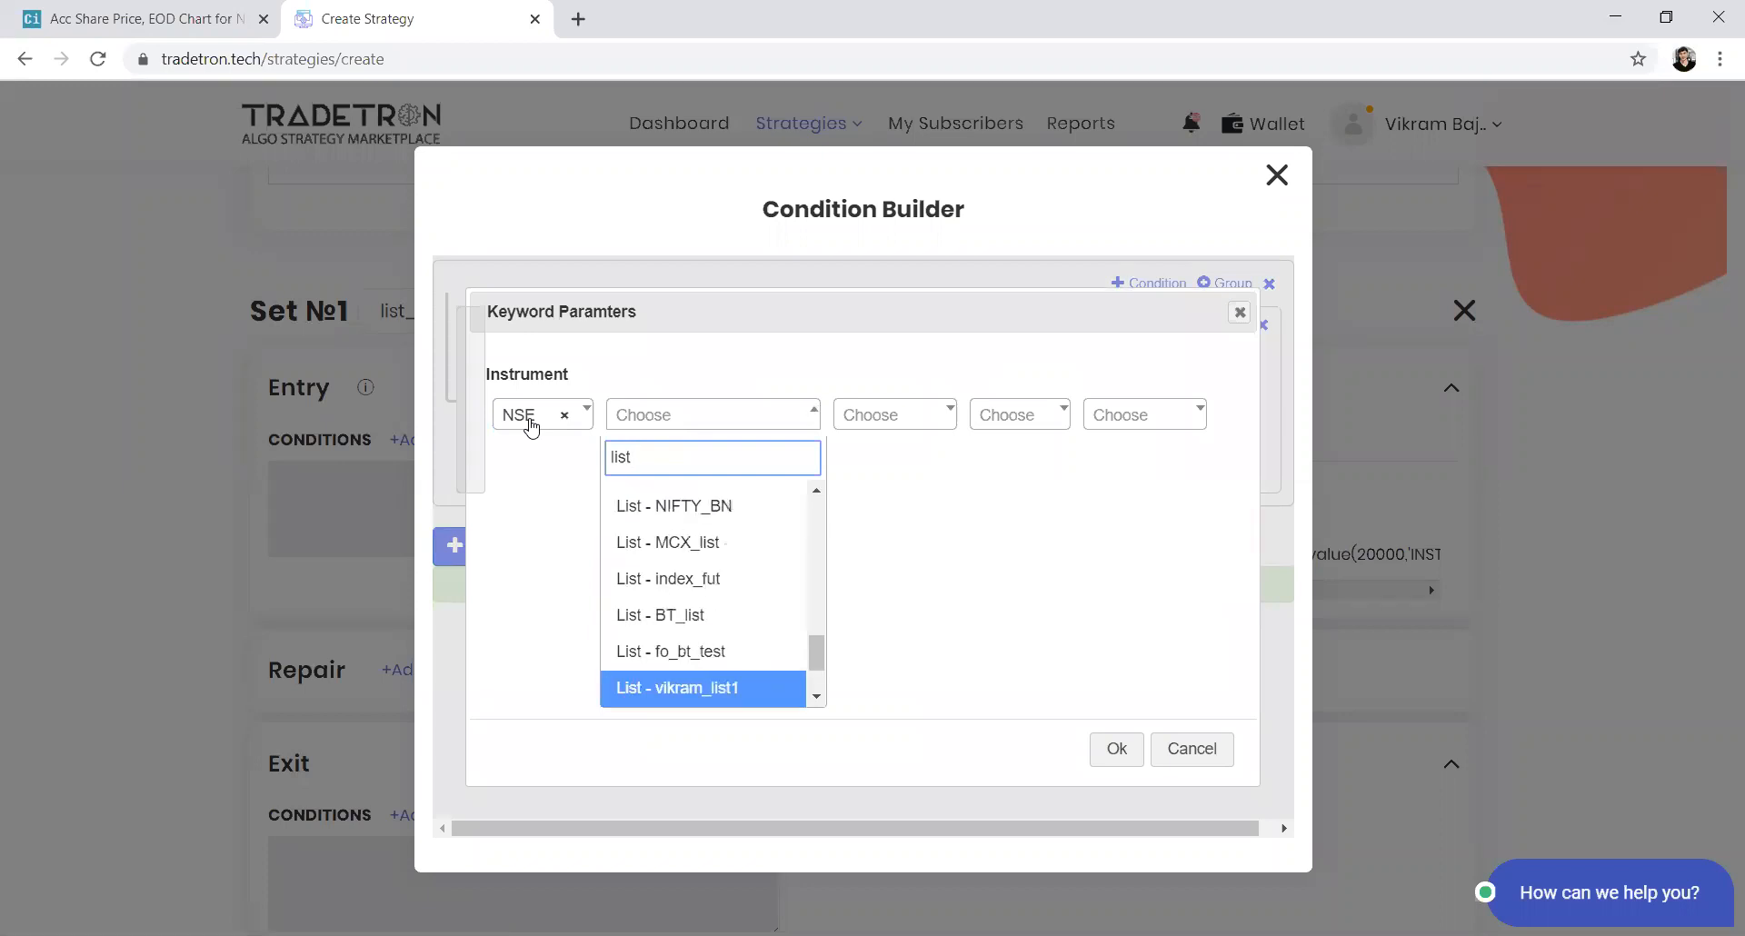
pyautogui.press('Return')
pyautogui.click(1120, 748)
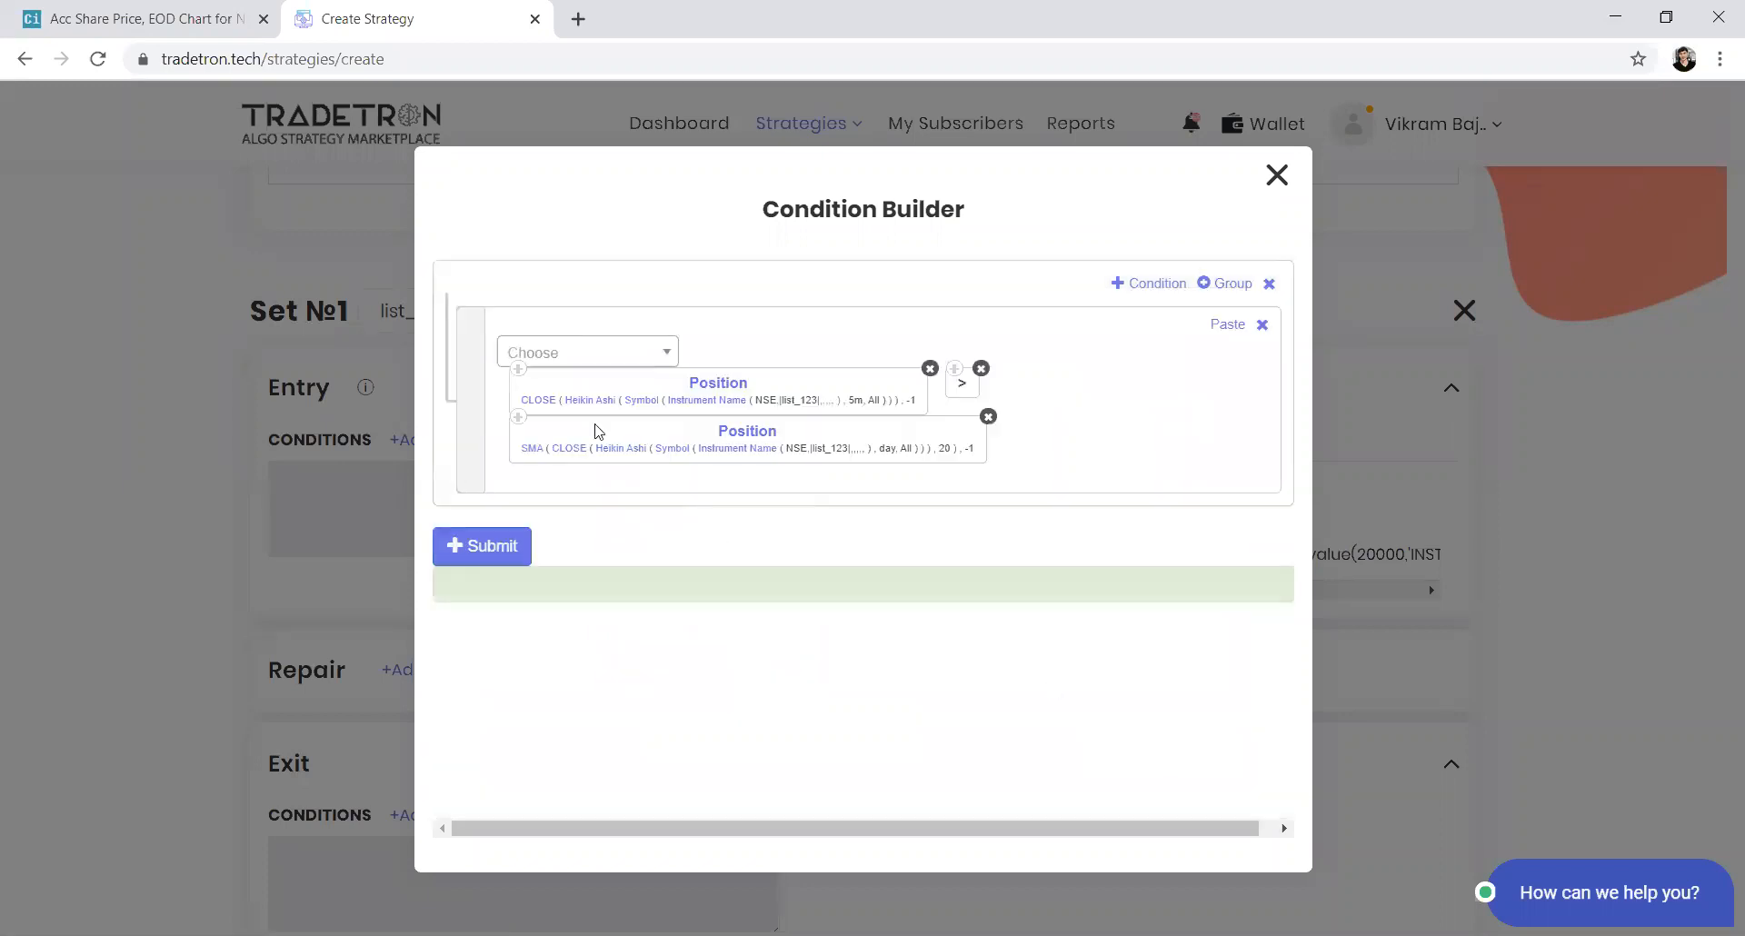
# Set the SMA's Heikin Ashi candle type to 5m
pyautogui.click(670, 448)
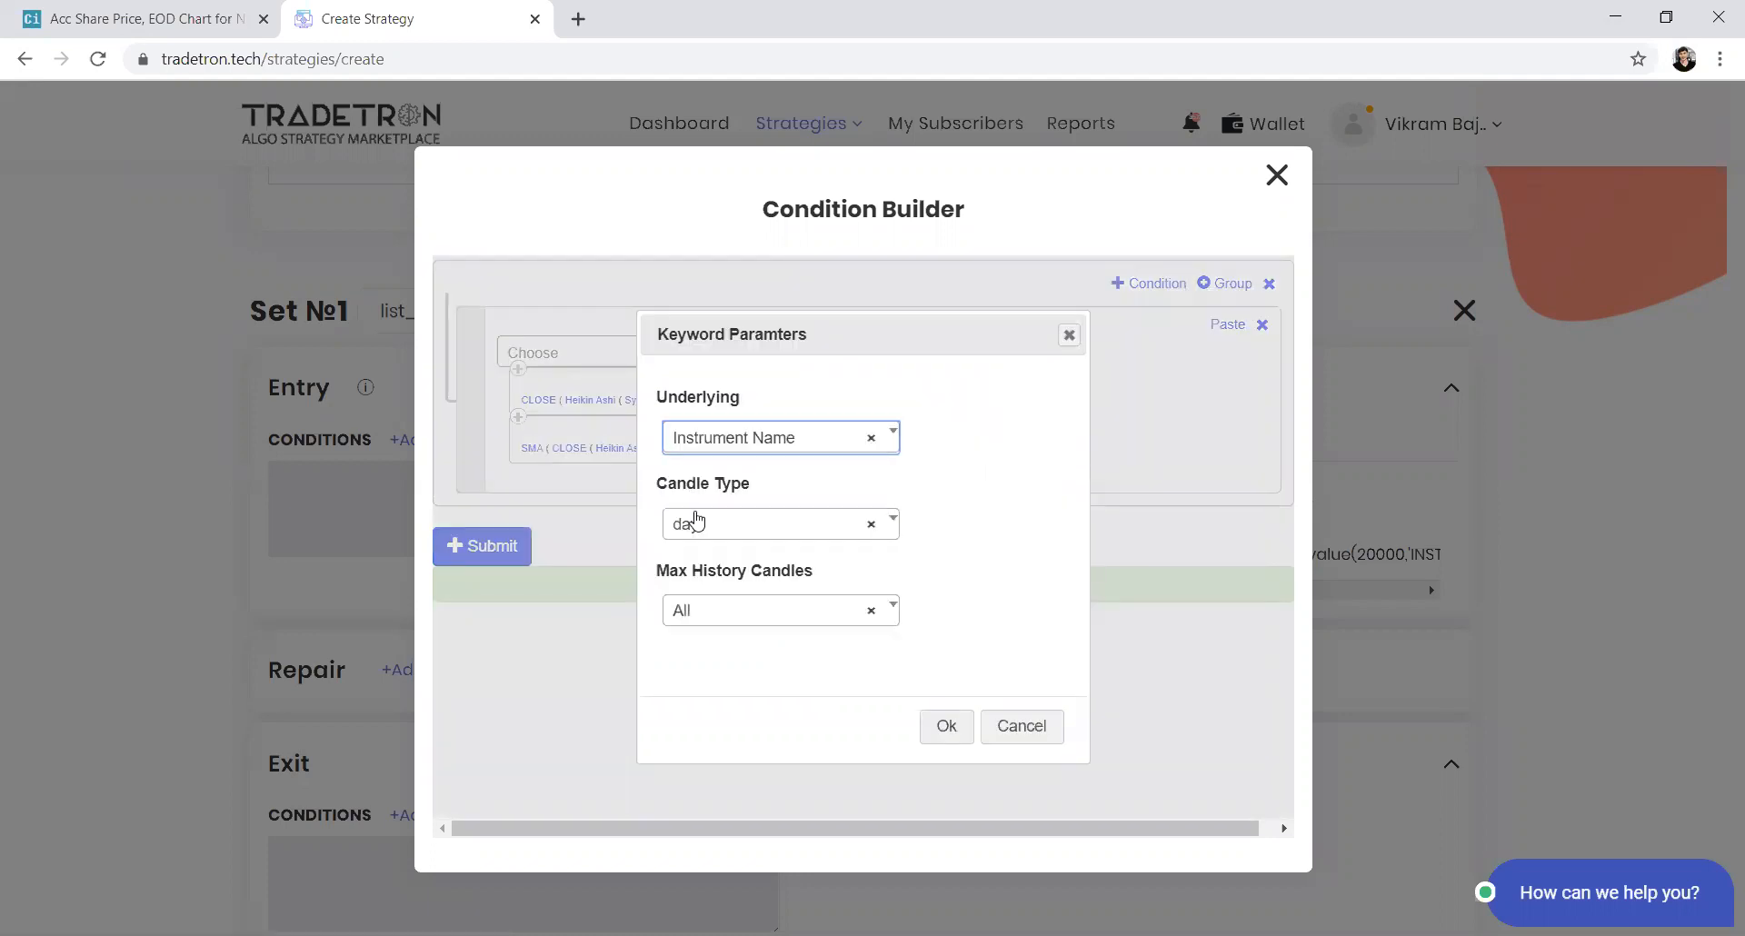
pyautogui.click(698, 526)
pyautogui.write('5')
pyautogui.press('Return')
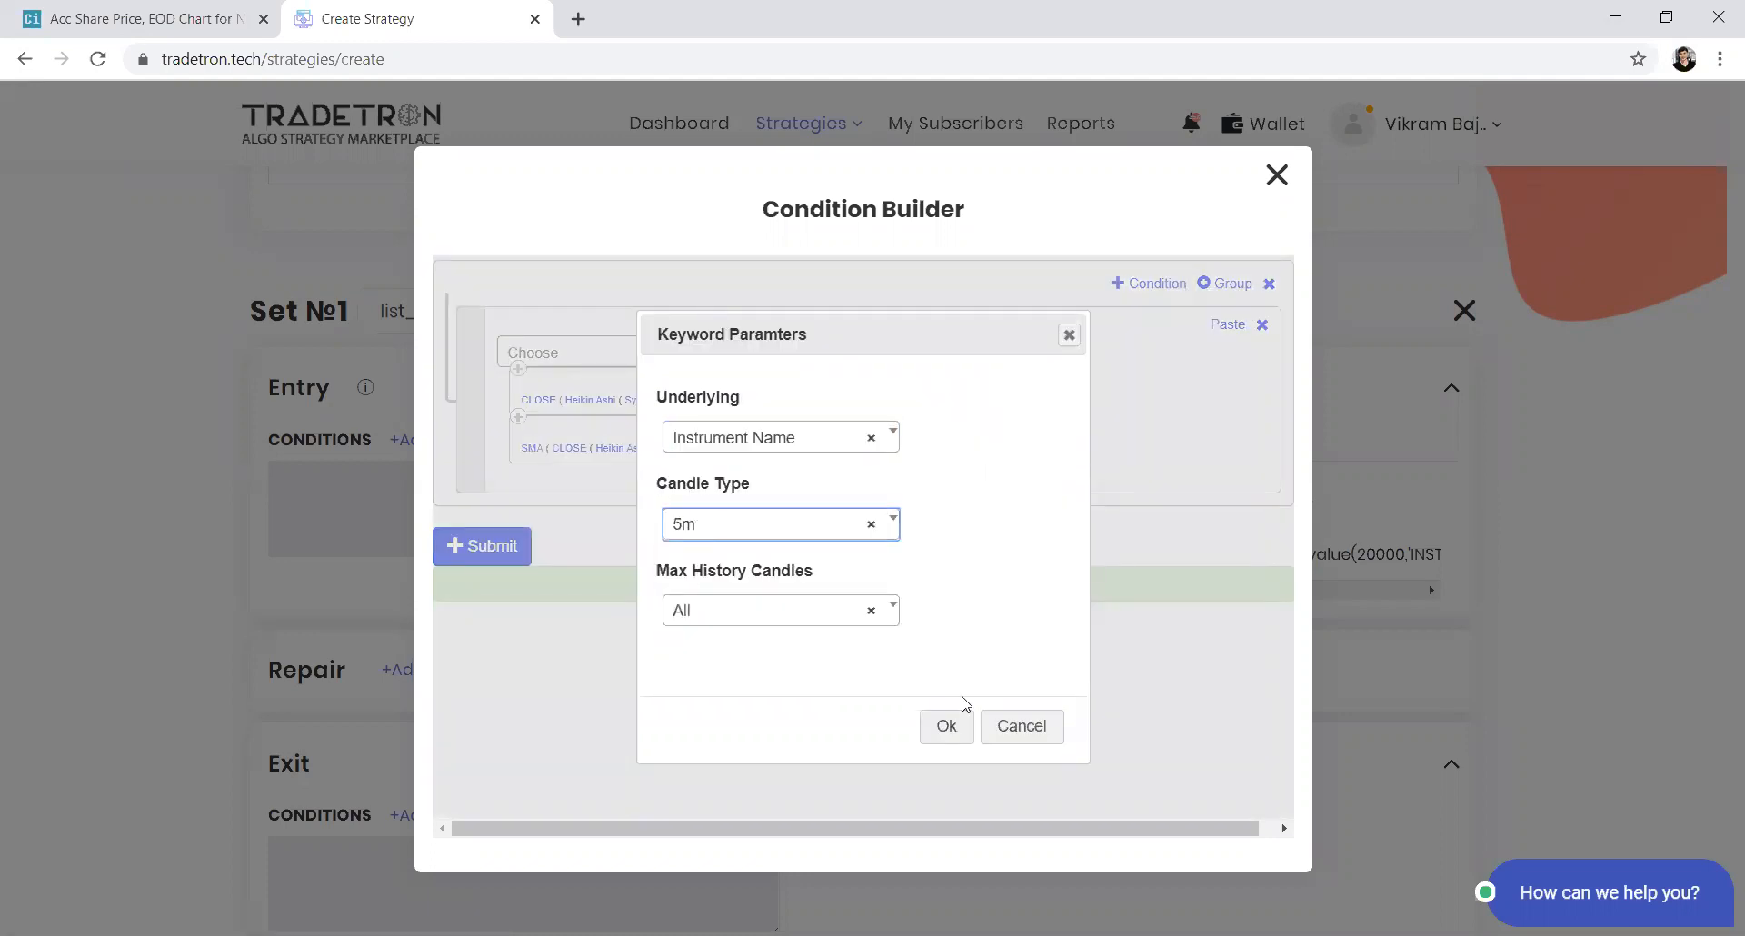
pyautogui.click(962, 728)
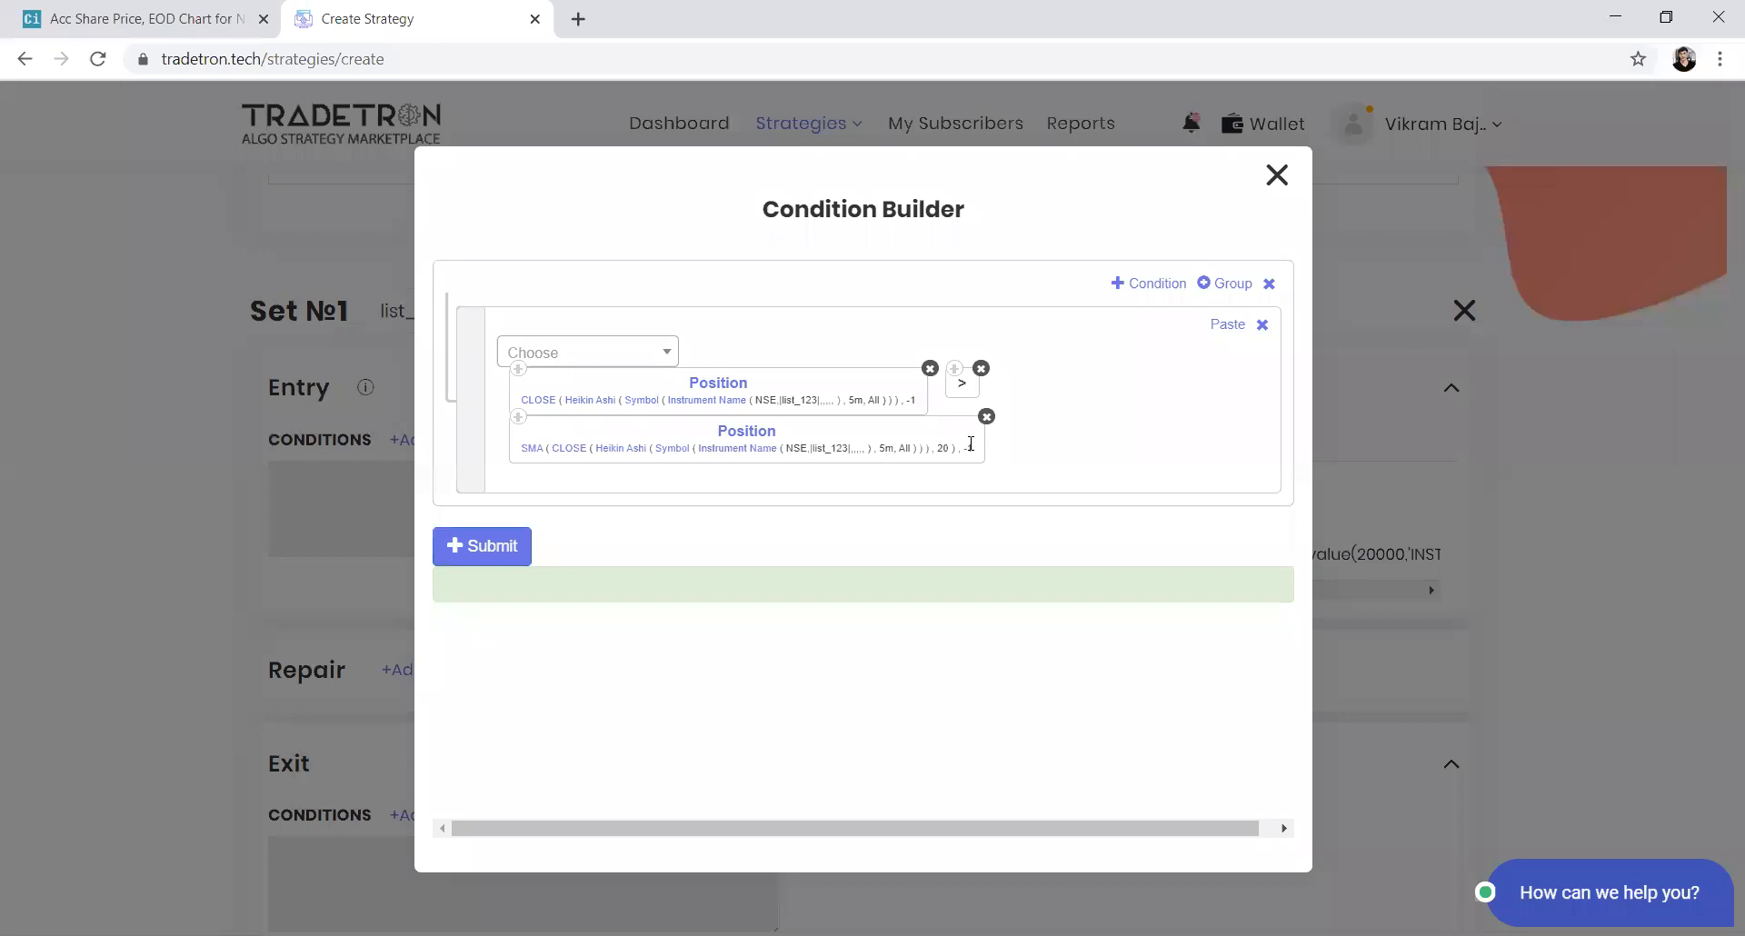
# Add a second condition row that copies the Heikin Ashi CLOSE and SMA keywords, compared with less than
pyautogui.click(1167, 287)
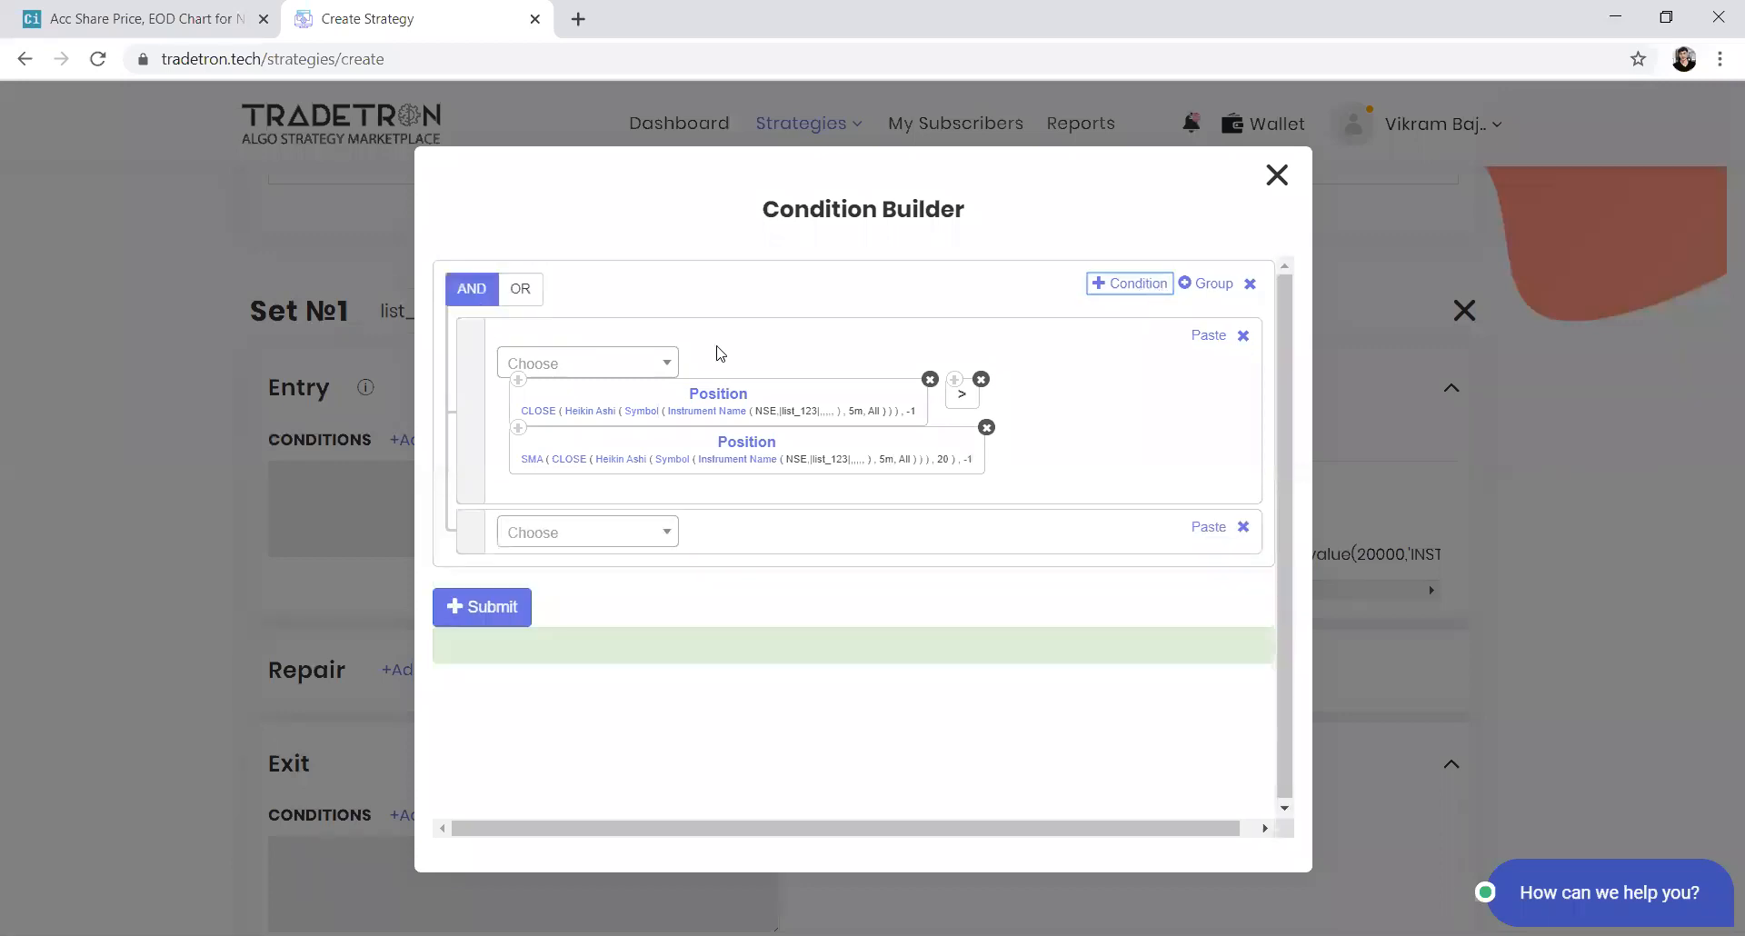
pyautogui.click(517, 380)
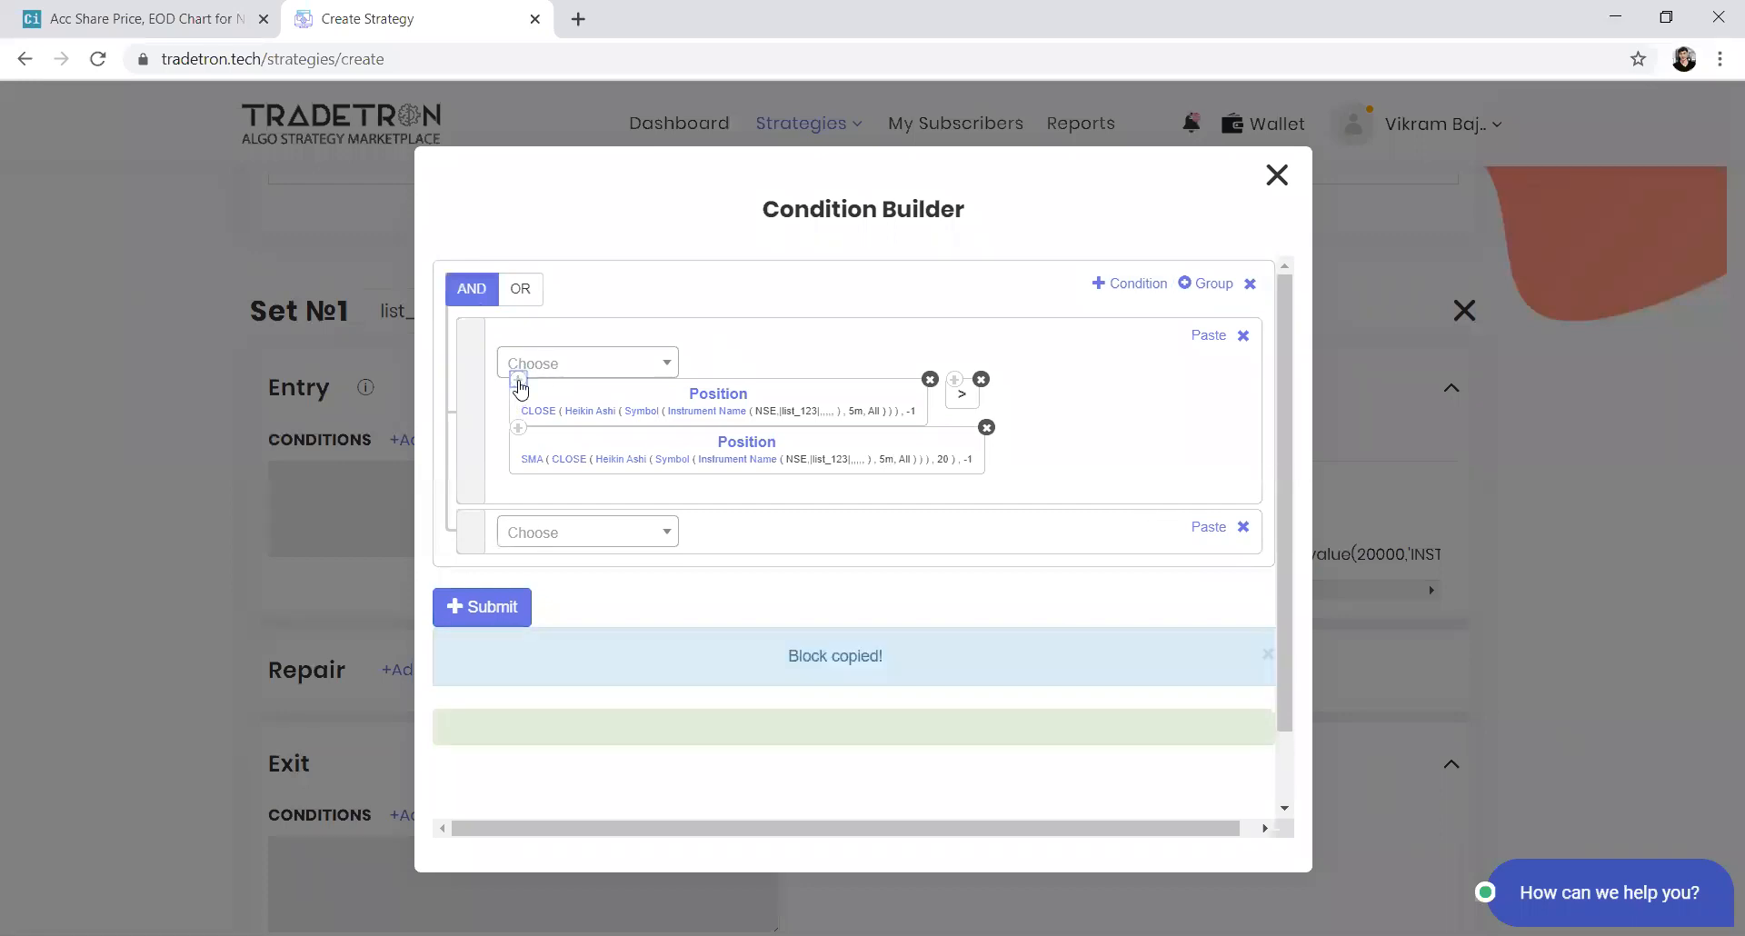
pyautogui.click(1208, 528)
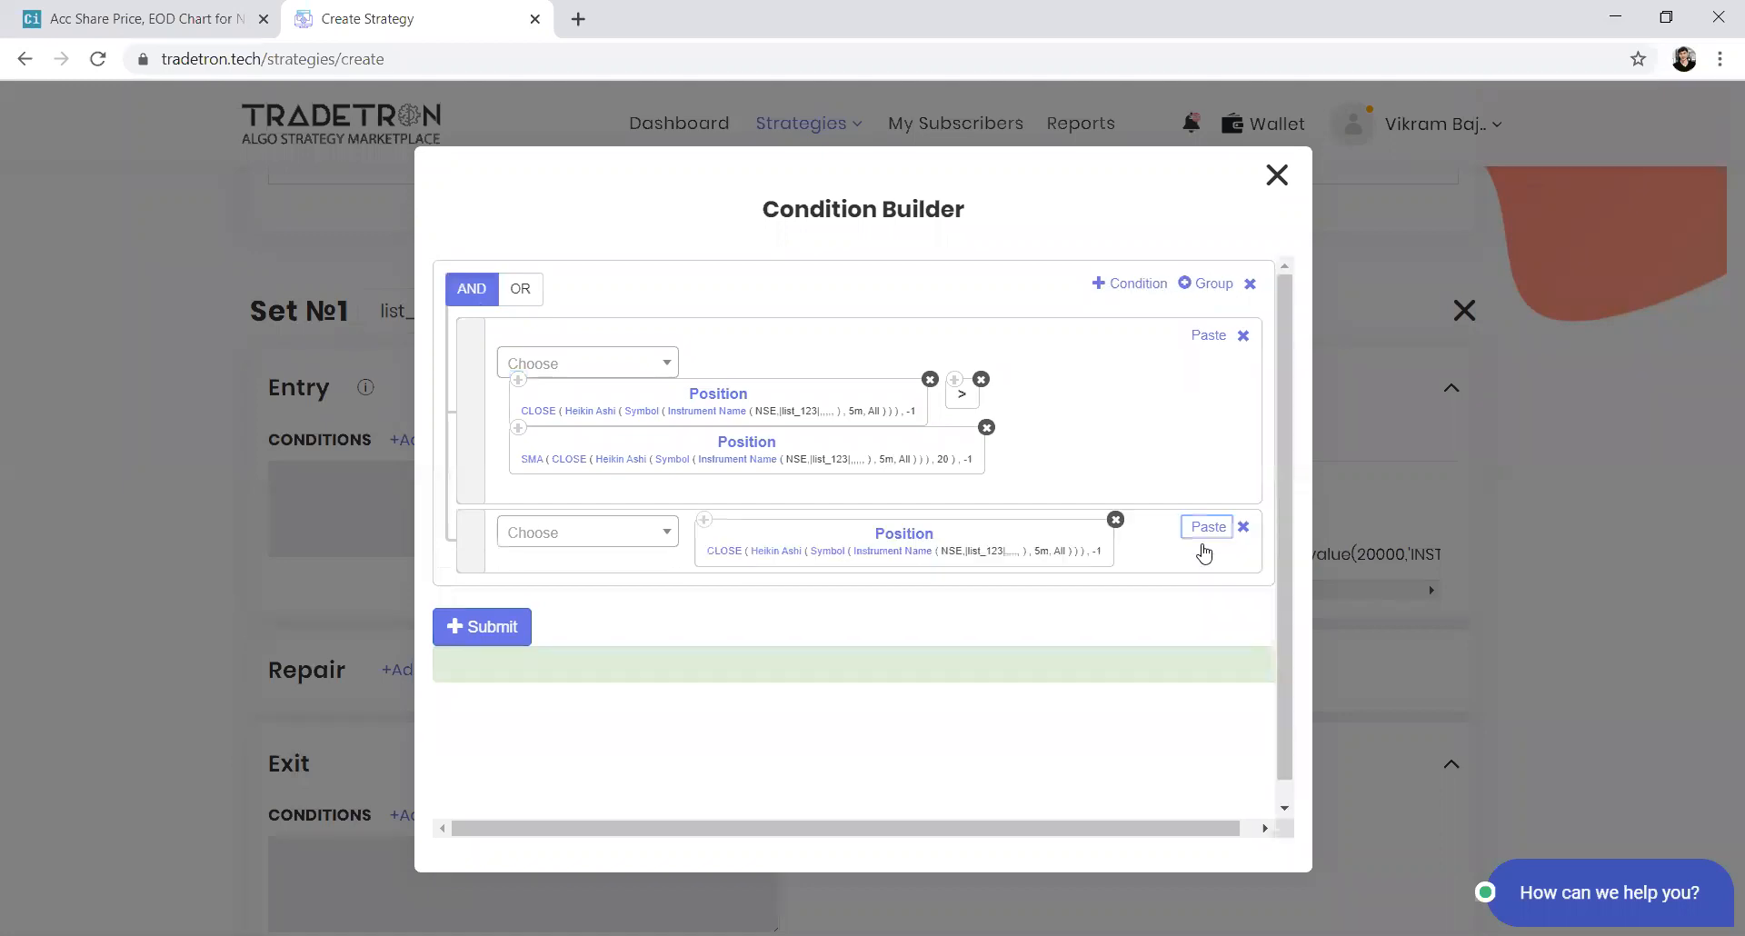
pyautogui.click(632, 539)
pyautogui.write('<')
pyautogui.press('Return')
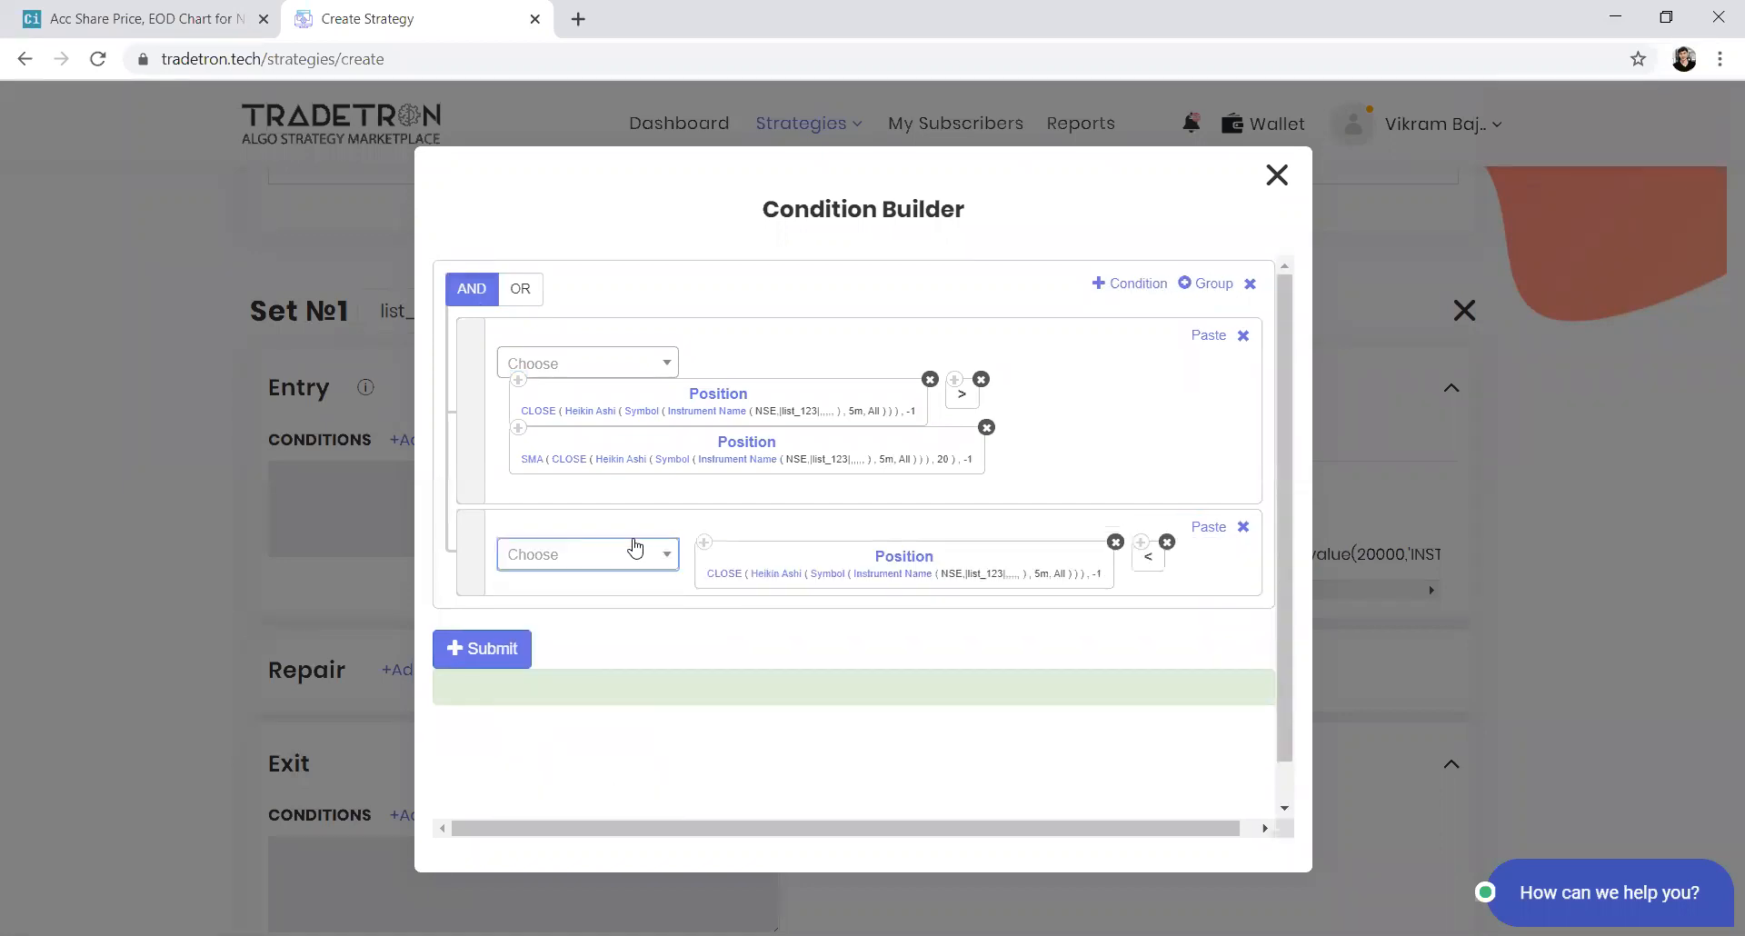
pyautogui.click(518, 427)
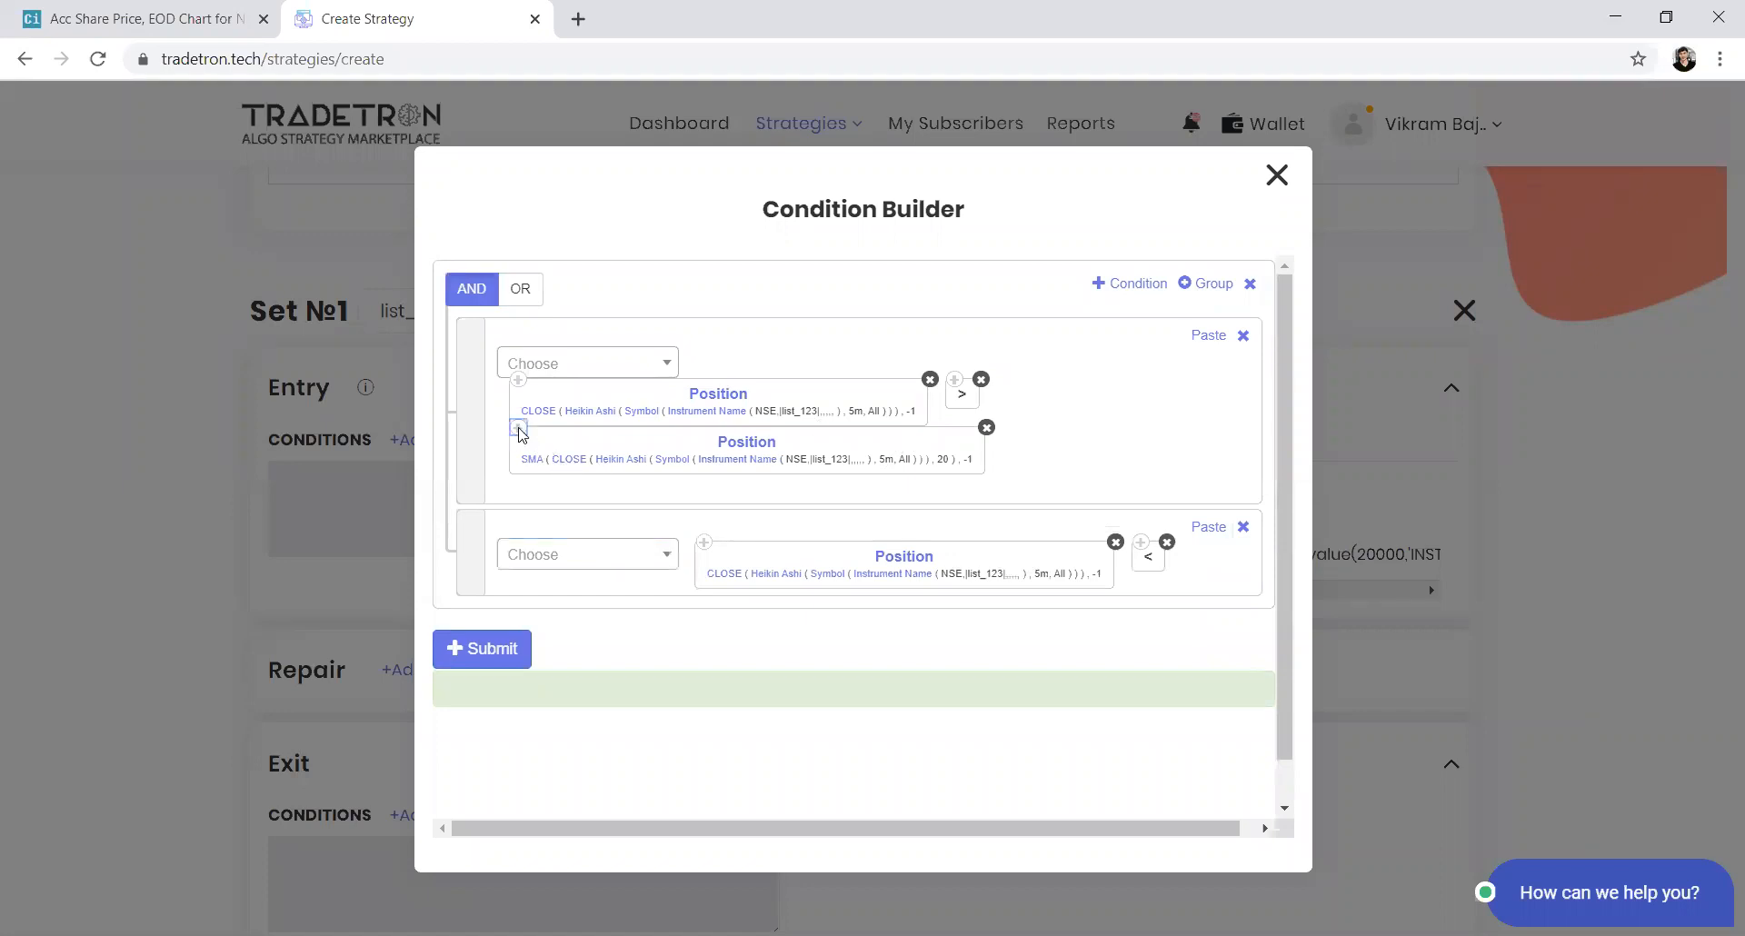
pyautogui.click(1209, 527)
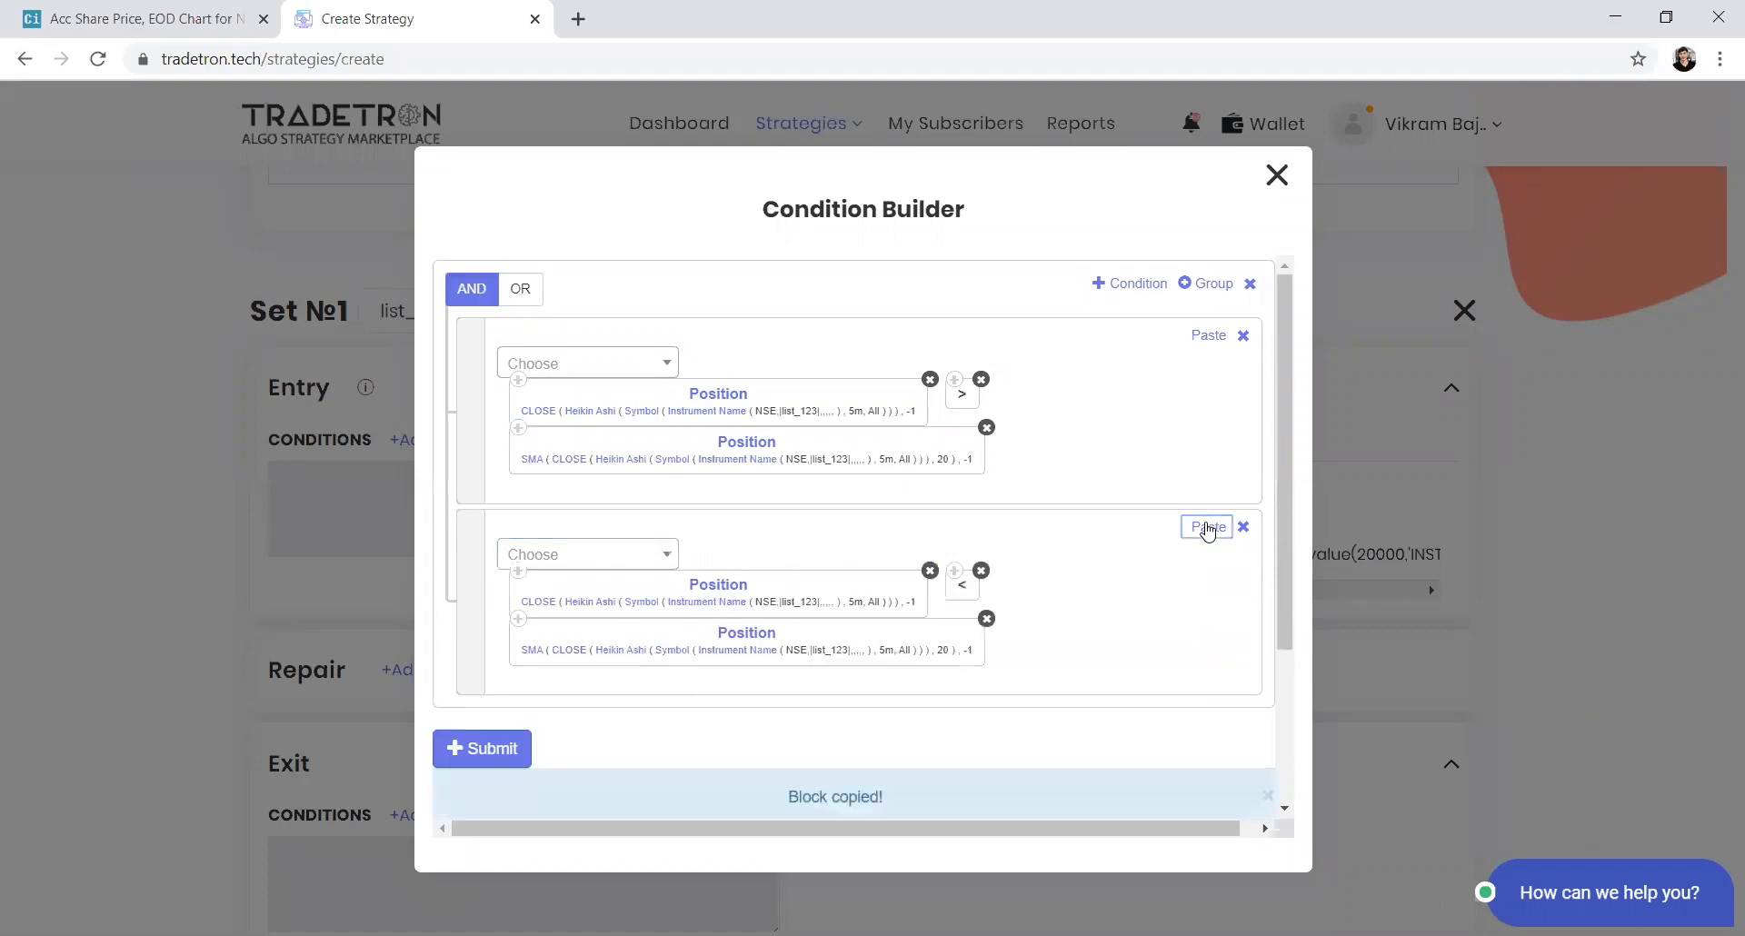
# Set the position of both SMA and CLOSE in the second condition to -2
pyautogui.click(745, 634)
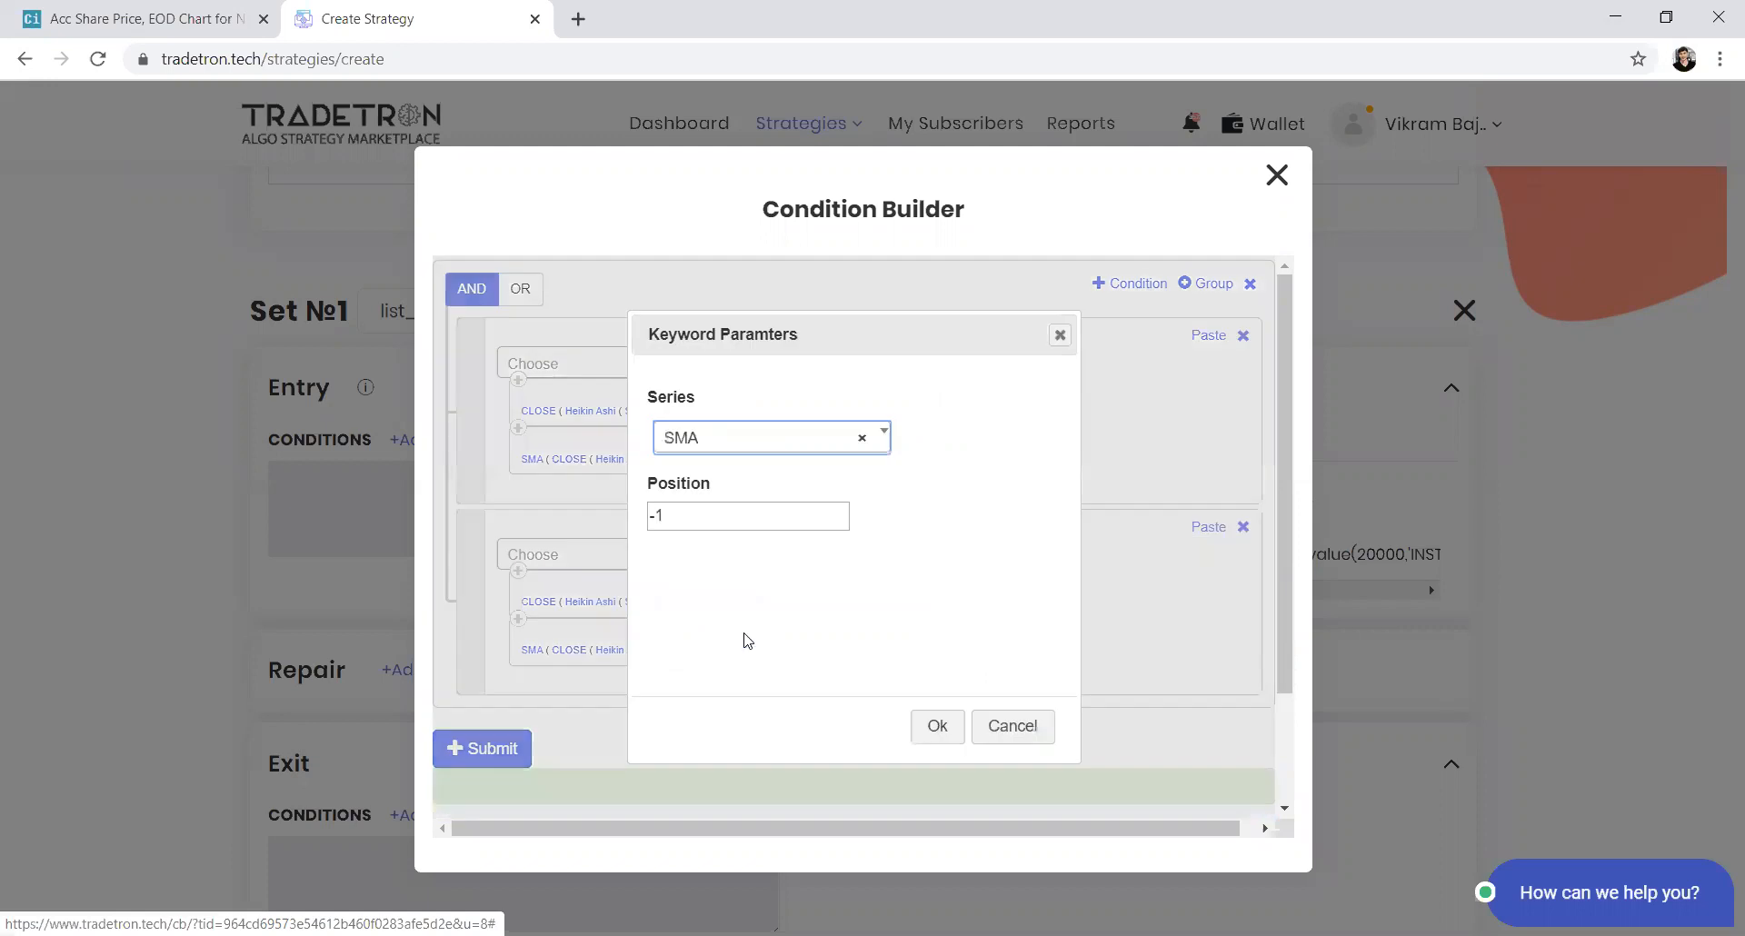
pyautogui.click(686, 517)
pyautogui.press('BackSpace')
pyautogui.write('2')
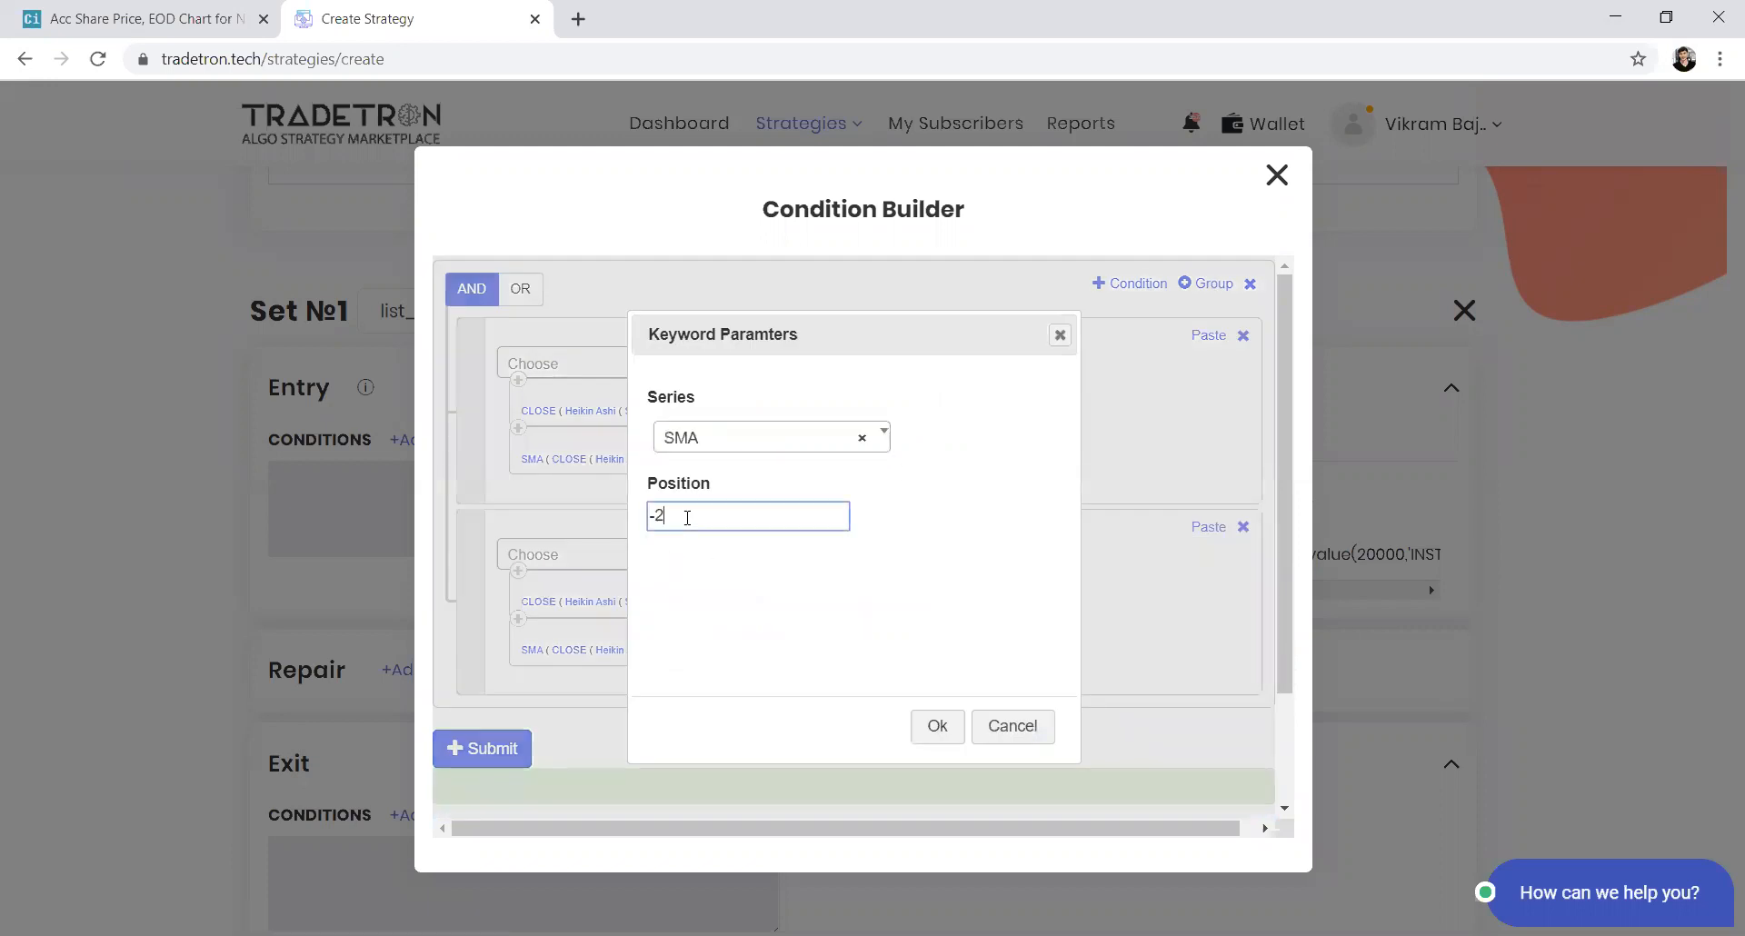
pyautogui.click(932, 726)
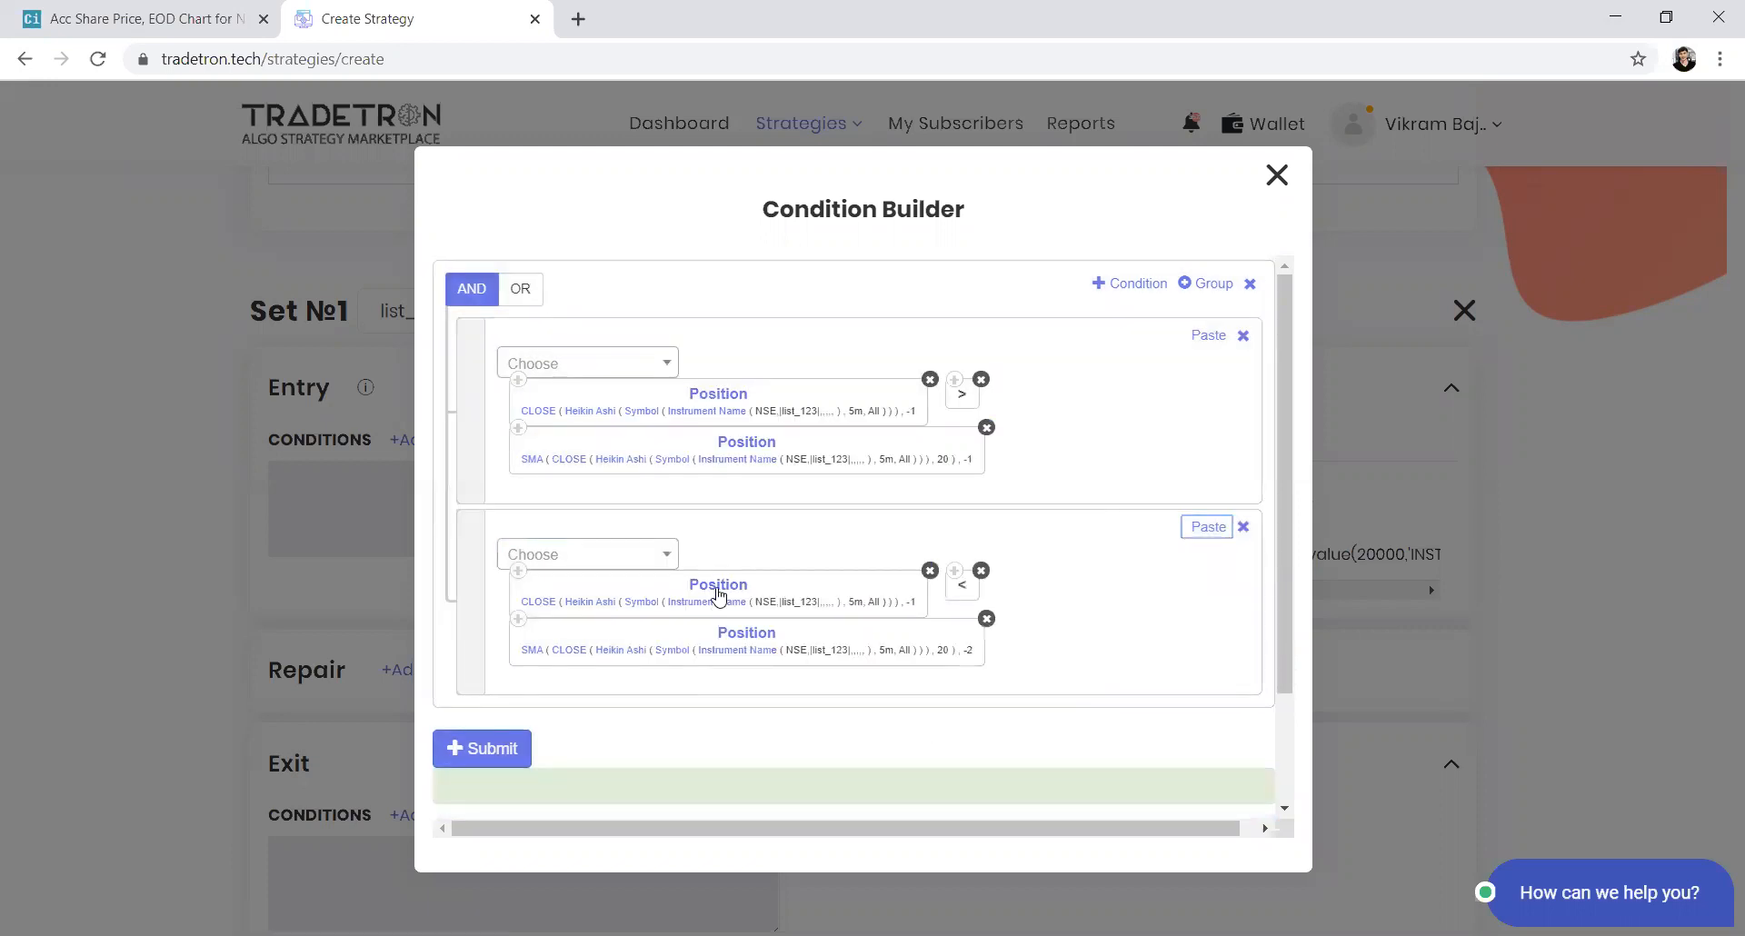
pyautogui.click(718, 593)
pyautogui.click(721, 515)
pyautogui.press('BackSpace')
pyautogui.write('2')
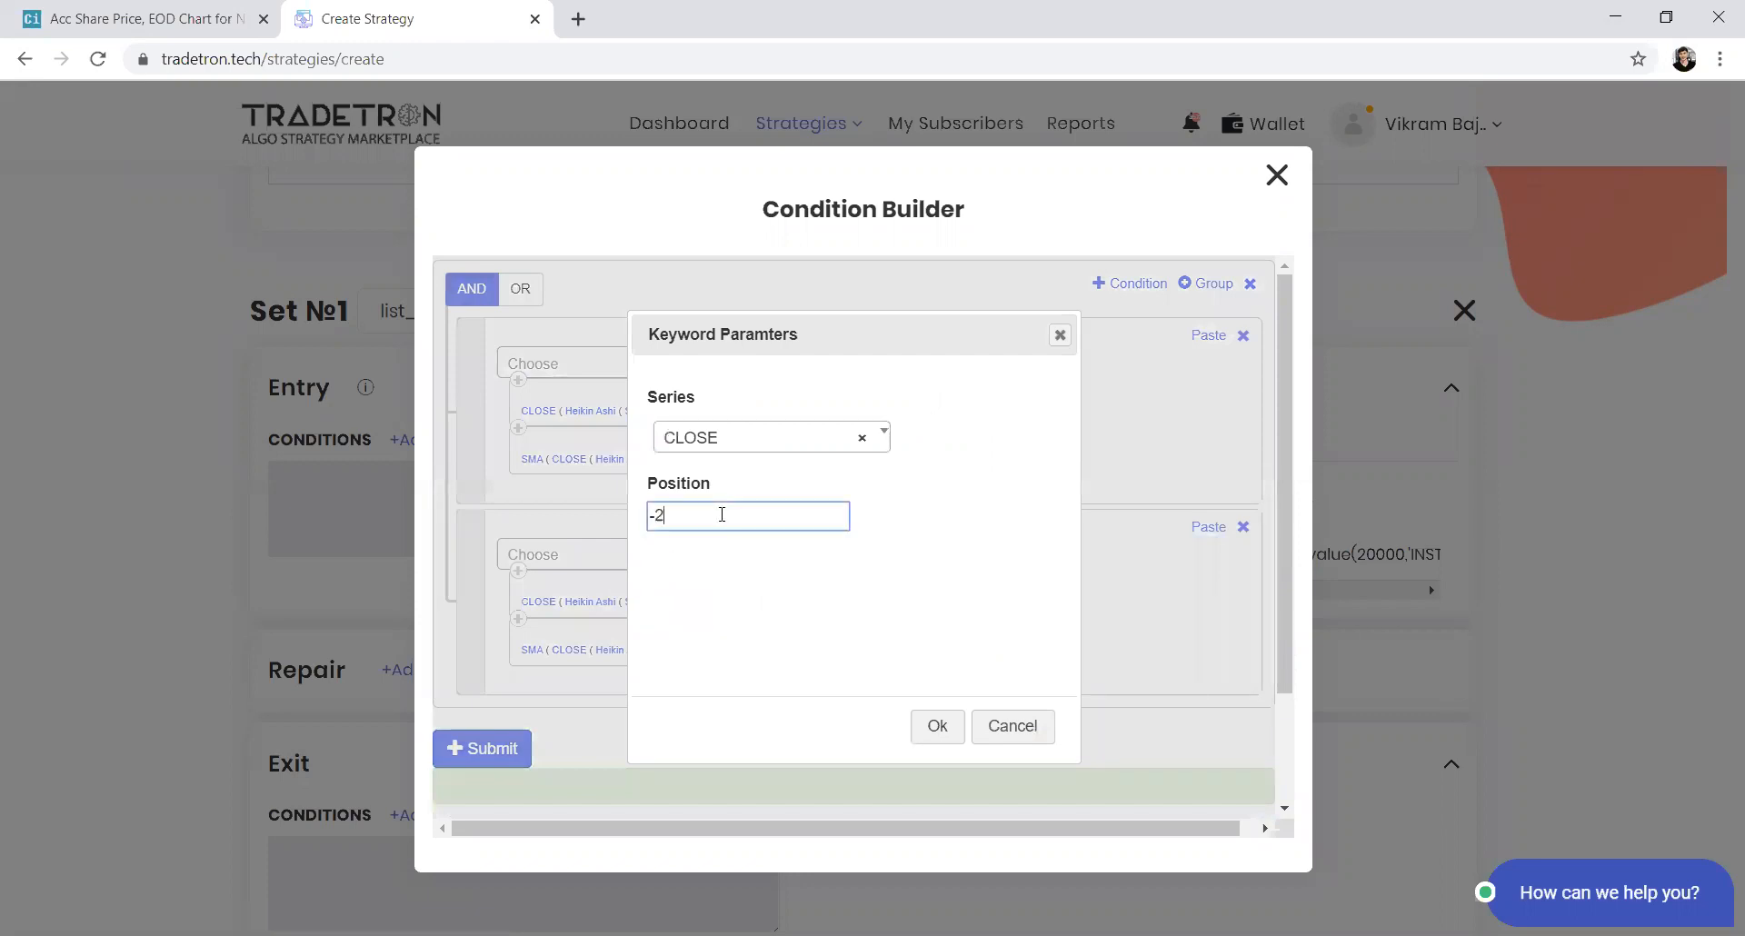
pyautogui.click(934, 731)
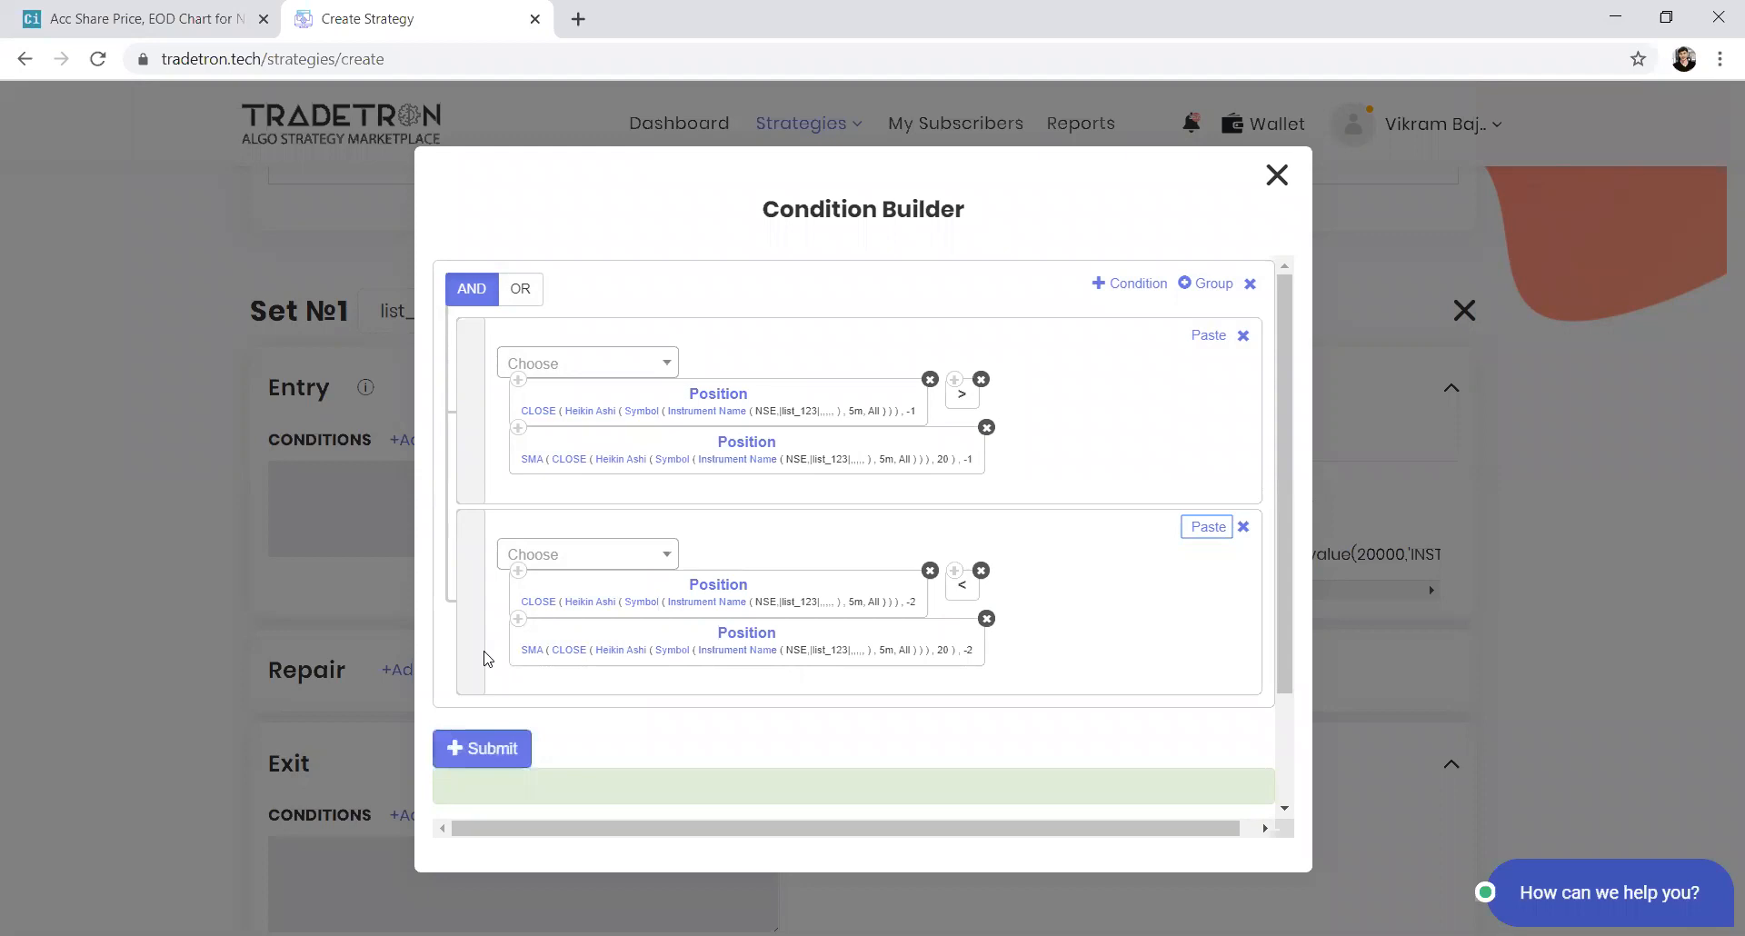
# Try to change the first SMA's period to 30, then submit the entry conditions
pyautogui.click(527, 462)
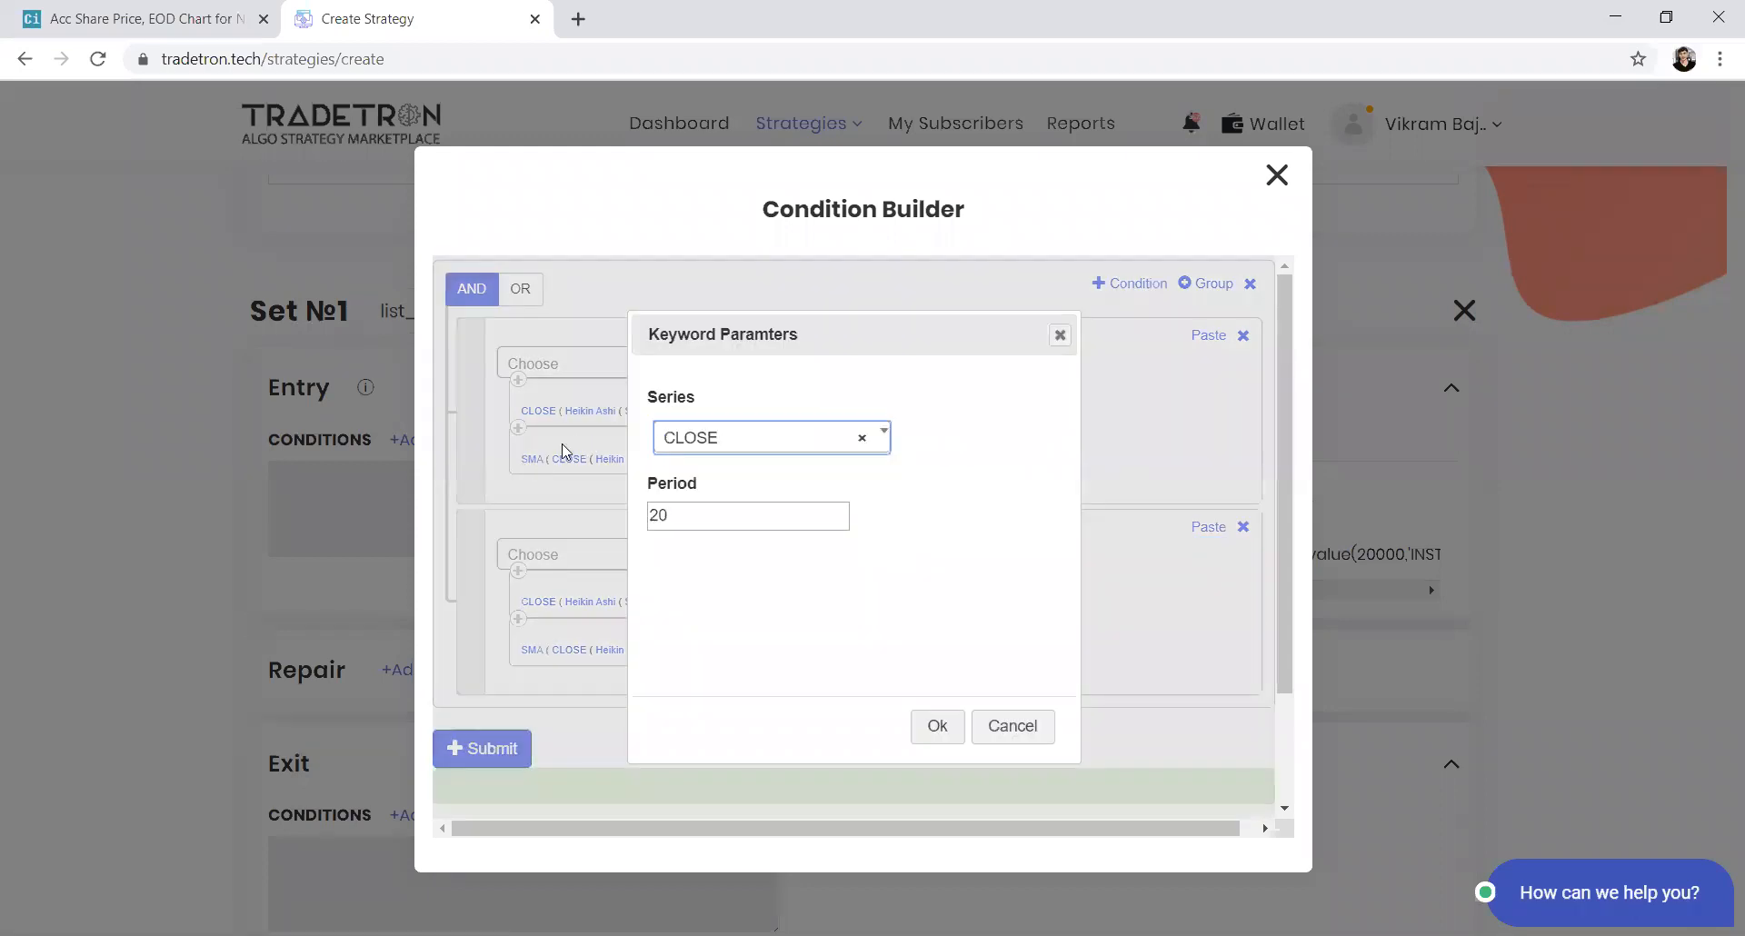
pyautogui.doubleClick(697, 519)
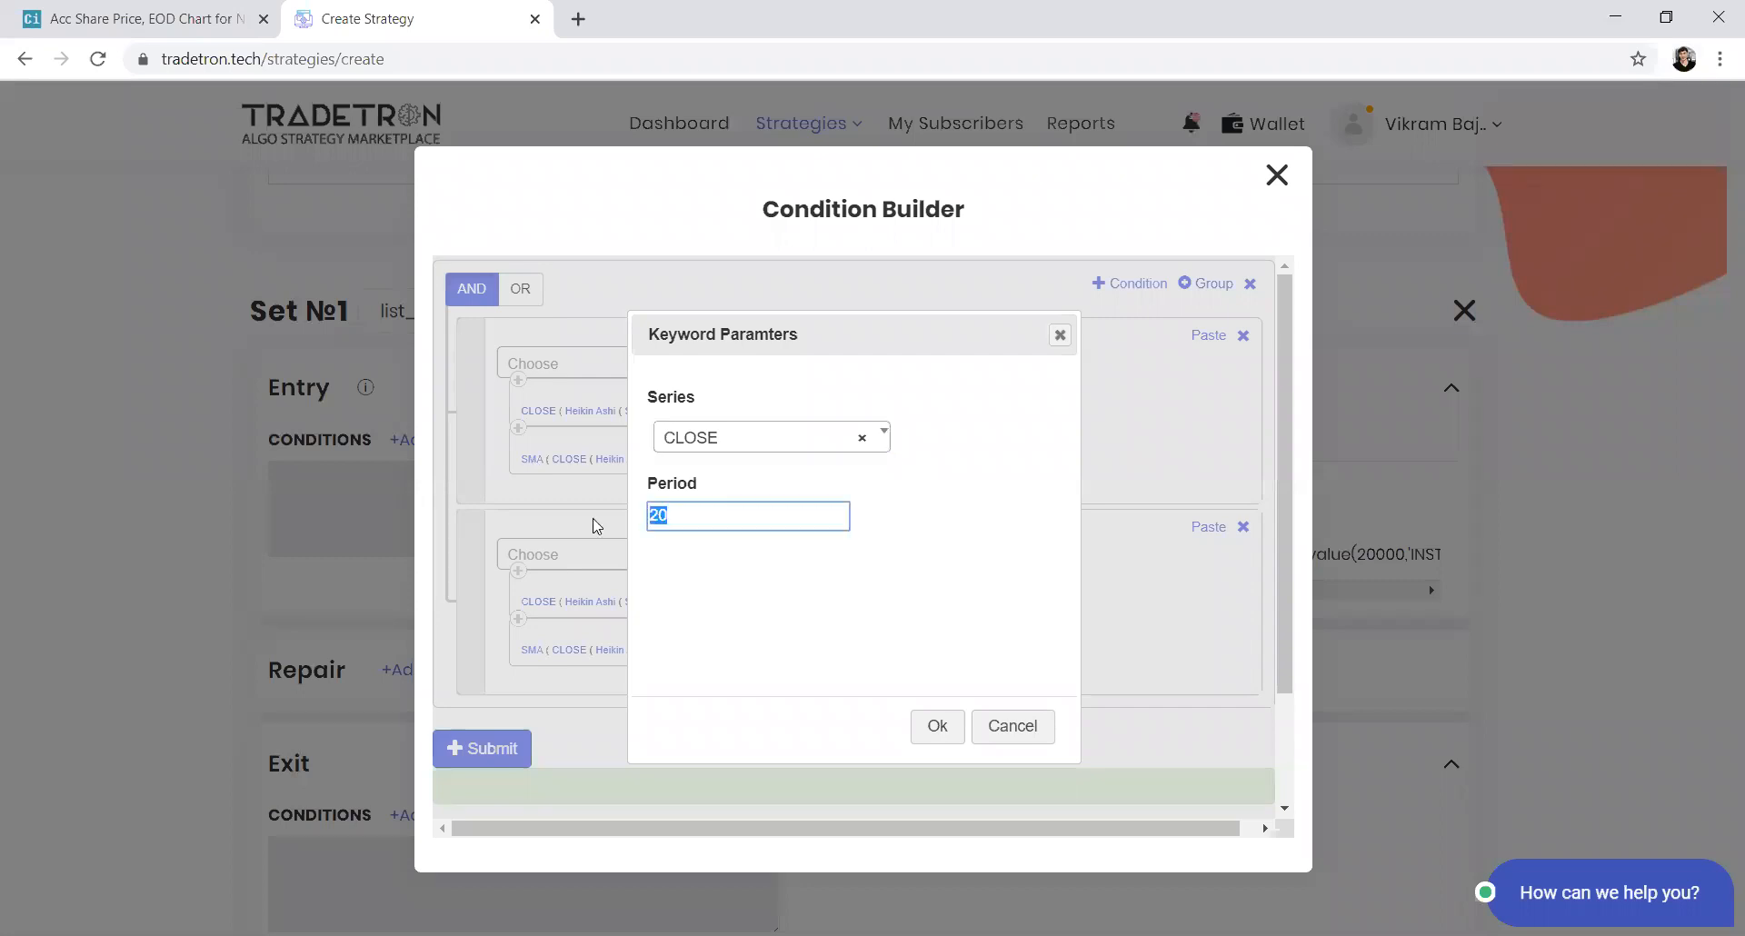
pyautogui.write('30')
pyautogui.click(929, 726)
pyautogui.click(509, 747)
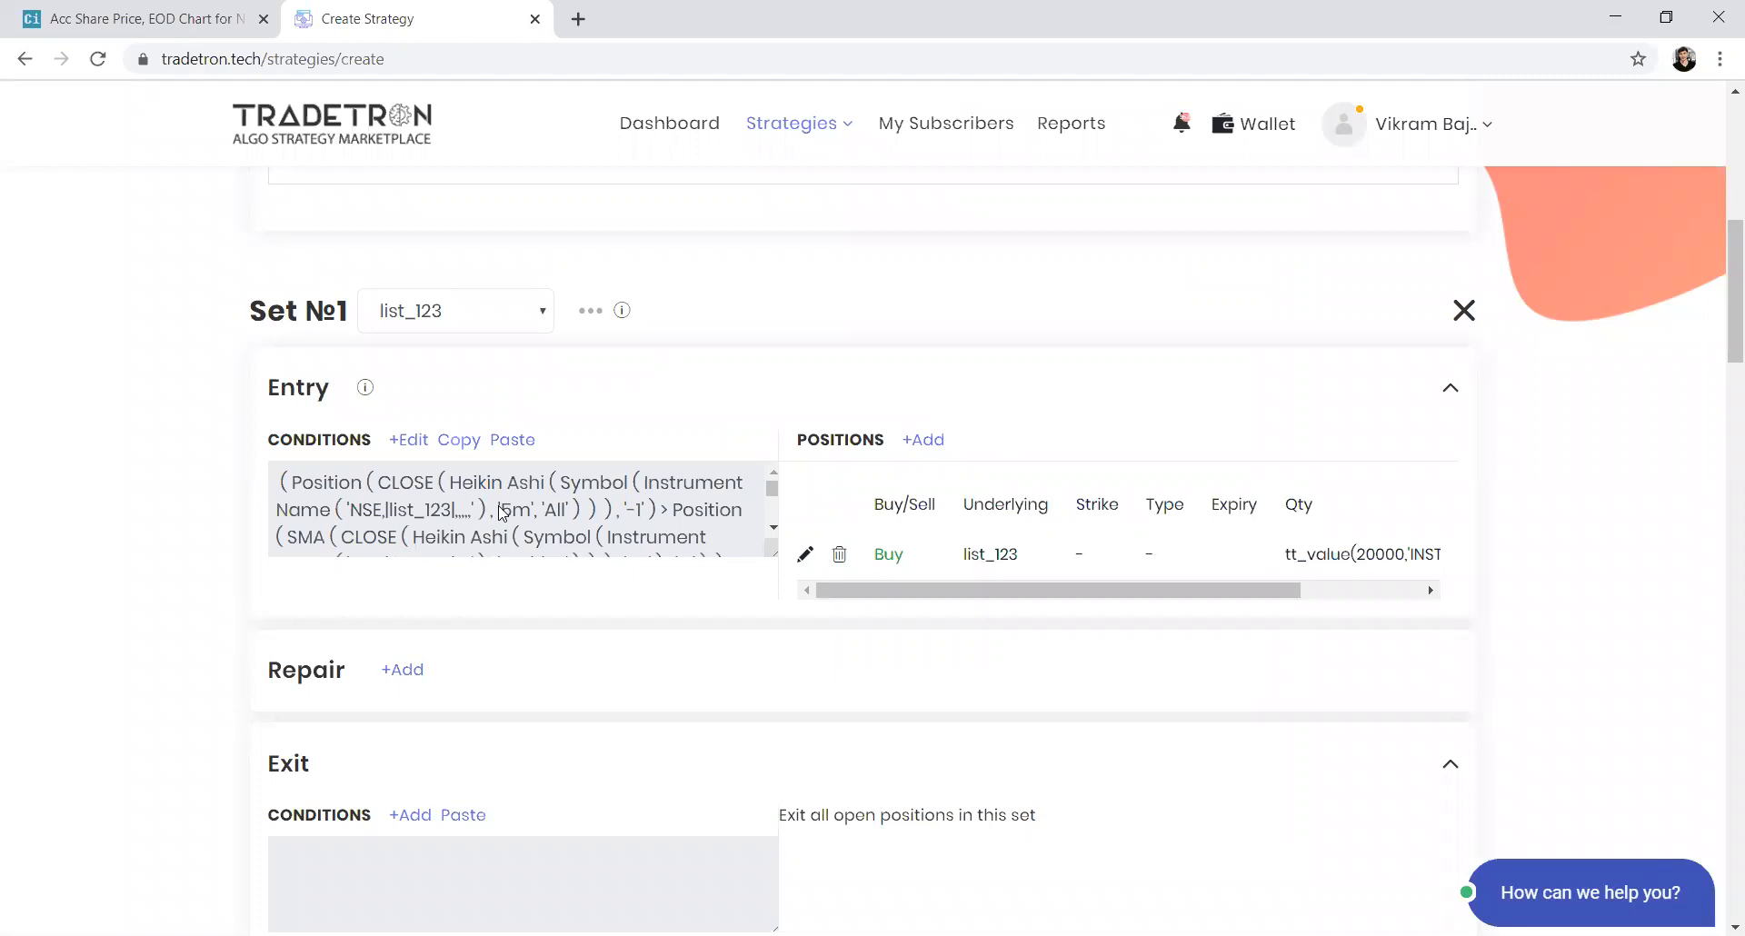
# Copy Set 1's entry conditions and paste them into its exit conditions
pyautogui.scroll(-3, 918, 548)
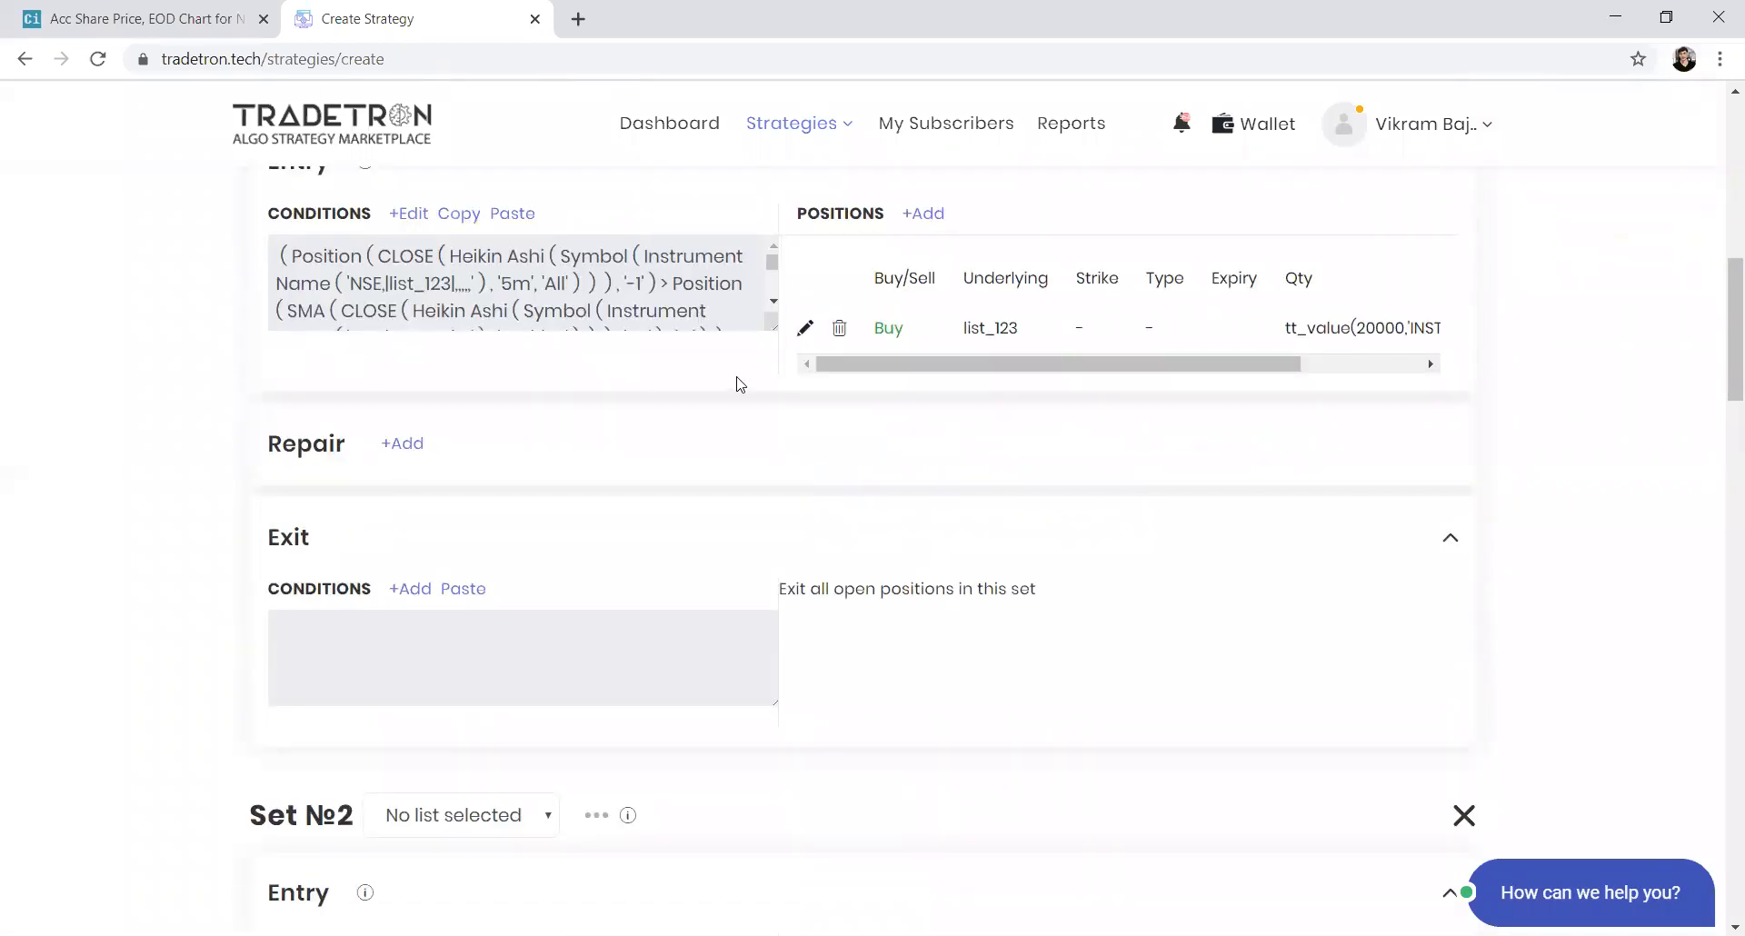
pyautogui.click(476, 223)
pyautogui.click(463, 591)
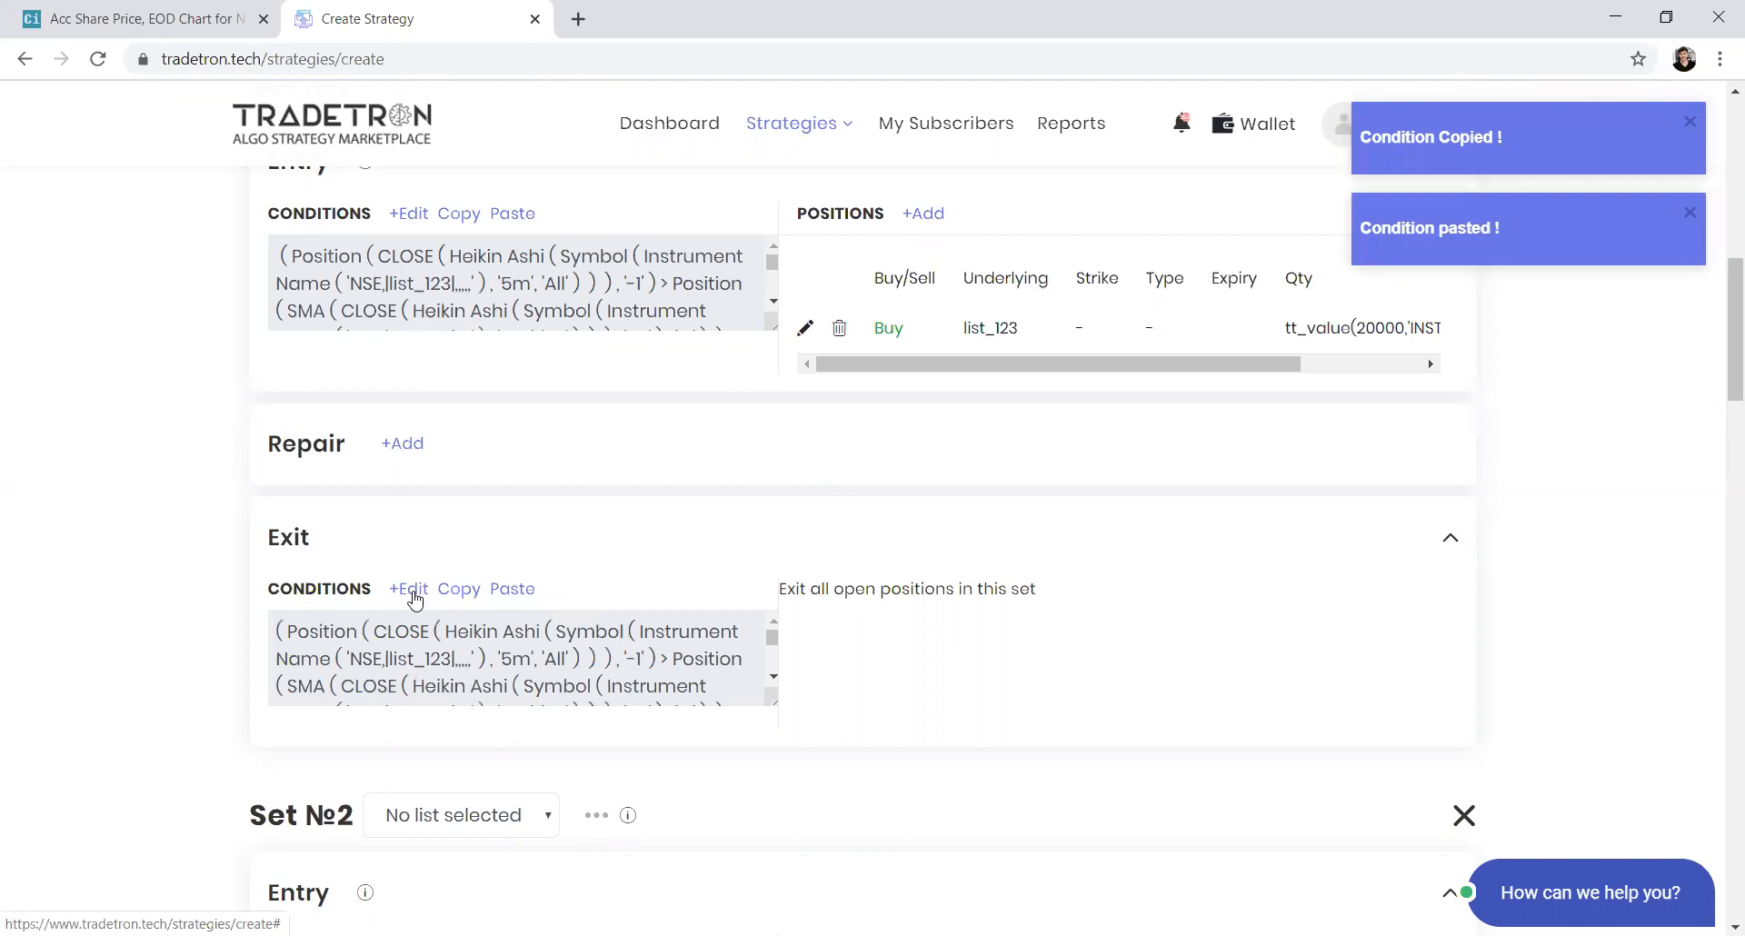
# Open the exit conditions for editing and change the first condition's comparison to less than
pyautogui.click(409, 592)
pyautogui.scroll(-2, 727, 623)
pyautogui.scroll(2, 727, 622)
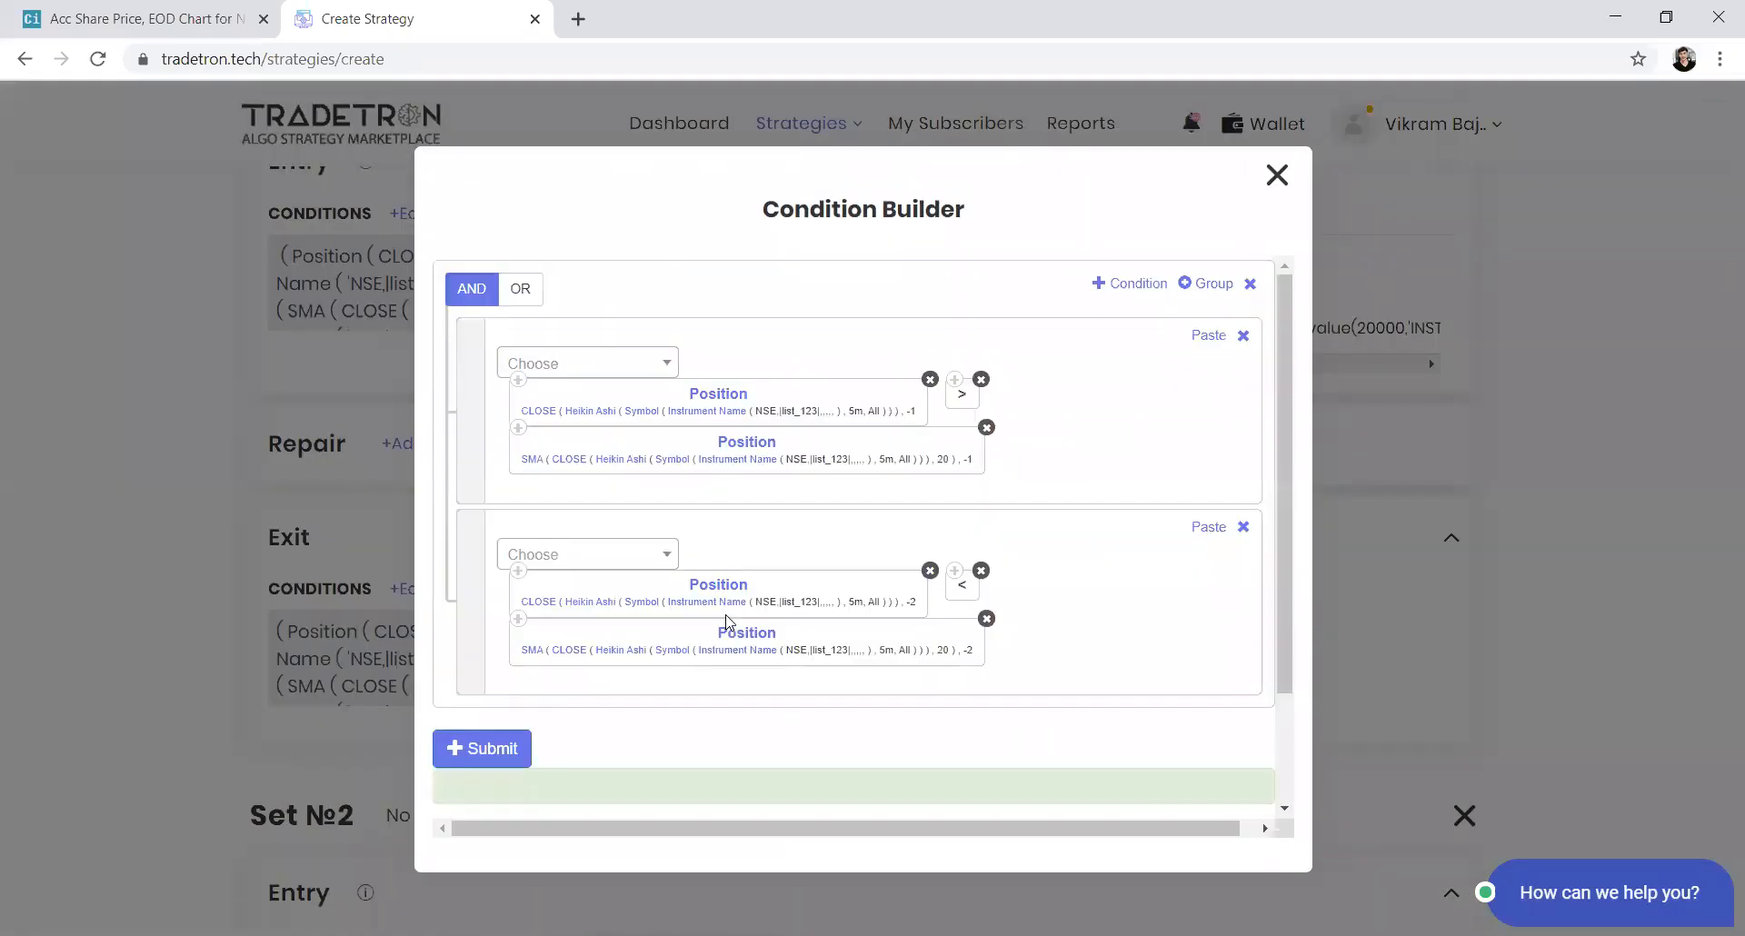
pyautogui.click(981, 379)
pyautogui.click(595, 368)
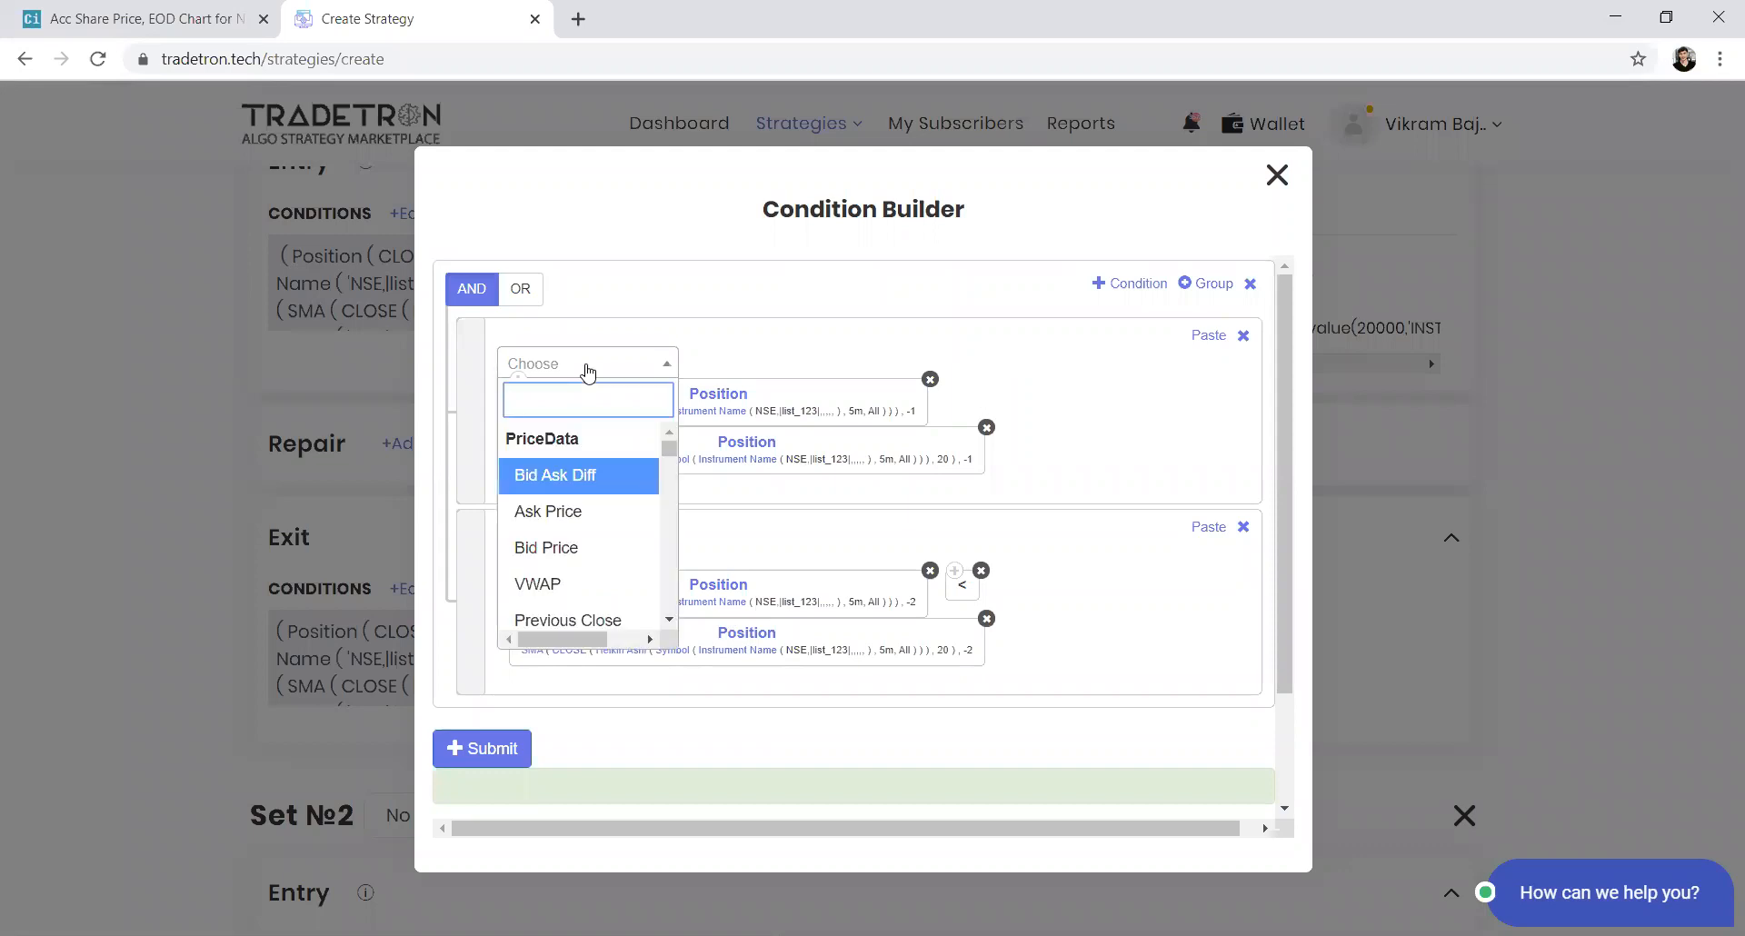
pyautogui.click(586, 368)
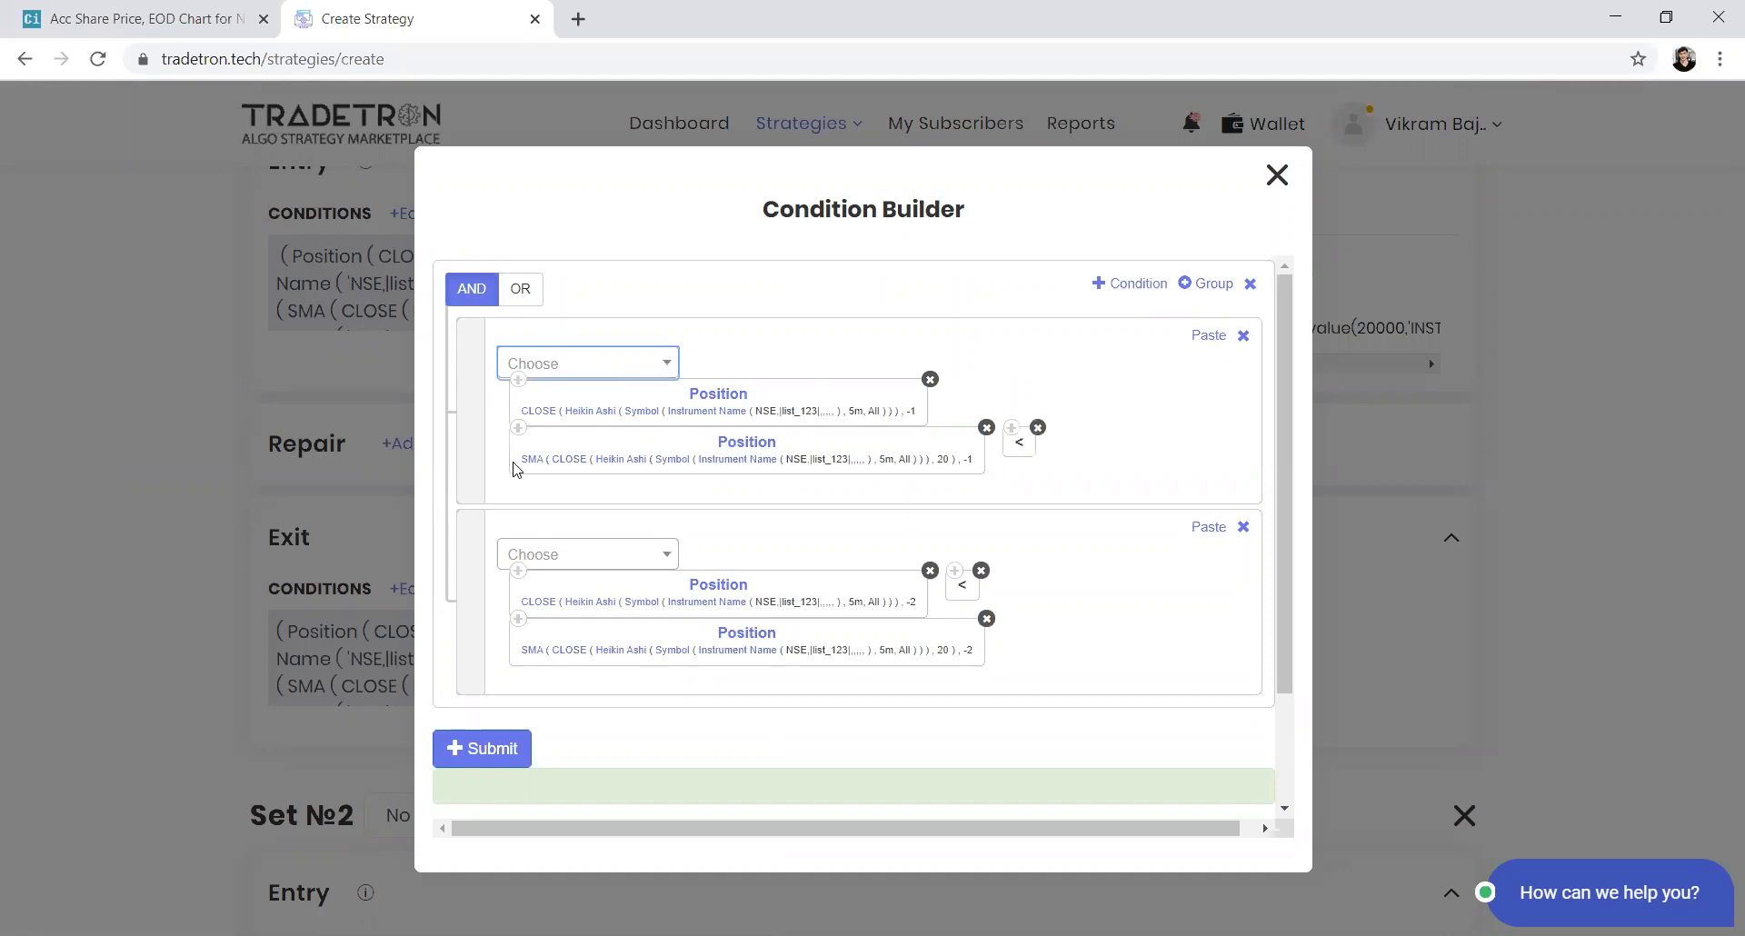
pyautogui.moveTo(1018, 449); pyautogui.dragTo(513, 452)
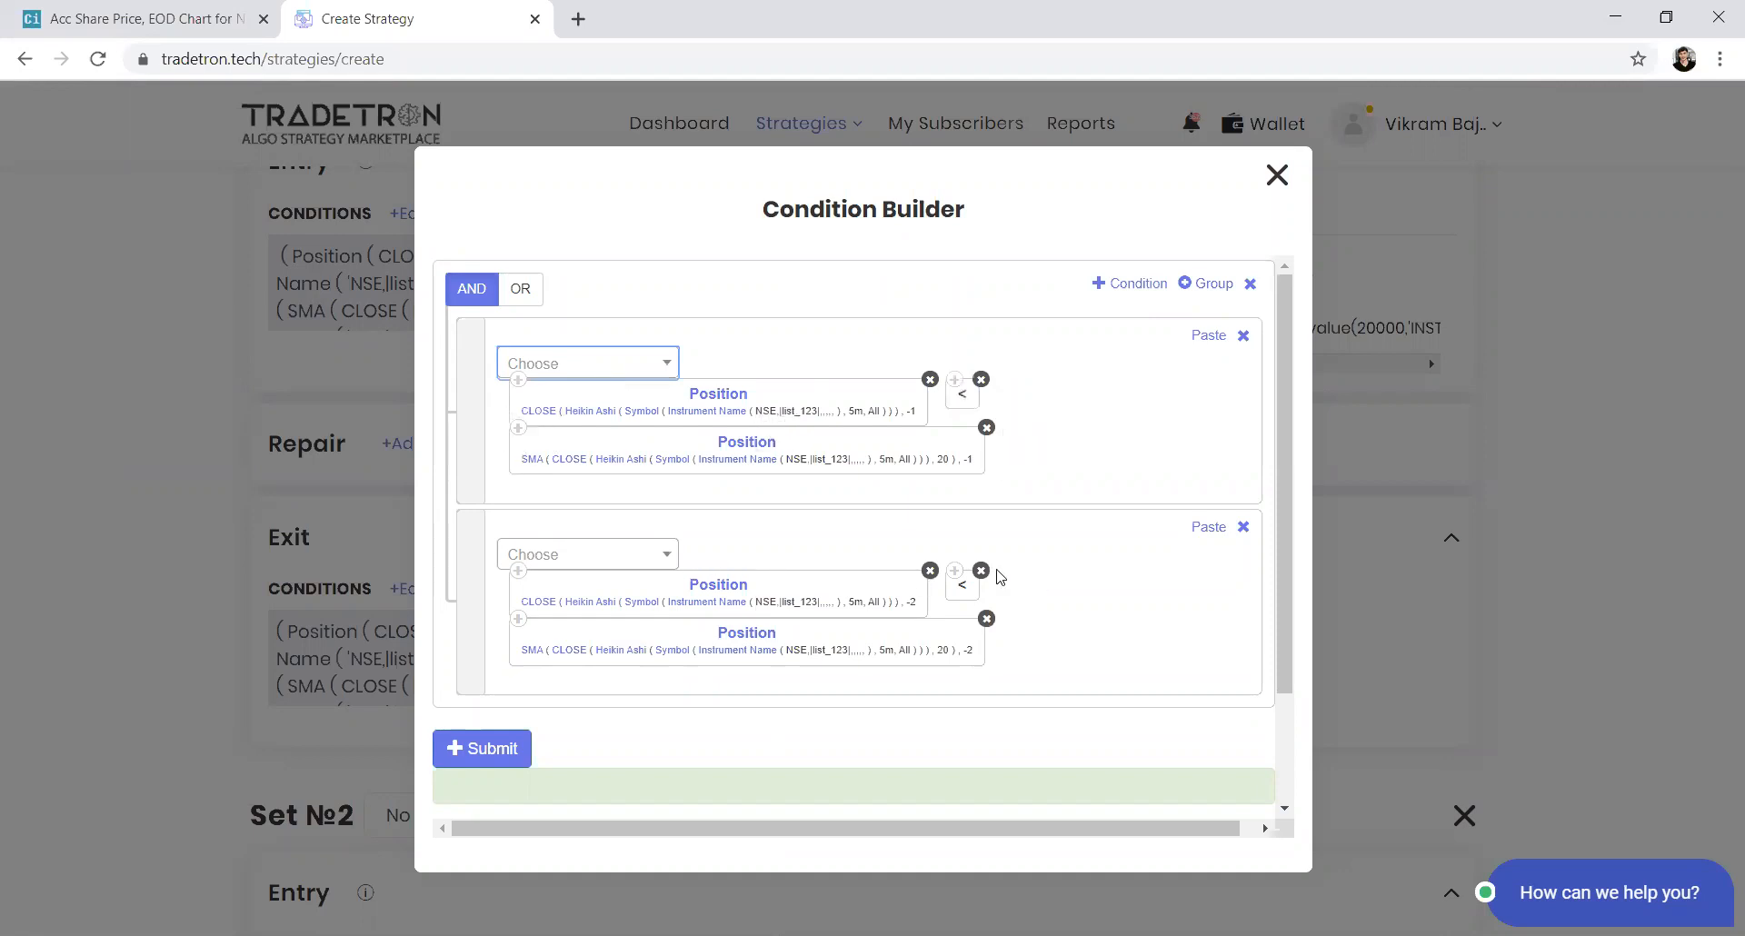
# Change the second exit condition's comparison to greater than and submit the exit conditions
pyautogui.click(629, 553)
pyautogui.write('>')
pyautogui.press('Return')
pyautogui.moveTo(1033, 642); pyautogui.dragTo(504, 652)
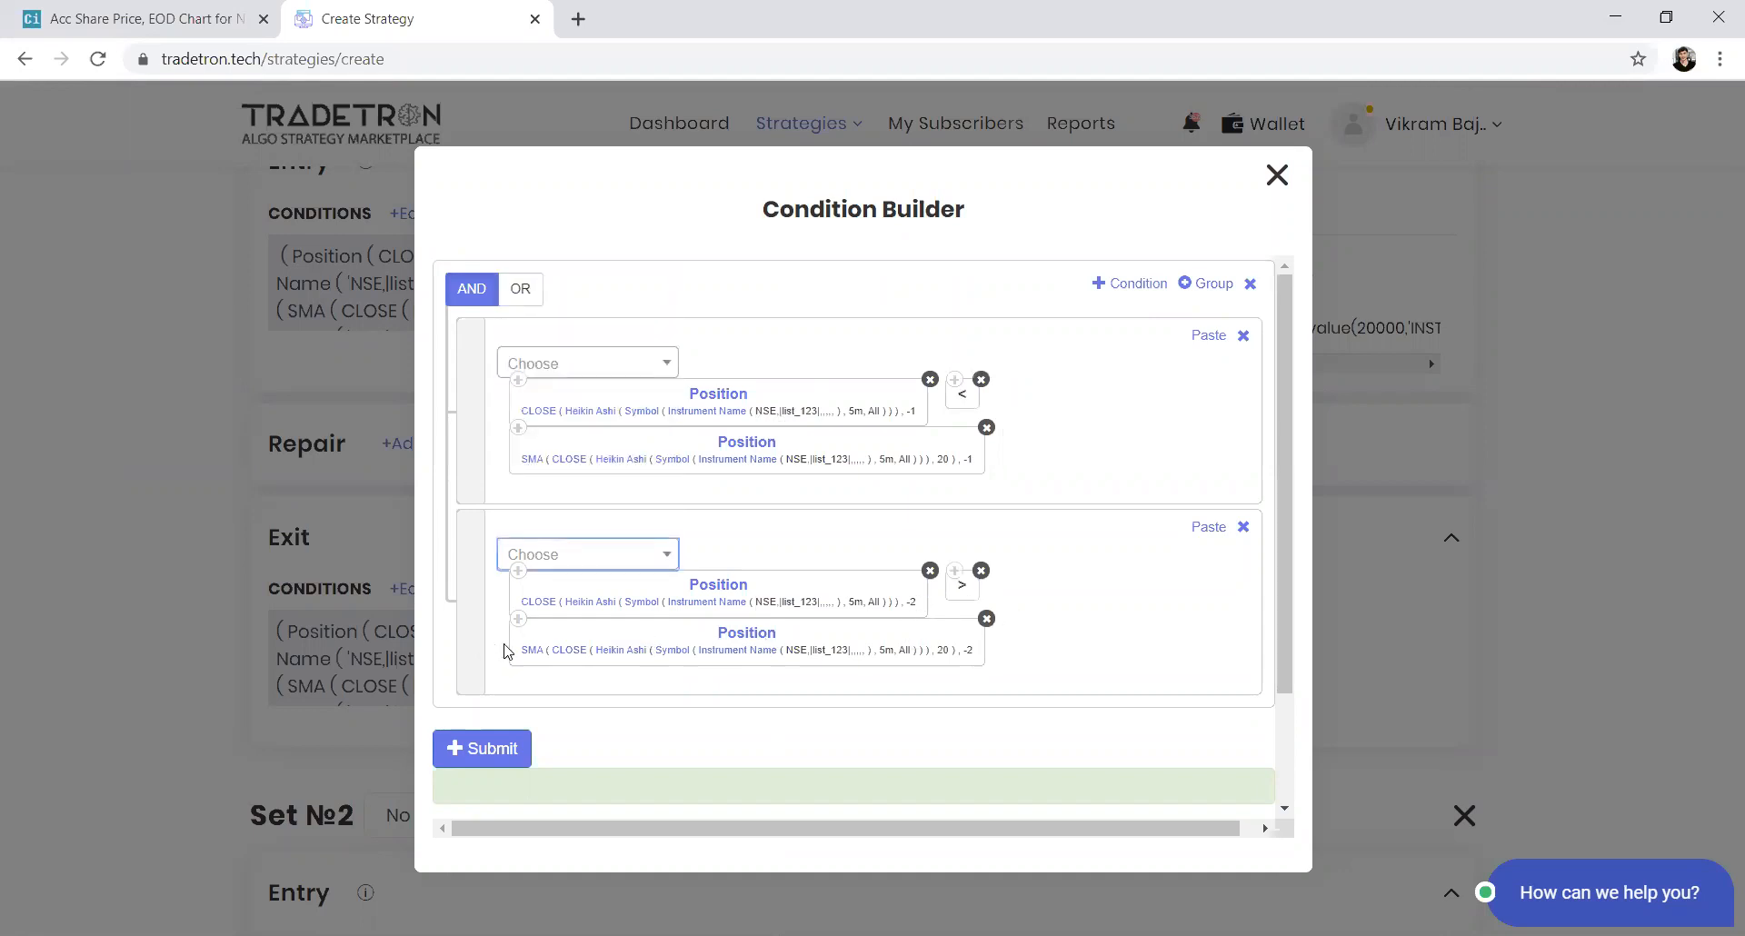
pyautogui.click(474, 755)
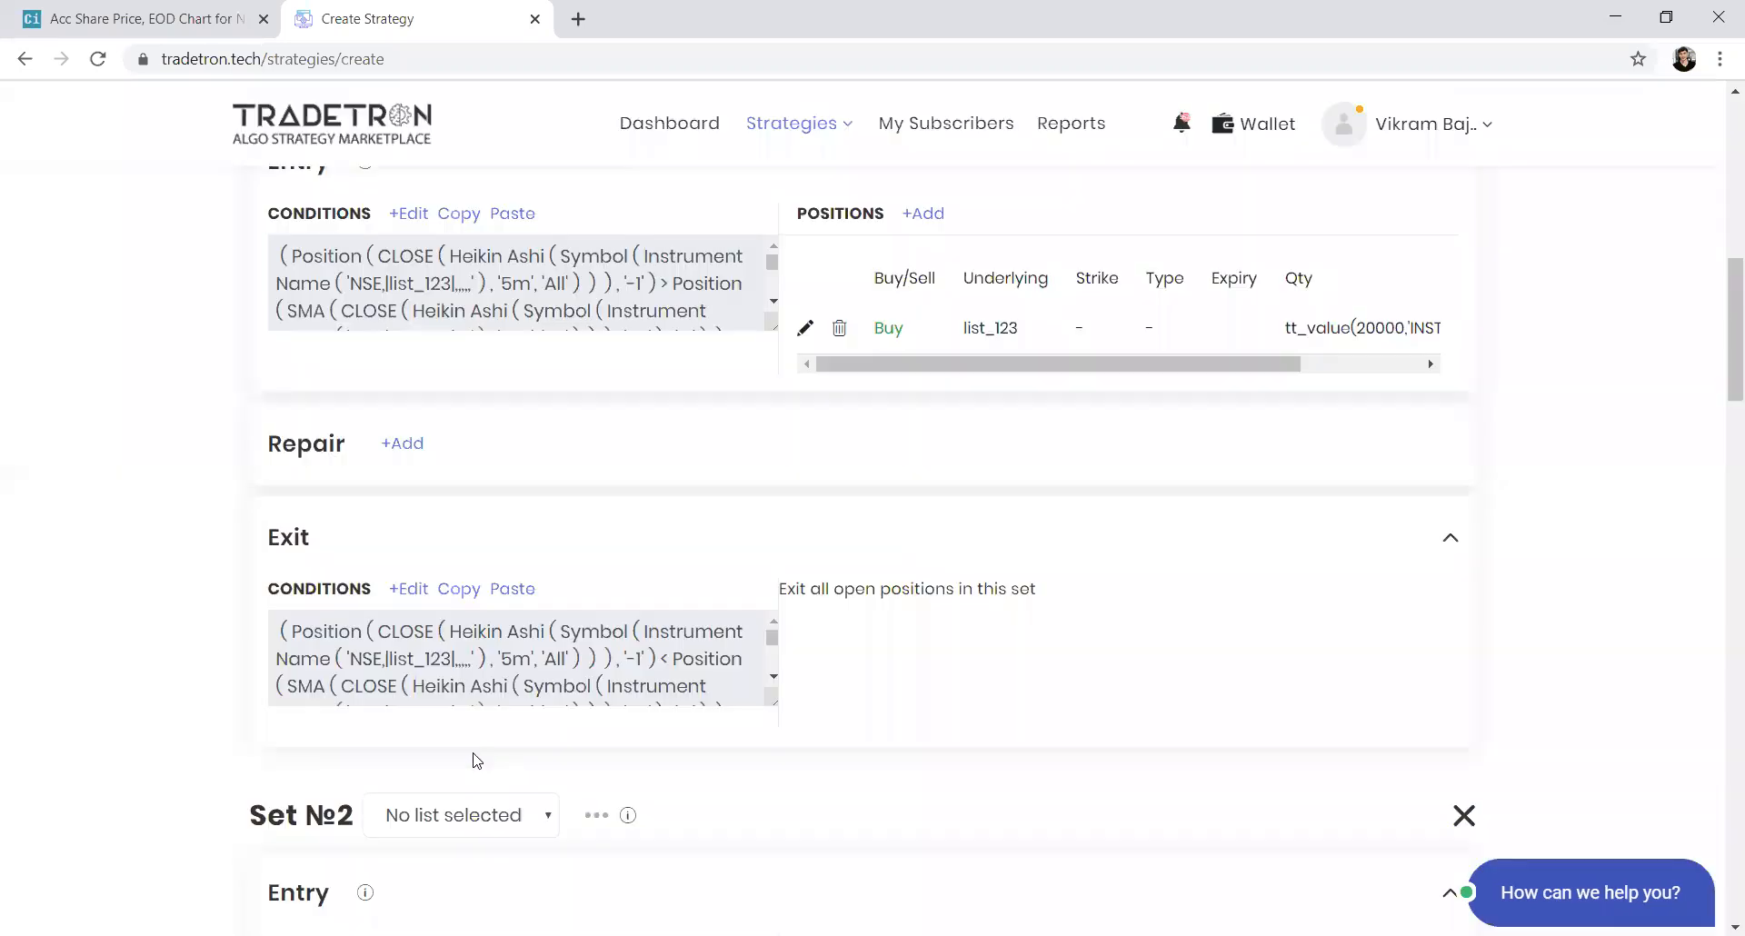
pyautogui.scroll(1, 825, 443)
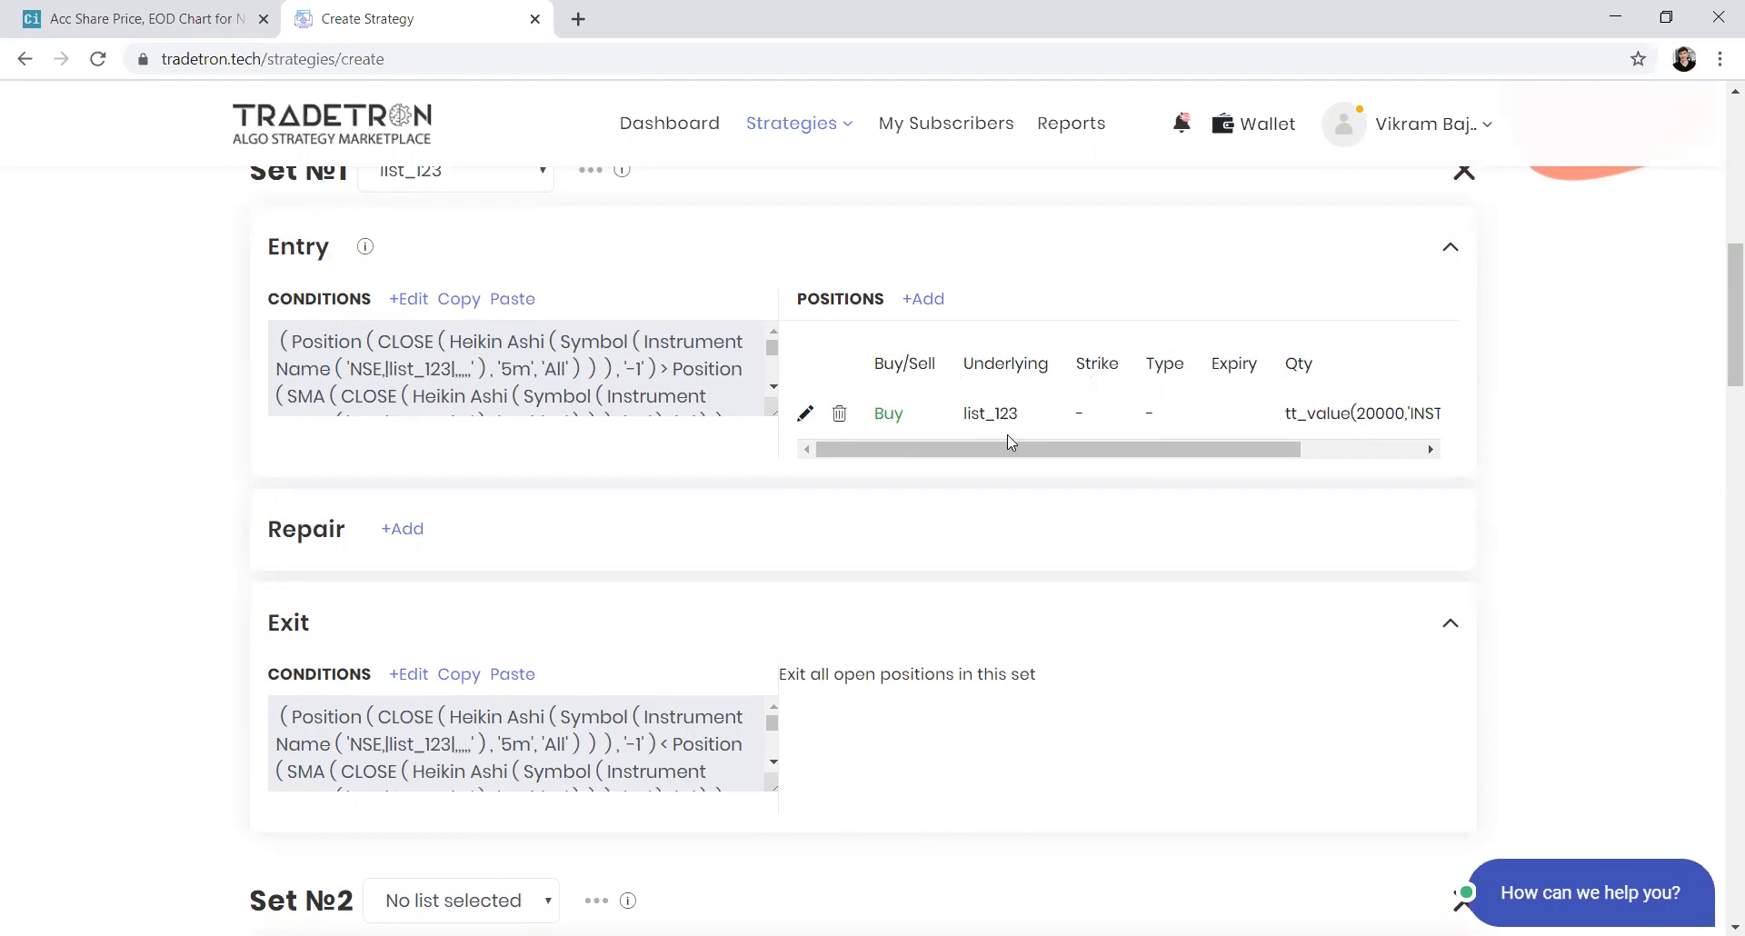
pyautogui.scroll(-2, 872, 568)
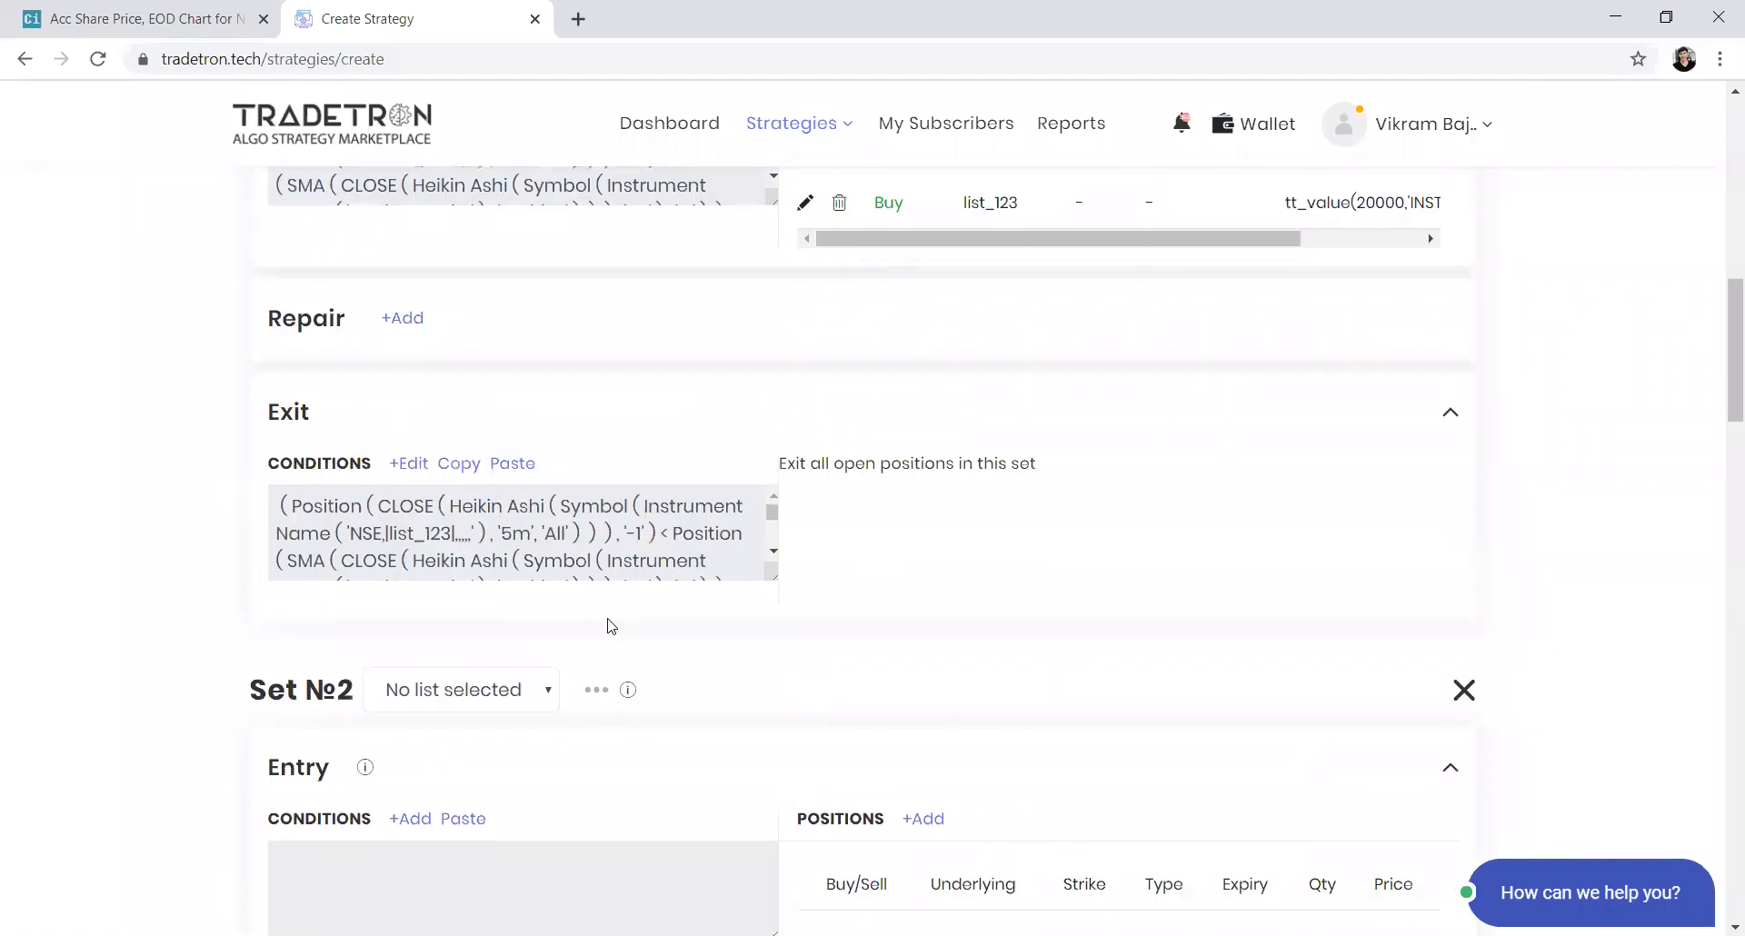
pyautogui.scroll(-3, 515, 487)
pyautogui.click(496, 439)
pyautogui.scroll(-2, 436, 731)
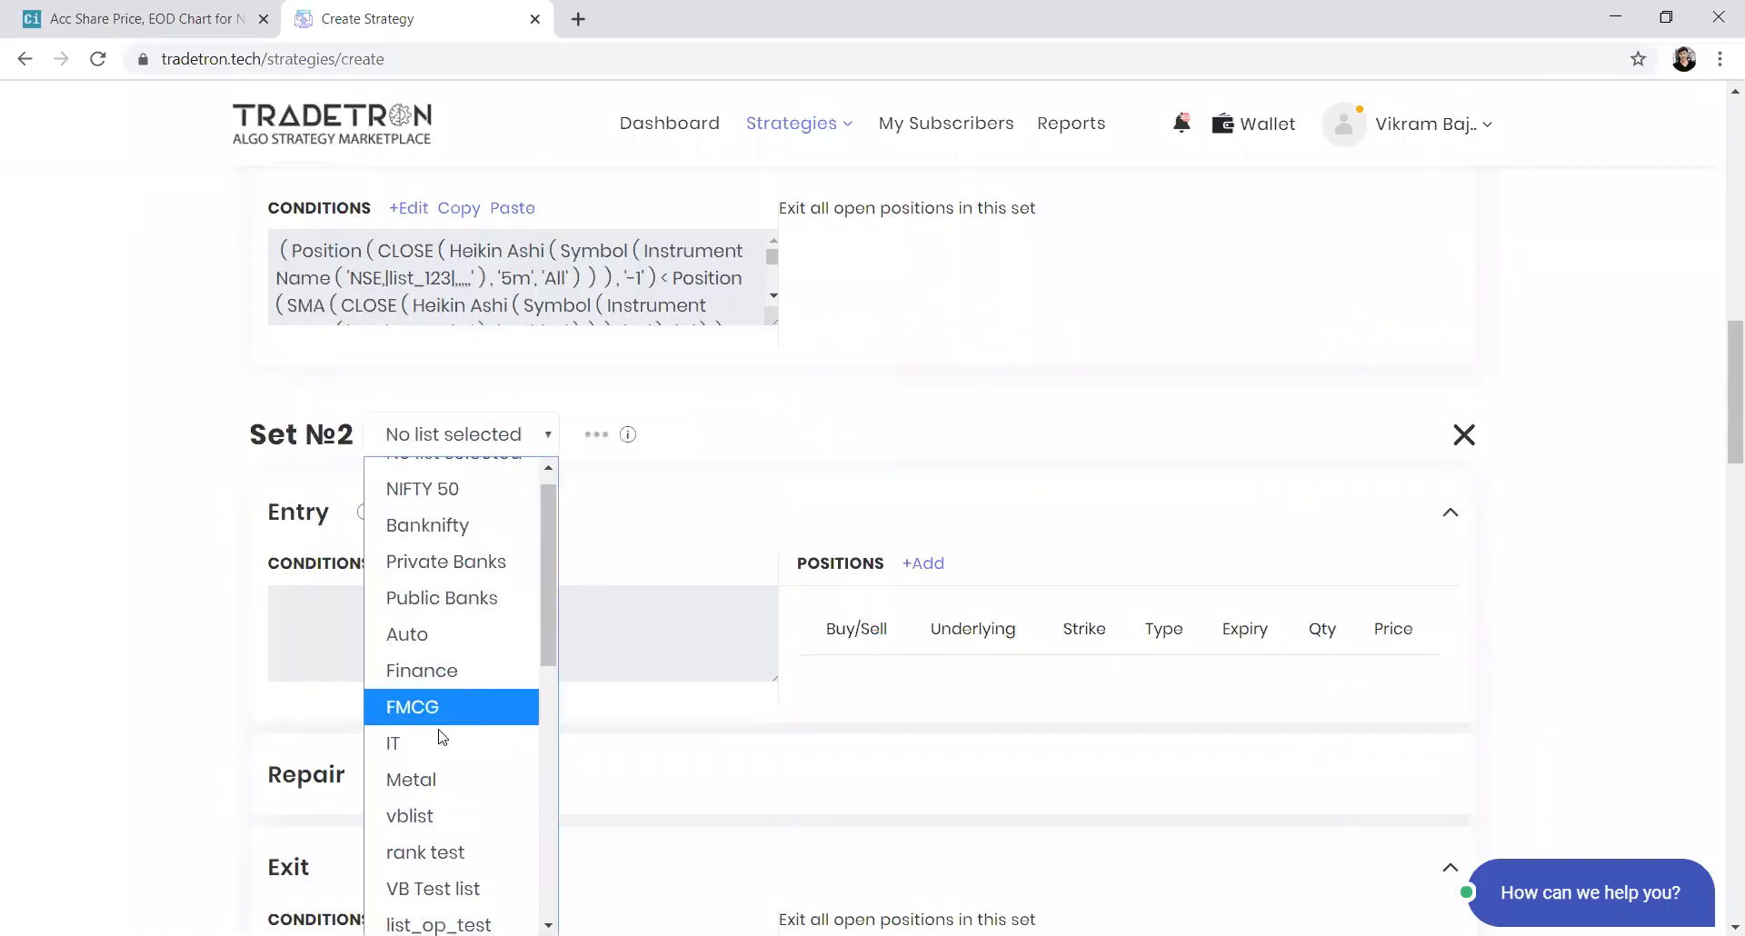
pyautogui.scroll(2, 438, 731)
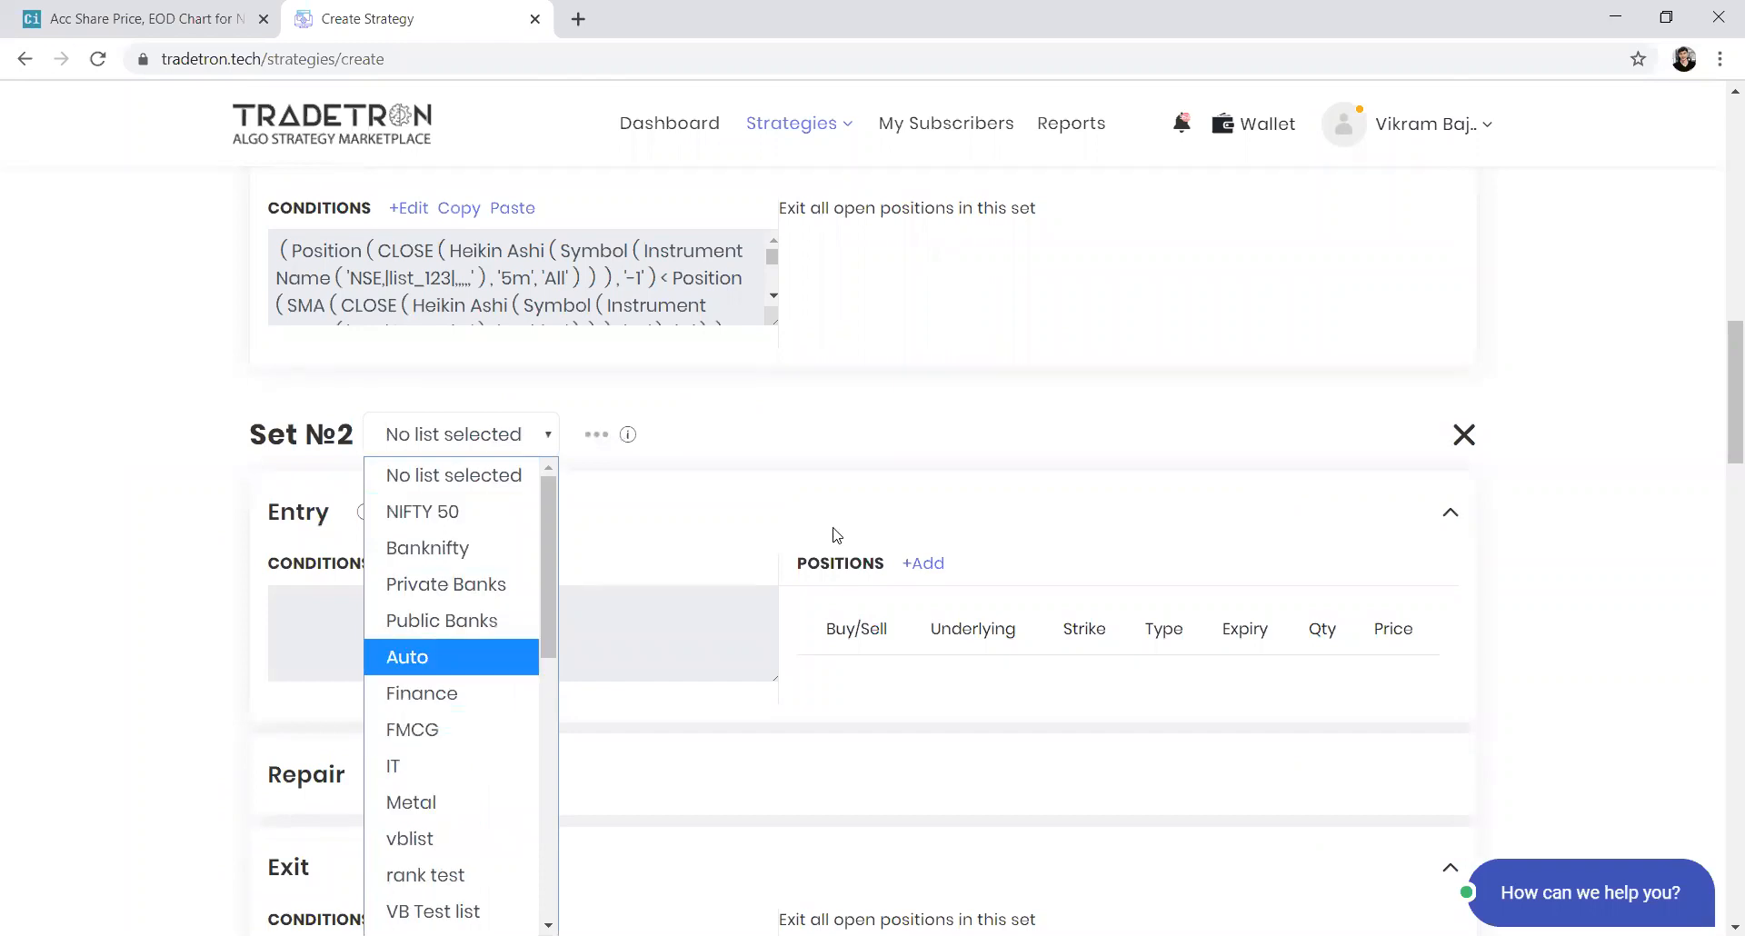
pyautogui.click(736, 464)
# Select list_123 as the list for Set 2
pyautogui.scroll(4, 734, 462)
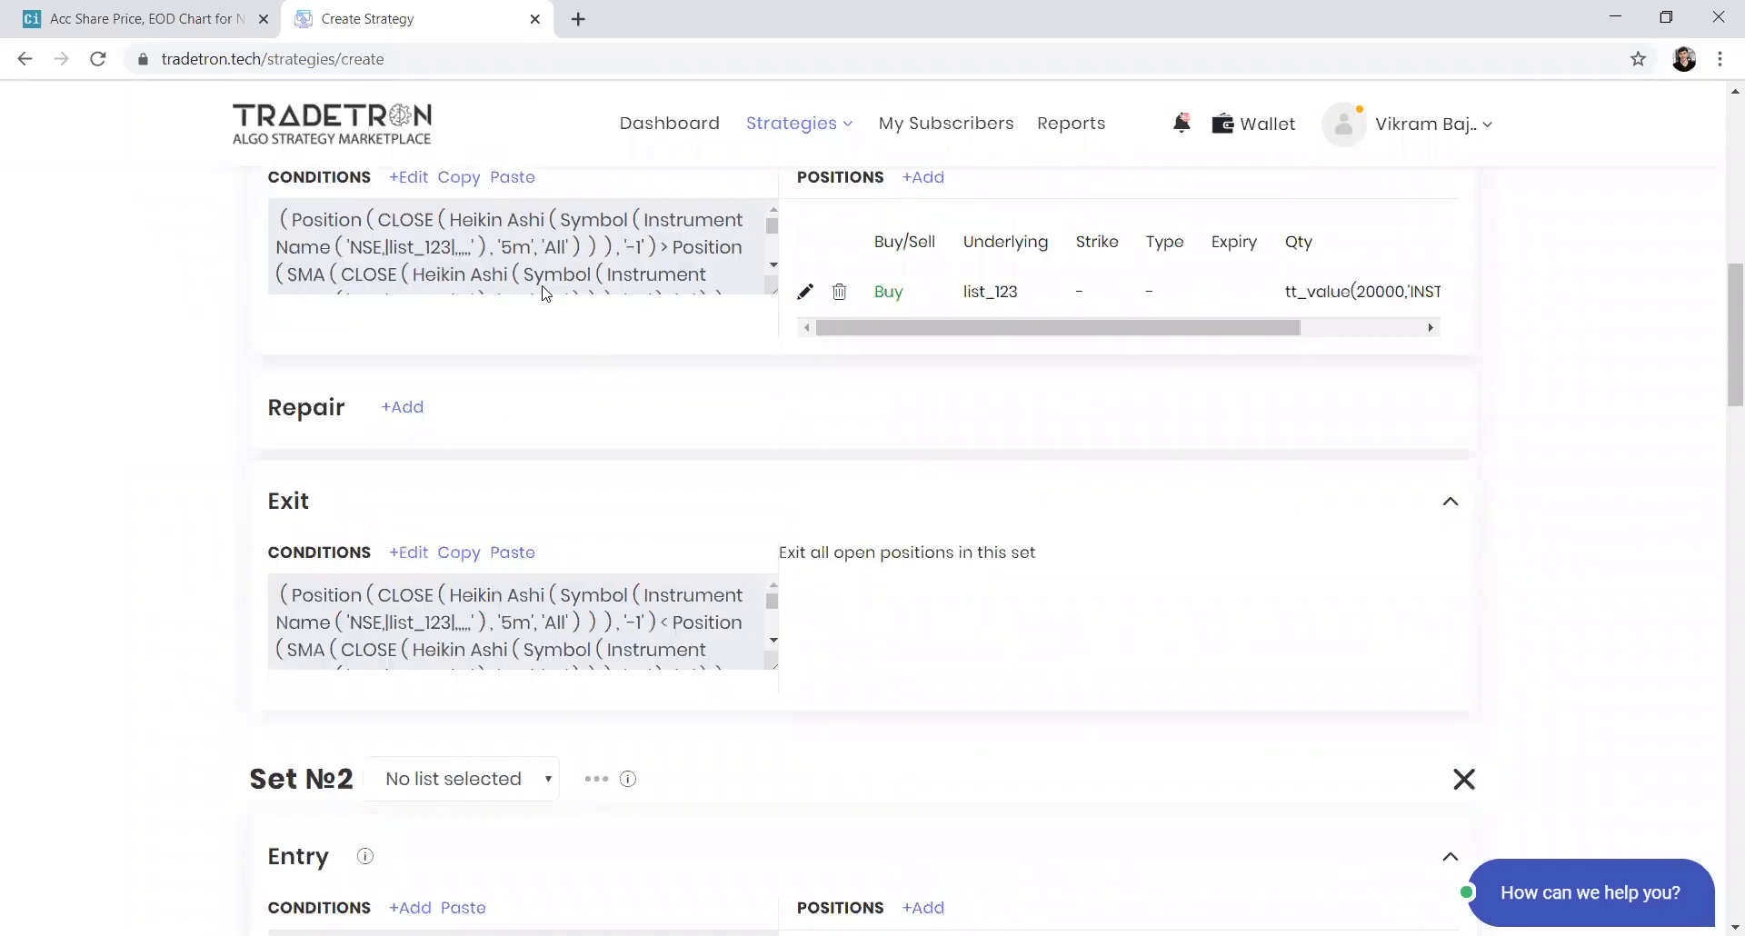
pyautogui.scroll(2, 545, 292)
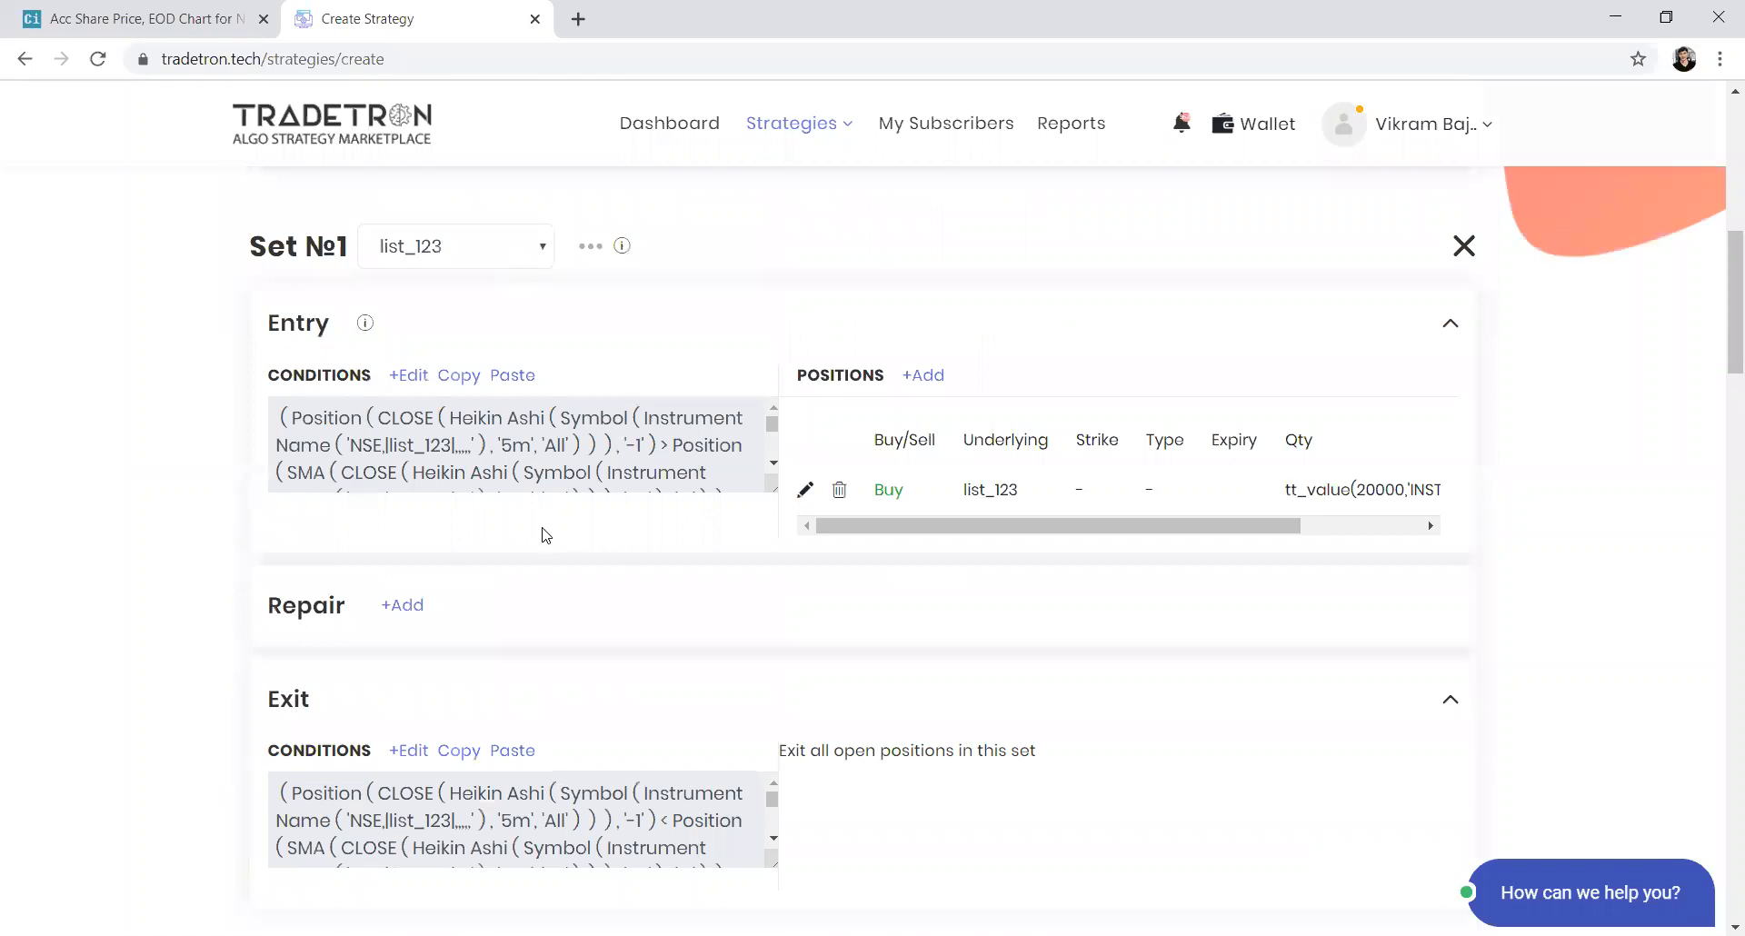
pyautogui.scroll(-4, 543, 534)
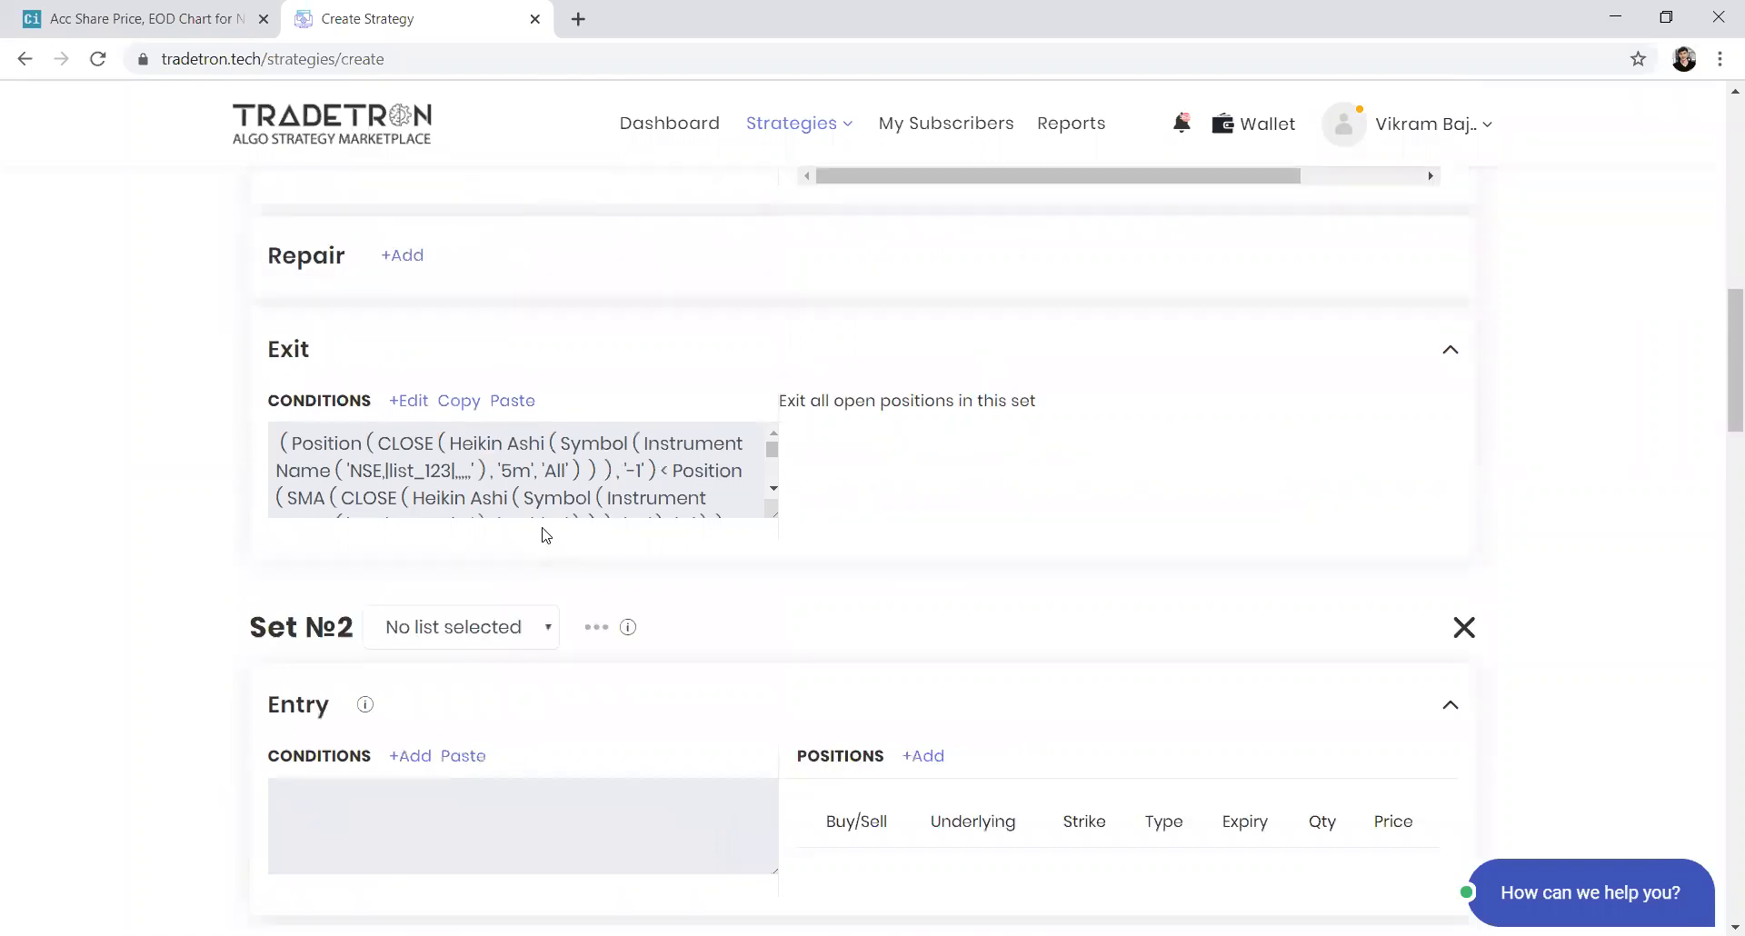
pyautogui.click(507, 620)
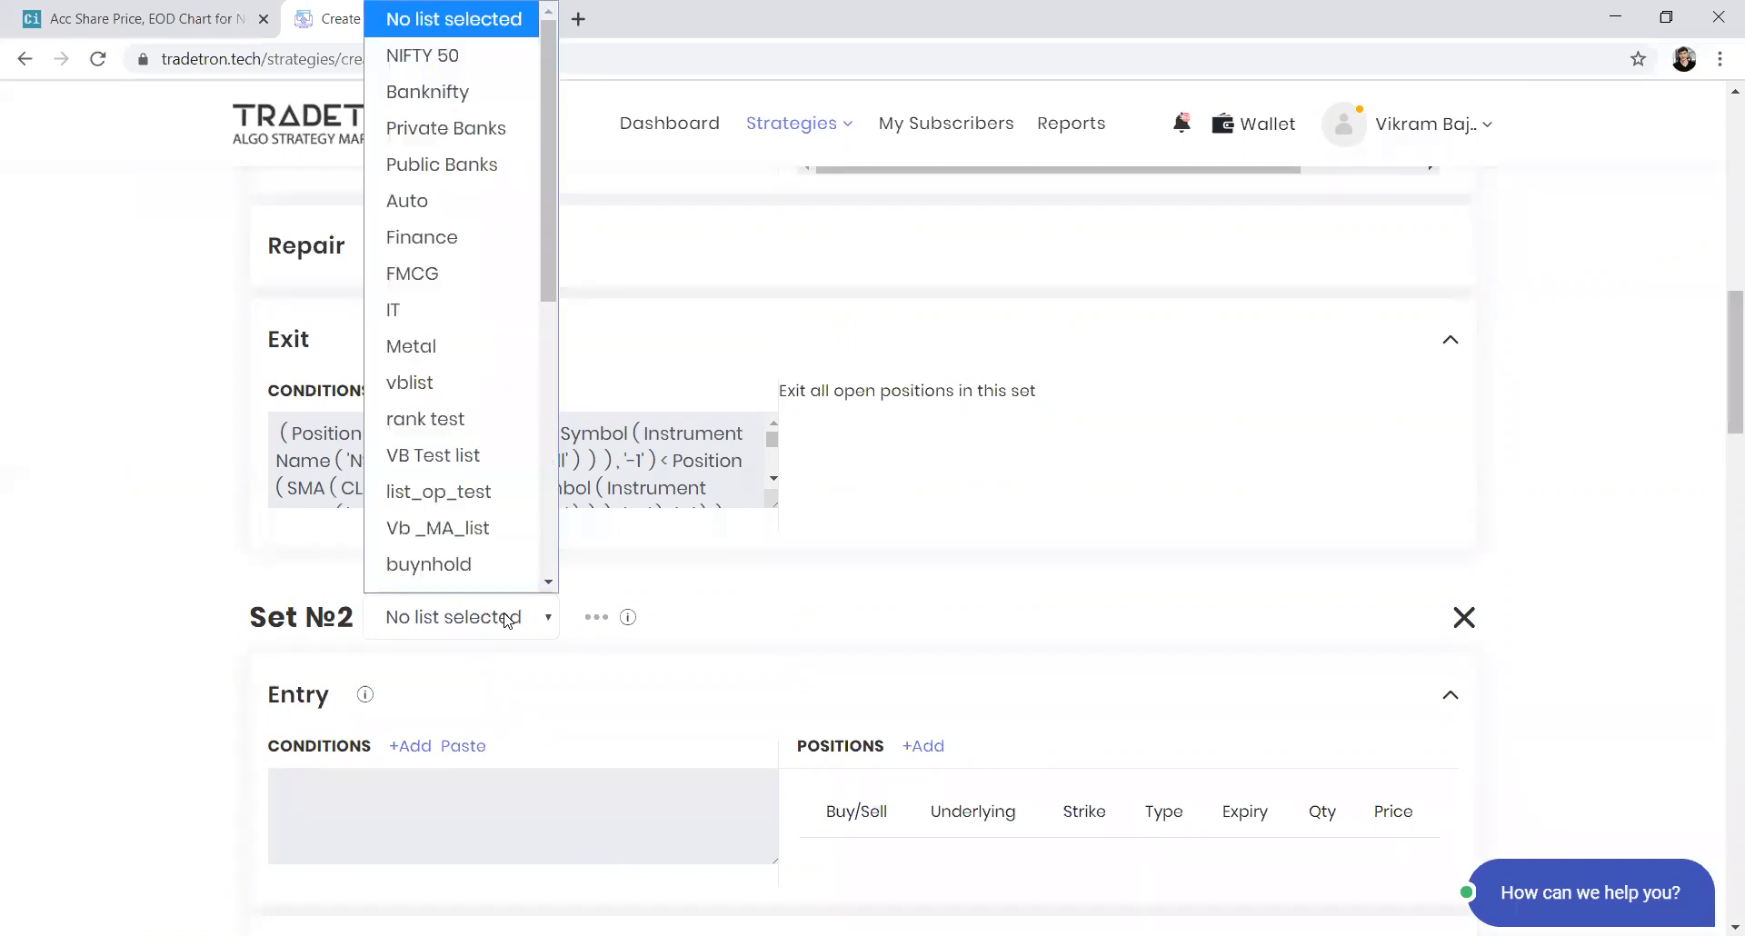
pyautogui.scroll(-6, 485, 560)
pyautogui.click(482, 570)
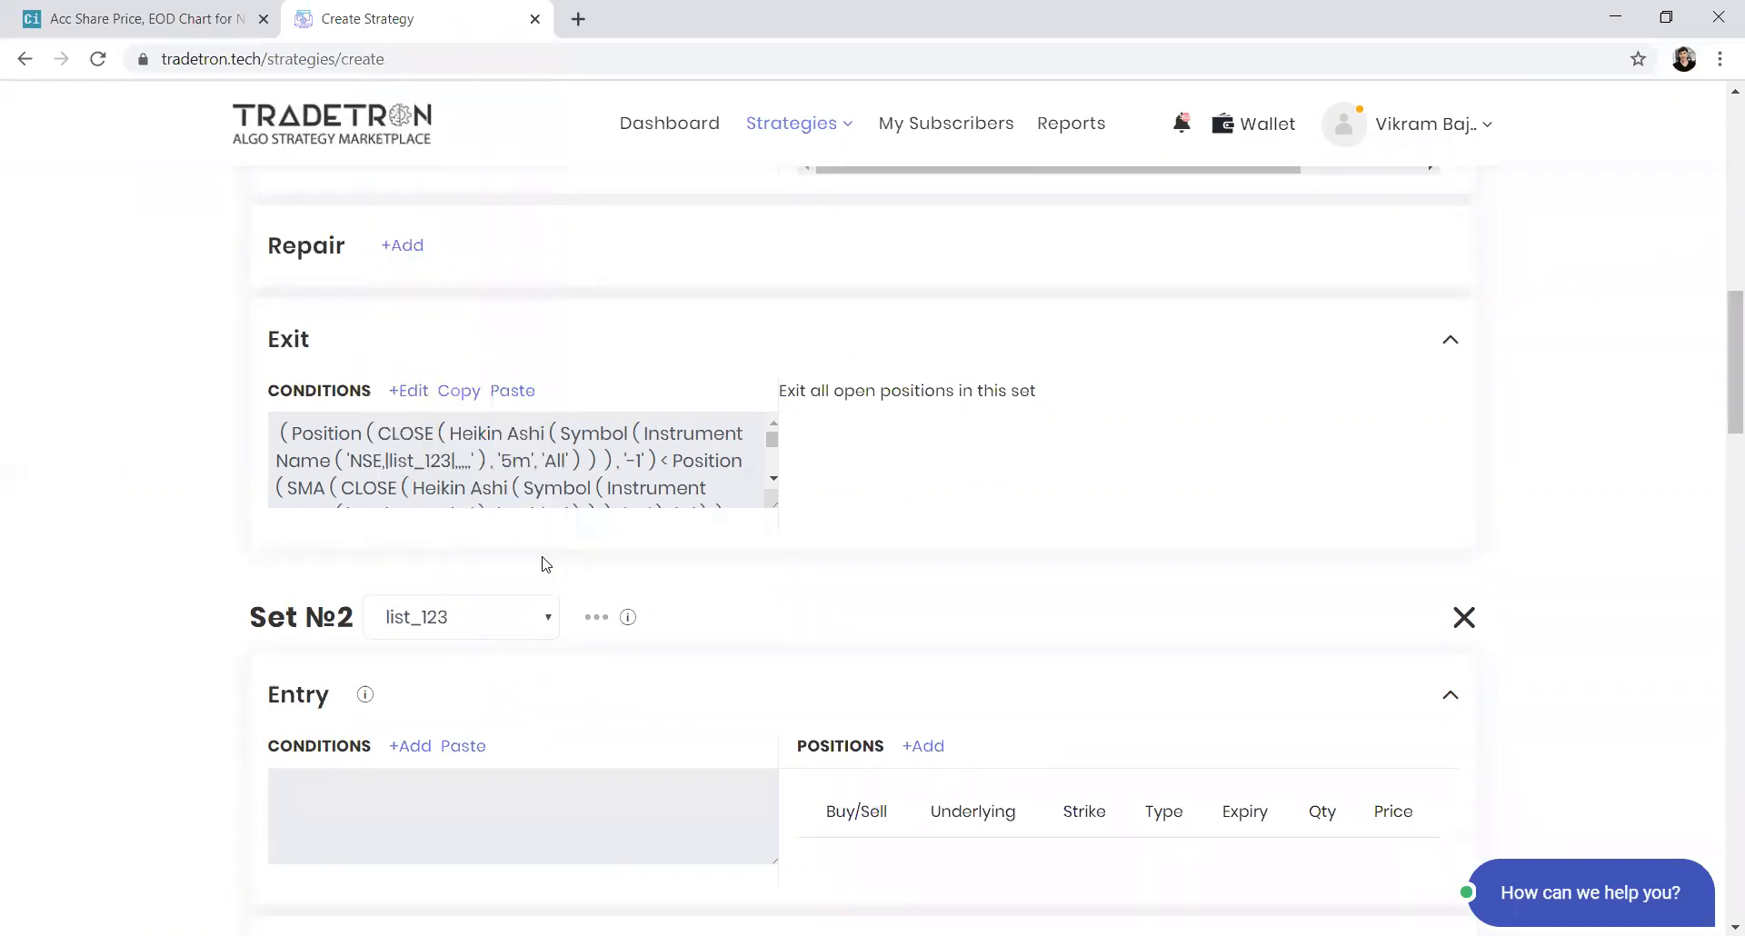
# Copy Set 1's exit conditions and paste them into Set 2's entry conditions
pyautogui.scroll(1, 869, 545)
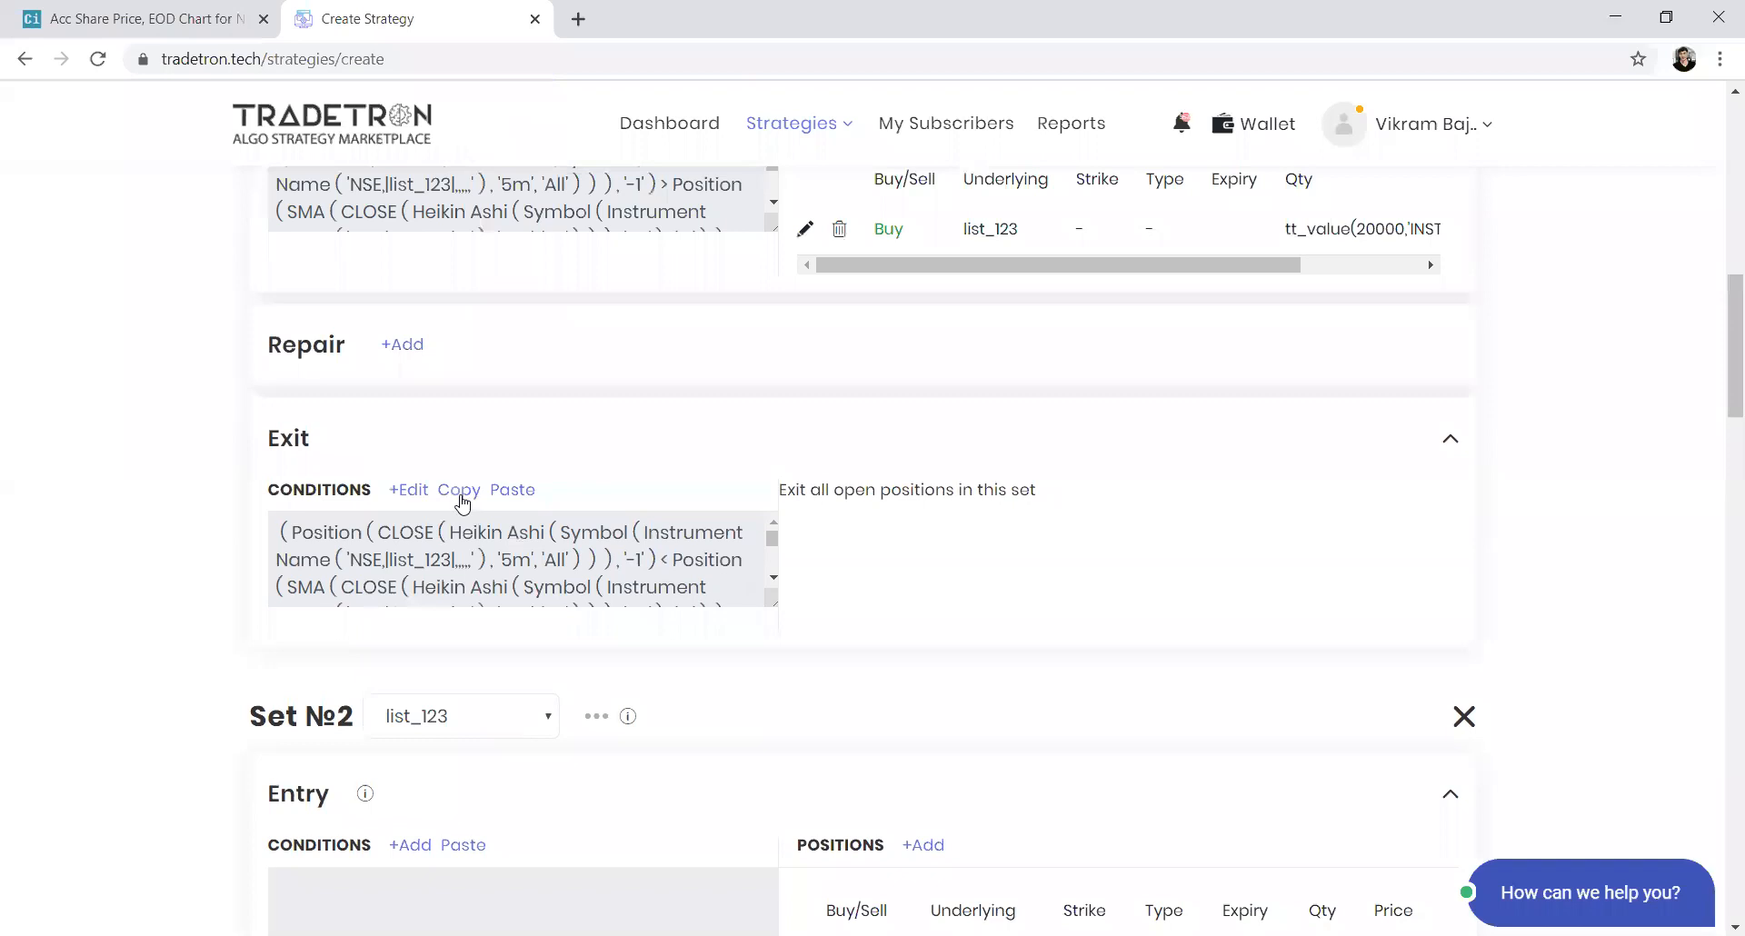
pyautogui.click(457, 492)
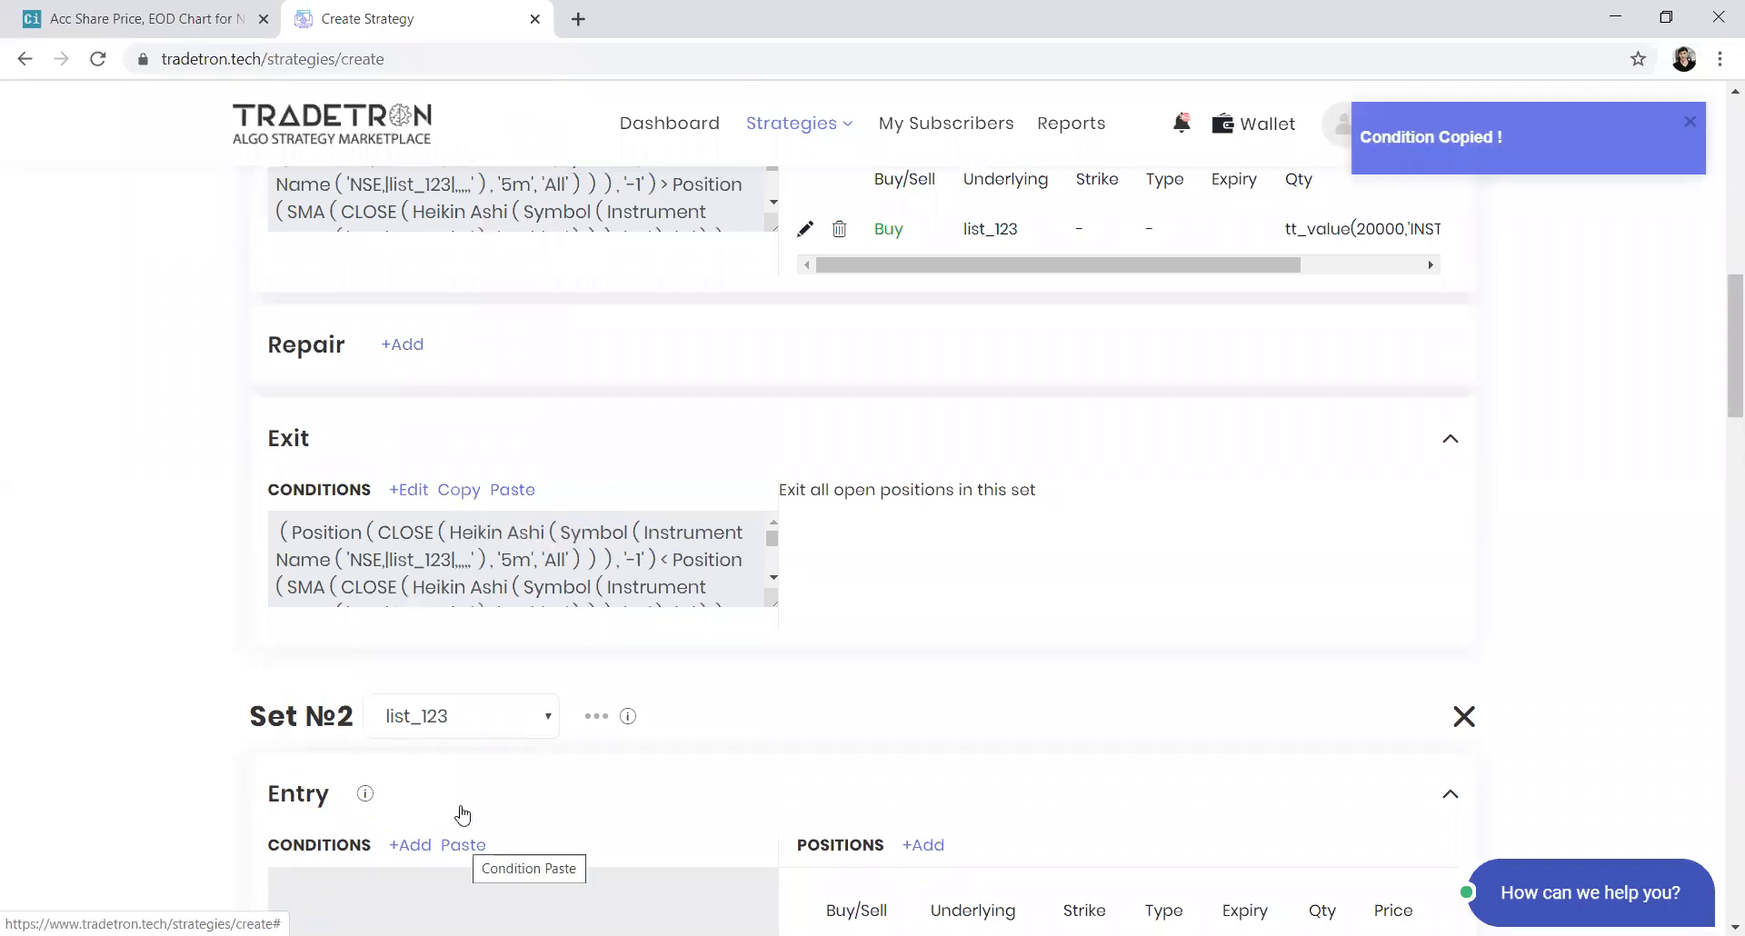
pyautogui.click(464, 846)
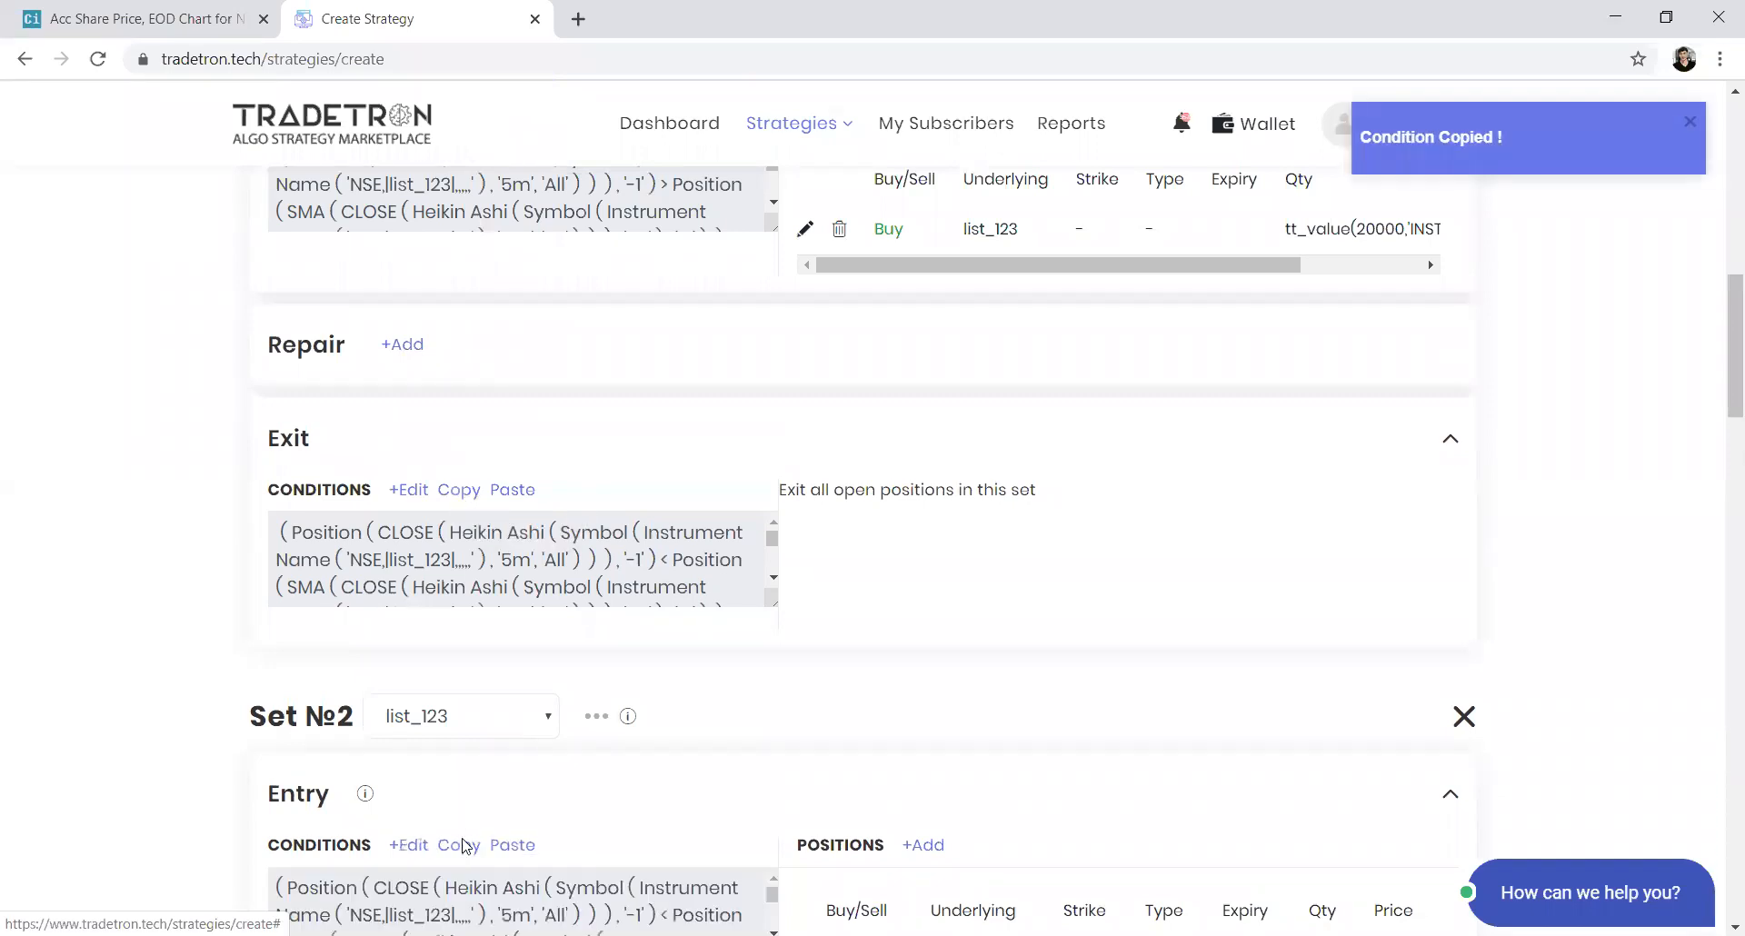
# Copy Set 1's entry conditions and paste them into Set 2's exit conditions
pyautogui.scroll(3, 549, 597)
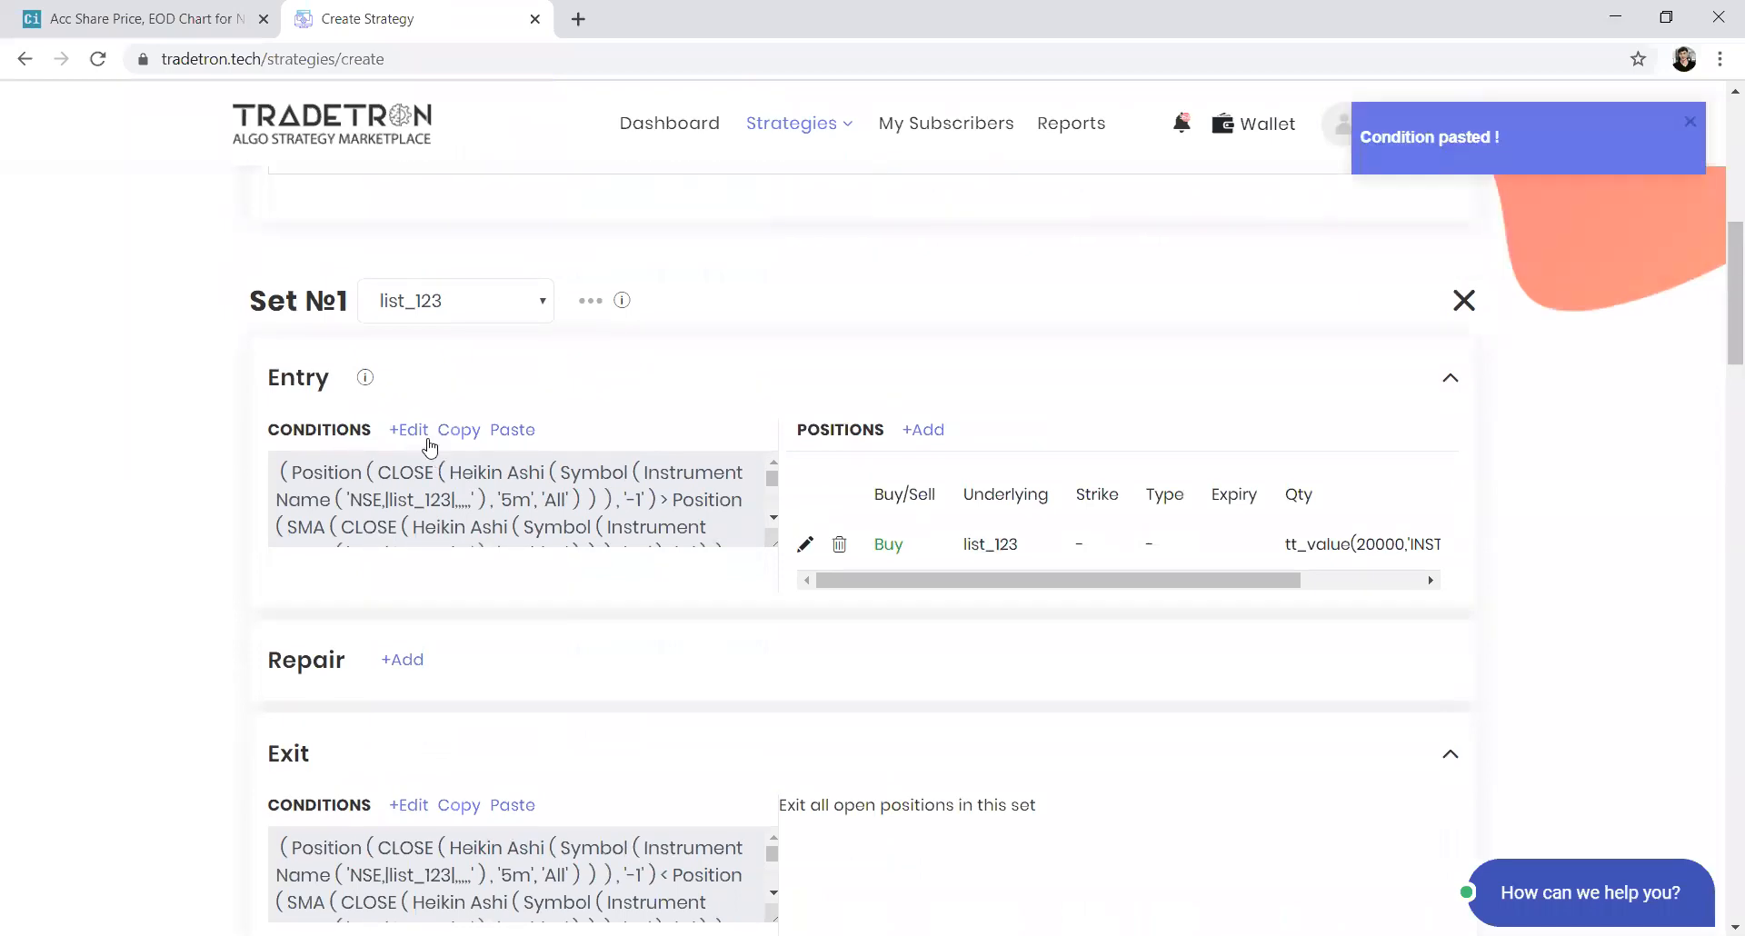
pyautogui.click(458, 430)
pyautogui.scroll(-3, 459, 457)
pyautogui.scroll(-5, 459, 545)
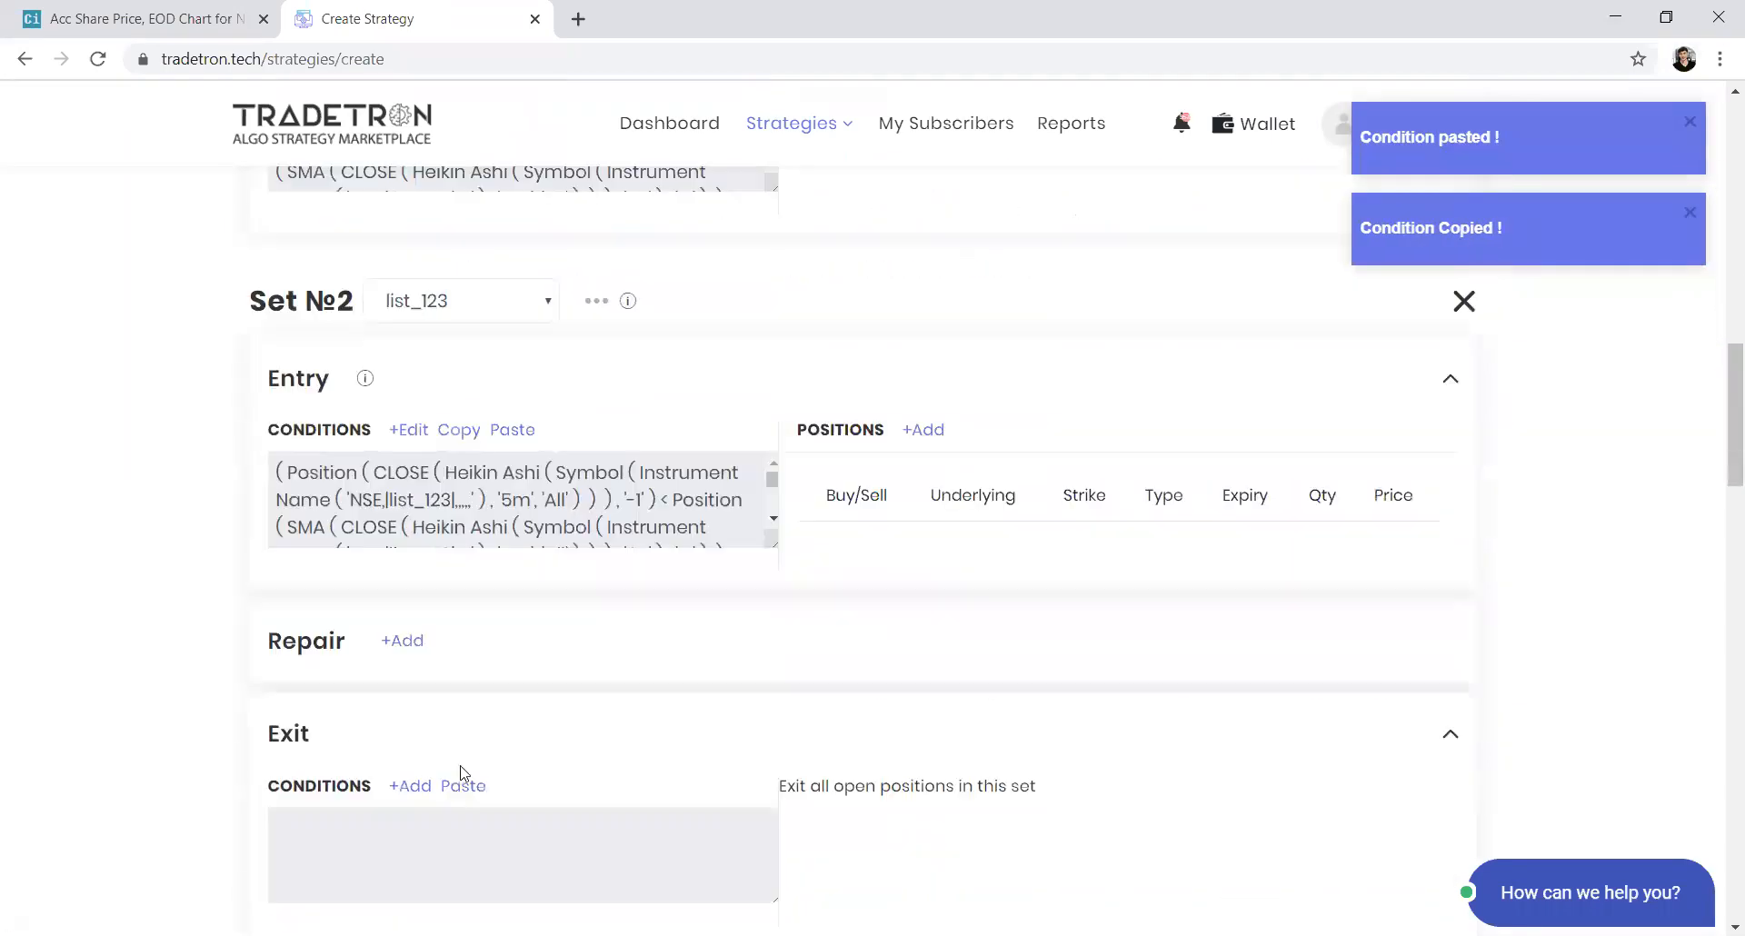
pyautogui.click(466, 676)
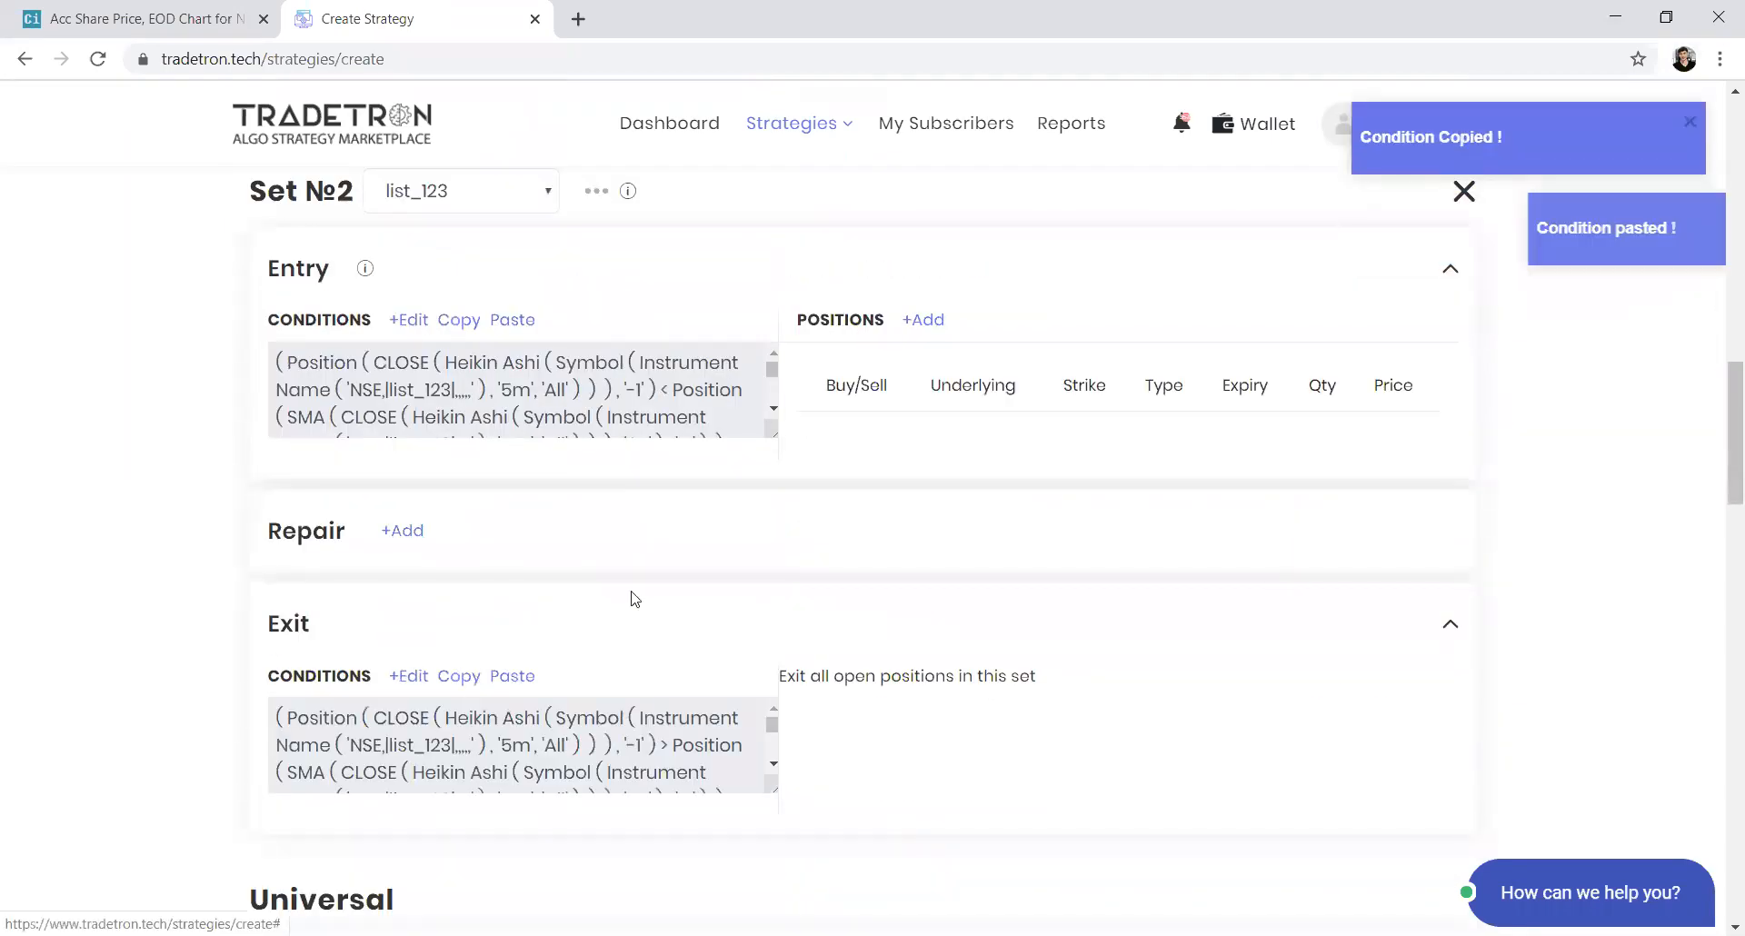
# Add a Set 2 entry position: Sell, product MIS, quantity by Value of 20000
pyautogui.click(932, 323)
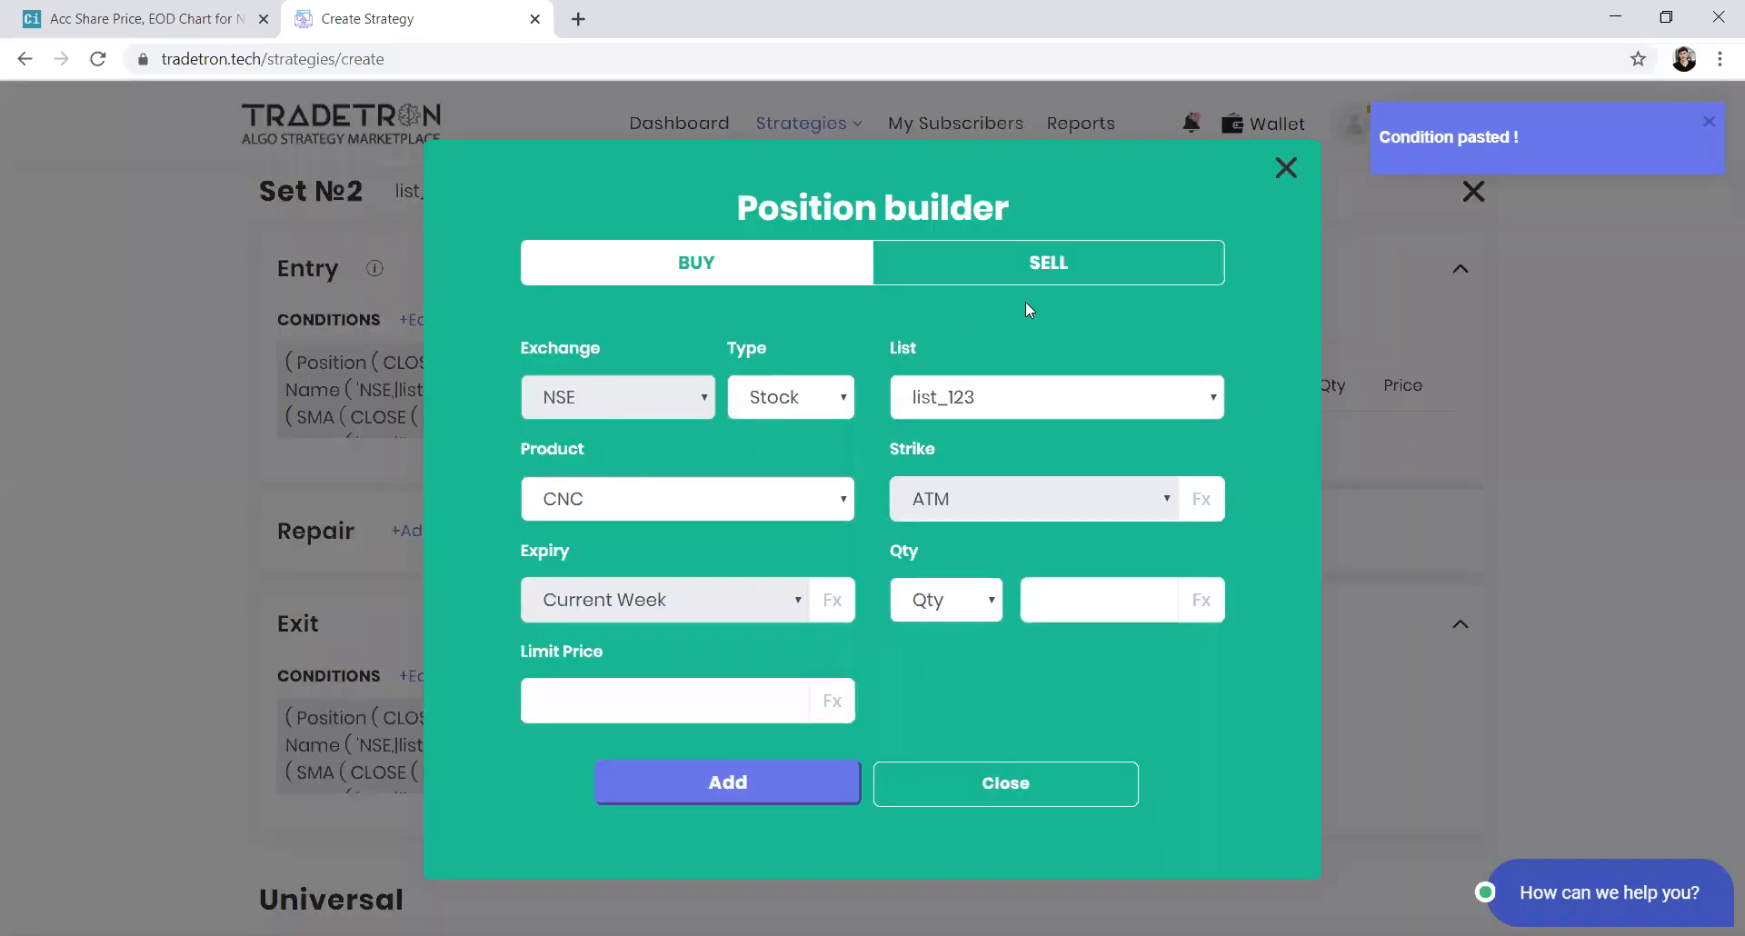
pyautogui.click(1031, 265)
pyautogui.click(838, 501)
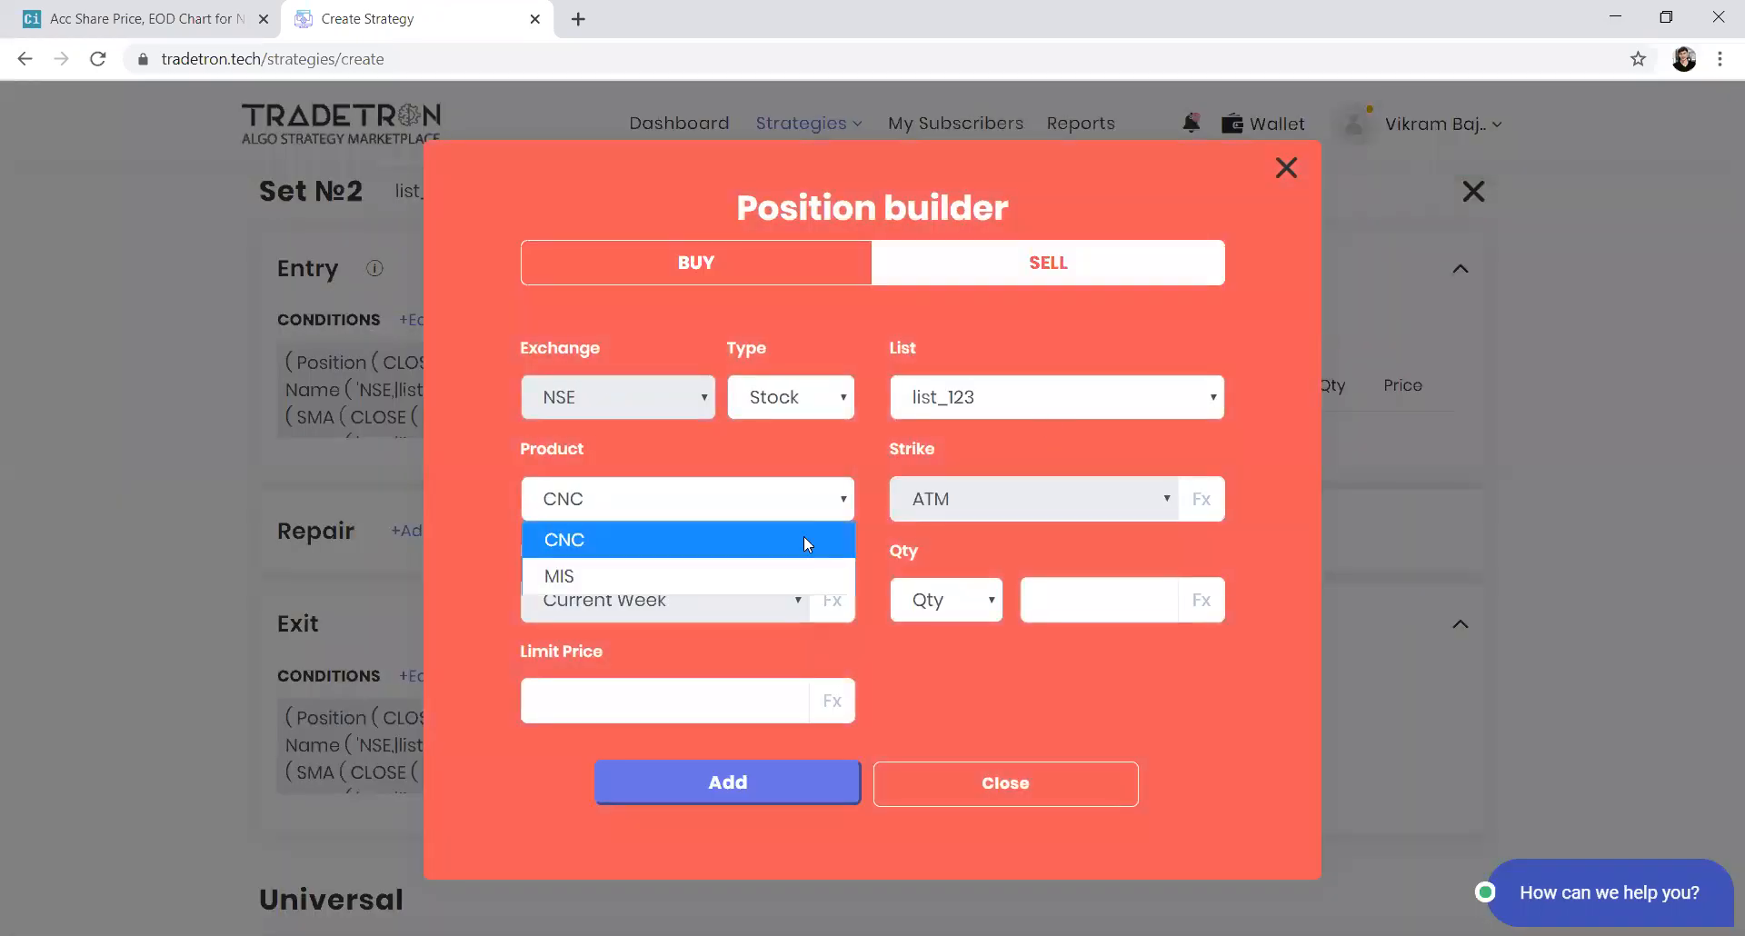
pyautogui.click(789, 567)
pyautogui.click(945, 599)
pyautogui.click(945, 675)
pyautogui.click(1127, 600)
pyautogui.write('20000')
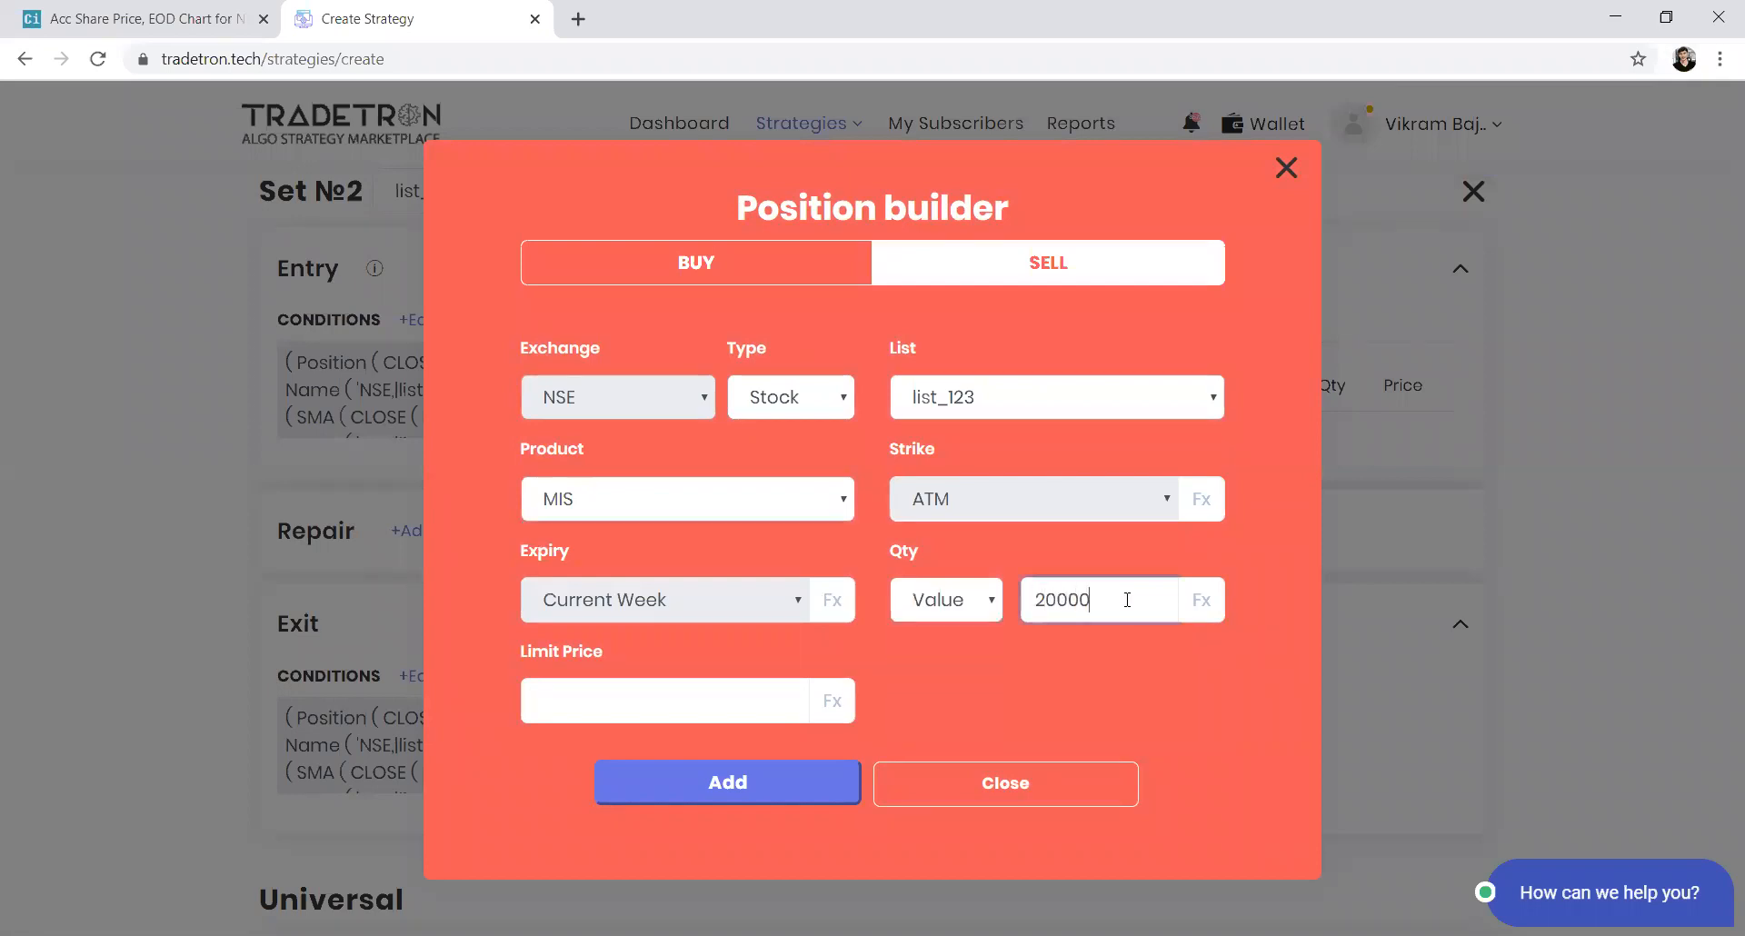
pyautogui.click(725, 791)
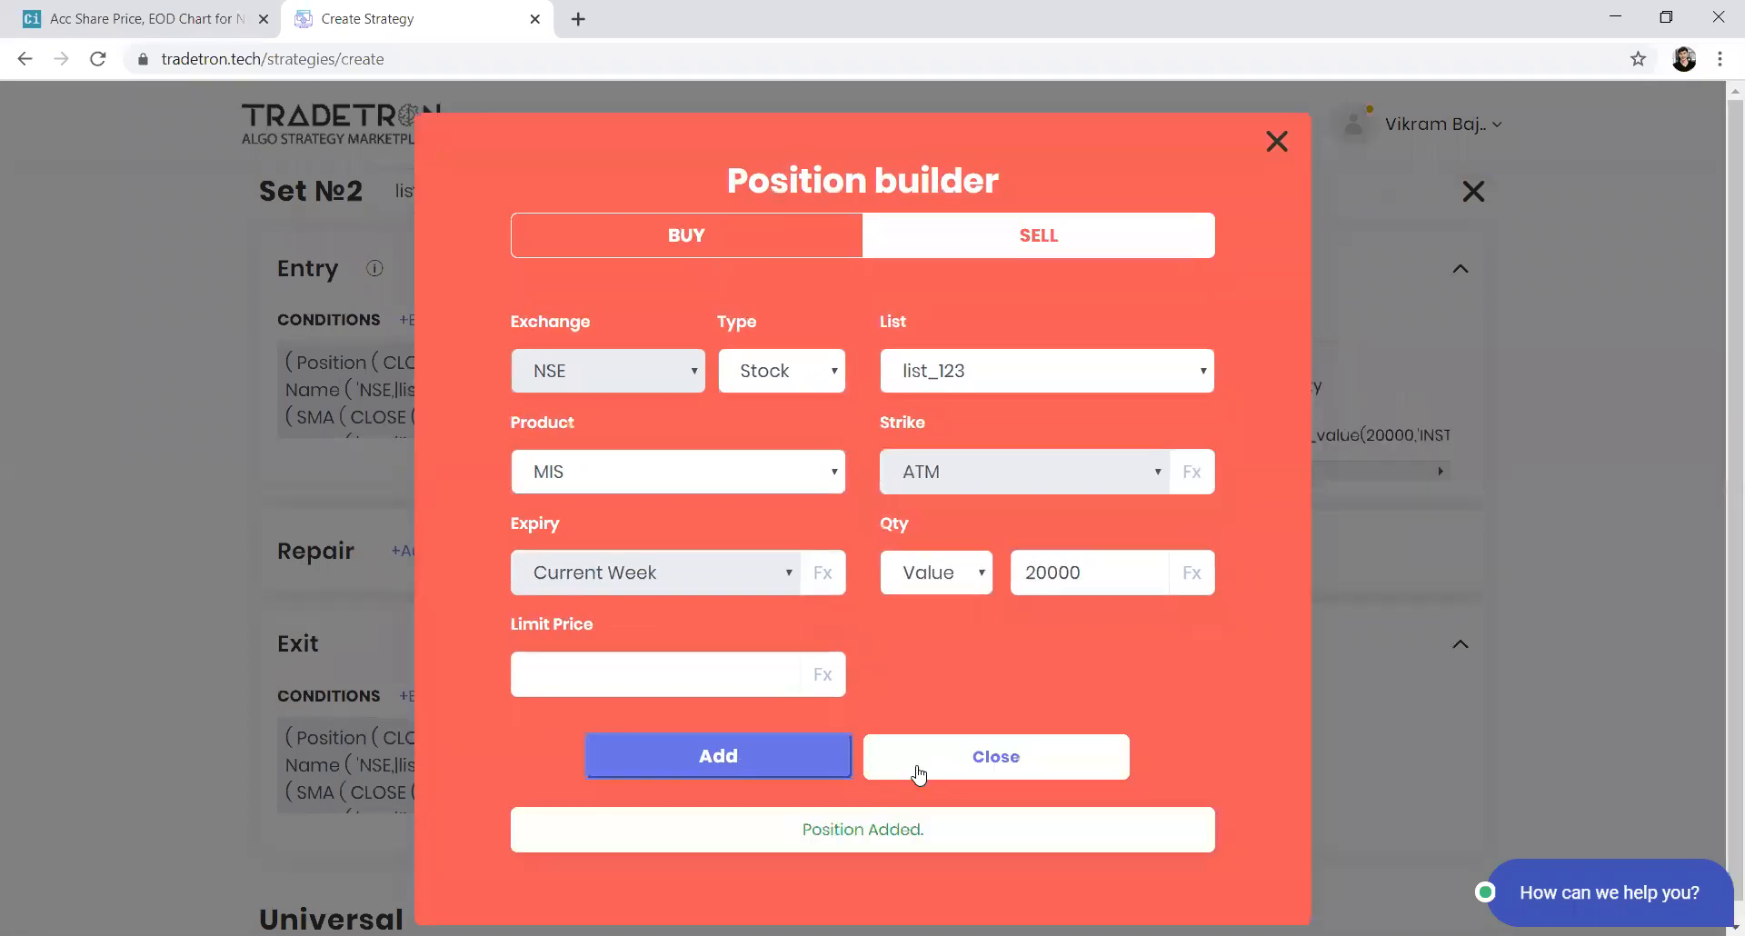
pyautogui.click(911, 765)
# Add a Positions Detail condition to Set 1's entry conditions with condition type Entry
pyautogui.scroll(3, 498, 621)
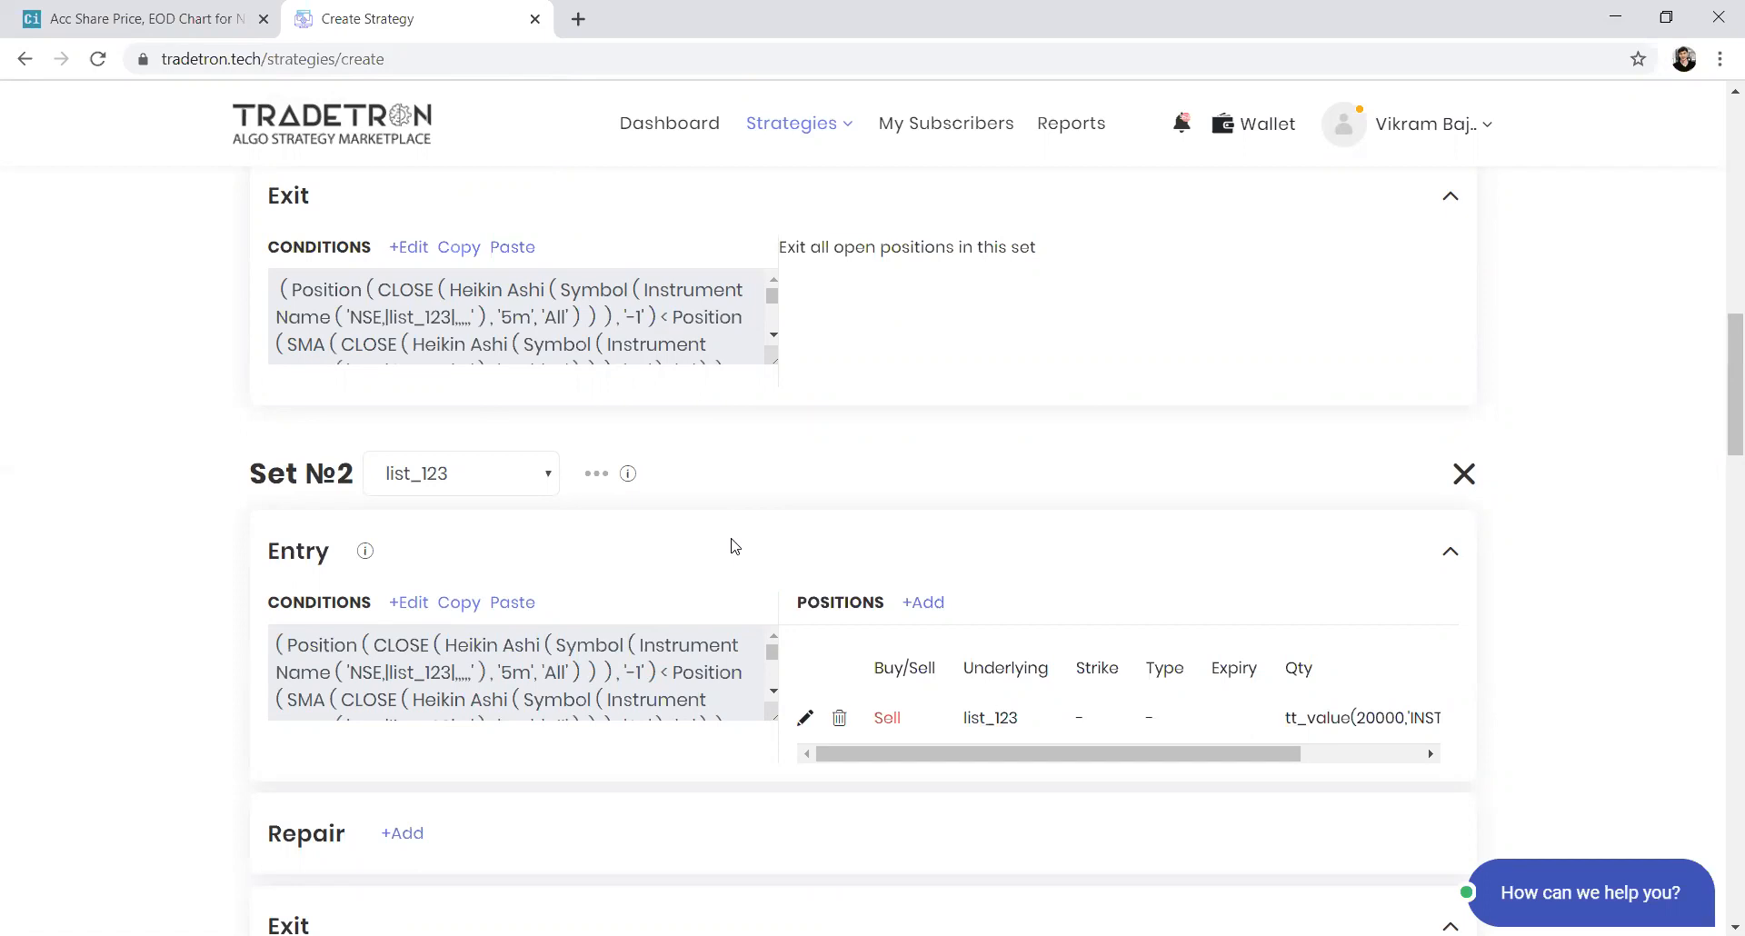
pyautogui.scroll(5, 734, 545)
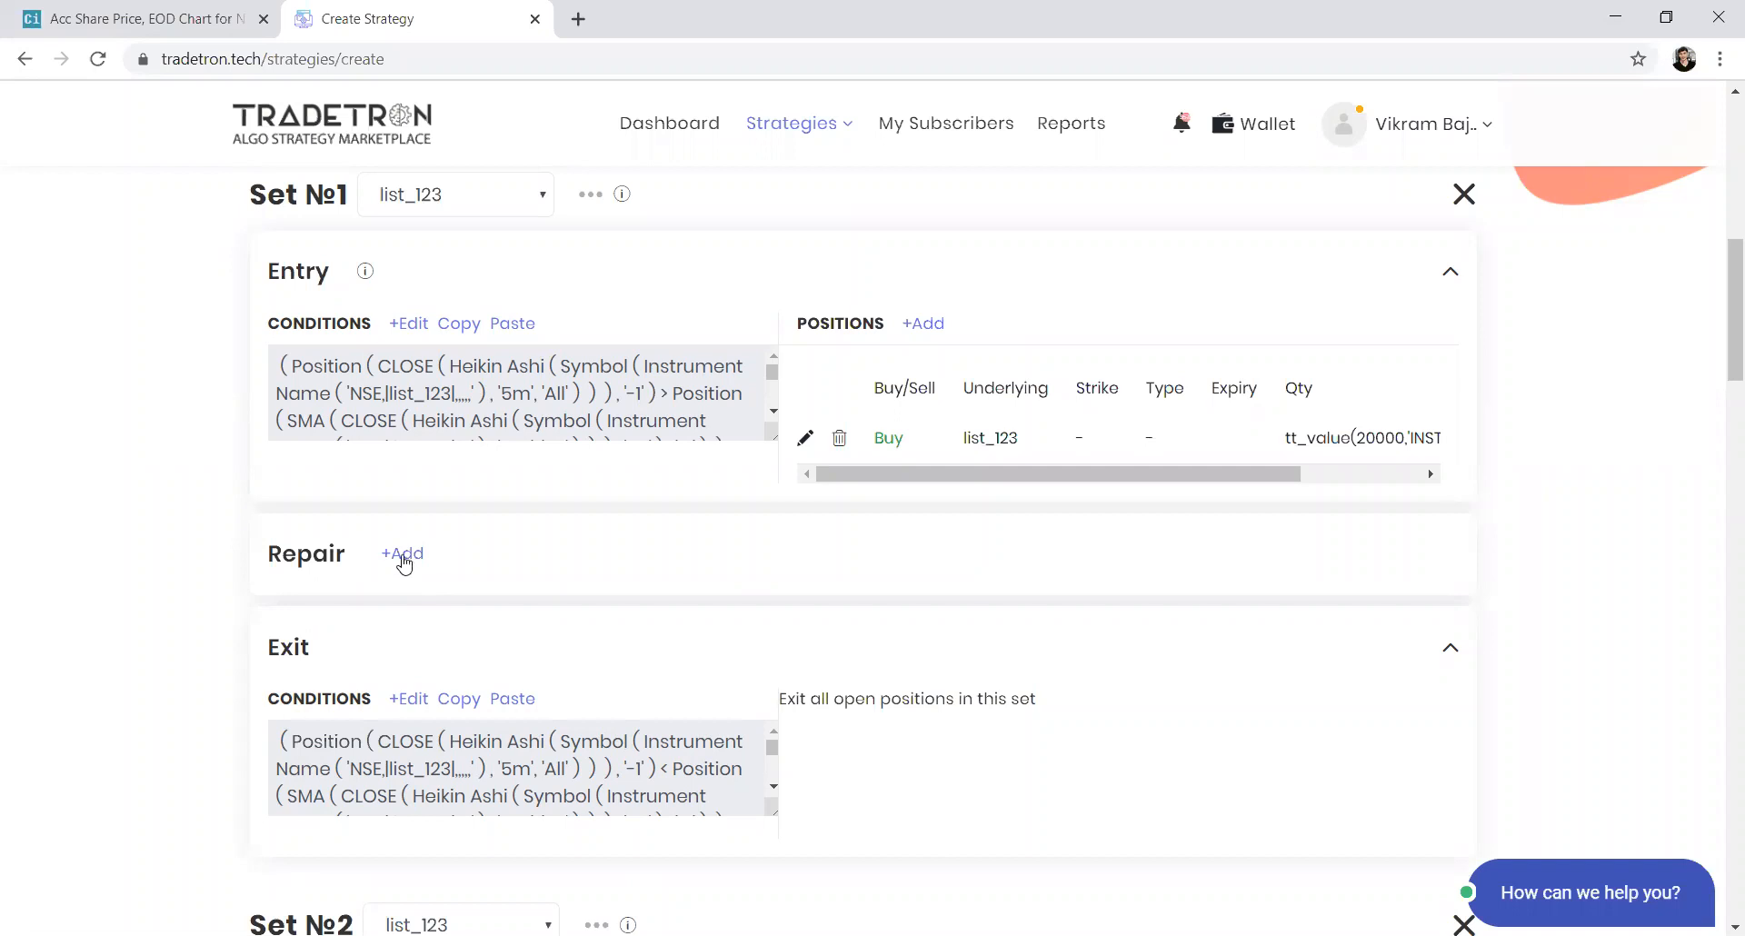
pyautogui.click(401, 325)
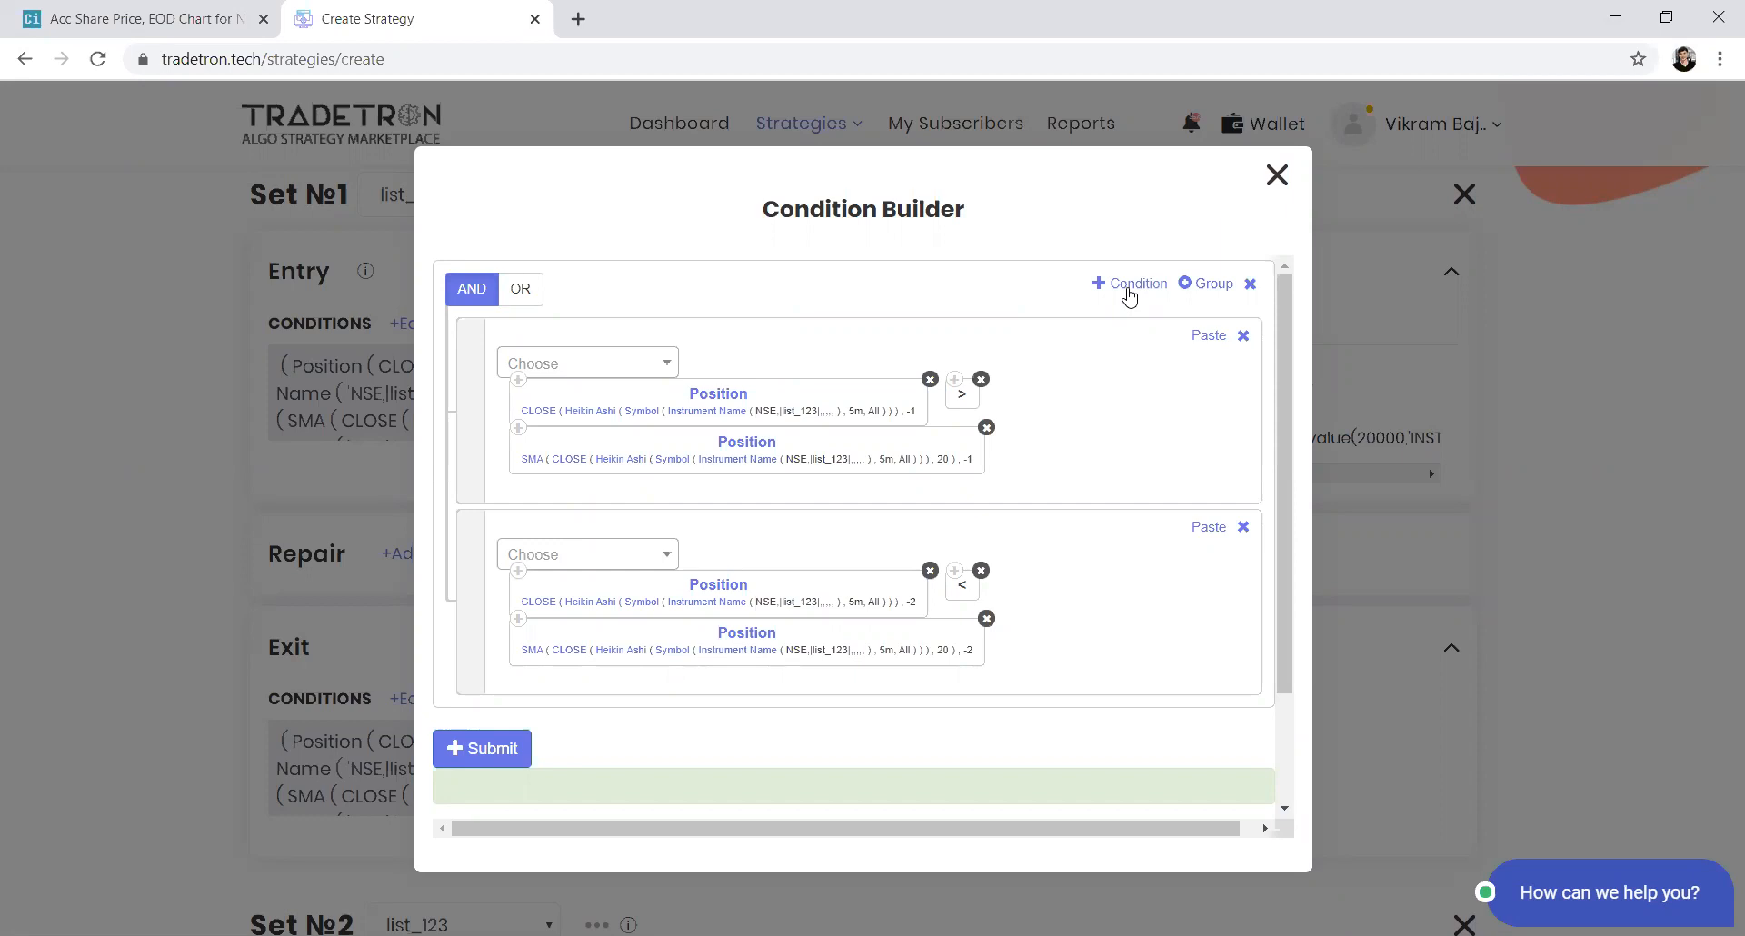
pyautogui.click(1130, 285)
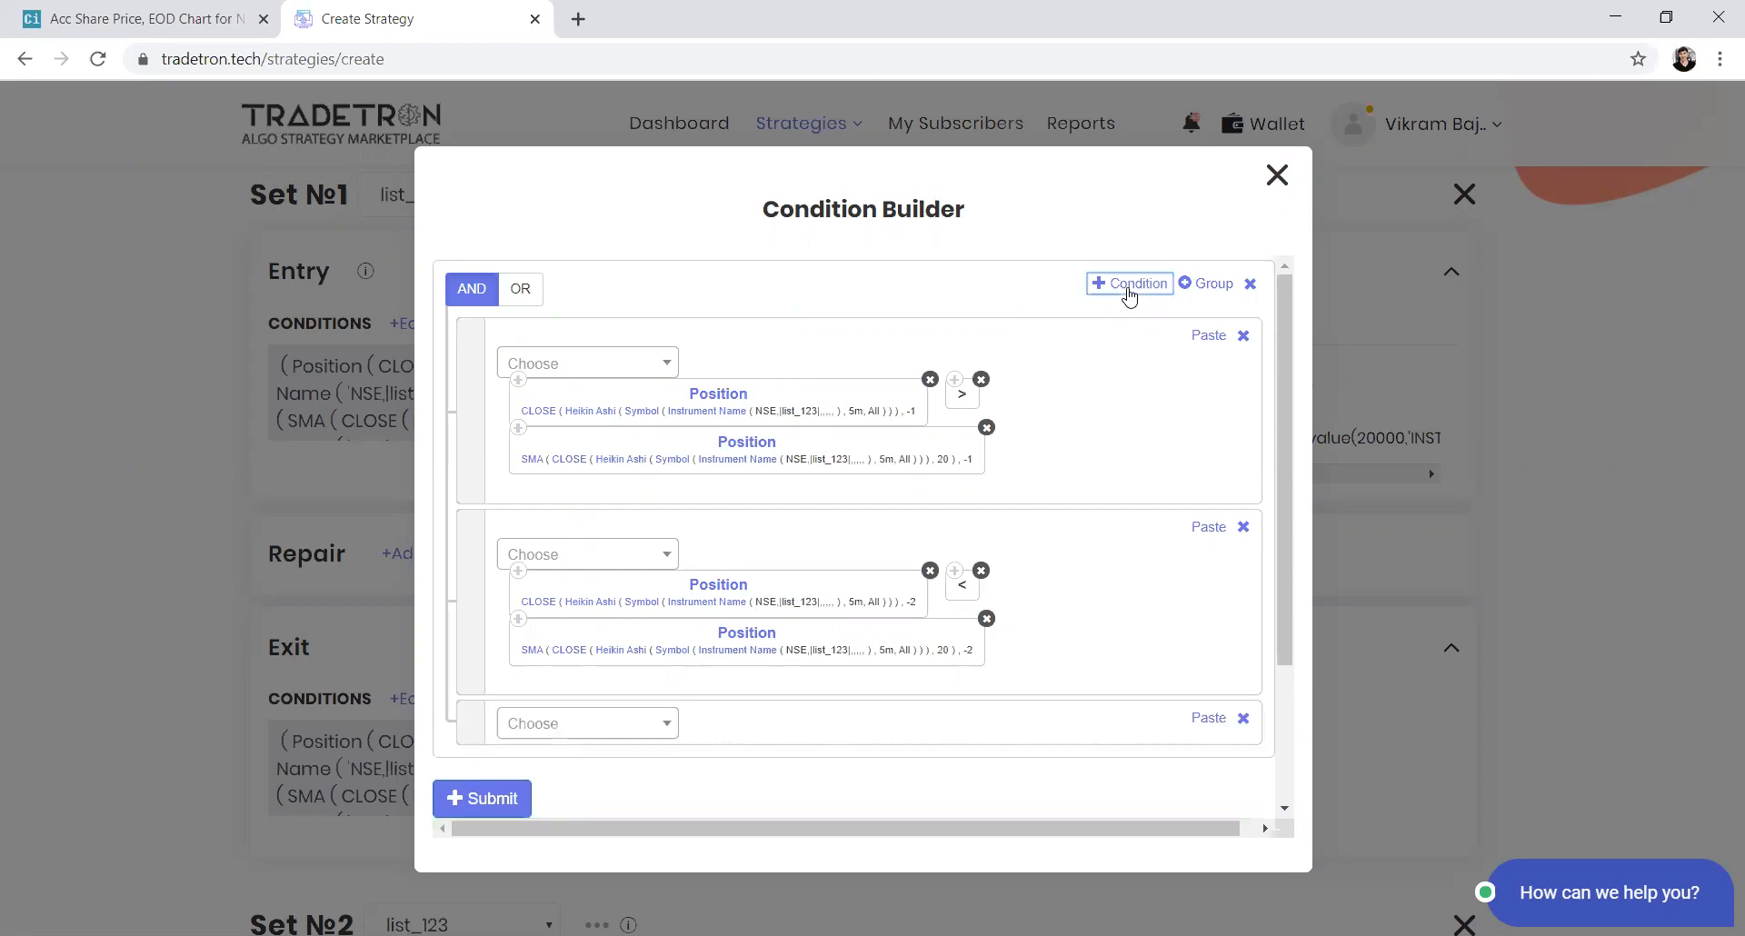
pyautogui.click(622, 727)
pyautogui.write('pos')
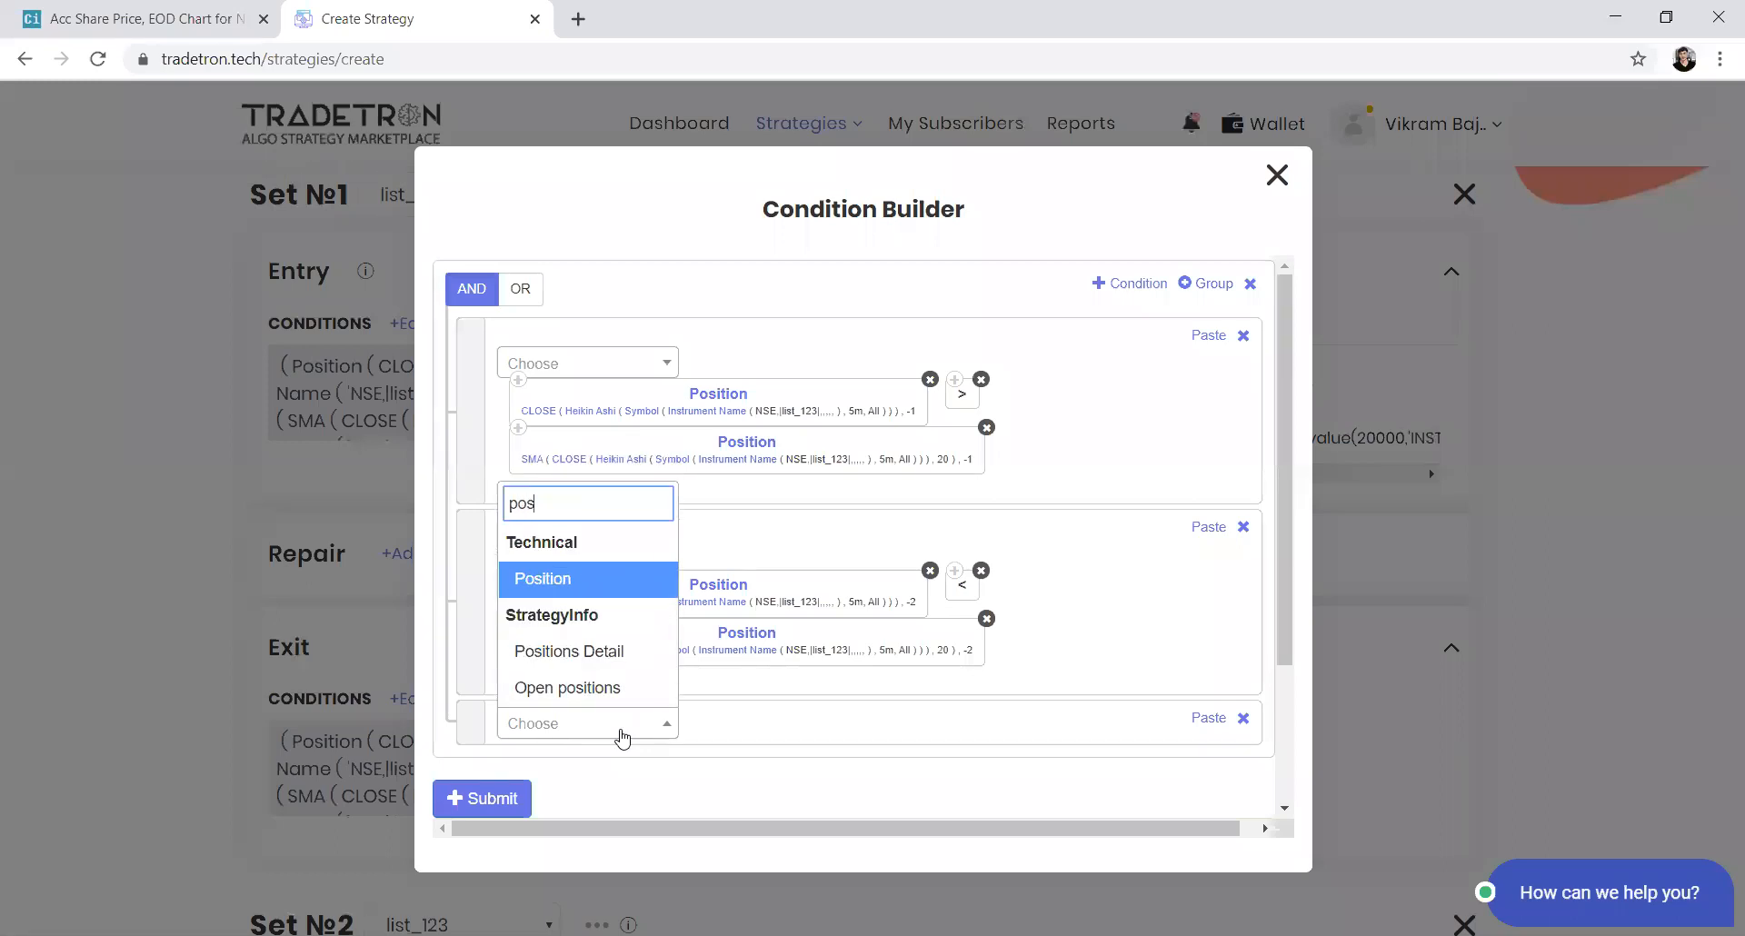
pyautogui.press('Down')
pyautogui.press('Return')
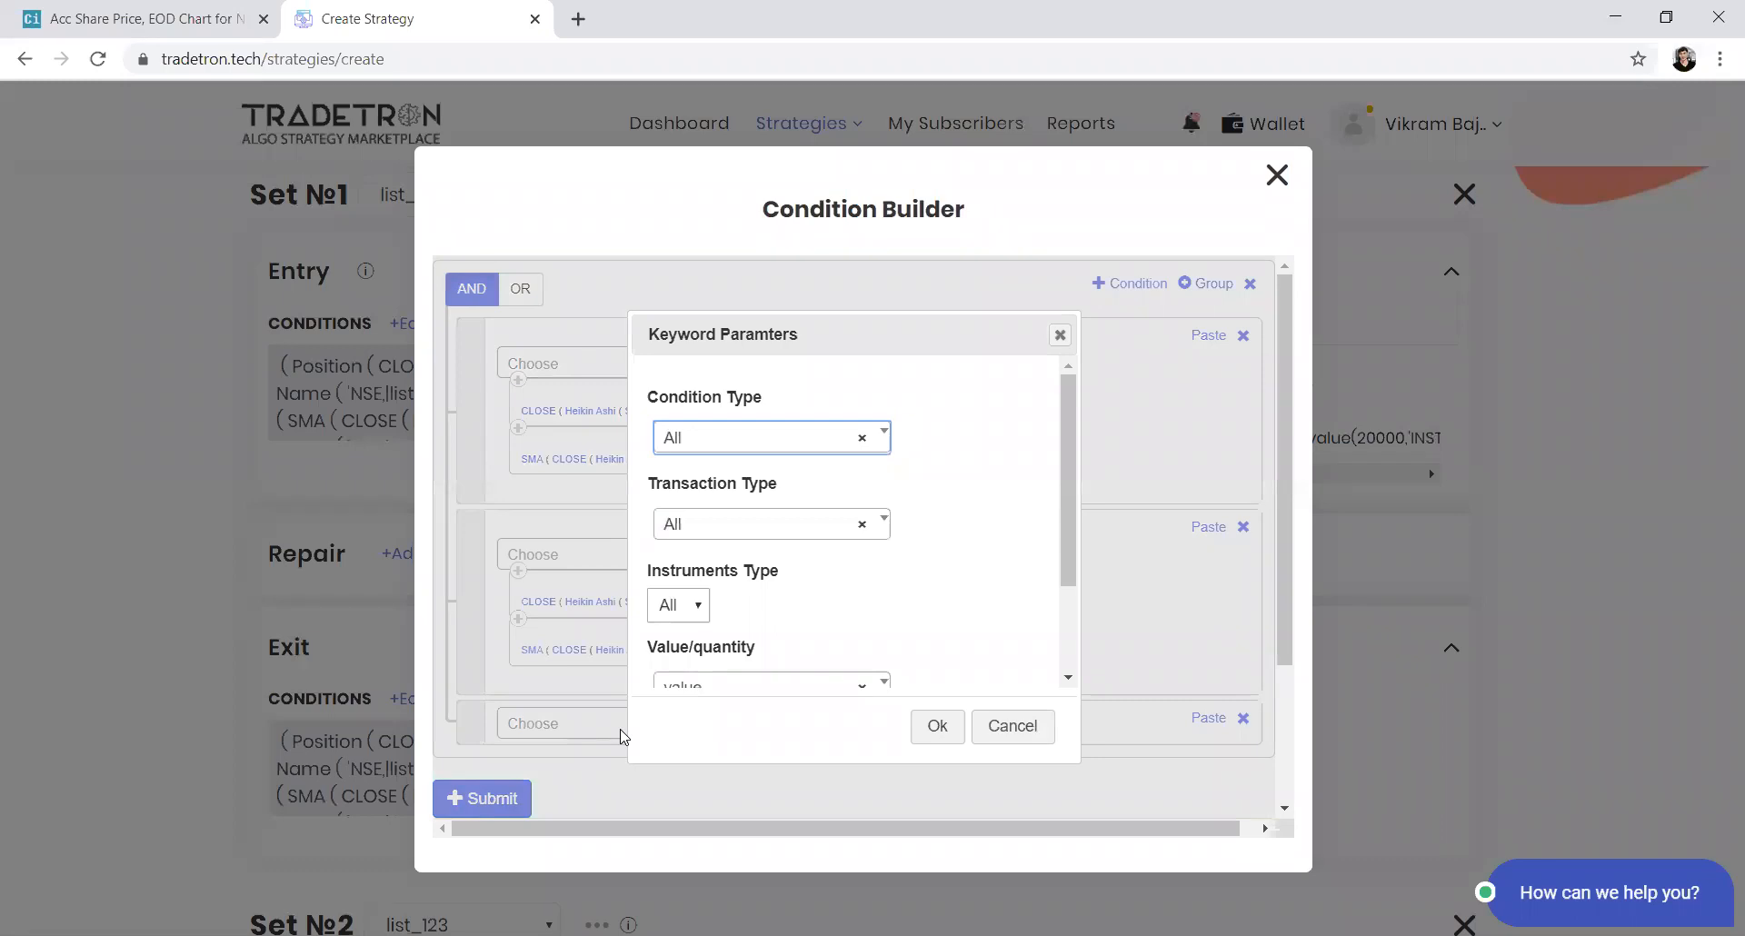
pyautogui.press('Return')
pyautogui.press('Down')
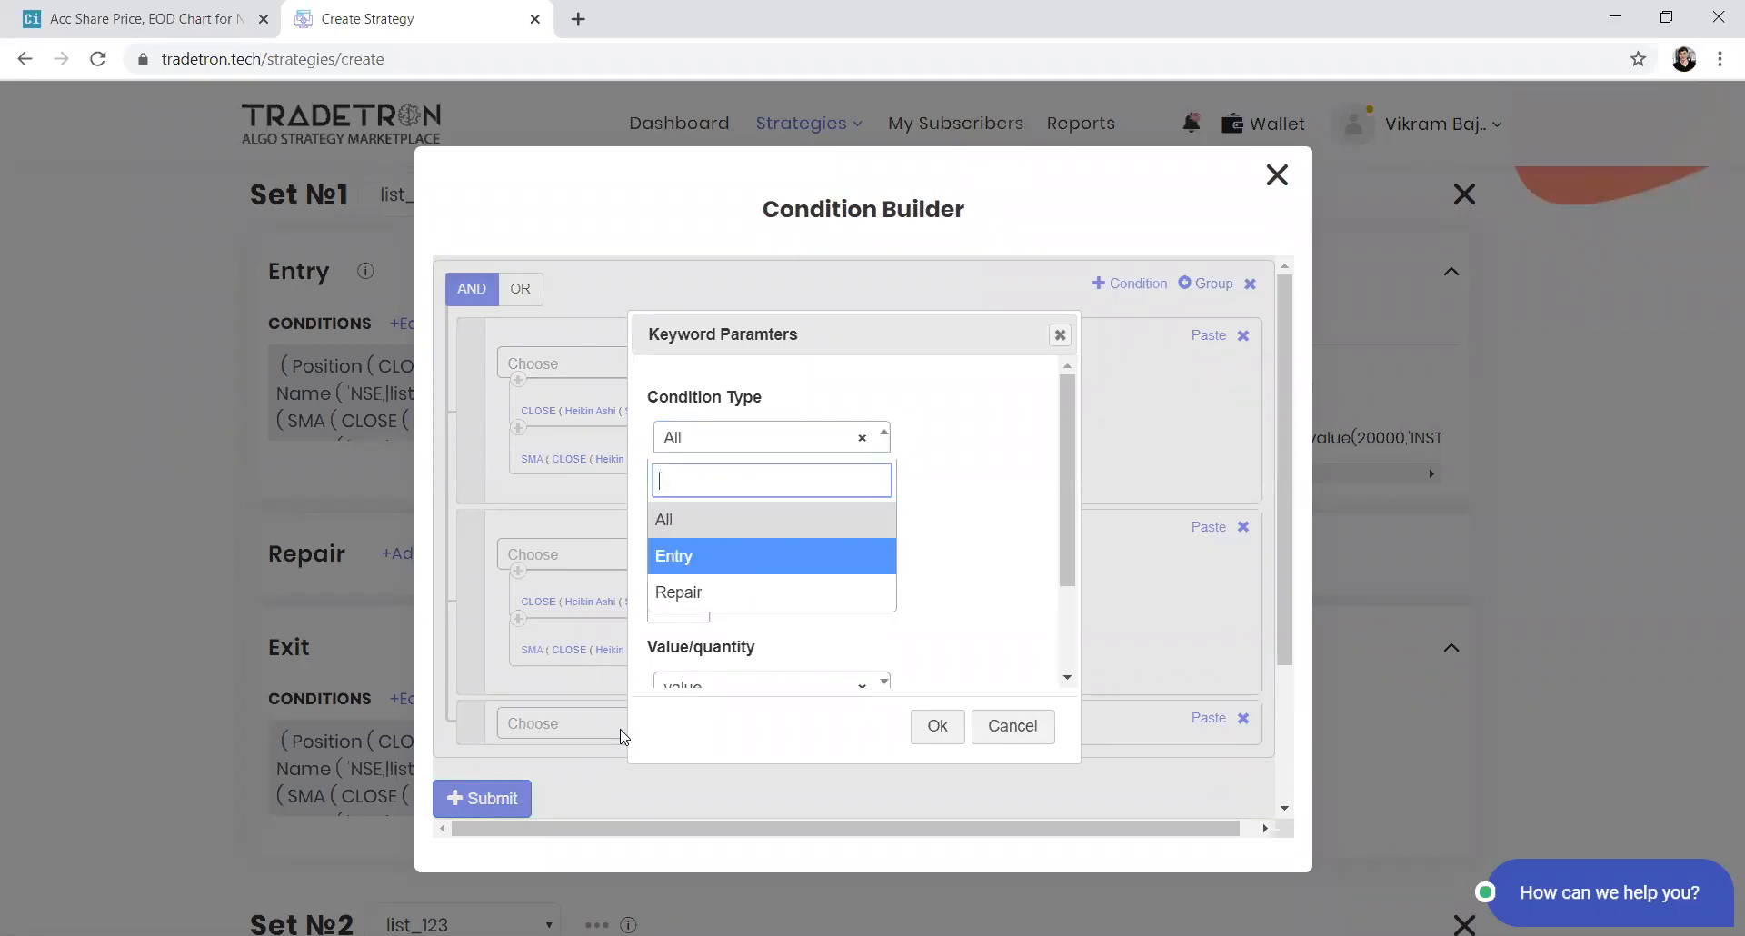
pyautogui.press('Return')
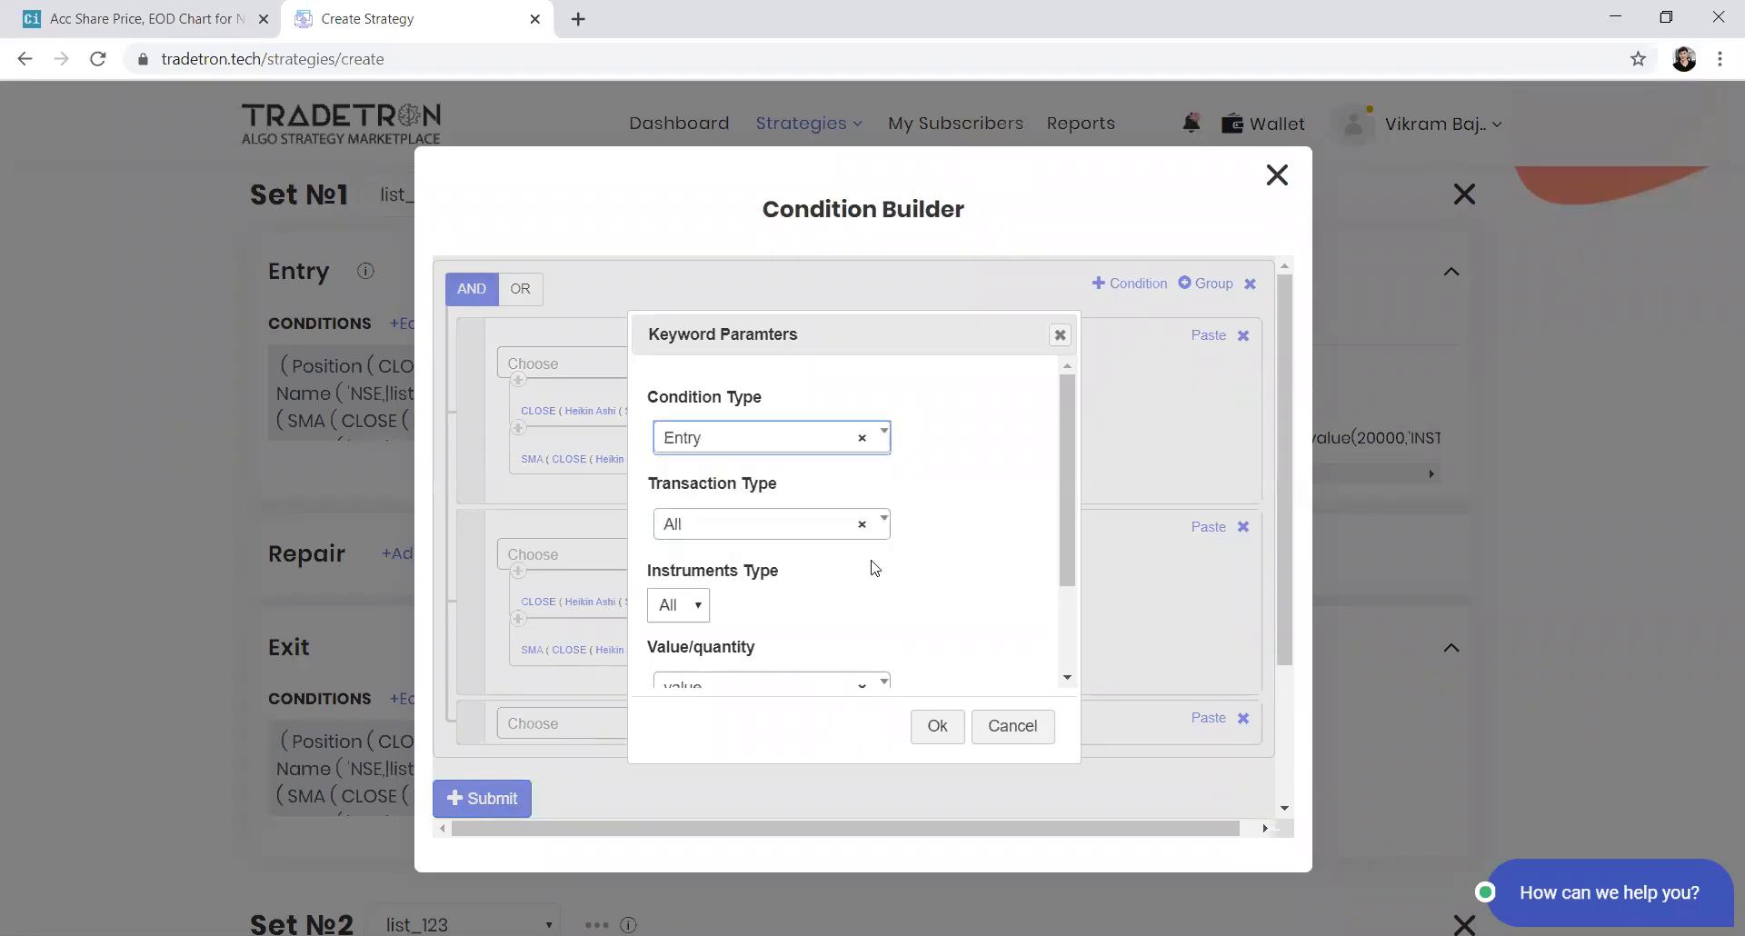
# Set the Positions Detail transaction type to B and underlying to List - list_123
pyautogui.click(845, 518)
pyautogui.click(763, 616)
pyautogui.scroll(-2, 1013, 553)
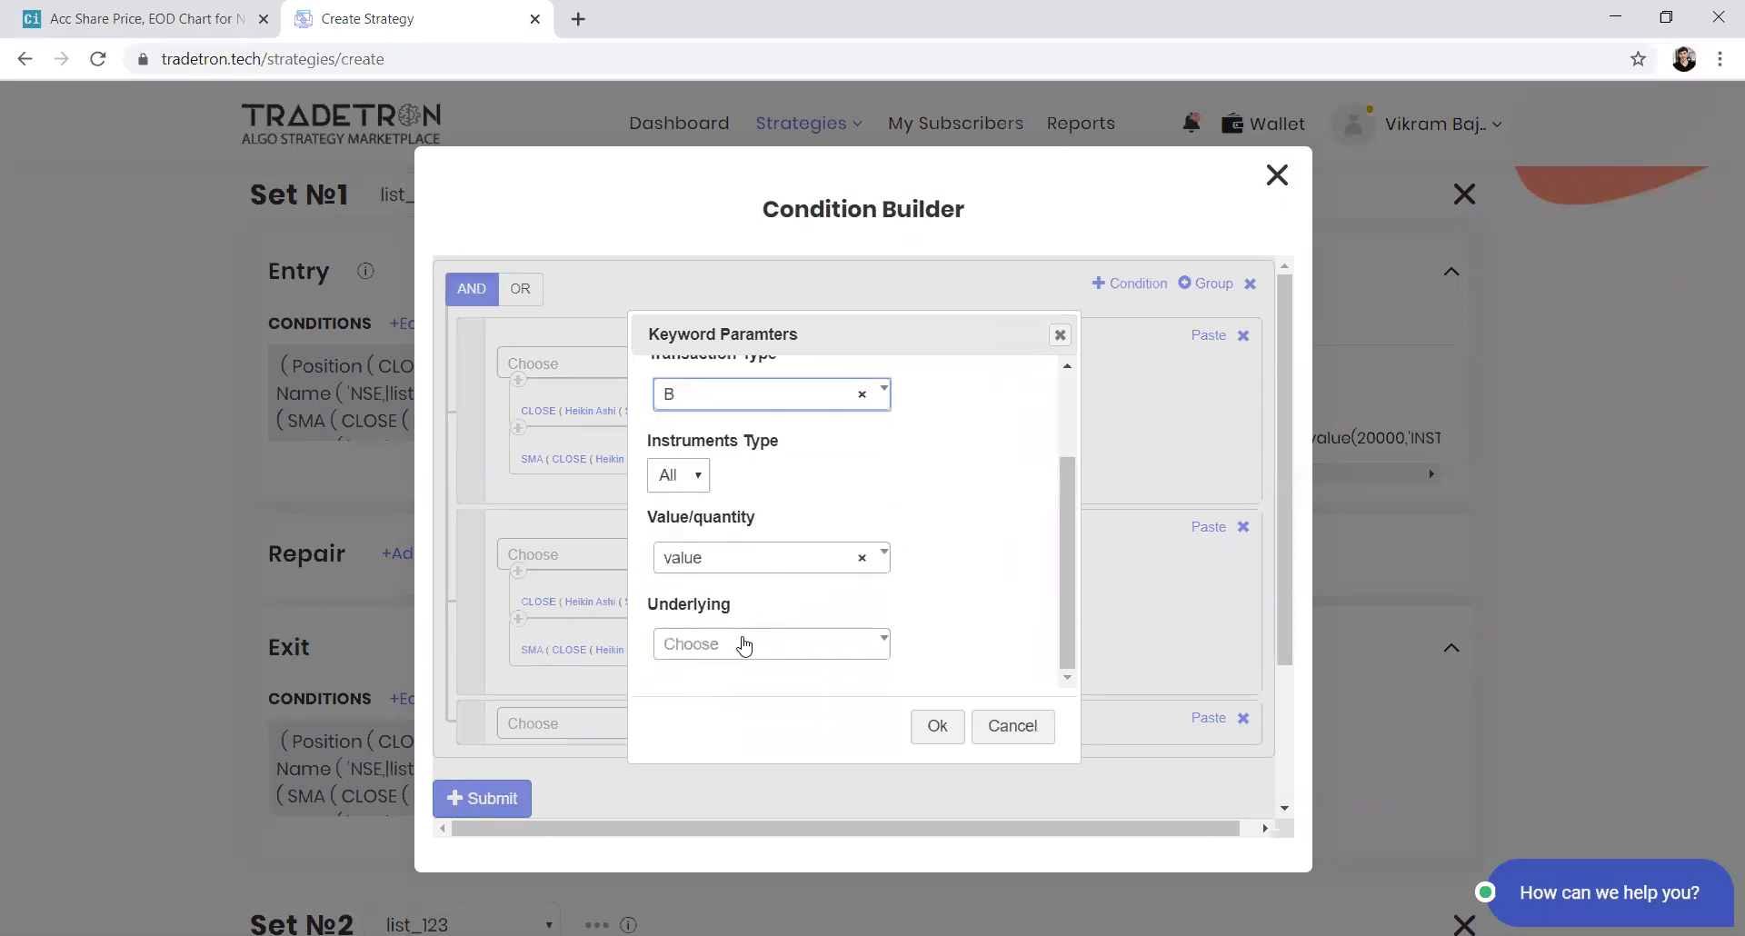
pyautogui.click(744, 647)
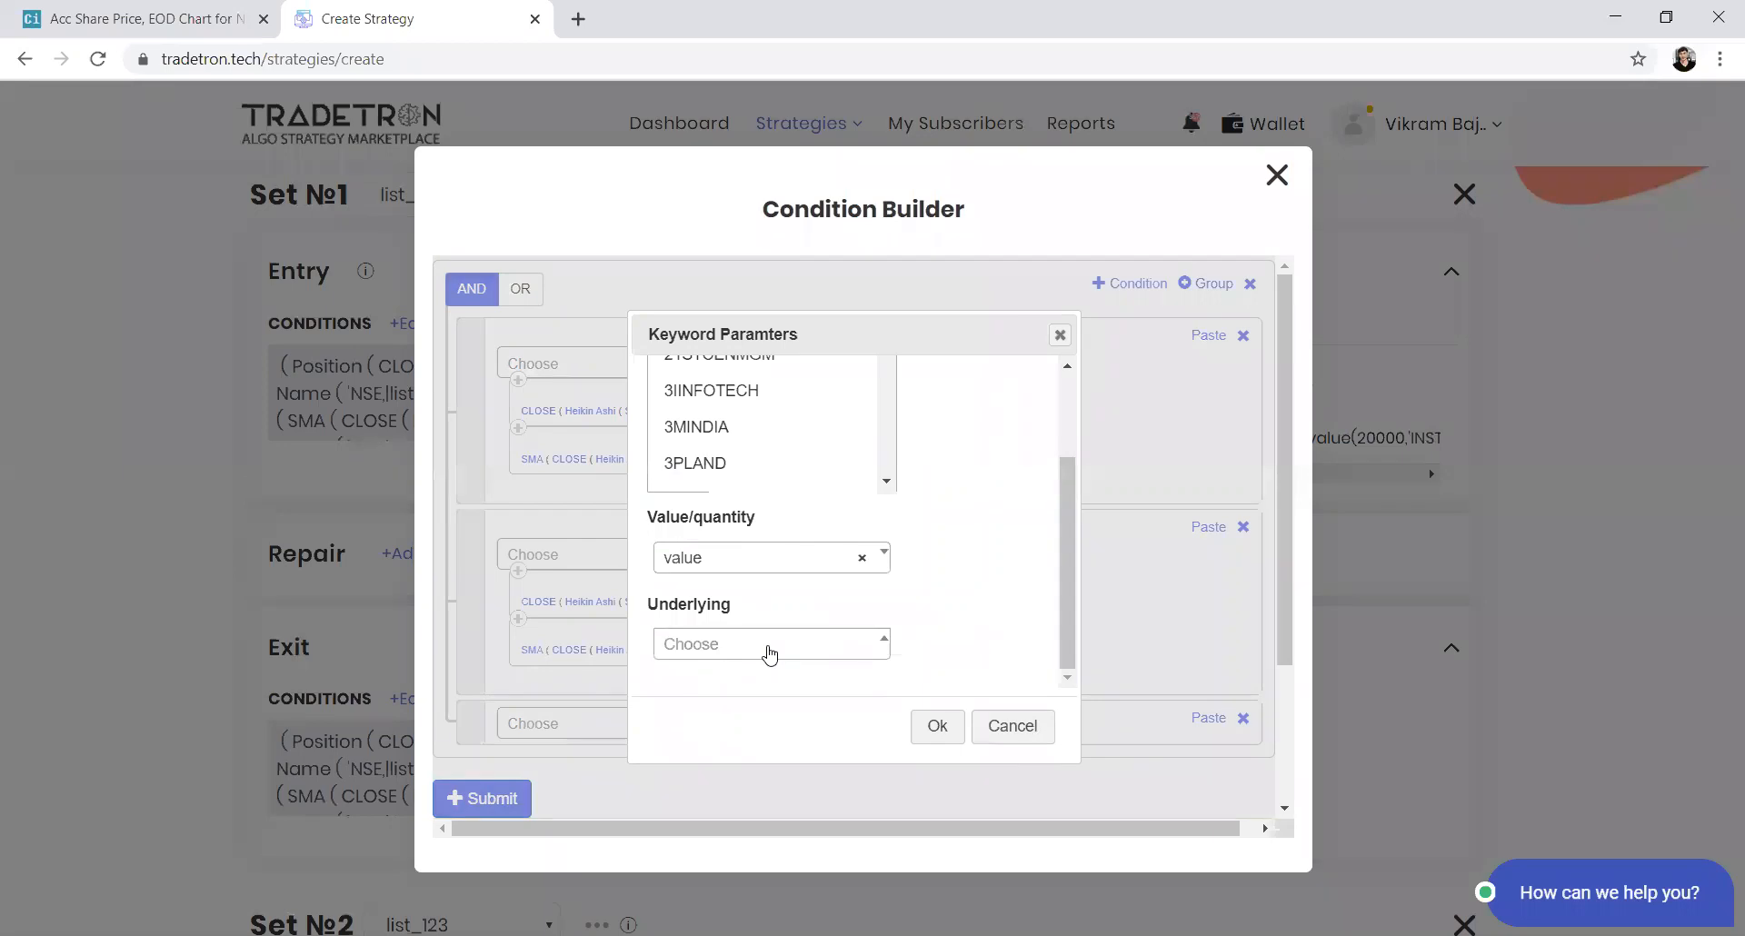
pyautogui.write('list')
pyautogui.press('Down')
pyautogui.press('Down')
pyautogui.press('Down')
pyautogui.press('Down')
pyautogui.press('Down')
pyautogui.press('Down')
pyautogui.press('Down')
pyautogui.press('Down')
pyautogui.press('Down')
pyautogui.press('Down')
pyautogui.press('Down')
pyautogui.press('Down')
pyautogui.press('Down')
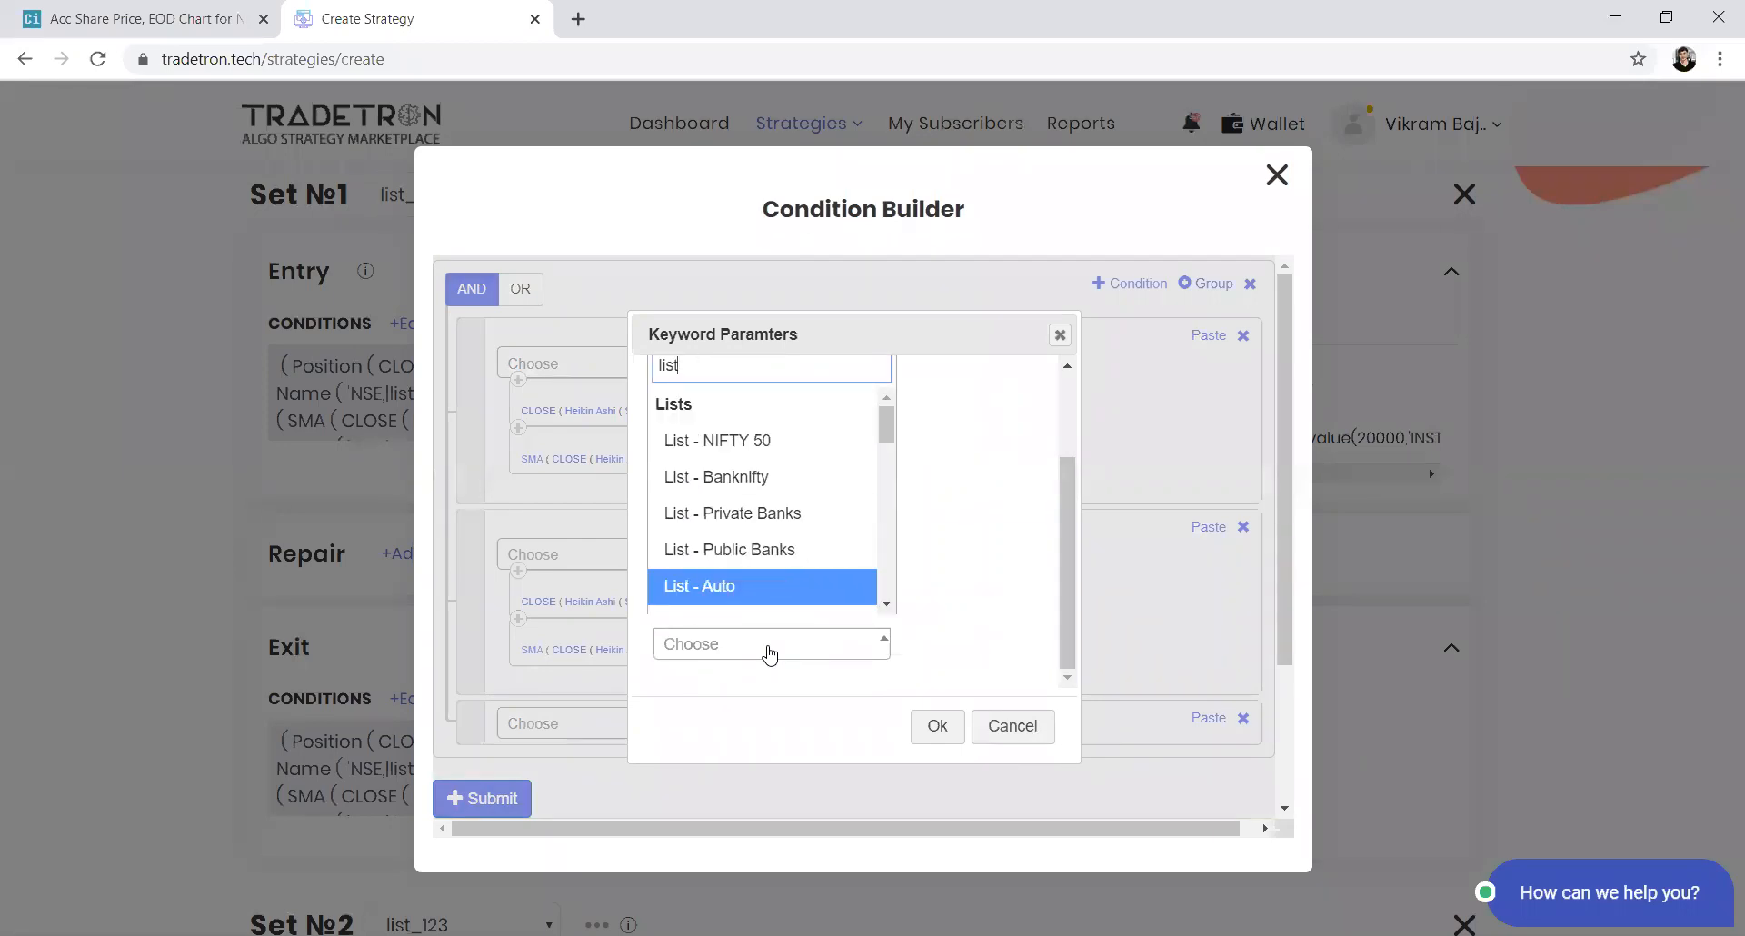
pyautogui.press('Down')
pyautogui.press('Down')
pyautogui.press('Down')
pyautogui.press('Down')
pyautogui.press('Down')
pyautogui.press('Down')
pyautogui.press('Down')
pyautogui.press('Return')
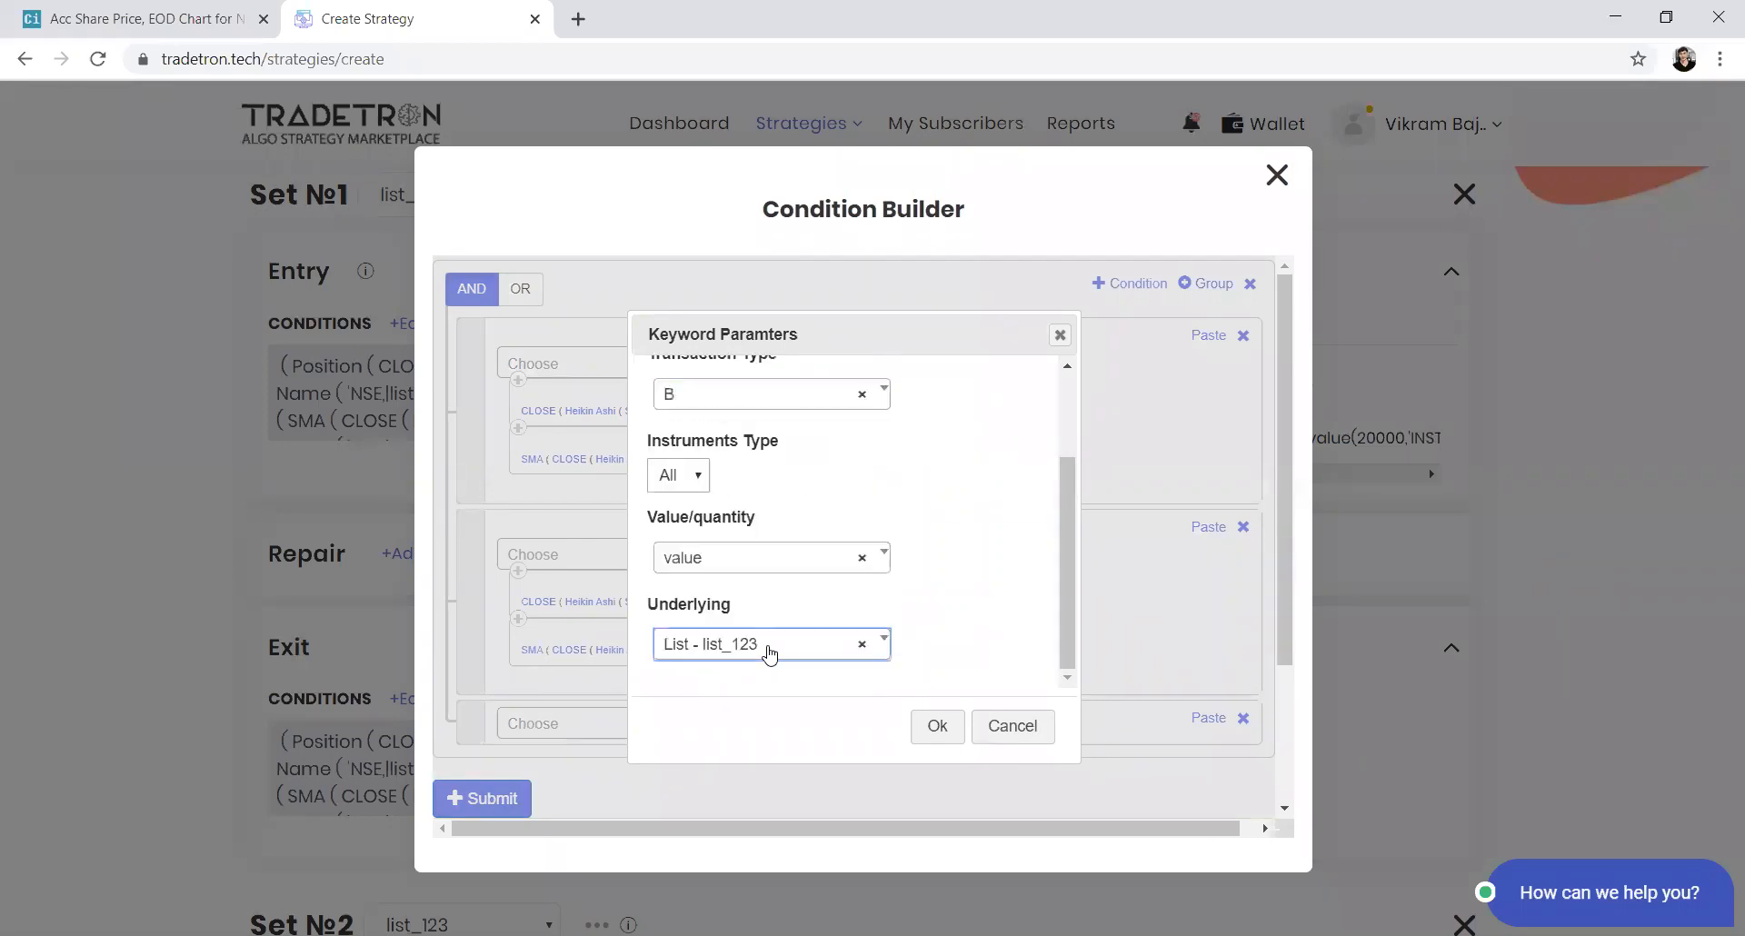
pyautogui.click(933, 733)
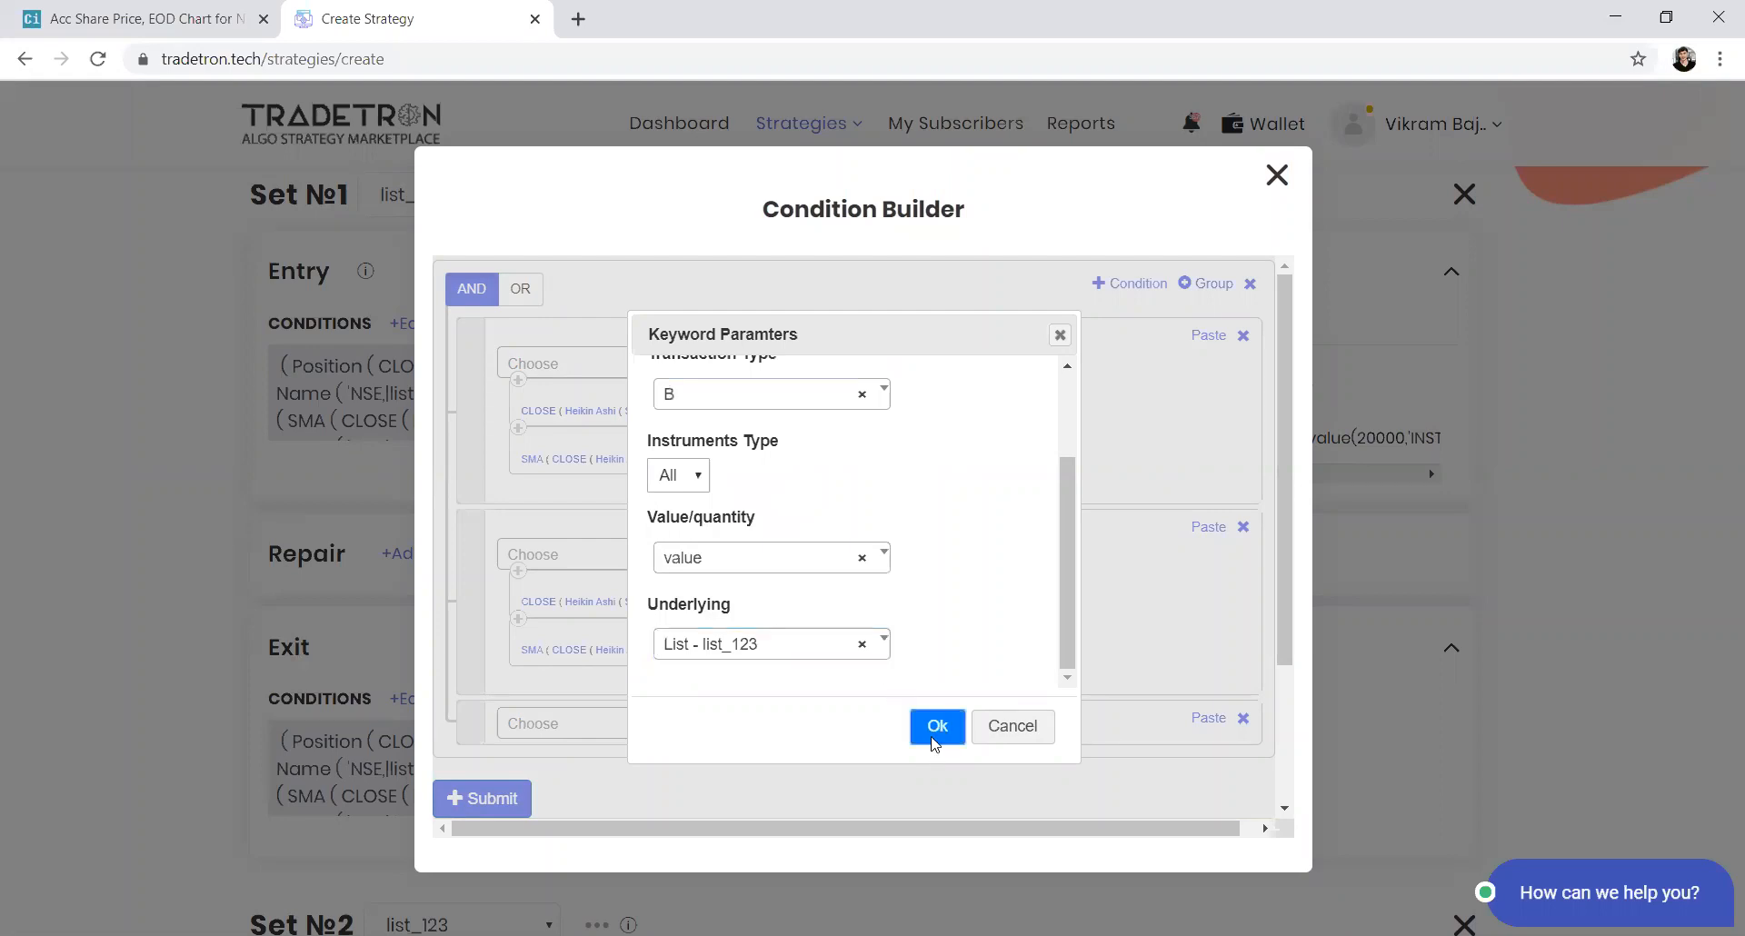
# Complete the condition as Positions Detail == Number 0 and submit Set 1's entry conditions
pyautogui.click(628, 737)
pyautogui.write('=')
pyautogui.press('Down')
pyautogui.press('Down')
pyautogui.press('Return')
pyautogui.click(628, 738)
pyautogui.write('nu')
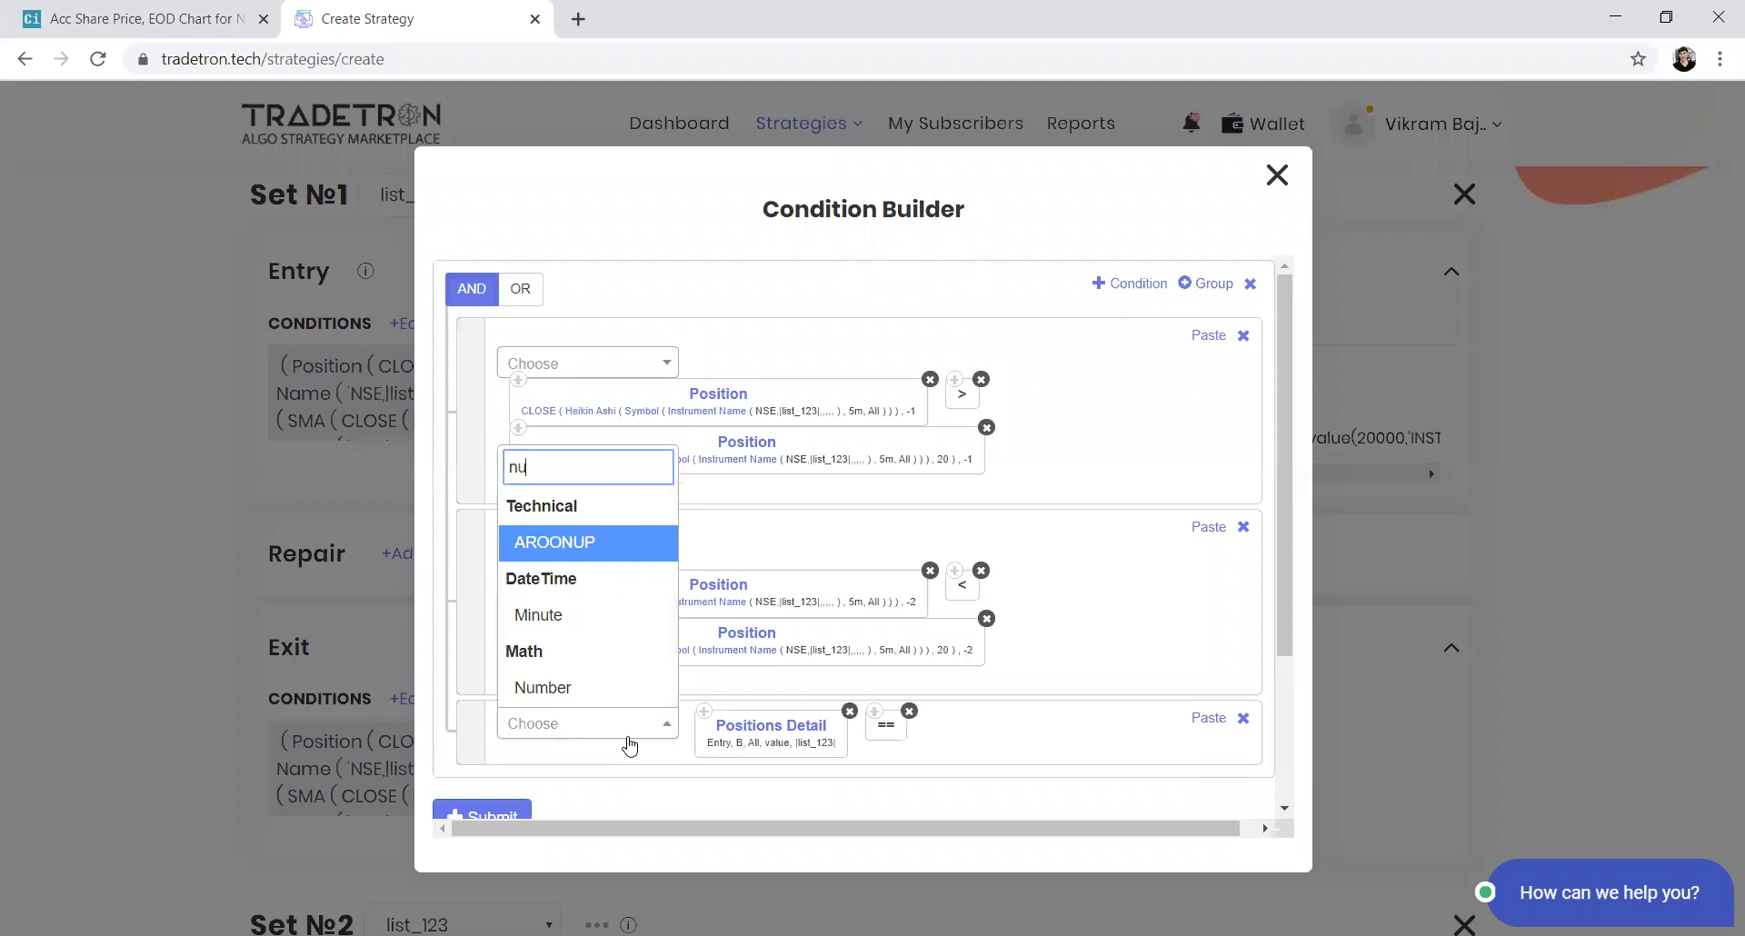
pyautogui.write('mber')
pyautogui.press('Return')
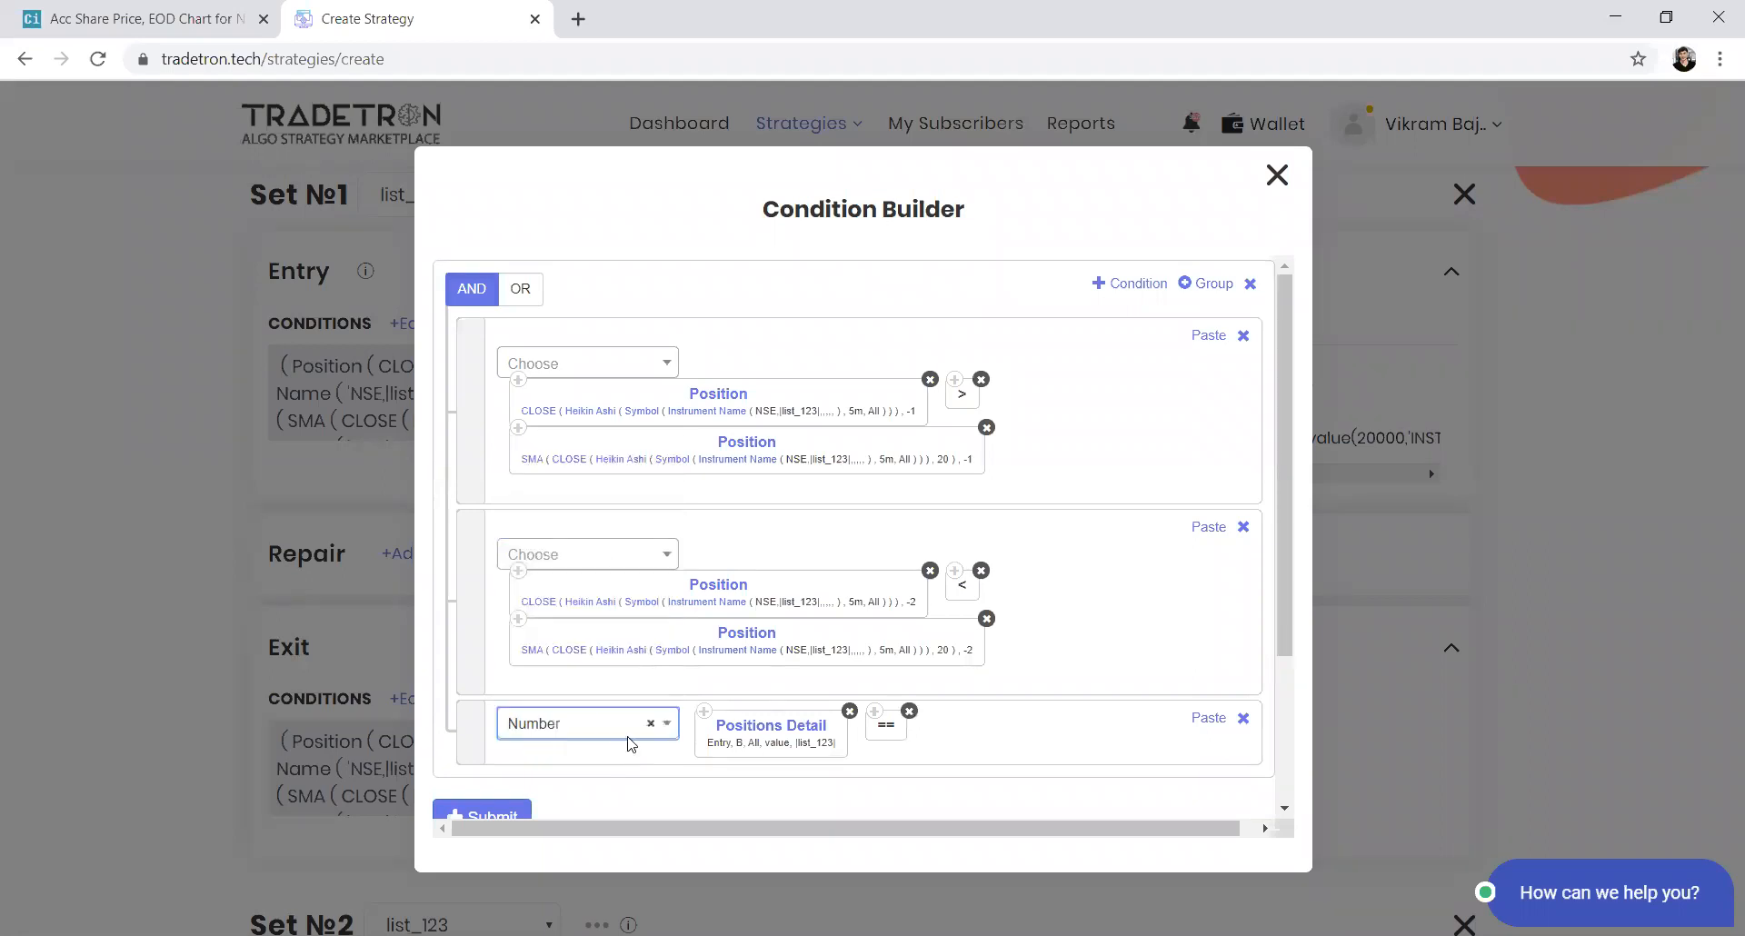
pyautogui.press('Return')
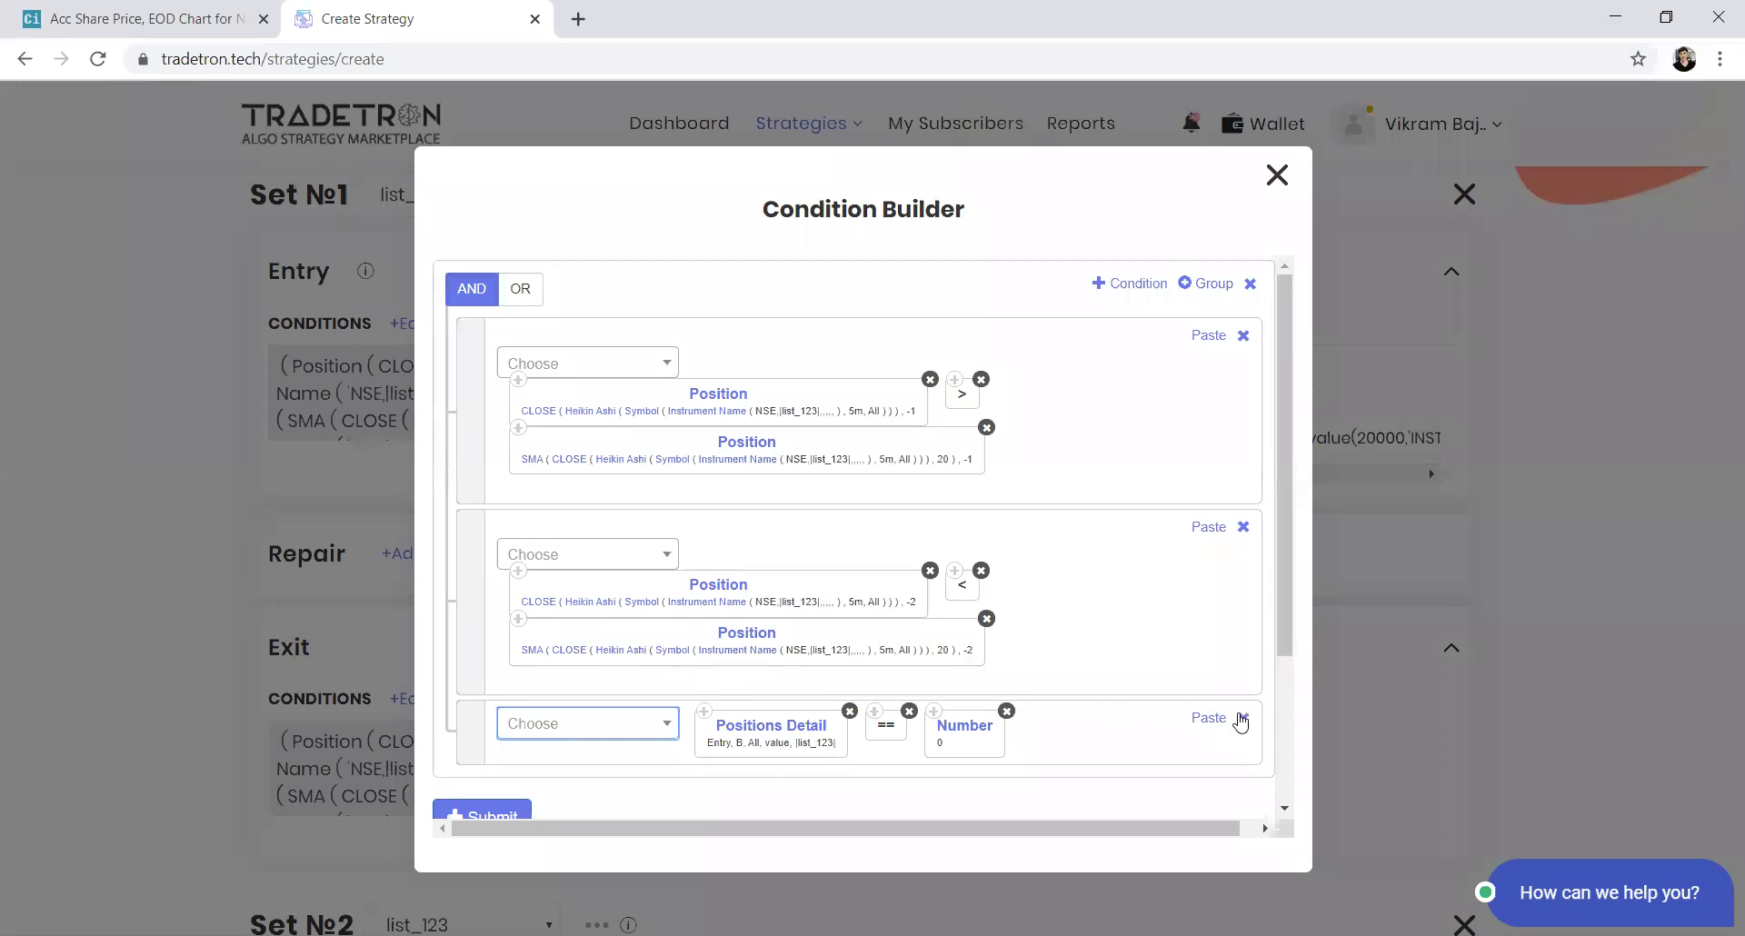
pyautogui.click(505, 812)
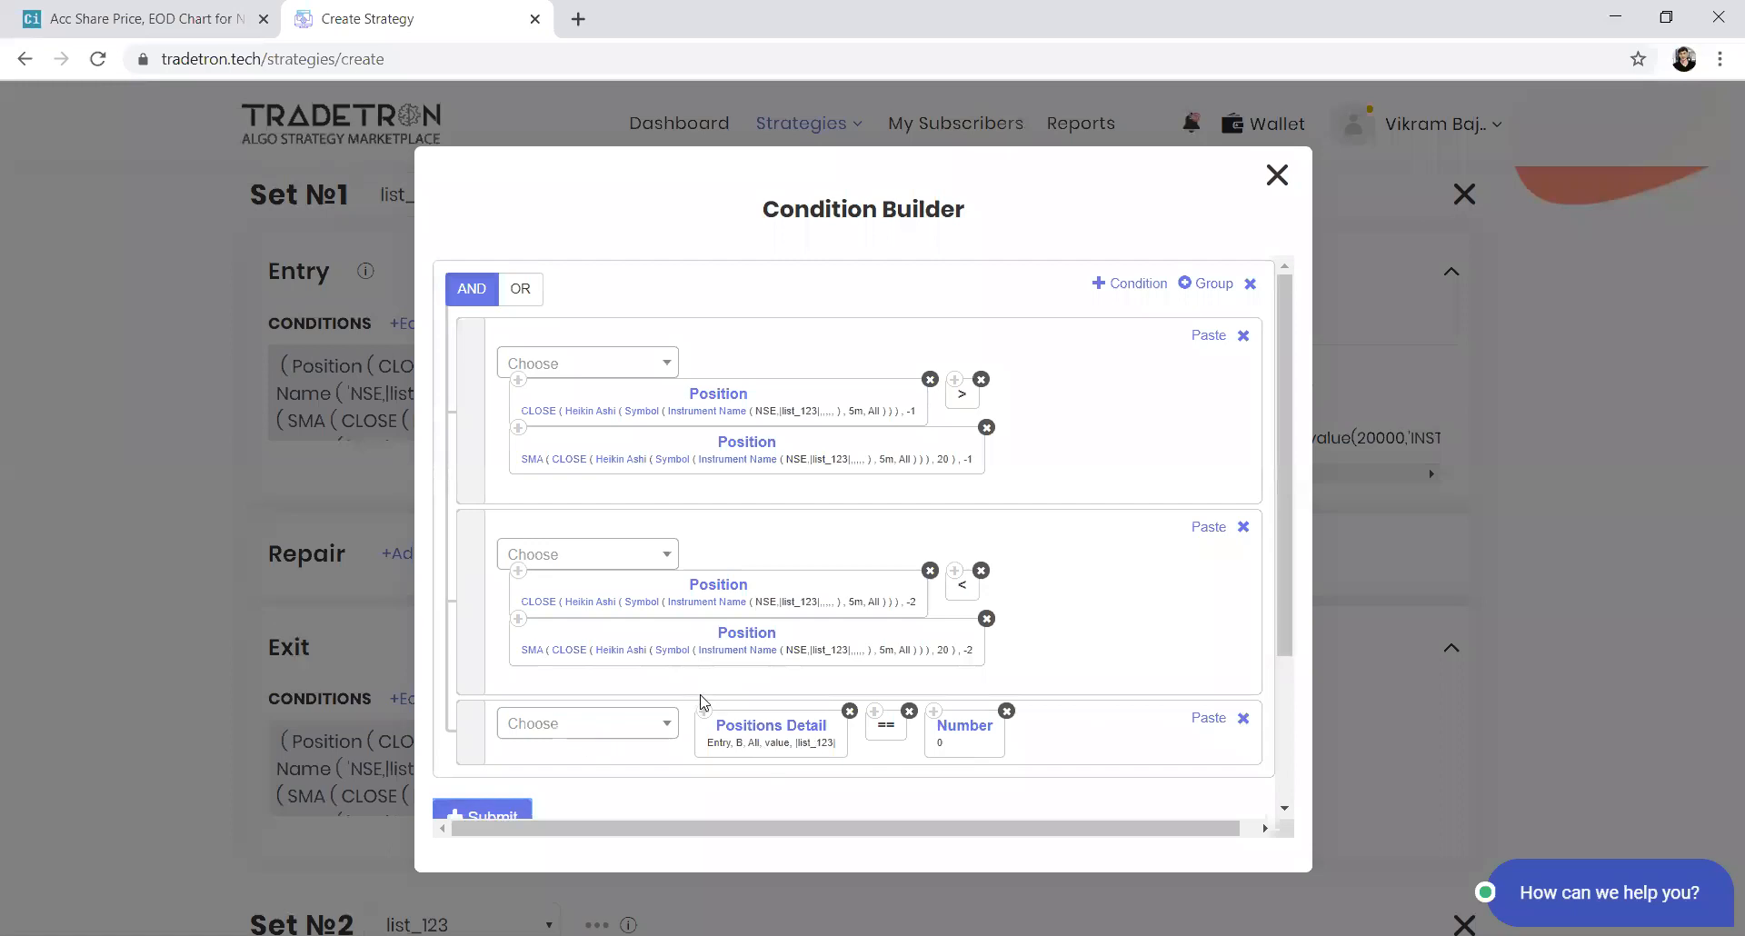
# Add a Repair section to Set 1 with the Repair Once type
pyautogui.scroll(-2, 471, 487)
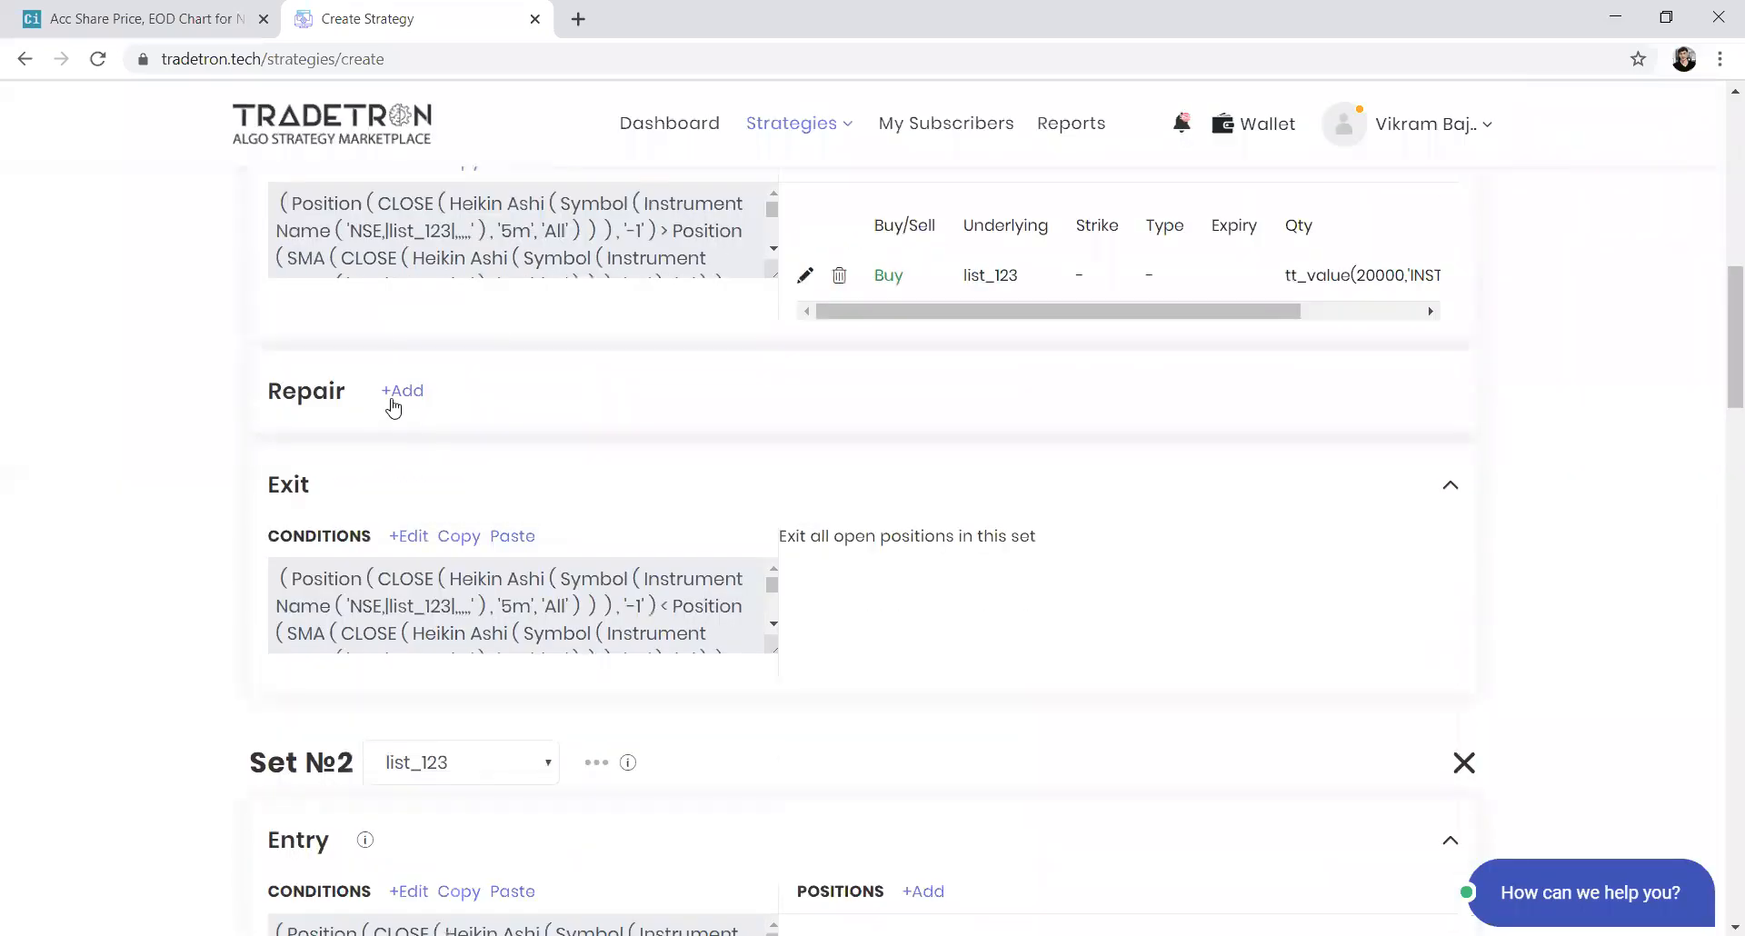
pyautogui.click(393, 397)
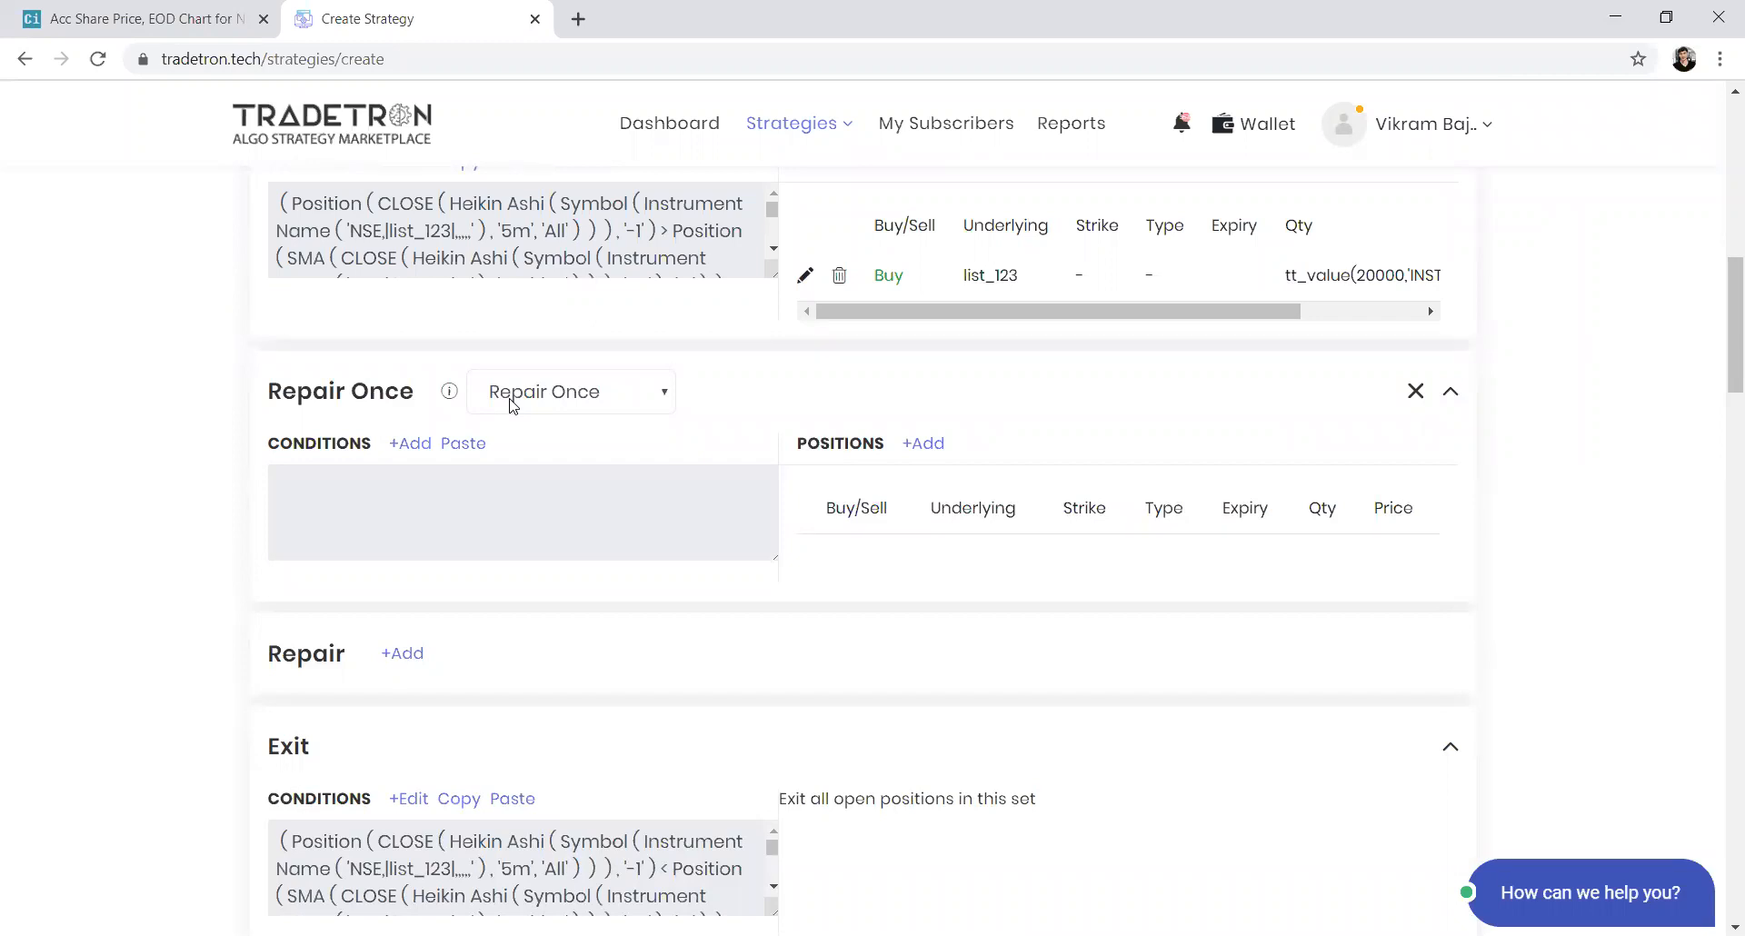
pyautogui.click(512, 405)
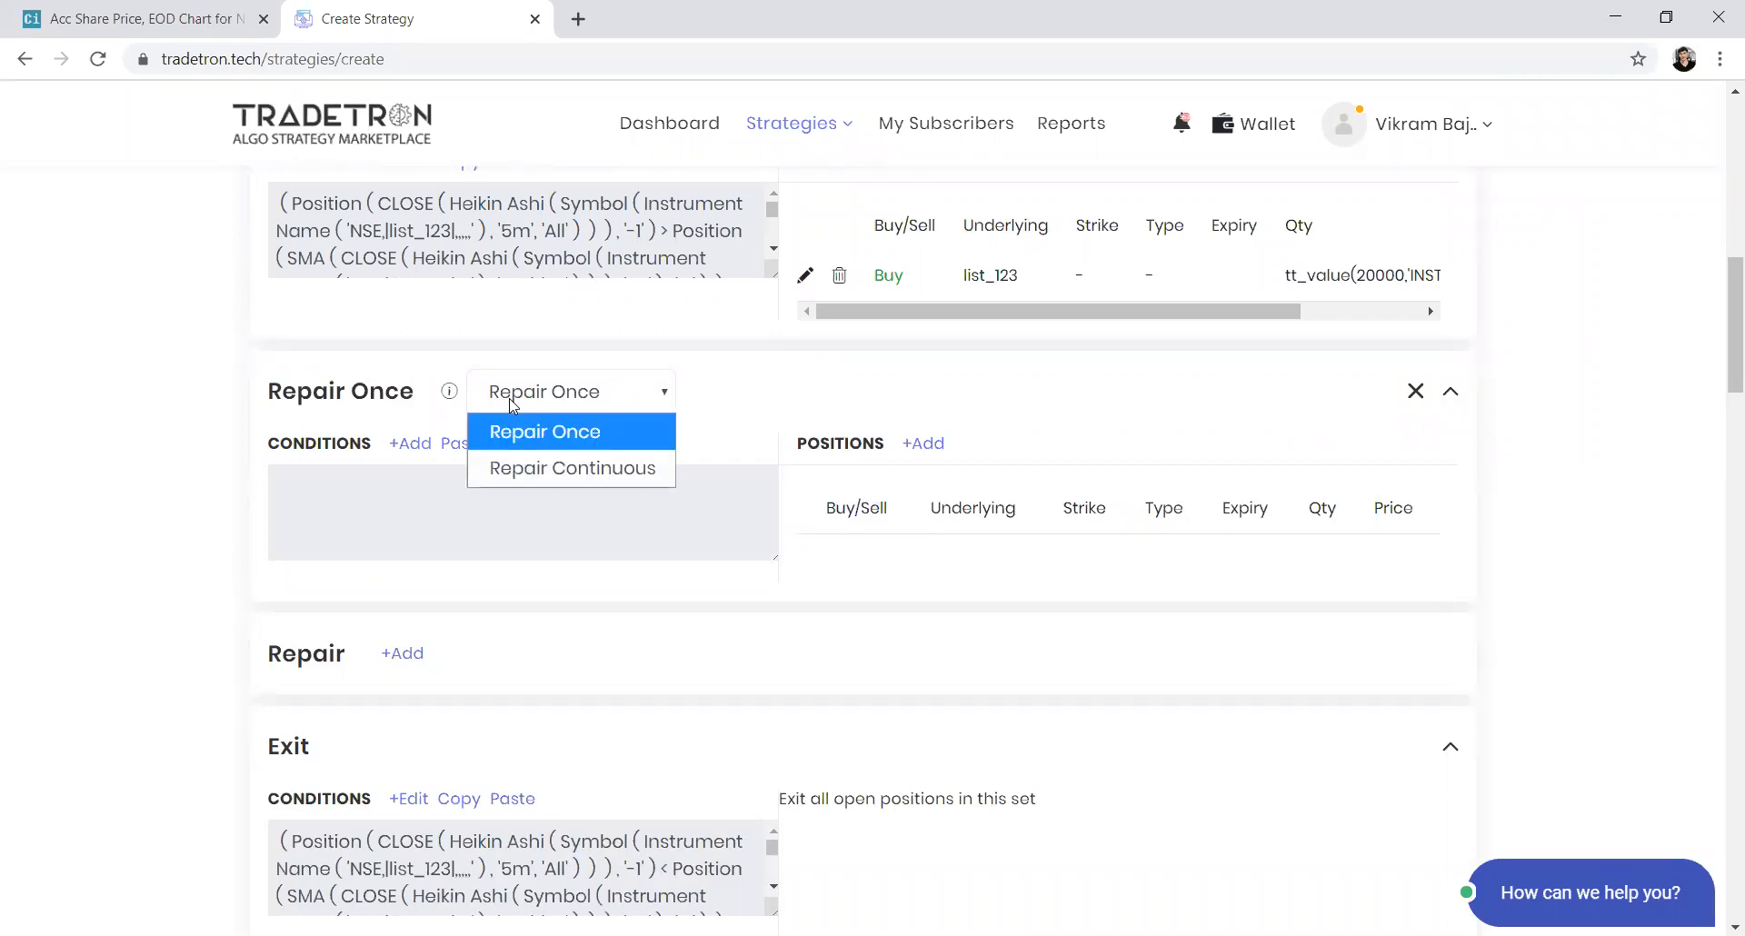
pyautogui.click(571, 433)
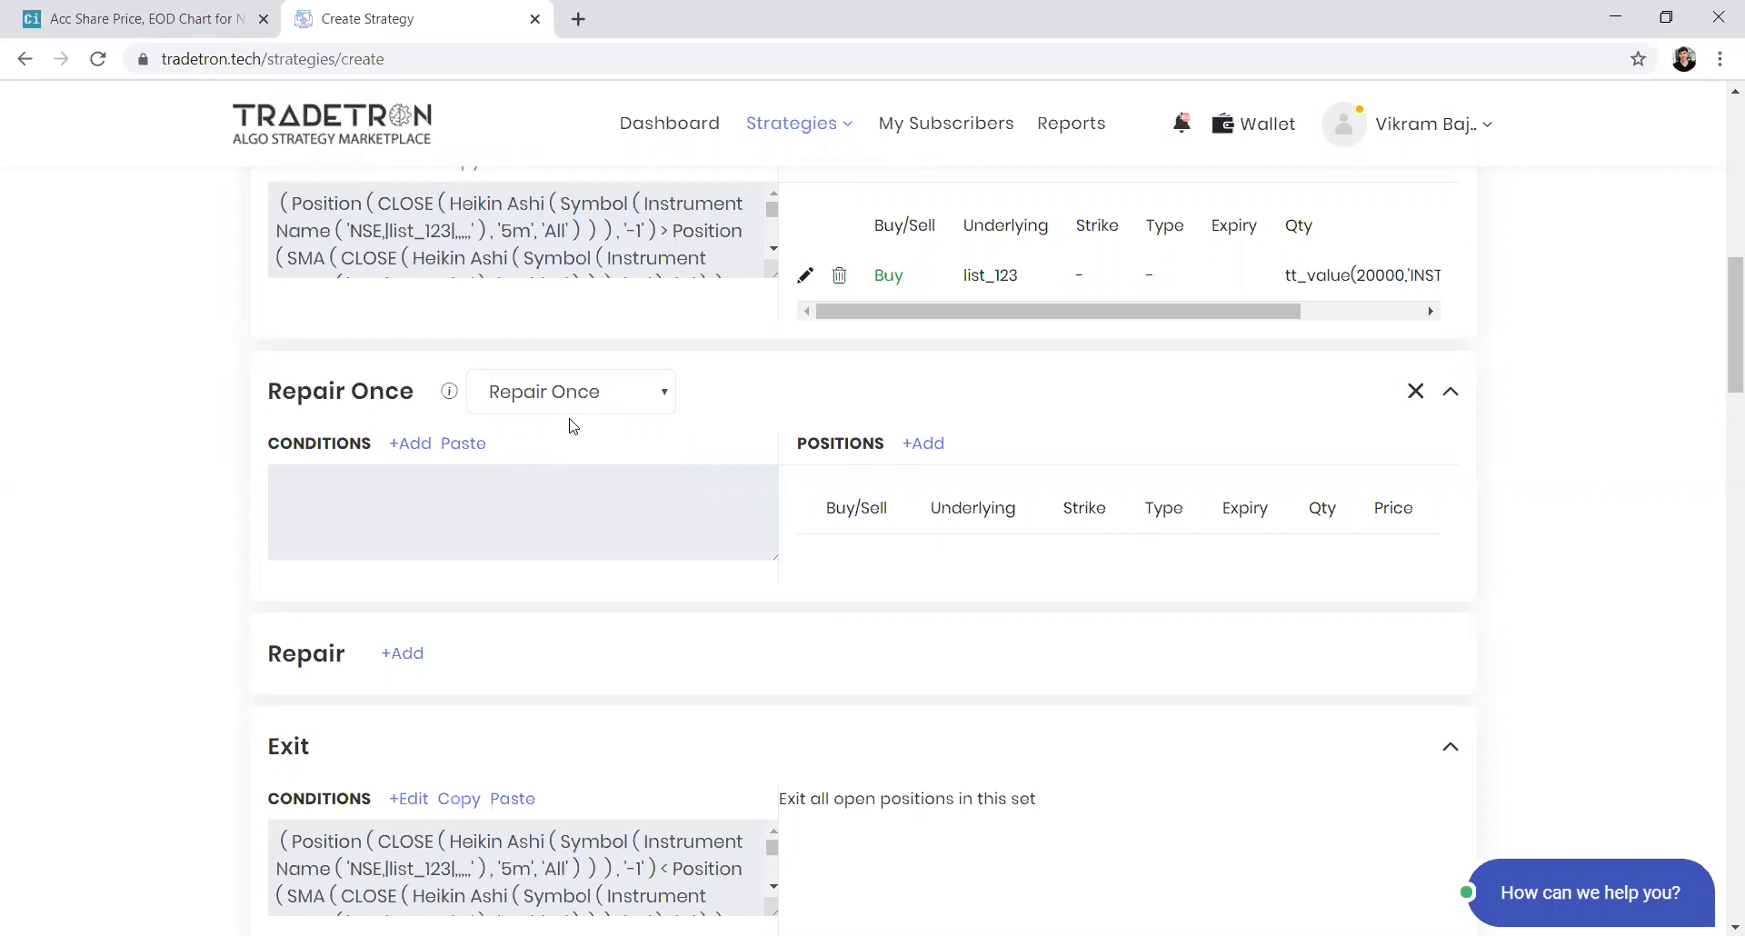
# Start the Repair Once conditions with an LTP keyword
pyautogui.click(420, 445)
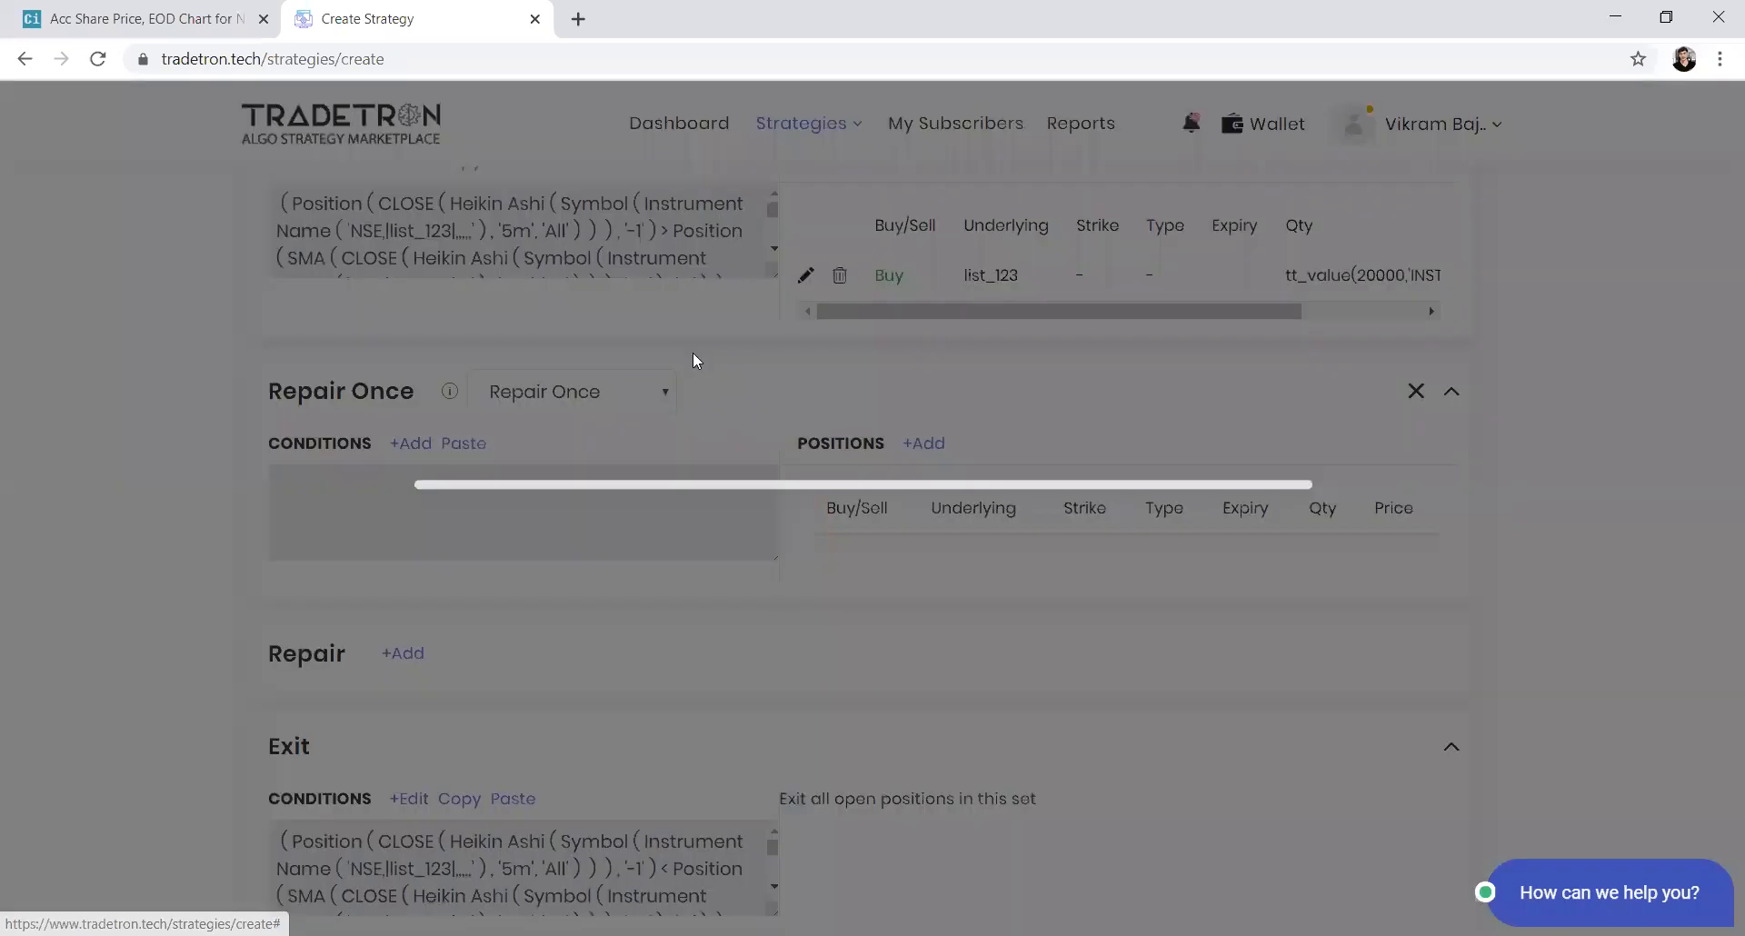
pyautogui.click(620, 344)
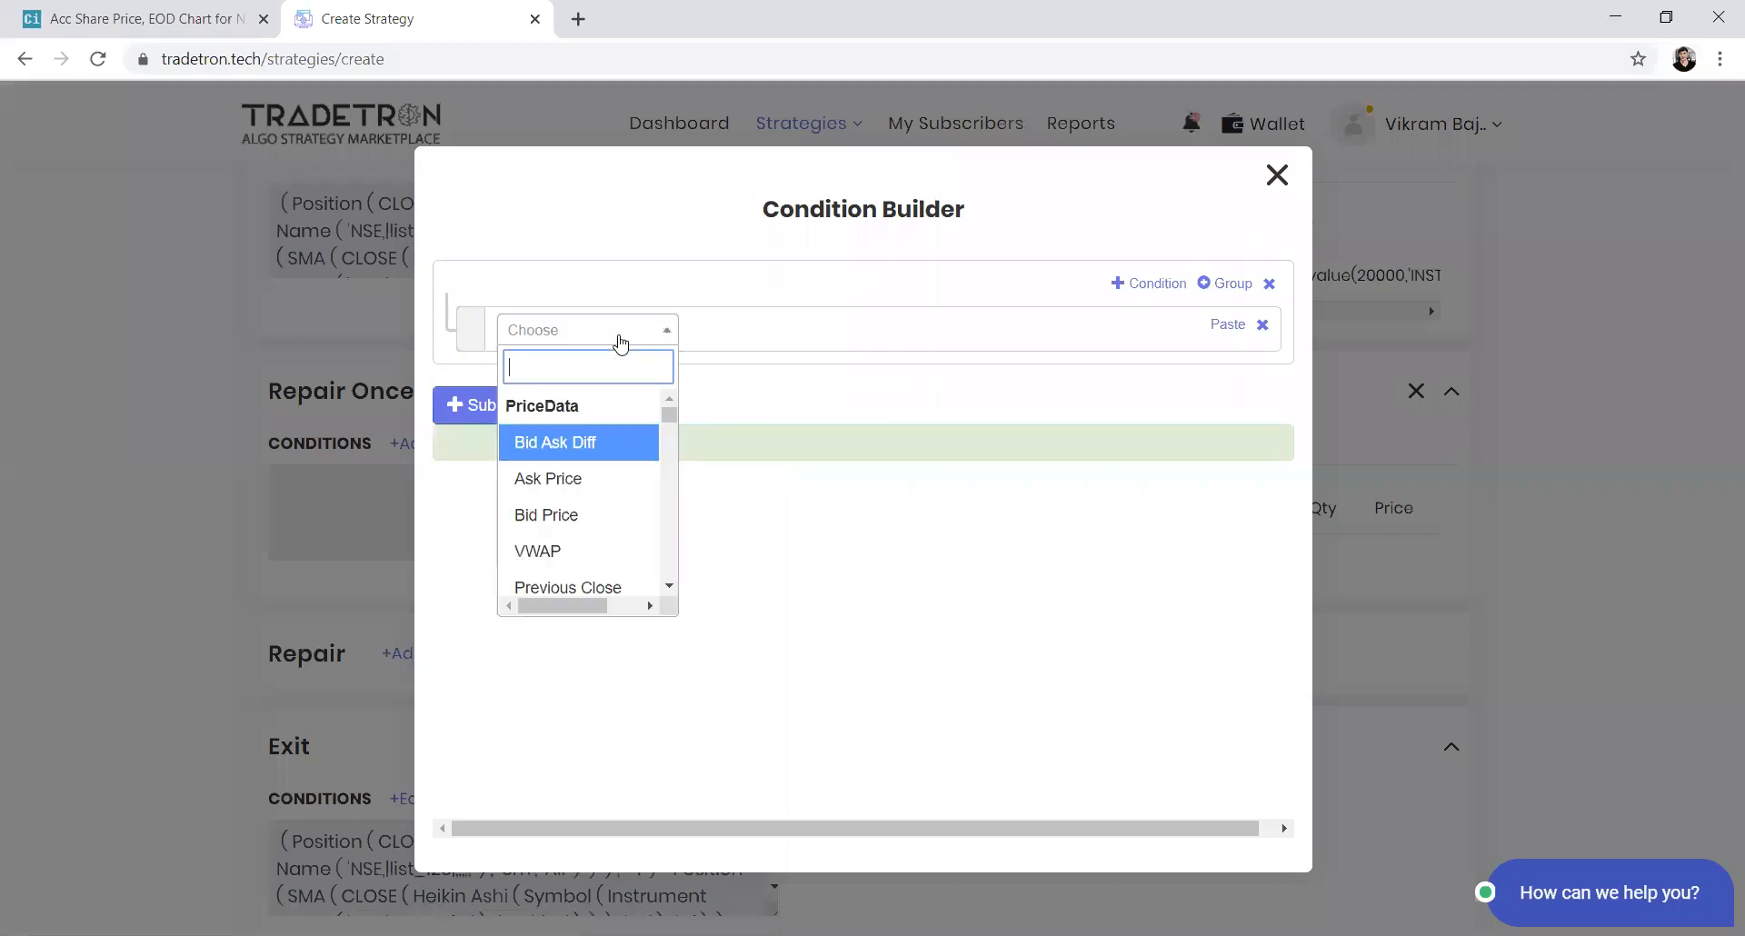
pyautogui.write('ltp')
pyautogui.press('Return')
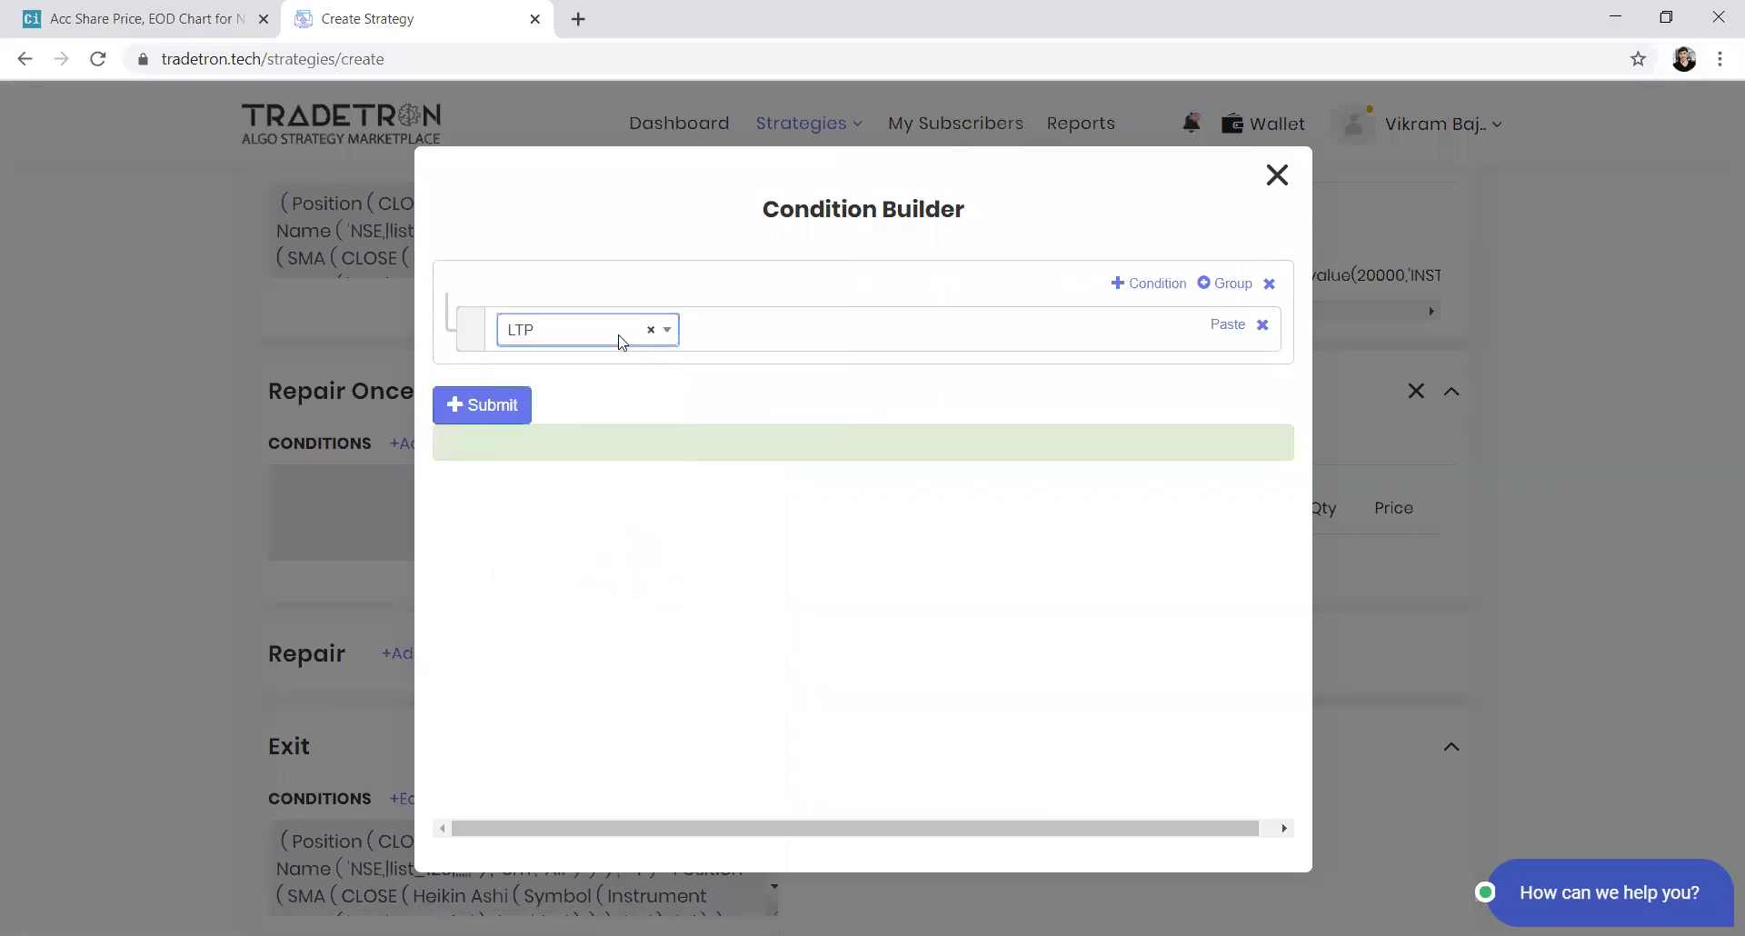
pyautogui.press('Return')
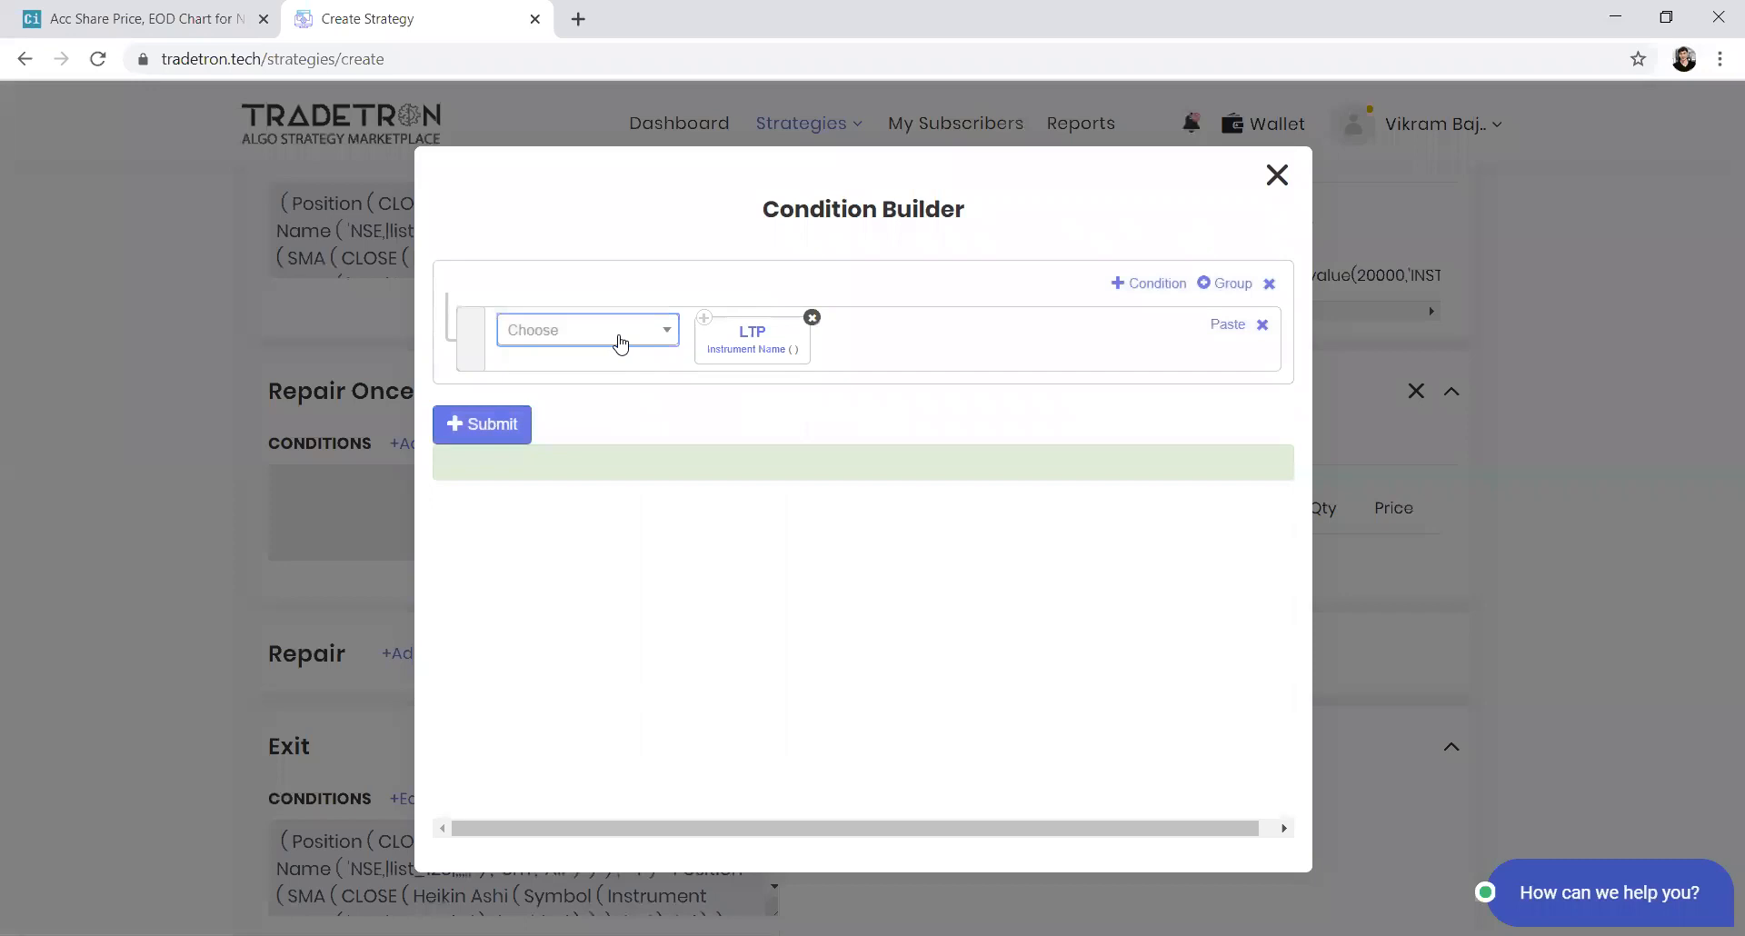
# Switch LTP's instrument to Traded Instrument Name with condition type Entry and field instrument
pyautogui.click(737, 354)
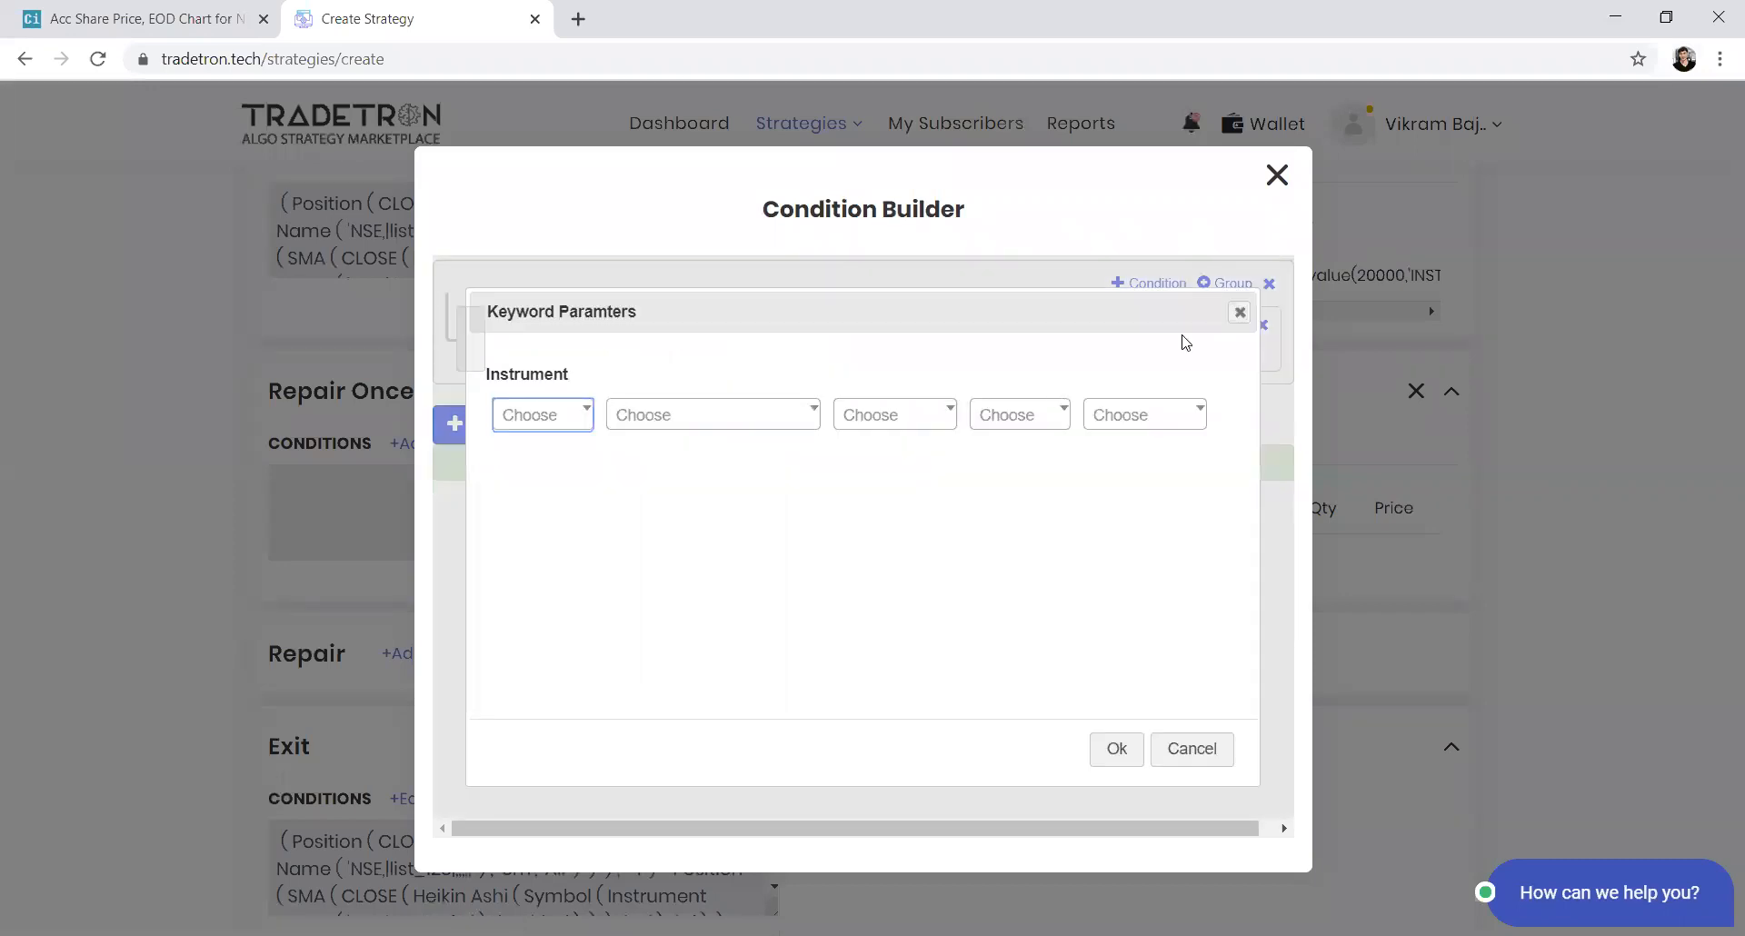
pyautogui.press('Escape')
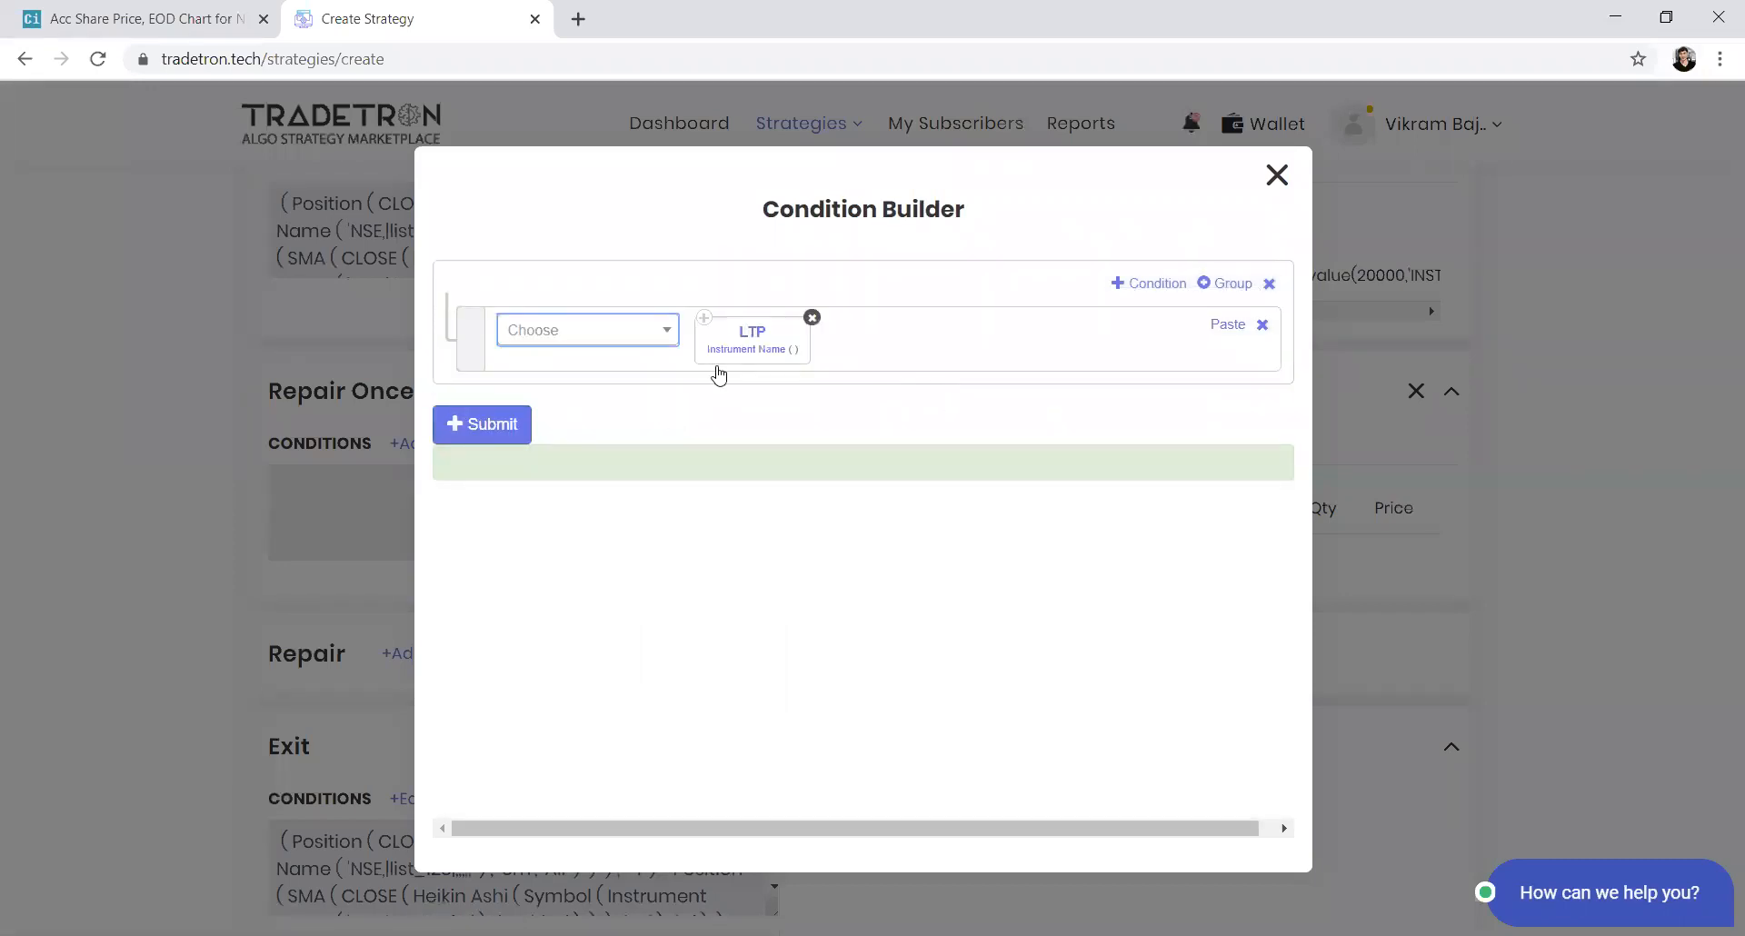
pyautogui.click(757, 330)
pyautogui.click(752, 461)
pyautogui.click(759, 623)
pyautogui.click(943, 727)
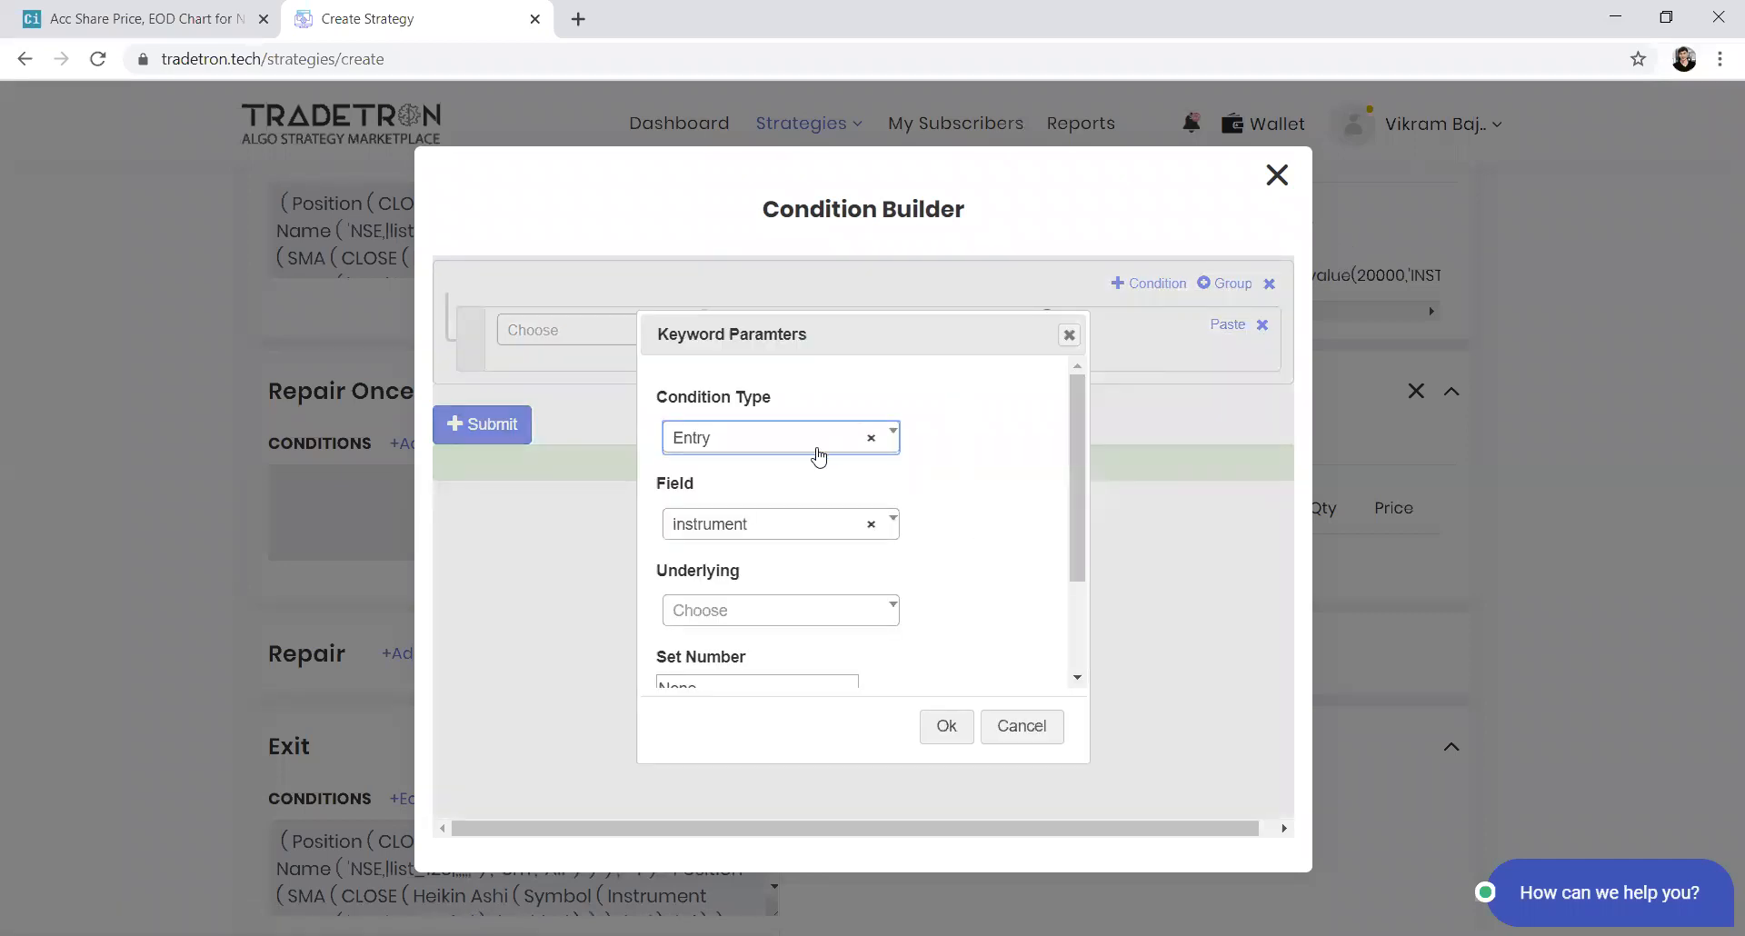
# Set the Traded Instrument Name underlying to List - list_123 with set, condition and leg numbers 1
pyautogui.press('Tab')
pyautogui.press('Tab')
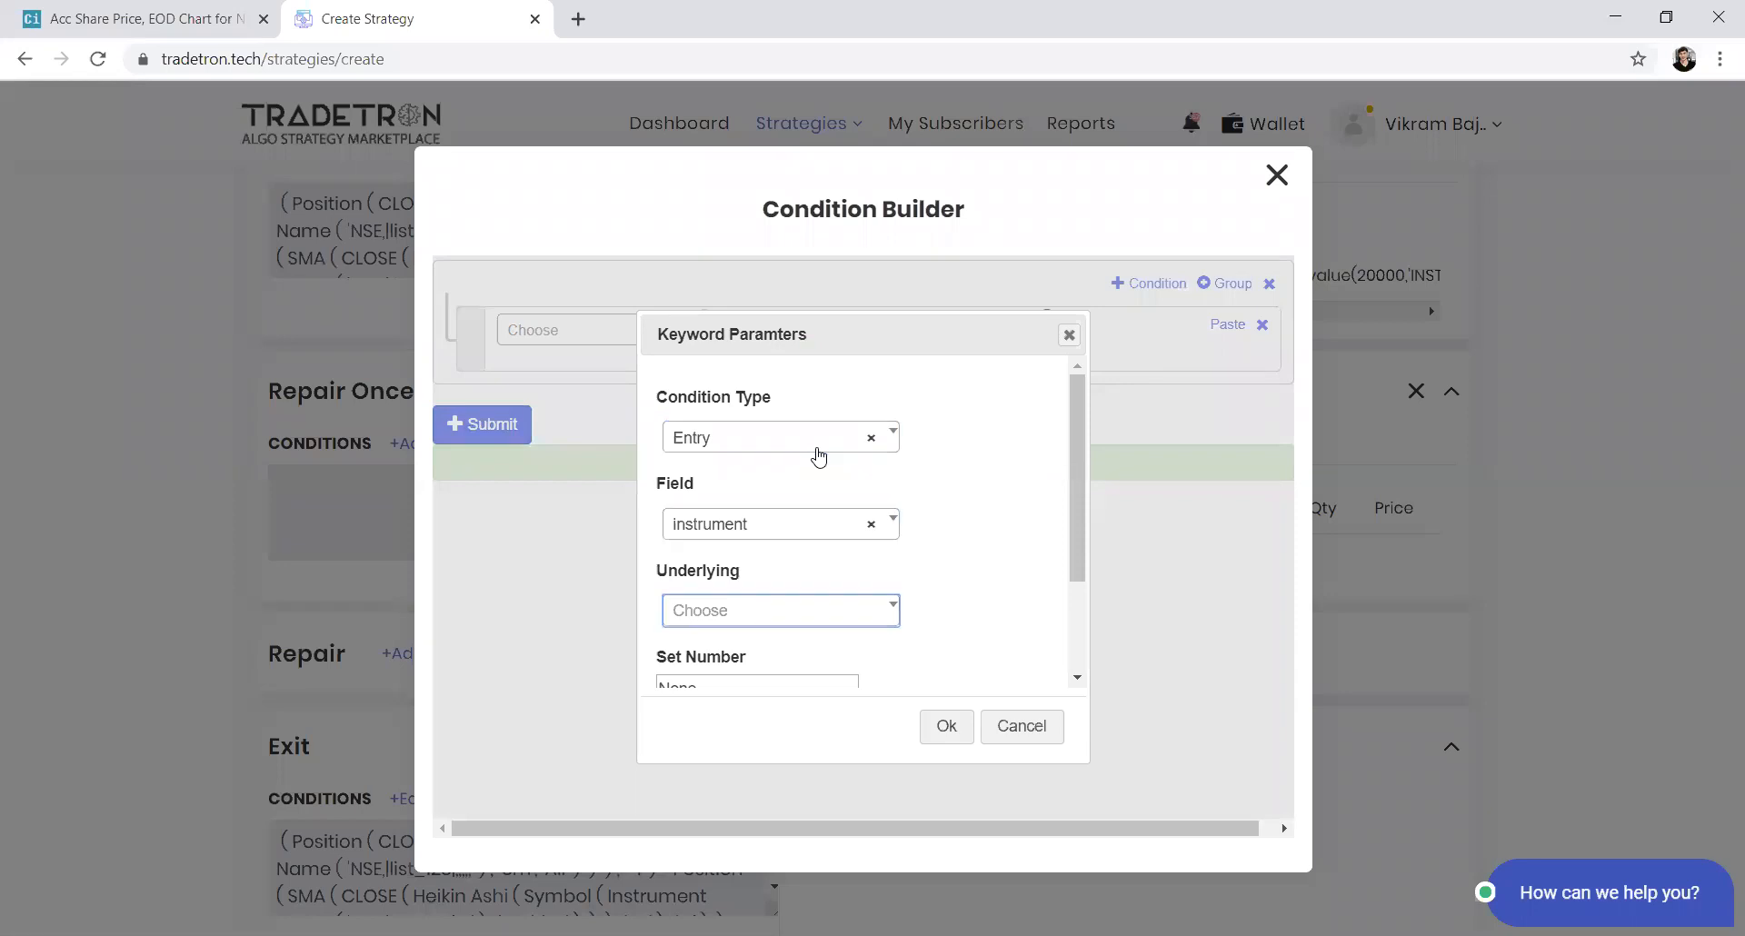
pyautogui.press('Down')
pyautogui.write('list_')
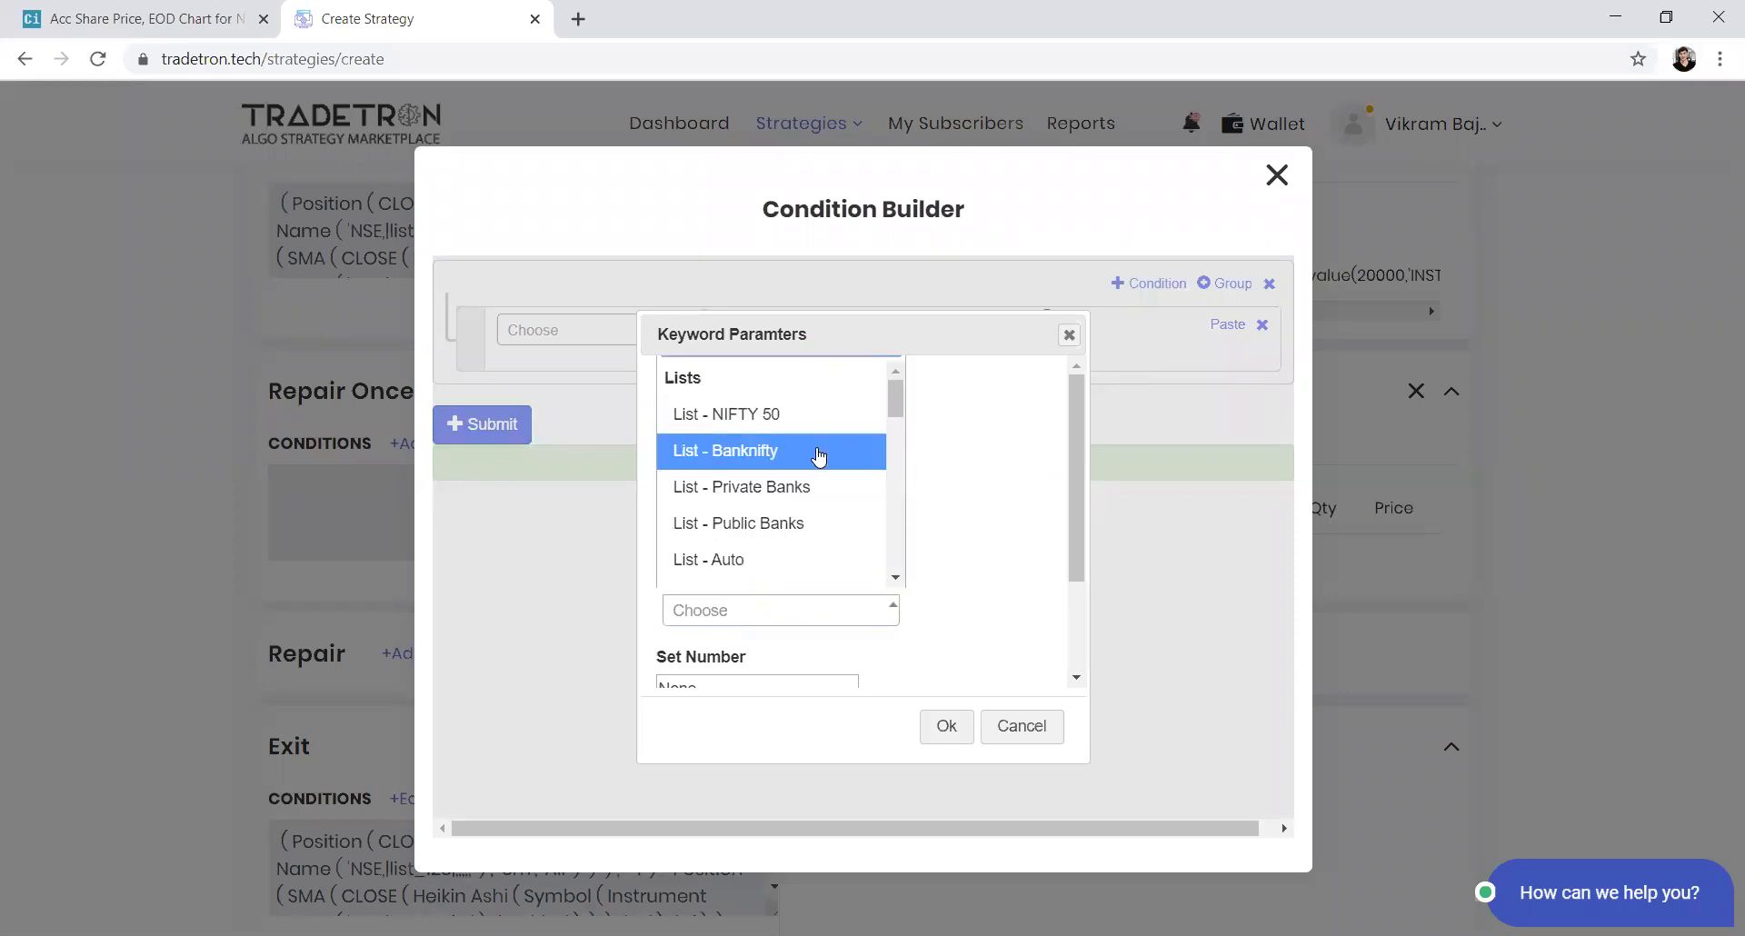
pyautogui.press('Down')
pyautogui.press('Down')
pyautogui.press('Return')
pyautogui.press('Tab')
pyautogui.write('1')
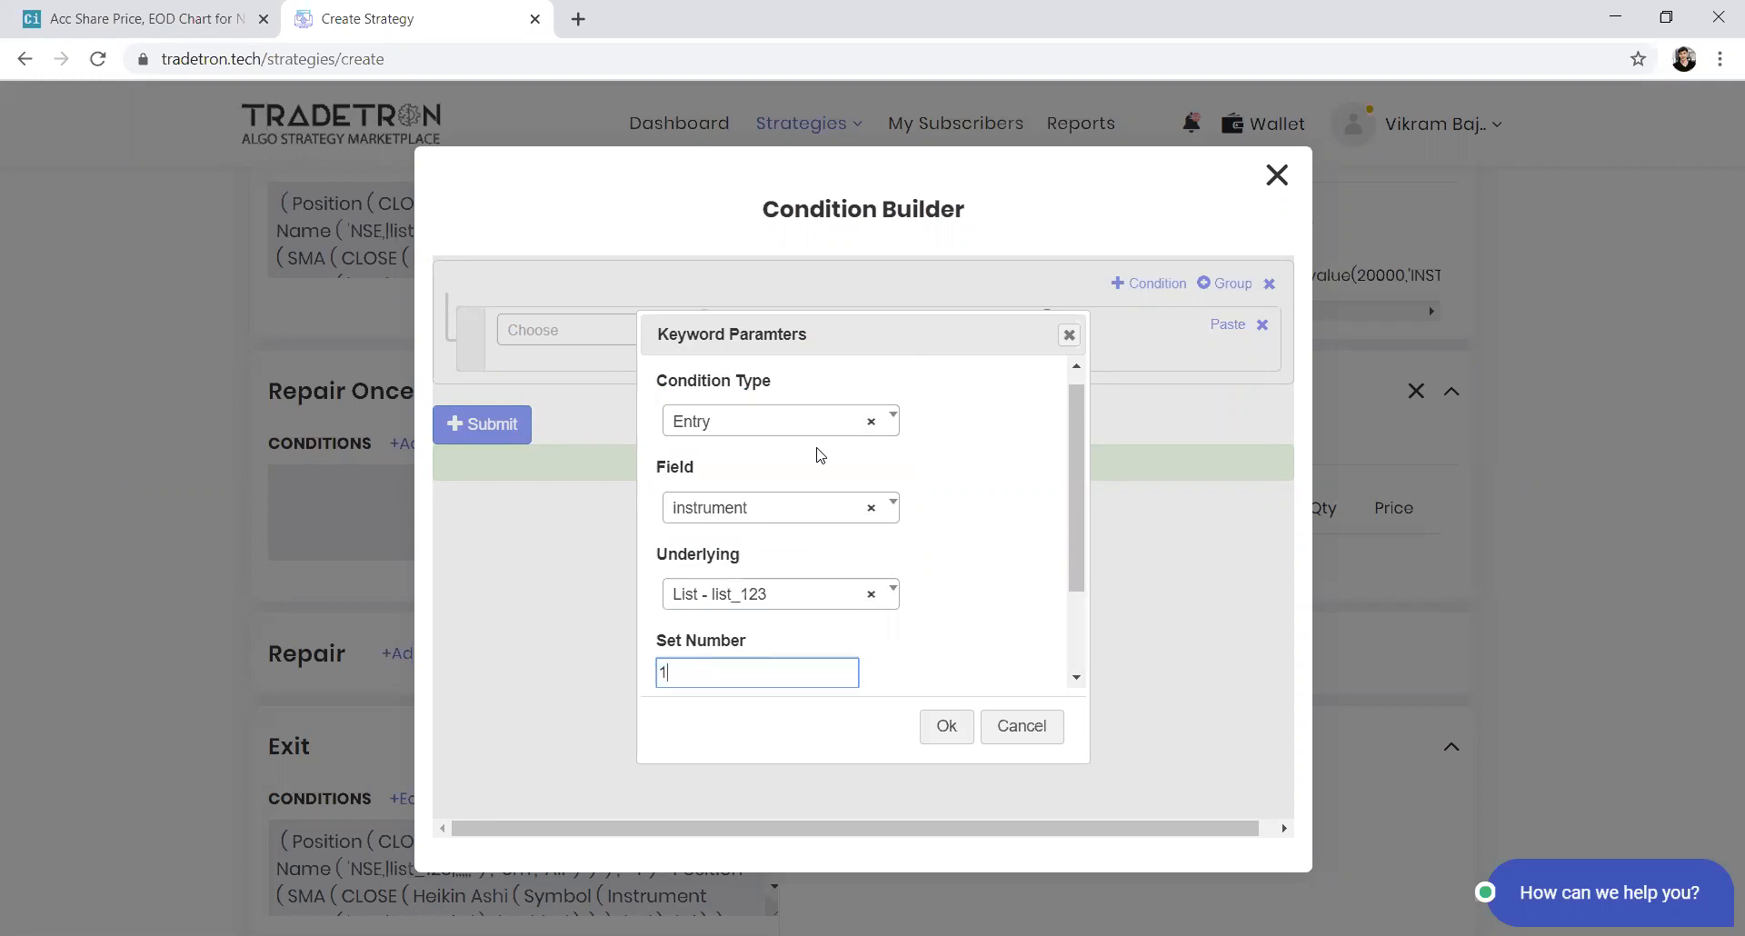
pyautogui.press('Tab')
pyautogui.write('1')
pyautogui.press('Tab')
pyautogui.write('1')
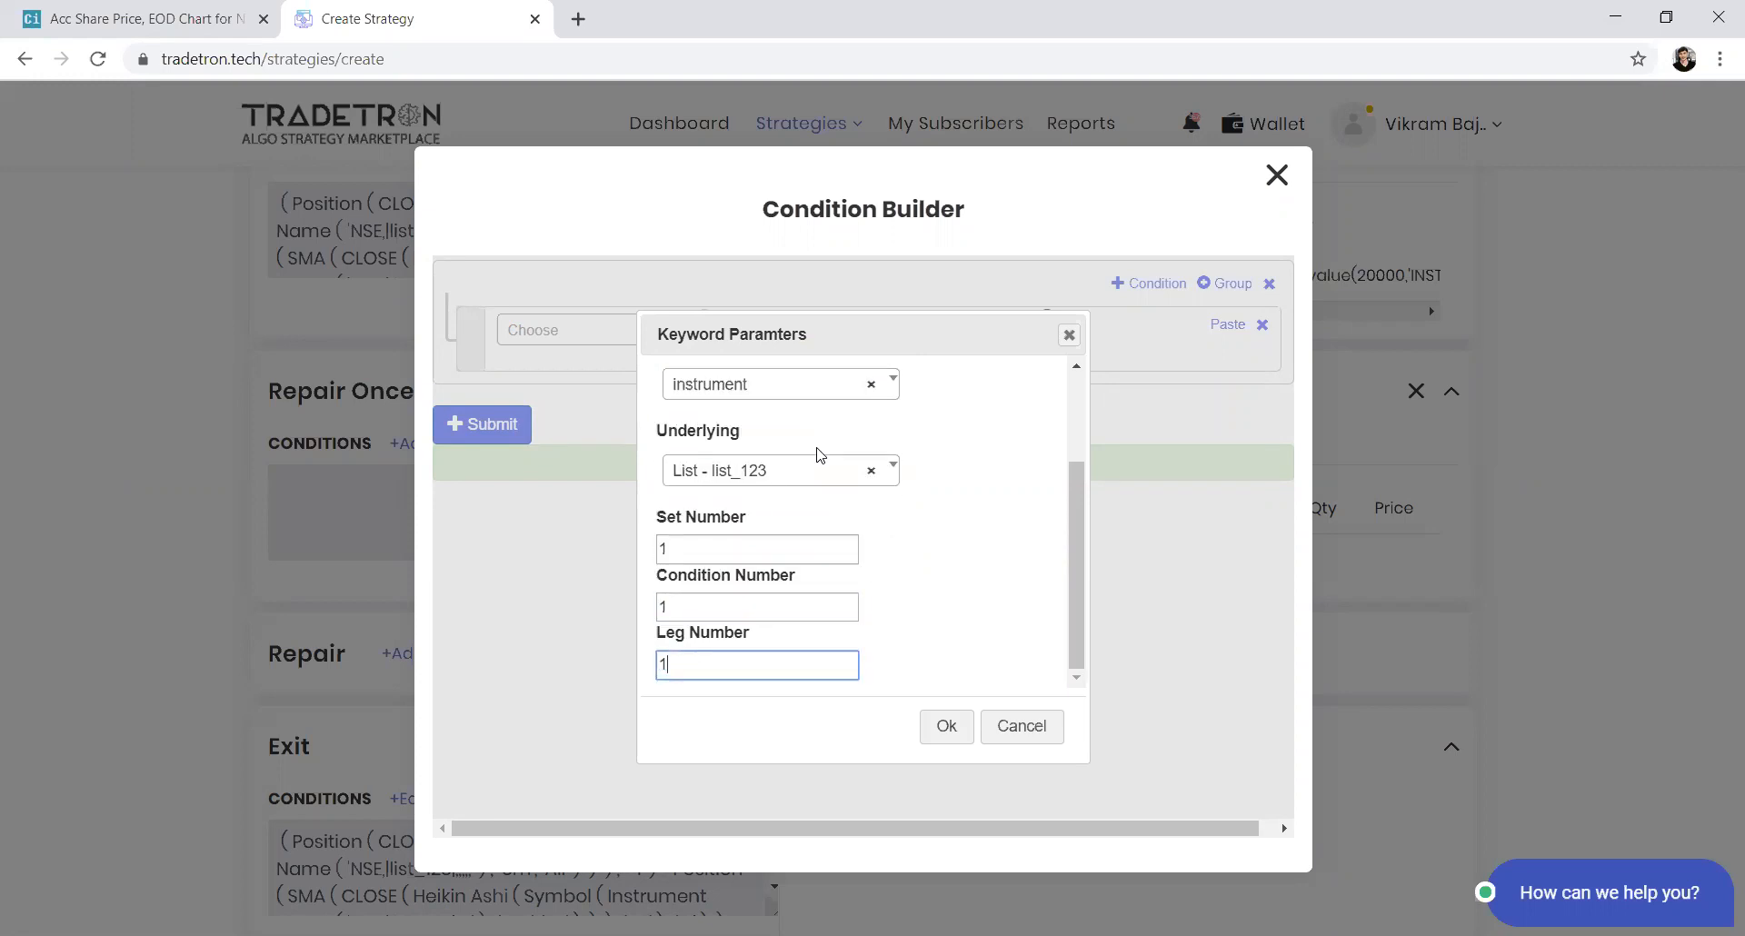
pyautogui.press('Tab')
pyautogui.press('Return')
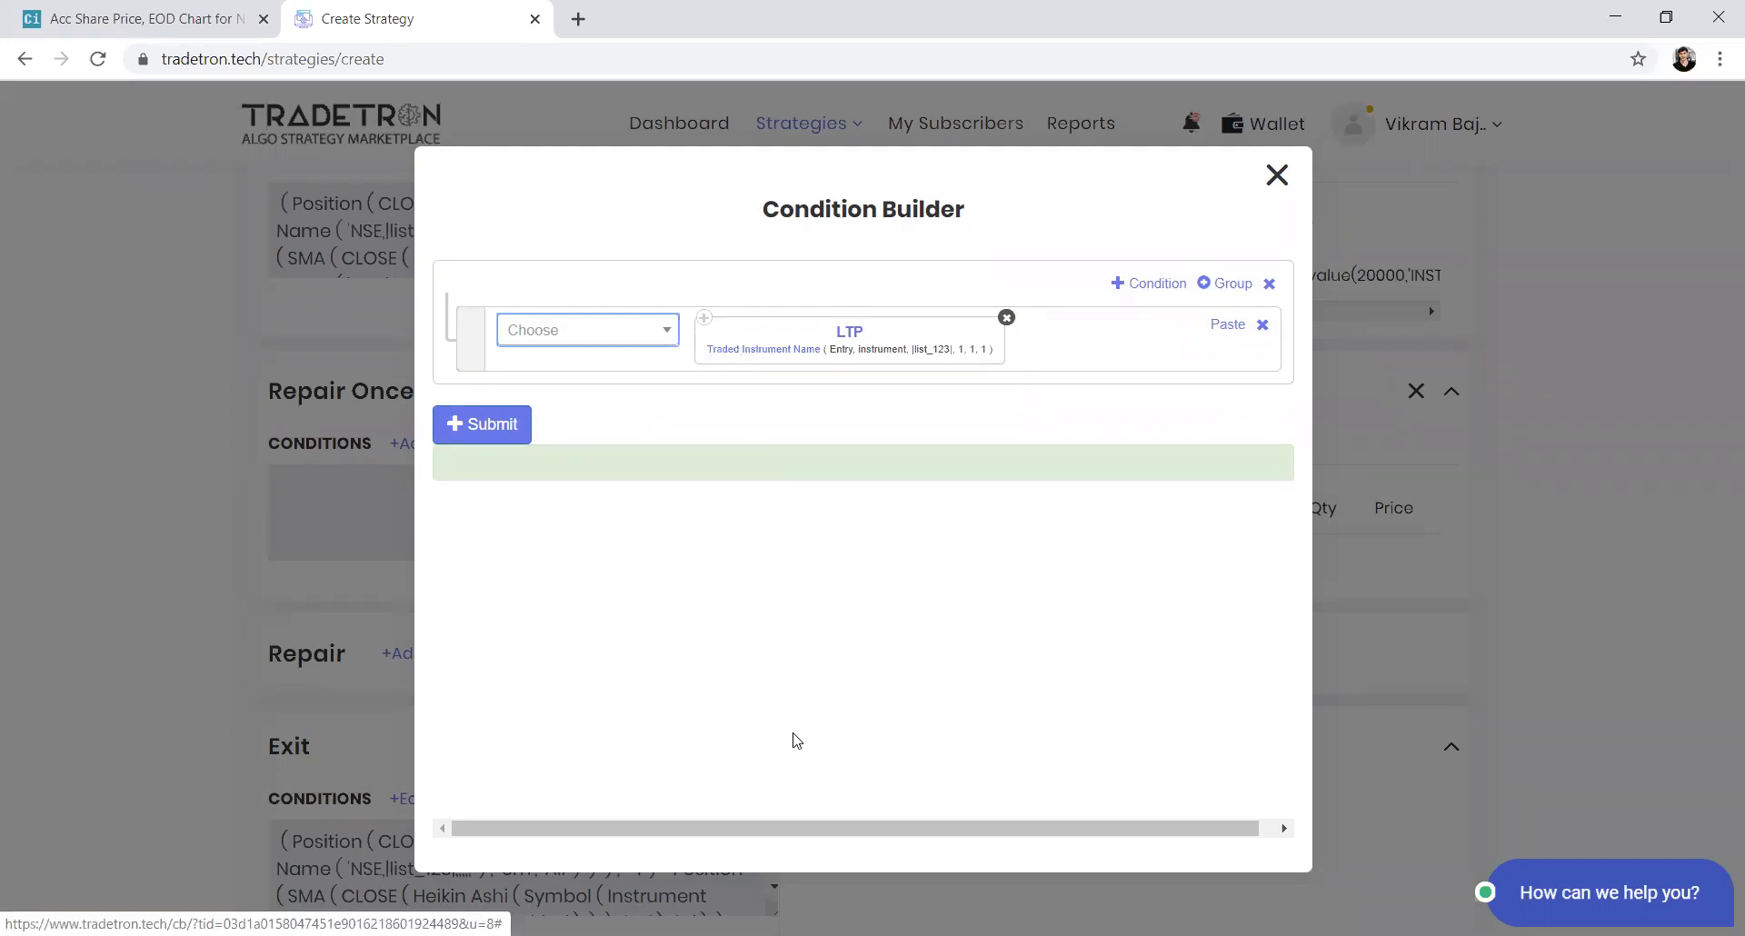
pyautogui.scroll(-2, 797, 650)
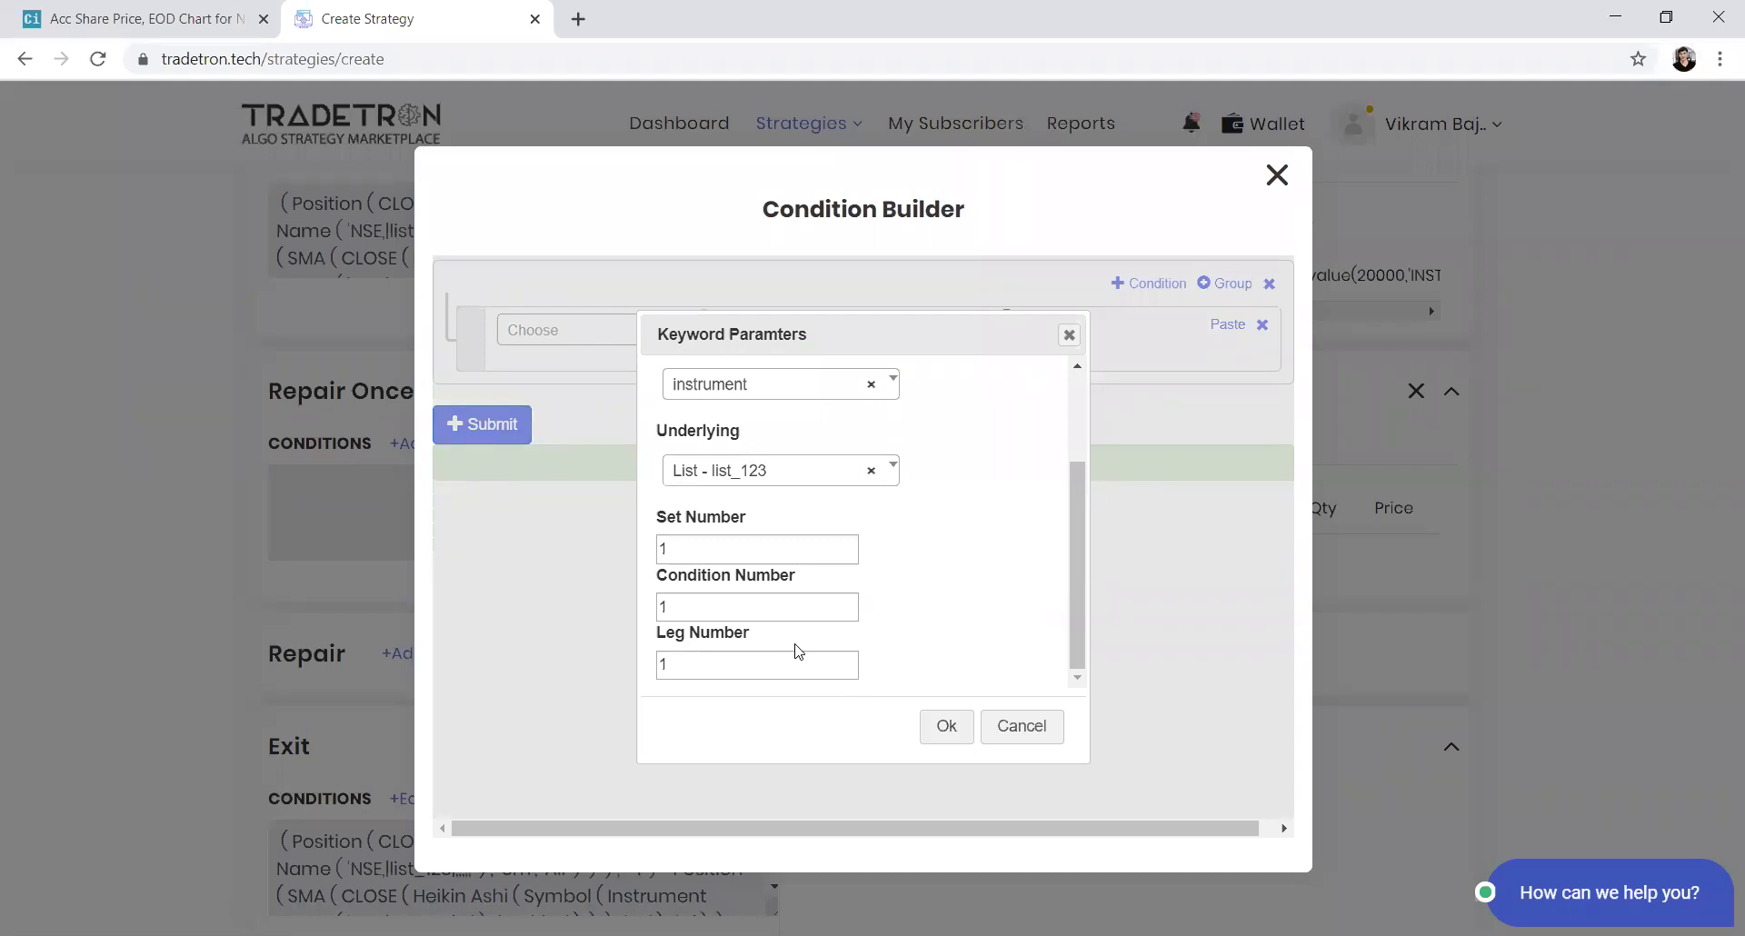
pyautogui.click(946, 727)
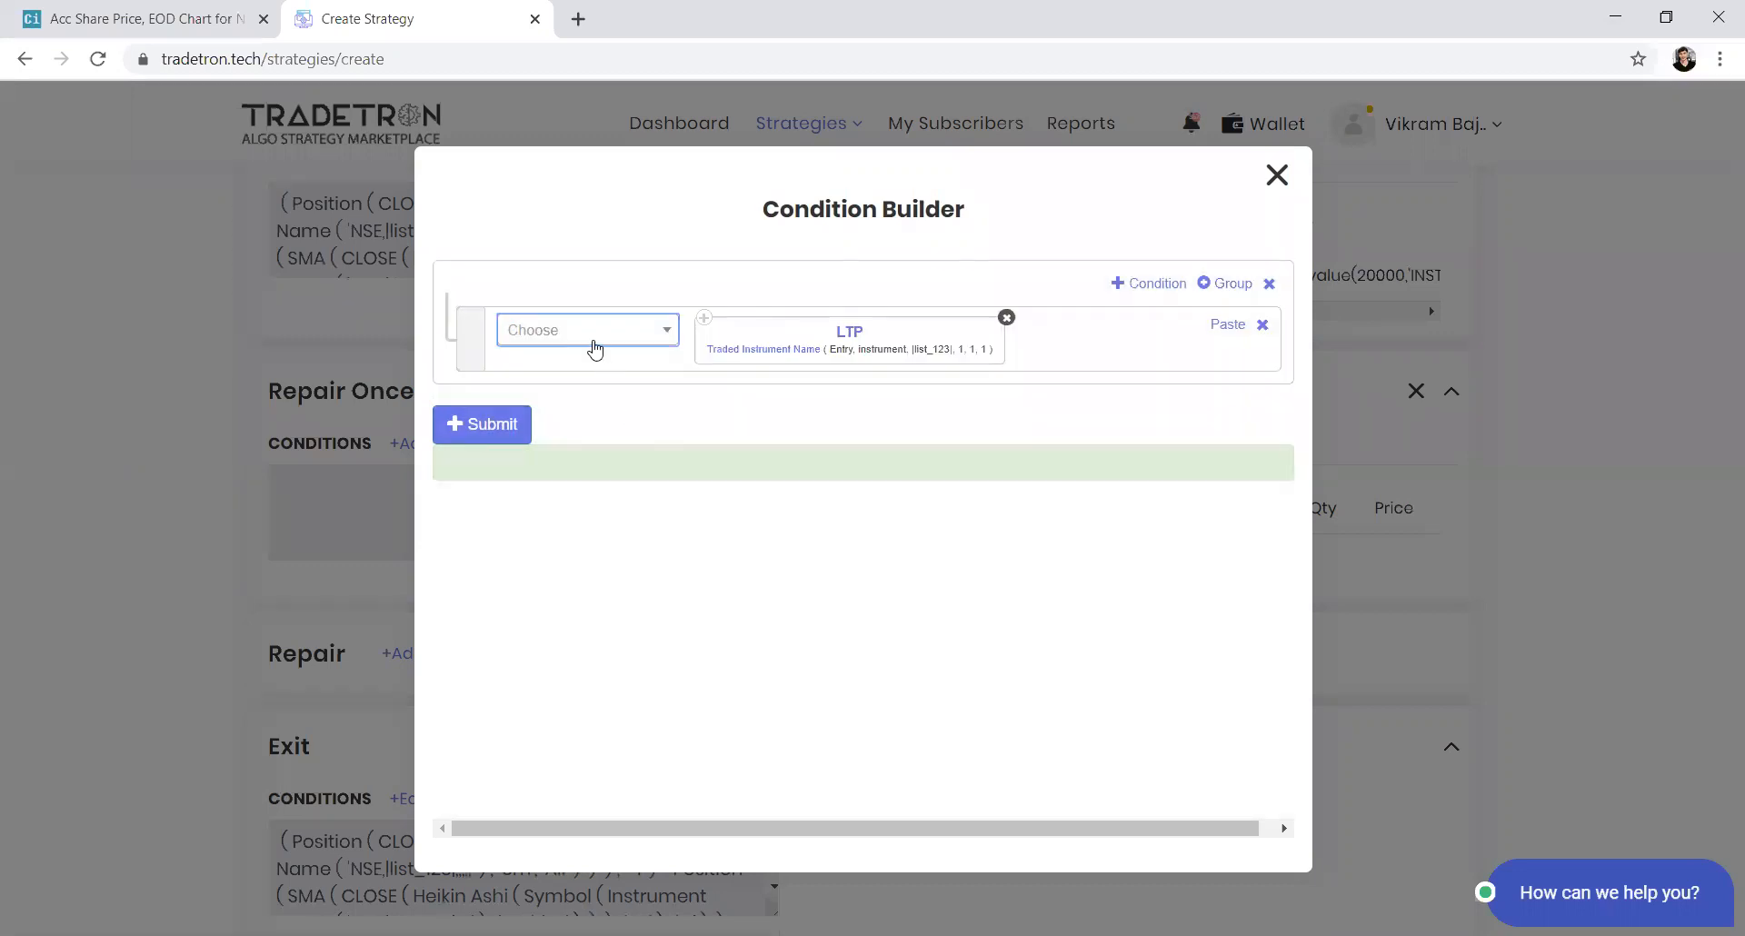
# Add a greater-than operator after LTP and insert a Traded Instrument keyword with condition type Entry and field price
pyautogui.click(593, 341)
pyautogui.write('>')
pyautogui.press('Return')
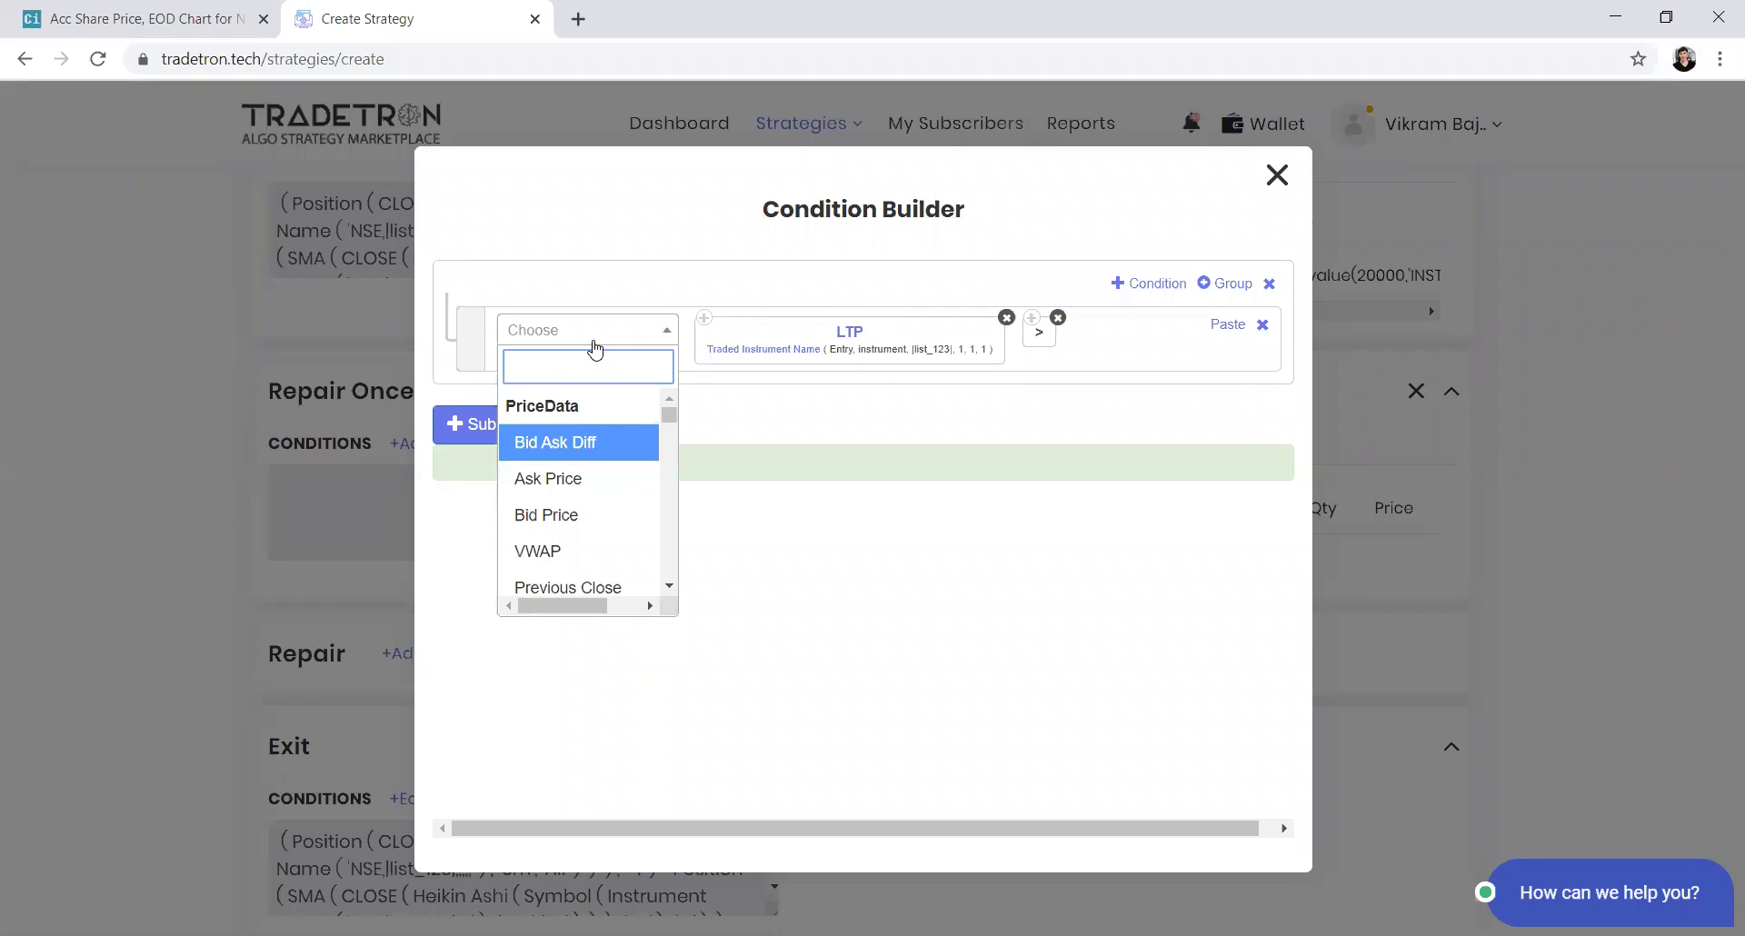
pyautogui.write('trade')
pyautogui.press('Down')
pyautogui.press('Down')
pyautogui.press('Return')
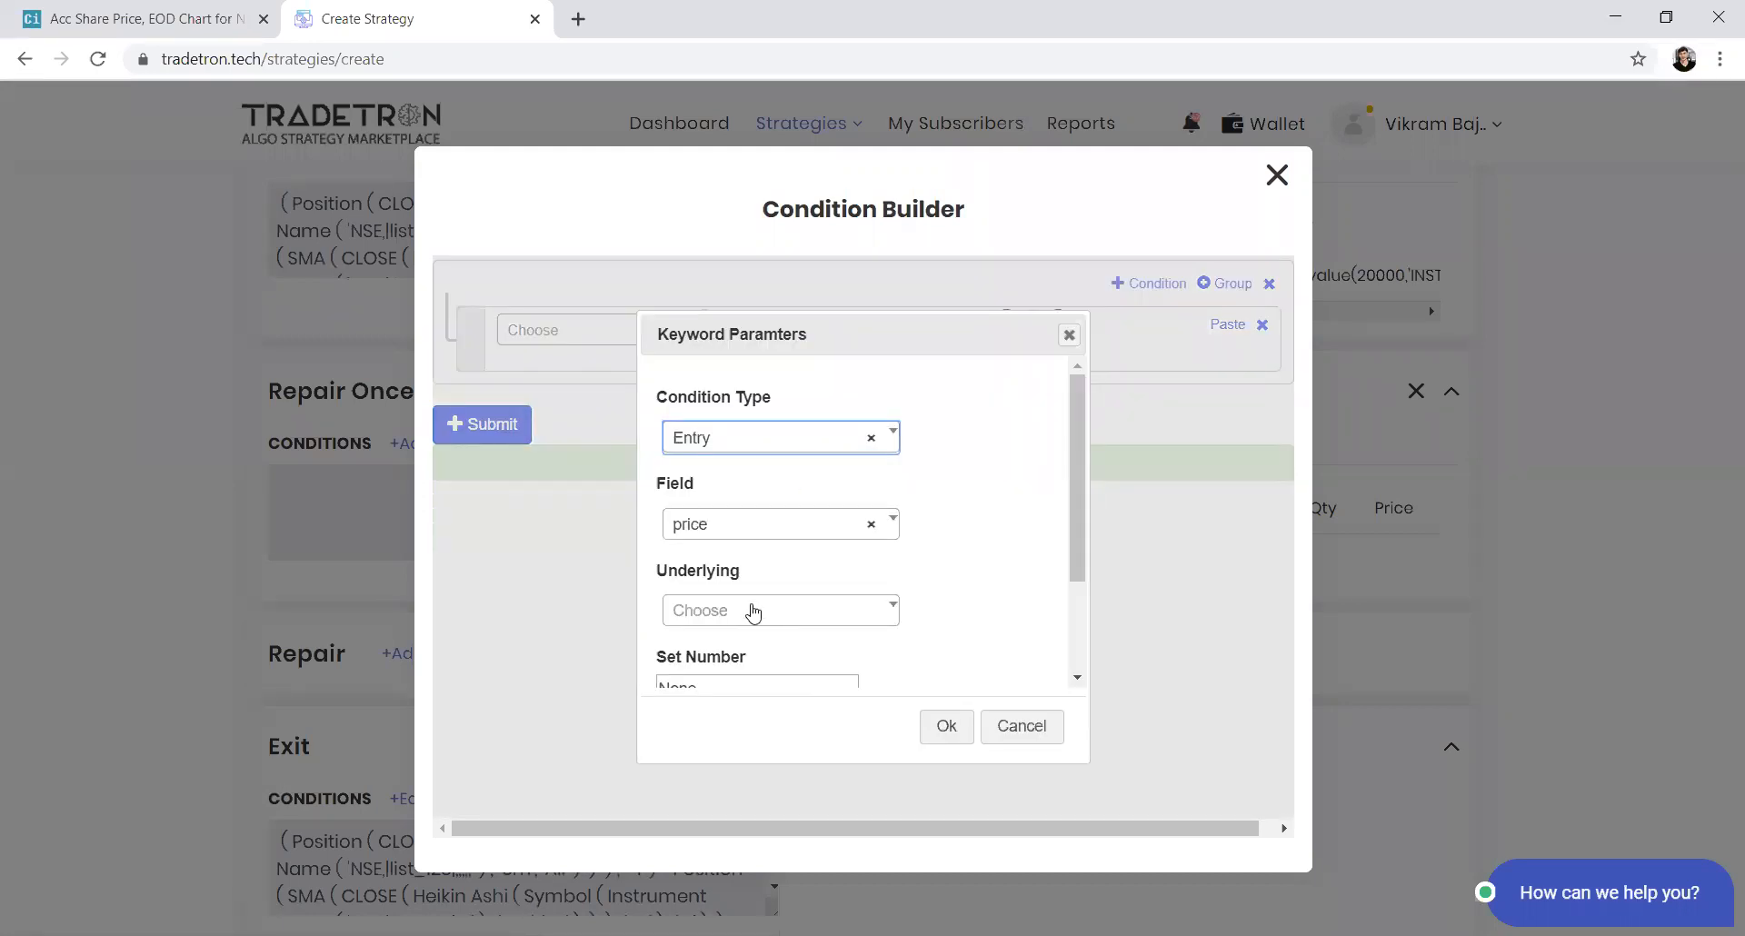
# Set the Traded Instrument underlying to List - list_123 with set, condition and leg numbers 1
pyautogui.click(754, 613)
pyautogui.press('Down')
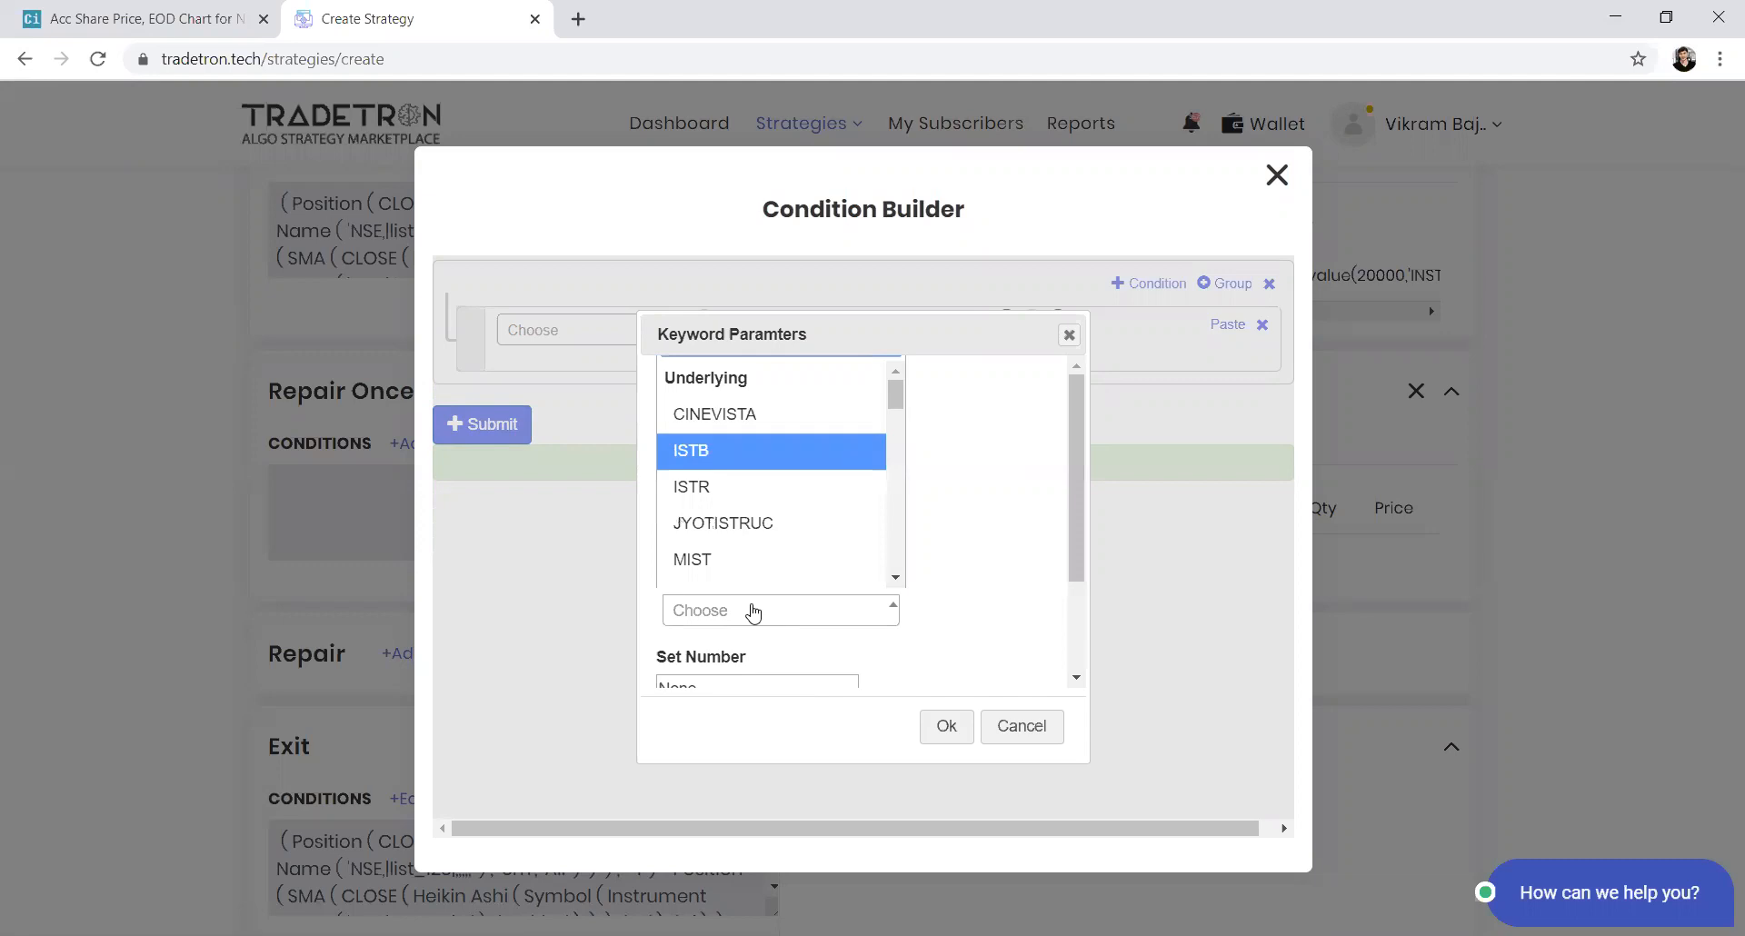
pyautogui.write('istlis')
pyautogui.press('BackSpace')
pyautogui.press('BackSpace')
pyautogui.press('BackSpace')
pyautogui.press('BackSpace')
pyautogui.press('BackSpace')
pyautogui.press('BackSpace')
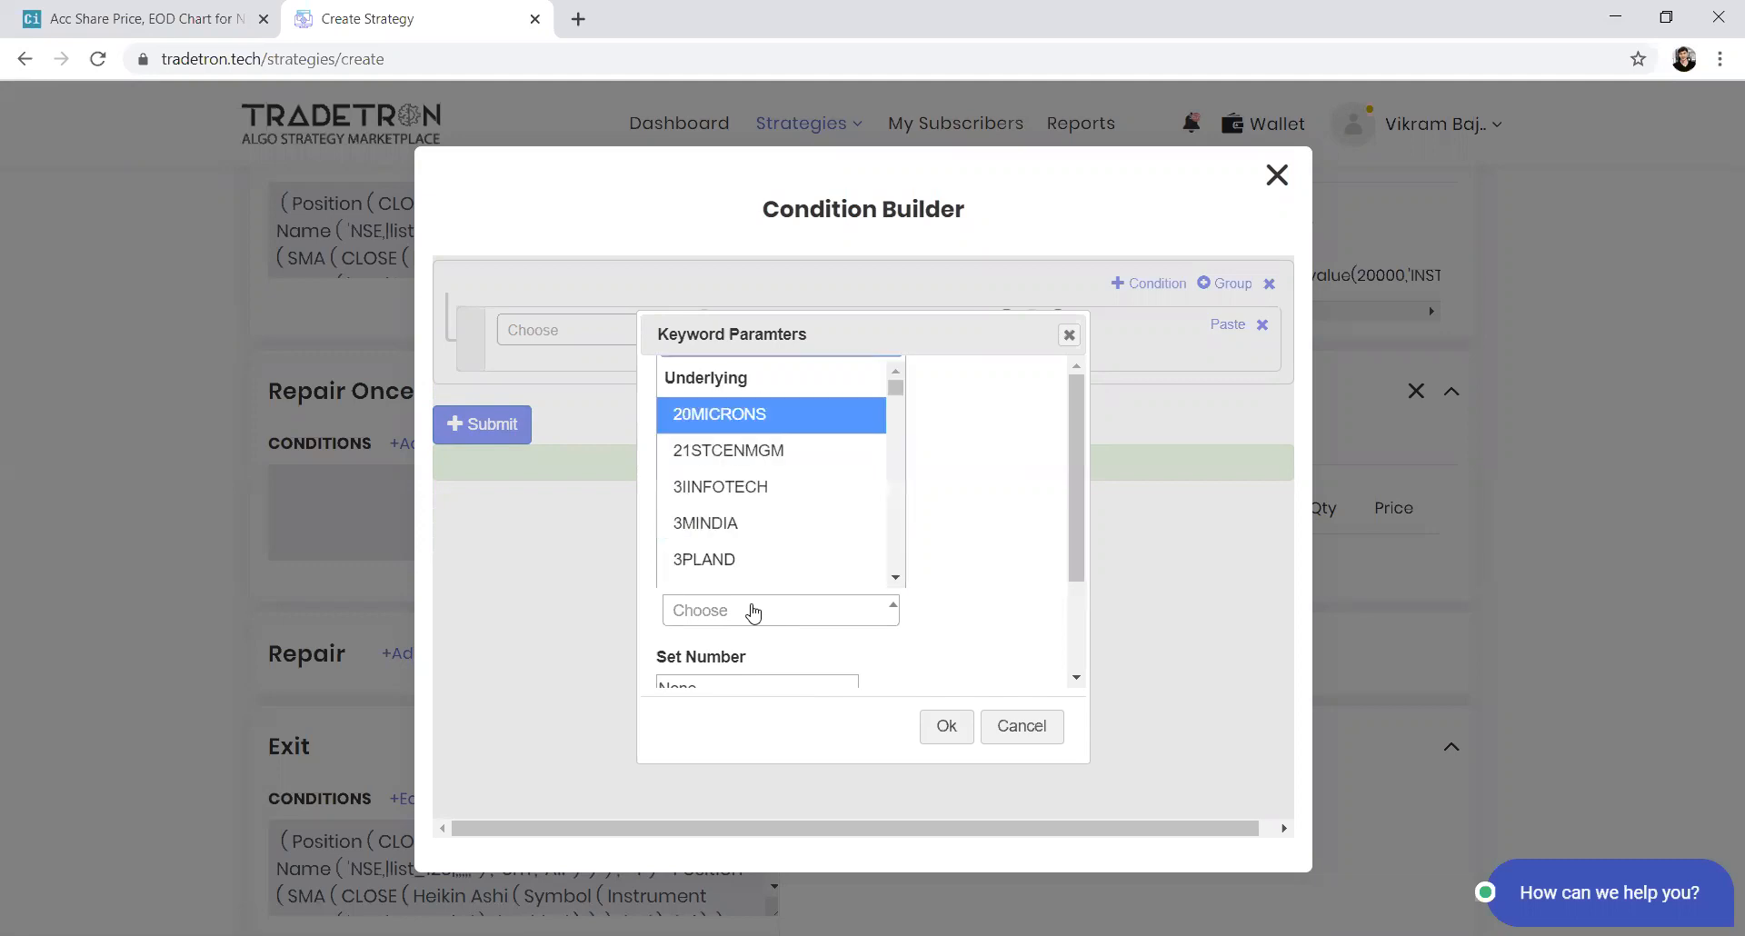
pyautogui.write('list')
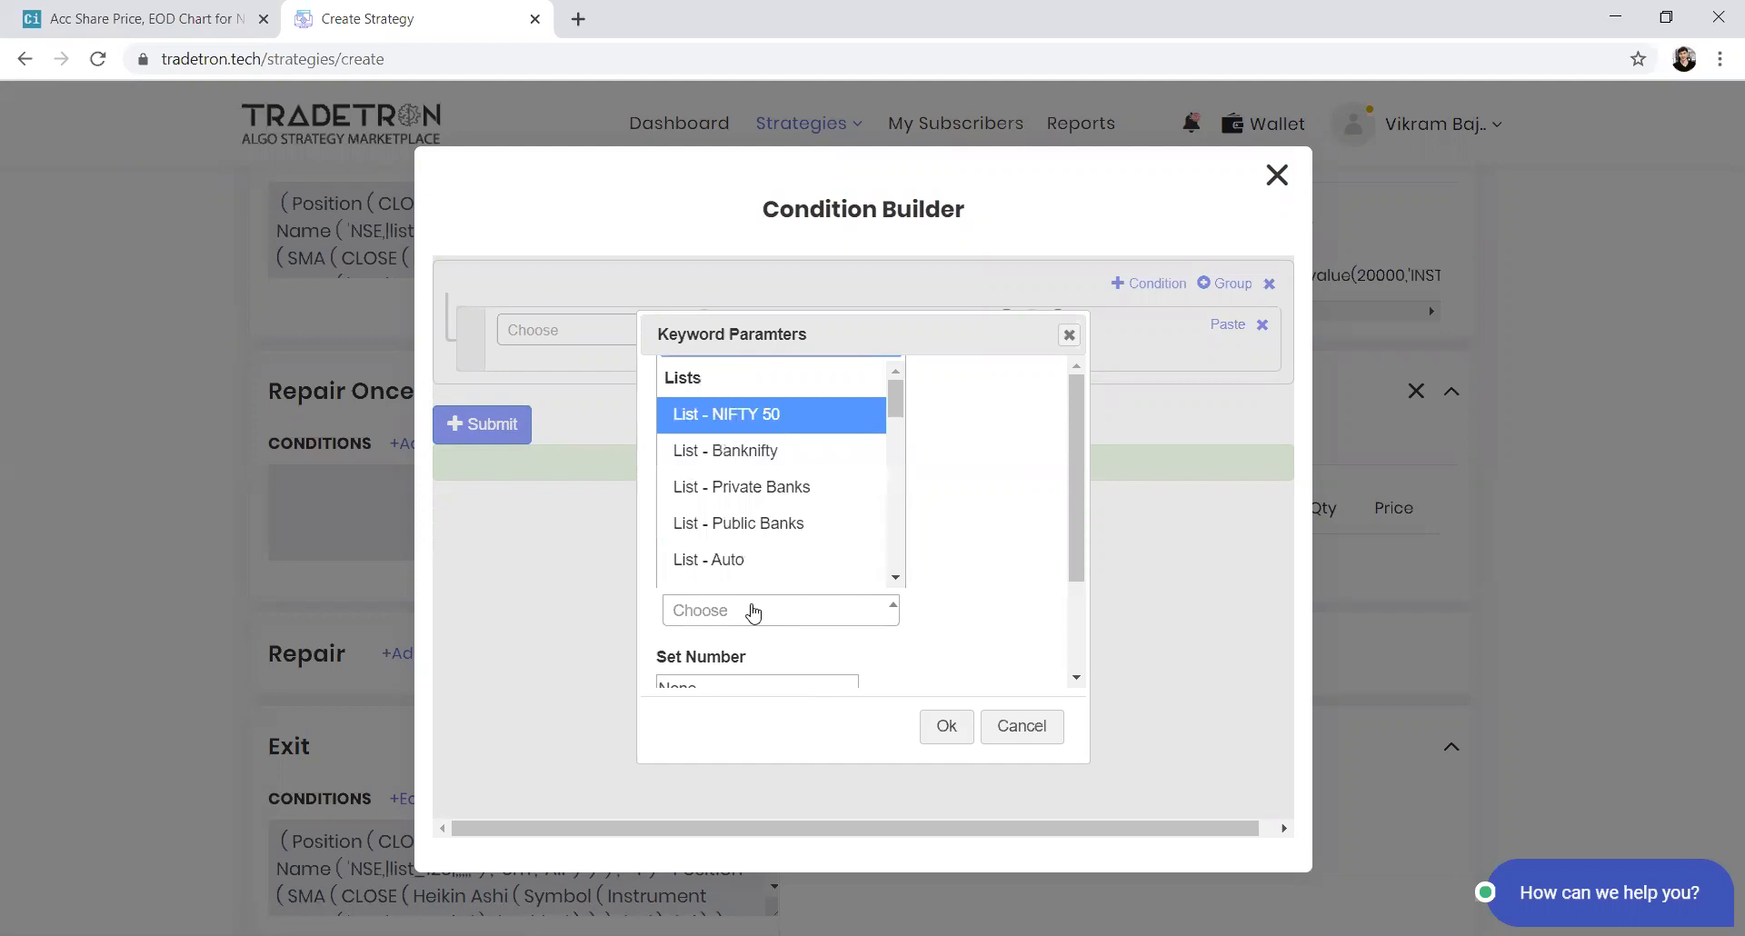
pyautogui.press('Down')
pyautogui.press('Down')
pyautogui.press('Down')
pyautogui.press('Down')
pyautogui.press('Down')
pyautogui.press('Down')
pyautogui.press('Down')
pyautogui.press('Down')
pyautogui.press('Down')
pyautogui.press('Down')
pyautogui.press('Down')
pyautogui.press('Down')
pyautogui.press('Down')
pyautogui.press('Down')
pyautogui.press('Down')
pyautogui.press('Down')
pyautogui.press('Down')
pyautogui.press('Down')
pyautogui.press('Down')
pyautogui.press('Down')
pyautogui.press('Down')
pyautogui.press('Return')
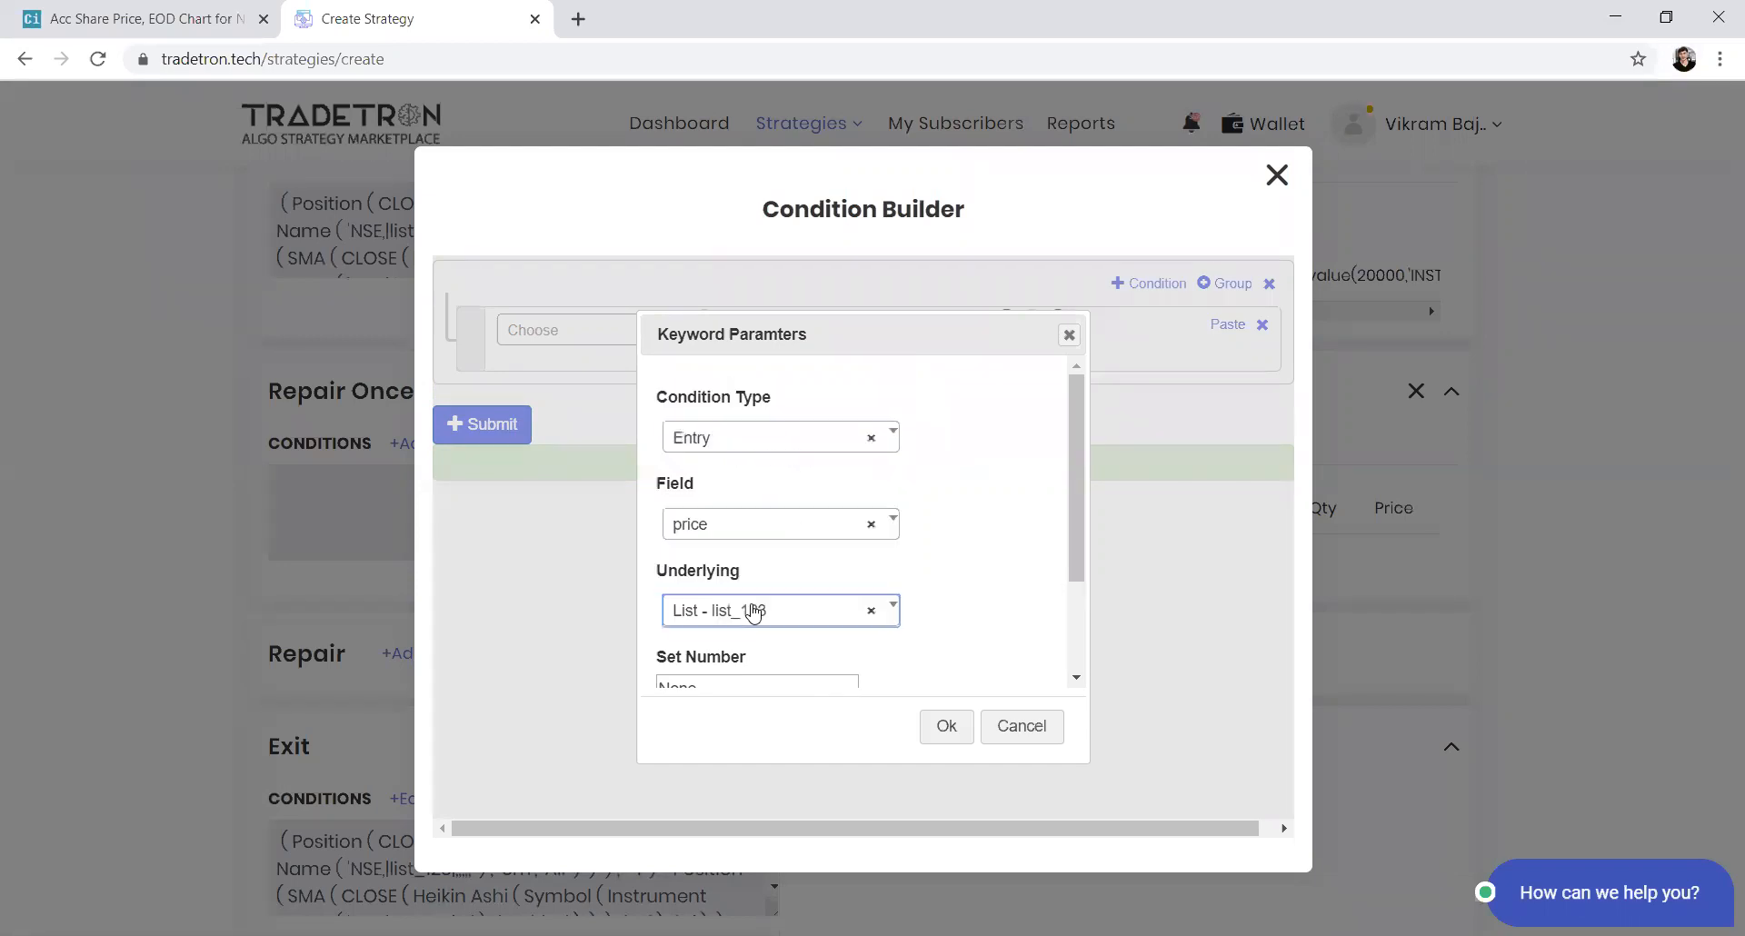
pyautogui.scroll(-1, 769, 662)
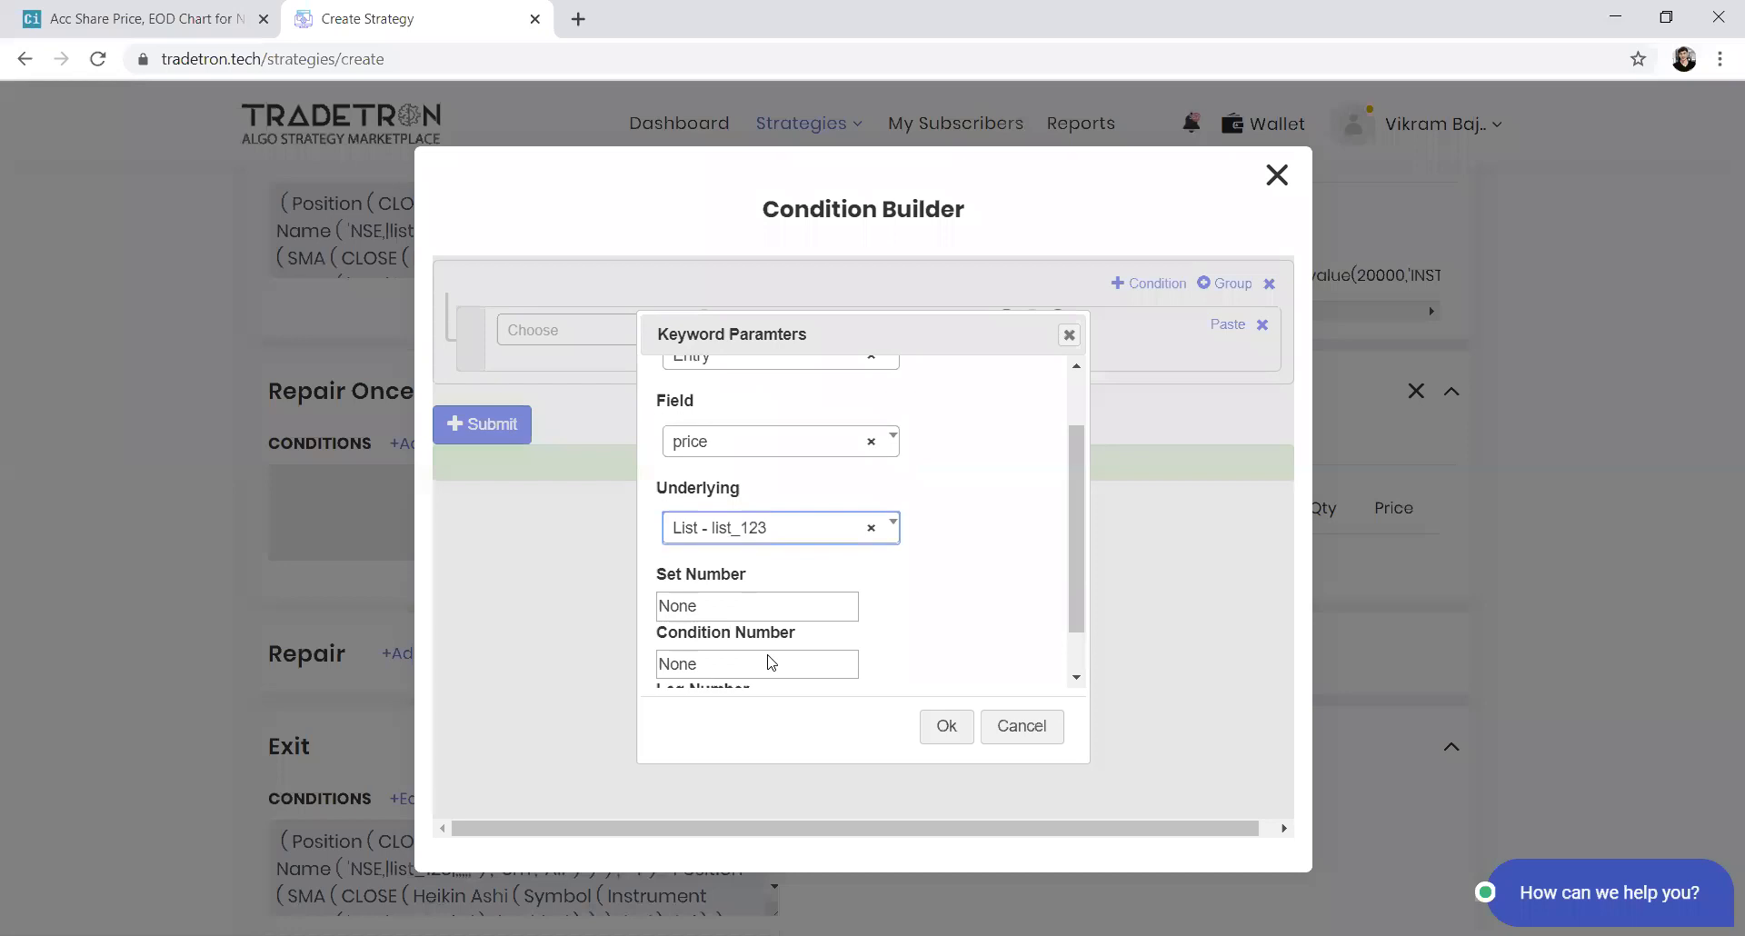
pyautogui.press('Tab')
pyautogui.write('1')
pyautogui.press('Tab')
pyautogui.write('1')
pyautogui.press('Tab')
pyautogui.write('1')
pyautogui.press('Tab')
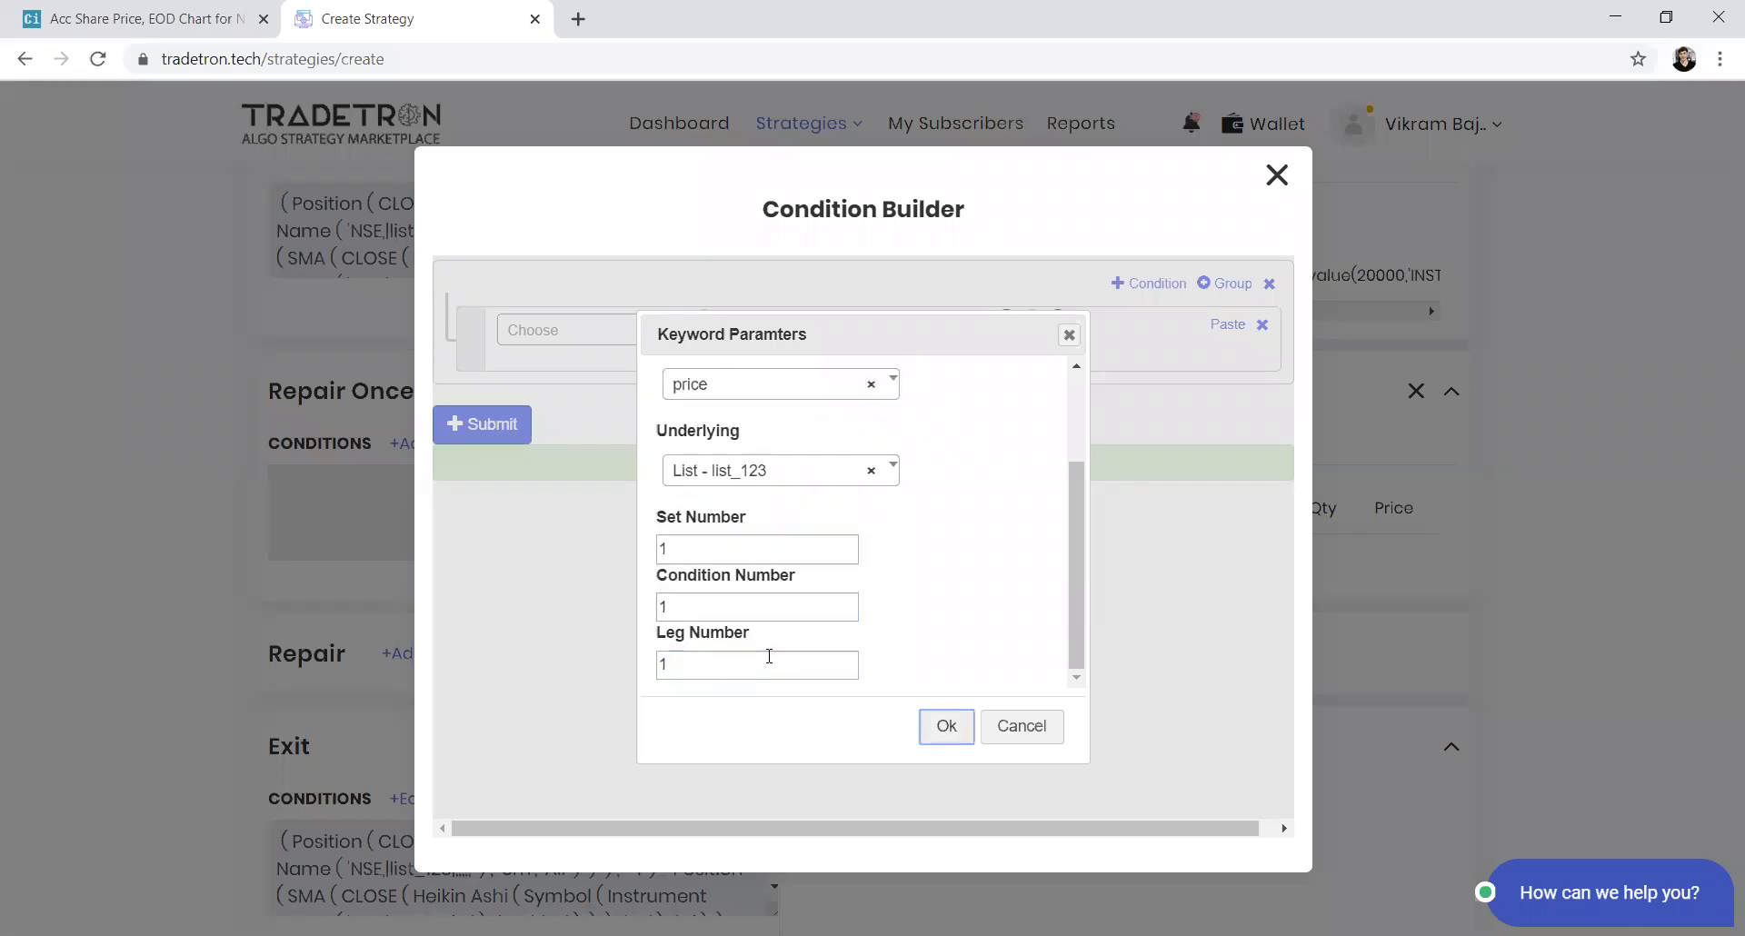
pyautogui.press('Return')
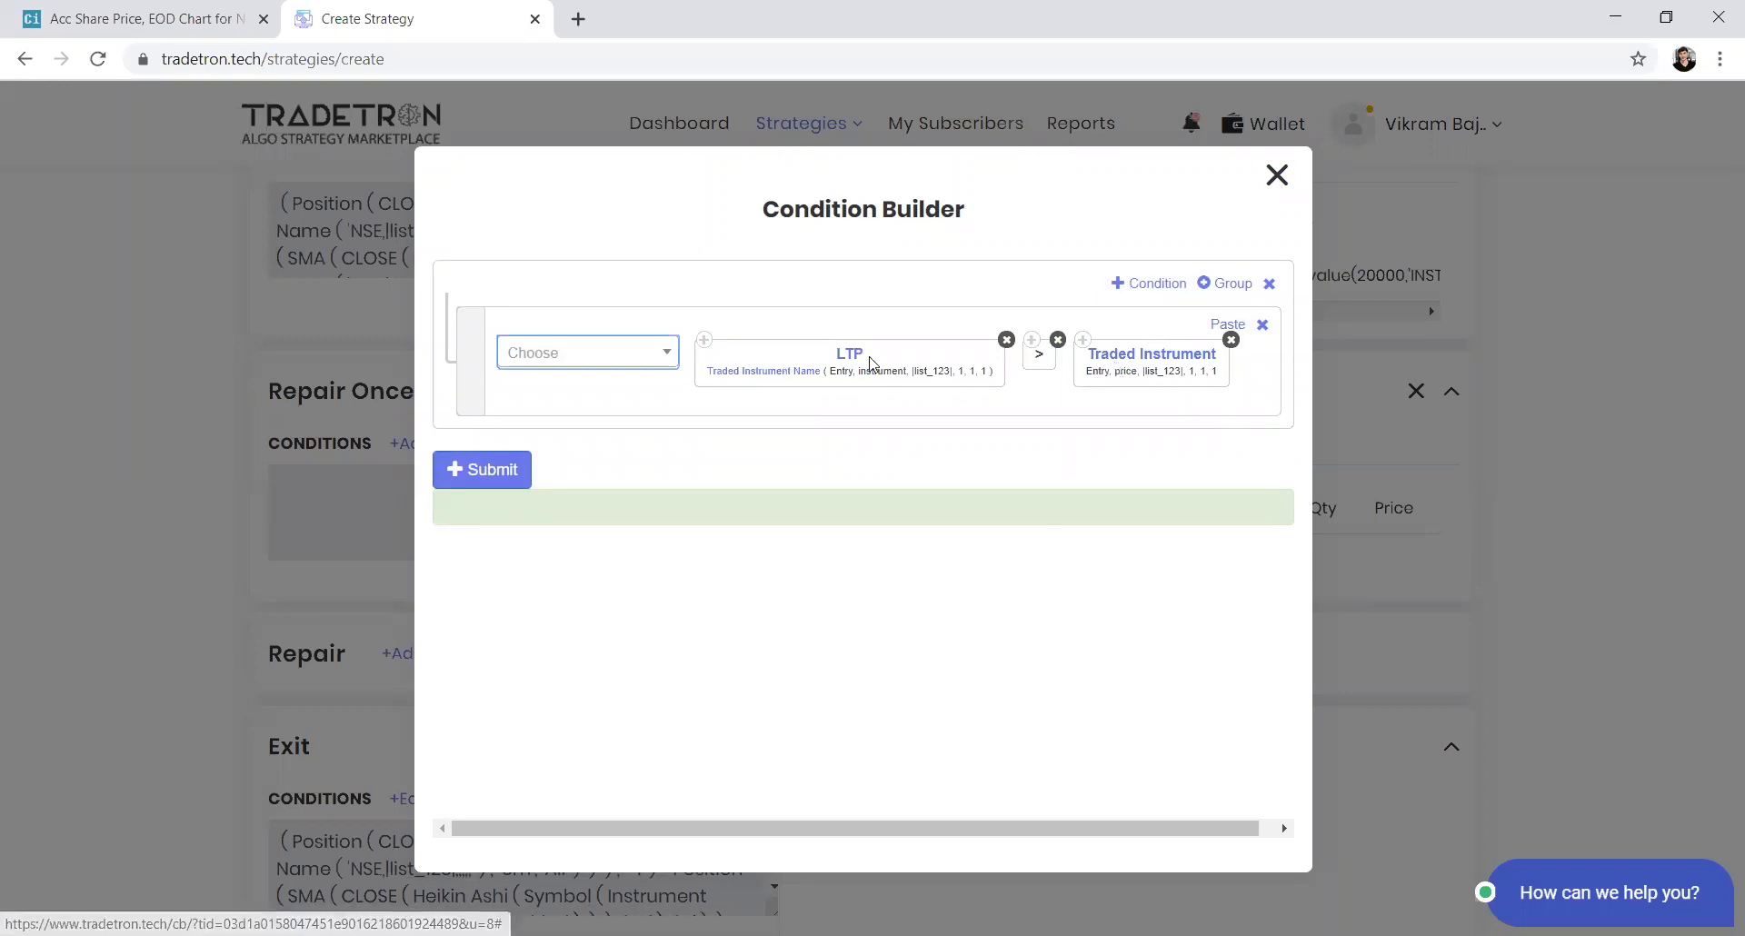
# Multiply the Traded Instrument value by a Number of 1.01 and submit the Repair Once condition
pyautogui.click(617, 358)
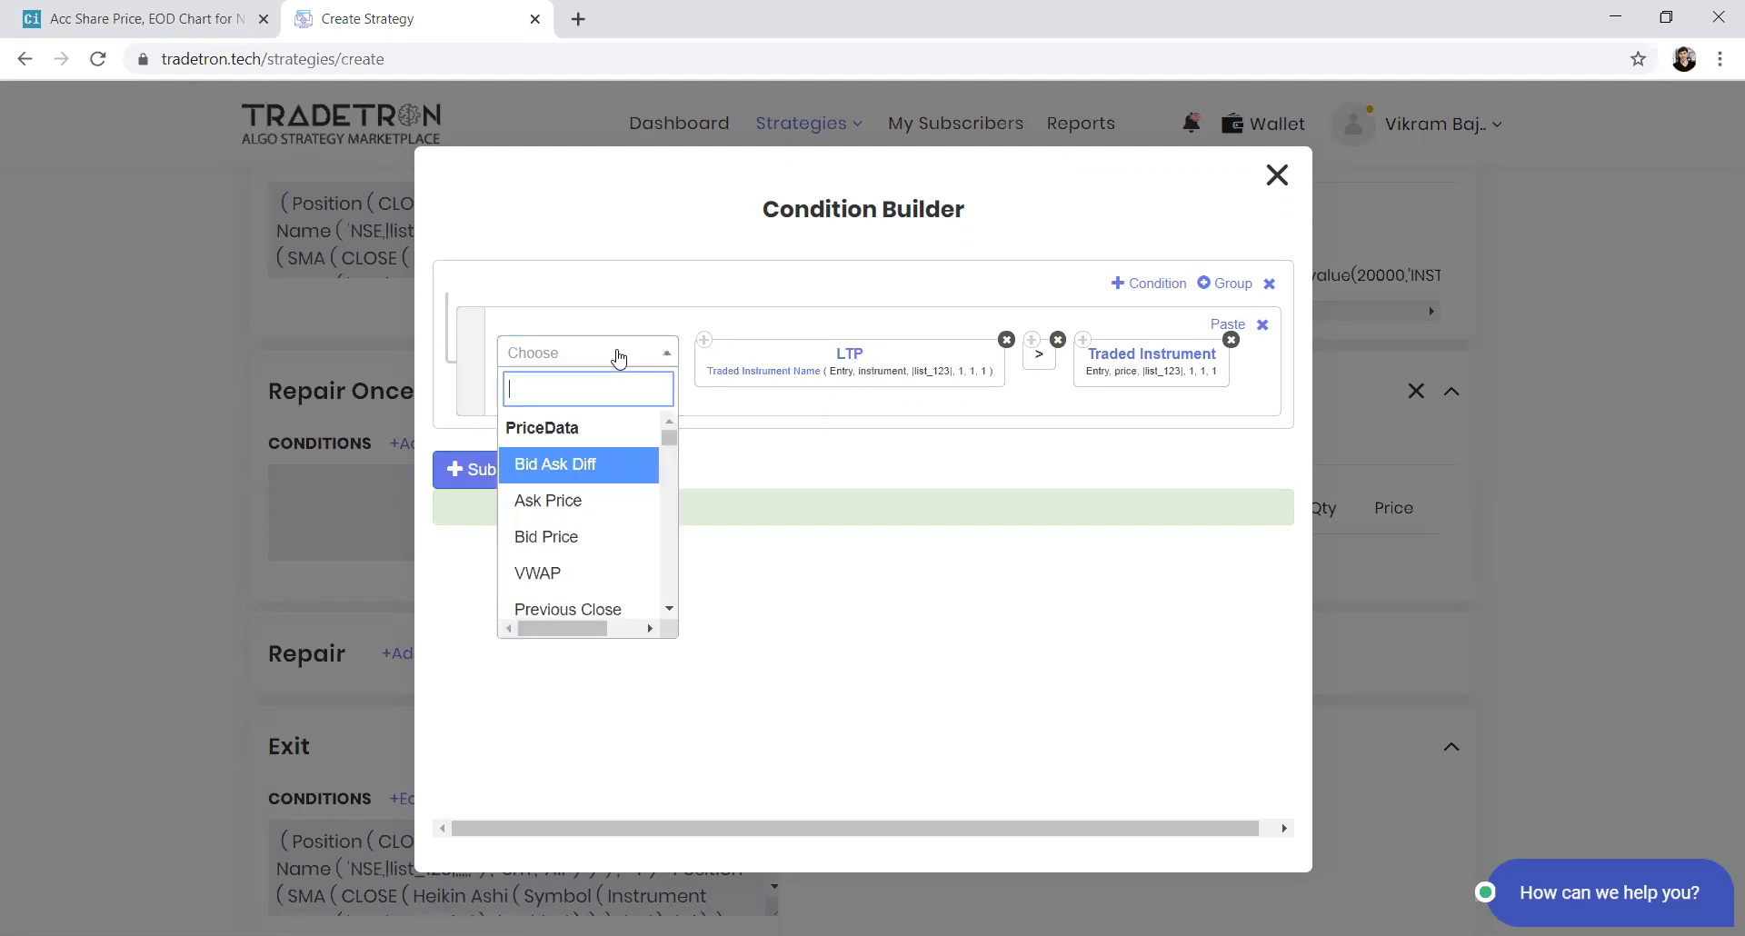
pyautogui.write('*')
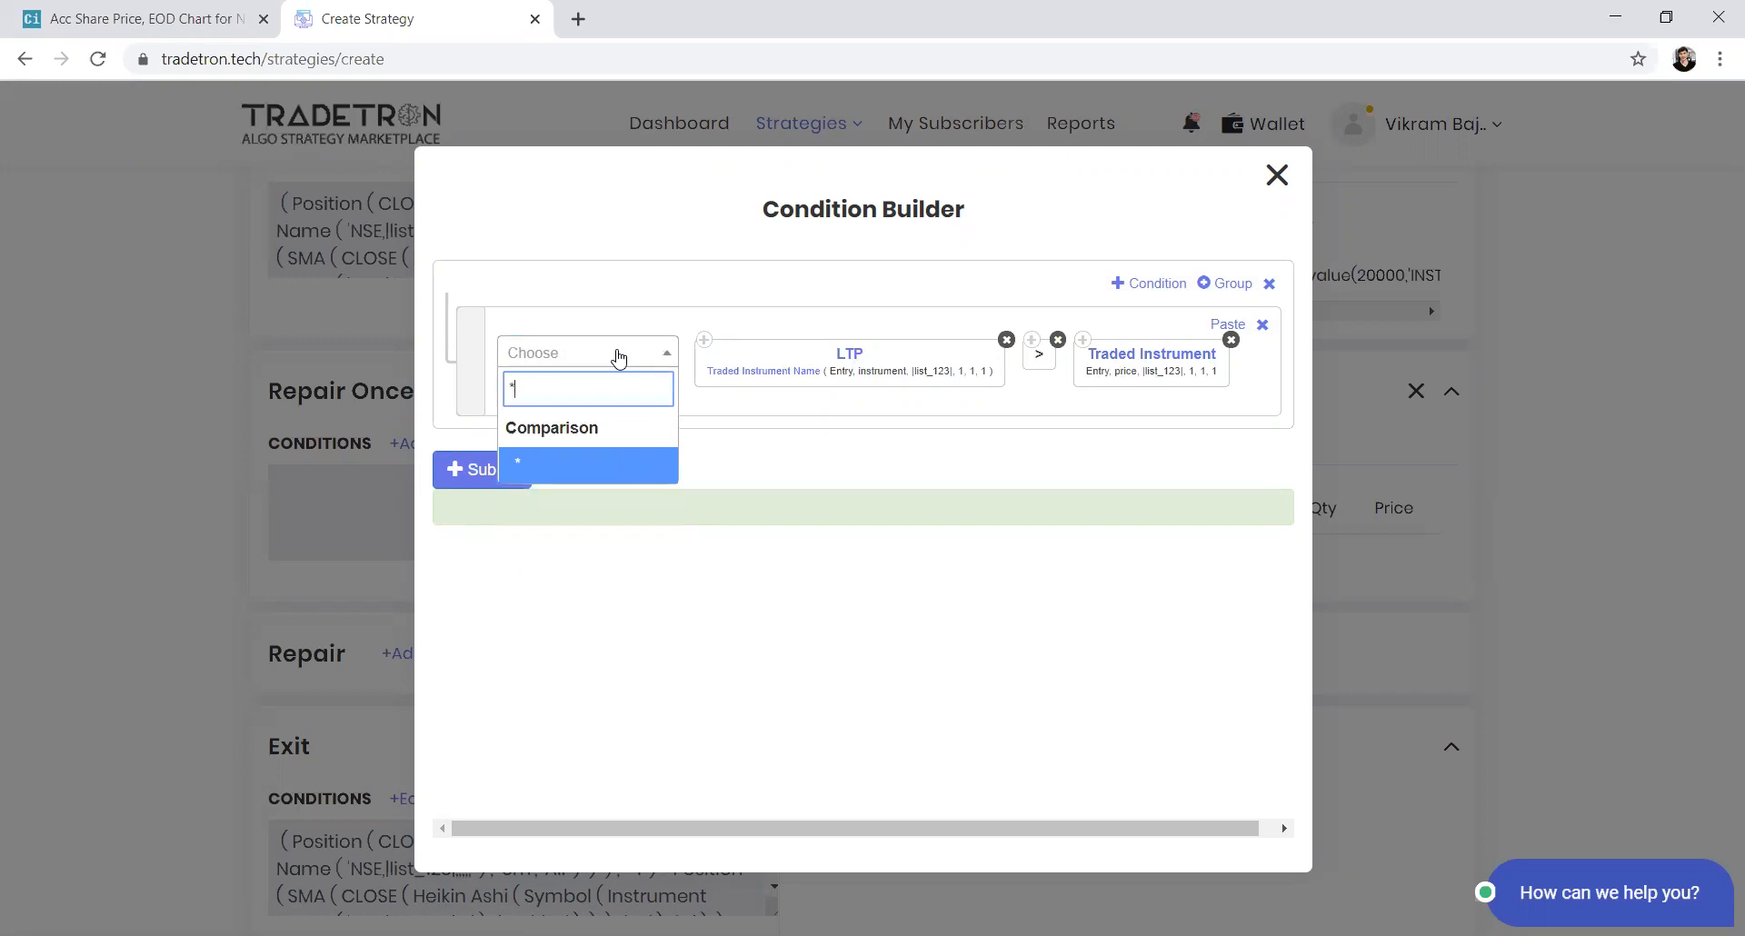
pyautogui.press('Return')
pyautogui.click(618, 357)
pyautogui.write('nu')
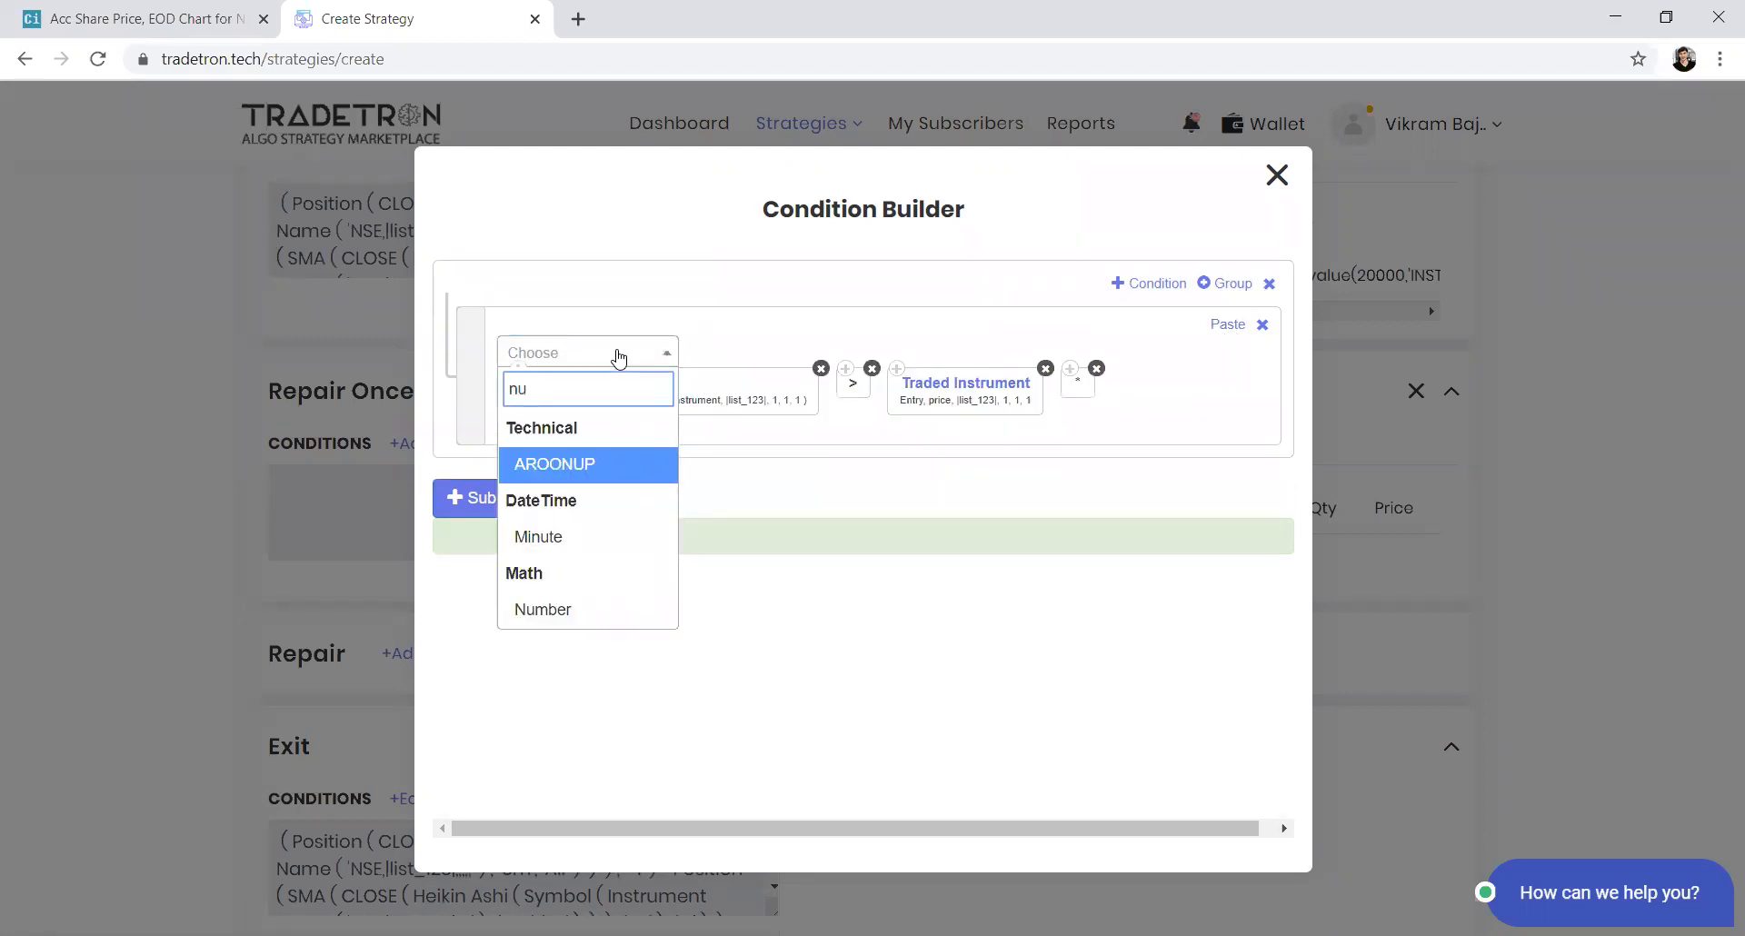
pyautogui.write('mber')
pyautogui.press('Return')
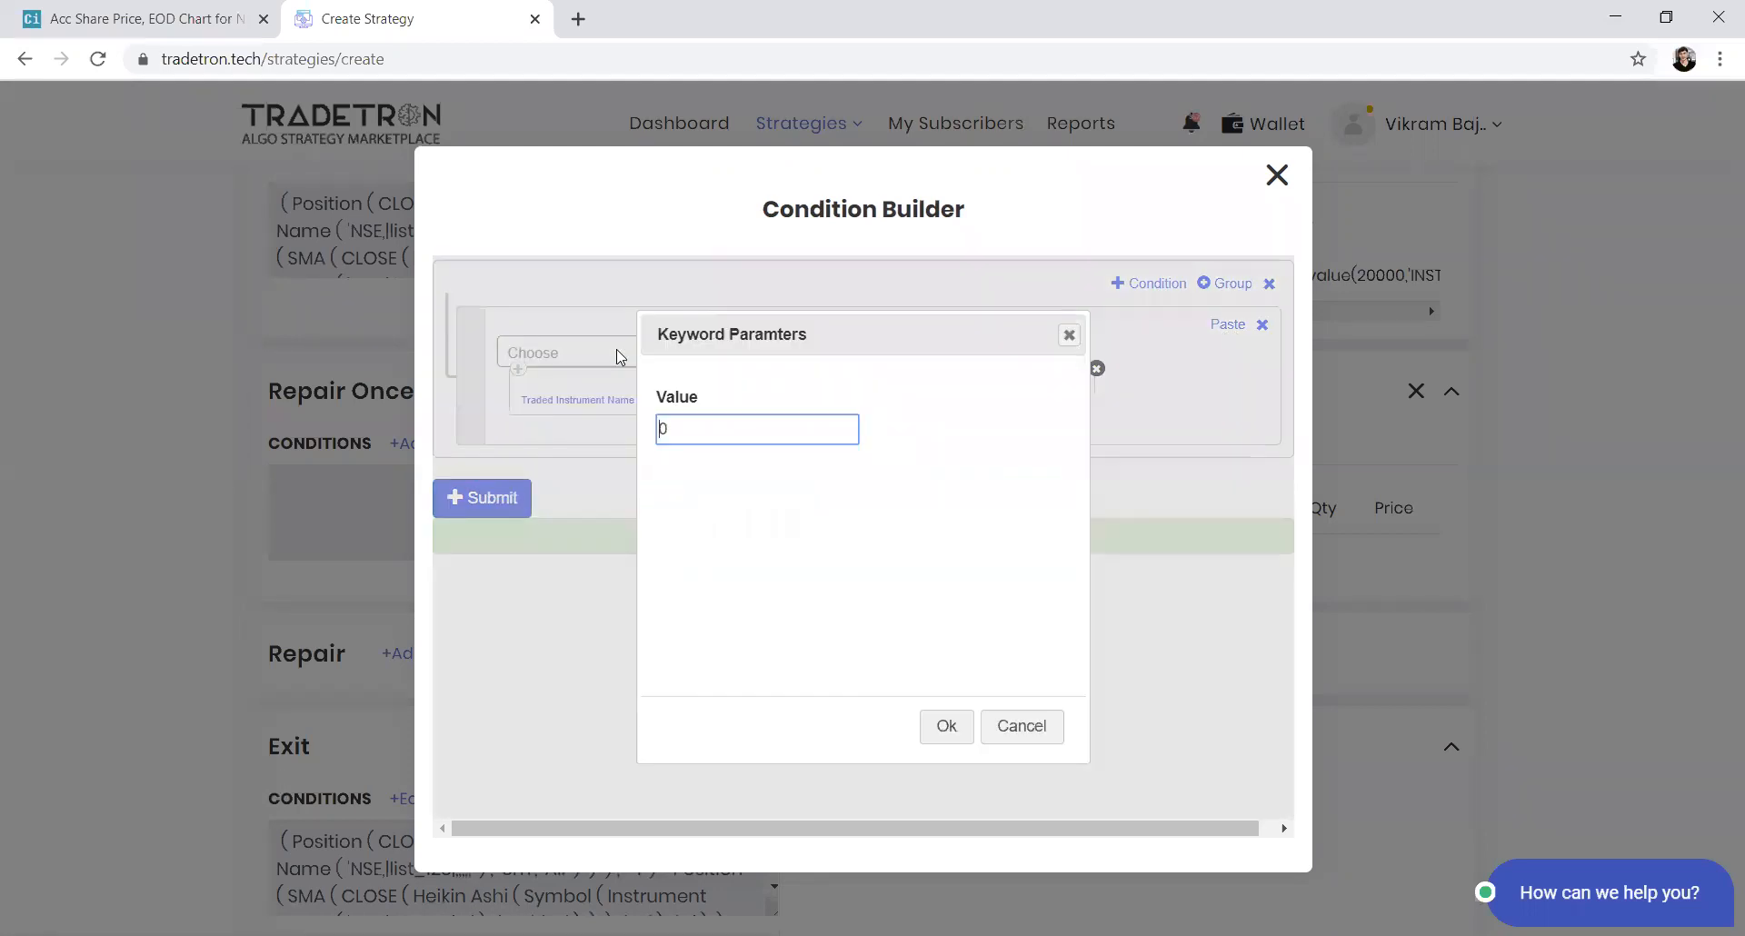
pyautogui.write('1.01')
pyautogui.press('Return')
pyautogui.press('Return')
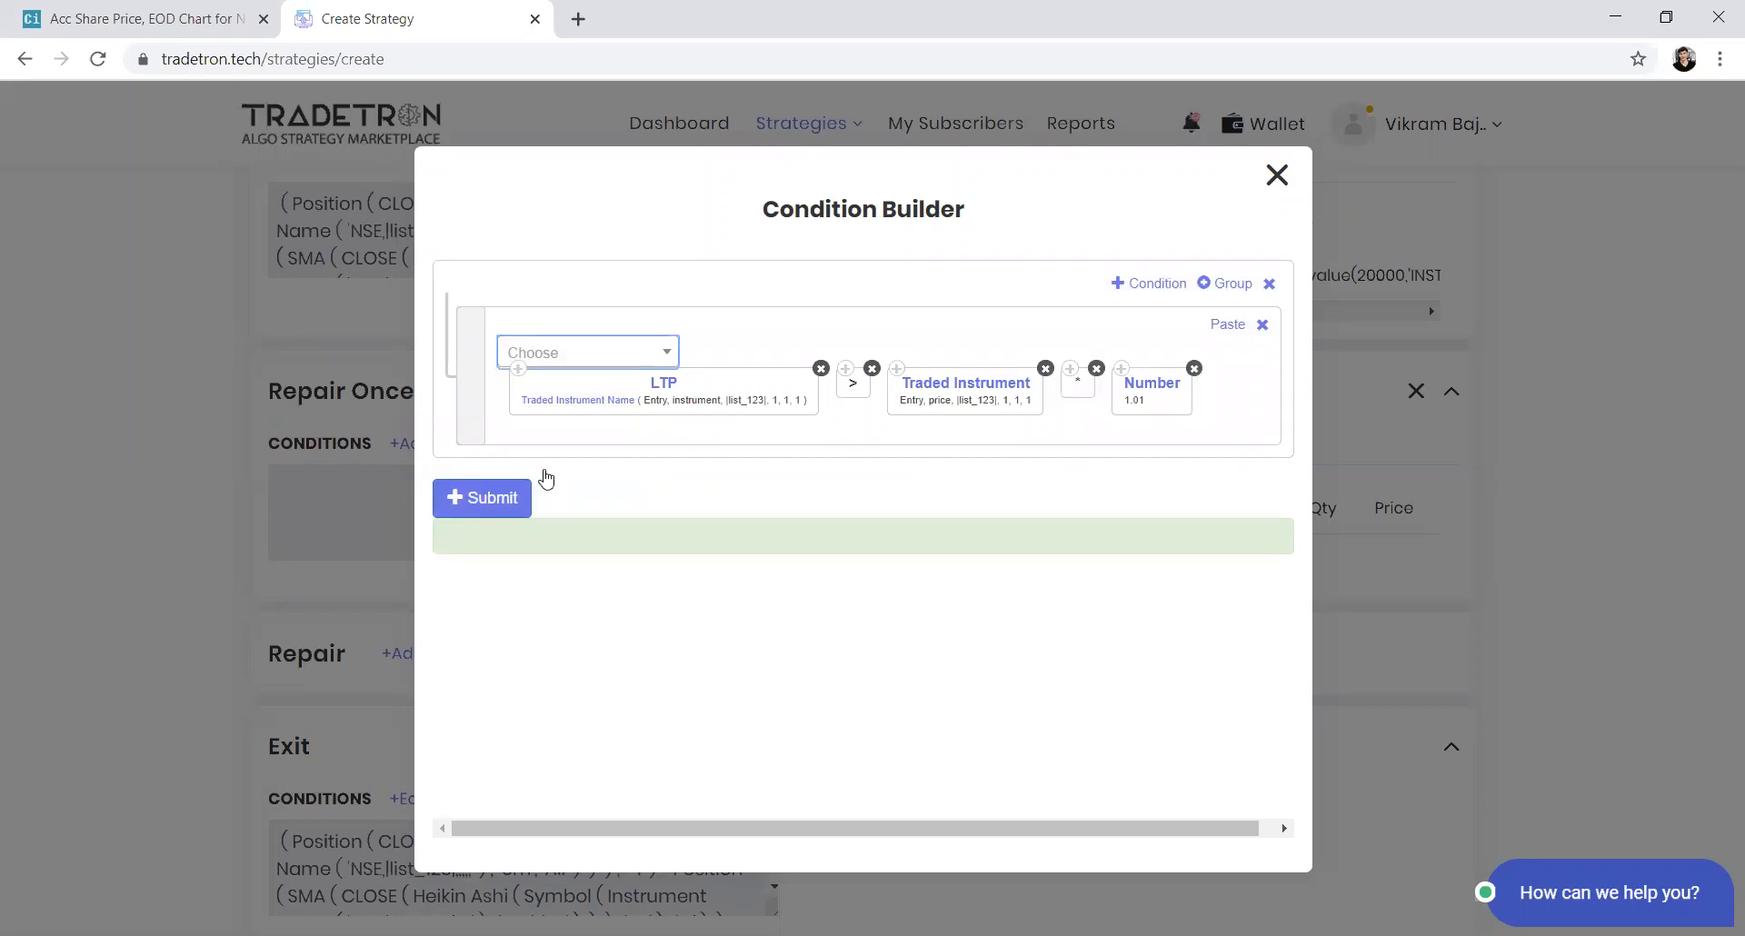
pyautogui.click(491, 498)
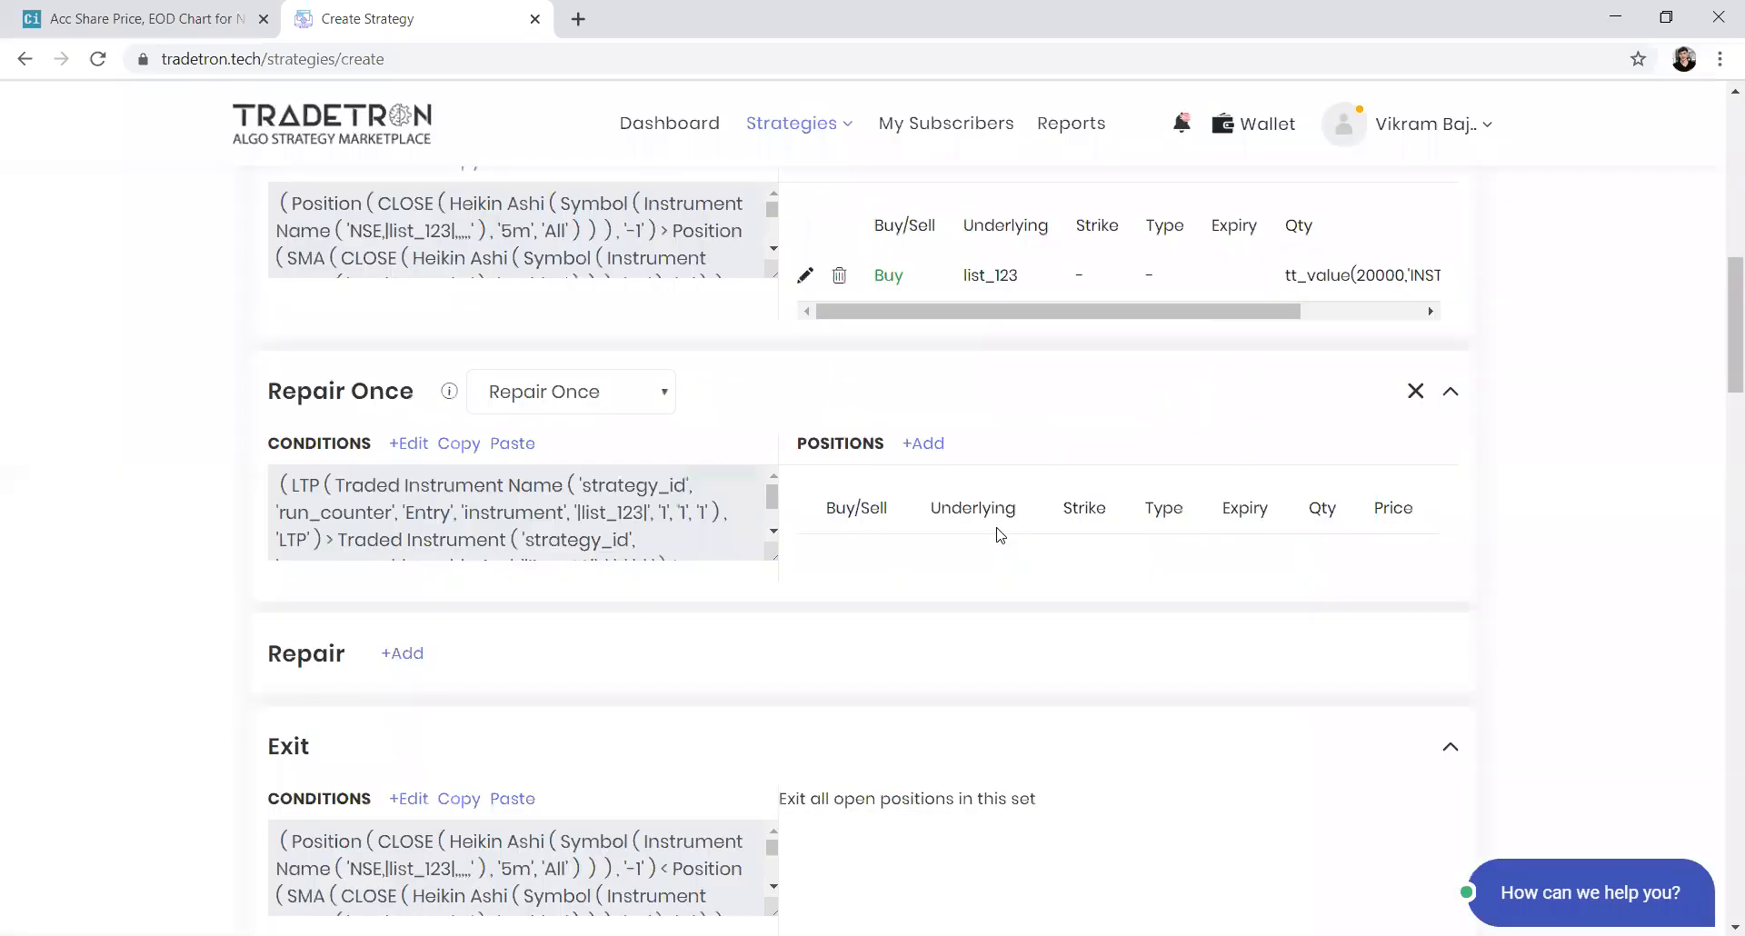
# Start a Sell position for the Repair Once section with product MIS and quantity type Qty
pyautogui.click(927, 444)
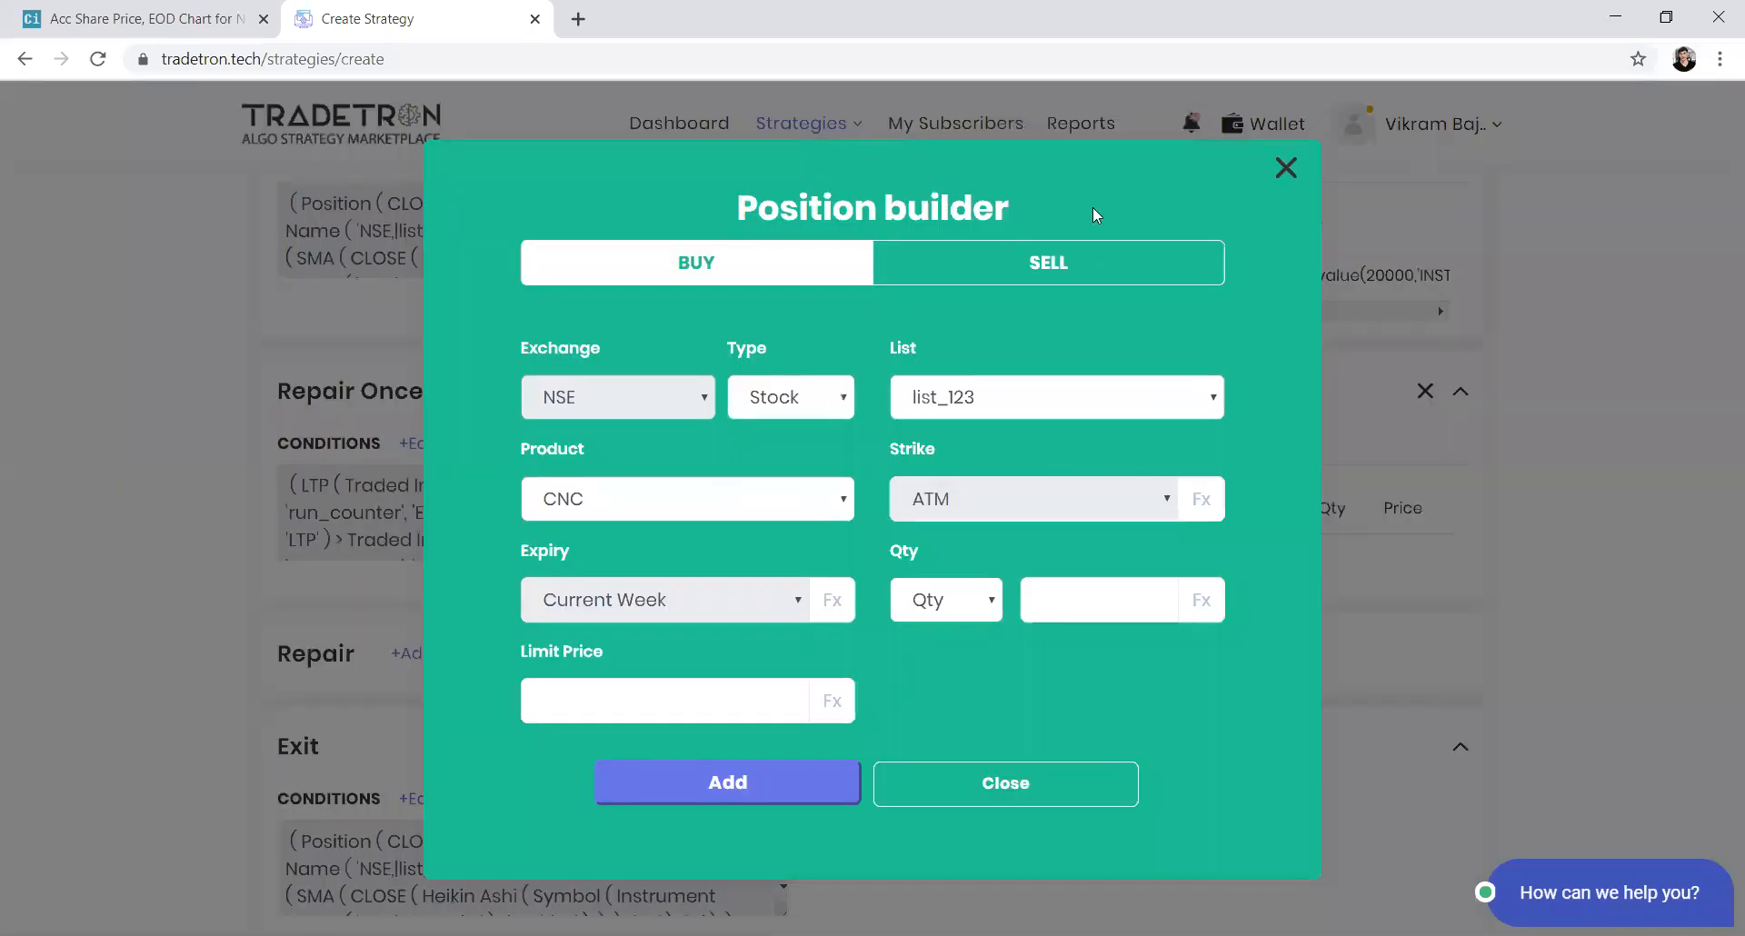
pyautogui.click(1045, 265)
pyautogui.click(800, 498)
pyautogui.click(762, 572)
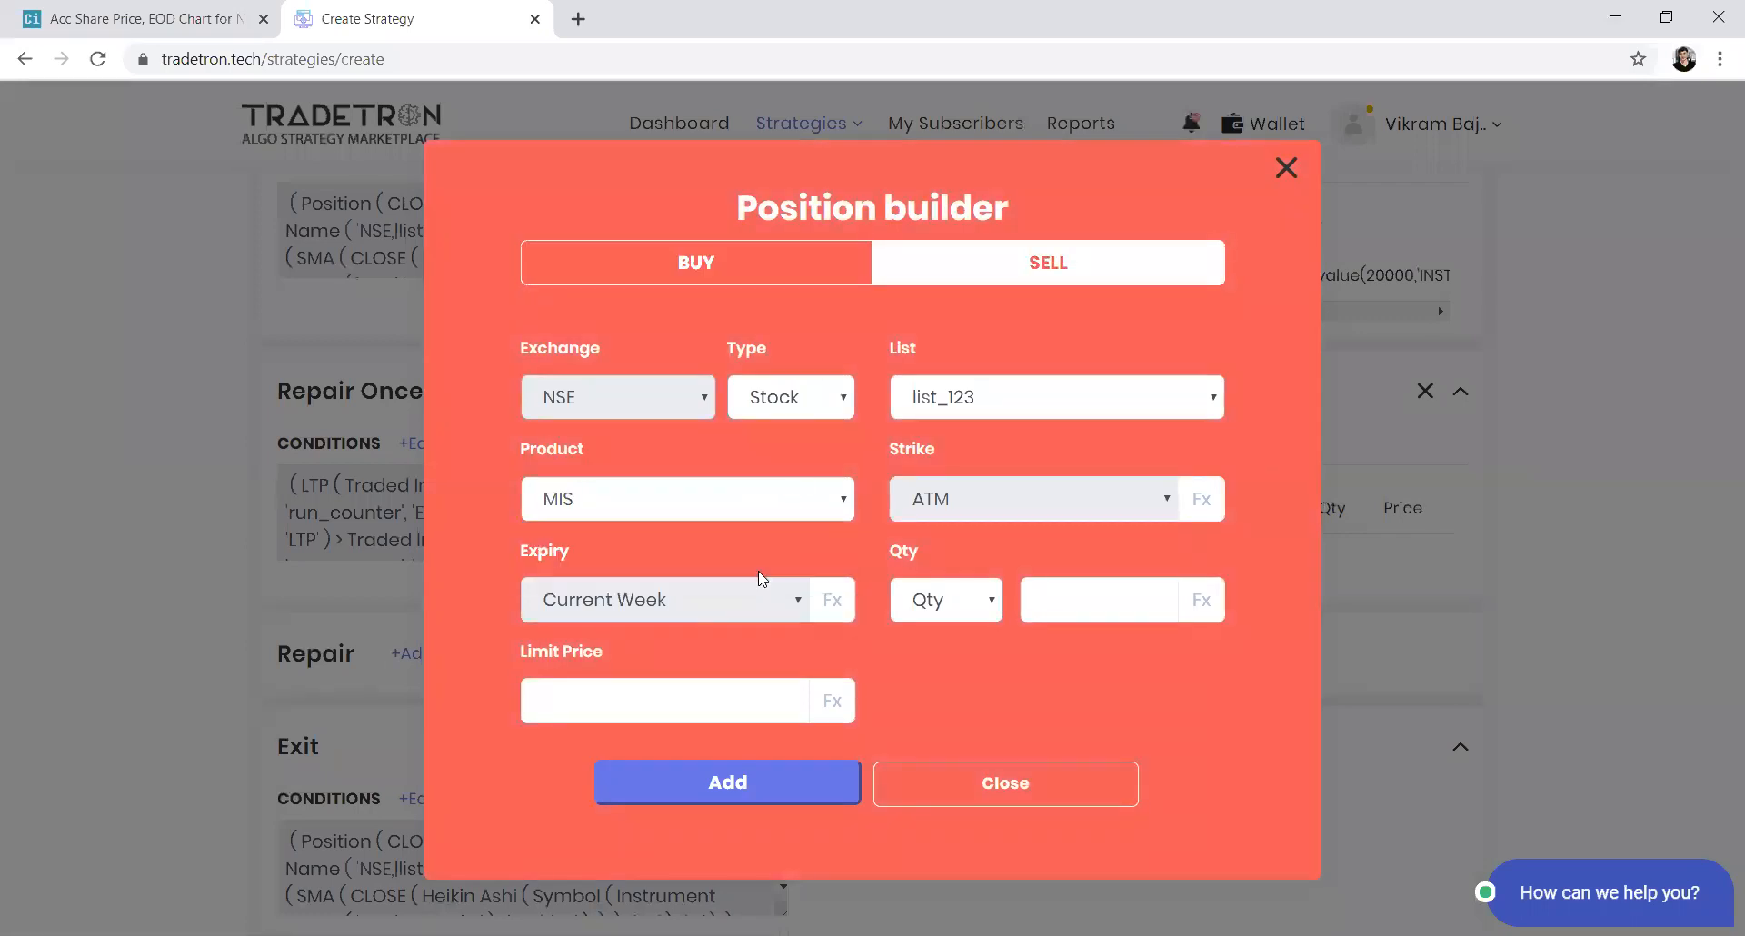
pyautogui.click(949, 600)
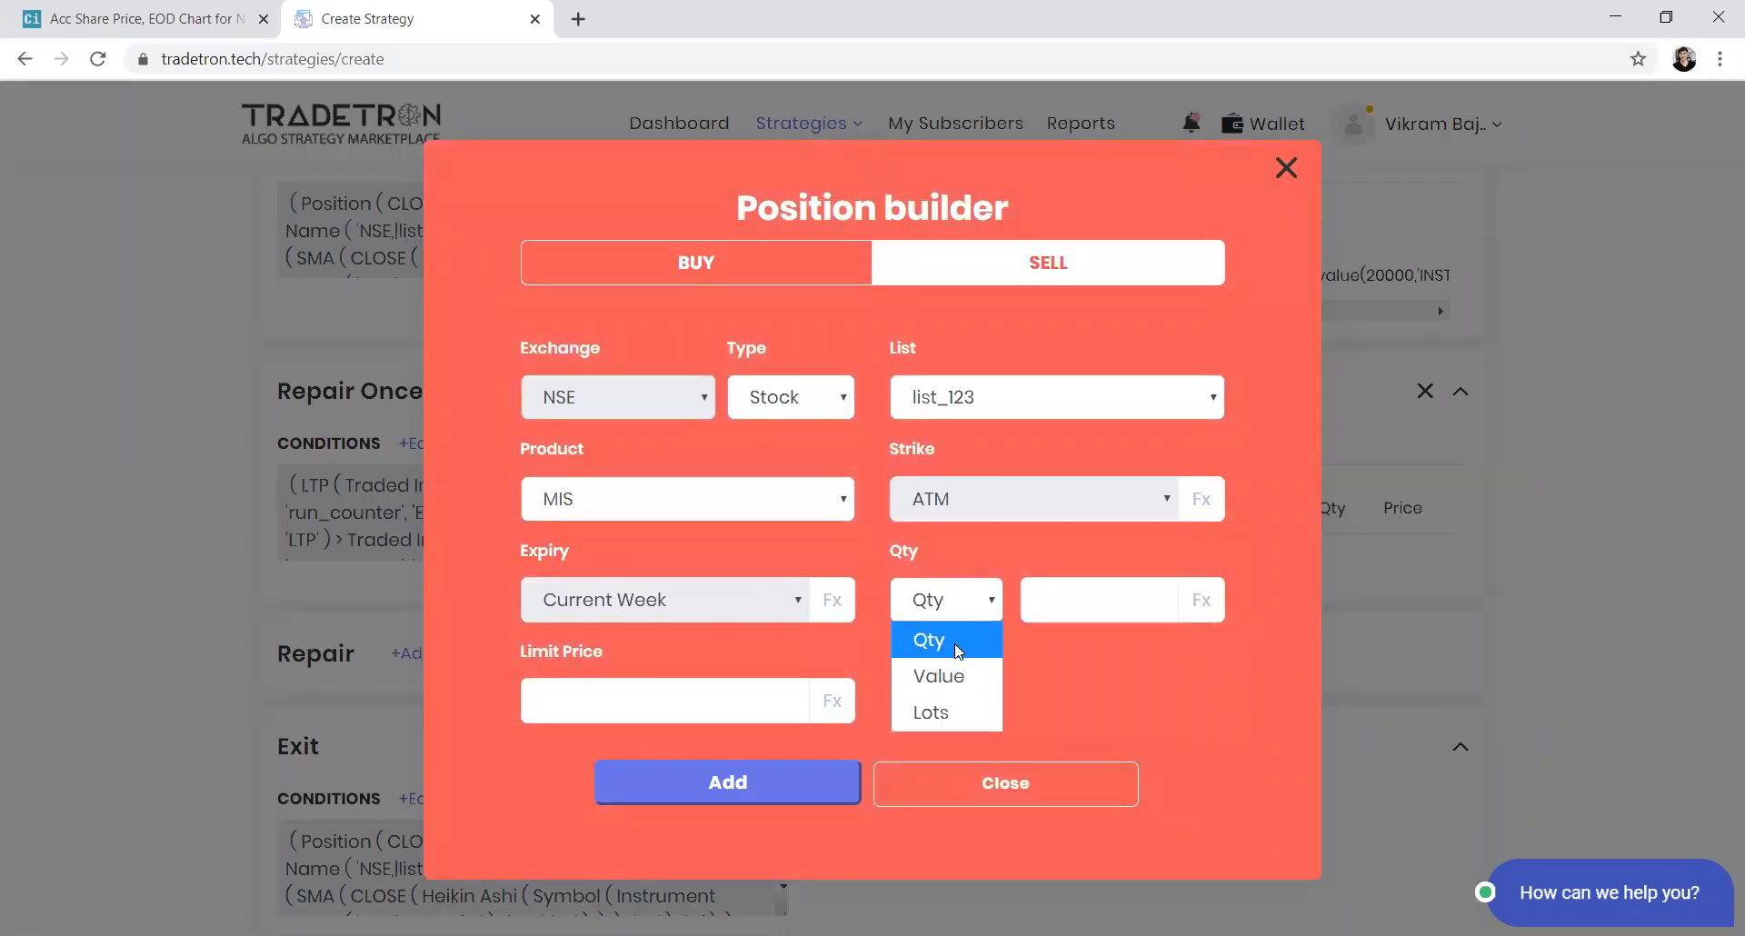
pyautogui.click(954, 642)
# Open the quantity formula and begin it with a Net Quantity keyword using Instrument Name
pyautogui.click(1199, 603)
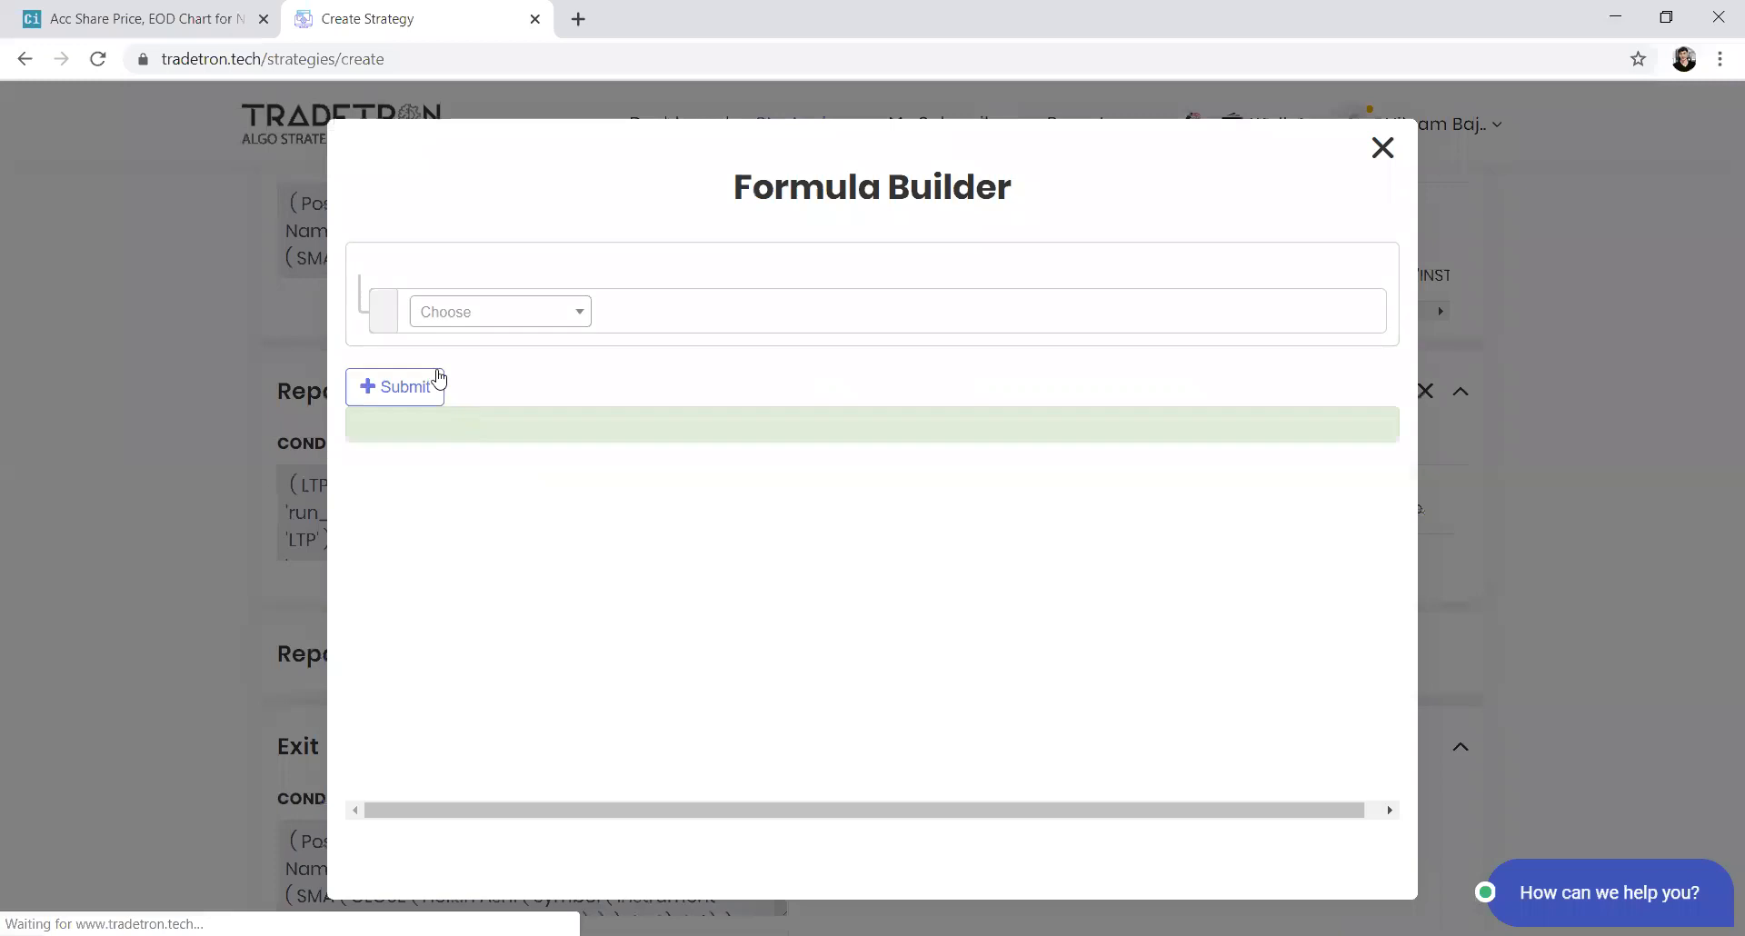
pyautogui.click(459, 325)
pyautogui.write('net')
pyautogui.press('Return')
pyautogui.press('Tab')
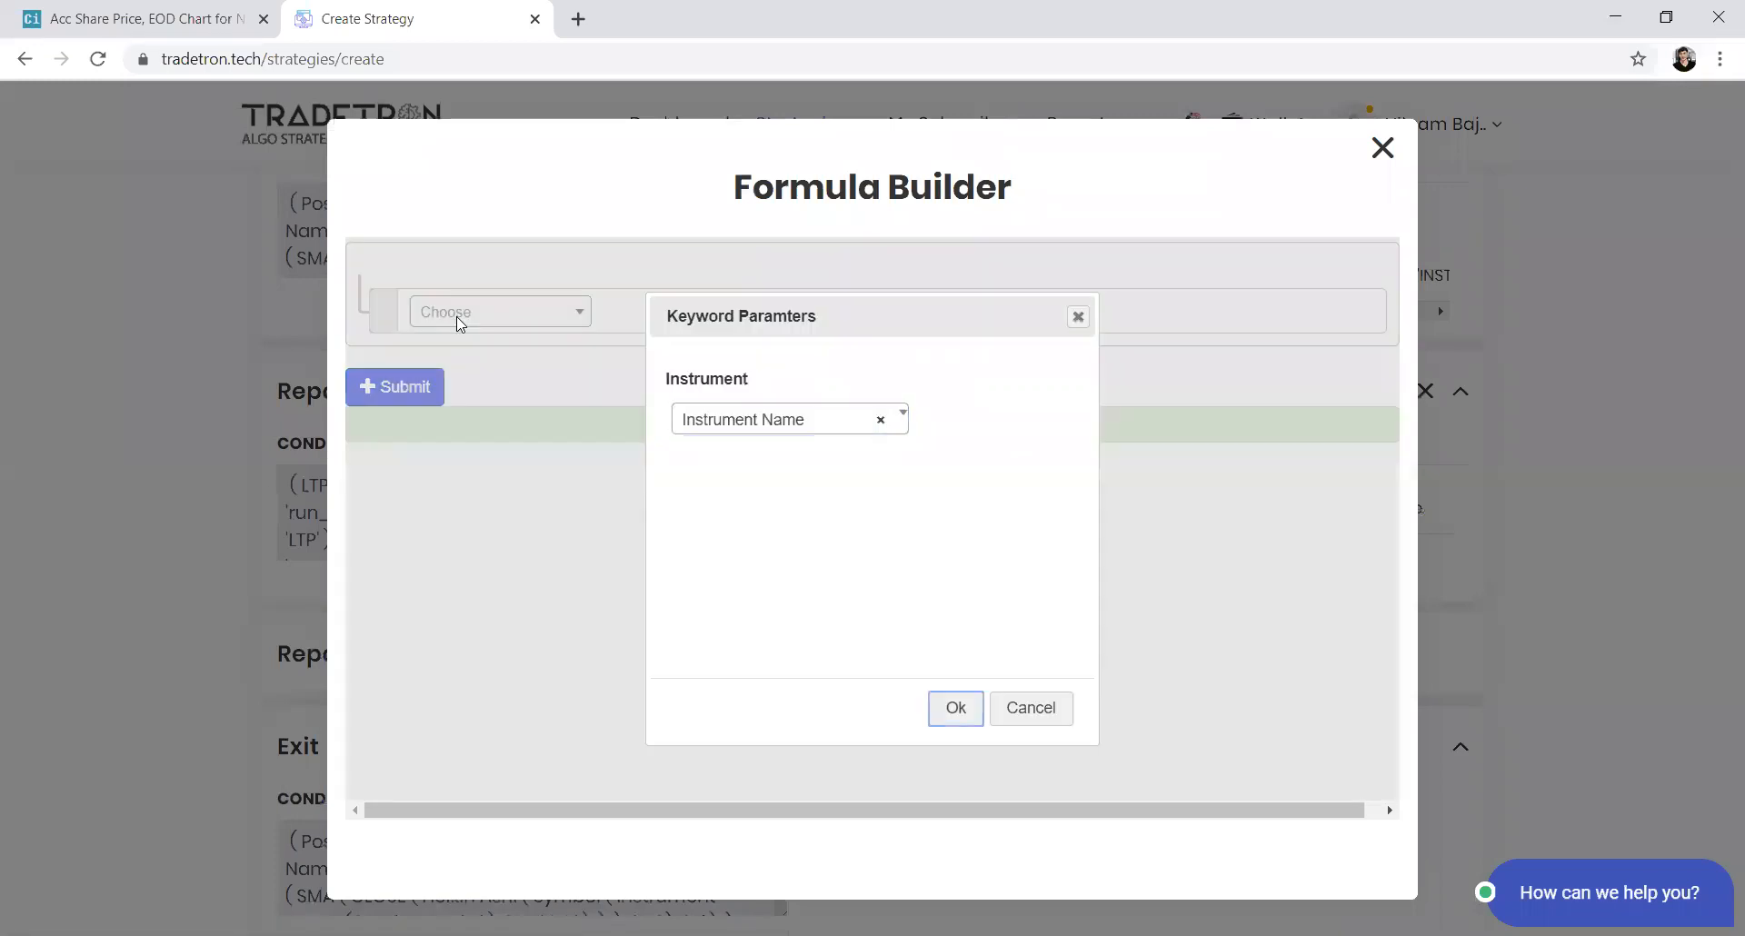
pyautogui.hotkey('shift', 'Tab')
pyautogui.press('Down')
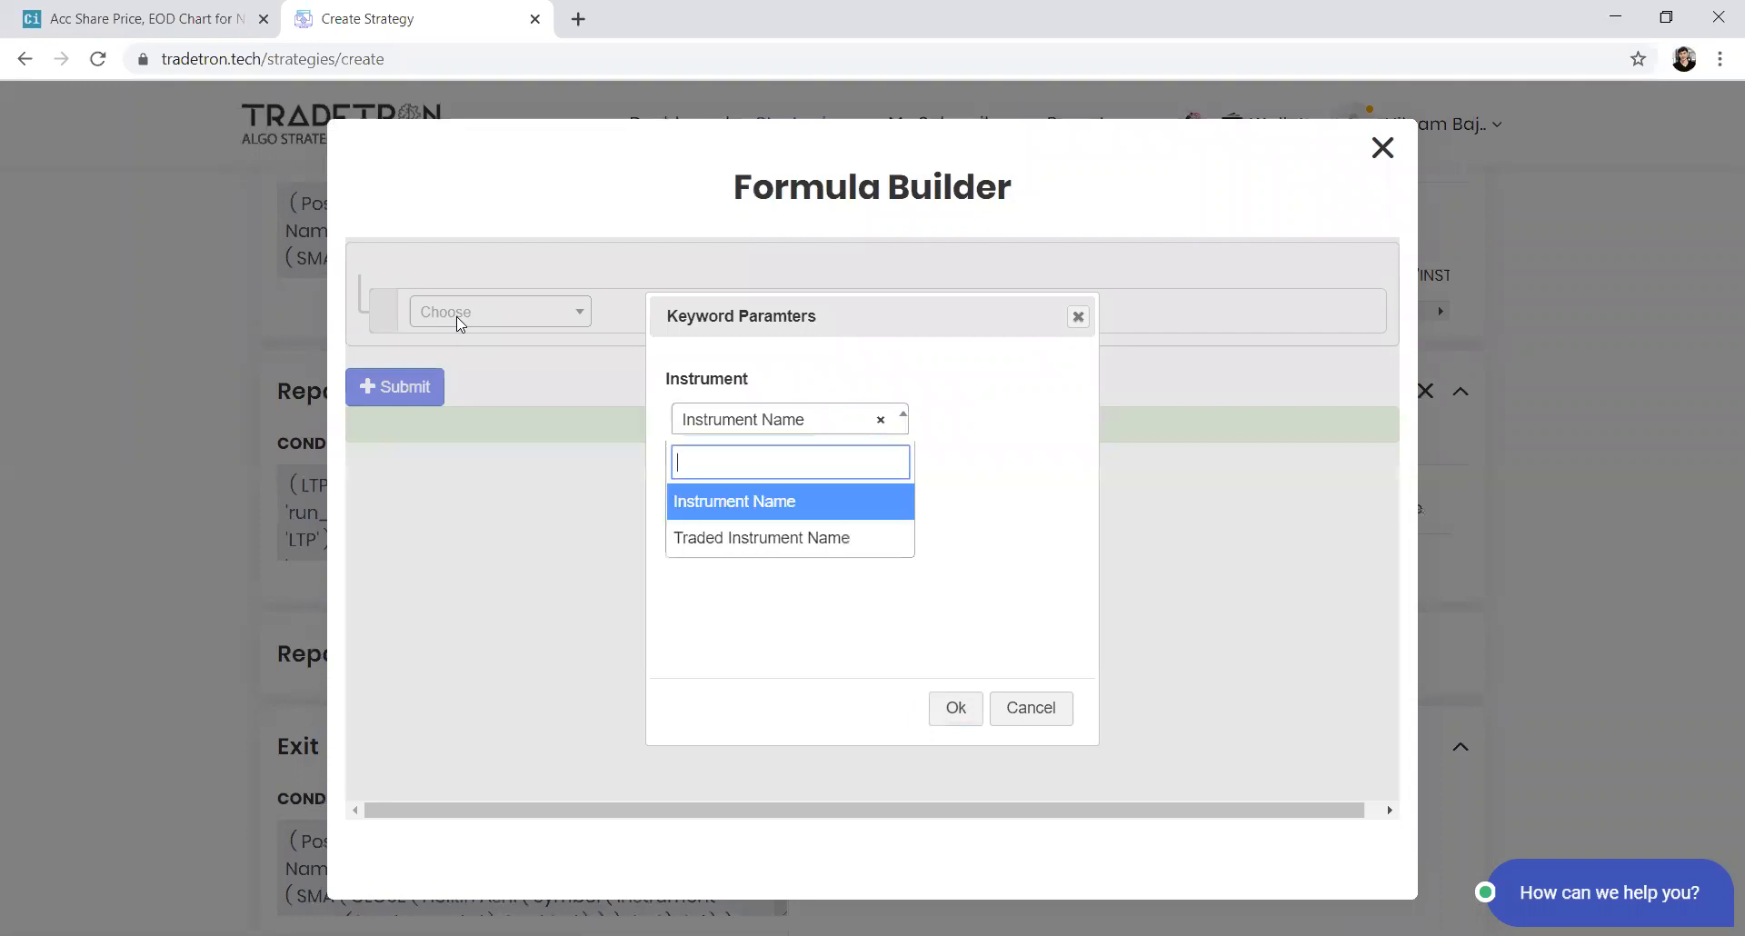
pyautogui.press('Down')
pyautogui.press('Up')
pyautogui.press('Return')
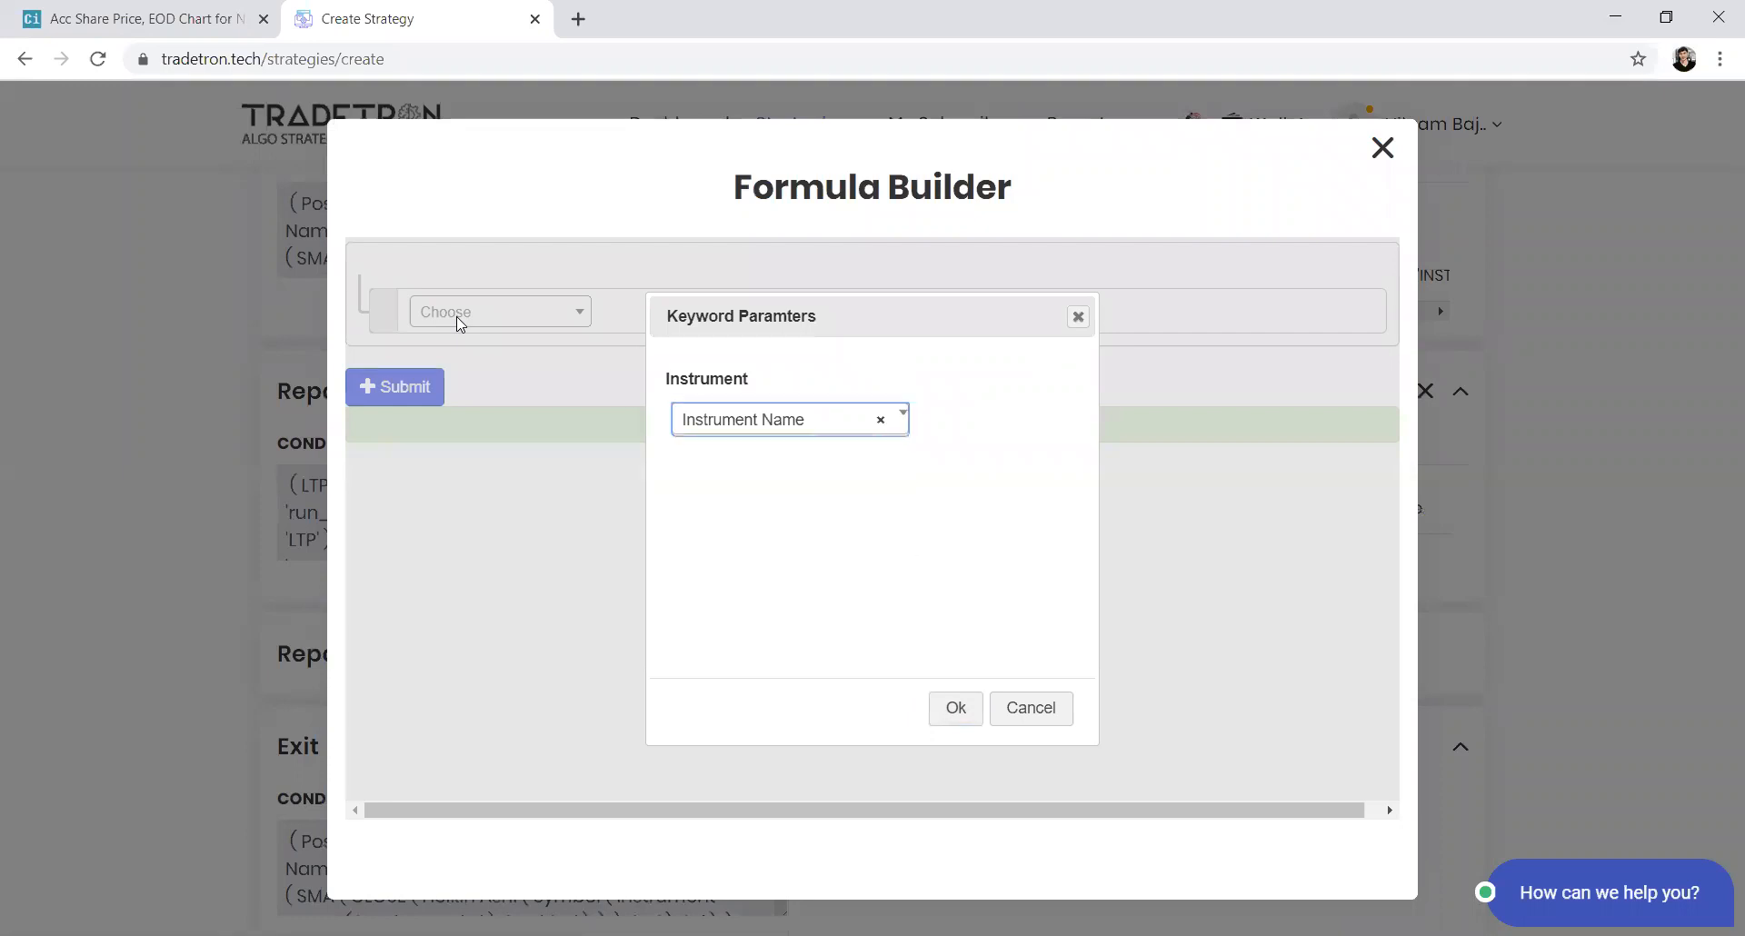
pyautogui.press('Tab')
pyautogui.press('Return')
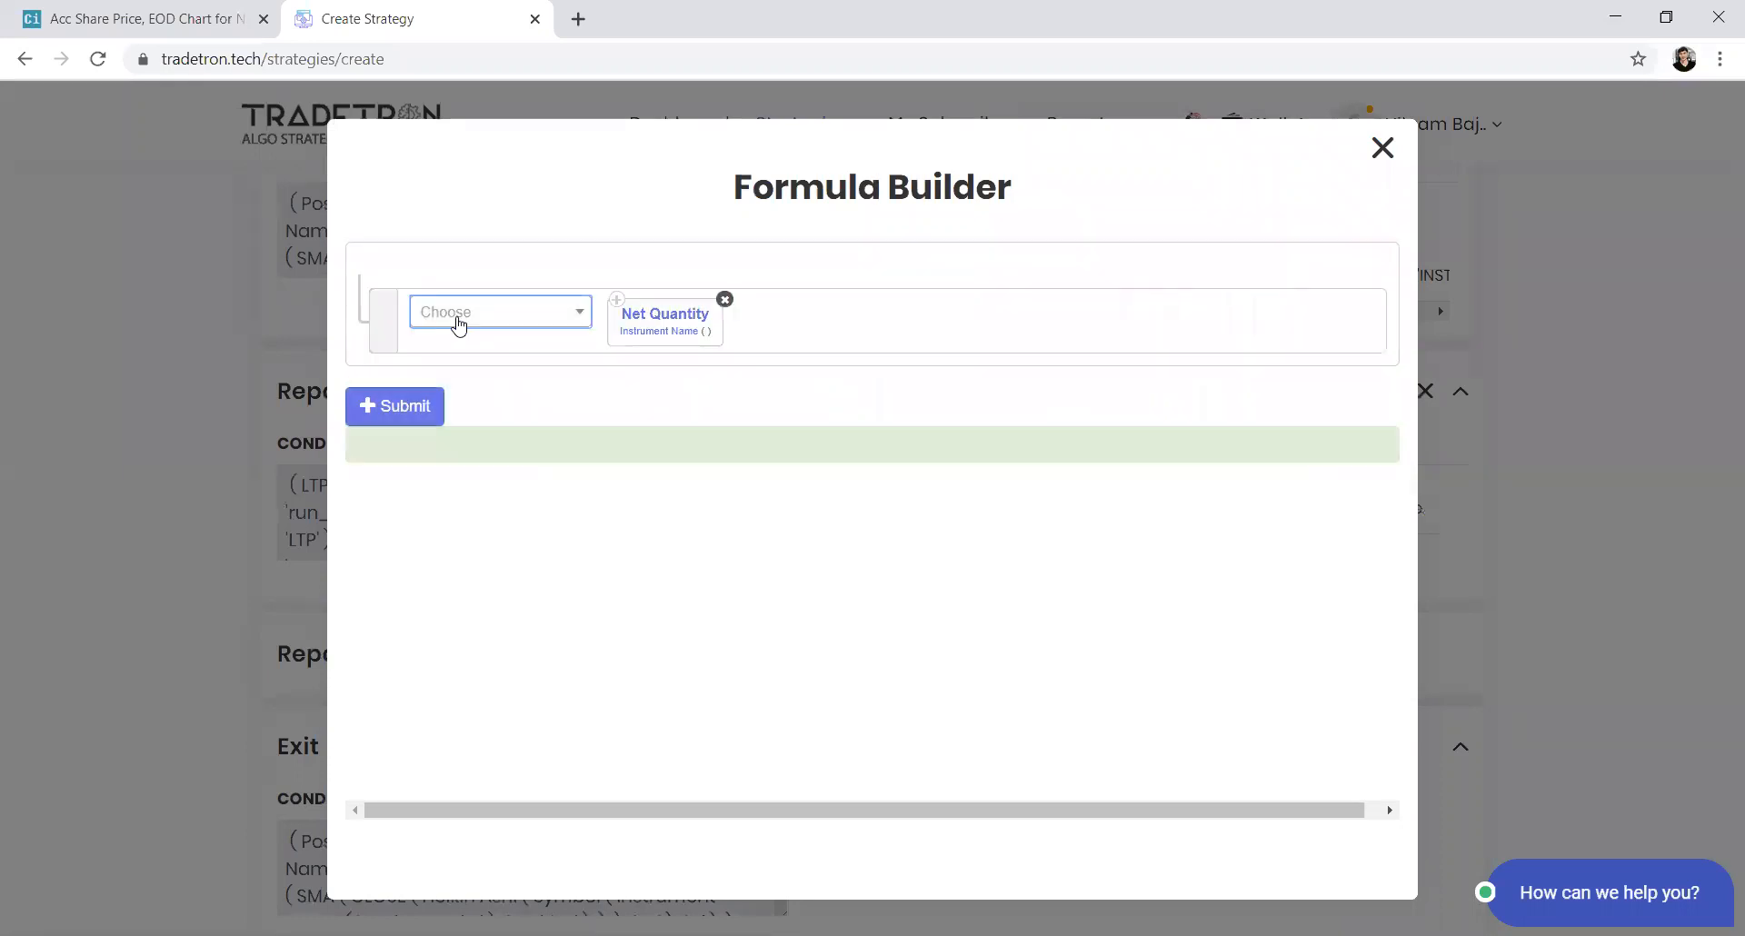
# Set the Net Quantity instrument to exchange NSE and List - list_123
pyautogui.click(619, 338)
pyautogui.click(531, 397)
pyautogui.write('NSE')
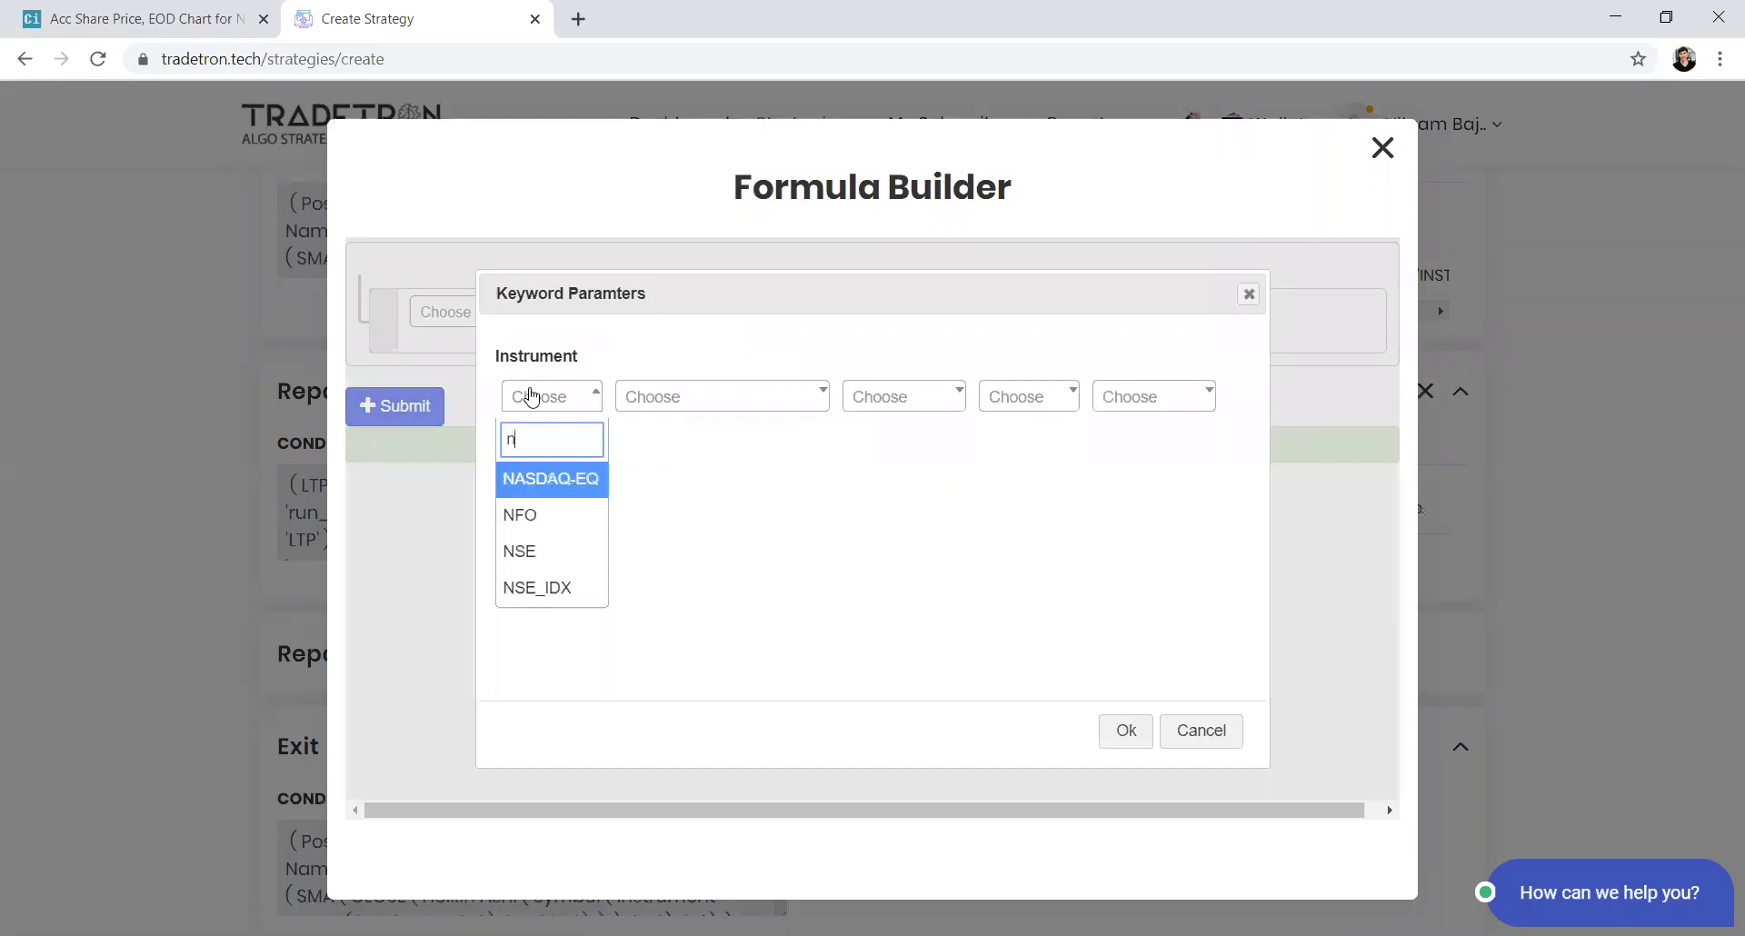
pyautogui.press('Return')
pyautogui.press('Tab')
pyautogui.press('Return')
pyautogui.write('list')
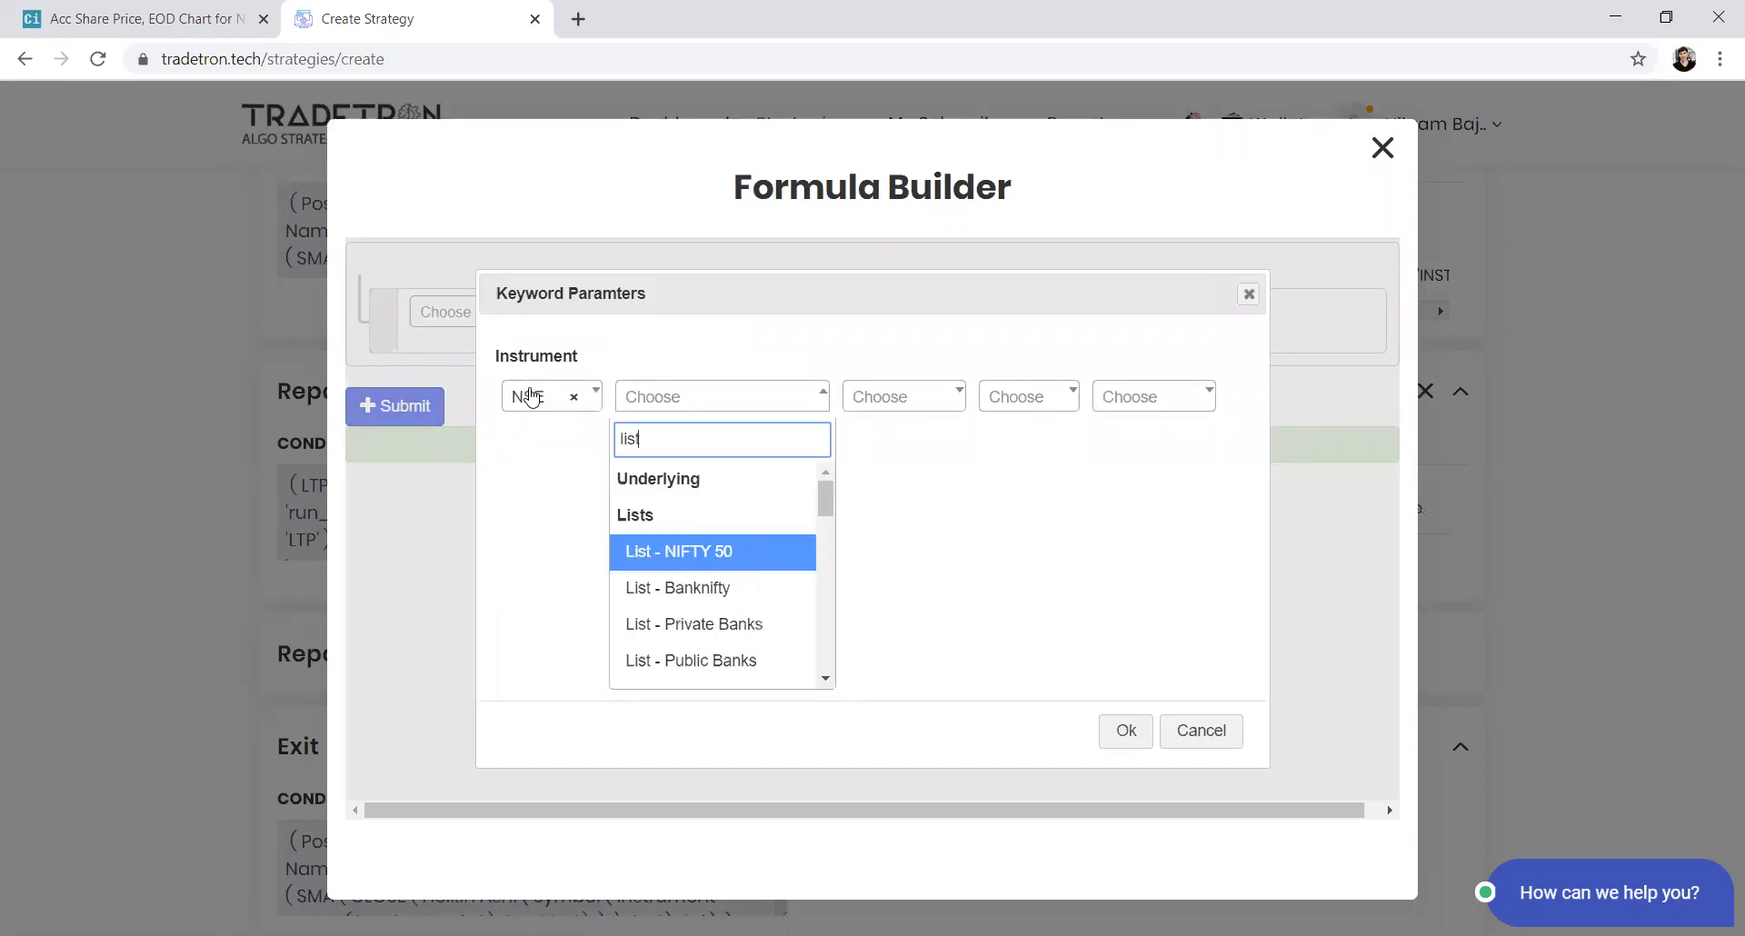
pyautogui.press('Down')
pyautogui.press('Down')
pyautogui.press('Down')
pyautogui.press('Down')
pyautogui.press('Down')
pyautogui.press('Down')
pyautogui.press('Down')
pyautogui.press('Down')
pyautogui.press('Down')
pyautogui.press('Down')
pyautogui.press('Down')
pyautogui.press('Down')
pyautogui.press('Down')
pyautogui.press('Down')
pyautogui.press('Down')
pyautogui.press('Down')
pyautogui.press('Down')
pyautogui.press('Down')
pyautogui.press('Down')
pyautogui.press('Down')
pyautogui.press('Down')
pyautogui.press('Down')
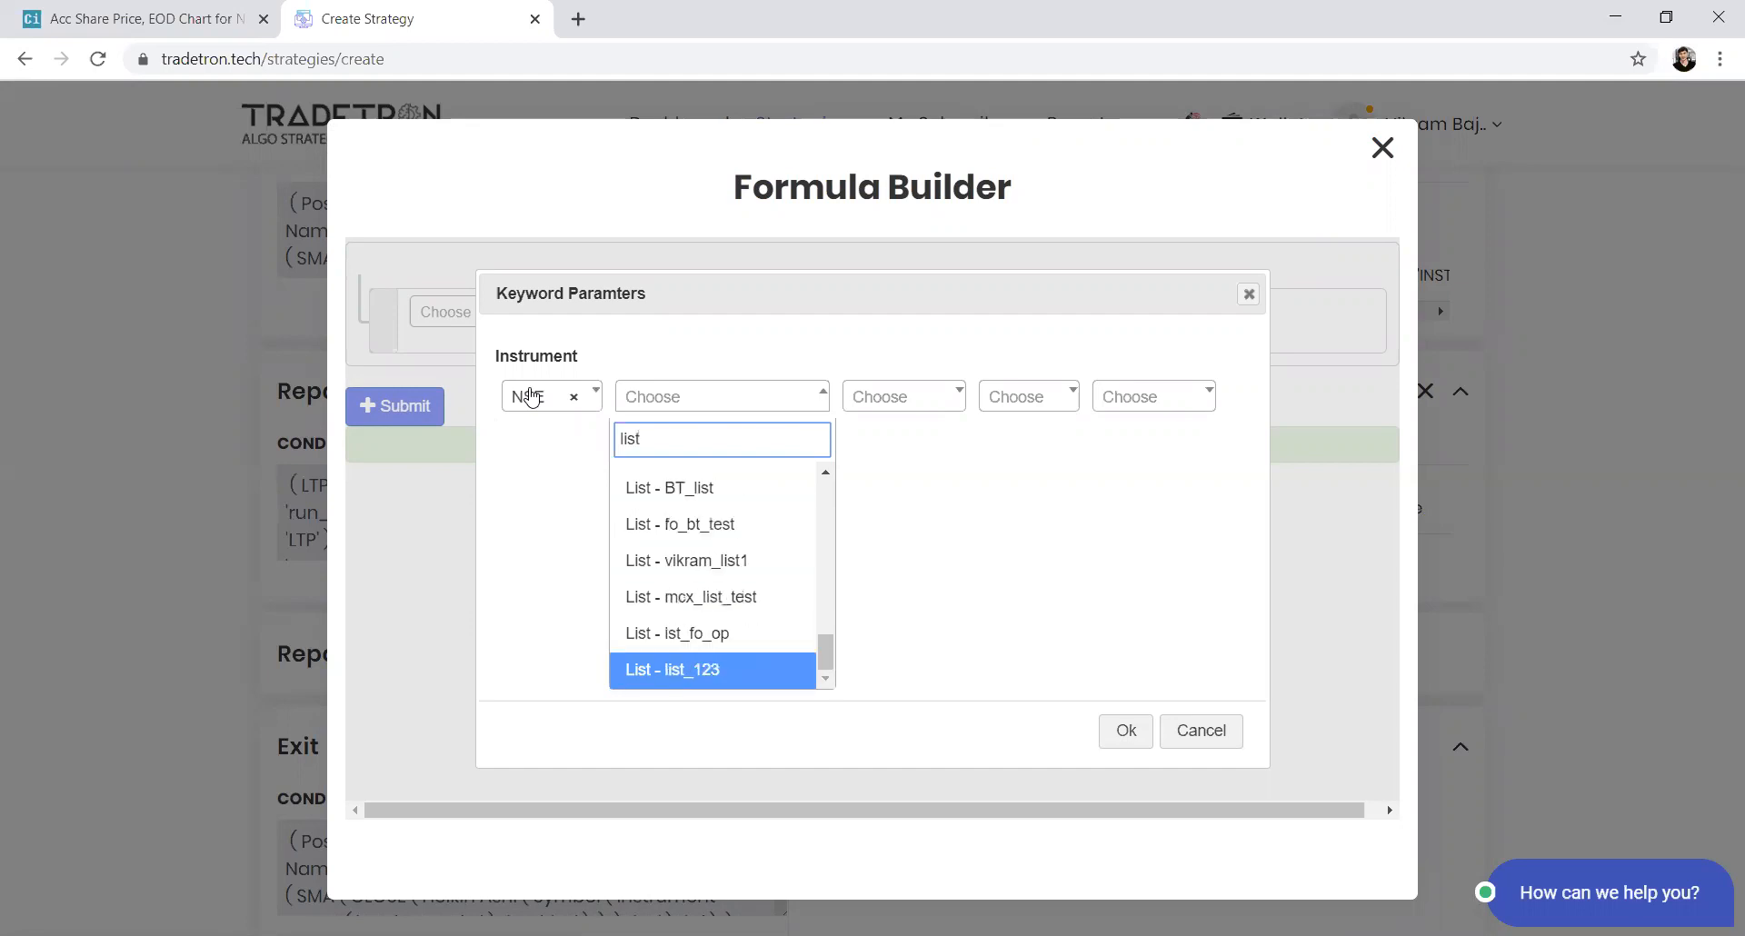
pyautogui.press('Return')
pyautogui.press('Tab')
pyautogui.press('Tab')
pyautogui.press('Tab')
pyautogui.press('Tab')
pyautogui.press('Return')
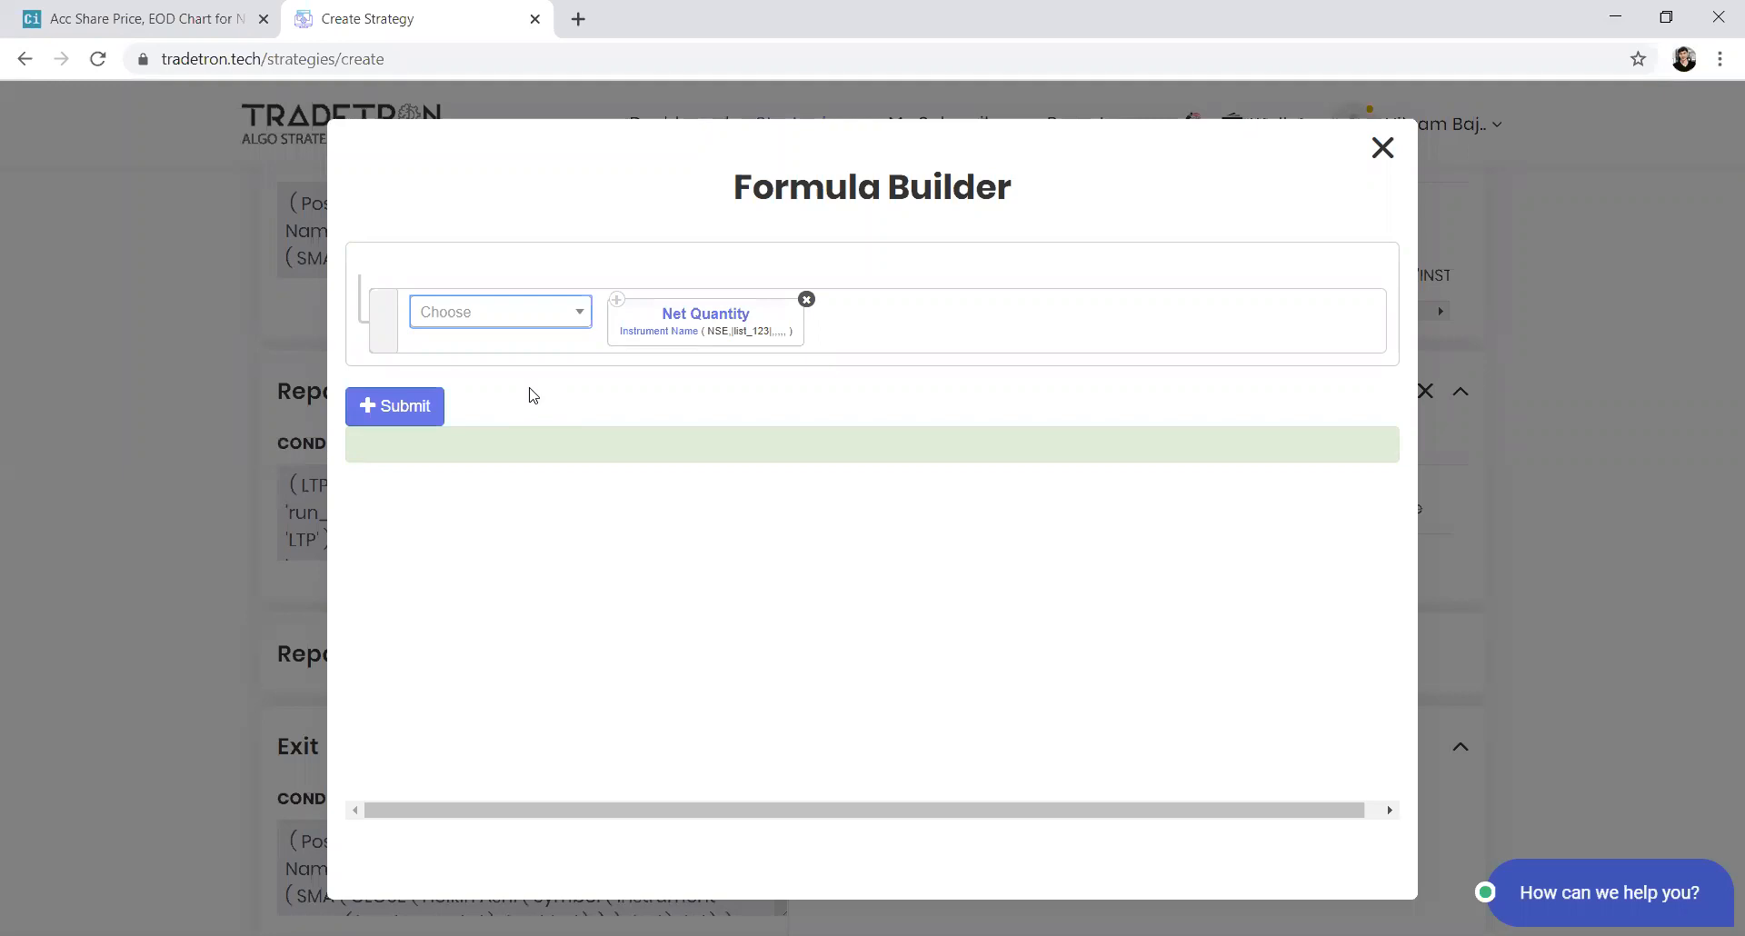
# Divide the Net Quantity by a Number of 2, submit the formula and add the Sell position
pyautogui.press('Return')
pyautogui.write('/')
pyautogui.press('Return')
pyautogui.write('number')
pyautogui.press('Return')
pyautogui.press('BackSpace')
pyautogui.write('2')
pyautogui.press('Return')
pyautogui.click(437, 409)
pyautogui.click(790, 782)
pyautogui.click(986, 767)
pyautogui.scroll(-2, 556, 683)
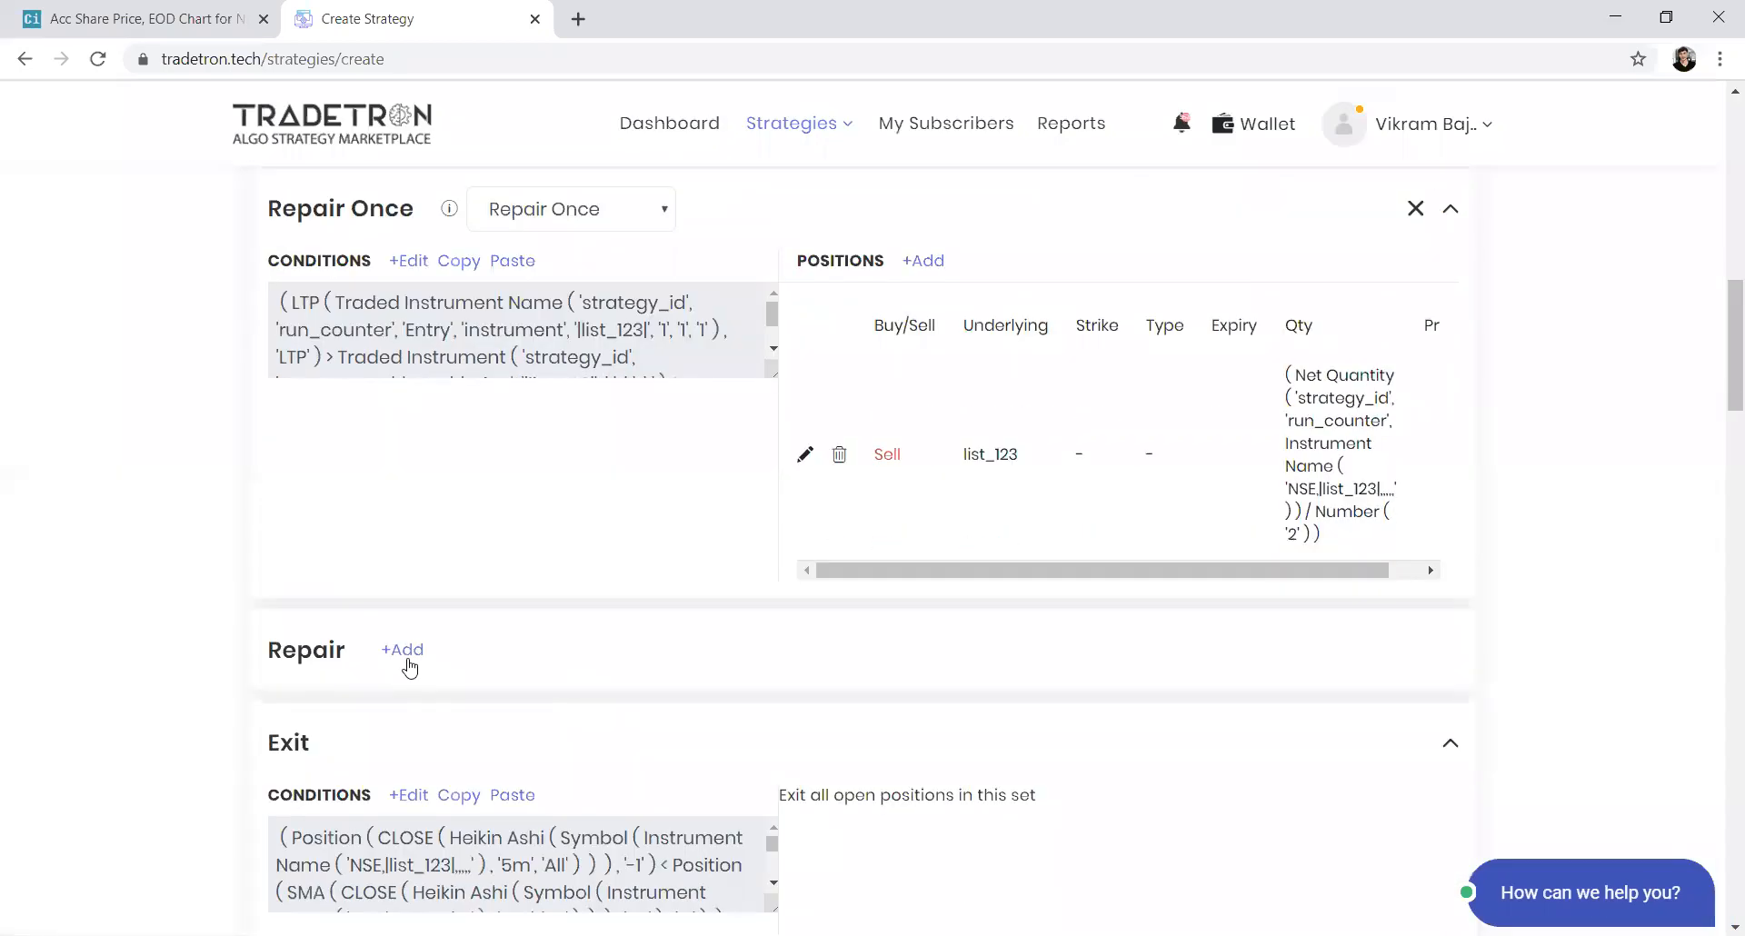
pyautogui.click(408, 661)
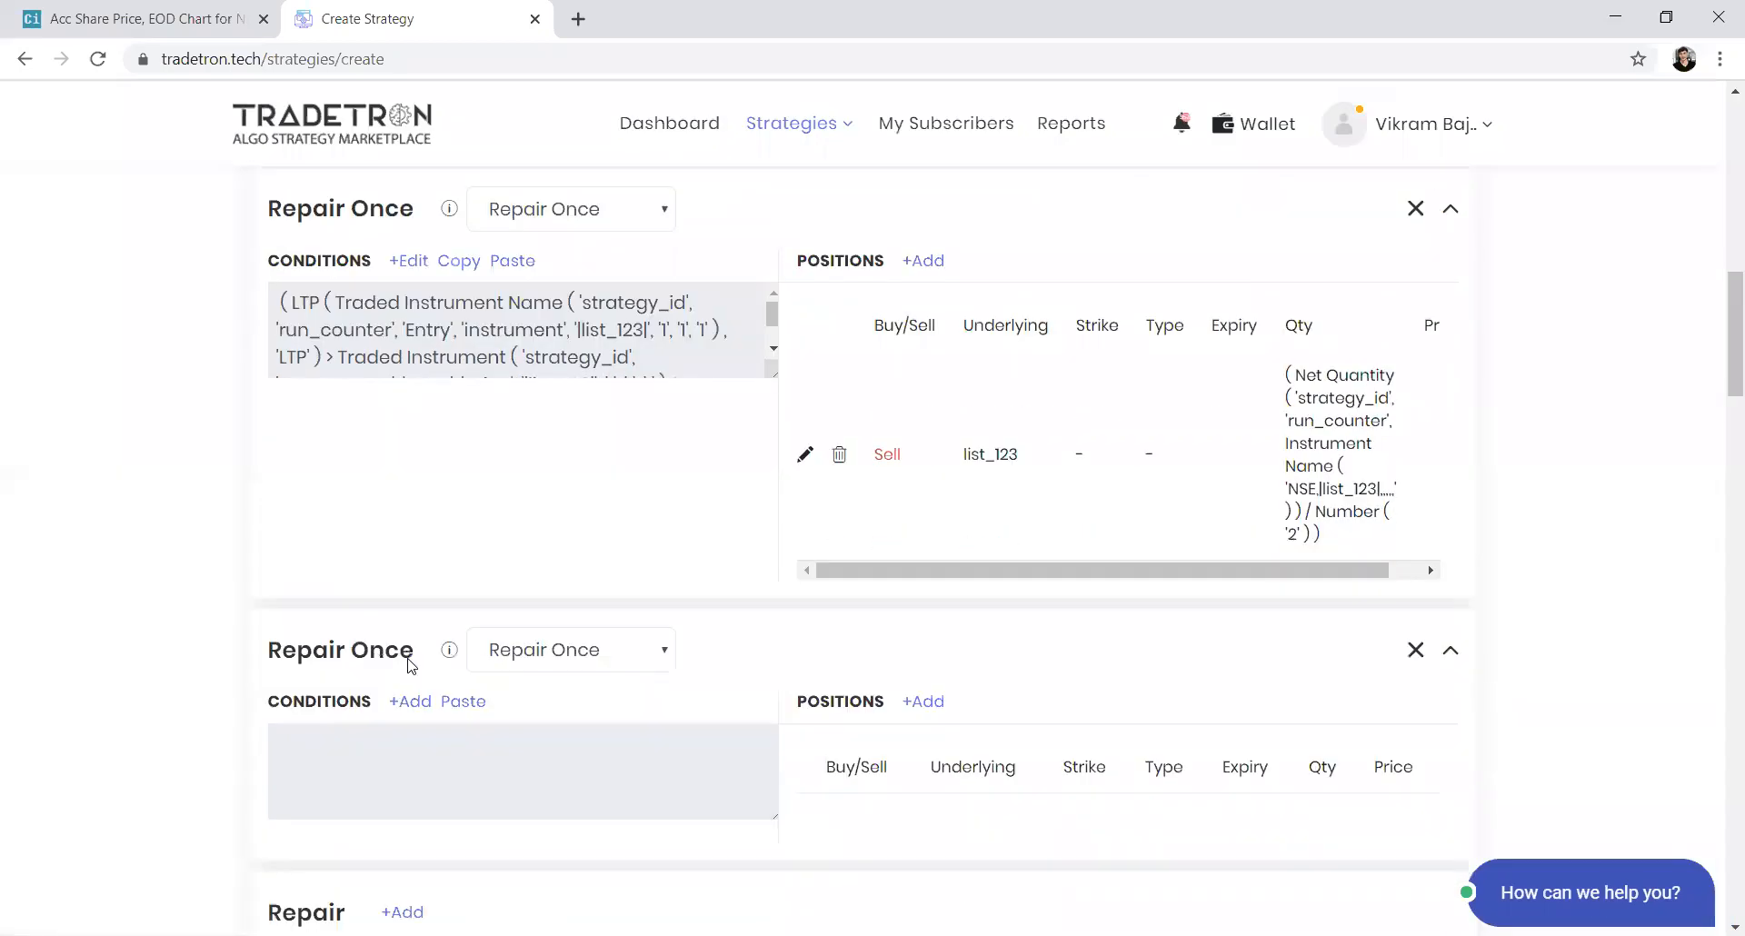
pyautogui.click(1415, 650)
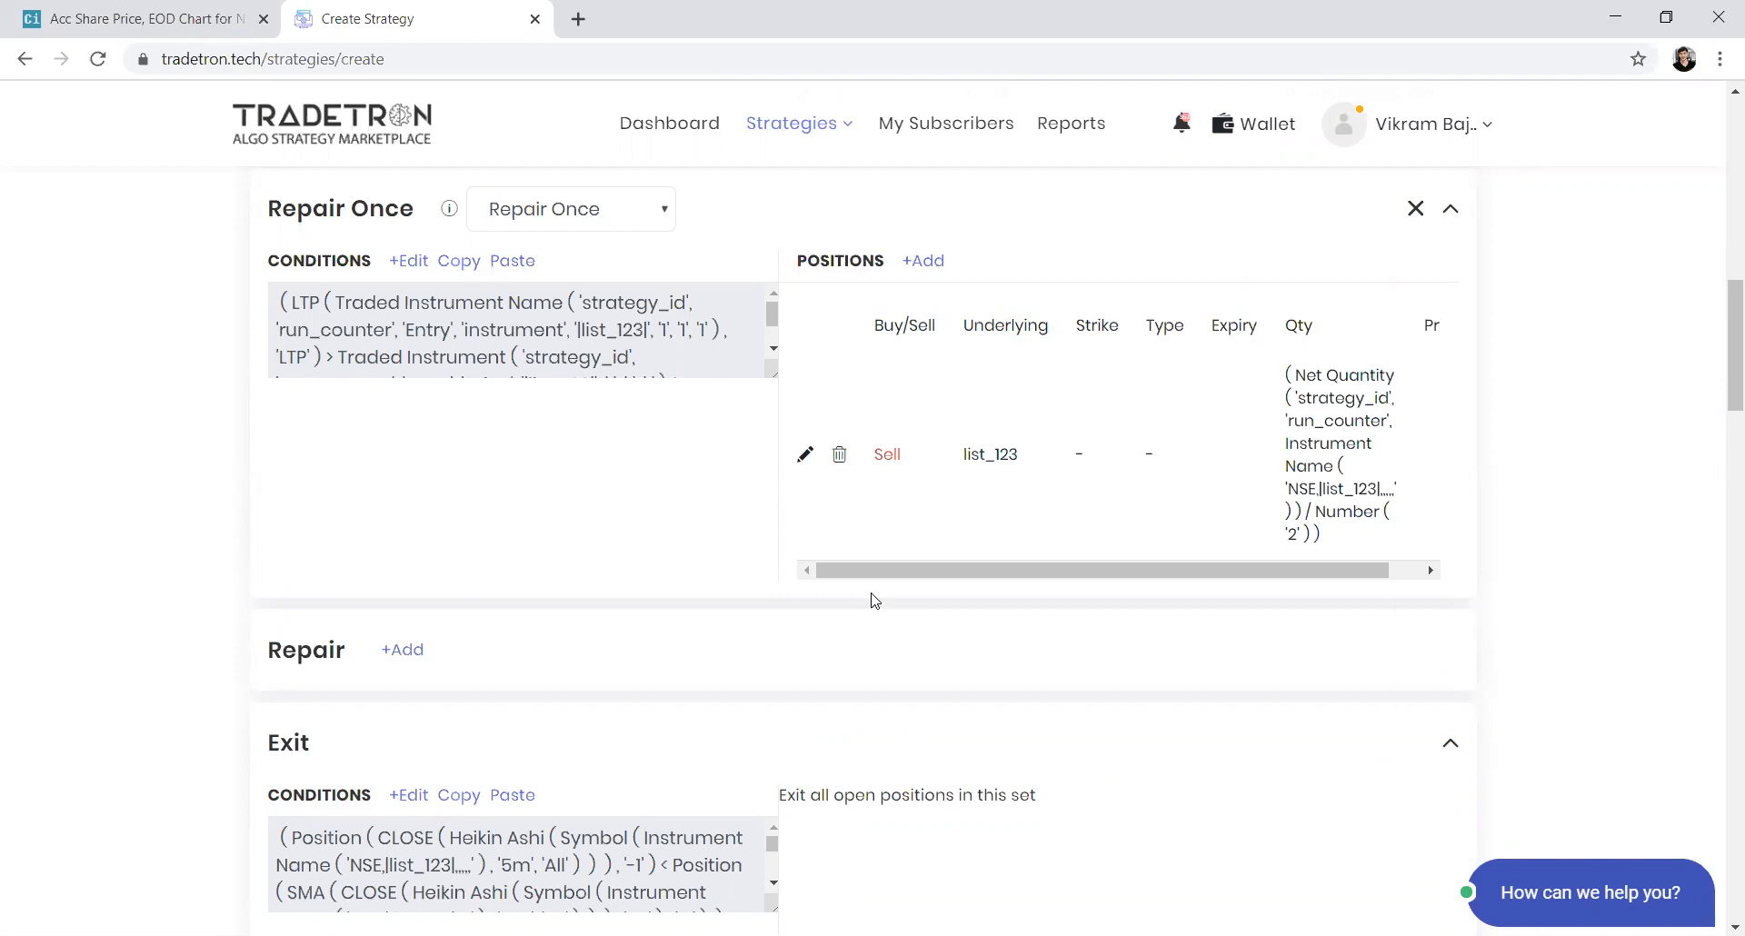
# Check the Repair Once type options and scroll through Set 1 down to the Advanced Settings
pyautogui.click(597, 211)
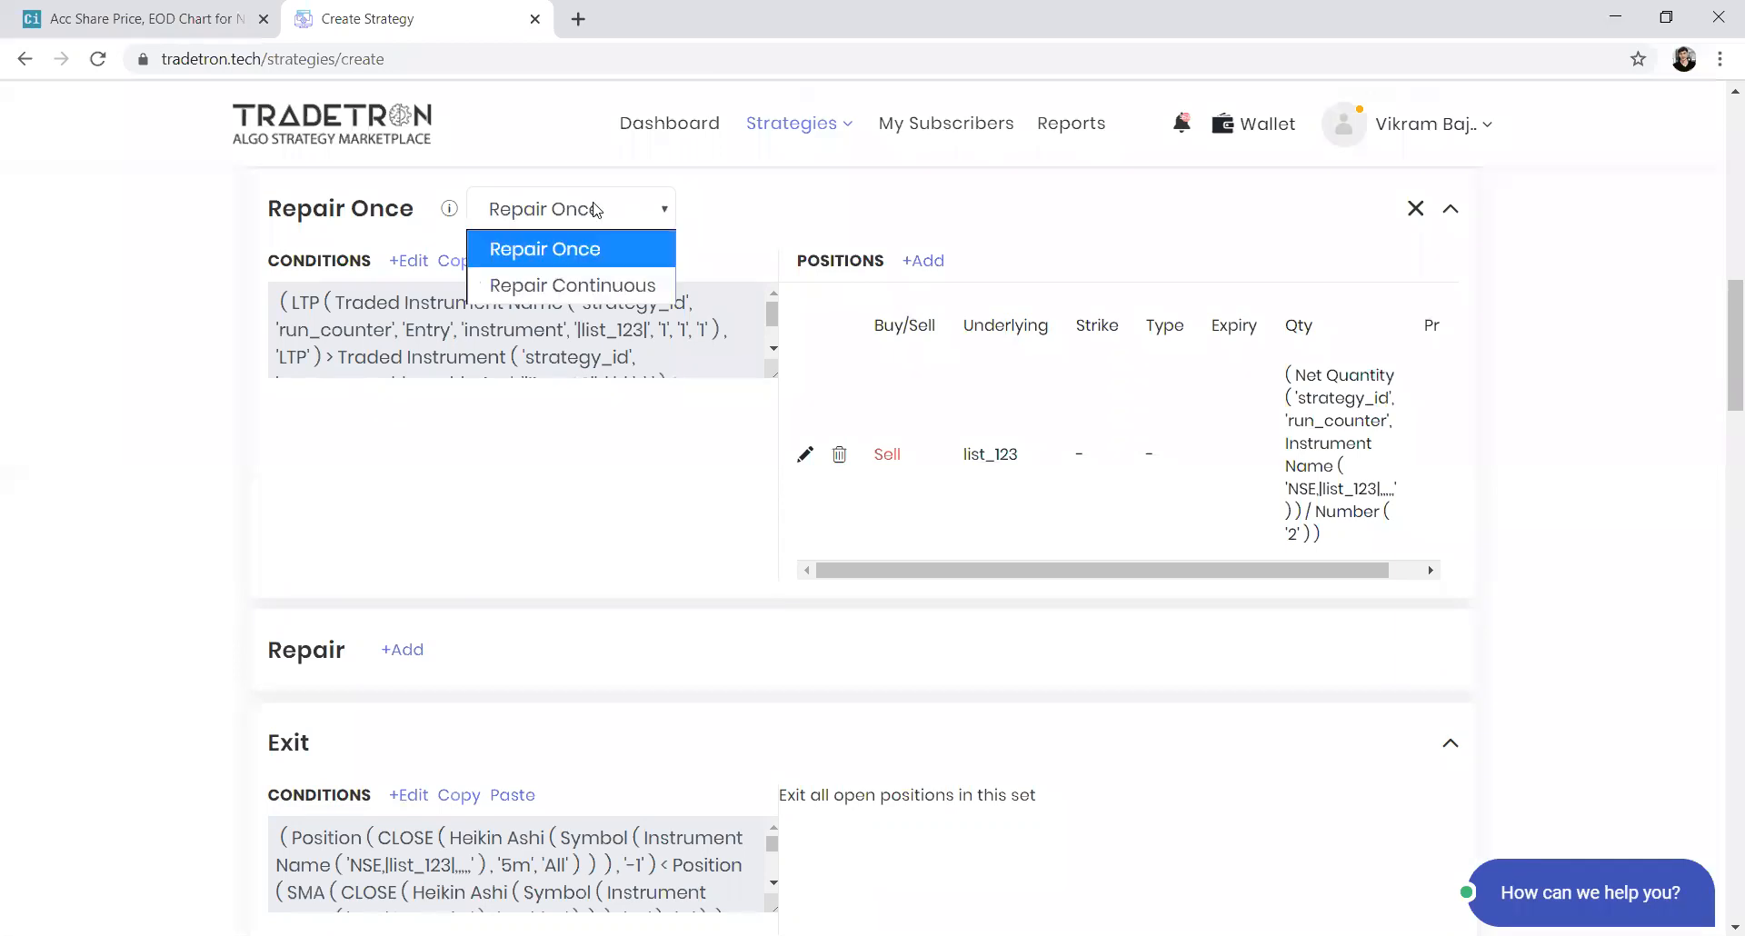
pyautogui.click(582, 251)
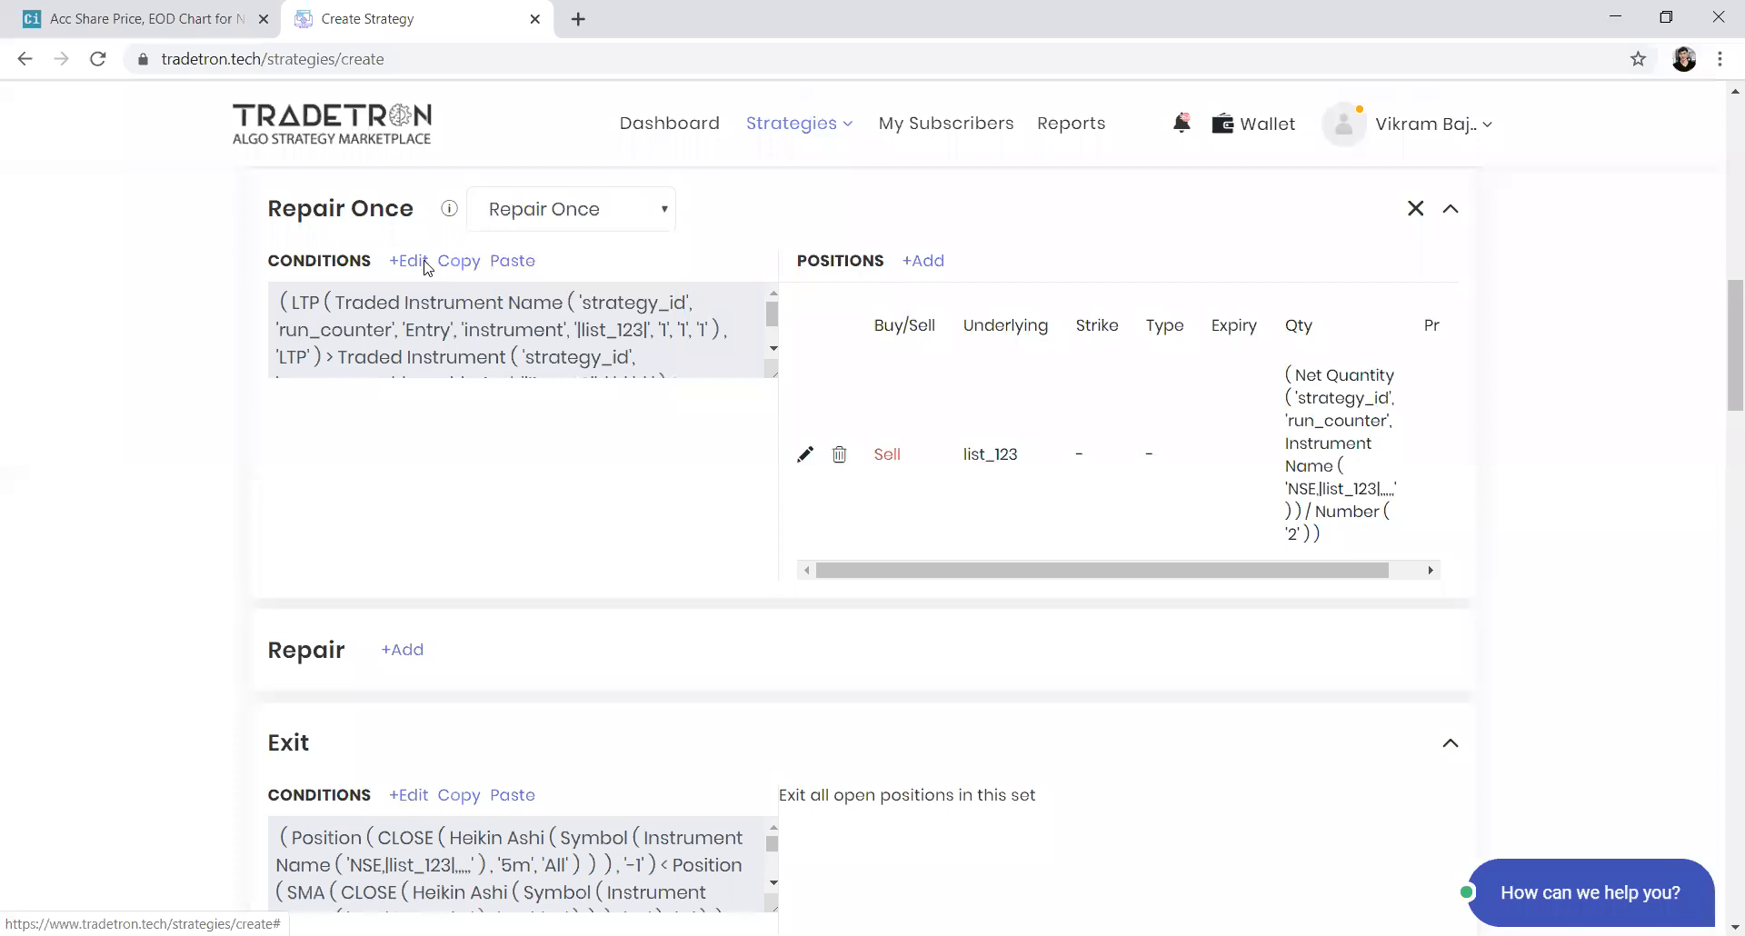
pyautogui.scroll(5, 736, 499)
pyautogui.scroll(-2, 736, 499)
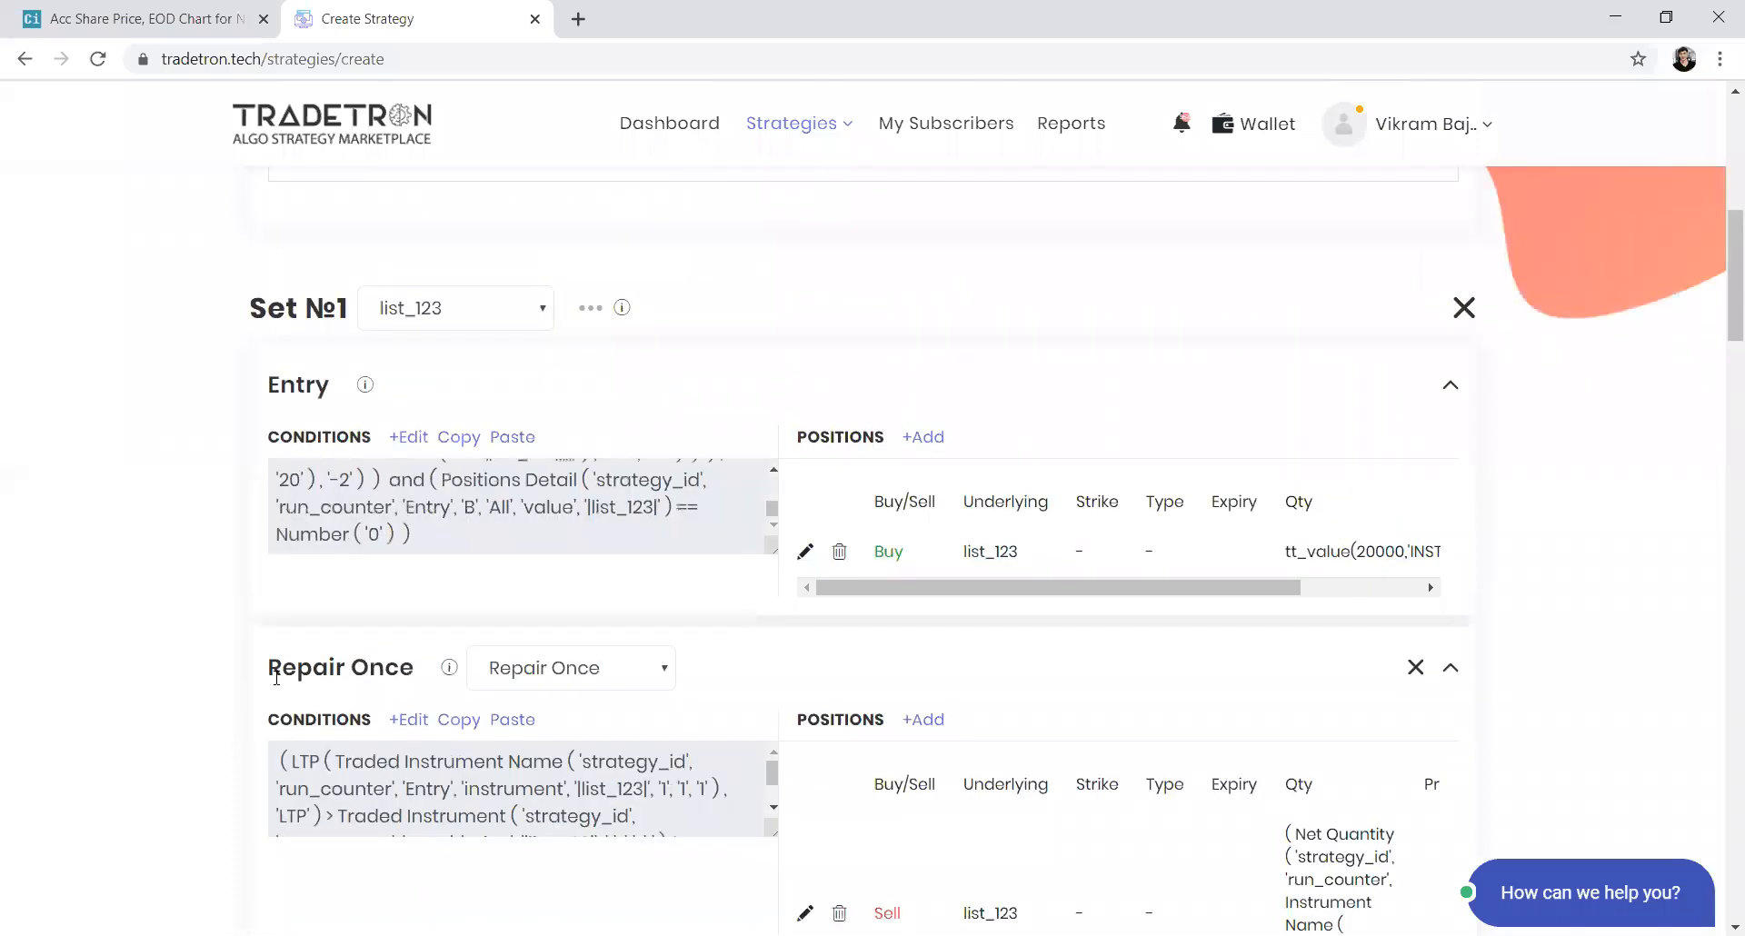
pyautogui.scroll(-5, 273, 682)
pyautogui.scroll(-16, 244, 768)
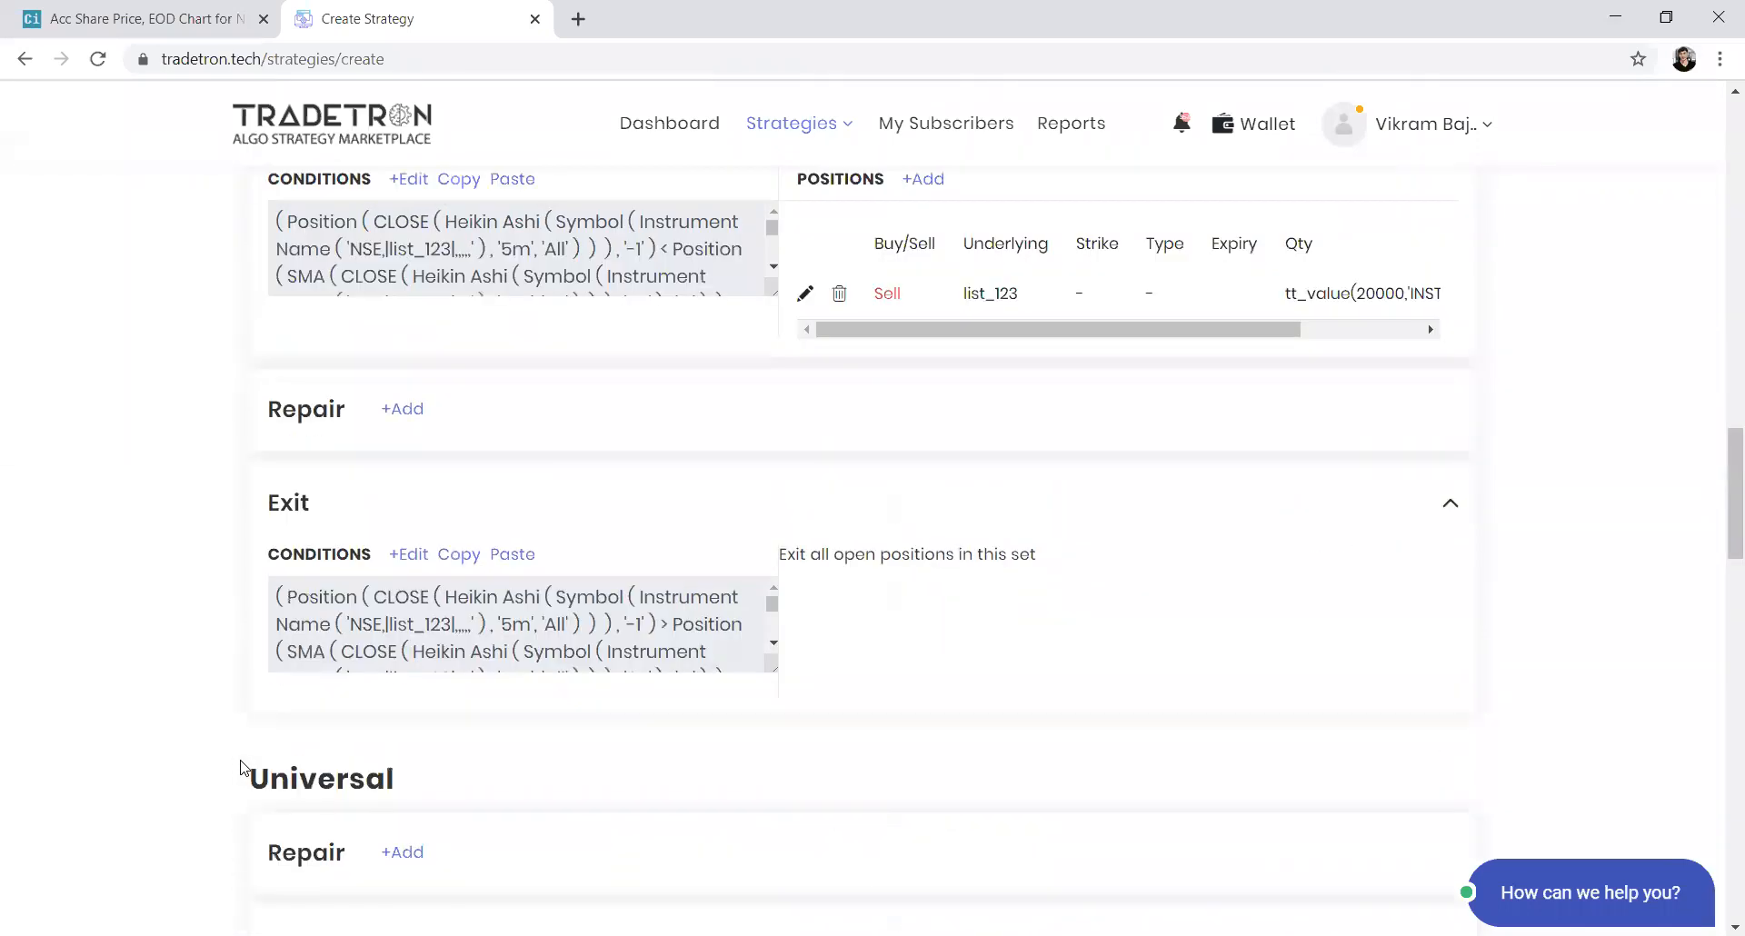
pyautogui.scroll(-7, 243, 767)
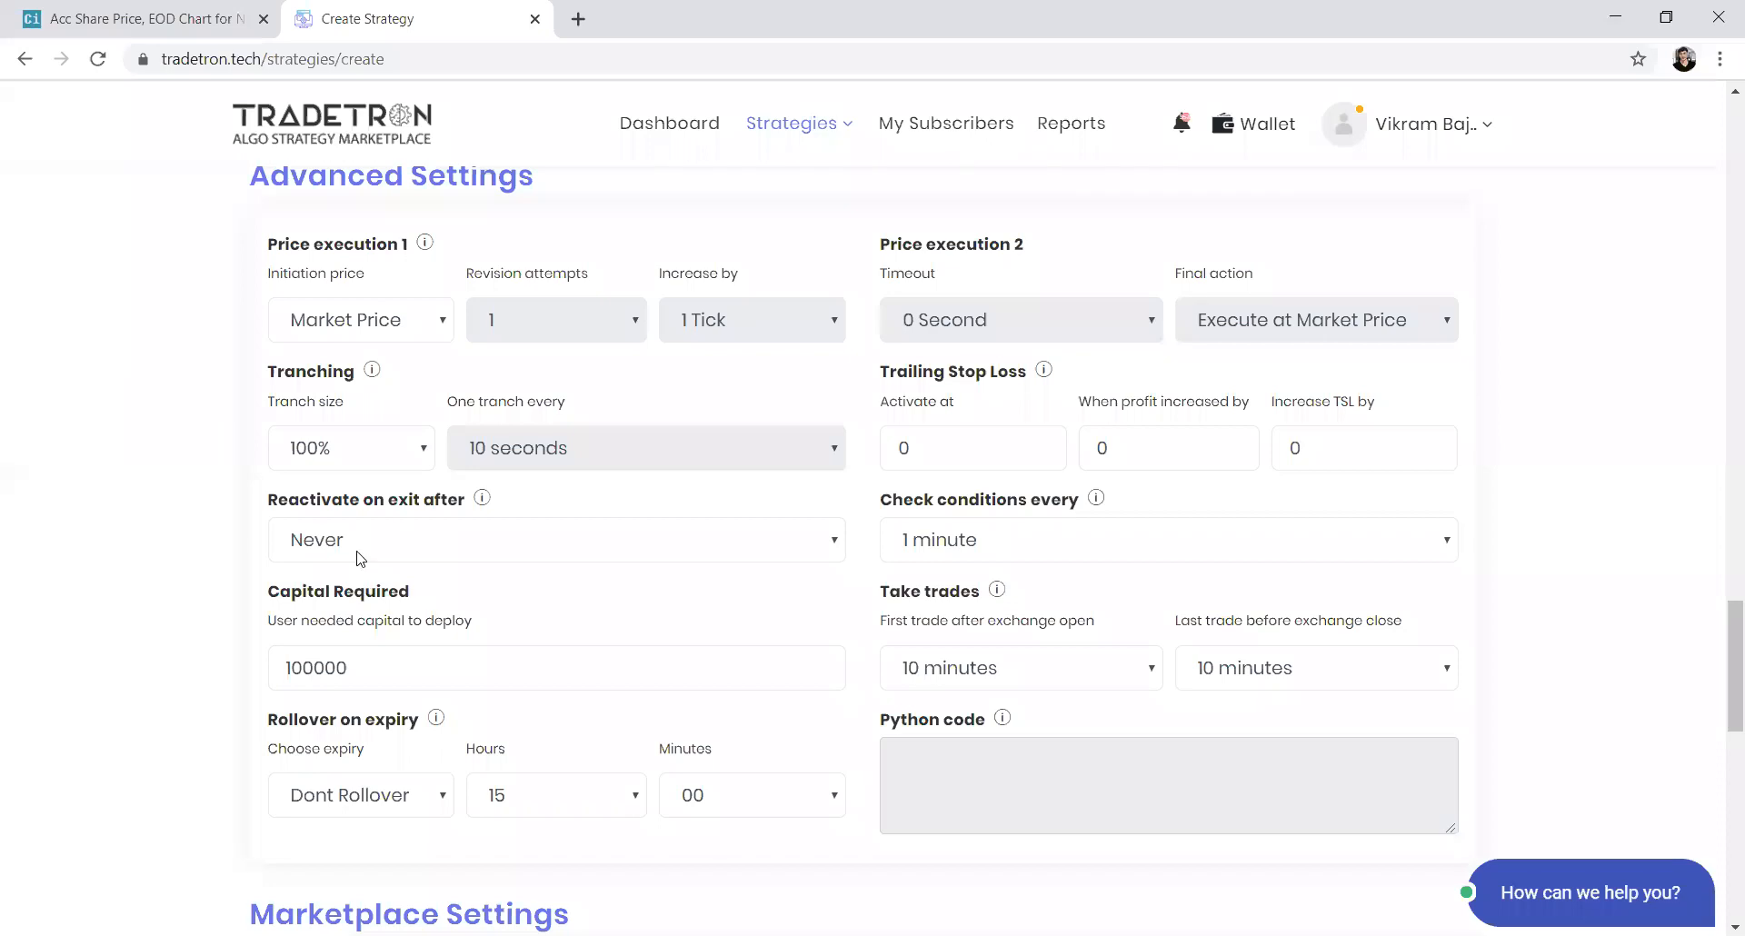
# Set Price execution 1 initiation price to LTP and Price execution 2 timeout to 5 Seconds
pyautogui.click(431, 318)
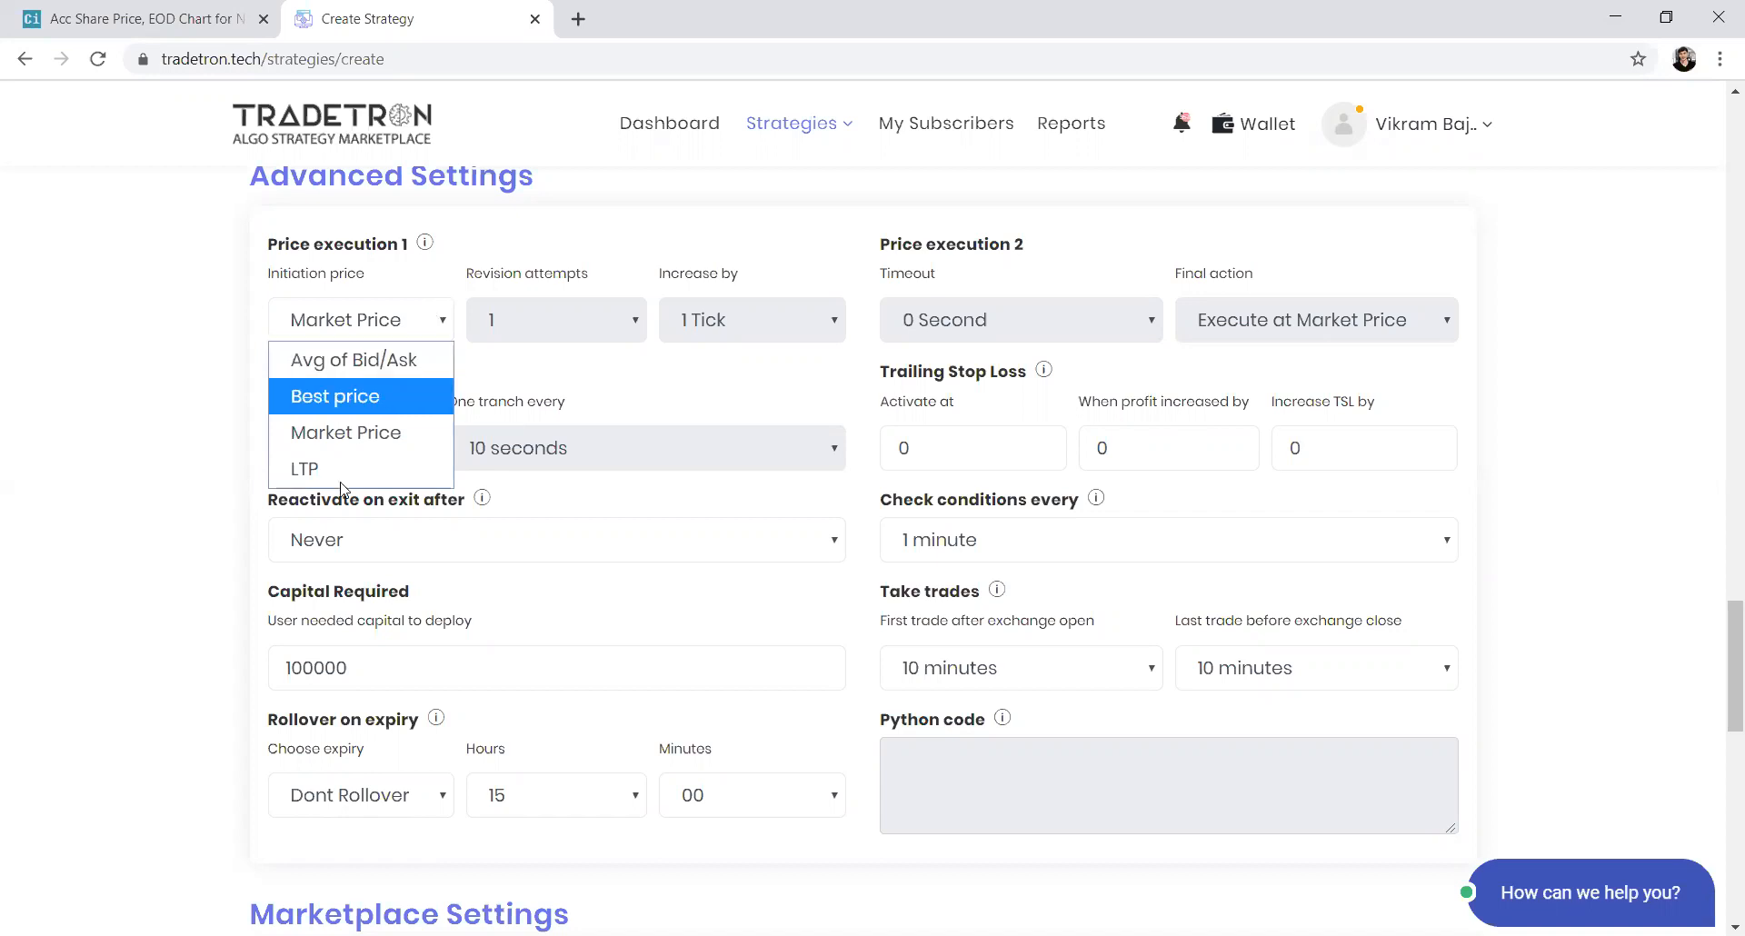
pyautogui.click(363, 433)
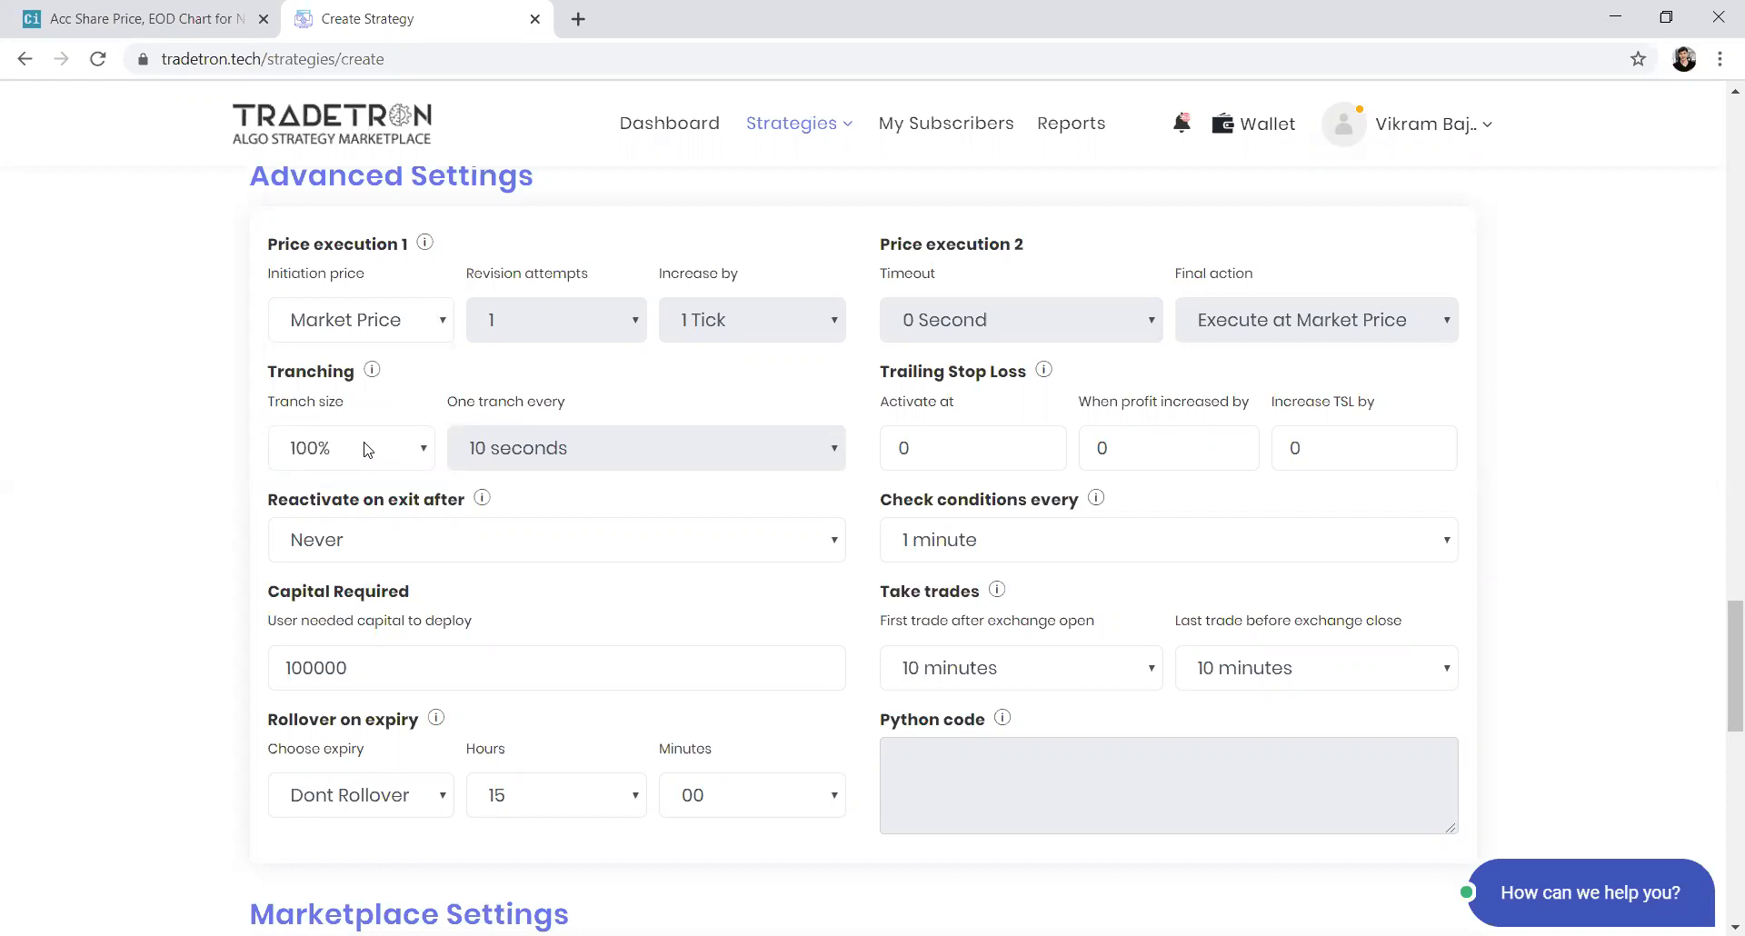
pyautogui.click(379, 342)
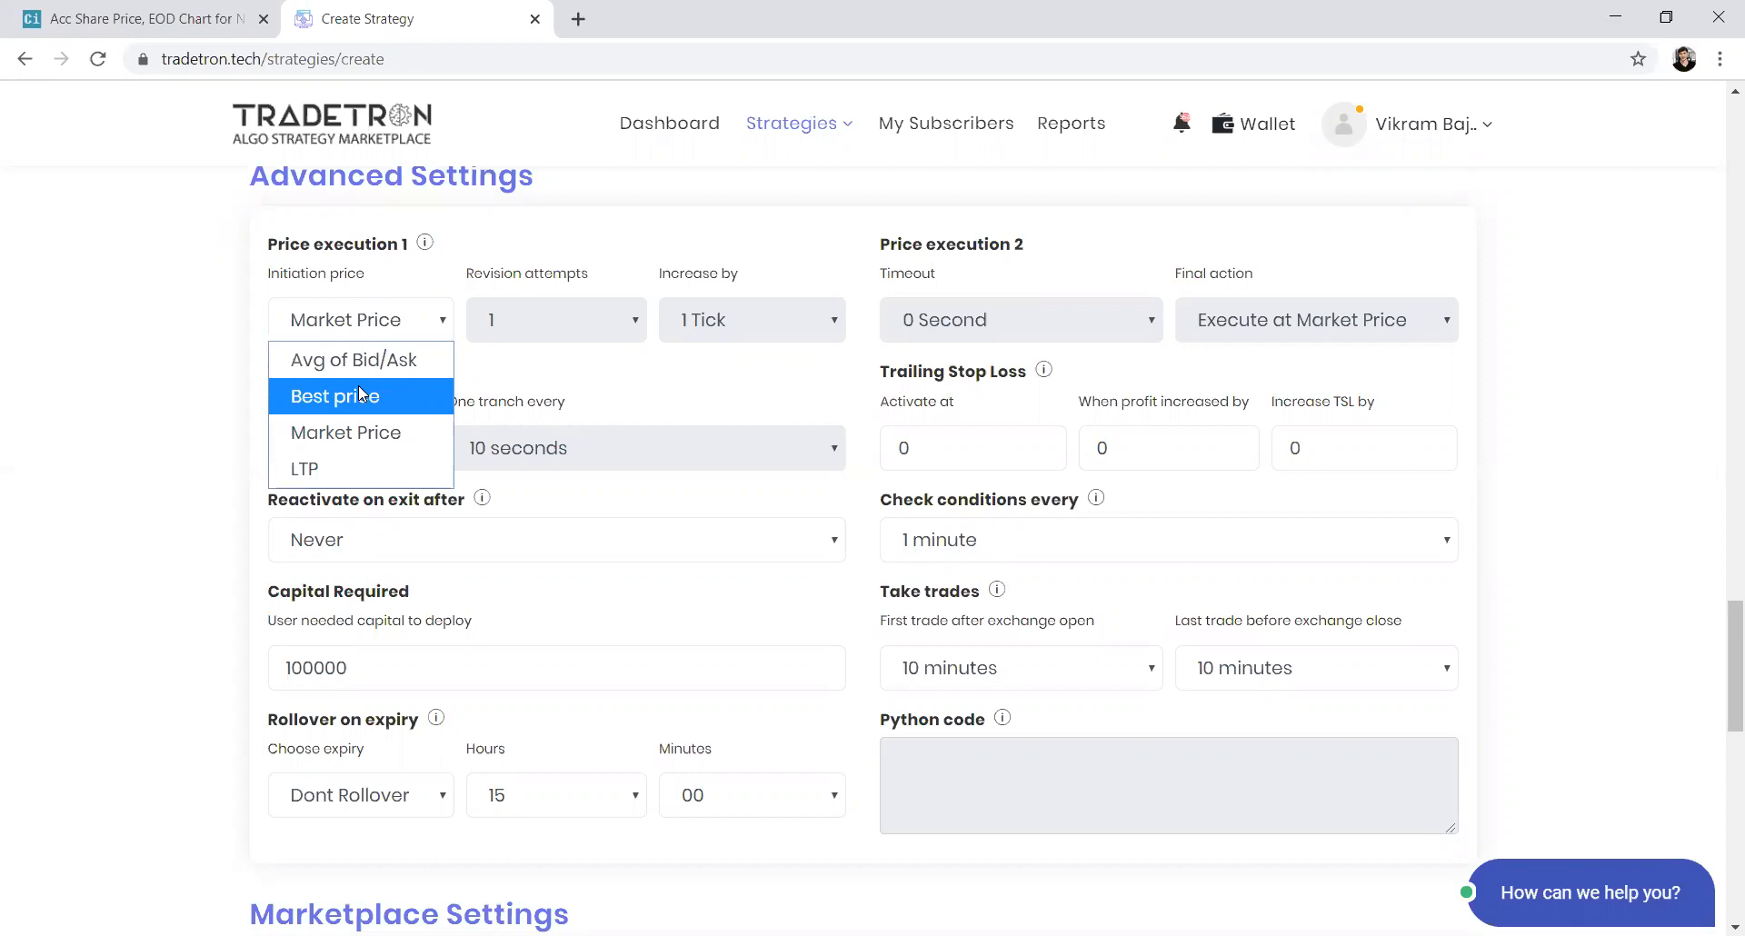
pyautogui.click(347, 465)
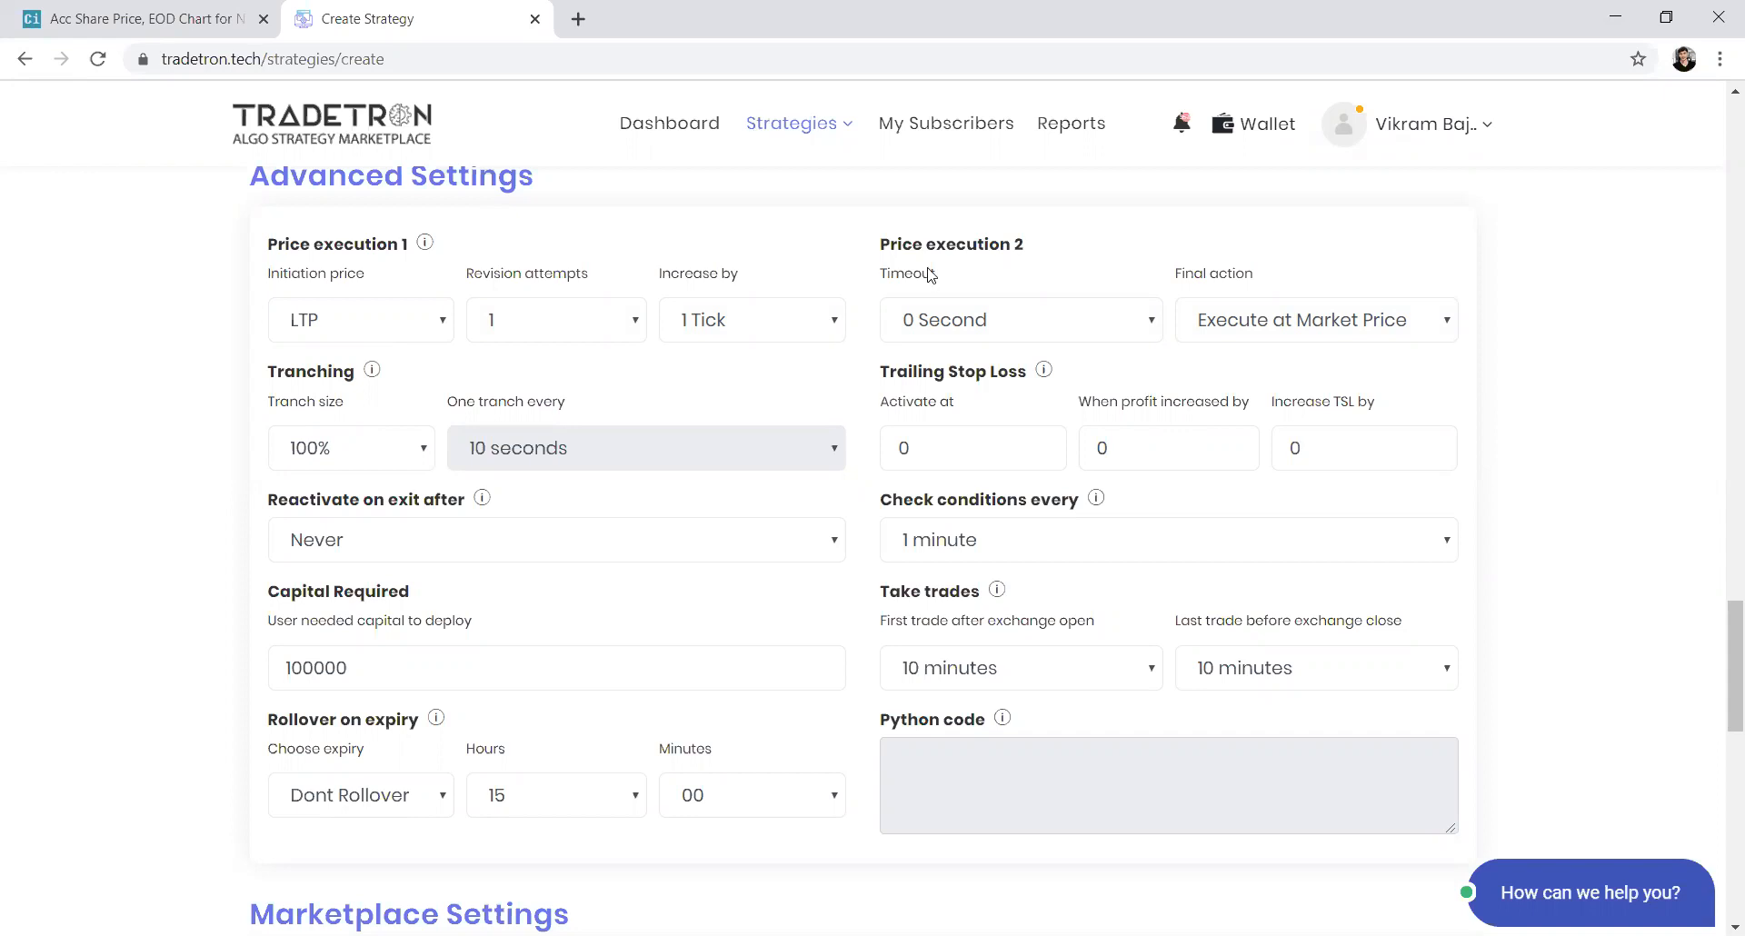
pyautogui.click(936, 318)
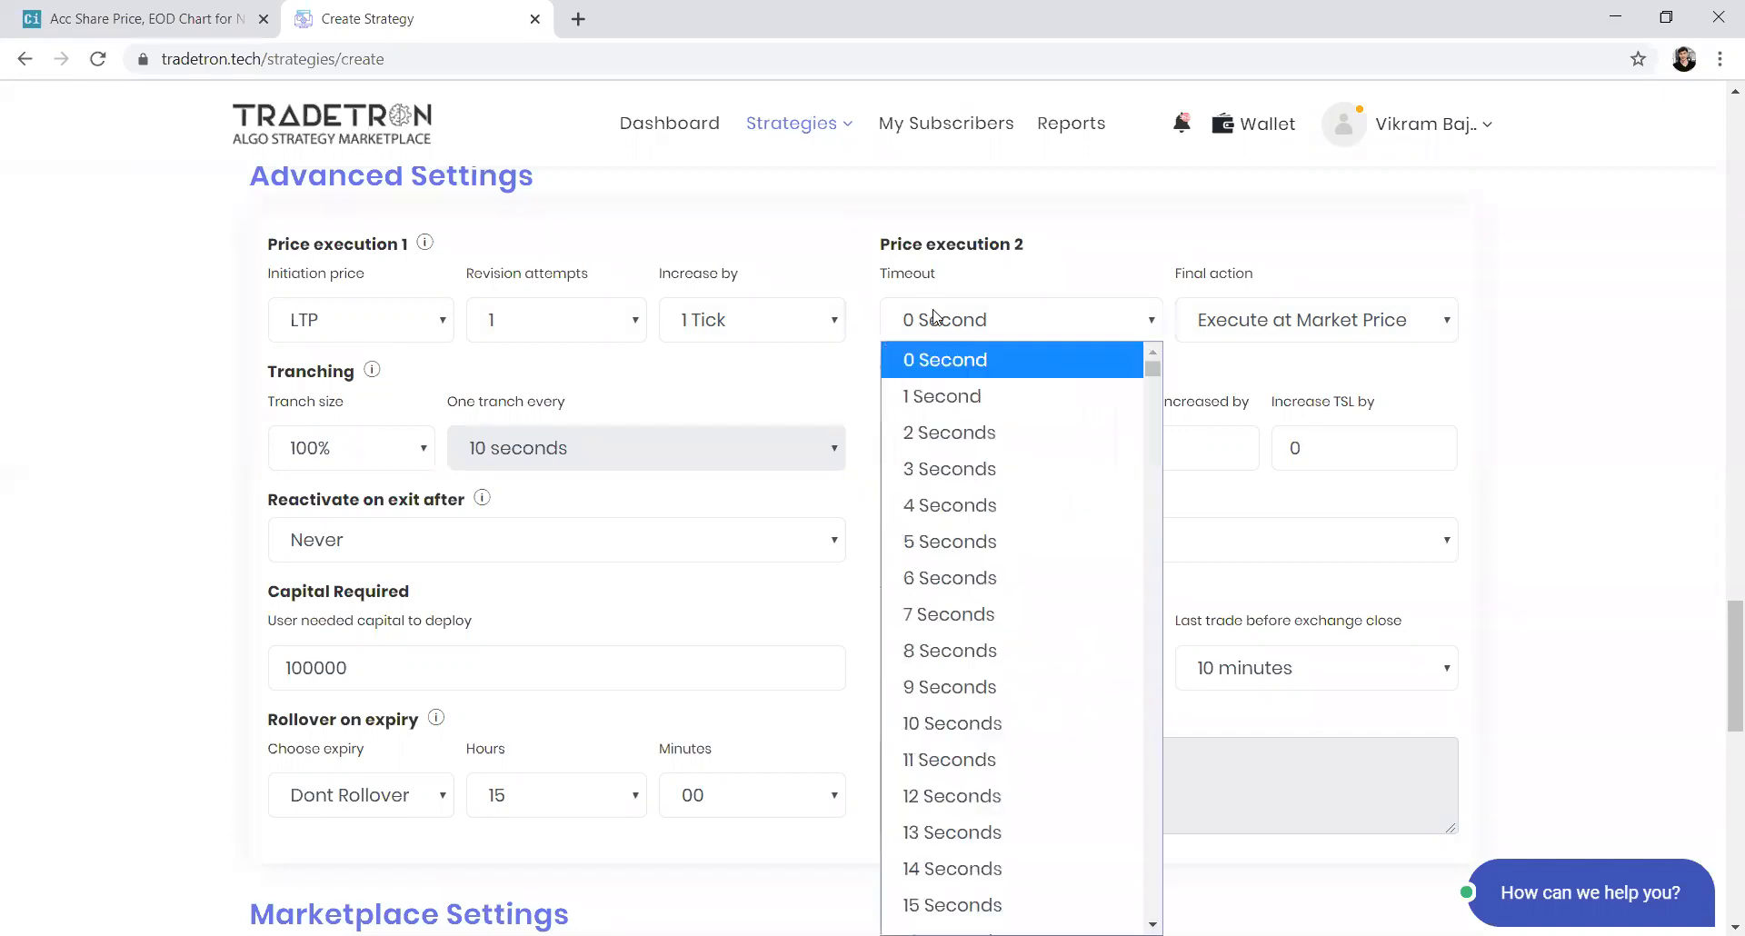
pyautogui.click(952, 538)
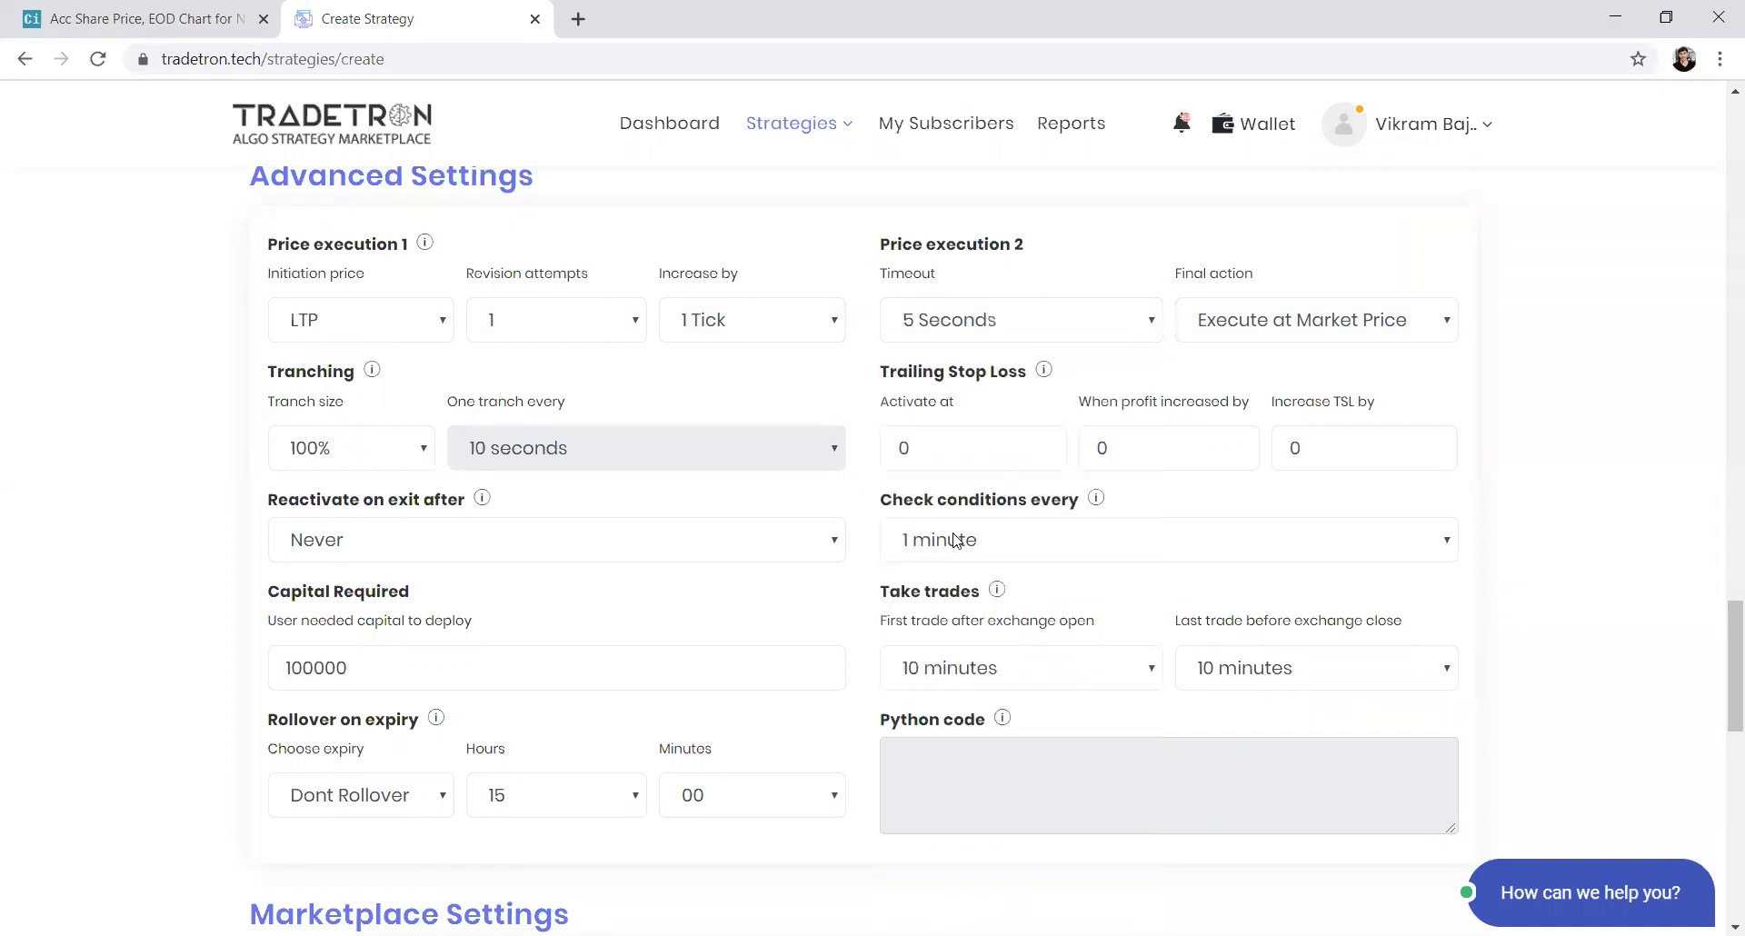
pyautogui.click(975, 331)
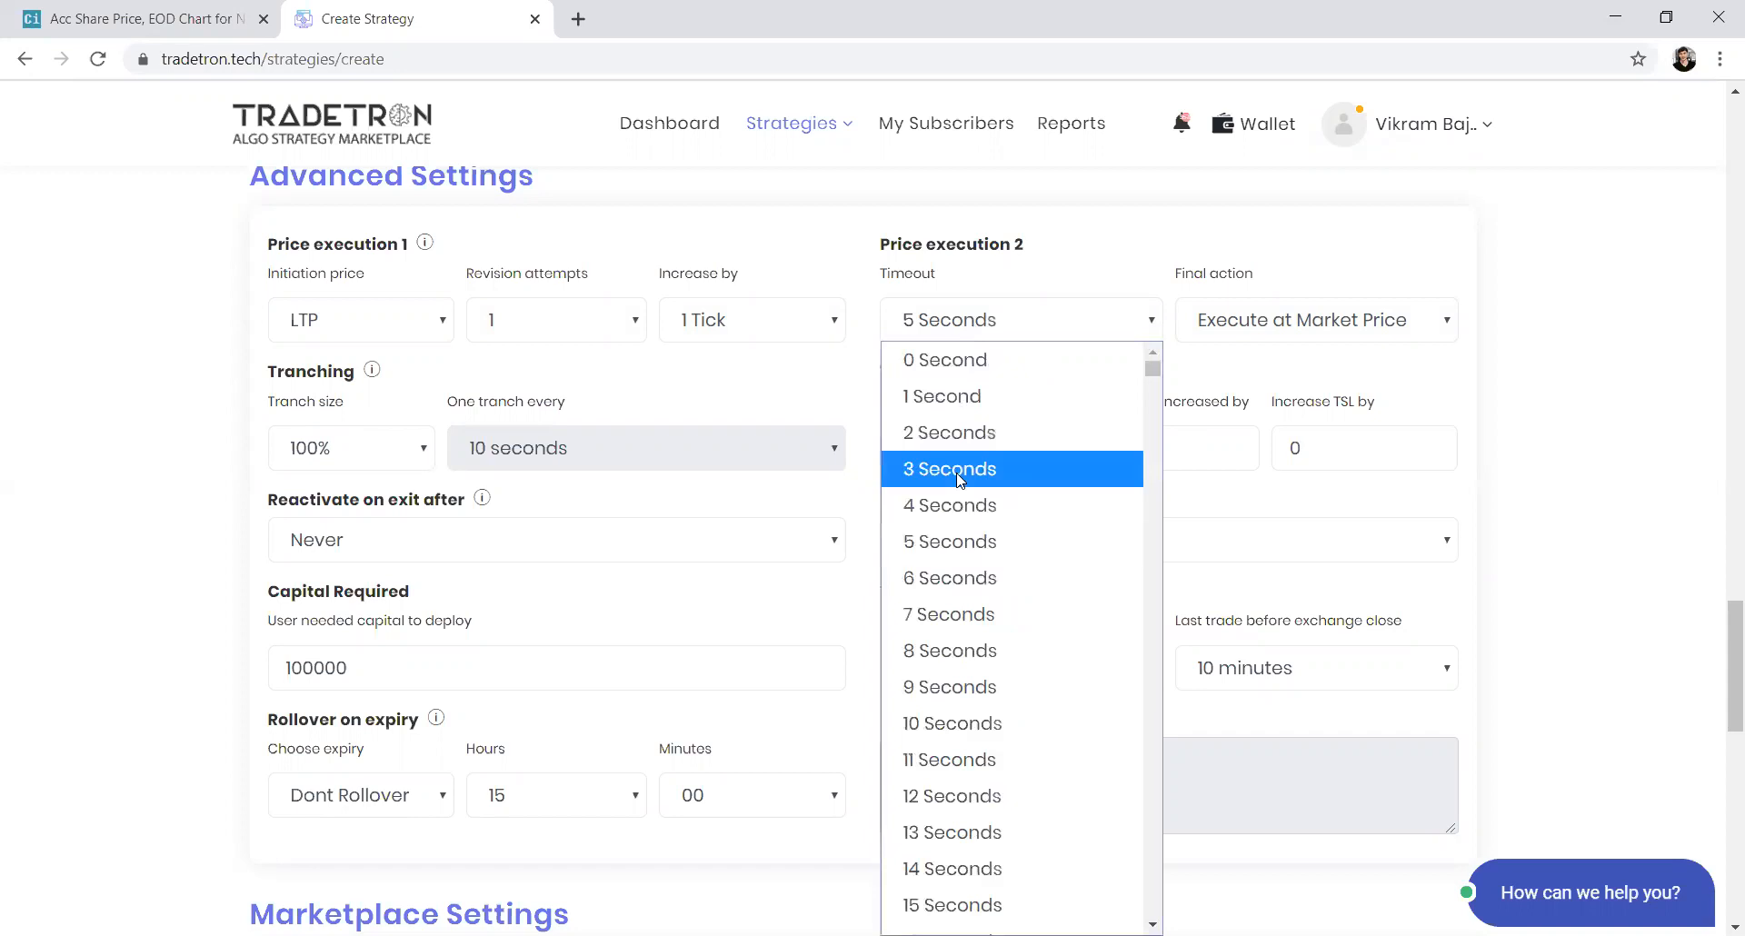
pyautogui.click(956, 578)
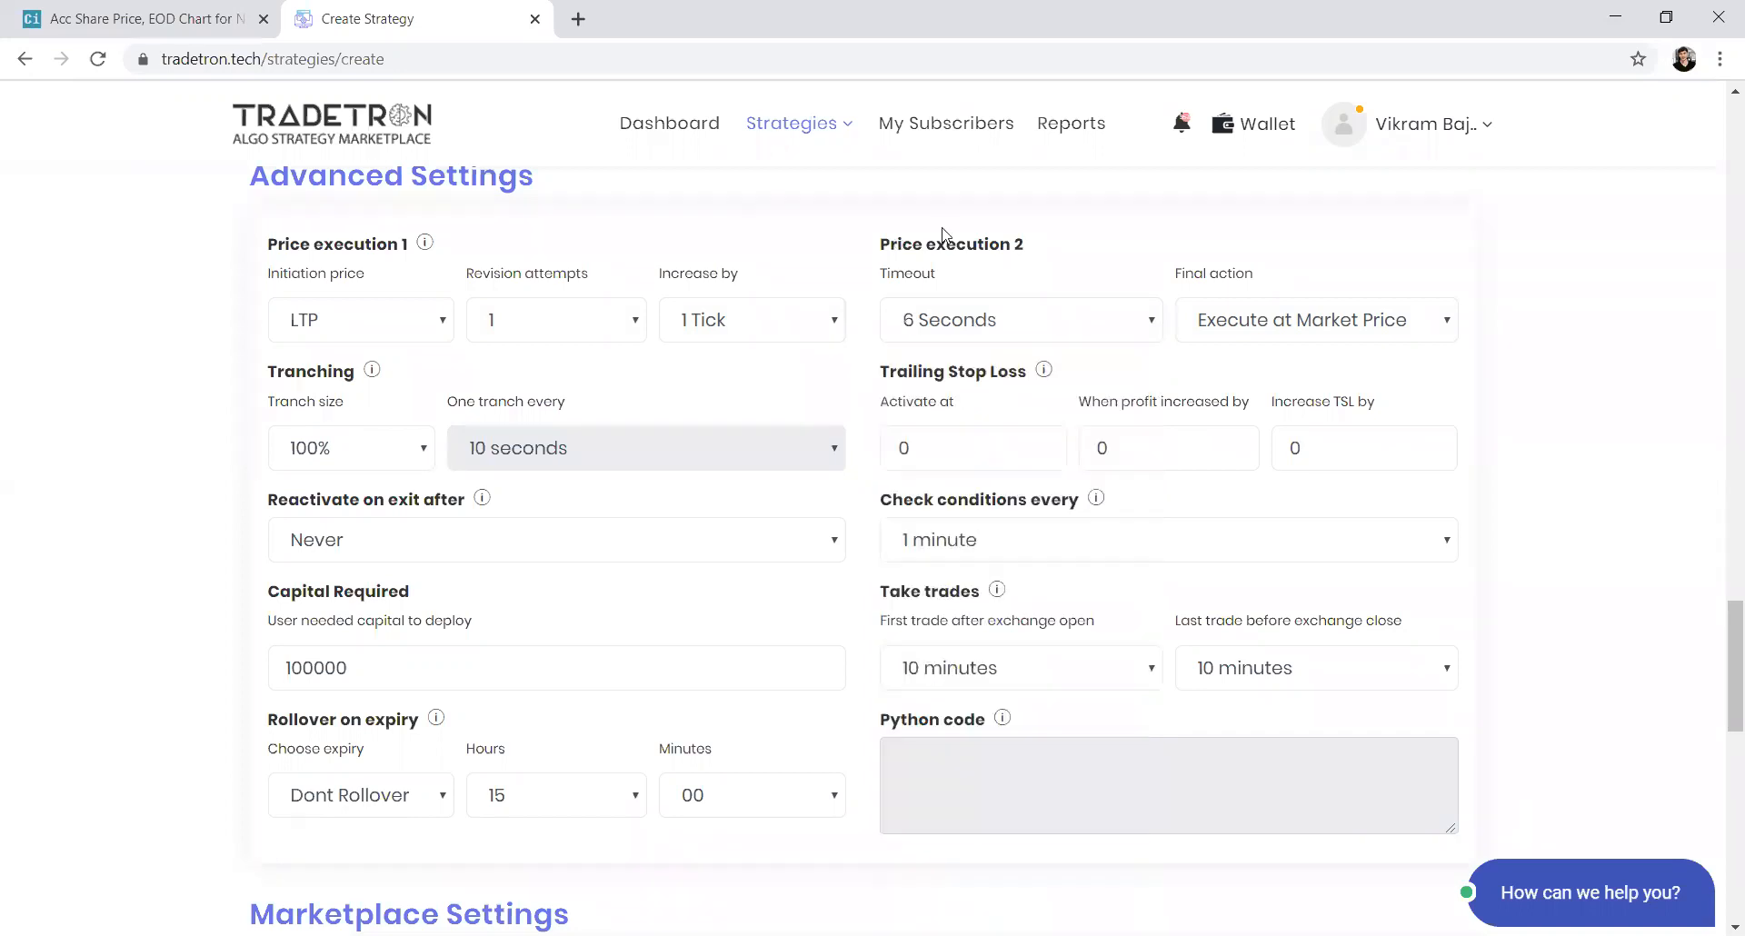
pyautogui.click(935, 311)
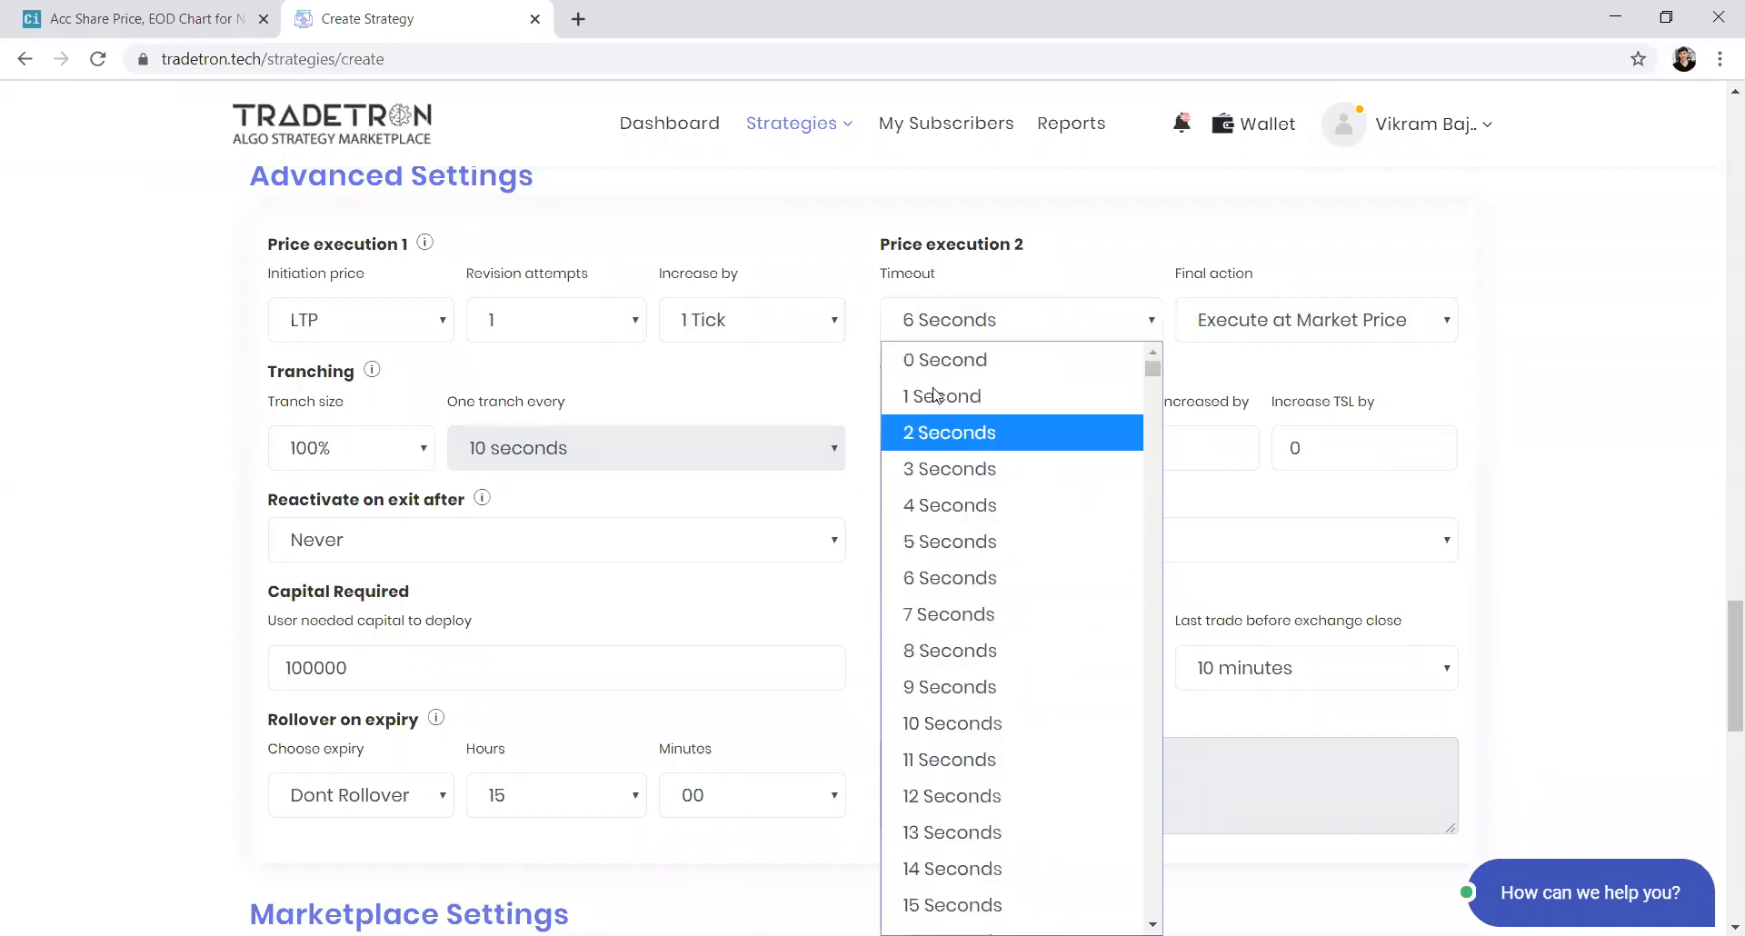
pyautogui.click(919, 541)
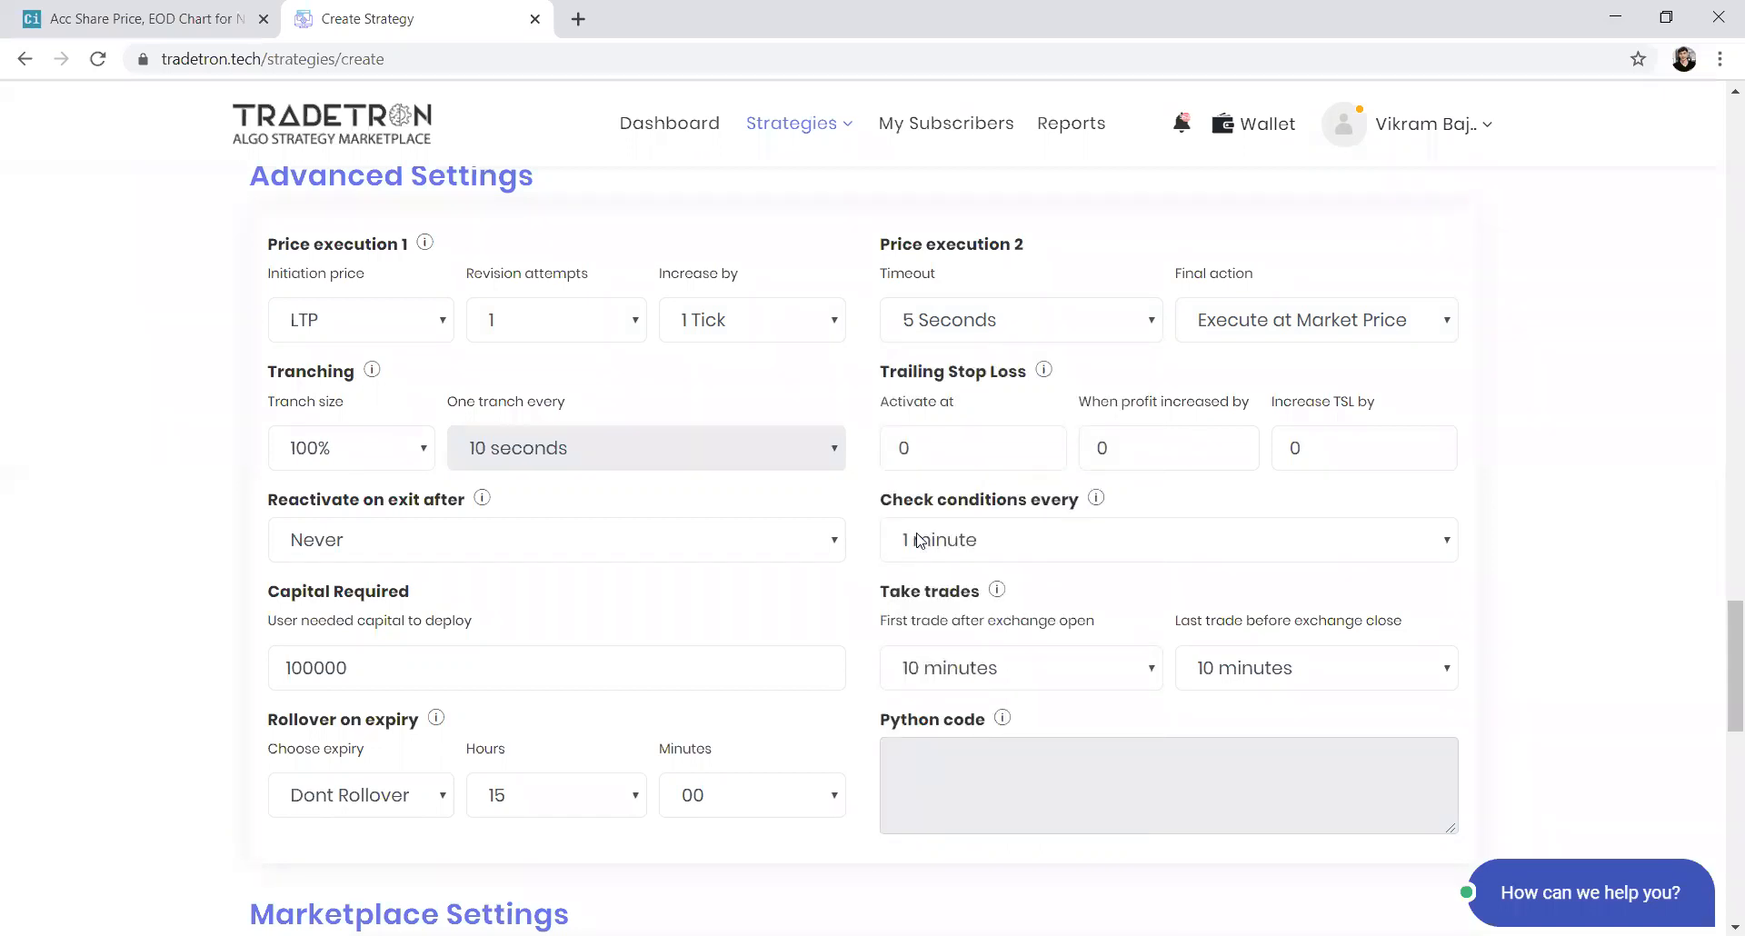
# Set the price increase to 4 Ticks and the revision attempts to 5
pyautogui.click(729, 313)
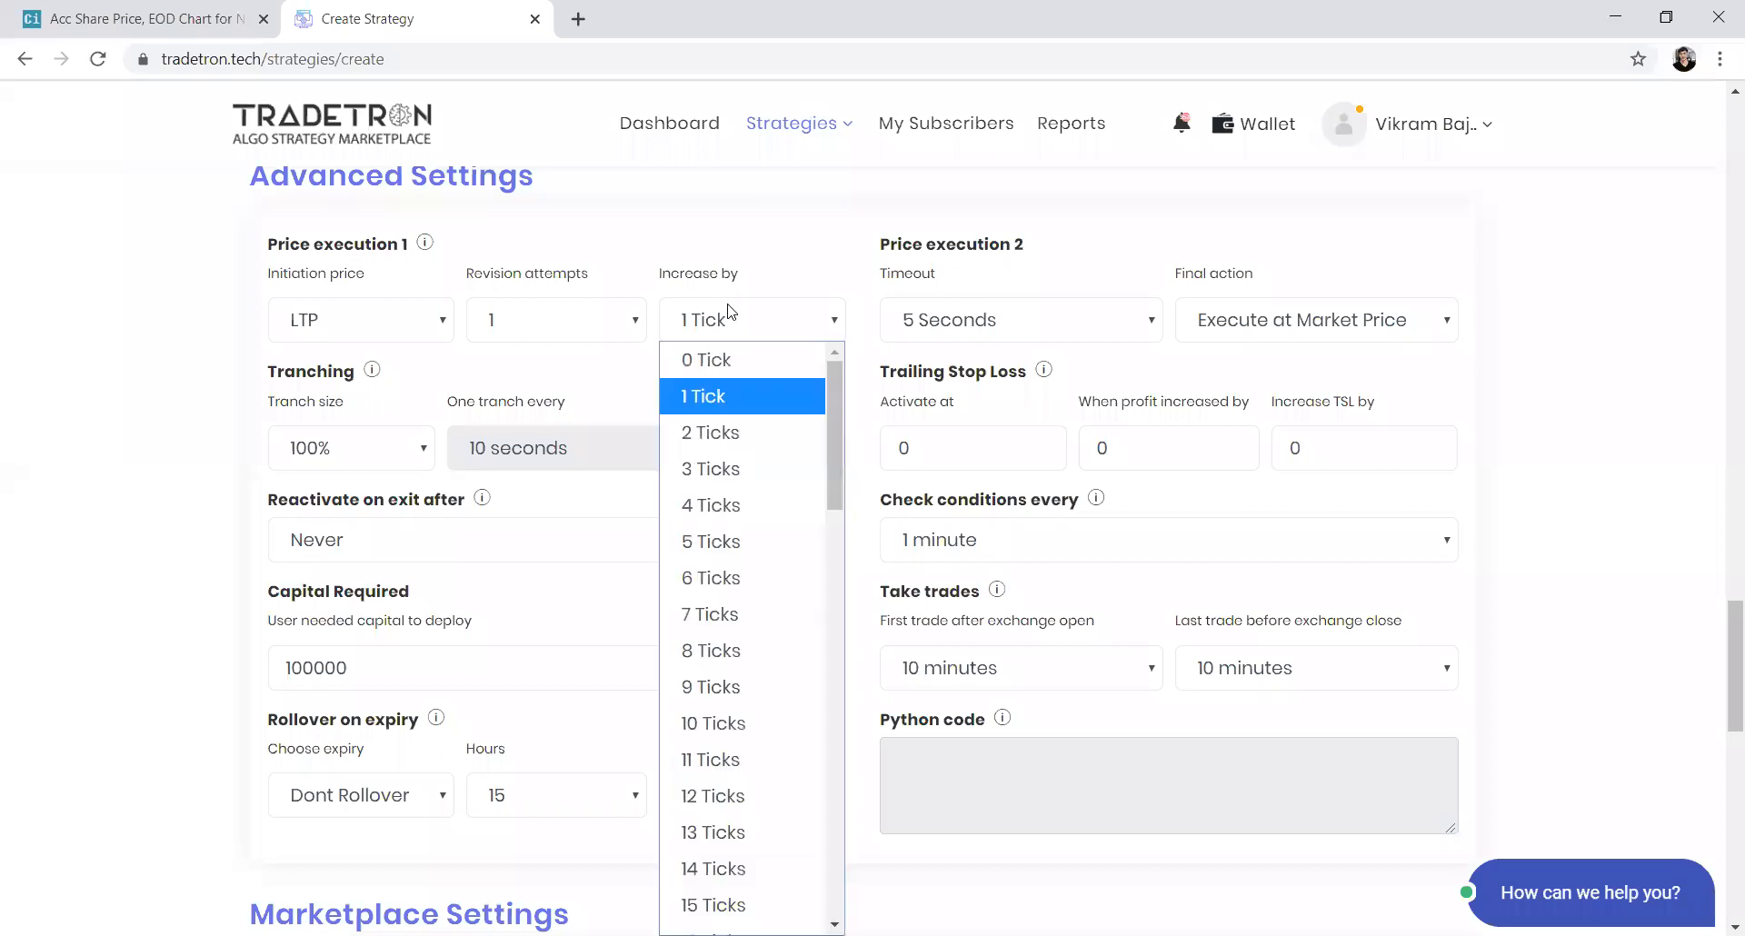
pyautogui.click(717, 504)
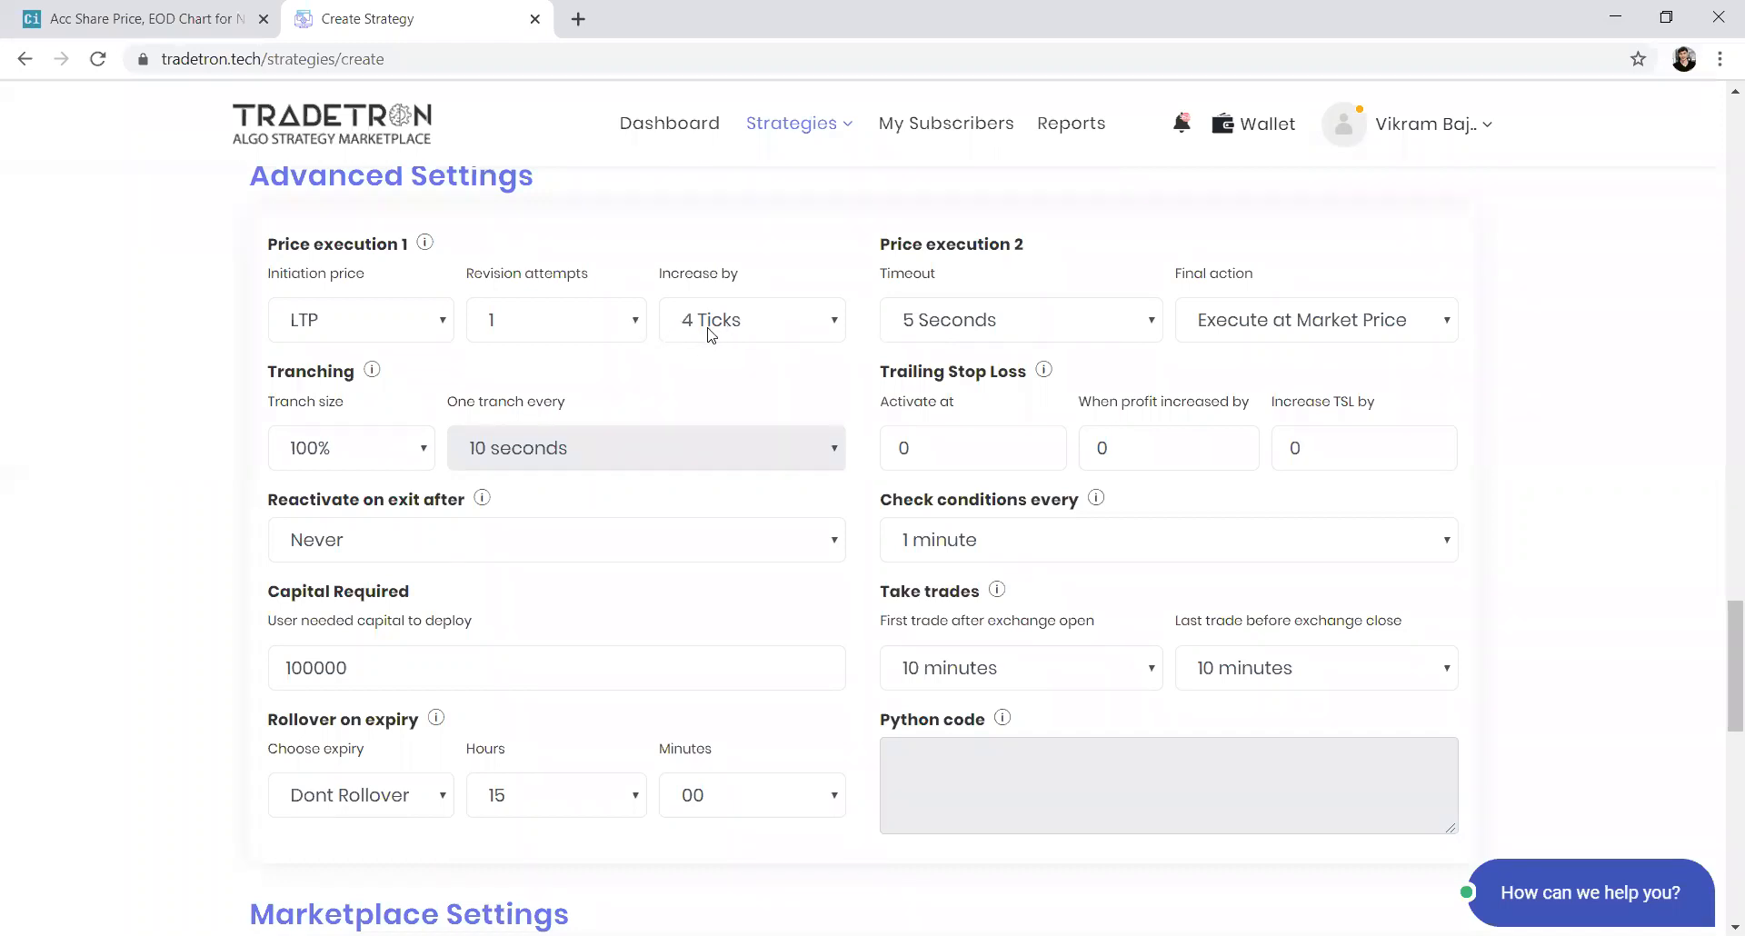
pyautogui.click(578, 334)
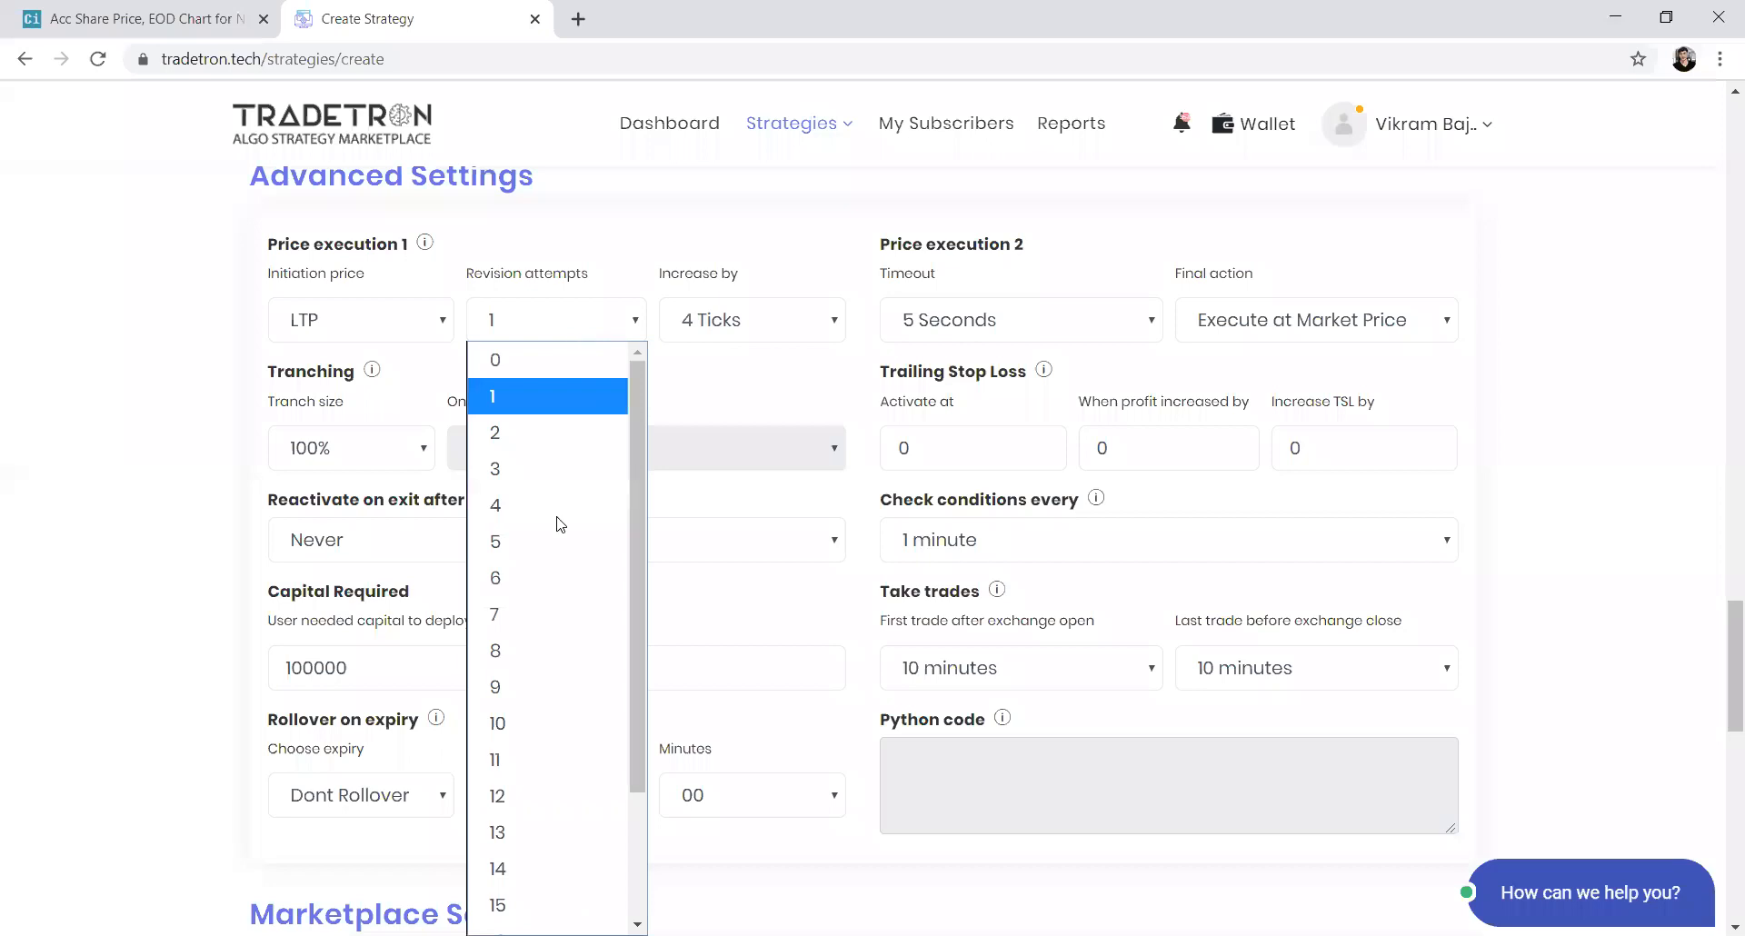
pyautogui.click(558, 539)
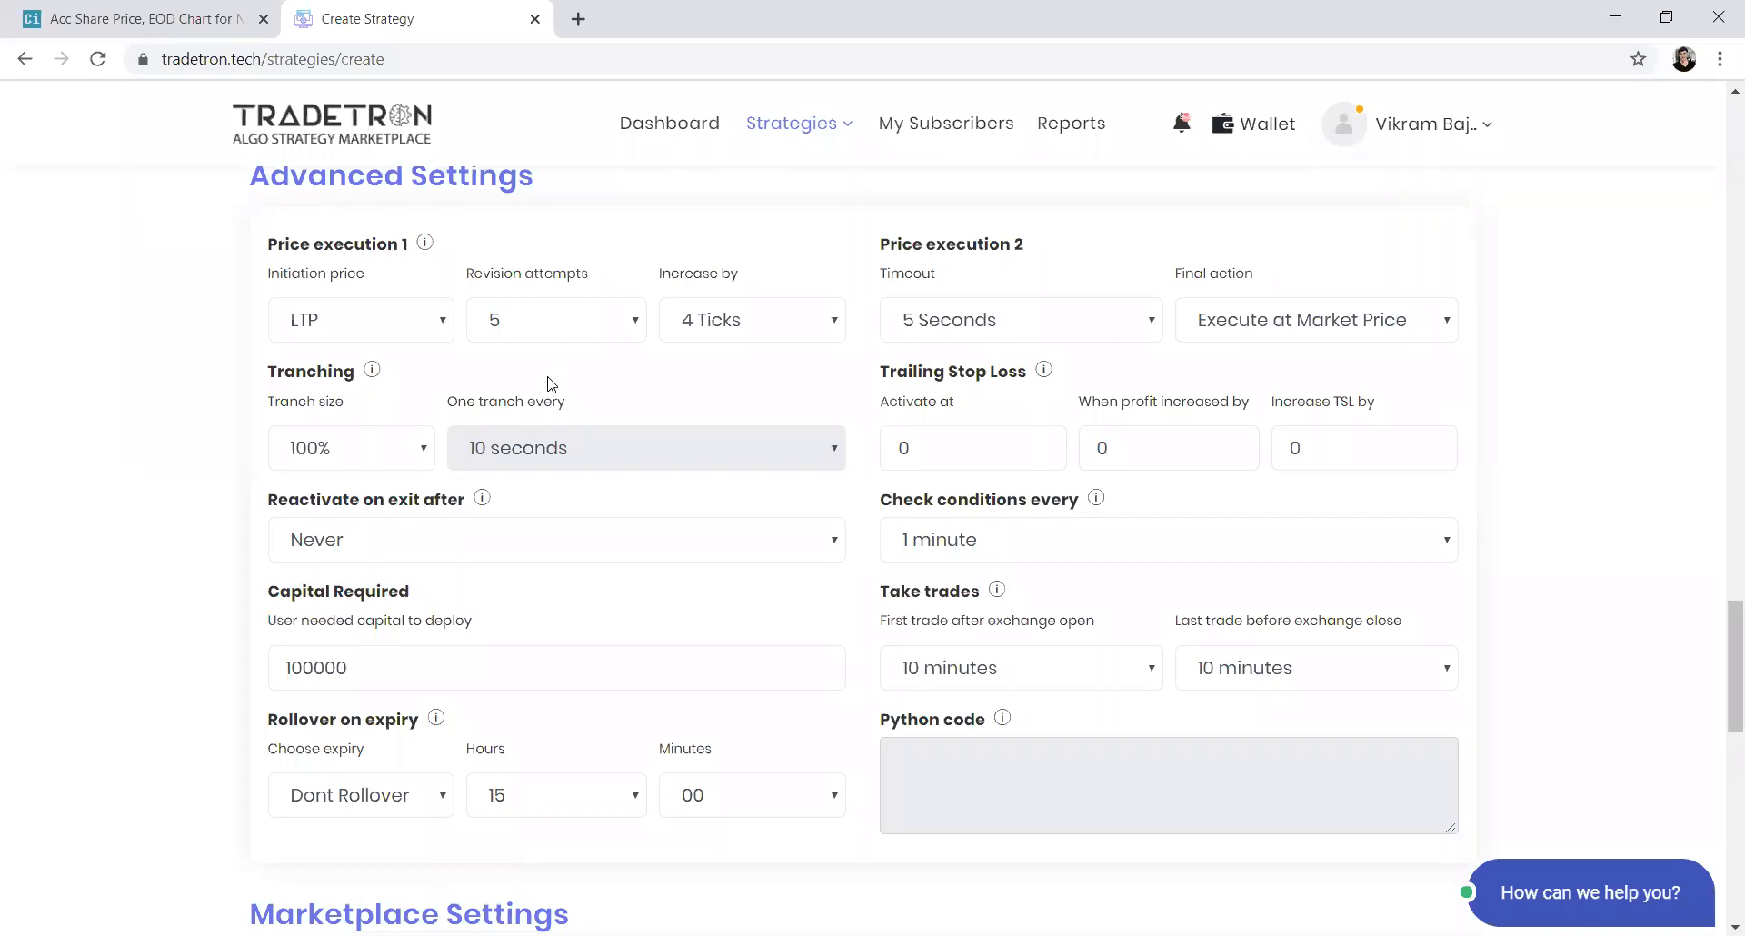
pyautogui.click(1223, 329)
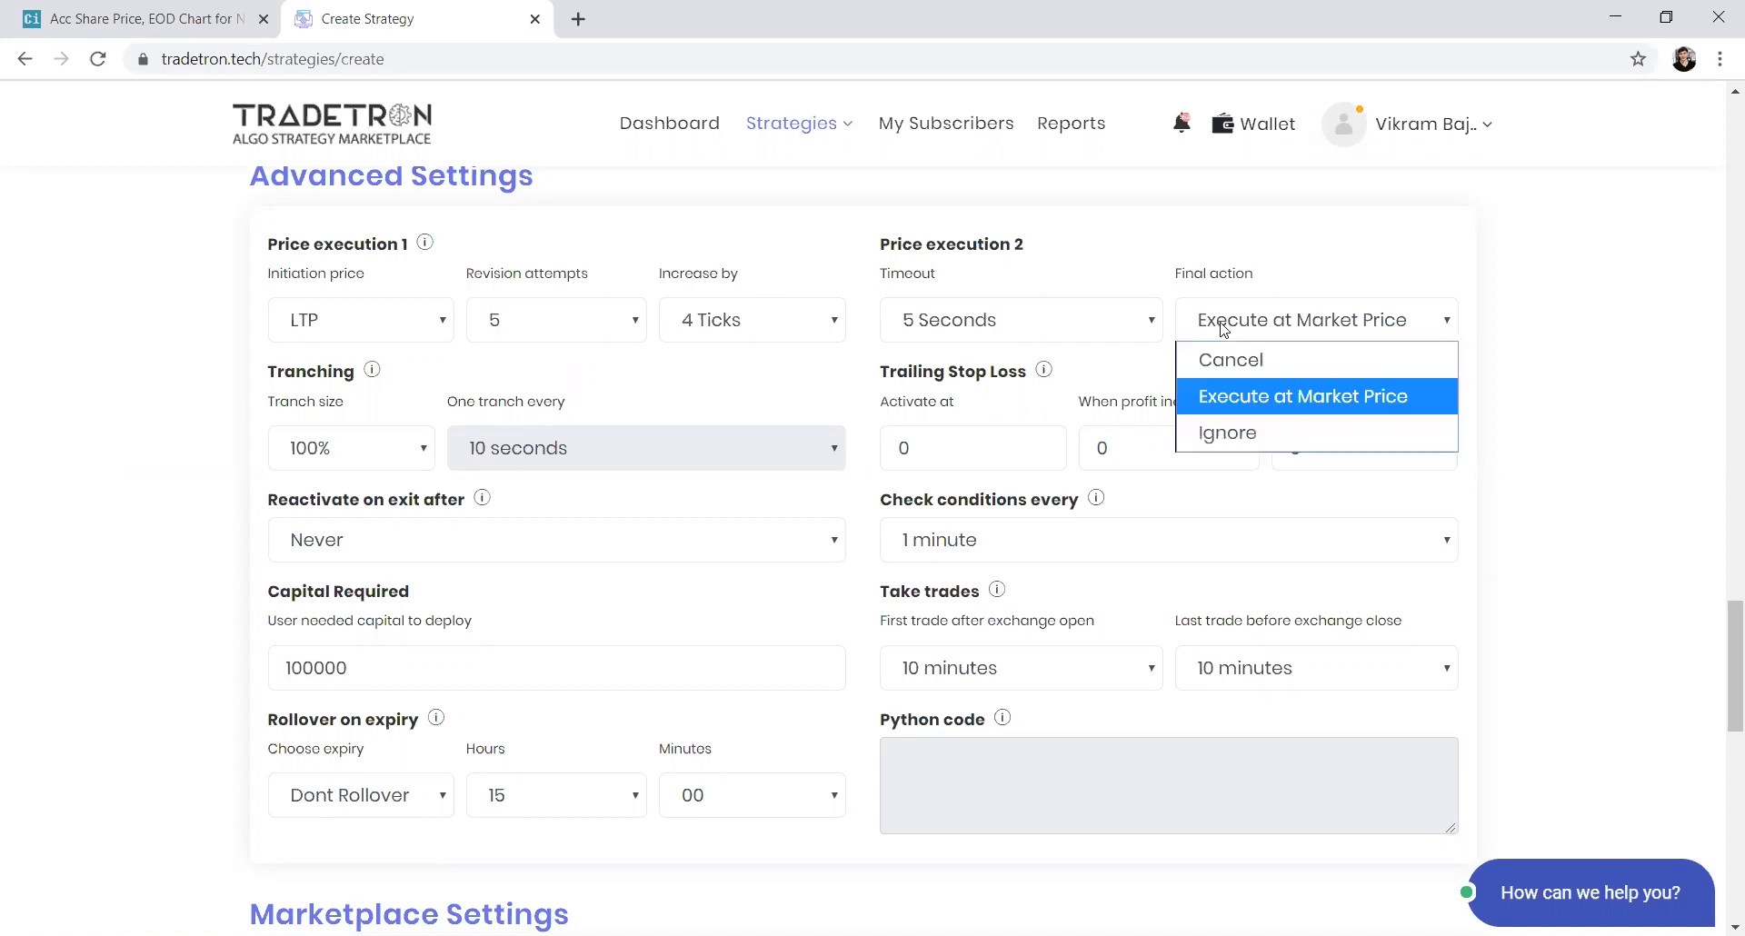
pyautogui.click(1243, 374)
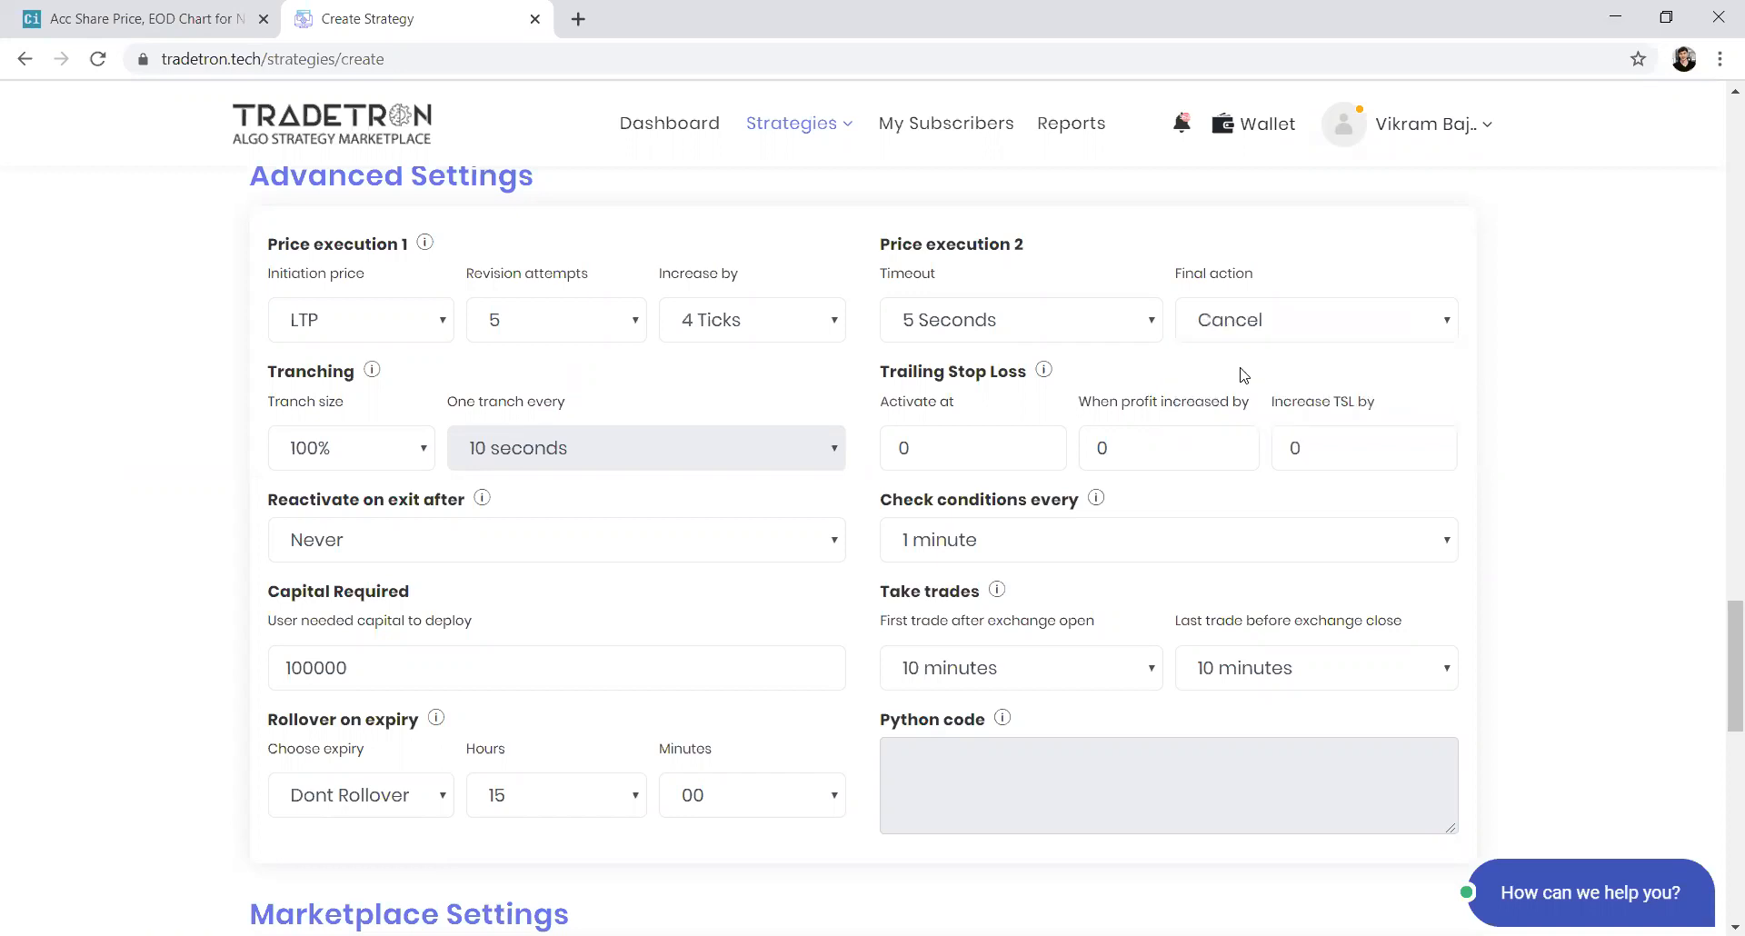
pyautogui.click(1243, 329)
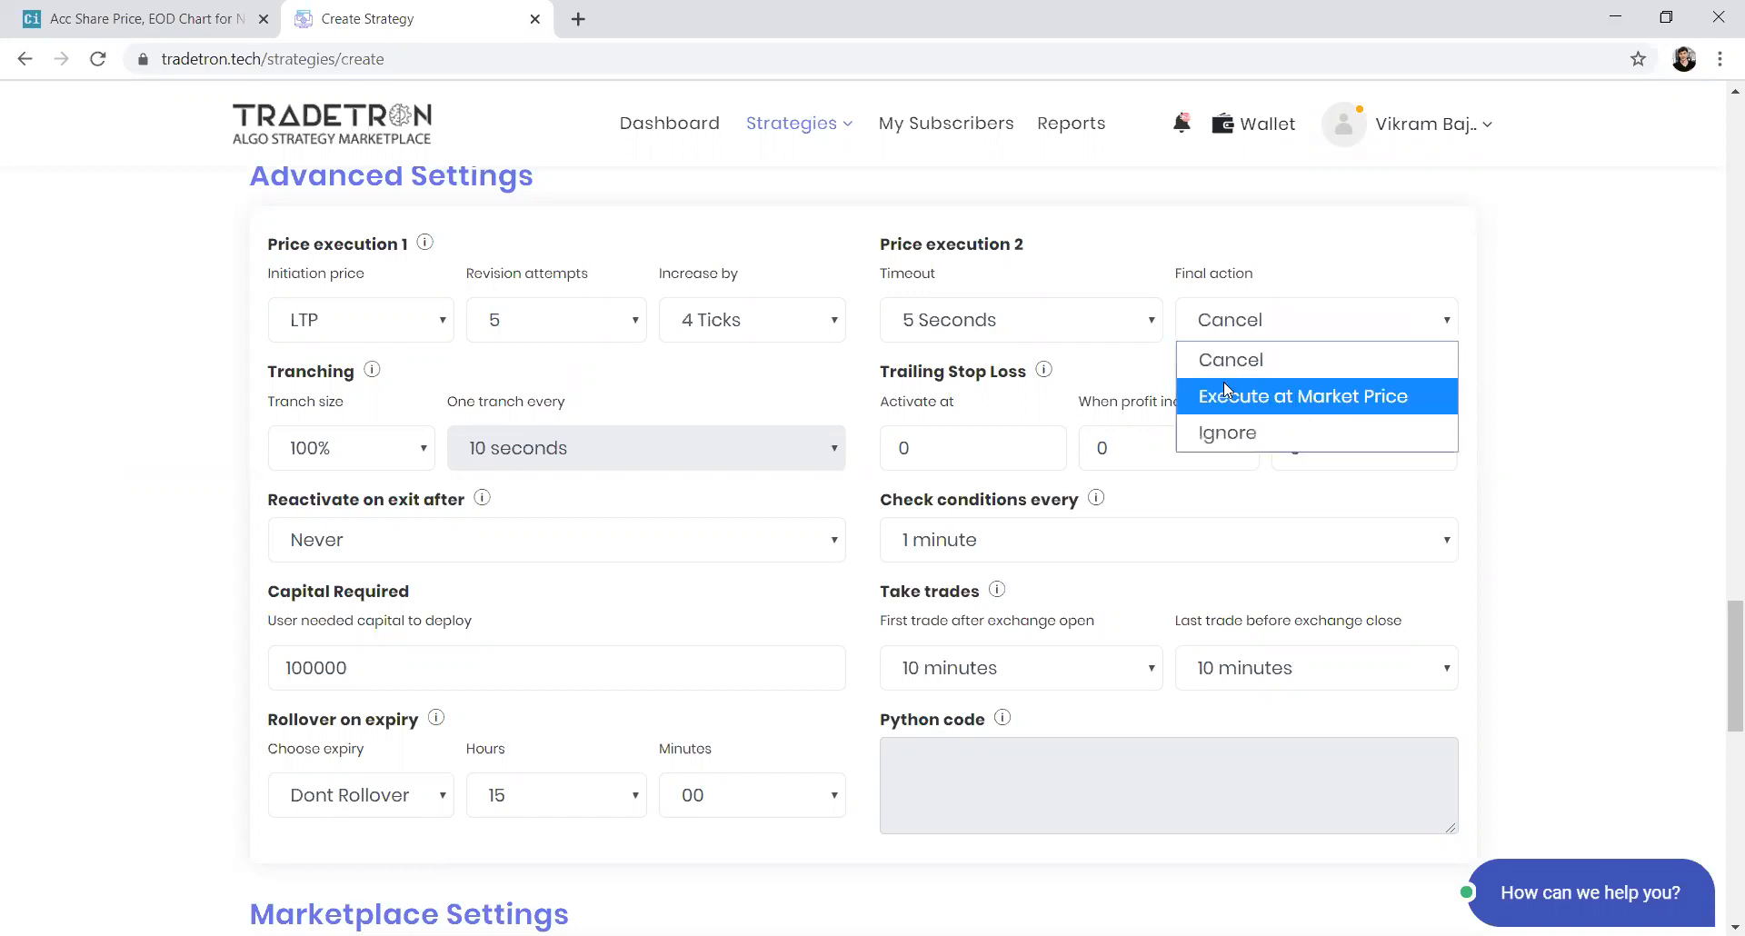
pyautogui.click(1226, 393)
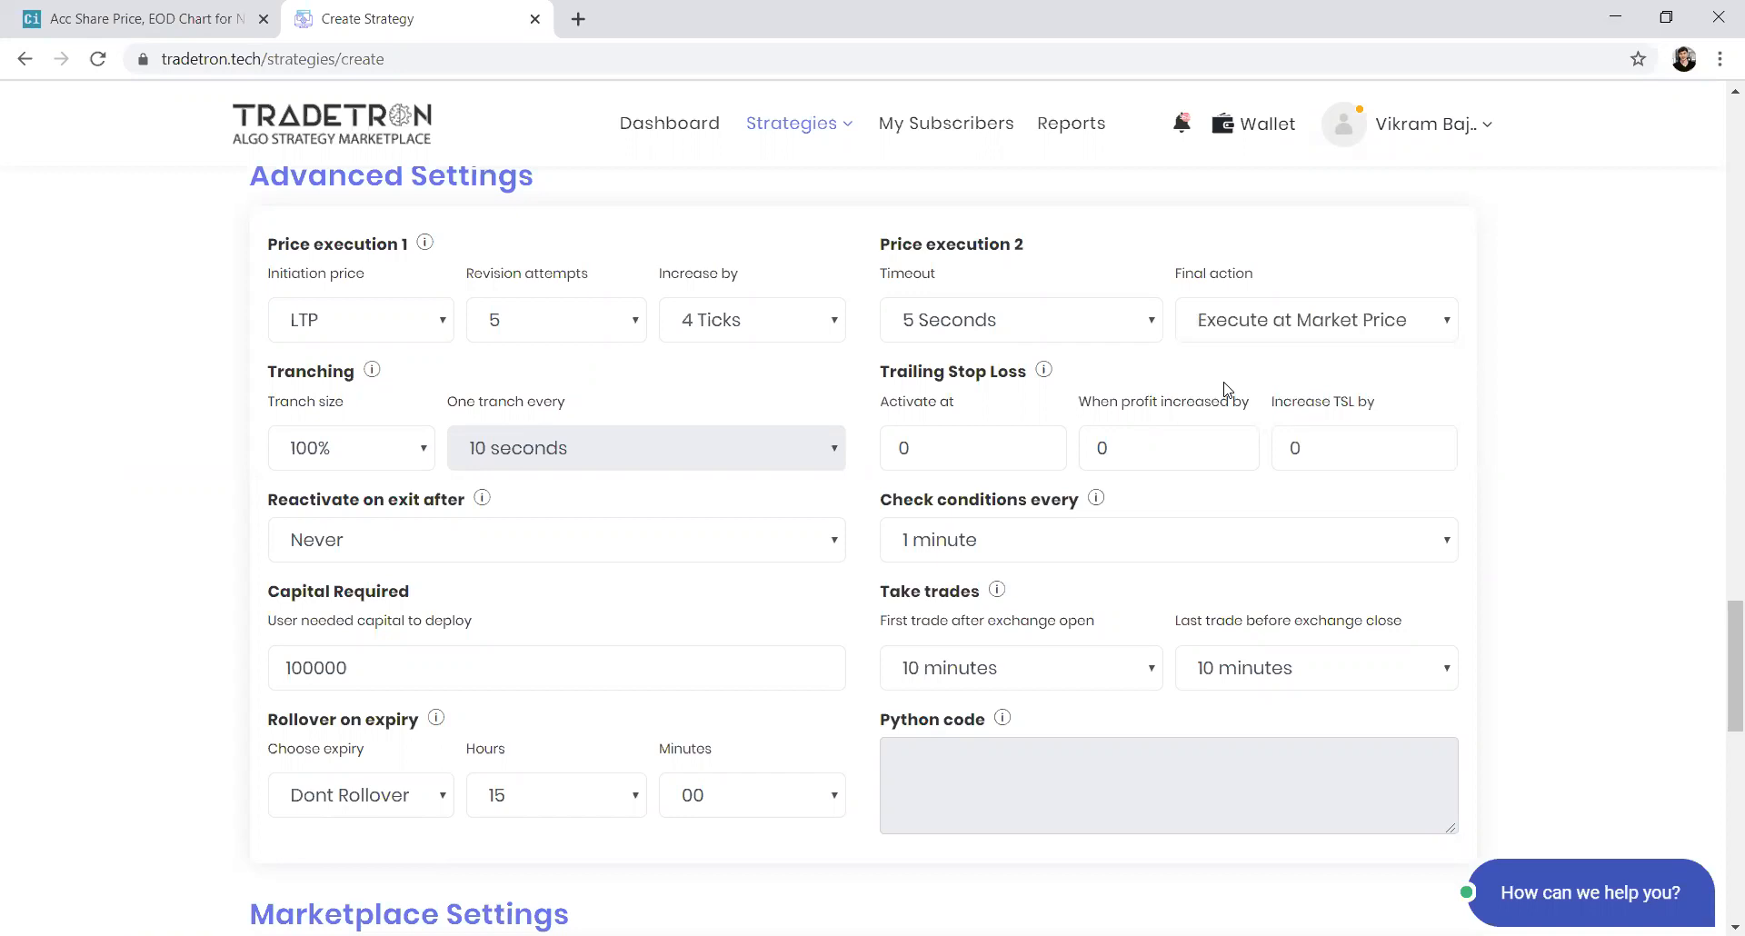
# Set the tranche size to 20% with one tranche every 1 minute
pyautogui.click(381, 467)
pyautogui.click(338, 591)
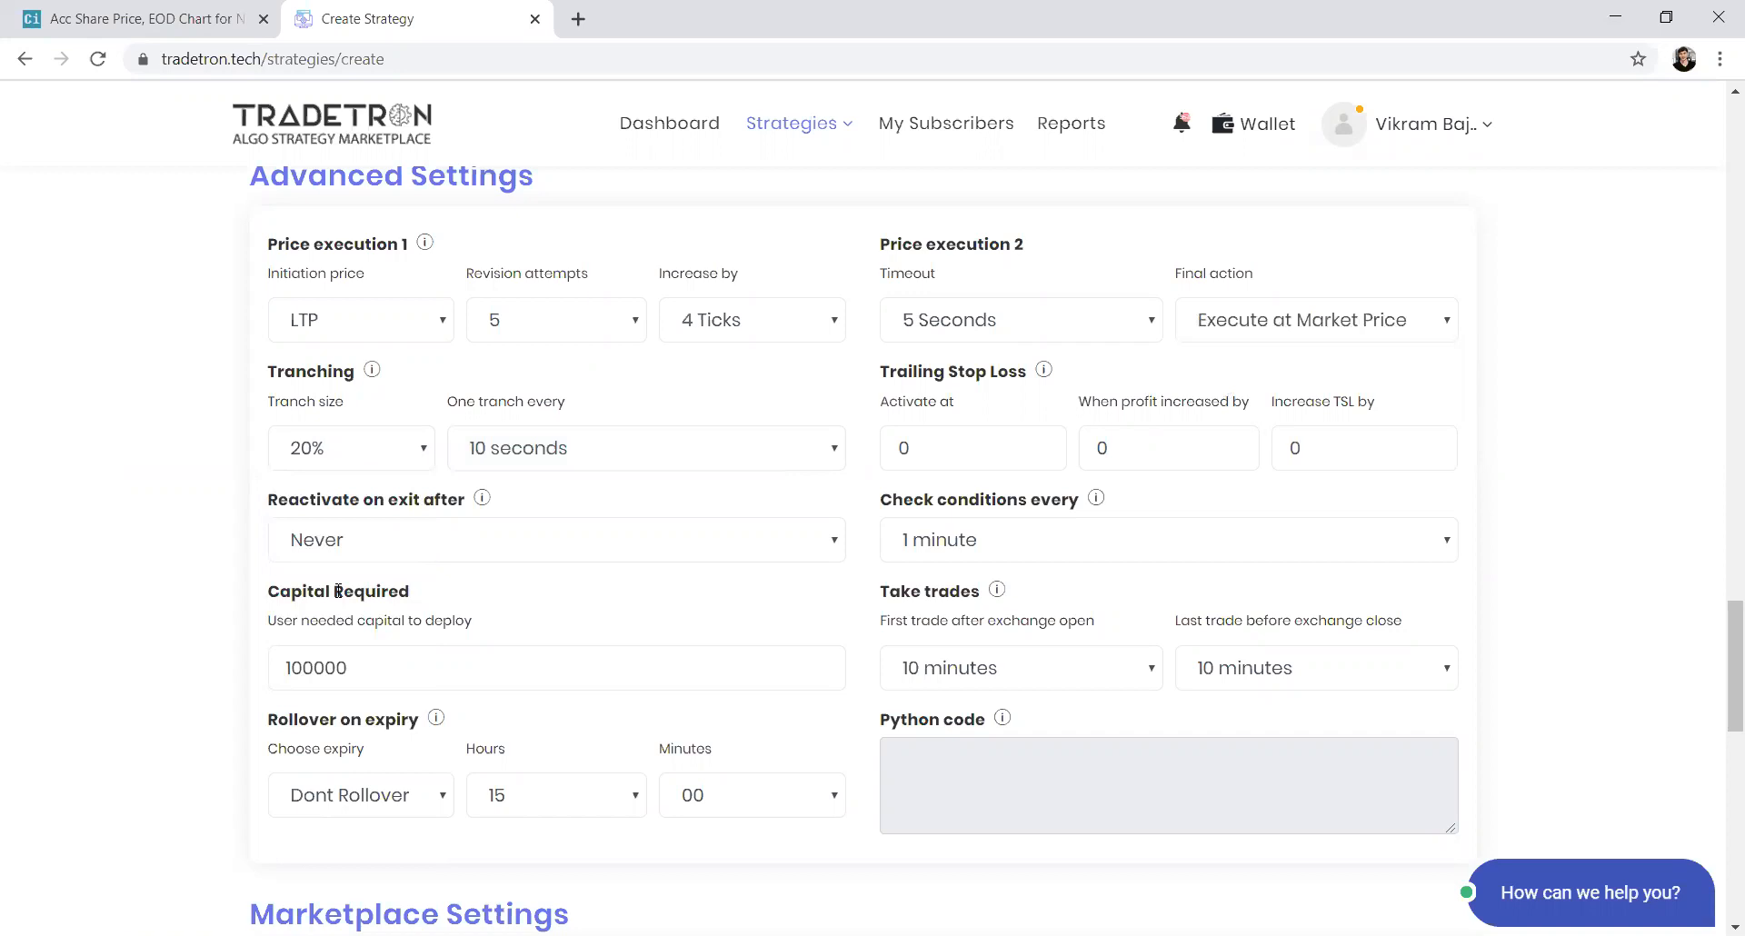
pyautogui.click(347, 447)
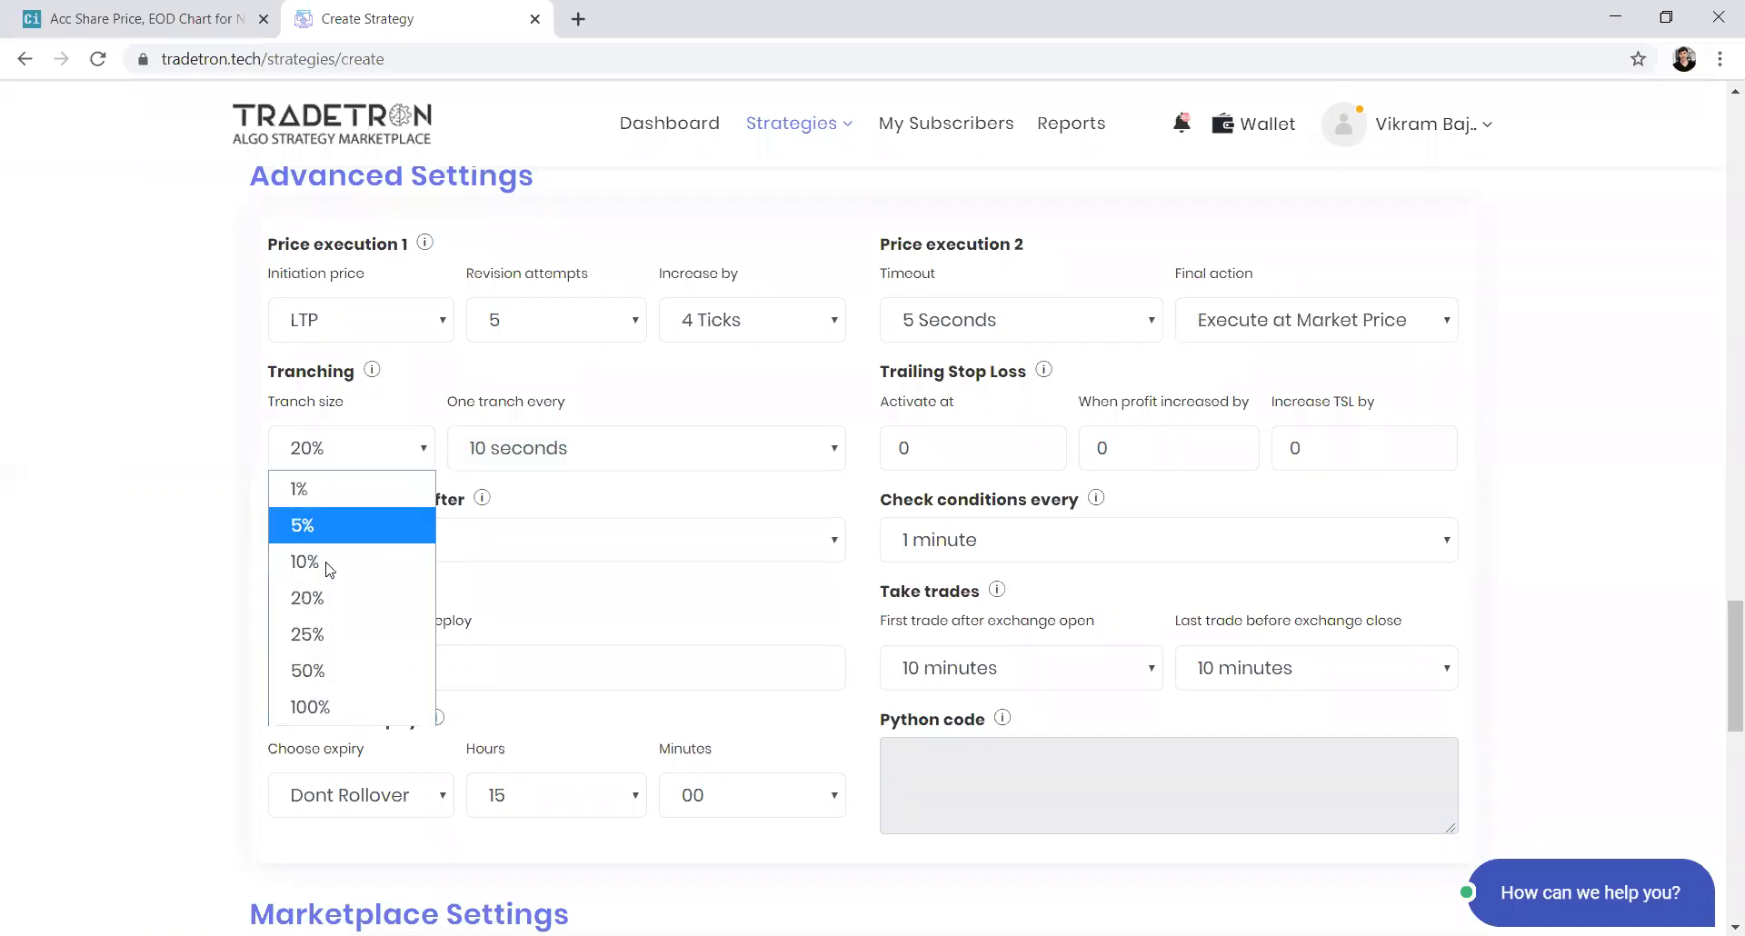
pyautogui.click(320, 671)
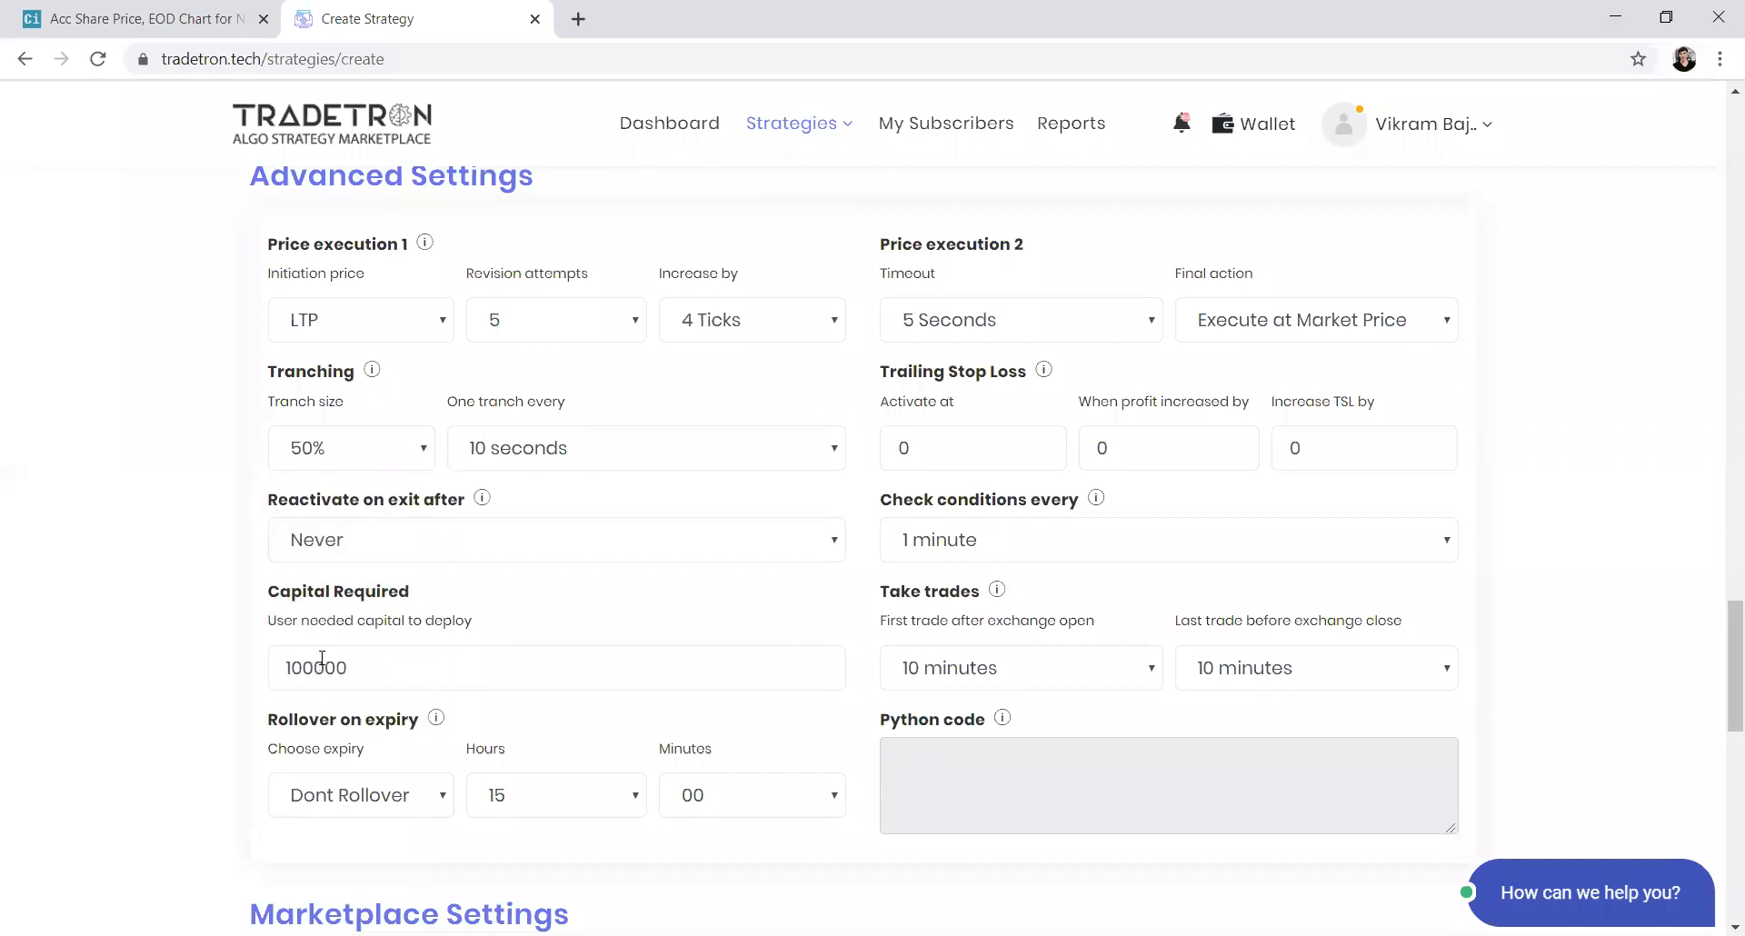
pyautogui.click(364, 462)
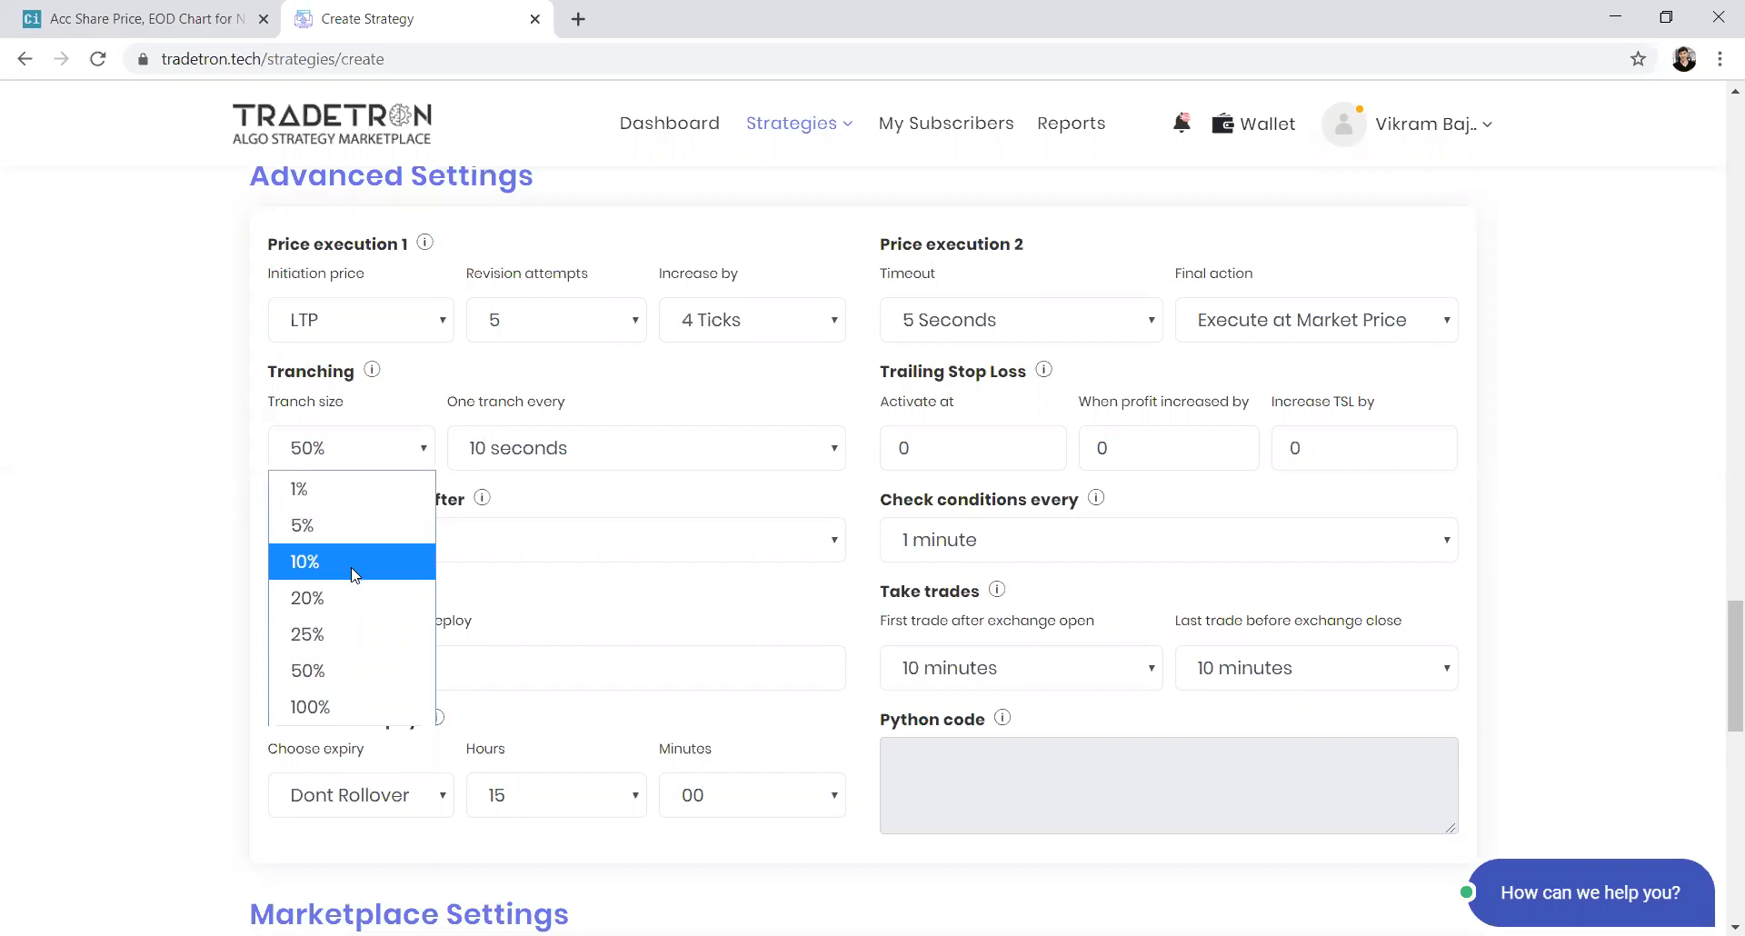
pyautogui.click(534, 482)
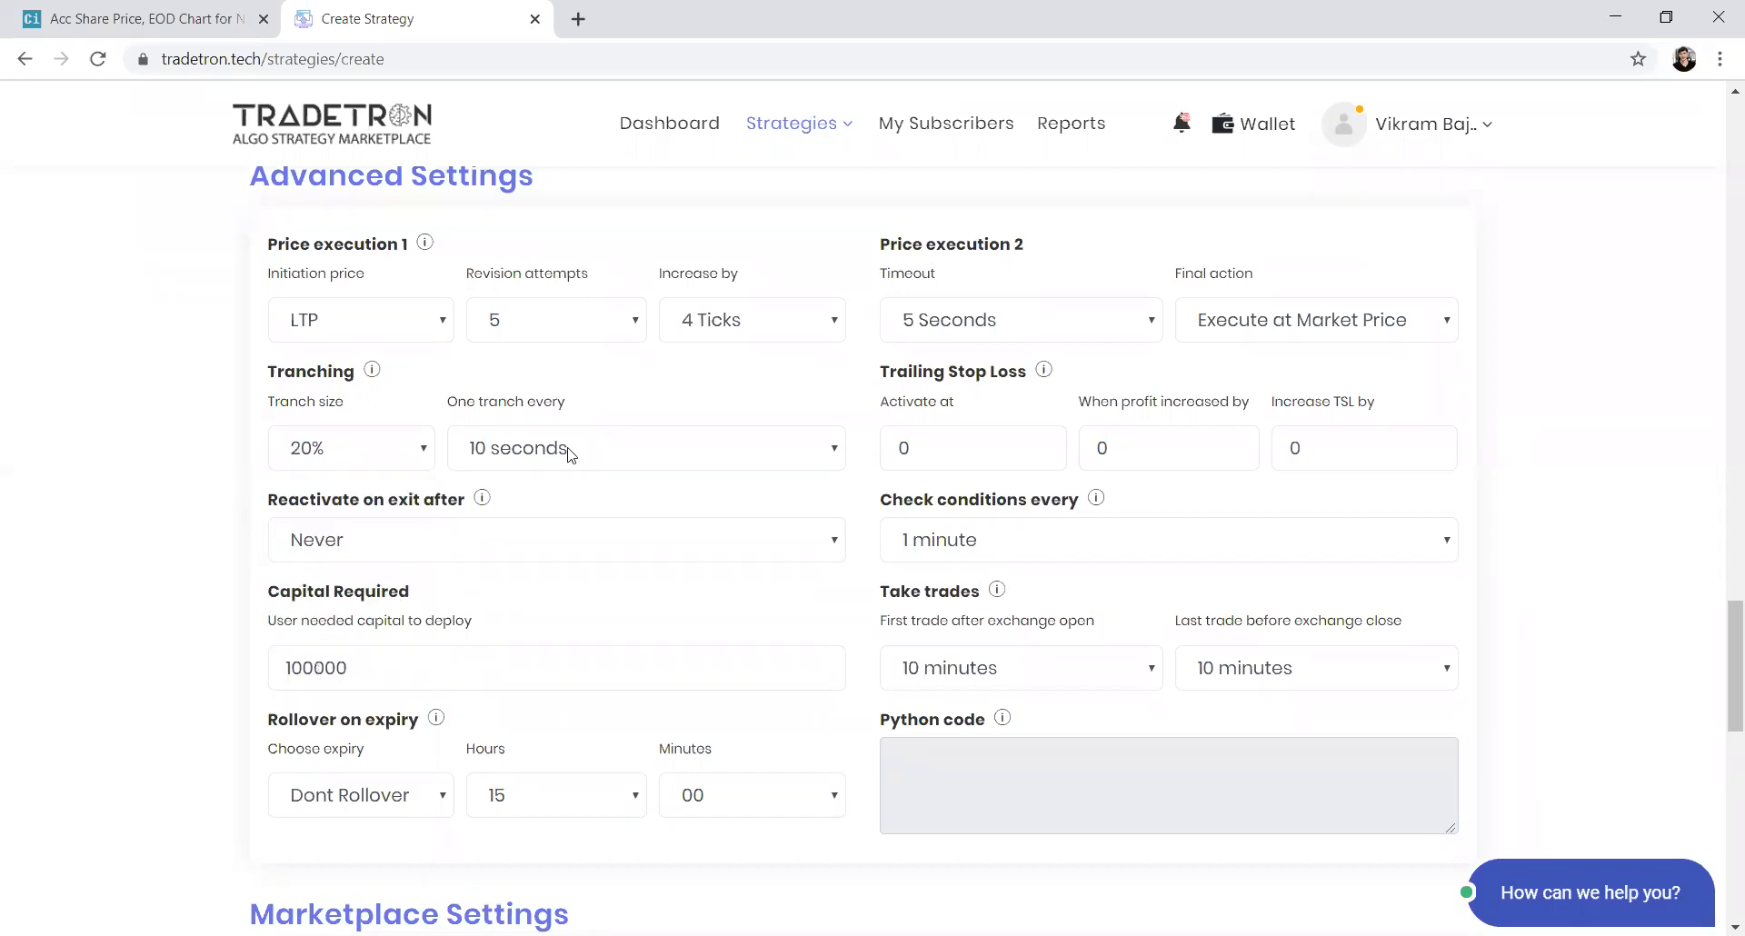
pyautogui.click(565, 448)
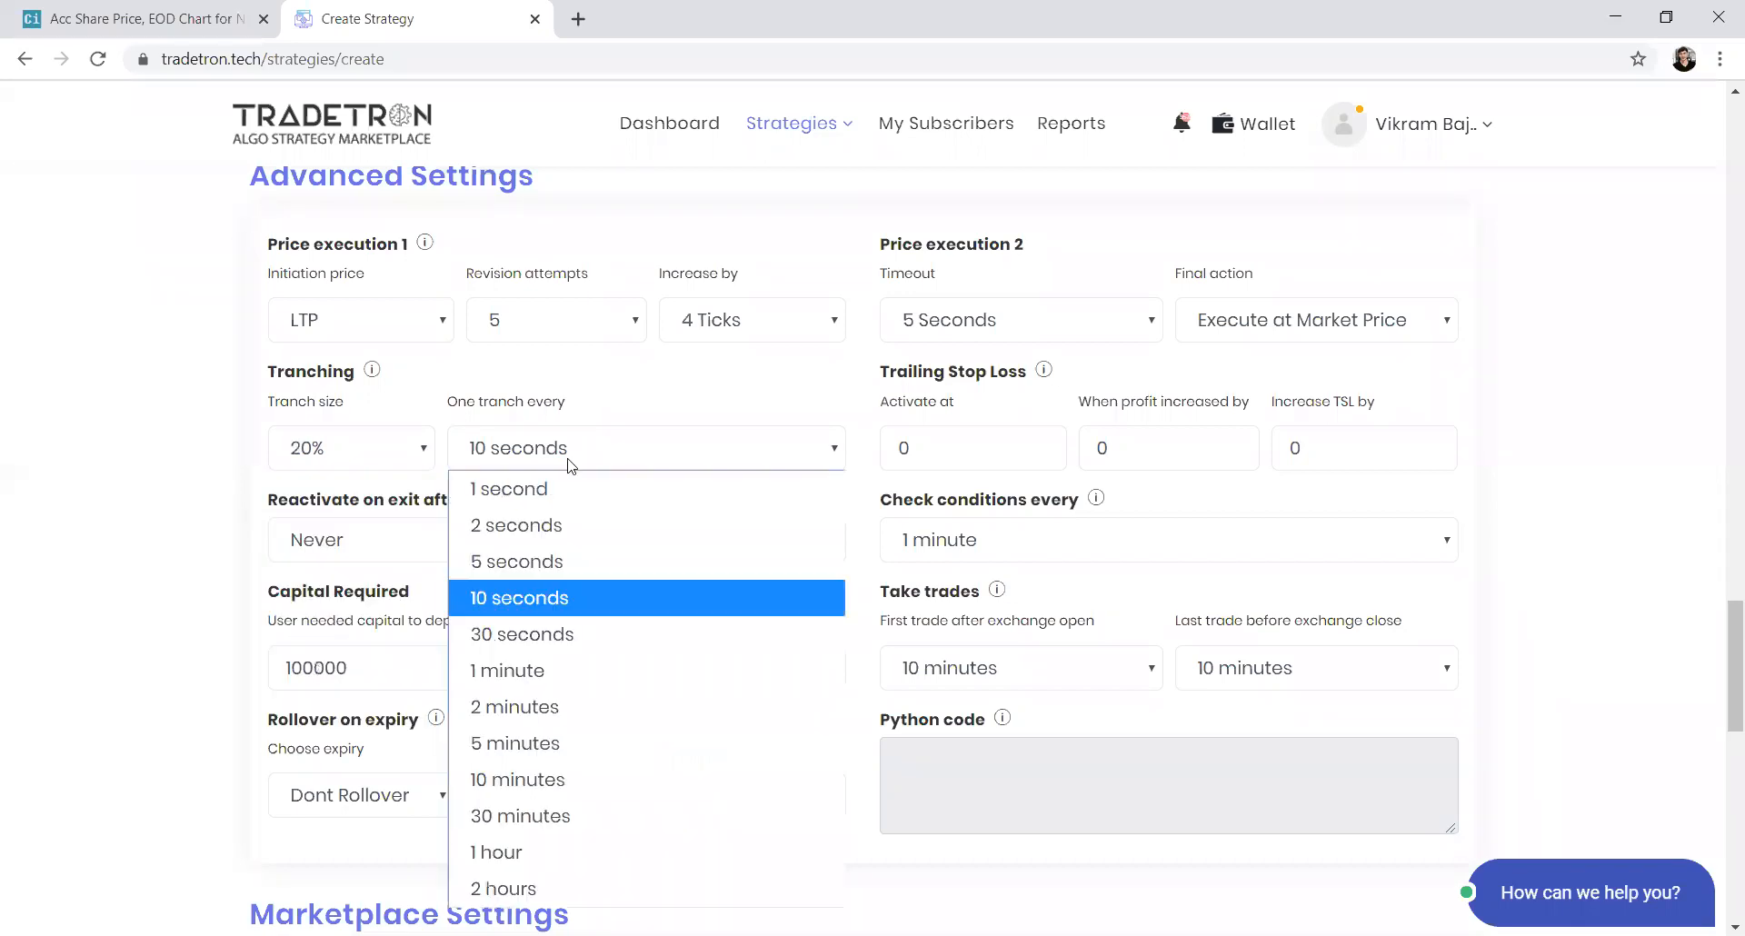
pyautogui.click(552, 668)
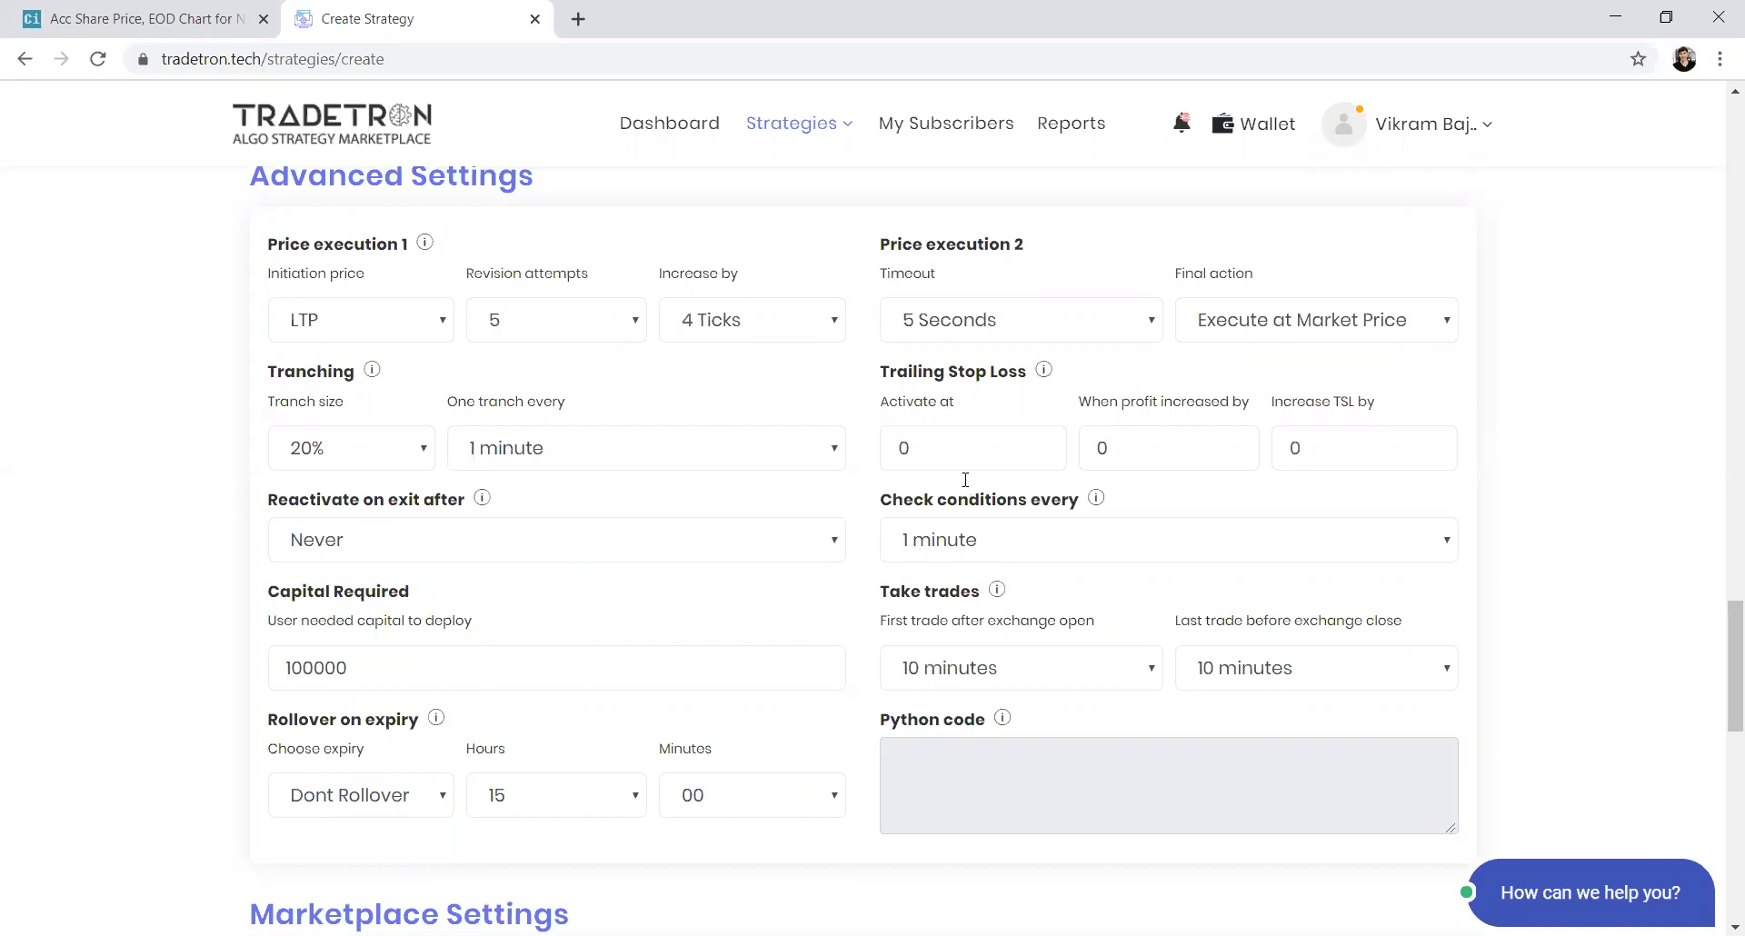
# Set the trailing stop loss to activate at 5000, with profit increase 1 and TSL increase 1
pyautogui.doubleClick(897, 452)
pyautogui.write('5000')
pyautogui.press('Tab')
pyautogui.write('1')
pyautogui.doubleClick(1276, 451)
pyautogui.write('1')
# Open the Universal Exit condition builder and choose the Time keyword
pyautogui.scroll(5, 677, 491)
pyautogui.scroll(4, 677, 490)
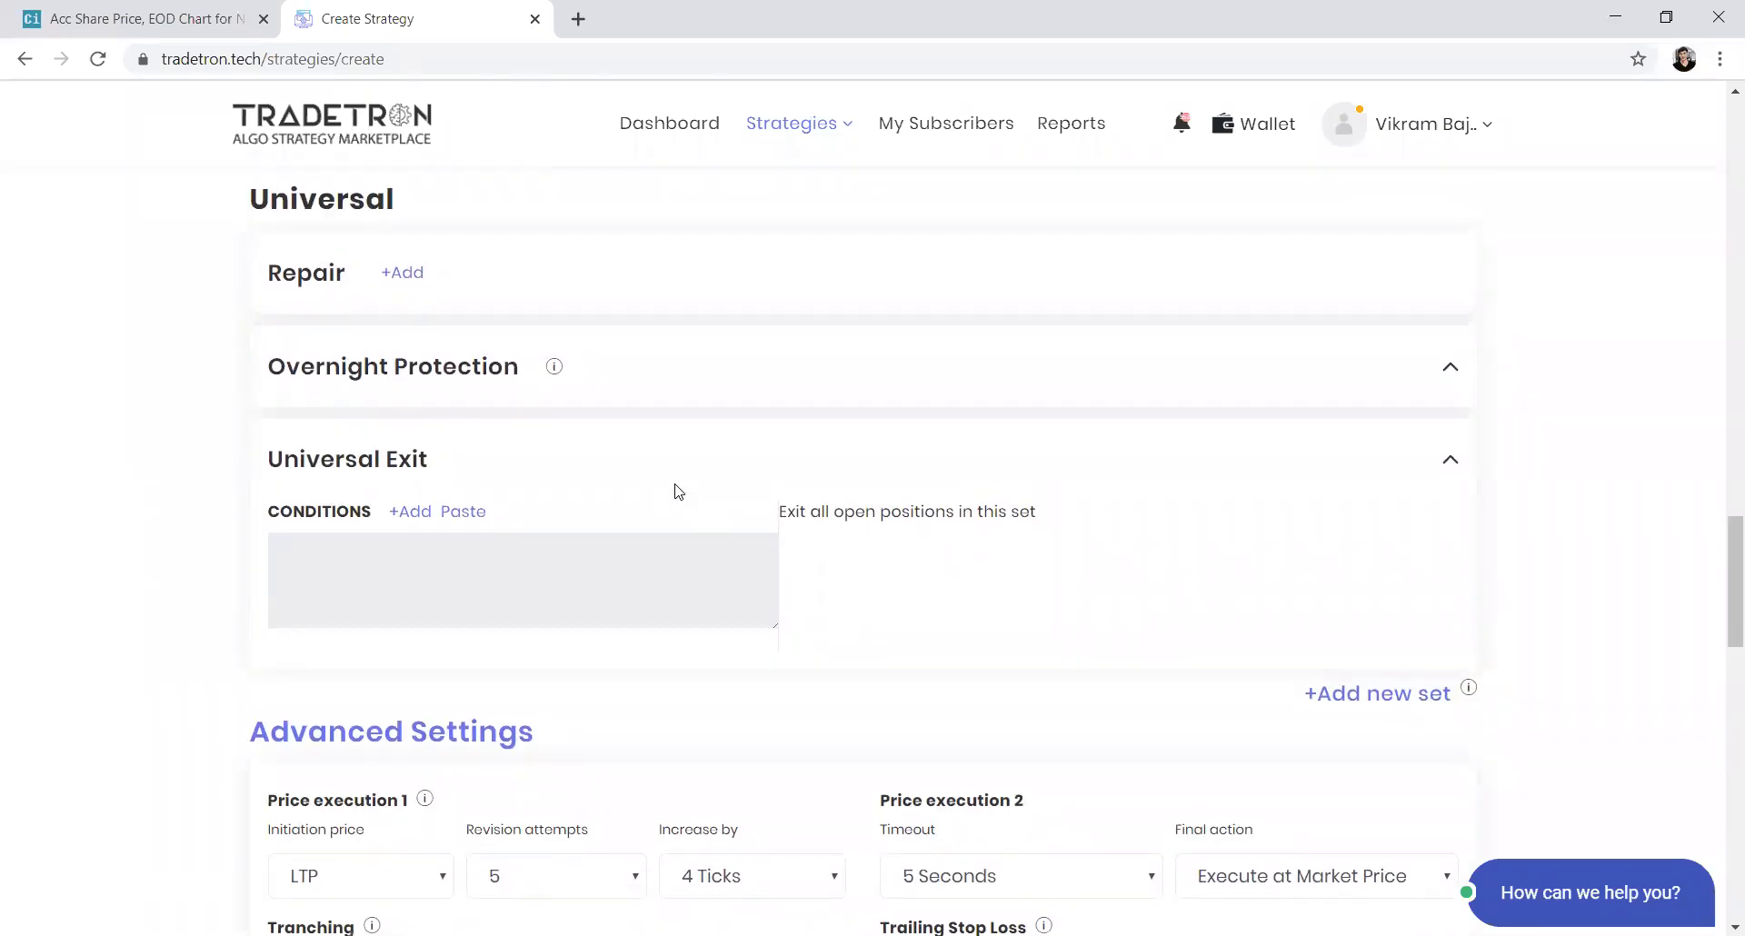
pyautogui.scroll(-3, 677, 491)
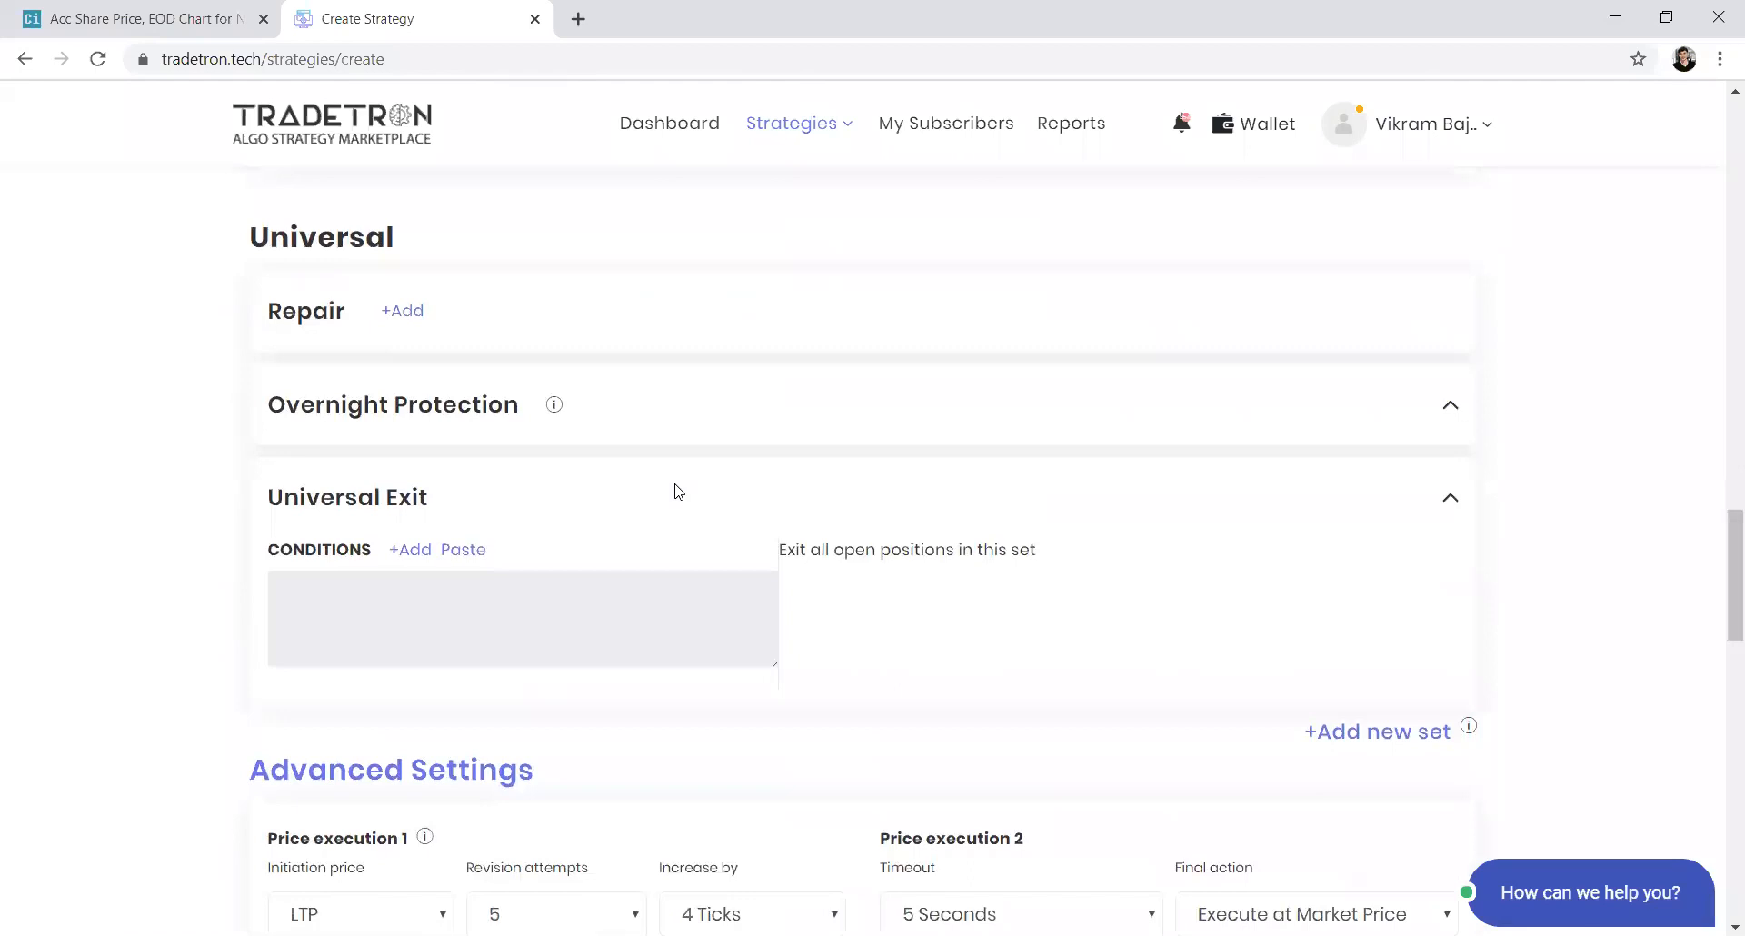
pyautogui.click(405, 555)
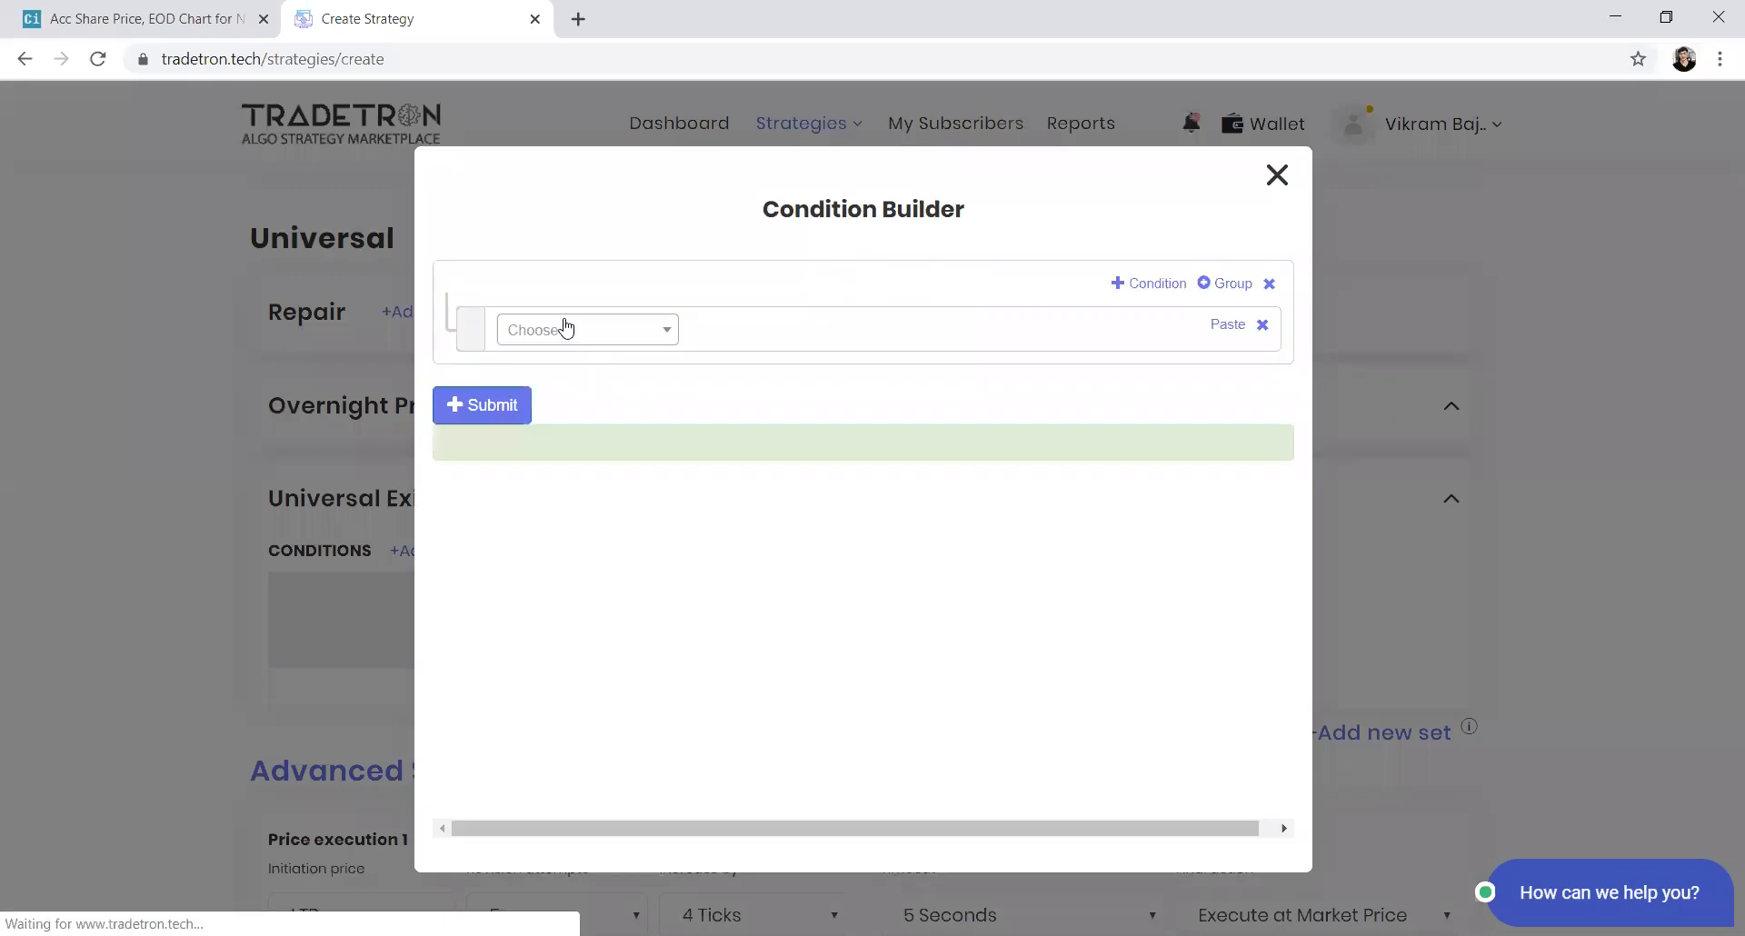
pyautogui.click(565, 331)
pyautogui.write('time')
pyautogui.press('Return')
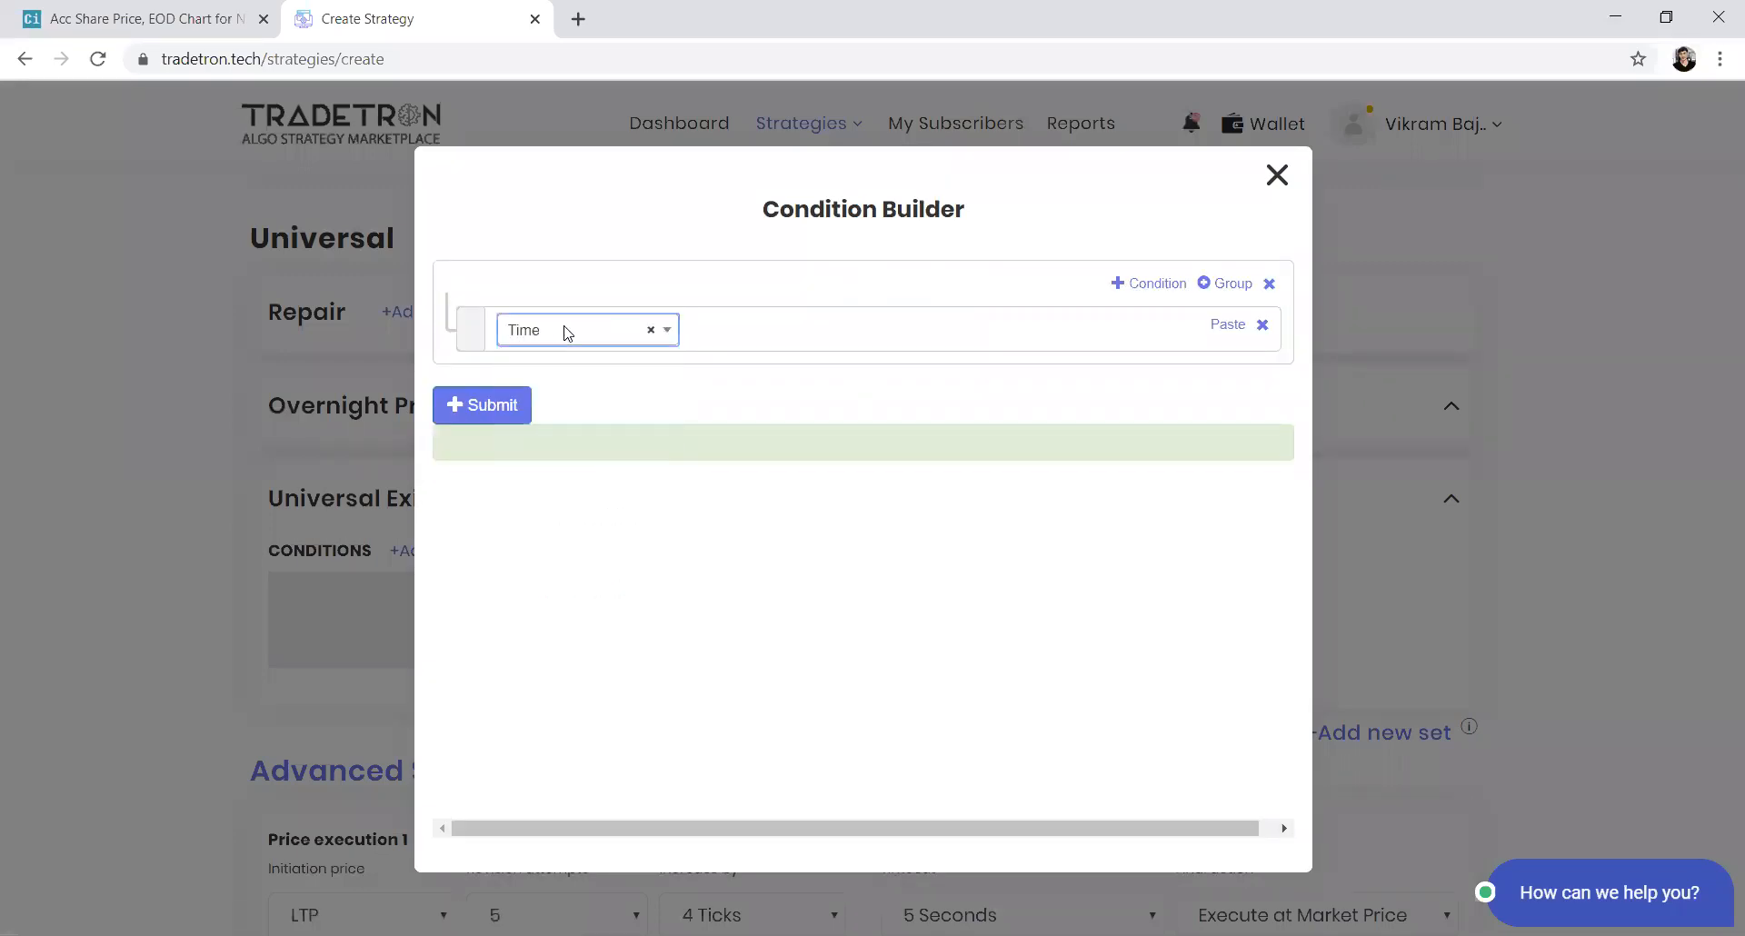
pyautogui.press('Return')
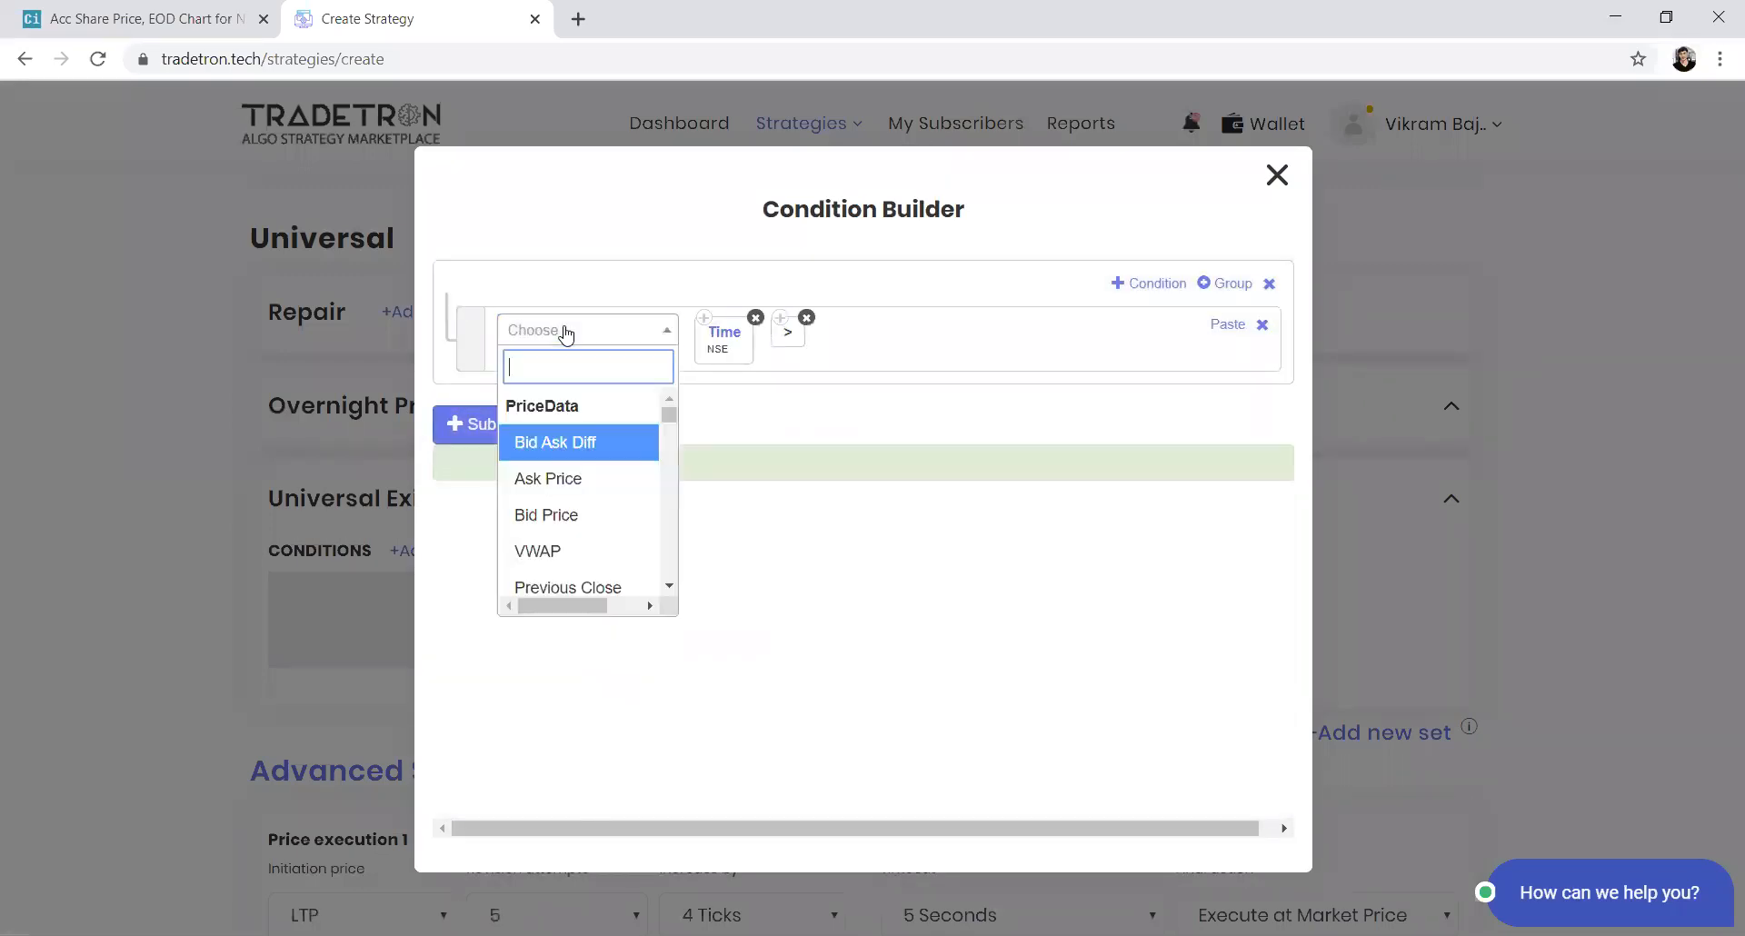
# Compare Time against a Number of 1515 and submit the Universal Exit condition
pyautogui.write('by')
pyautogui.press('BackSpace')
pyautogui.press('BackSpace')
pyautogui.write('number')
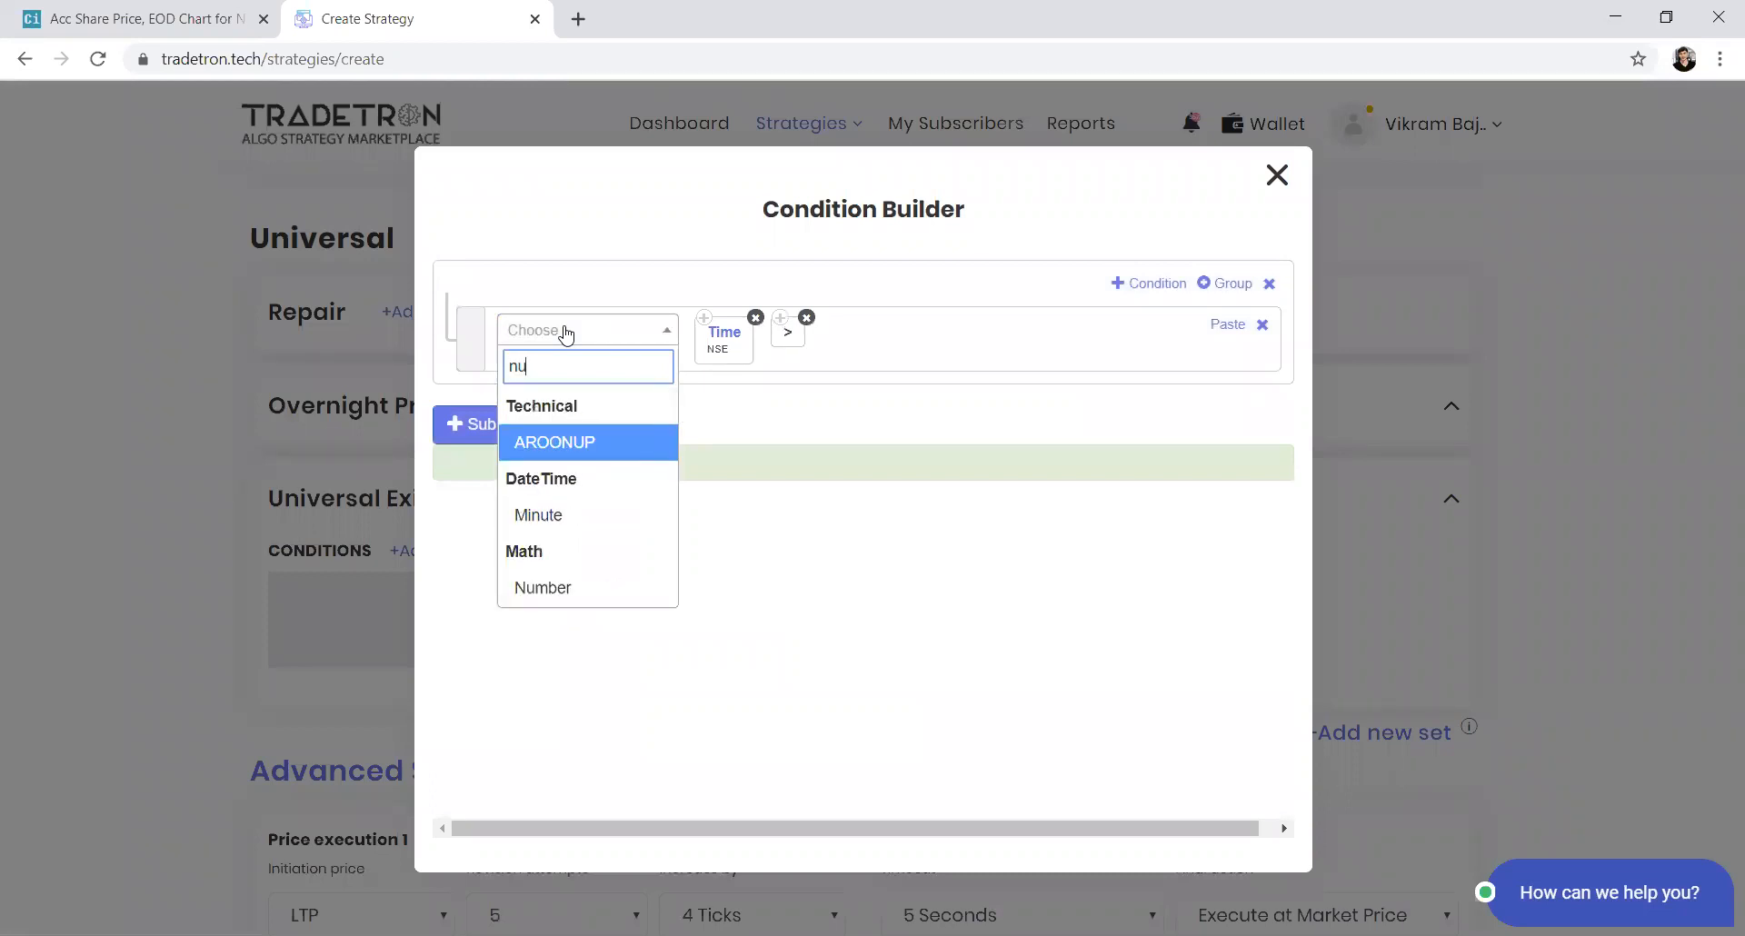
pyautogui.press('Return')
pyautogui.press('BackSpace')
pyautogui.write('1515')
pyautogui.press('Return')
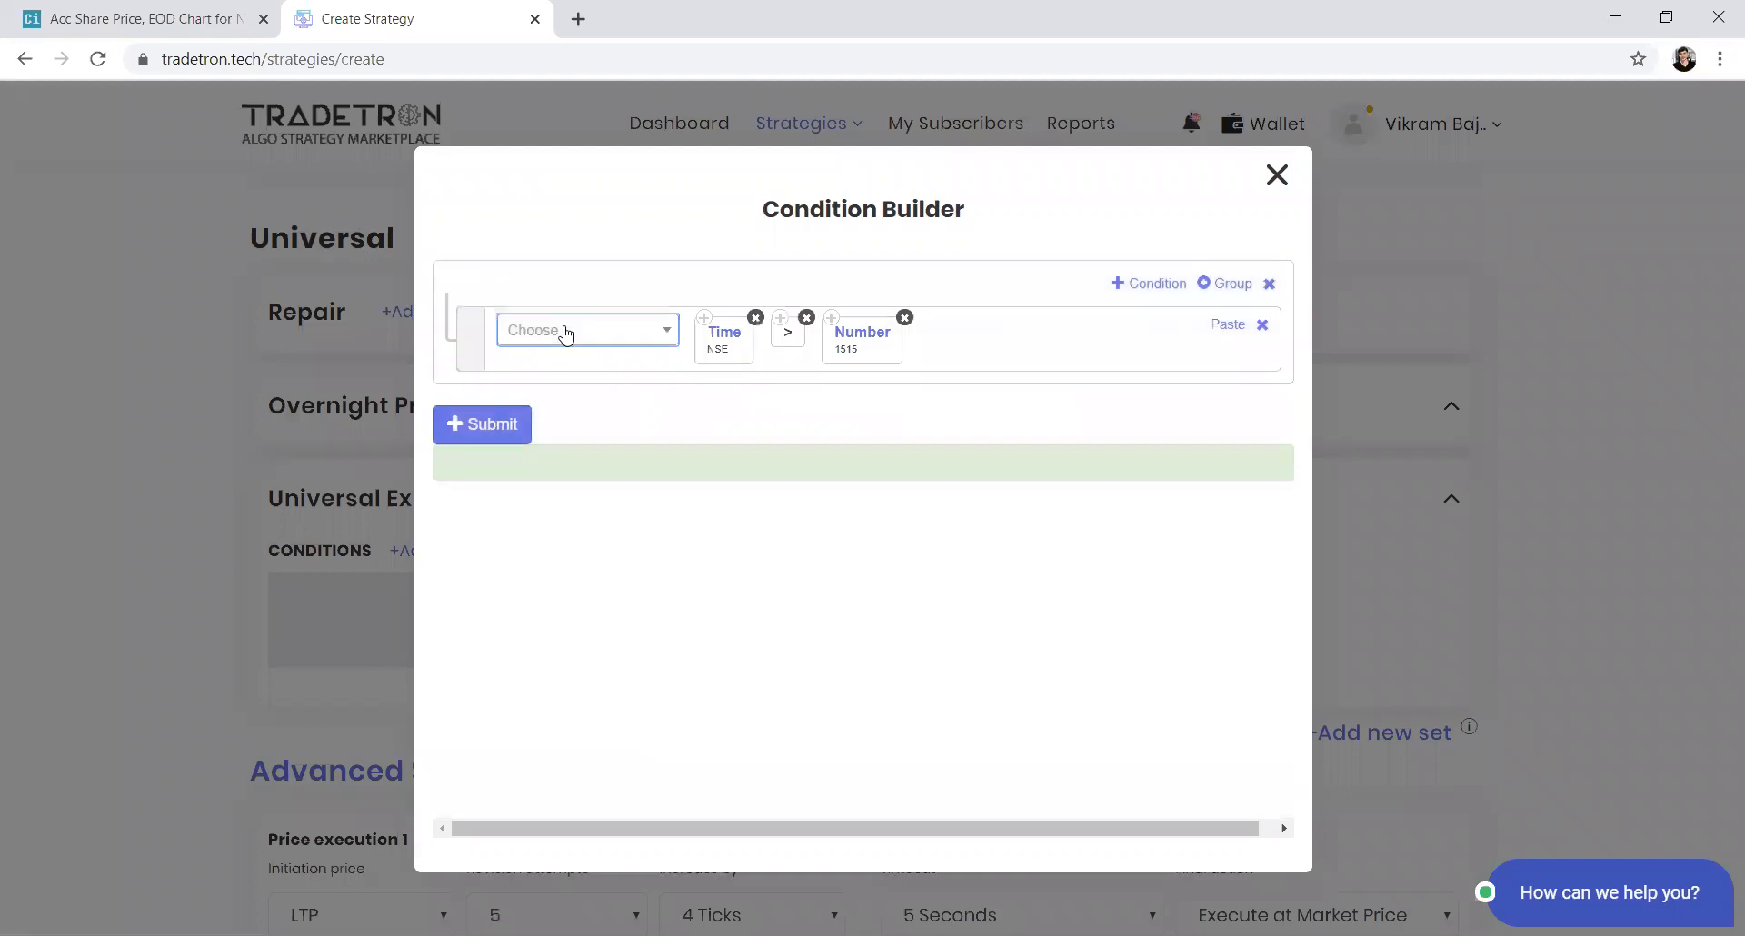
pyautogui.click(477, 423)
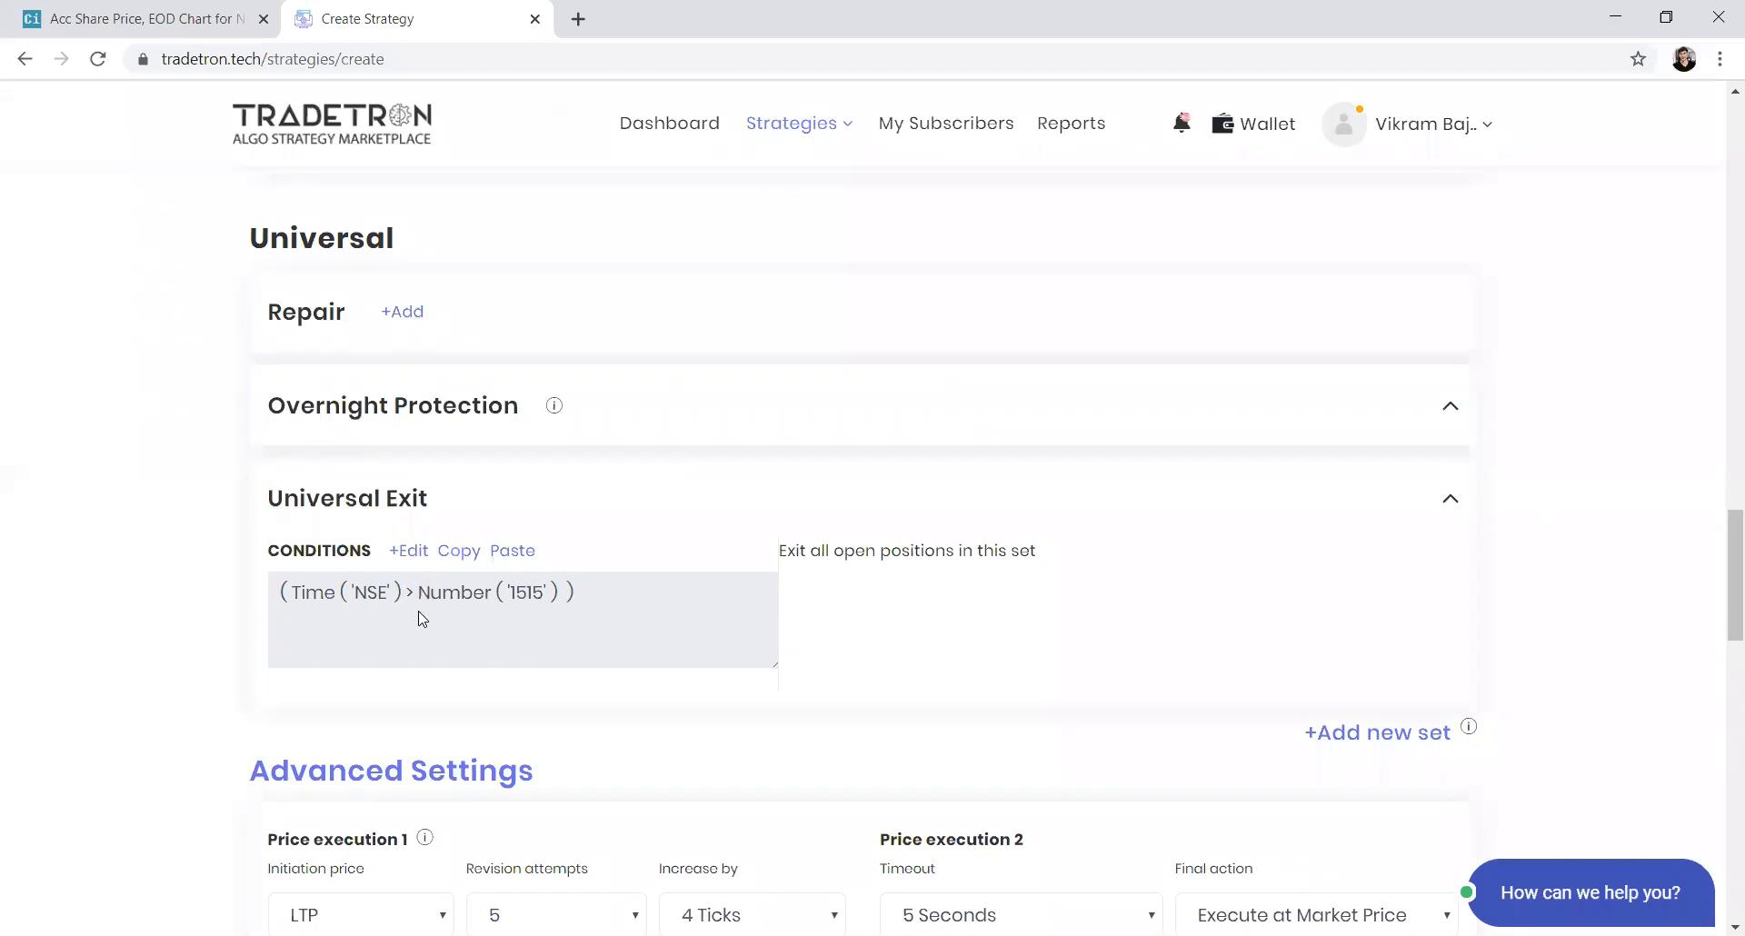
# Open the Set №1 buy position to review its product options, then close the position builder without changes
pyautogui.scroll(7, 422, 619)
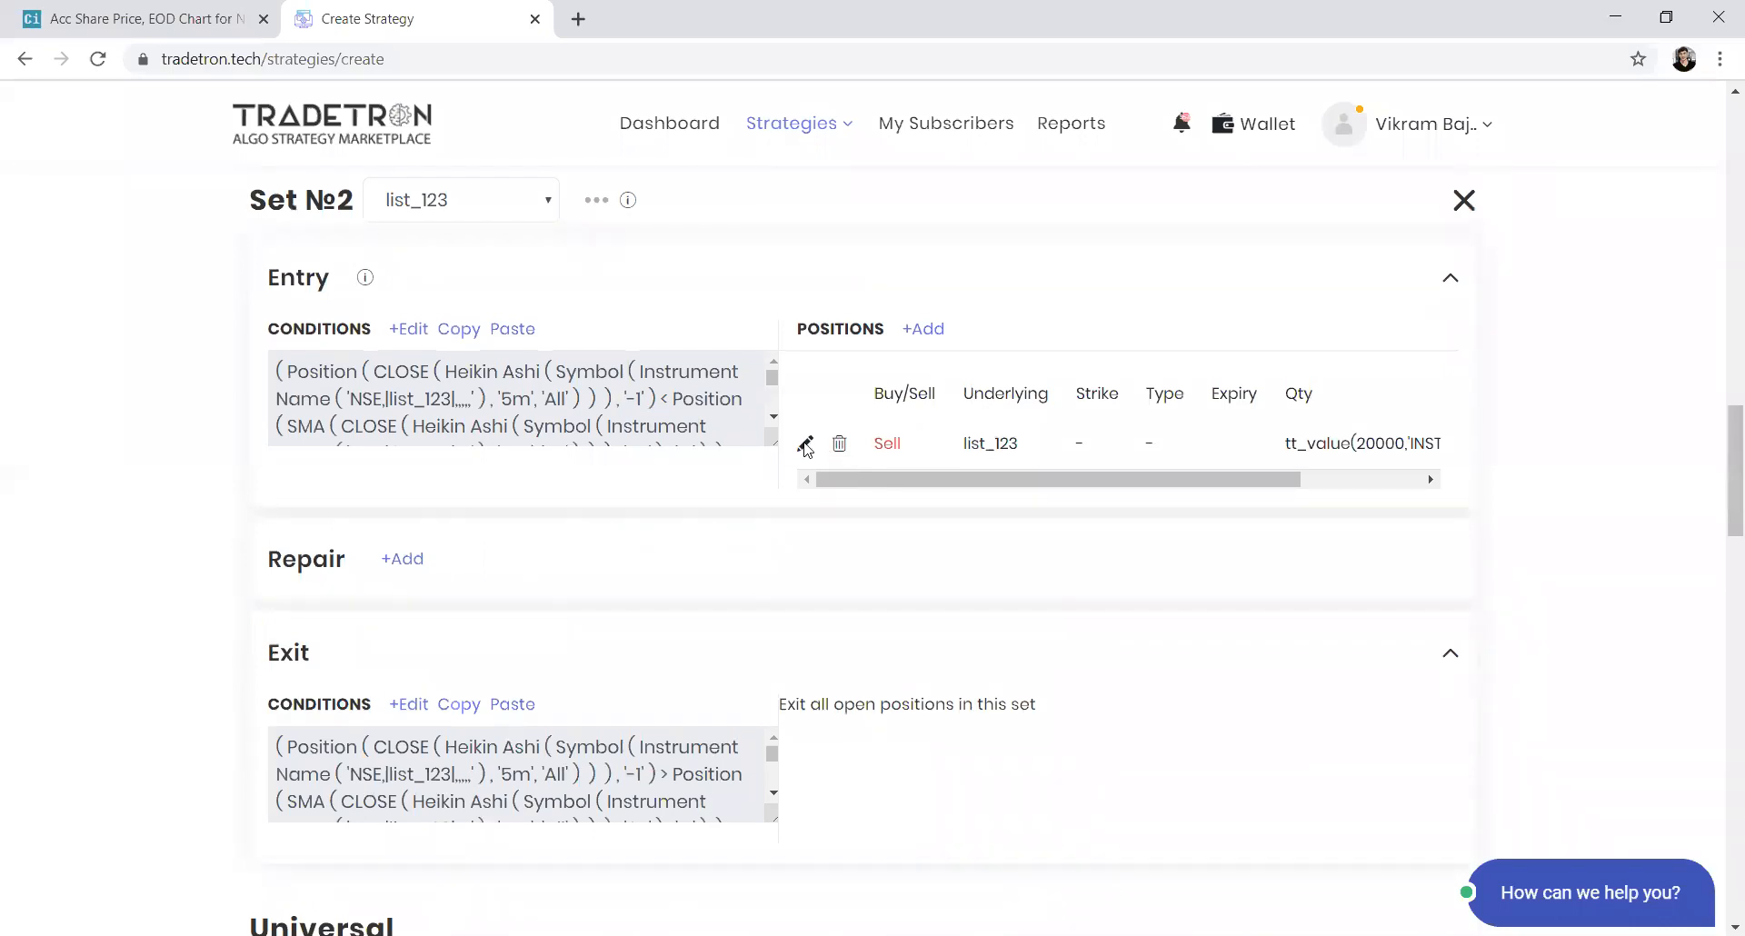
pyautogui.scroll(8, 799, 449)
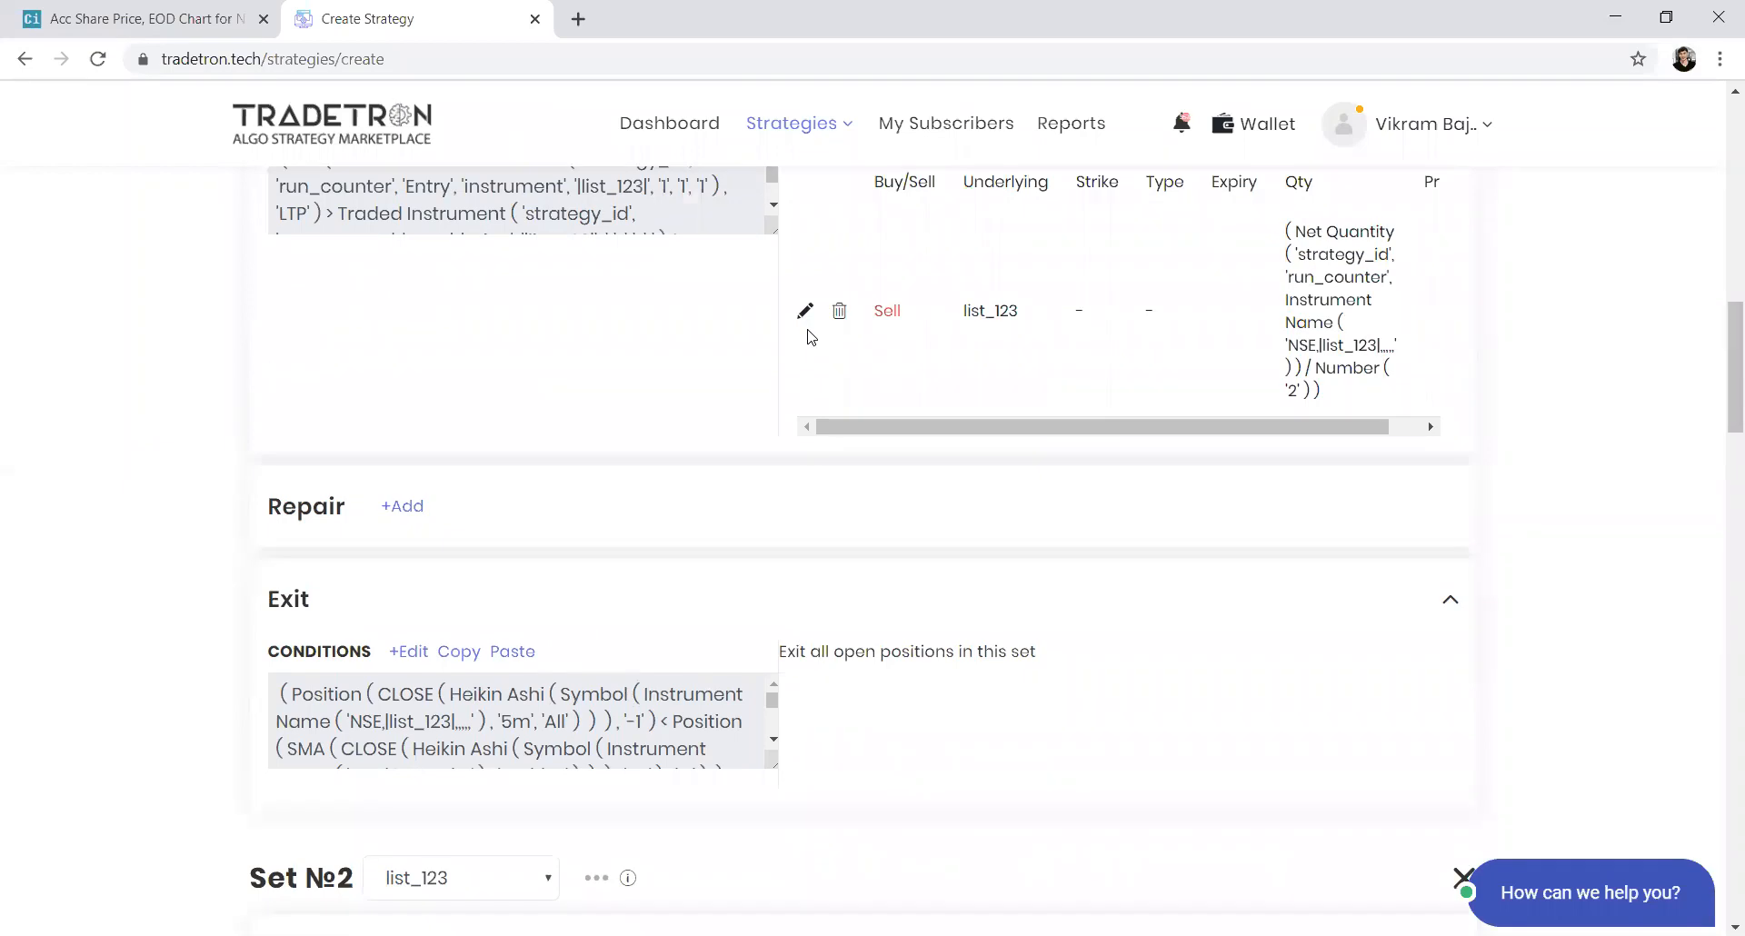
pyautogui.scroll(8, 809, 418)
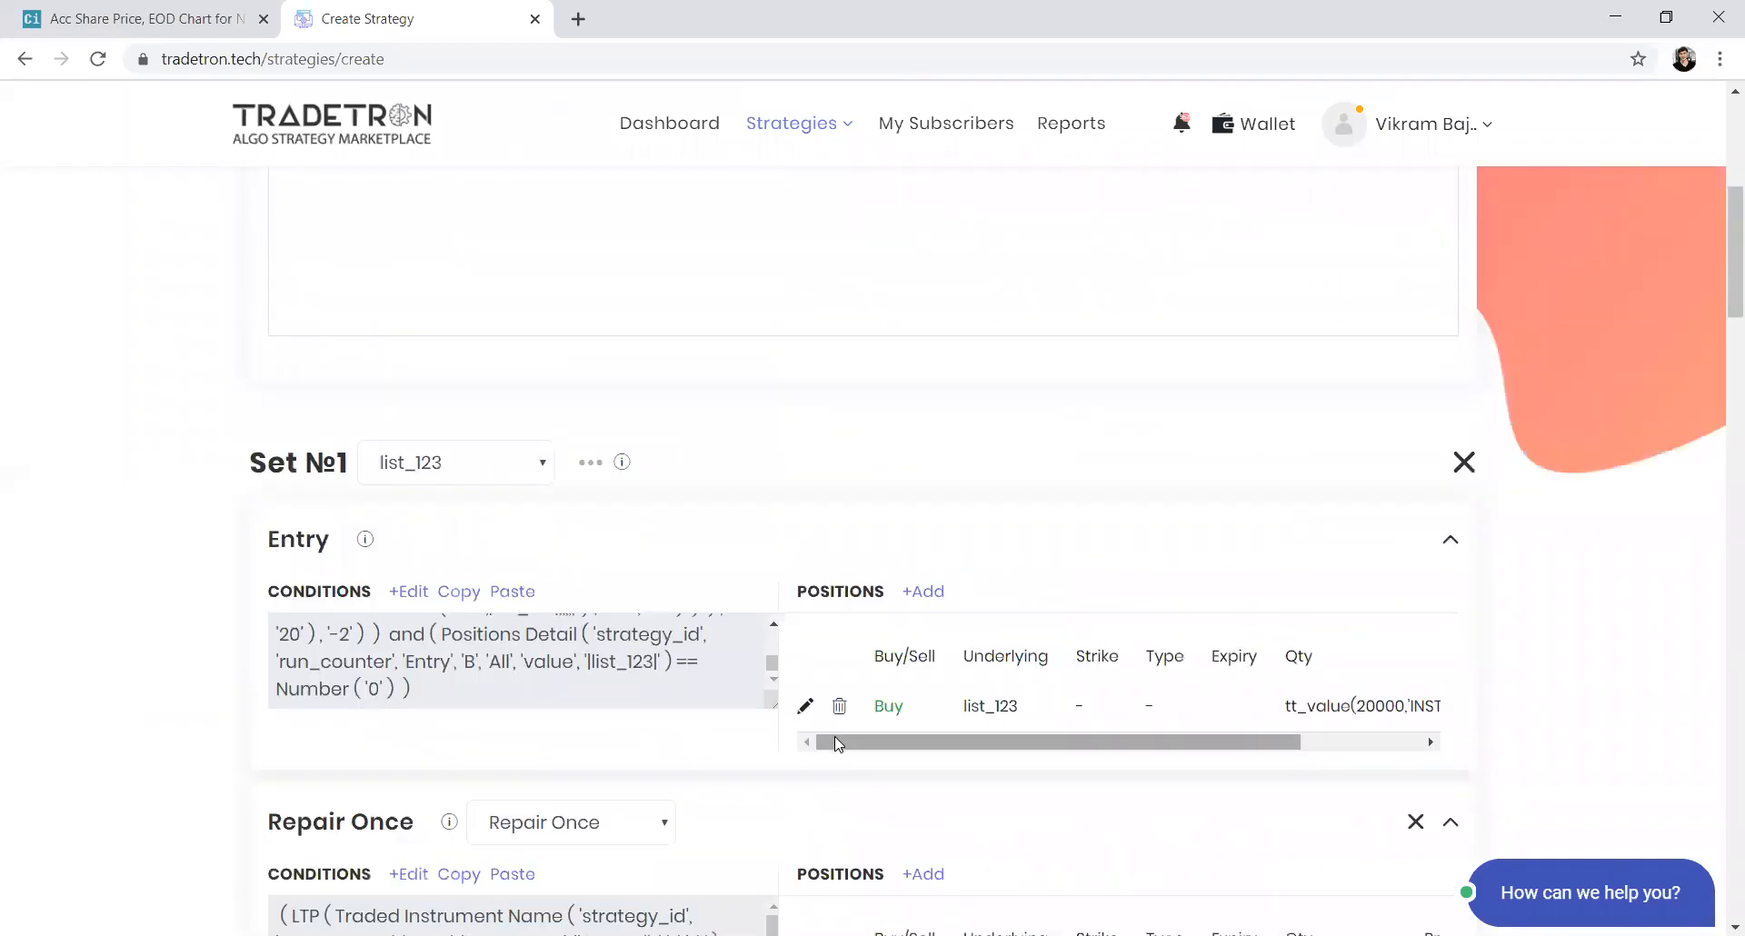
pyautogui.click(804, 706)
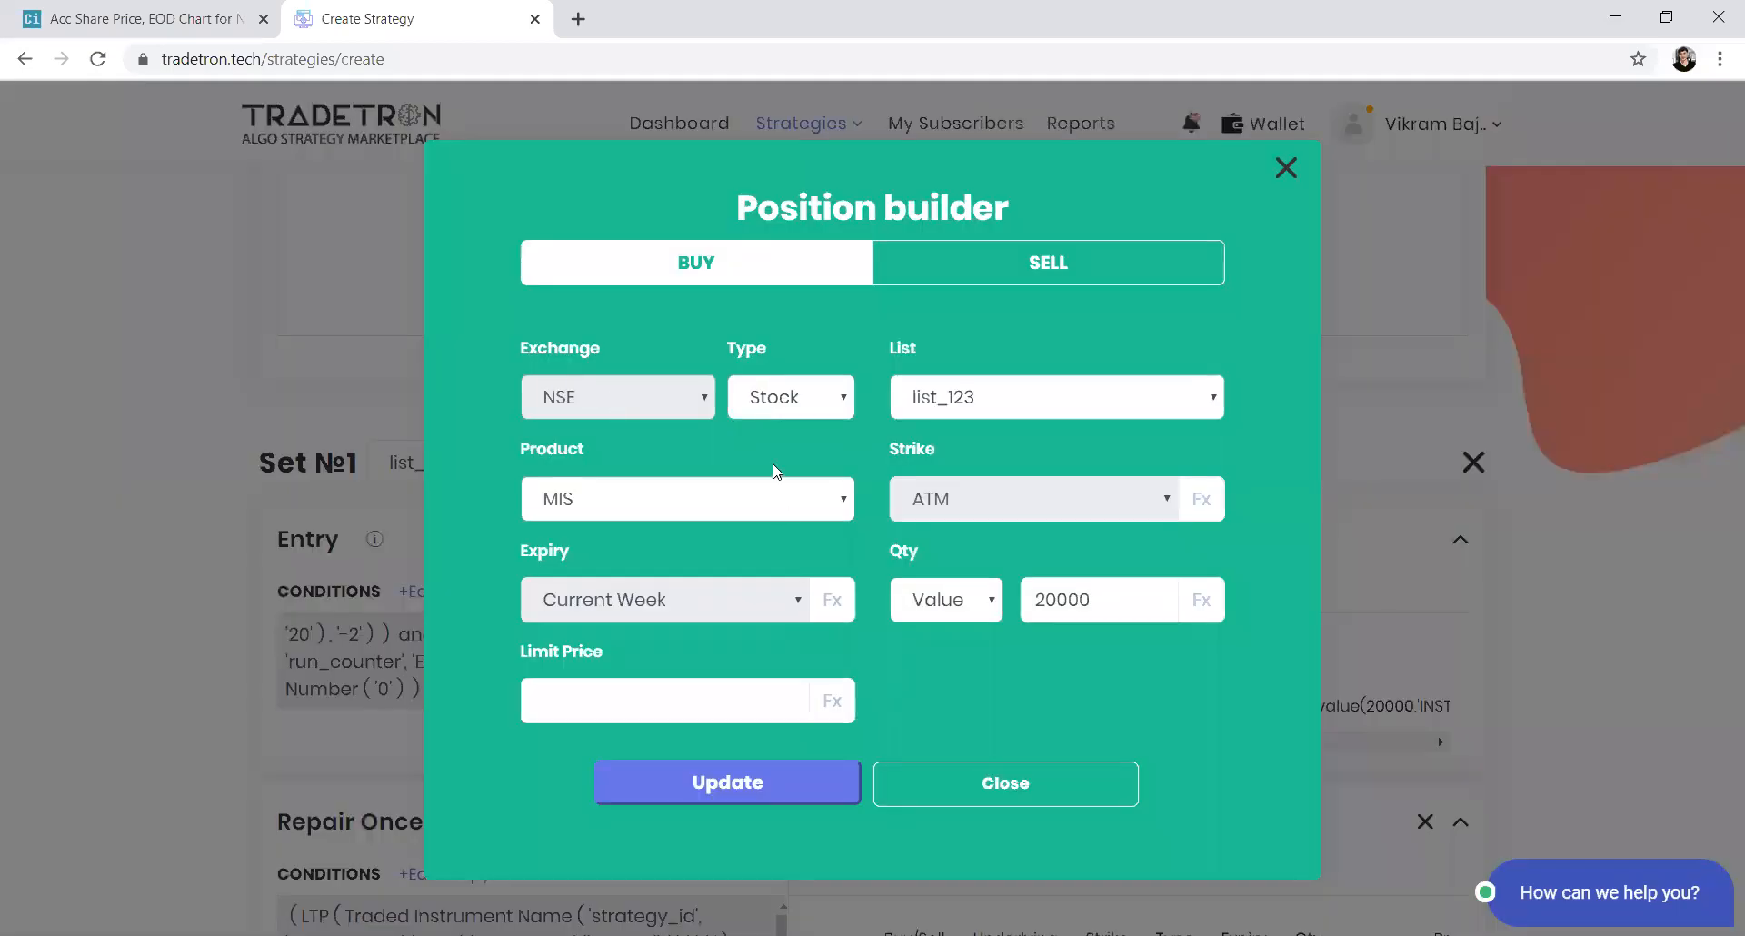
pyautogui.click(772, 499)
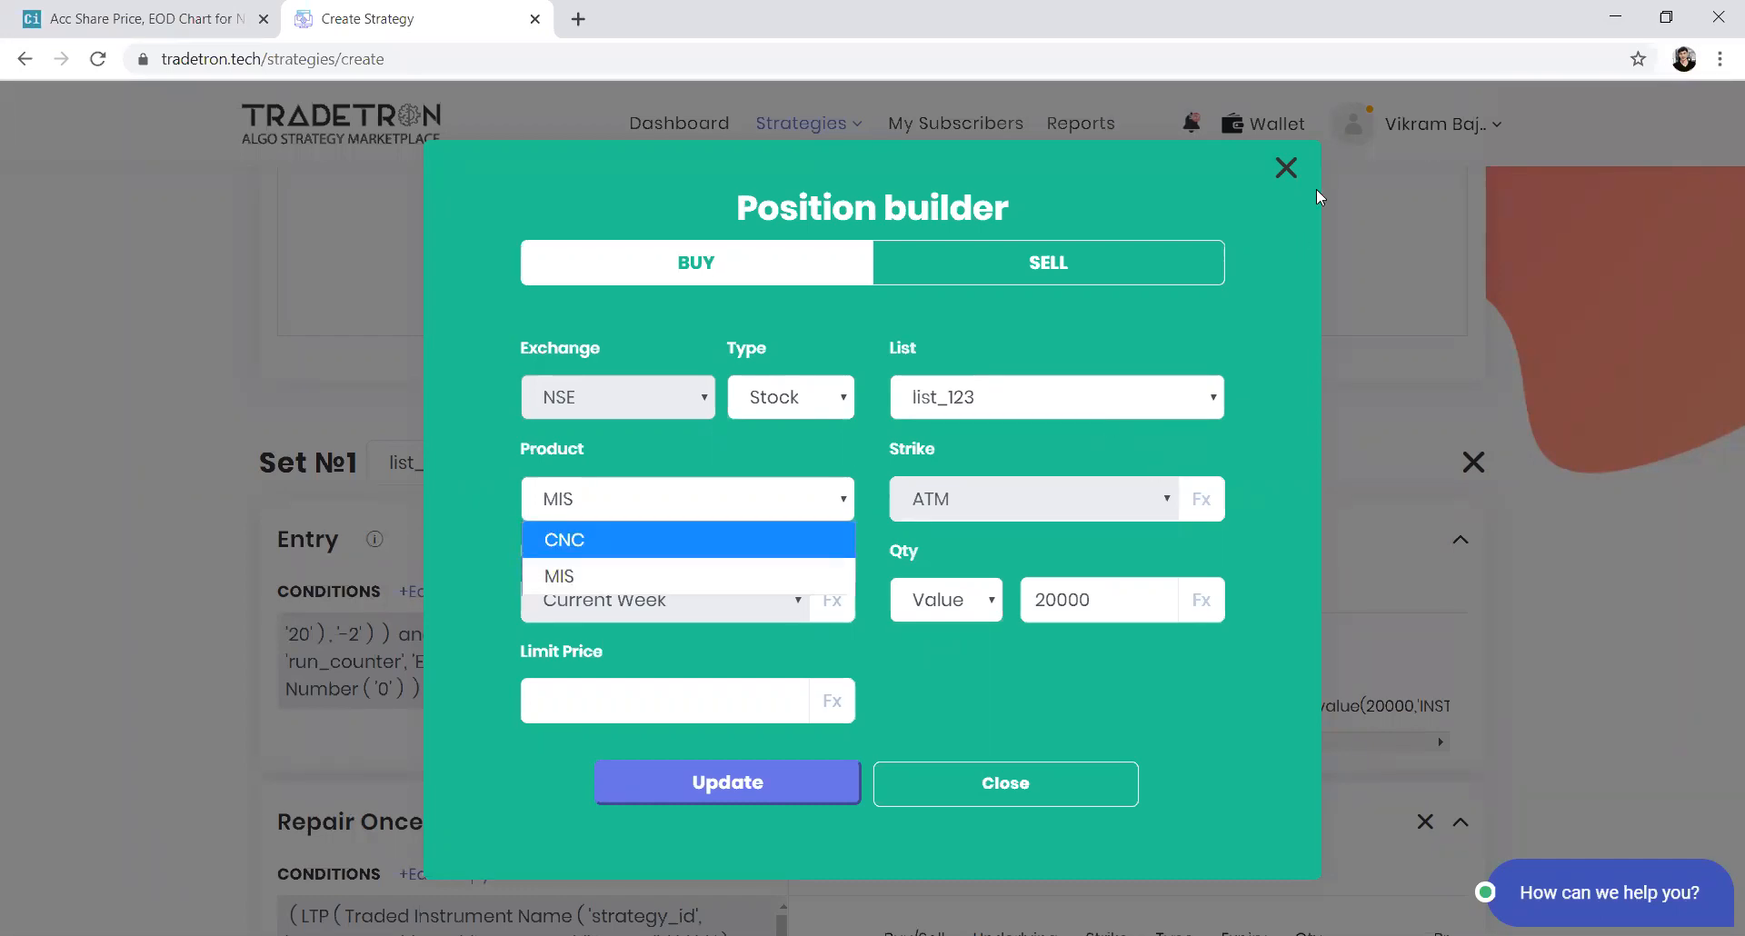
pyautogui.click(1286, 167)
# Set the Reactivate on exit after option to 6 hours in the advanced settings
pyautogui.scroll(-15, 633, 613)
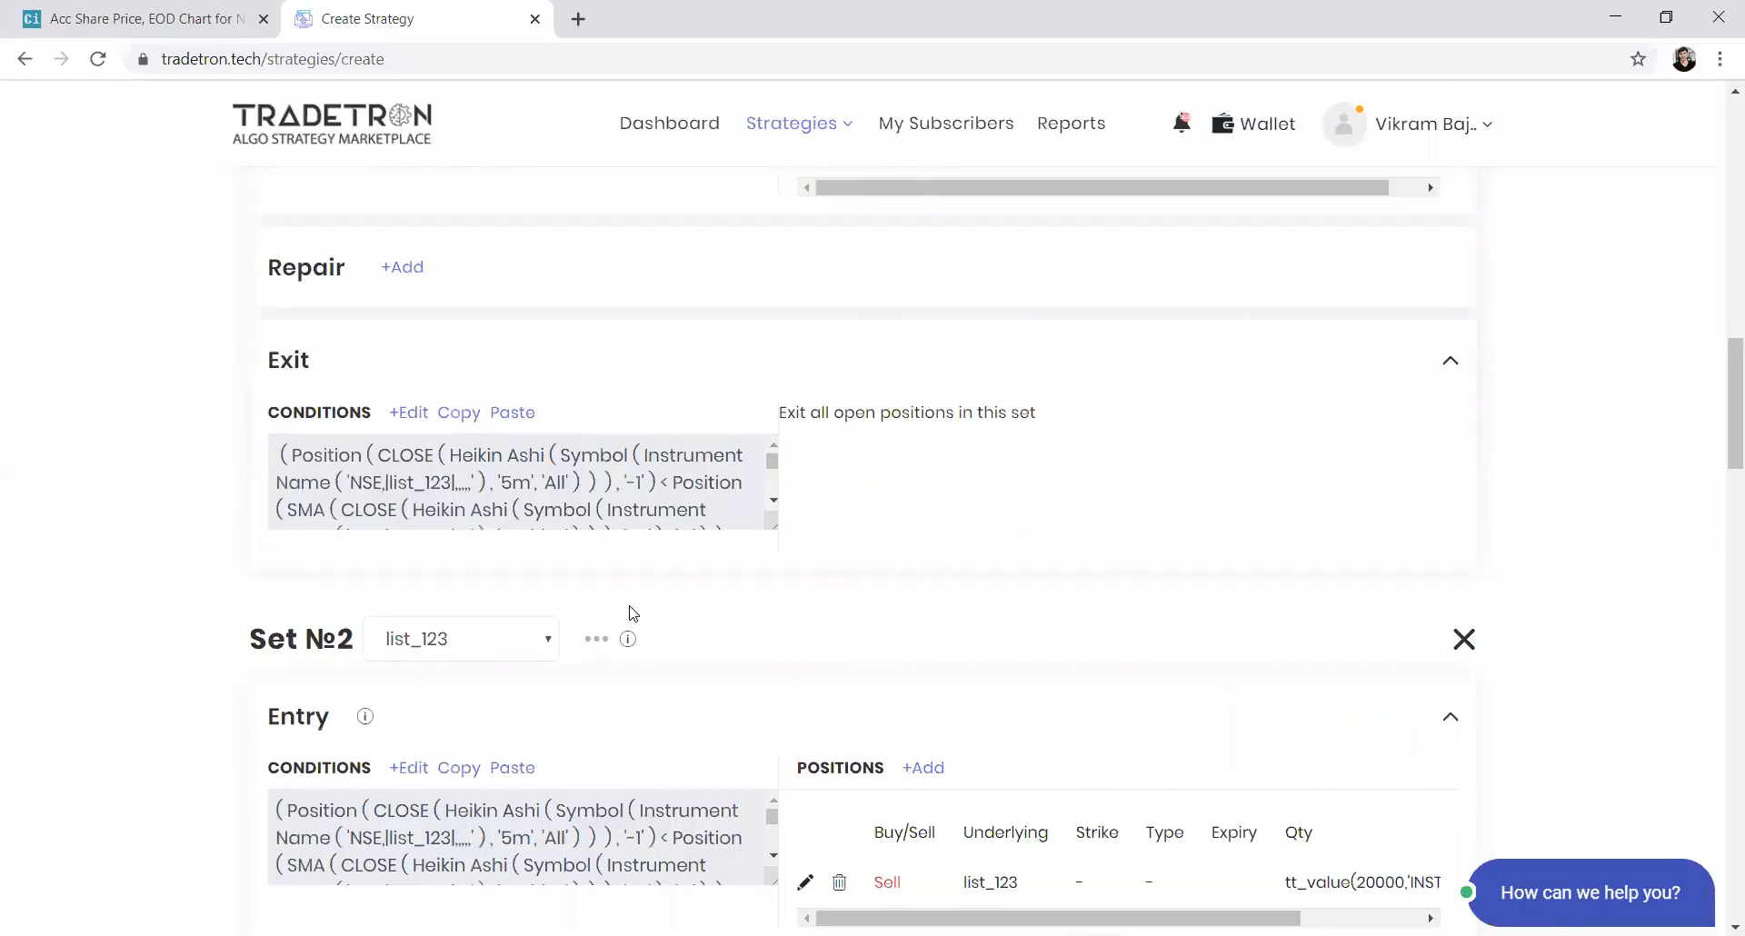
pyautogui.scroll(-4, 633, 612)
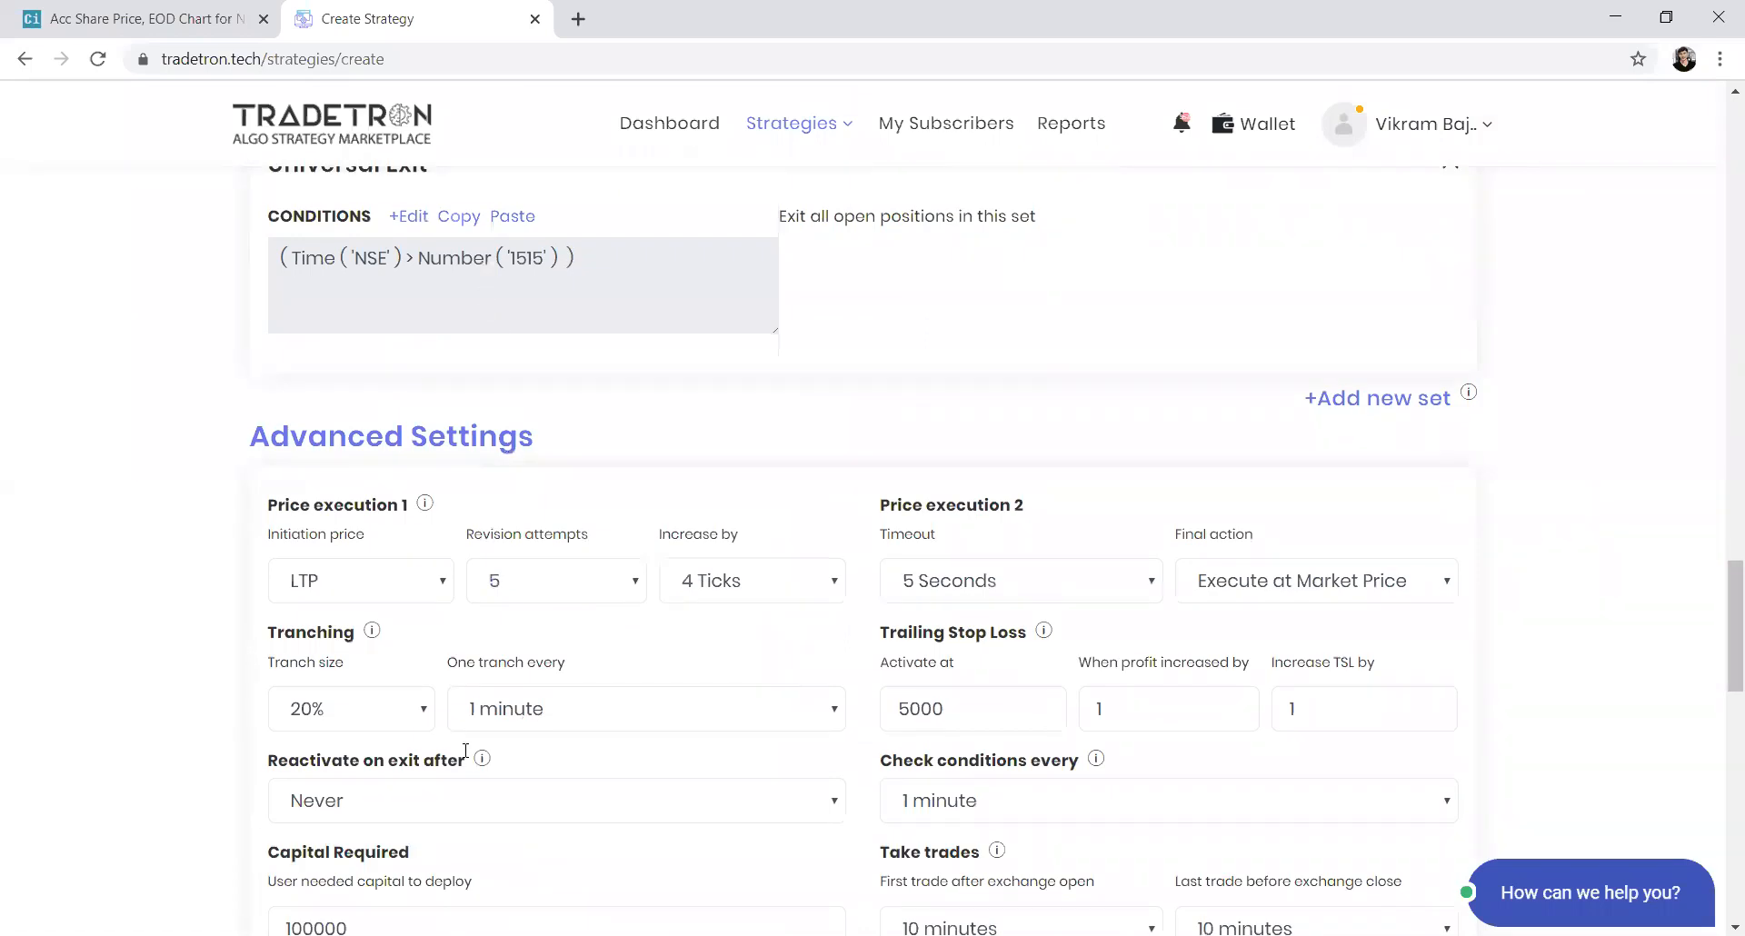
pyautogui.moveTo(281, 764); pyautogui.dragTo(357, 793)
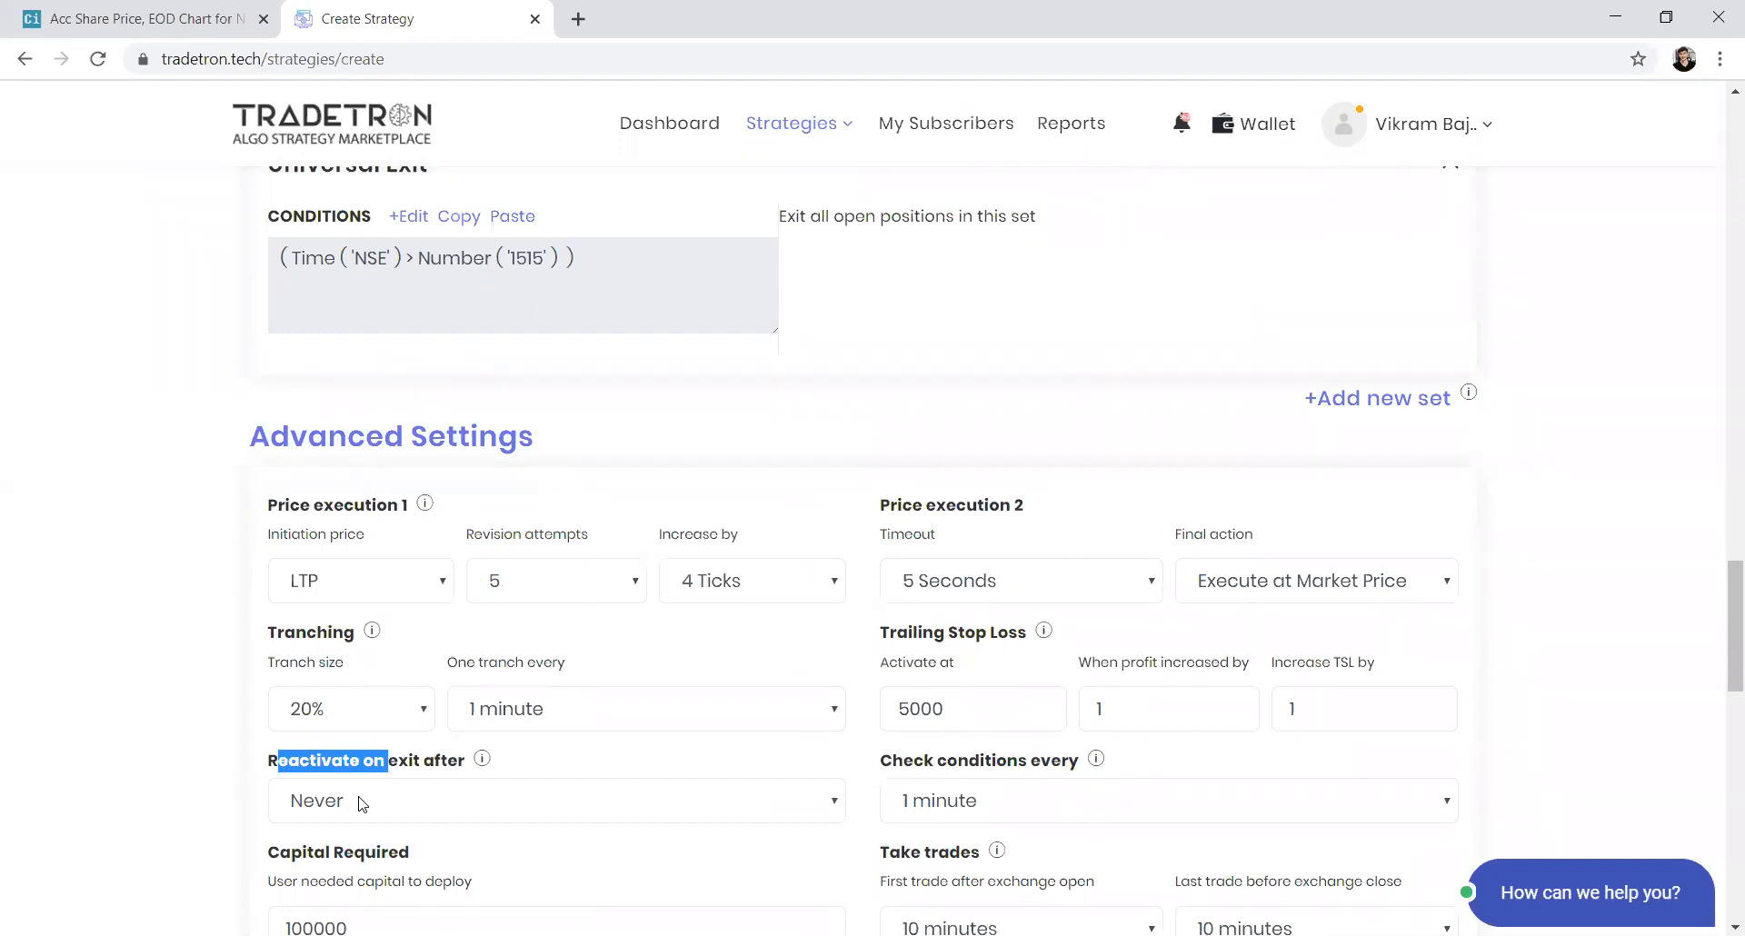
pyautogui.click(363, 803)
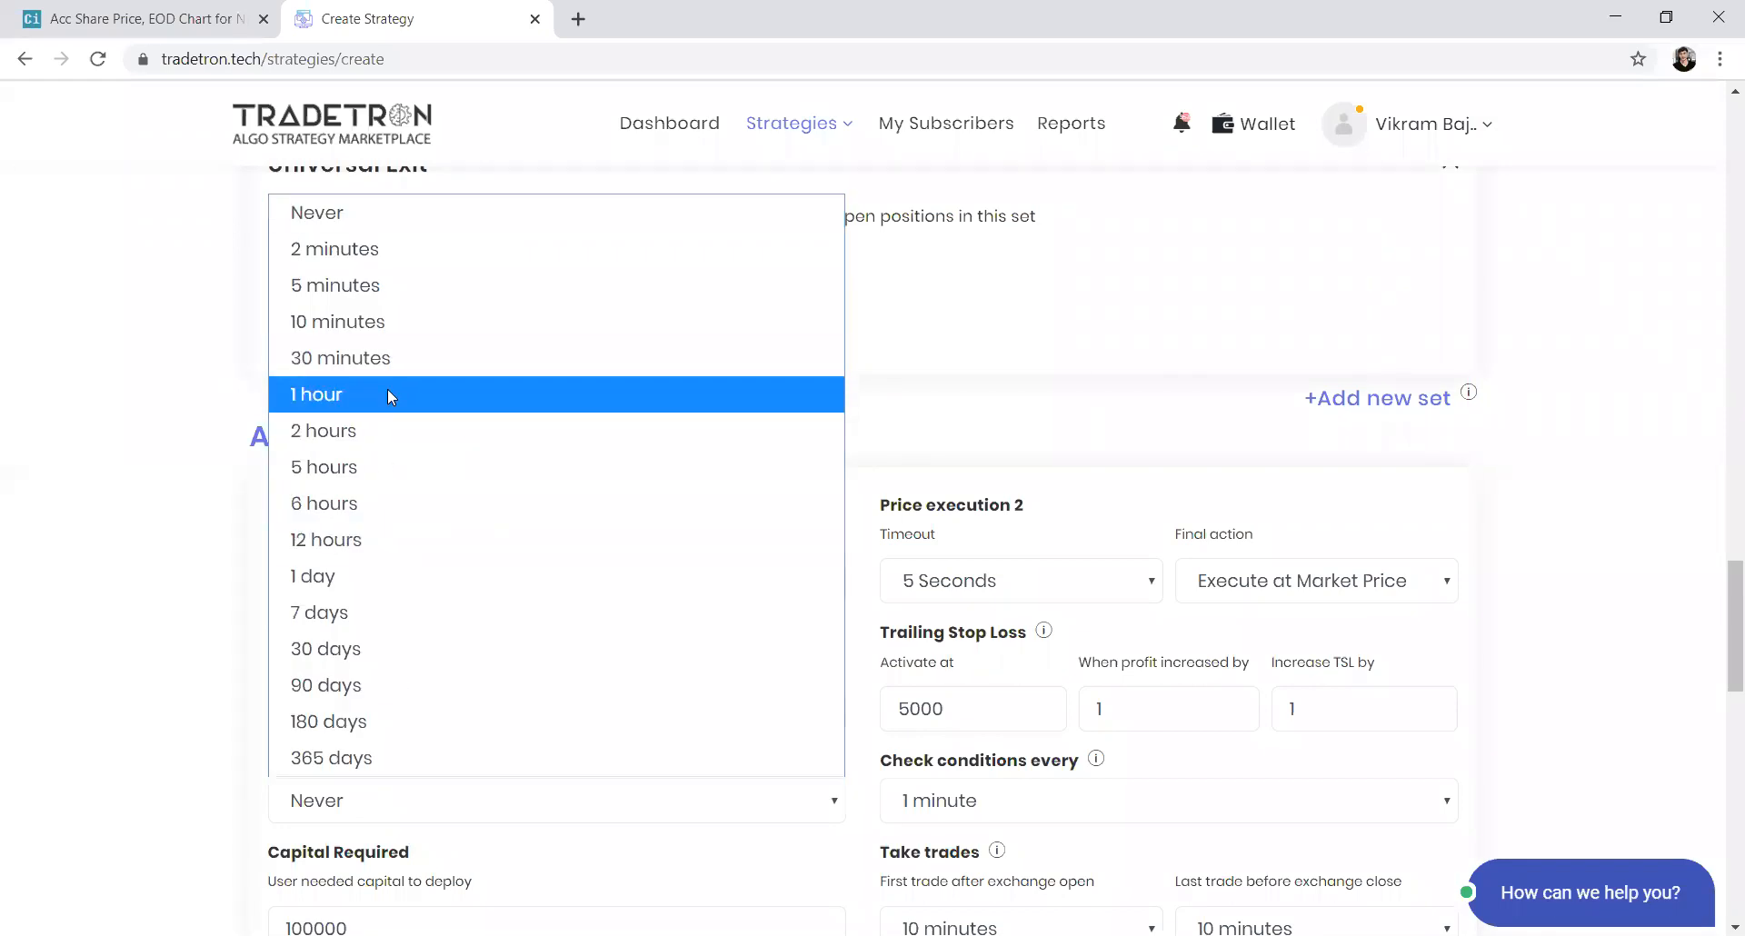
pyautogui.click(383, 503)
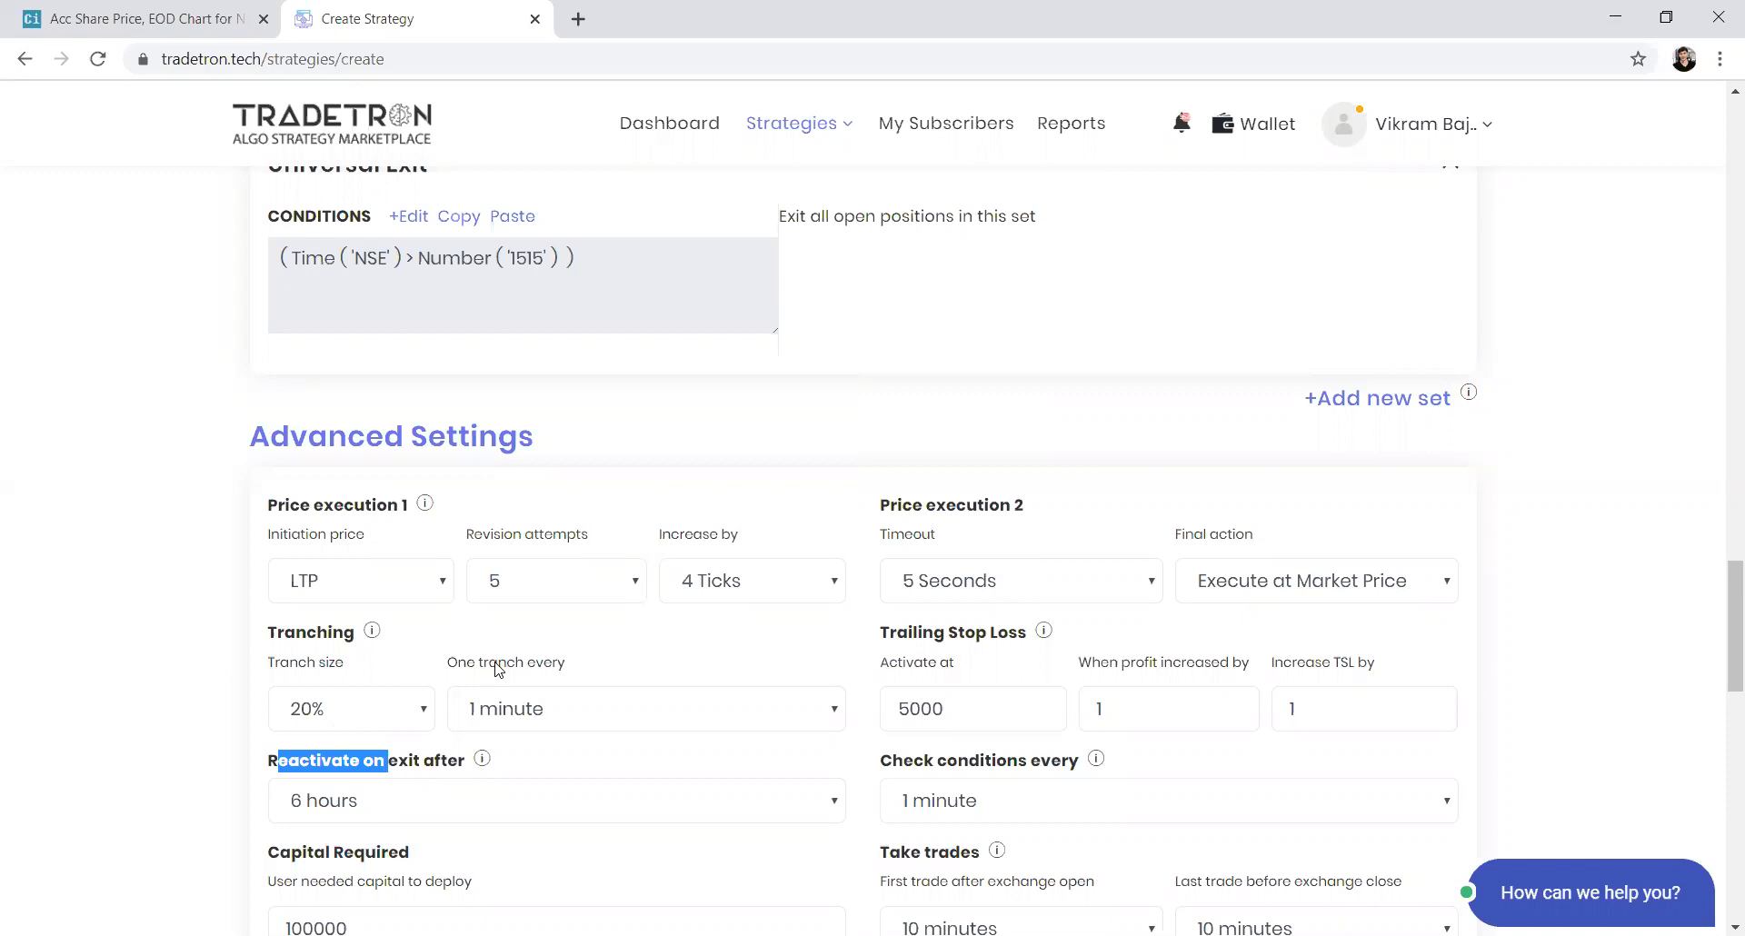
pyautogui.scroll(-3, 498, 670)
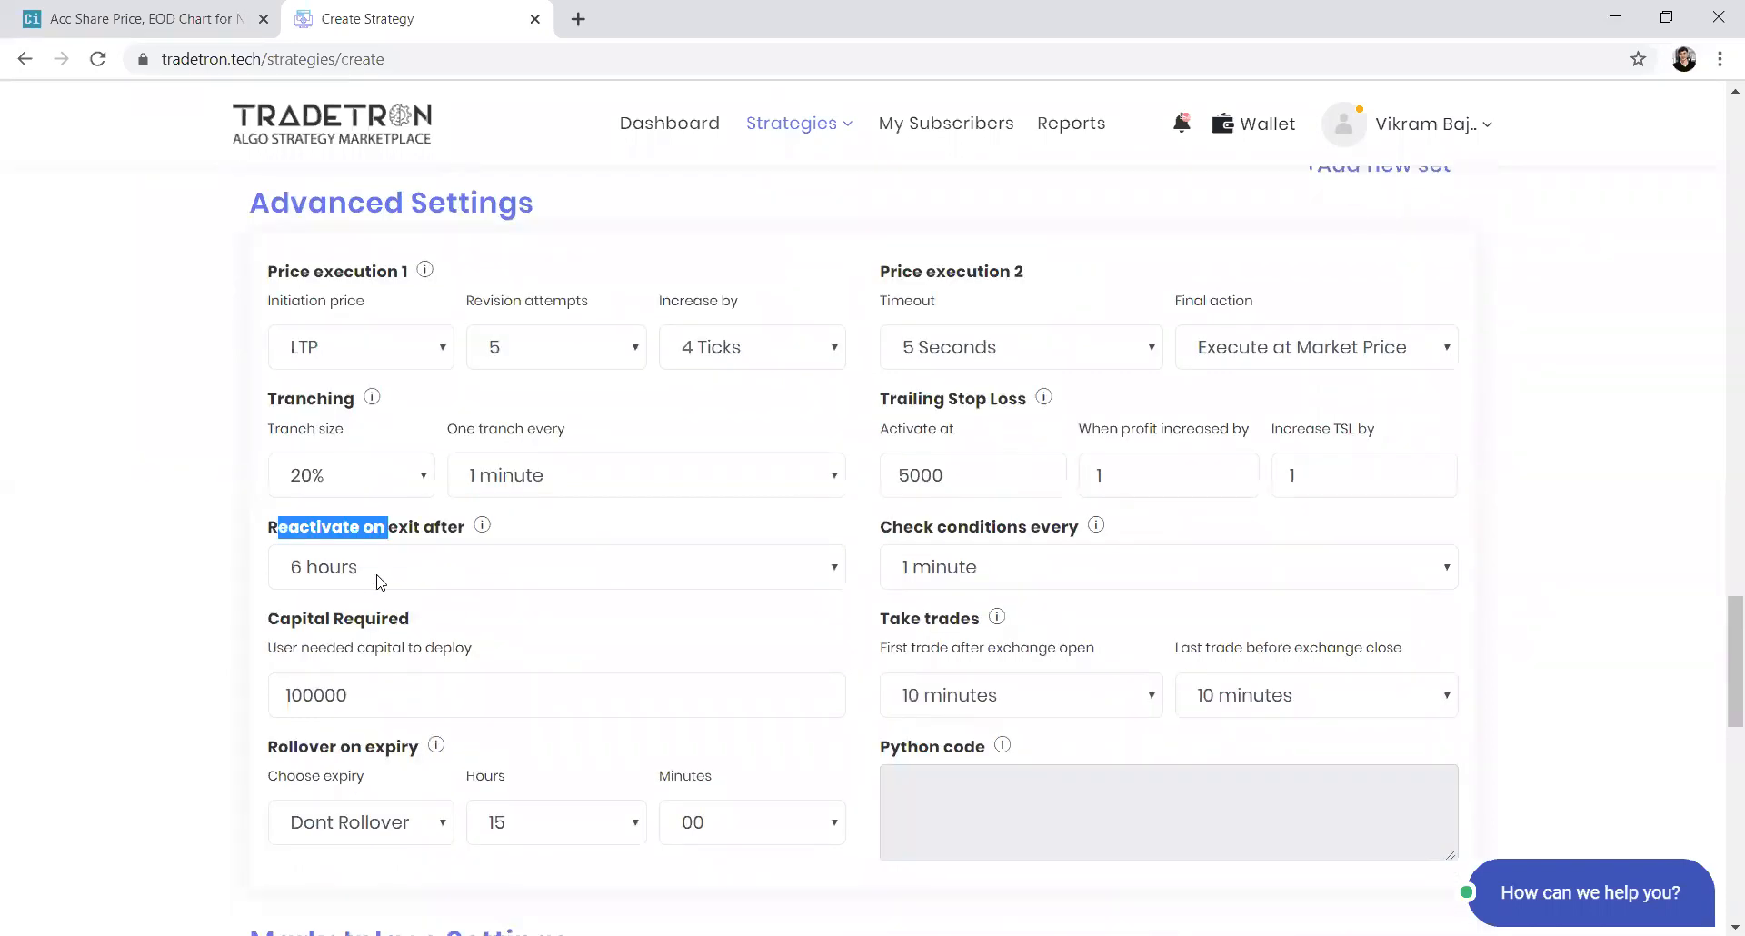
pyautogui.scroll(5, 379, 581)
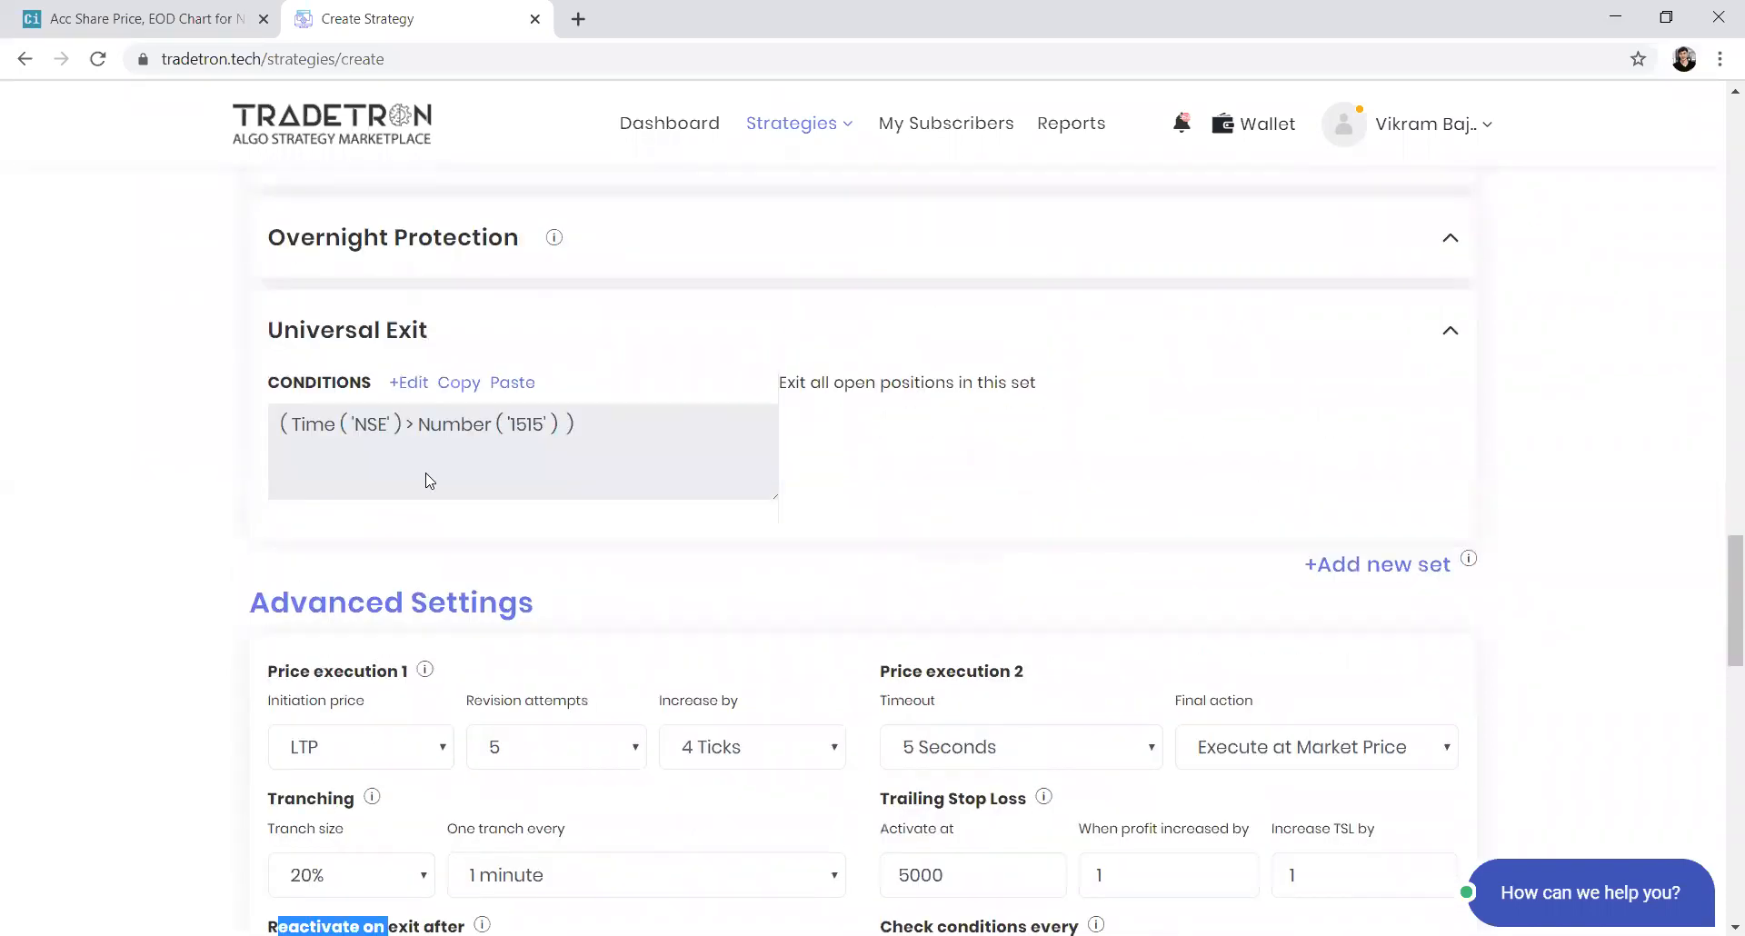
pyautogui.click(429, 480)
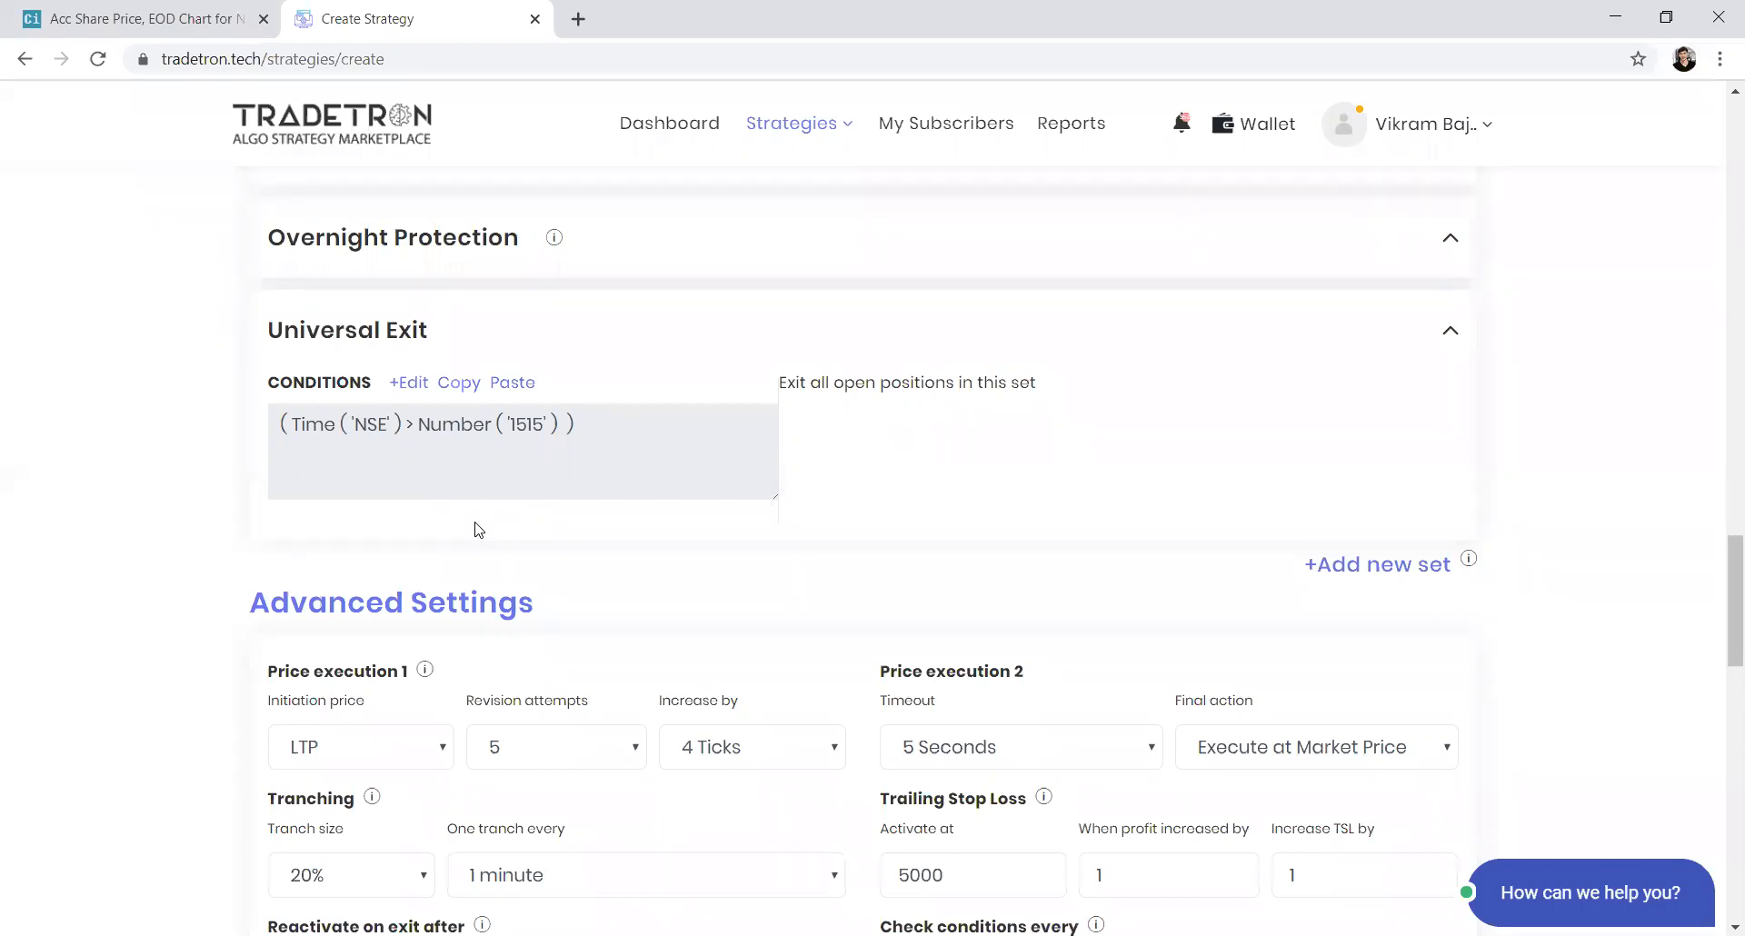
# Make the strategy public in the marketplace settings
pyautogui.scroll(-6, 478, 529)
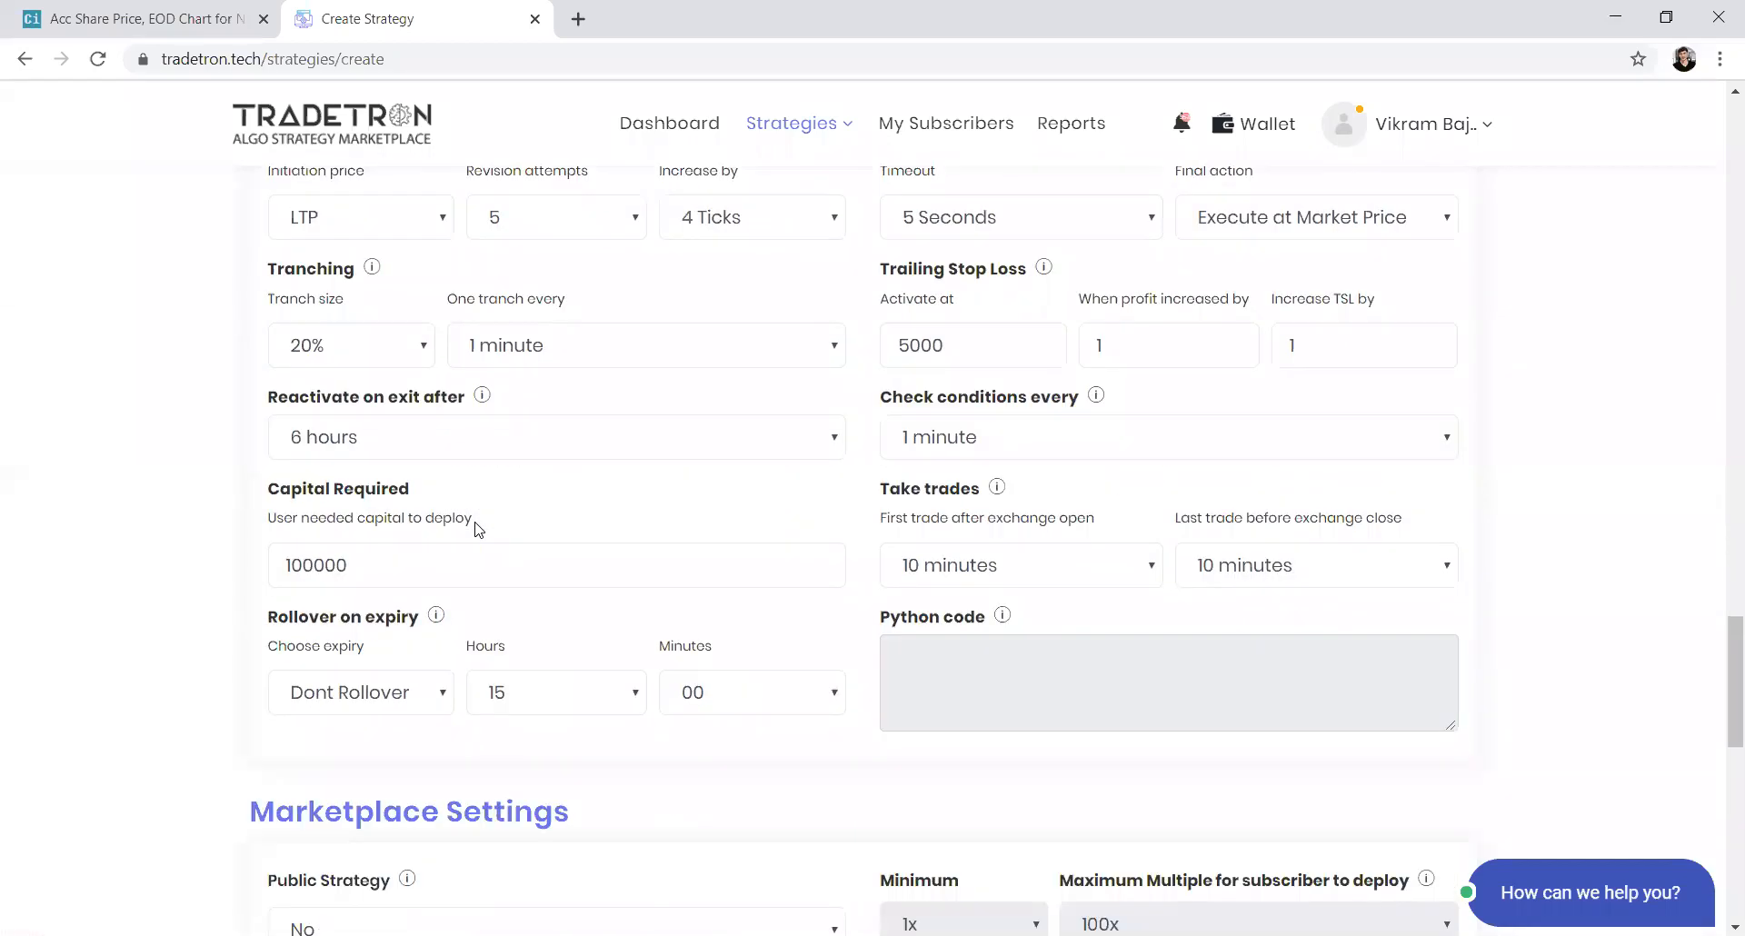
pyautogui.scroll(-4, 479, 530)
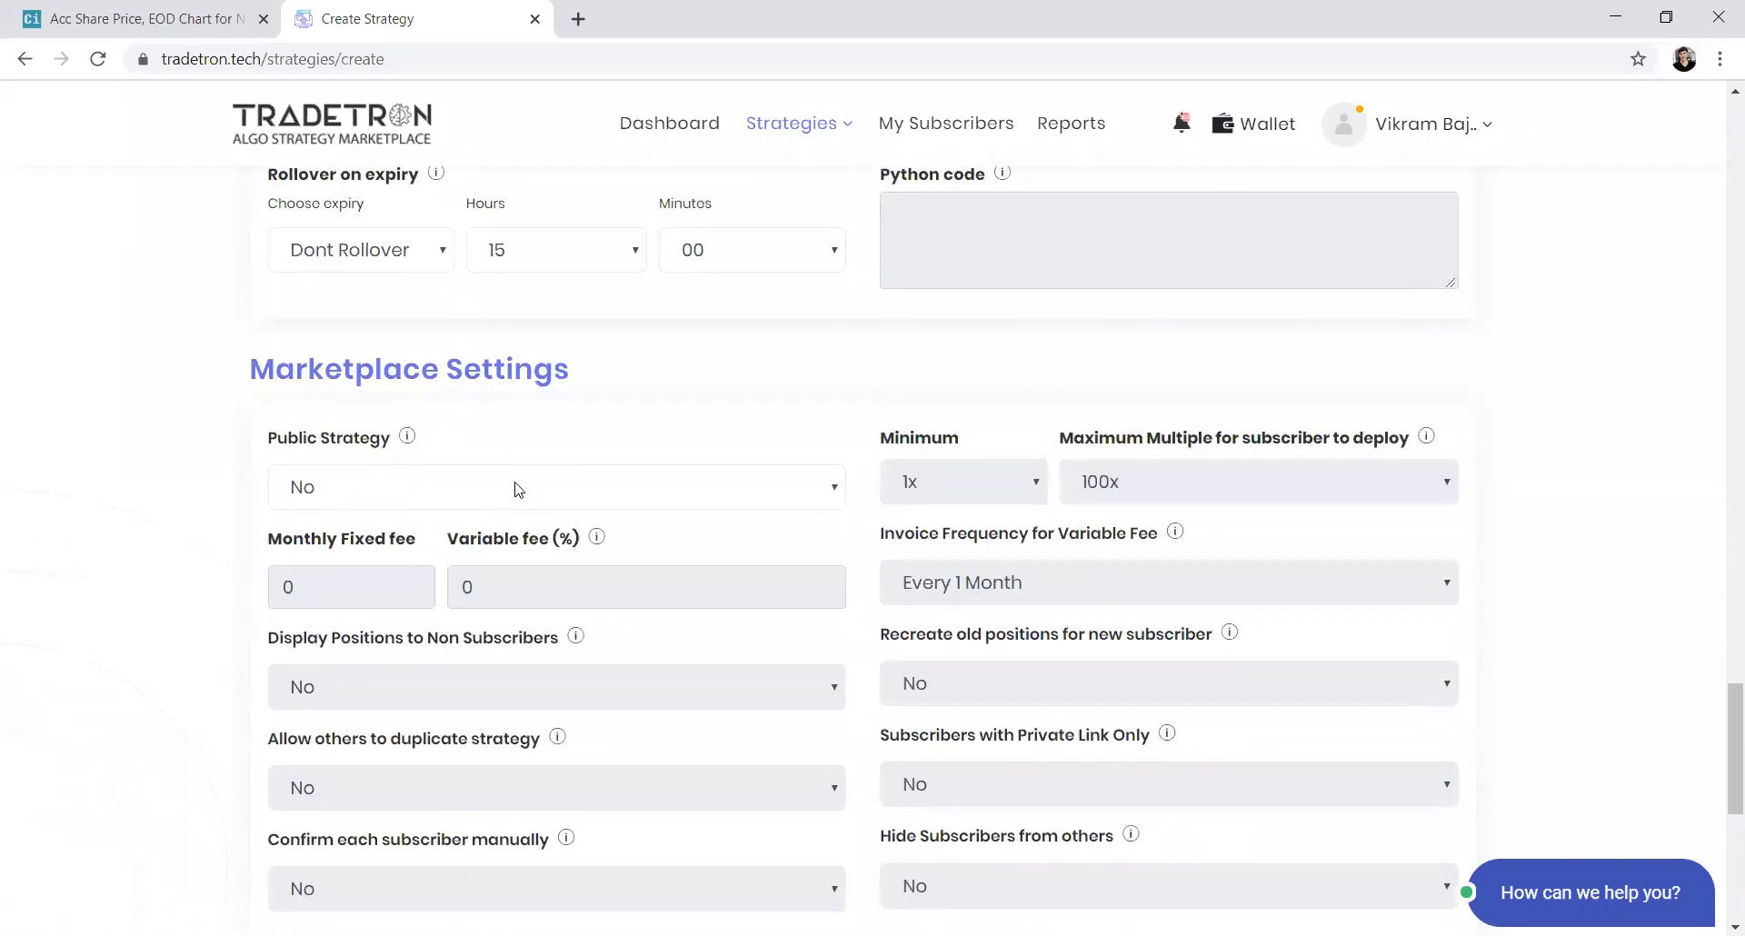
pyautogui.click(517, 490)
pyautogui.click(491, 522)
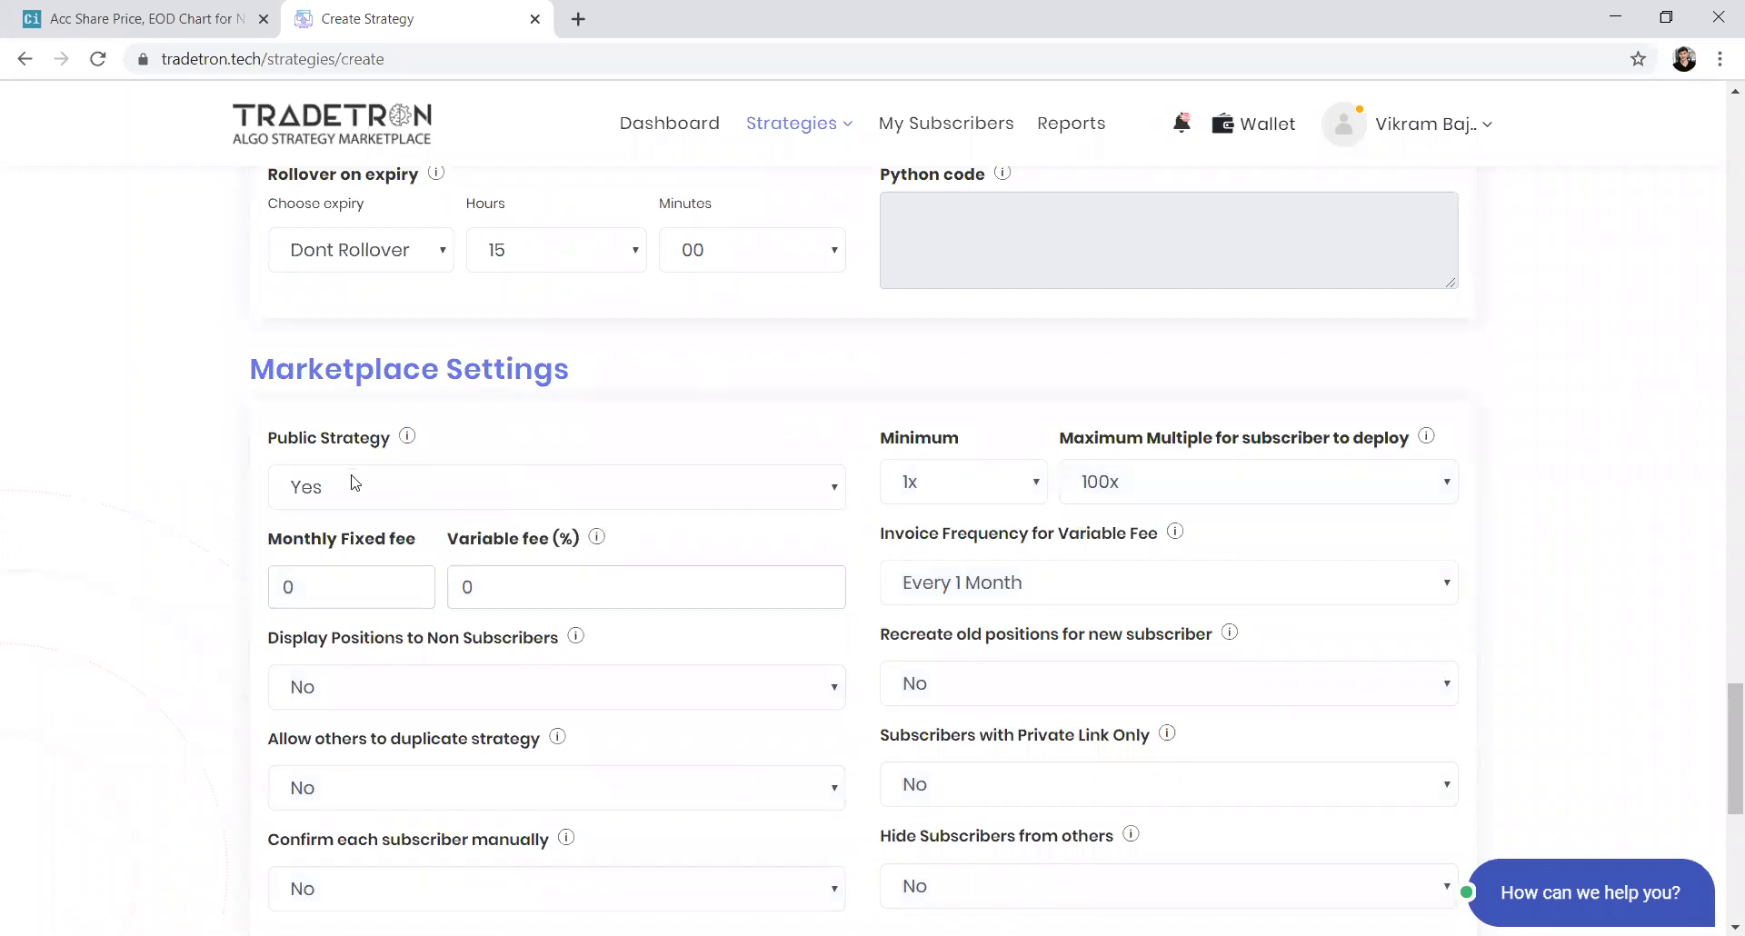
pyautogui.click(304, 589)
pyautogui.write('2000')
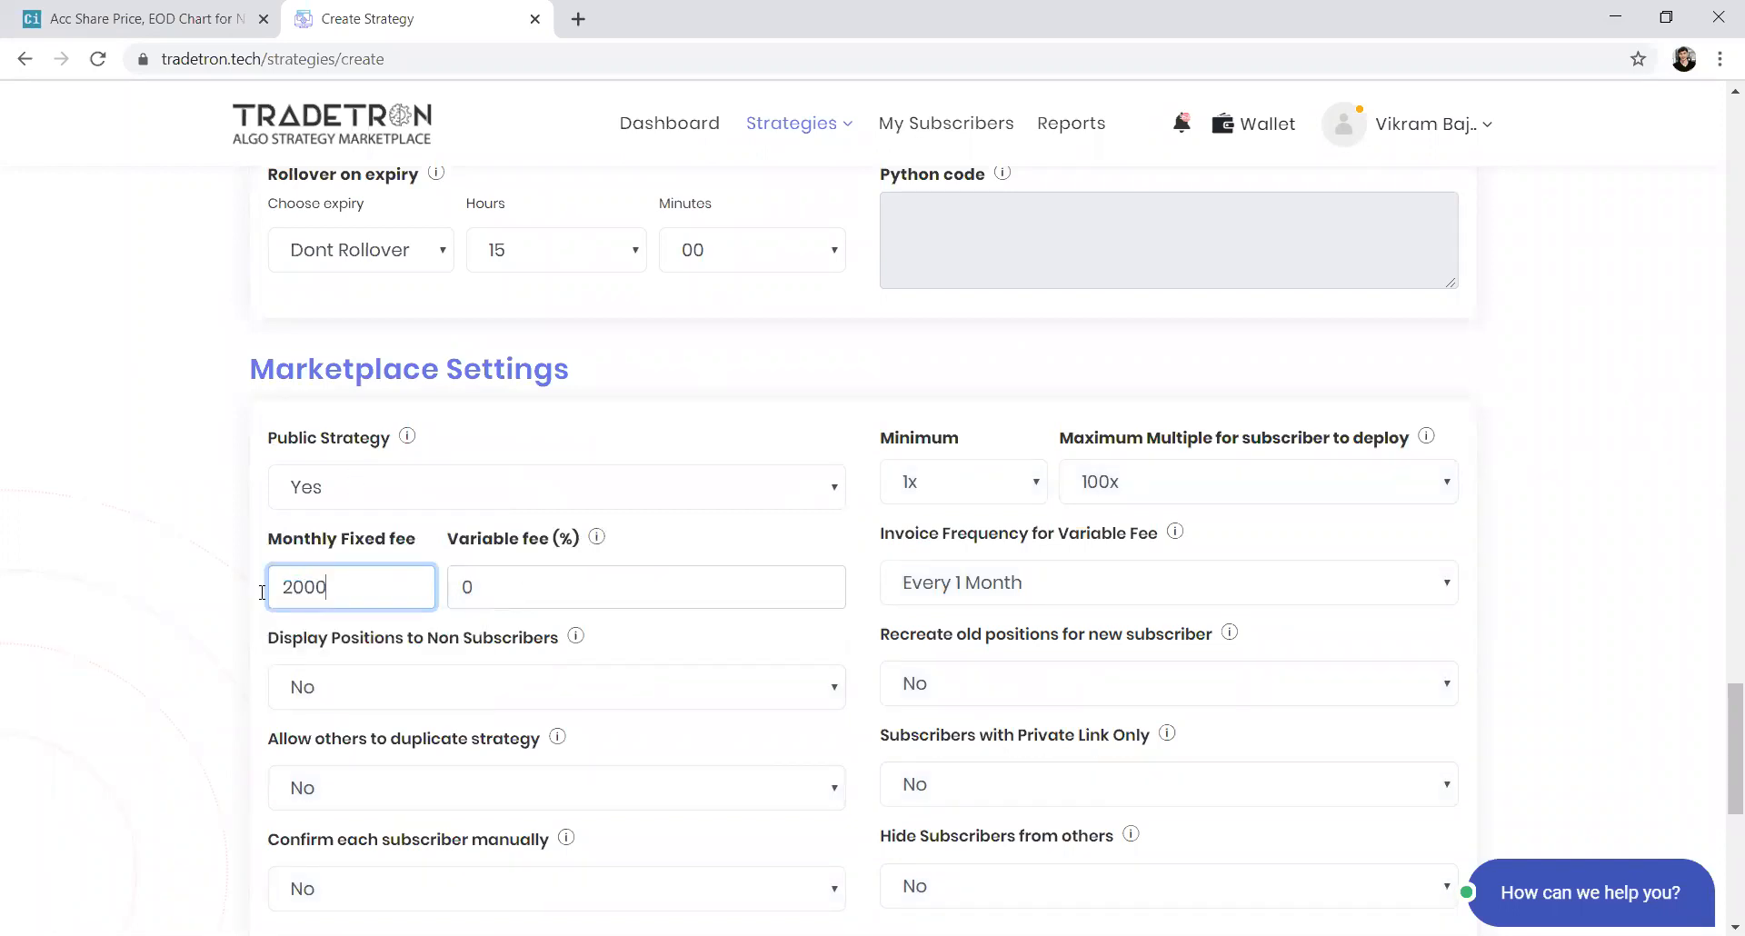
pyautogui.press('BackSpace')
pyautogui.press('BackSpace')
pyautogui.press('BackSpace')
pyautogui.press('BackSpace')
pyautogui.write('0')
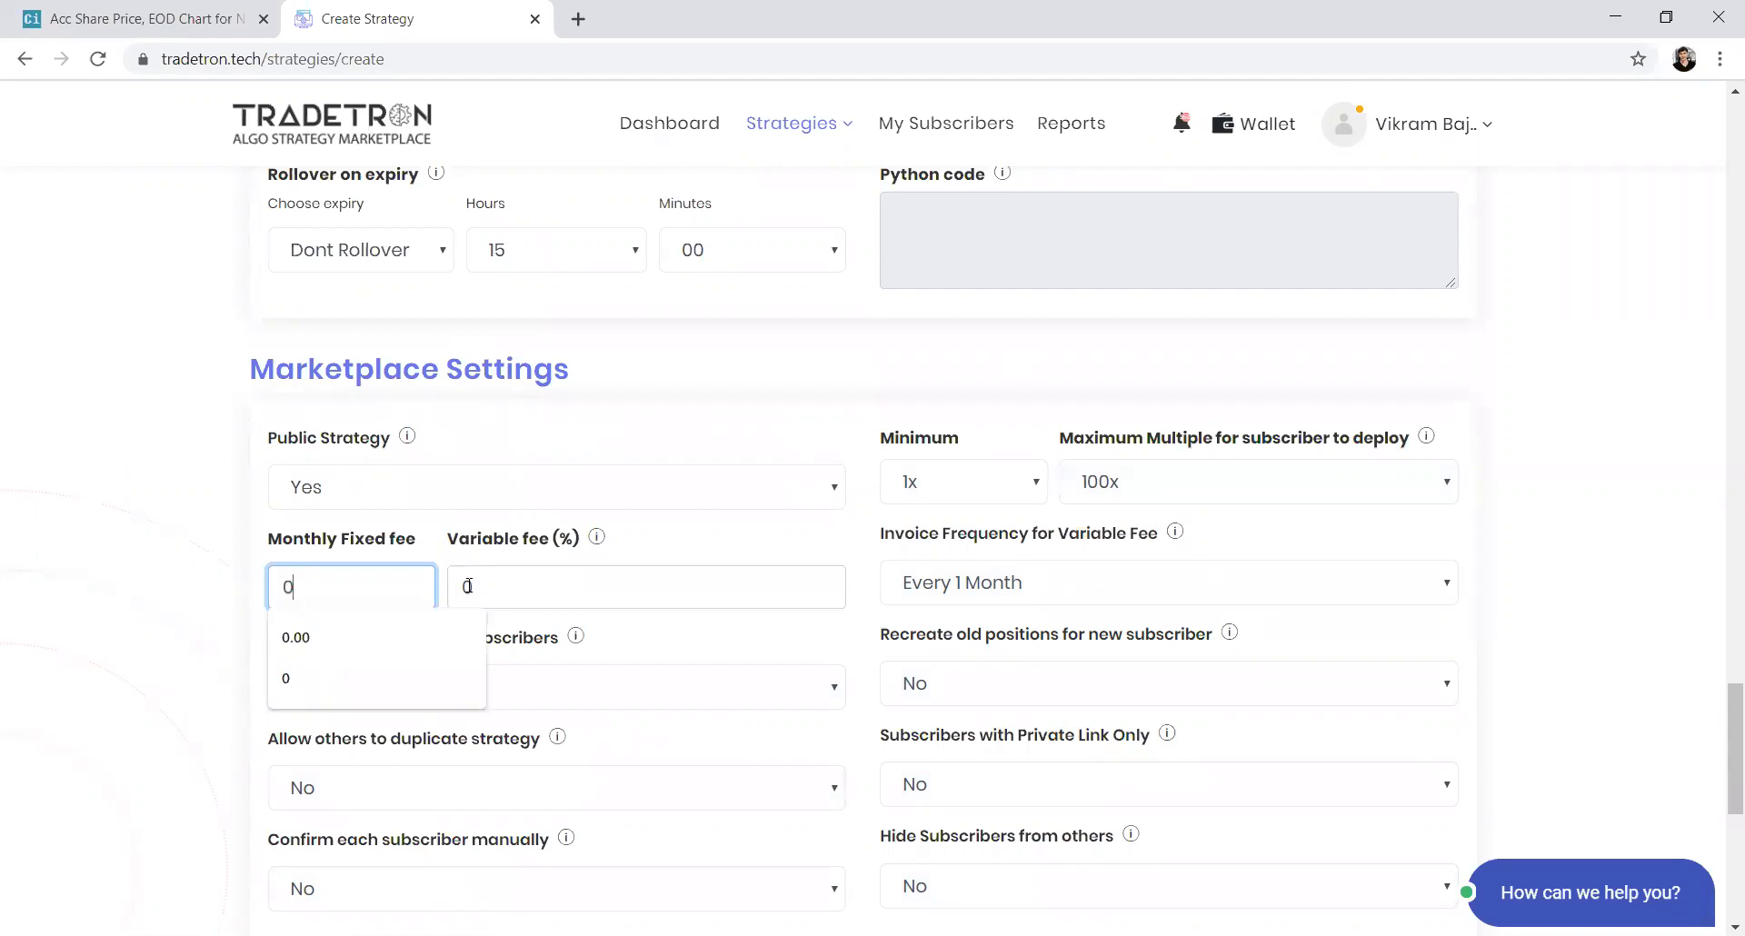
pyautogui.click(464, 588)
pyautogui.write('20')
pyautogui.press('BackSpace')
pyautogui.press('BackSpace')
pyautogui.scroll(-1, 487, 742)
pyautogui.write('0')
# Review the duplication, private link and subscriber visibility options in the marketplace settings
pyautogui.click(469, 788)
pyautogui.click(470, 789)
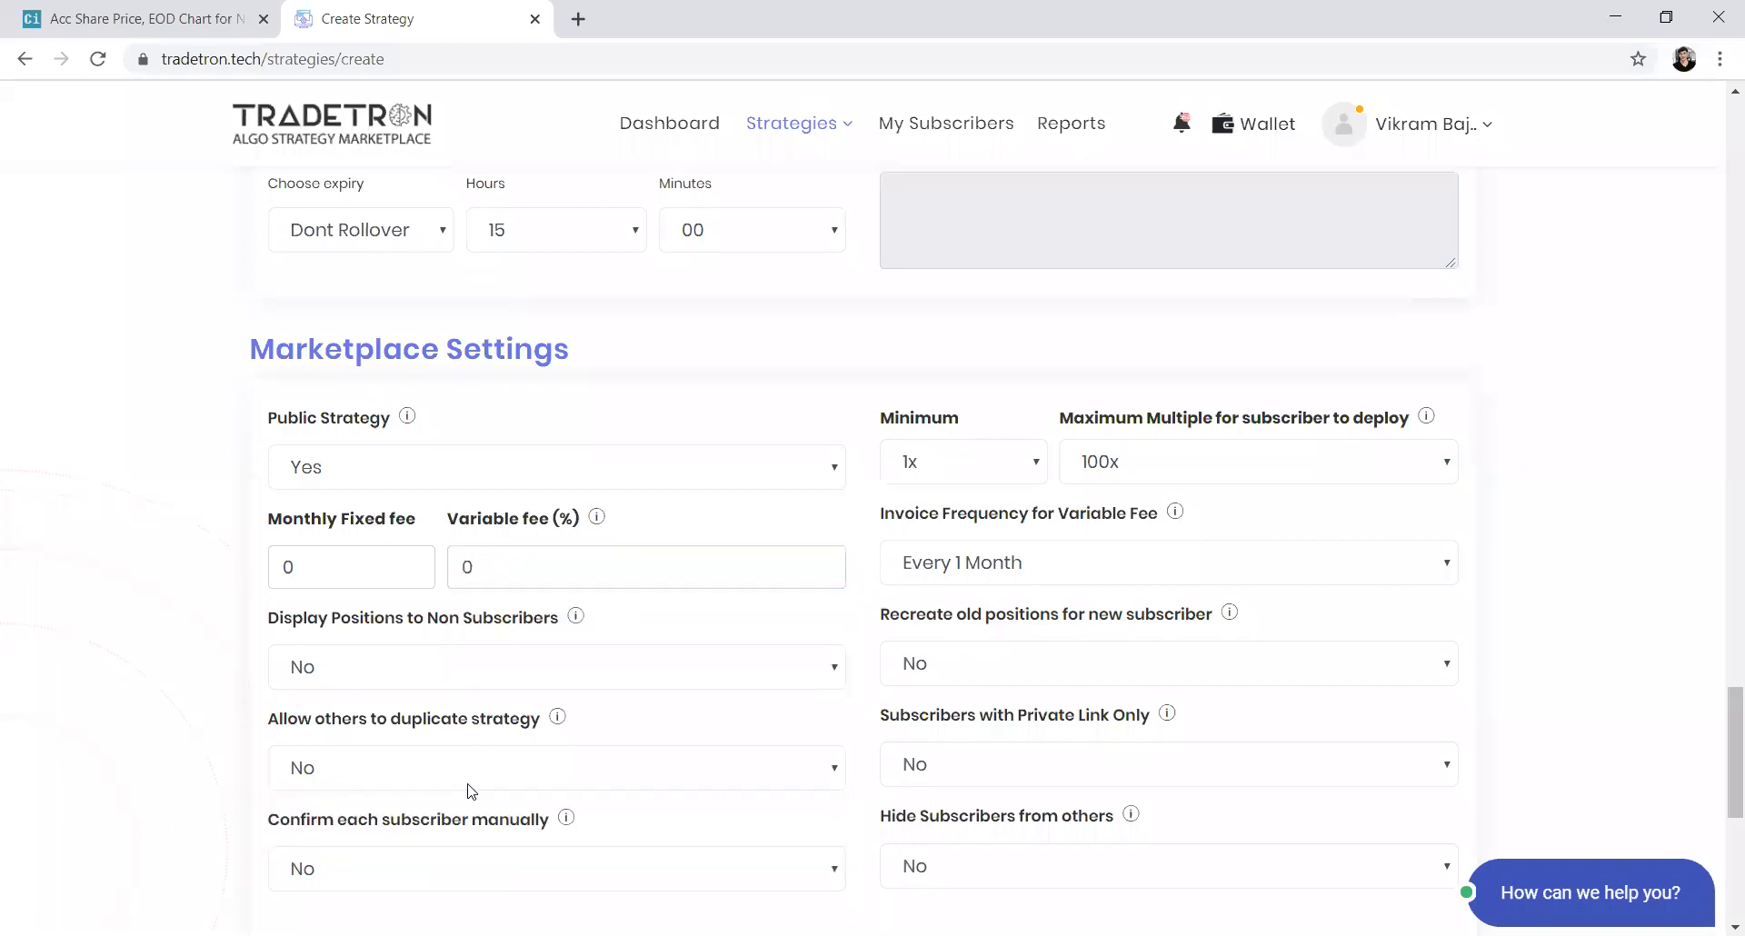
pyautogui.click(946, 881)
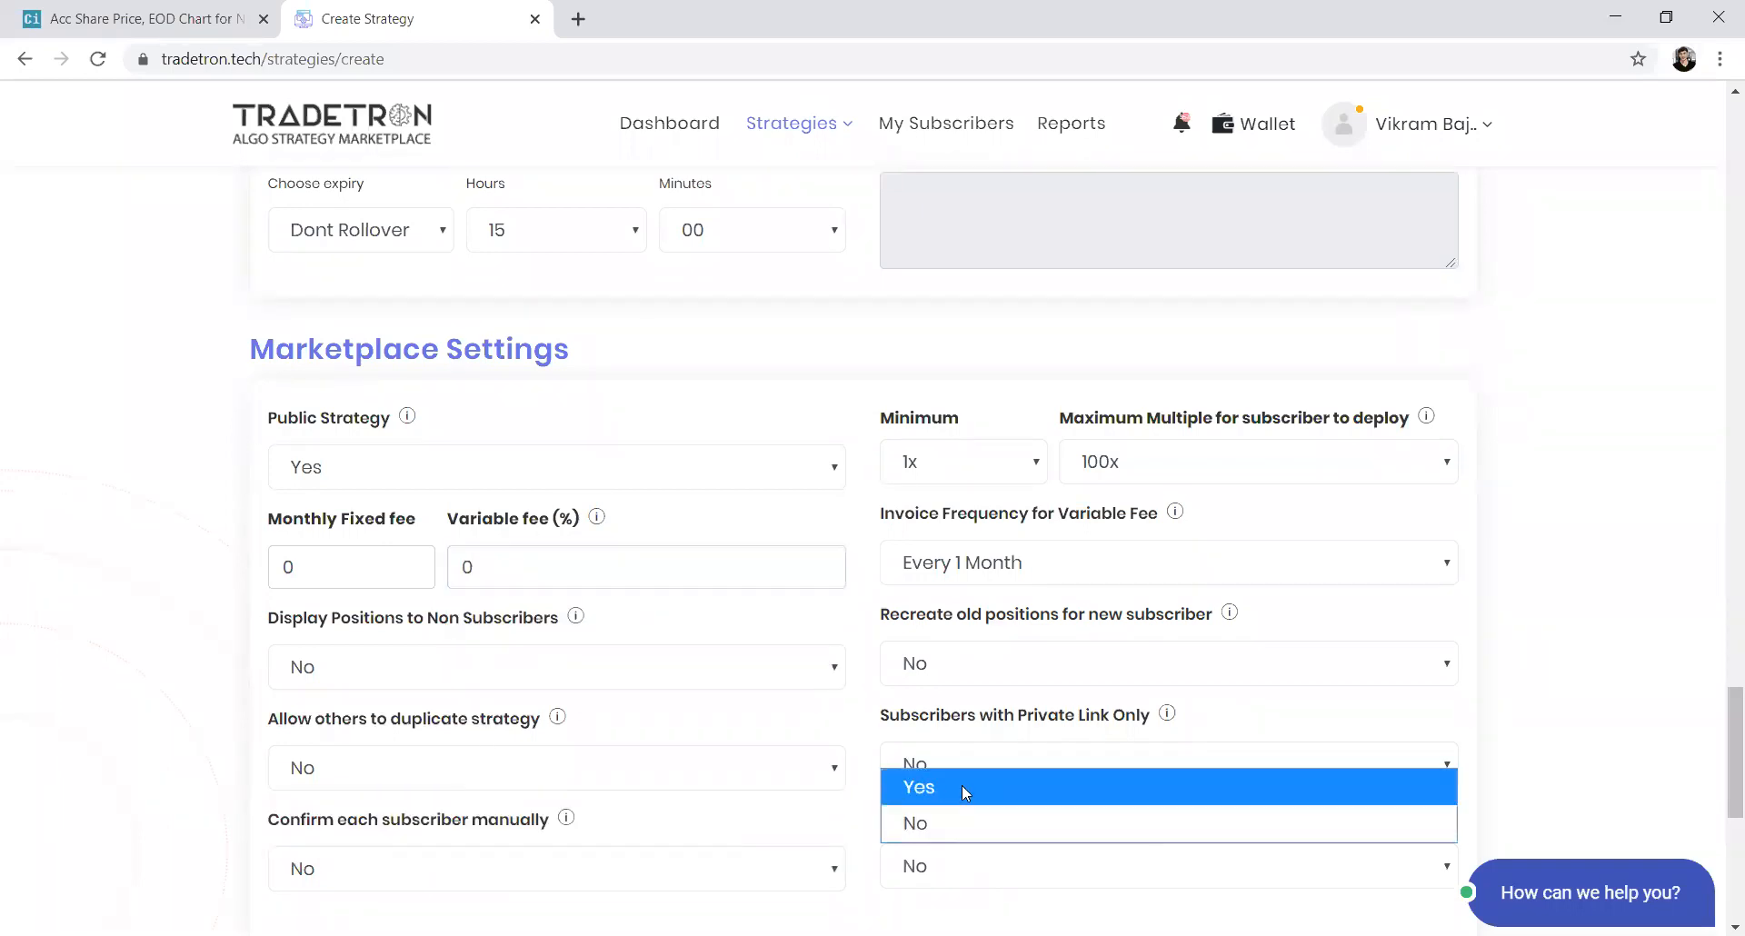
pyautogui.click(776, 768)
pyautogui.click(1006, 771)
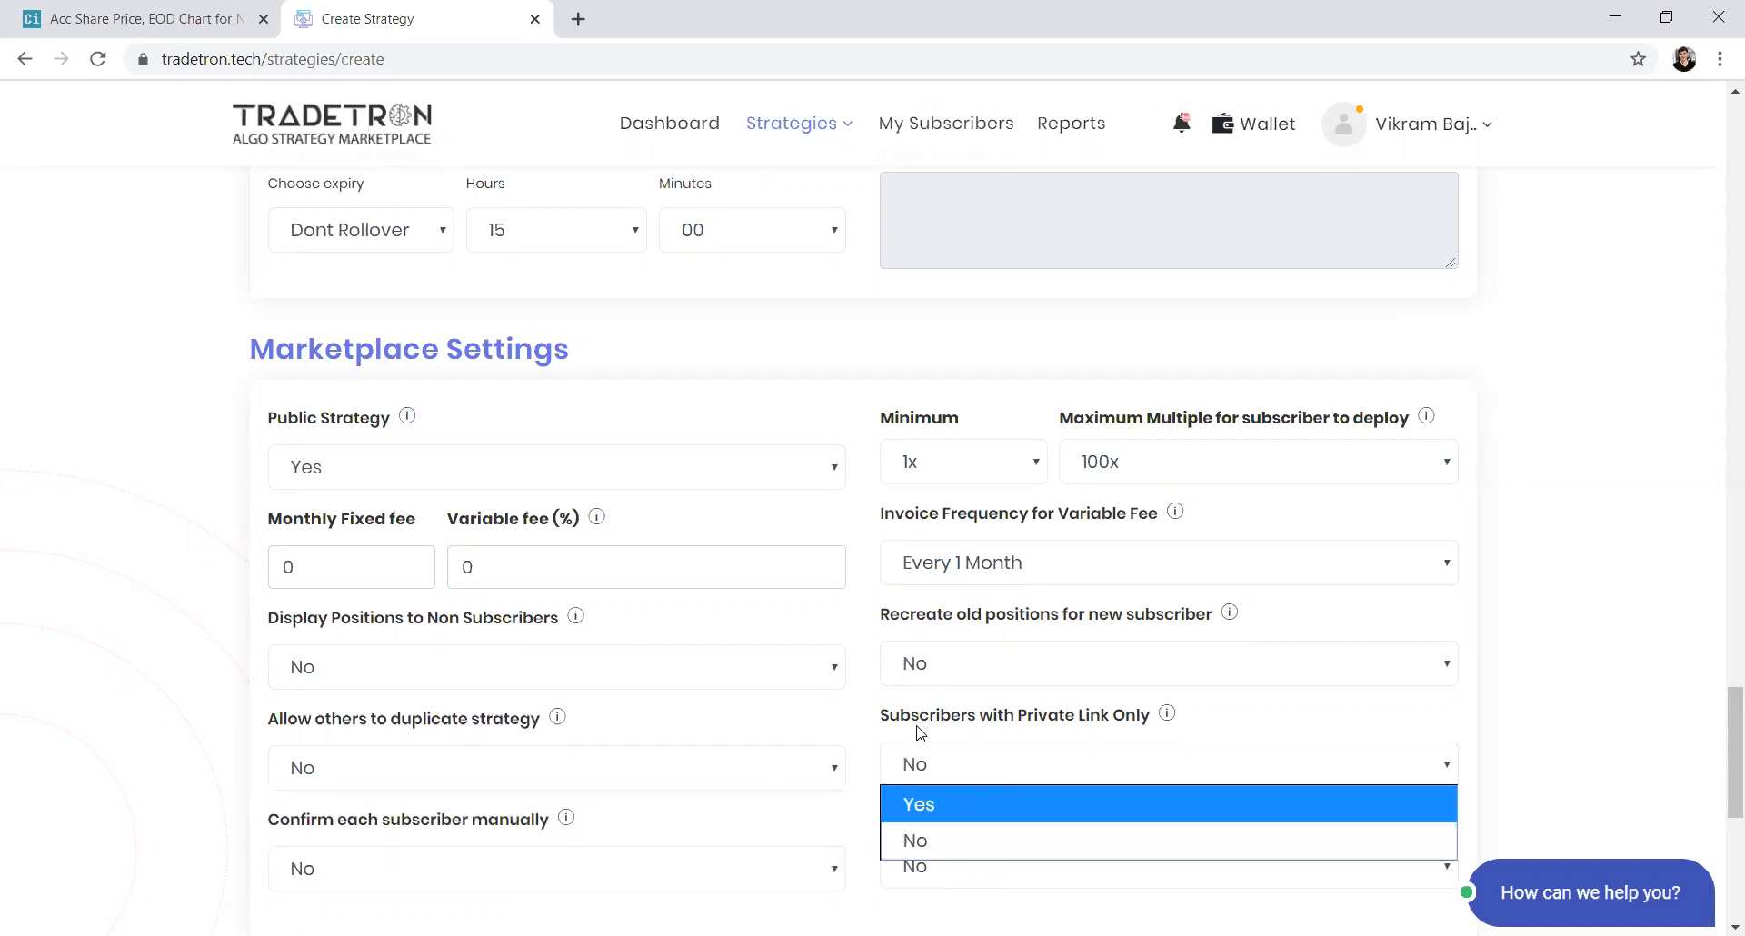
pyautogui.click(851, 737)
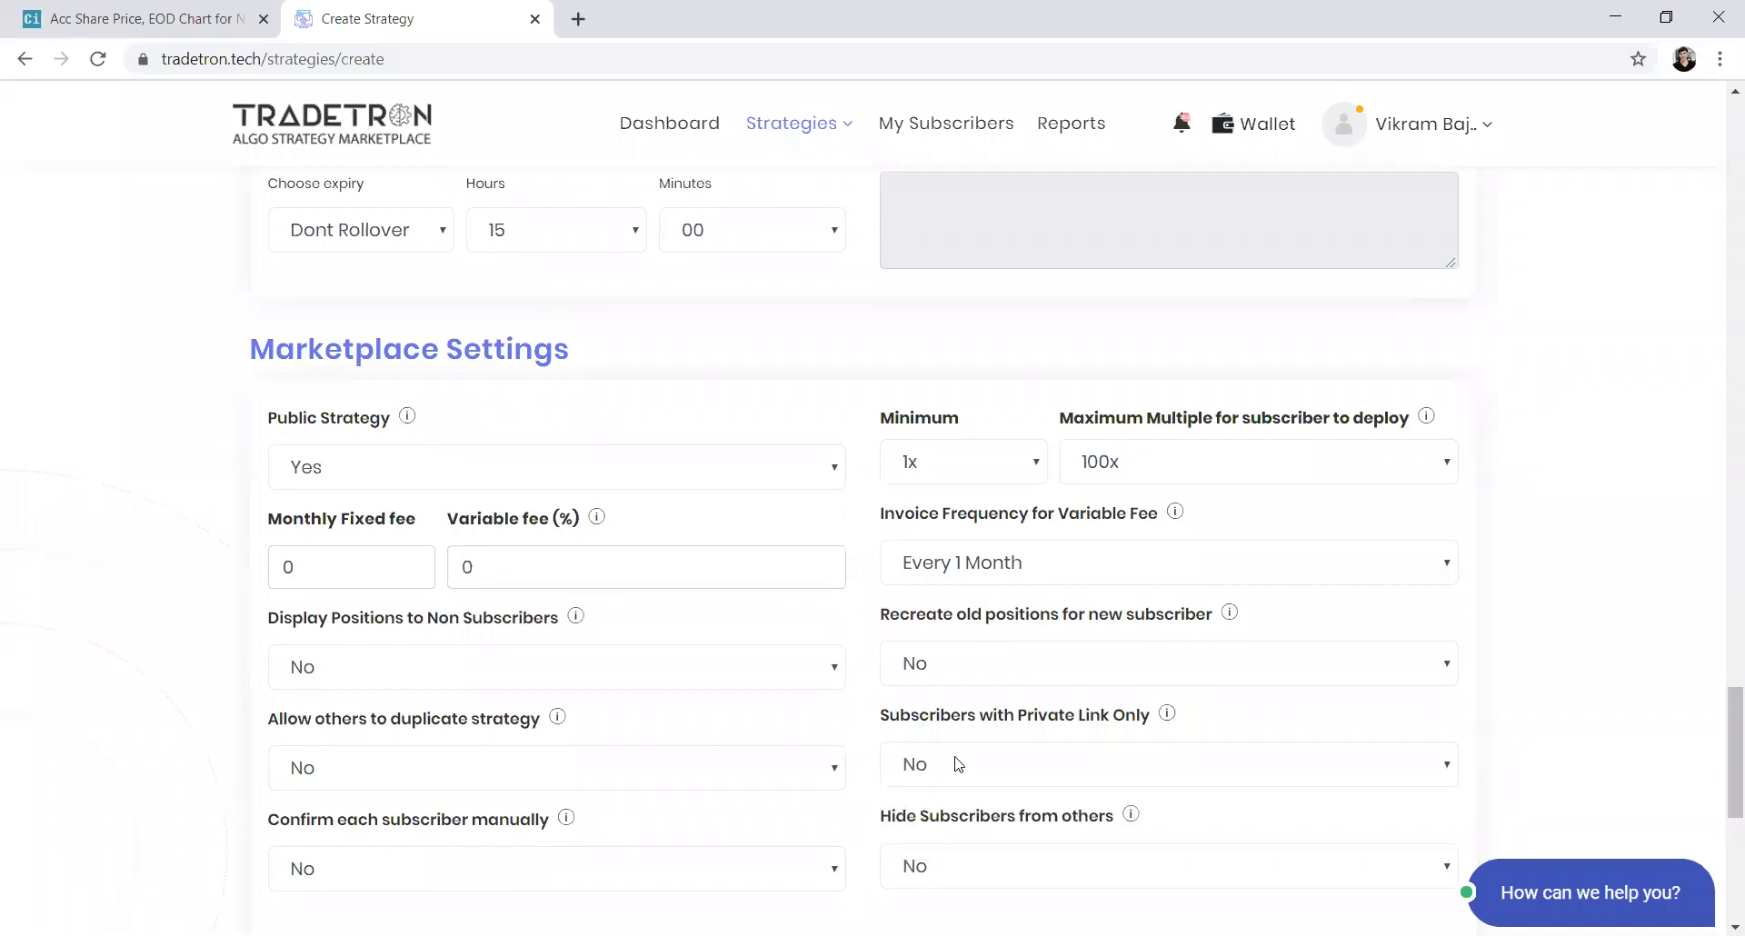
pyautogui.scroll(-3, 730, 772)
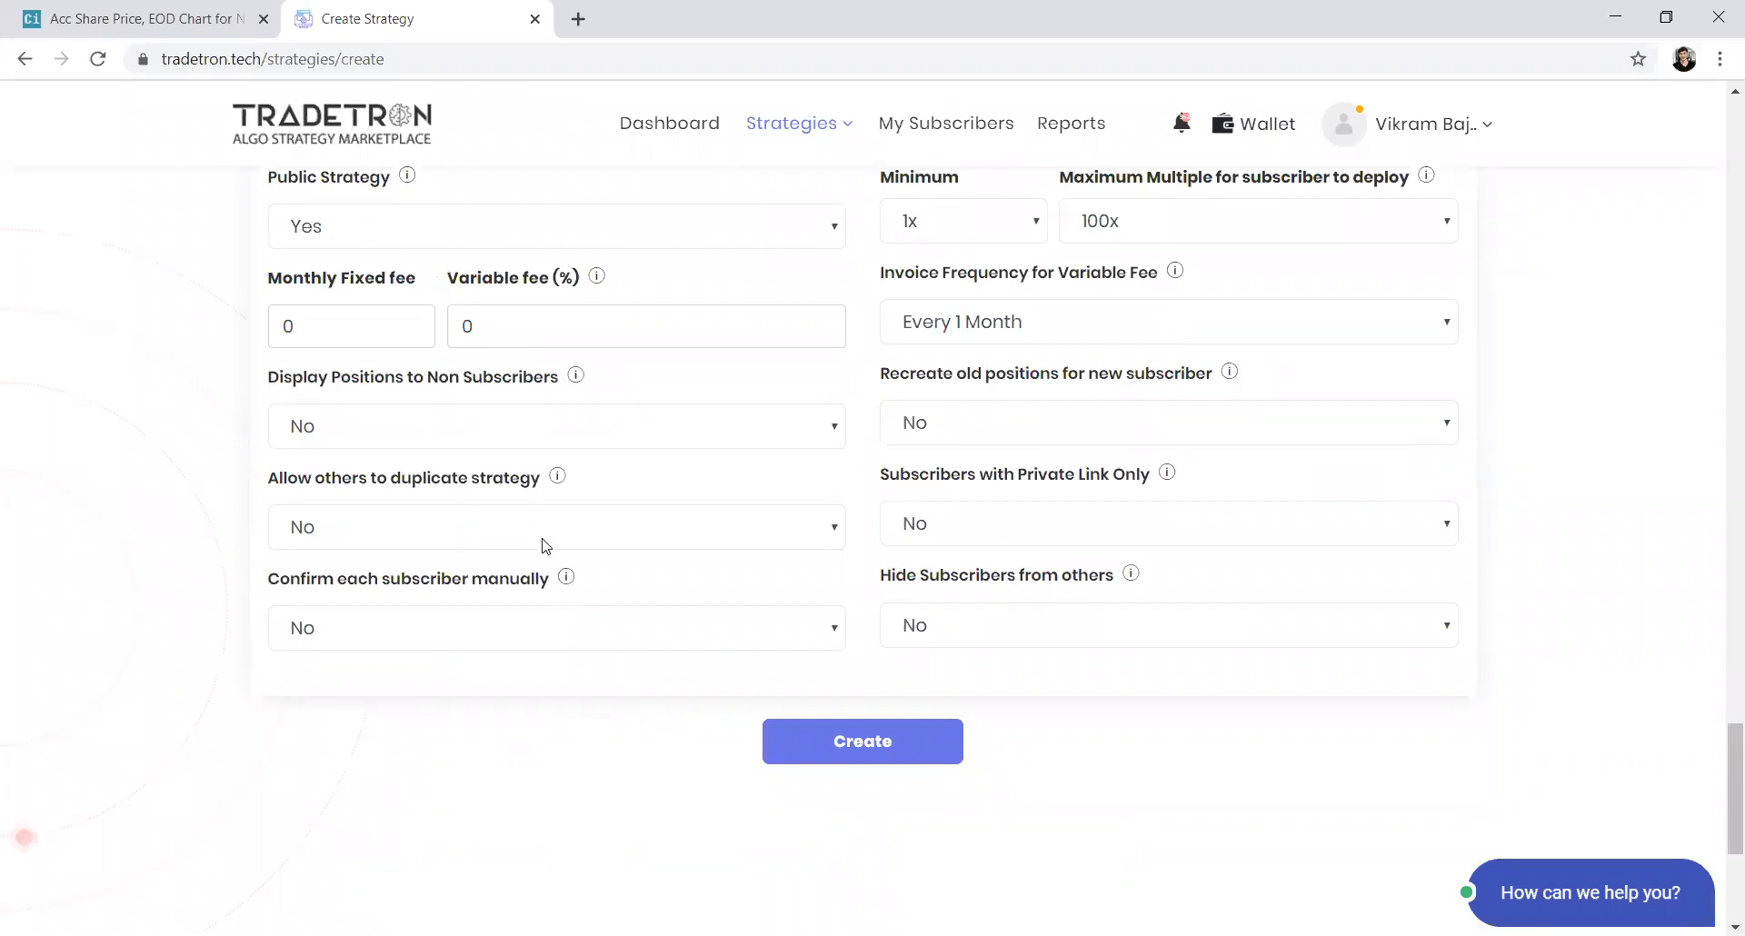
pyautogui.scroll(3, 545, 545)
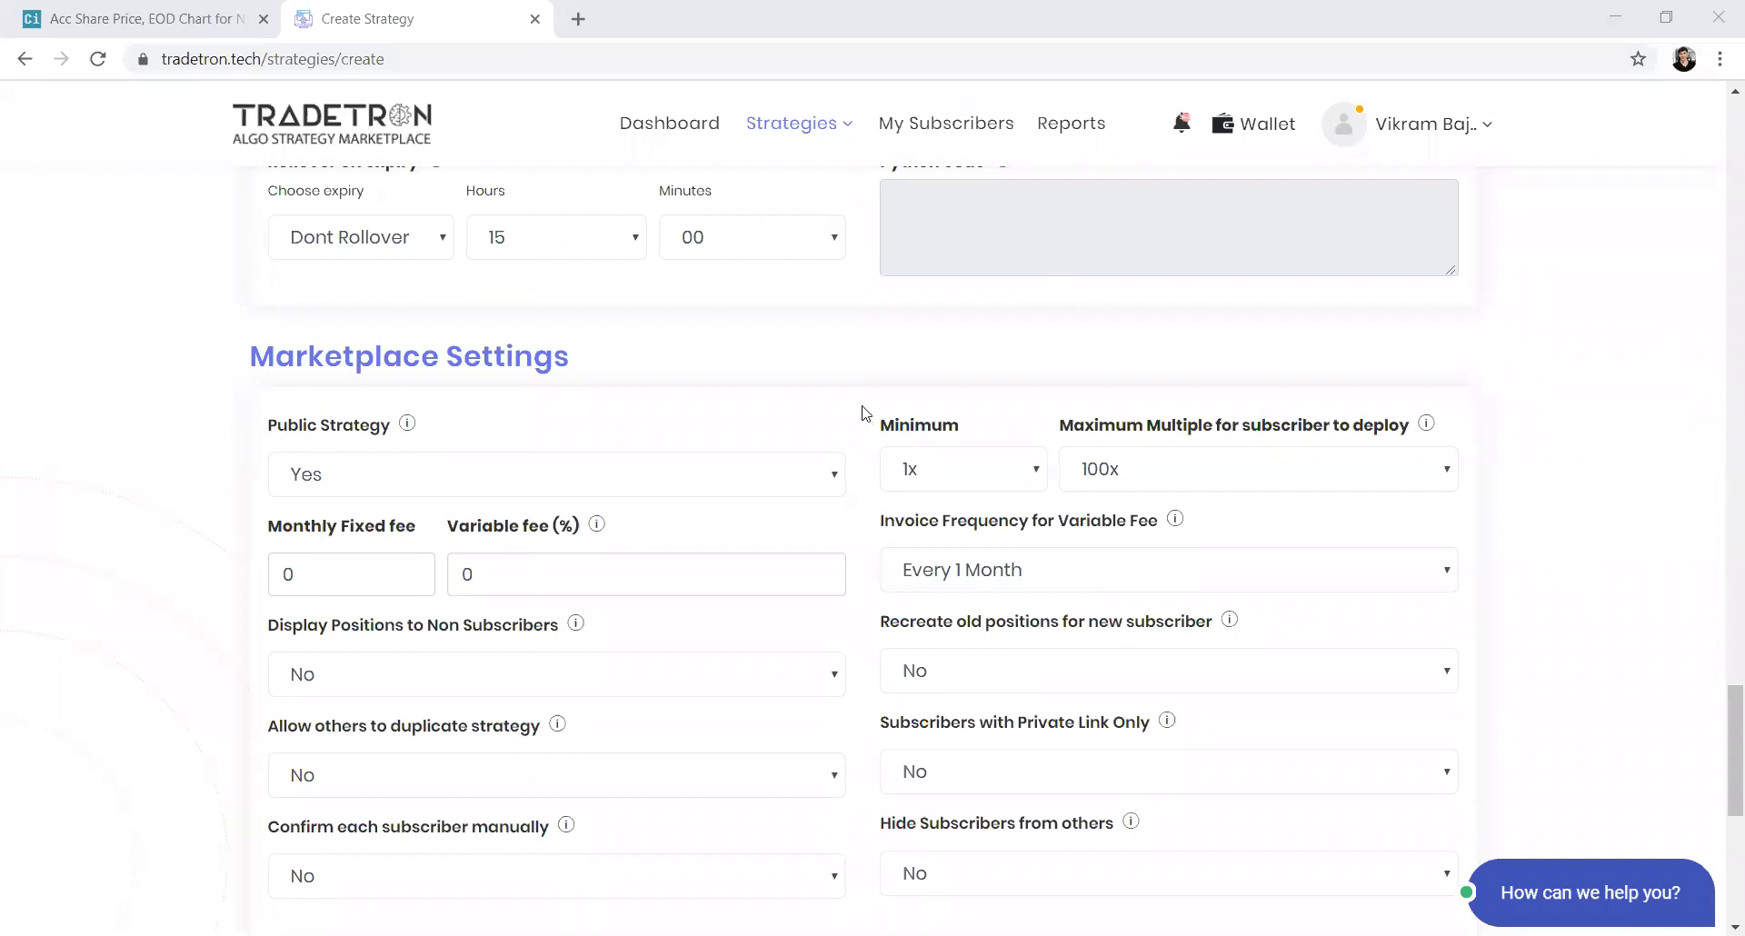
# Add a Repair Once block to the sell set and start a new repair condition
pyautogui.scroll(15, 855, 388)
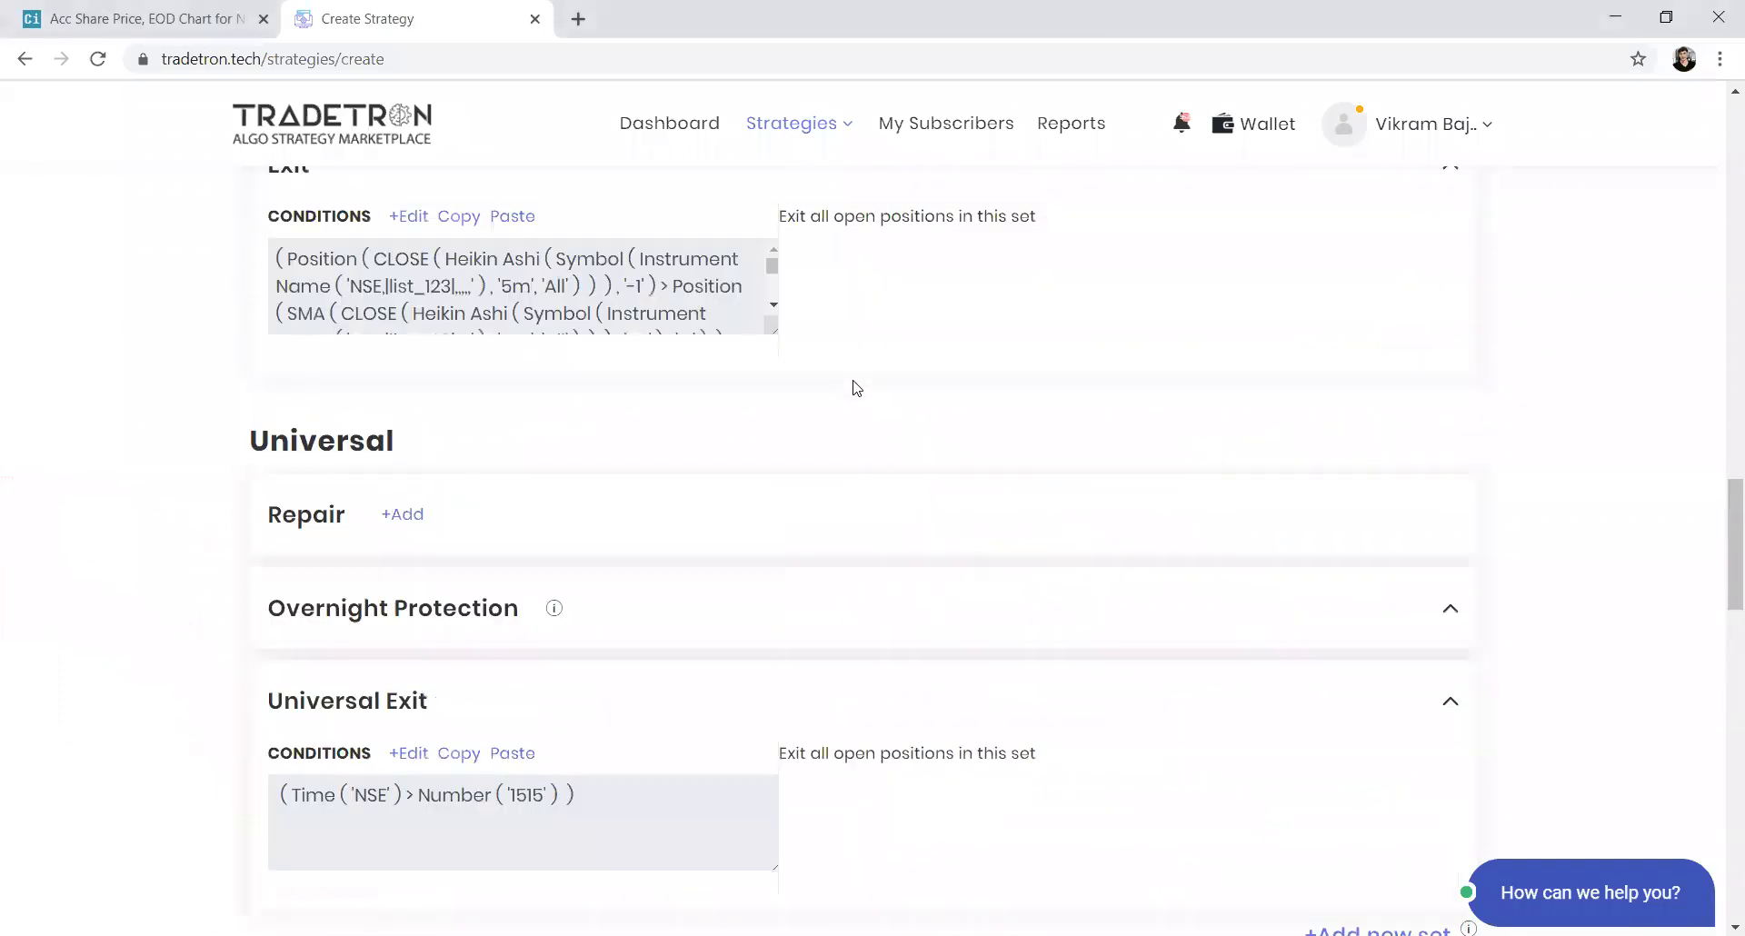
pyautogui.scroll(1, 854, 388)
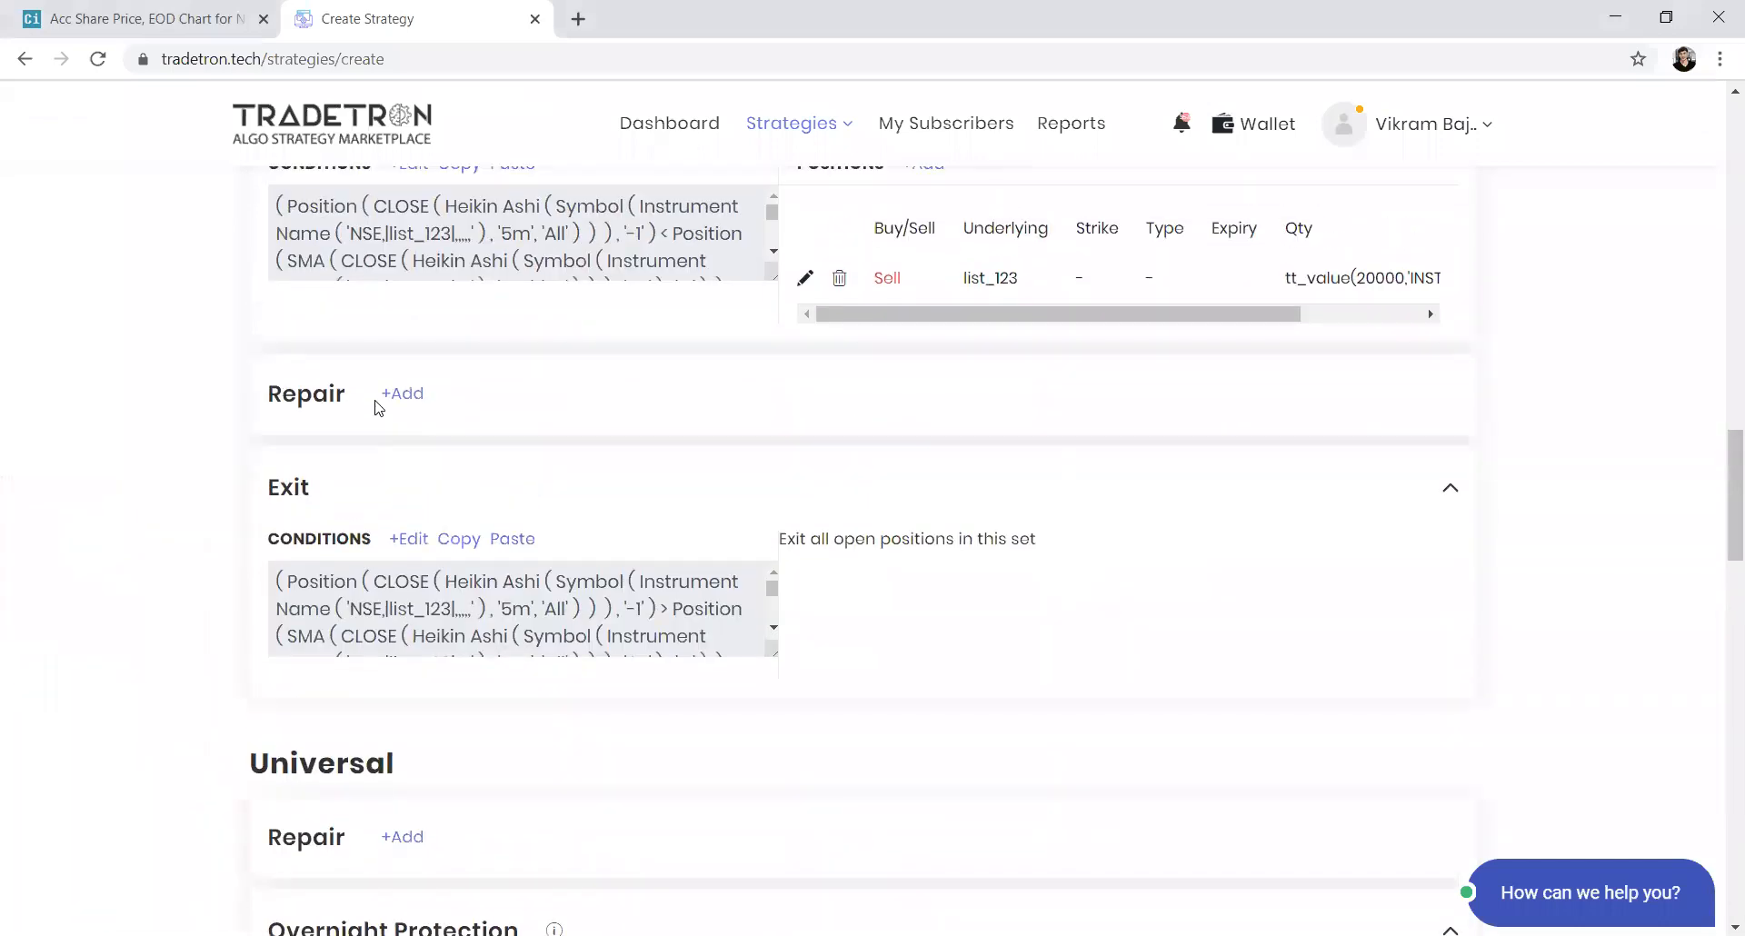
pyautogui.click(400, 394)
pyautogui.click(414, 450)
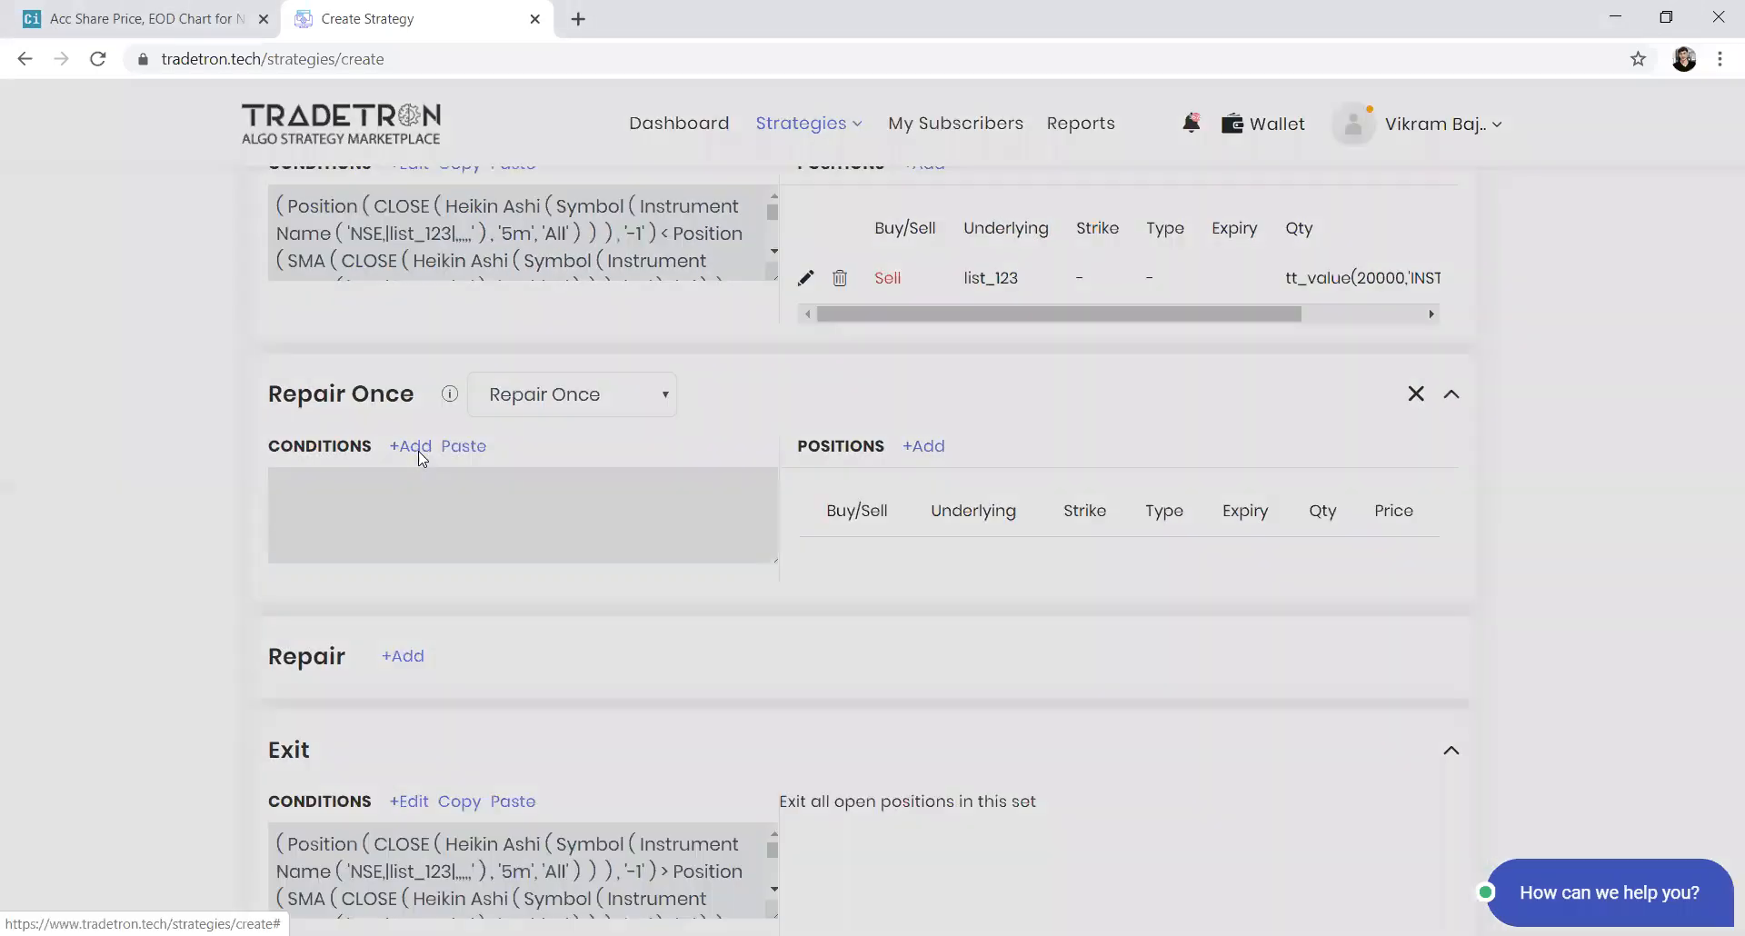
# Choose the Position keyword with the OPEN series at position -1 for the repair condition
pyautogui.click(639, 327)
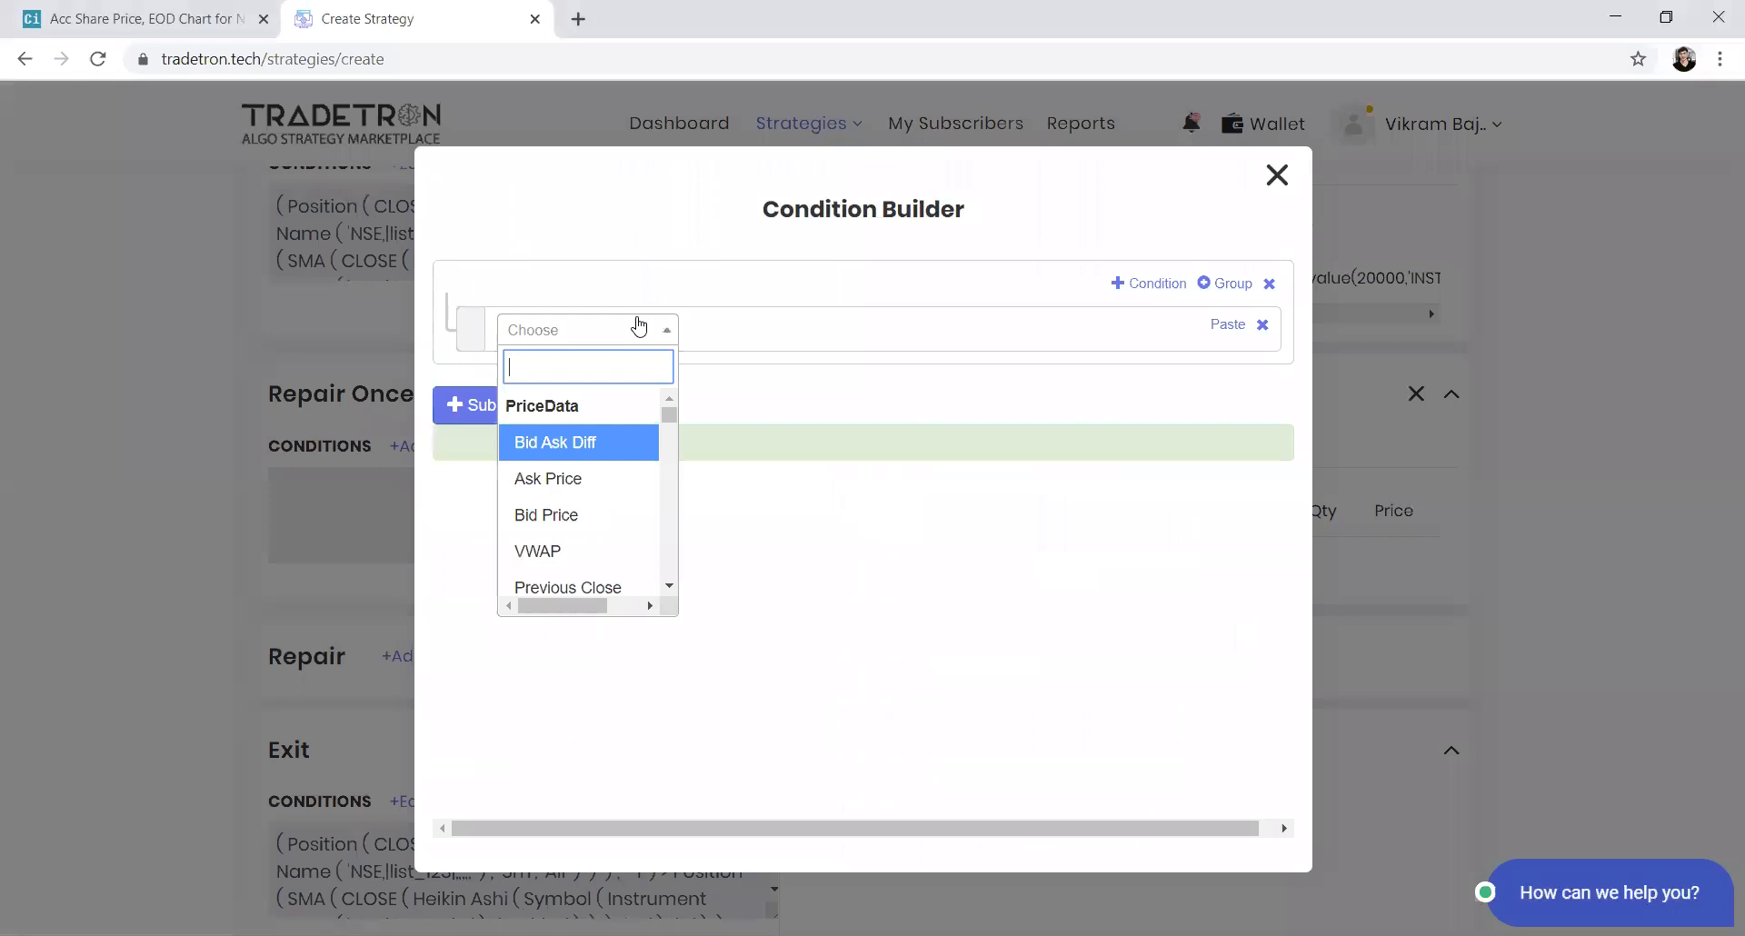
pyautogui.press('Return')
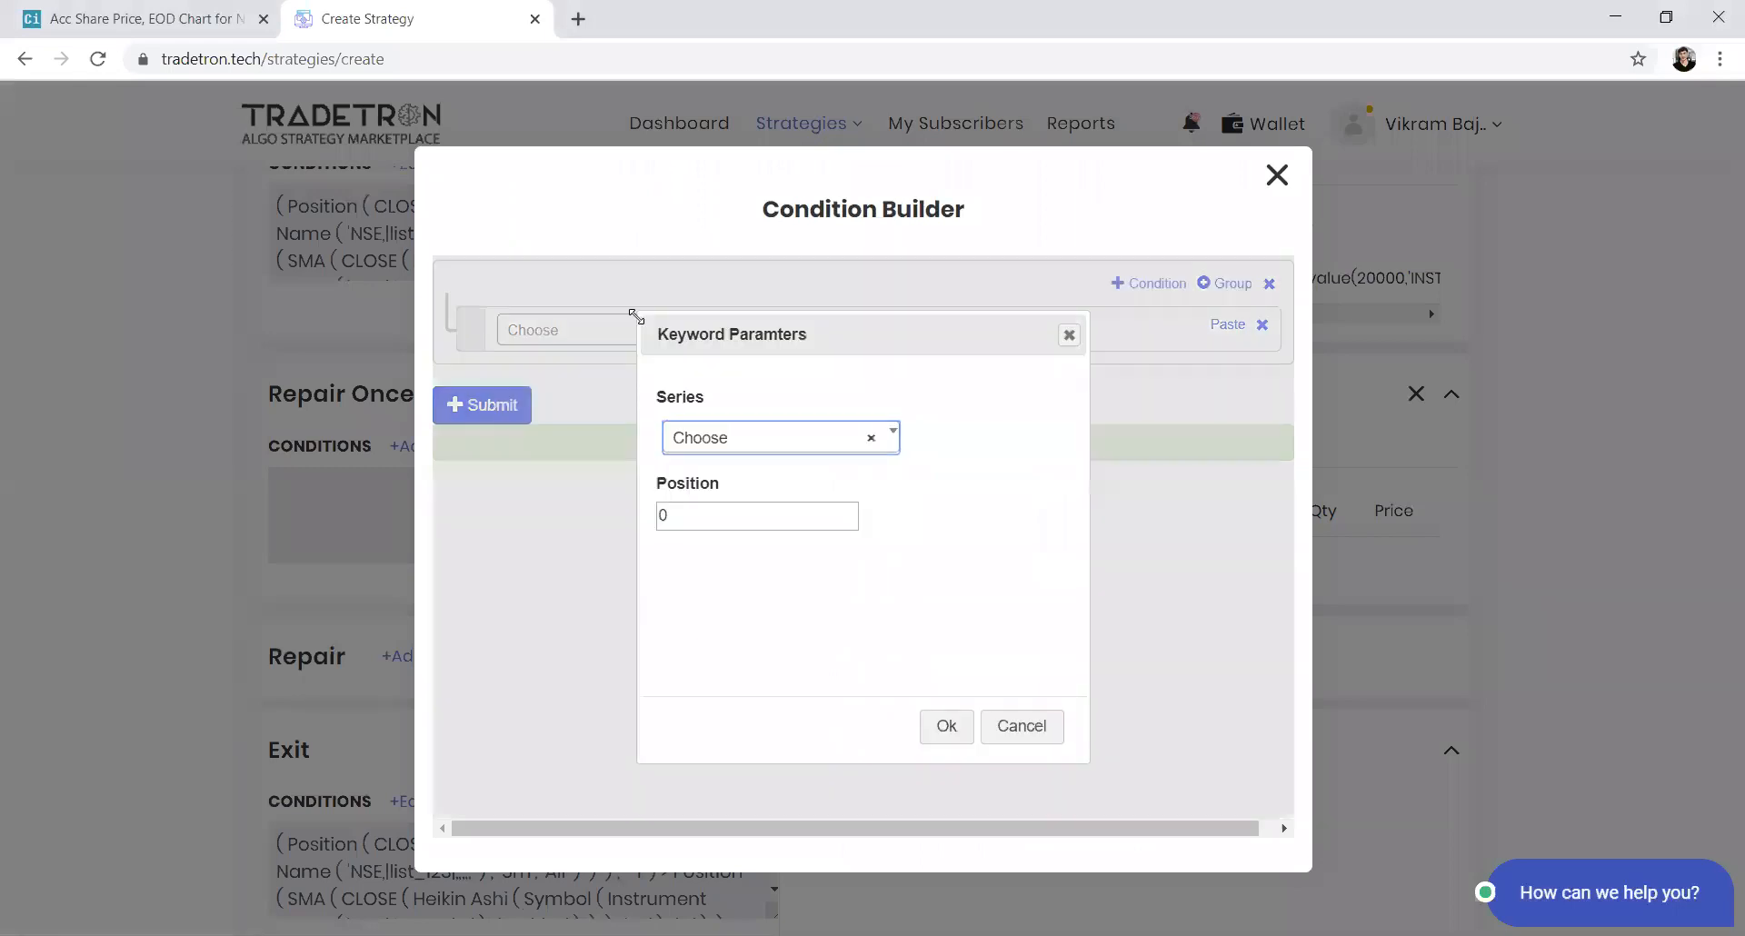
pyautogui.write('op')
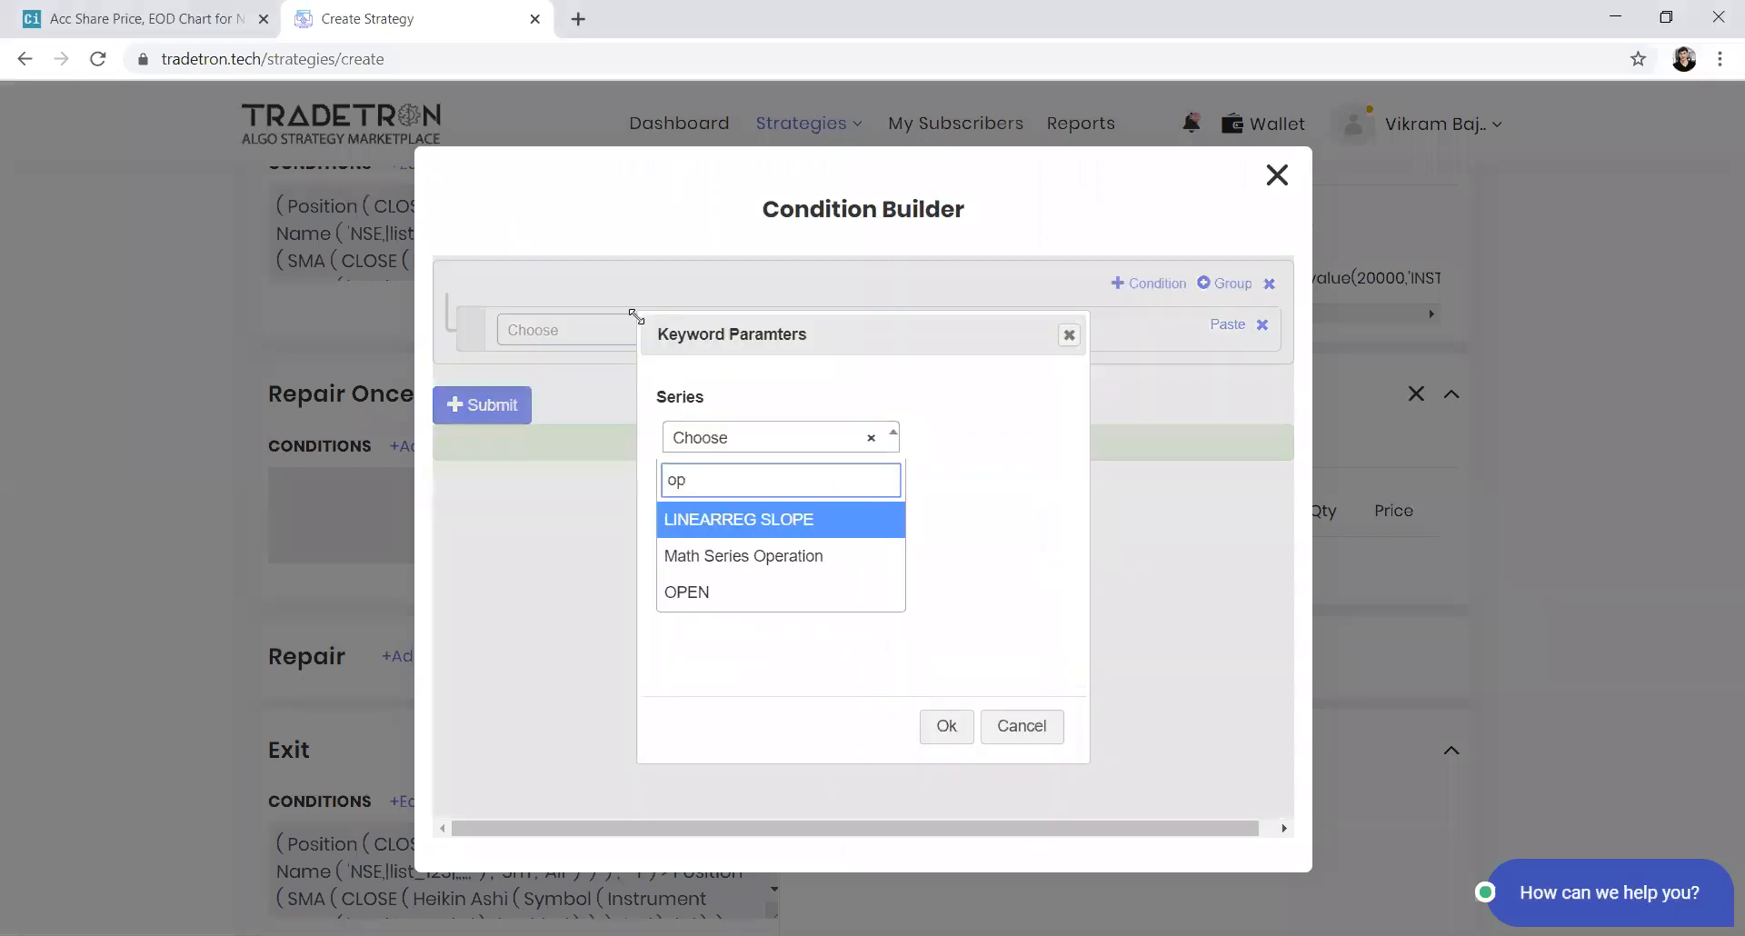
pyautogui.press('Down')
pyautogui.press('Down')
pyautogui.press('Return')
pyautogui.press('Tab')
pyautogui.write('-1')
pyautogui.press('Return')
# Compare it with > against a Position of the CLOSE series at -1, and add another condition row
pyautogui.click(639, 325)
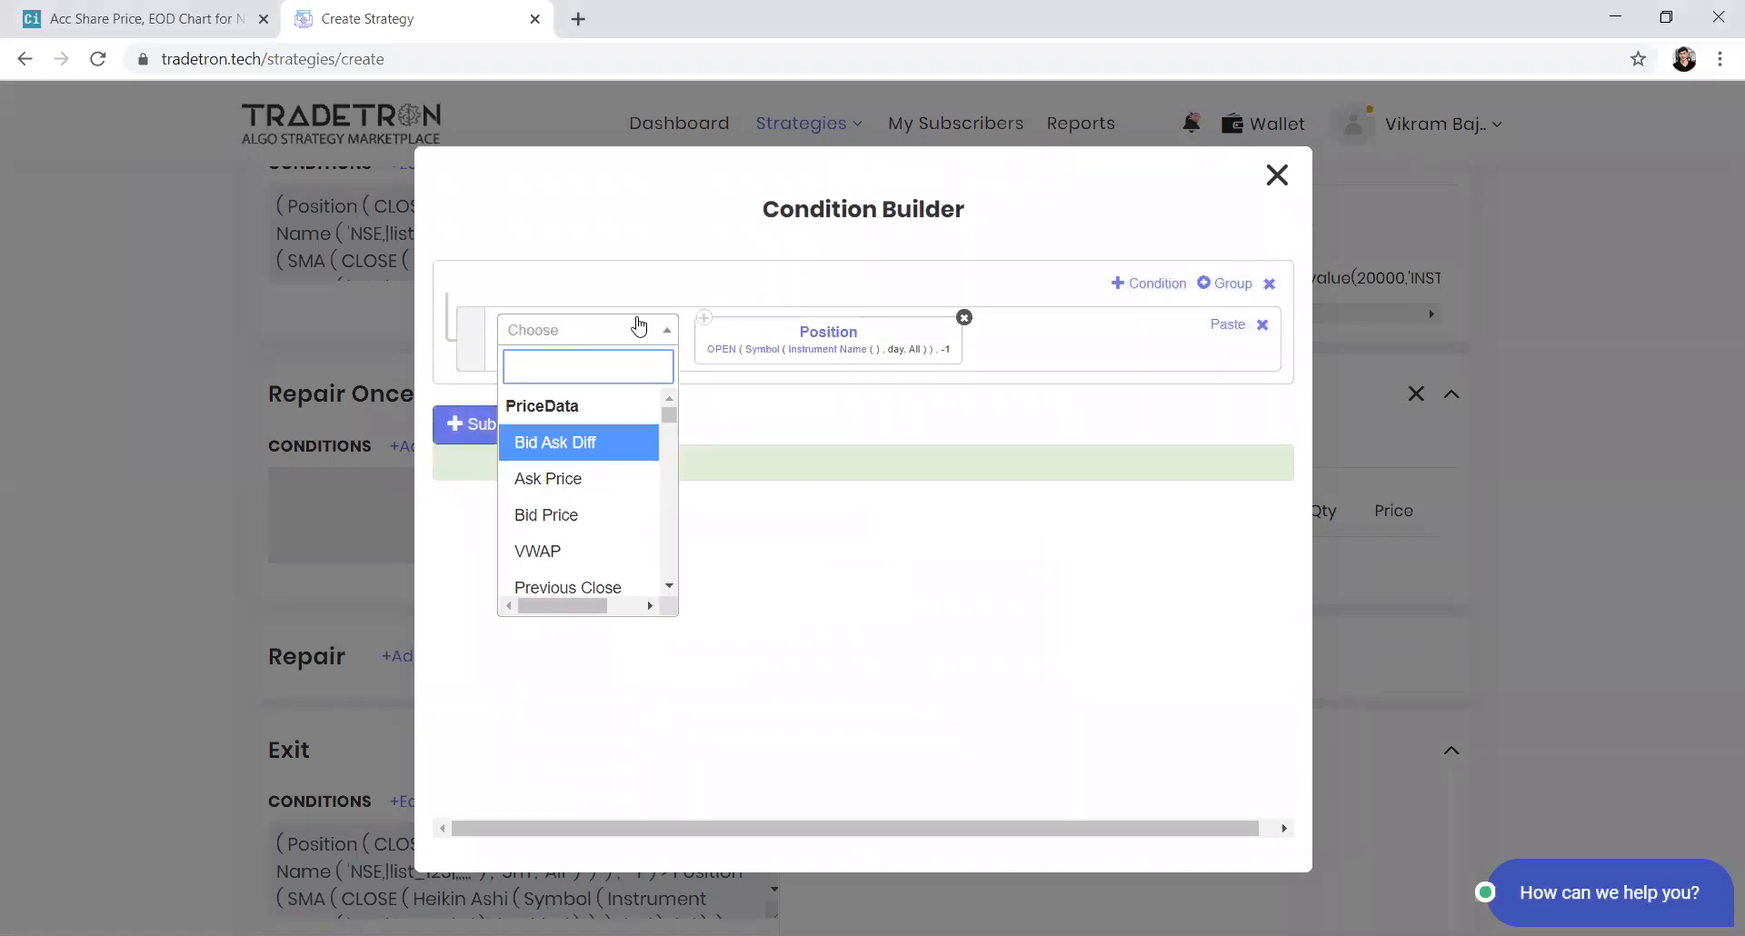
pyautogui.write('>')
pyautogui.press('Return')
pyautogui.click(639, 325)
pyautogui.write('posi')
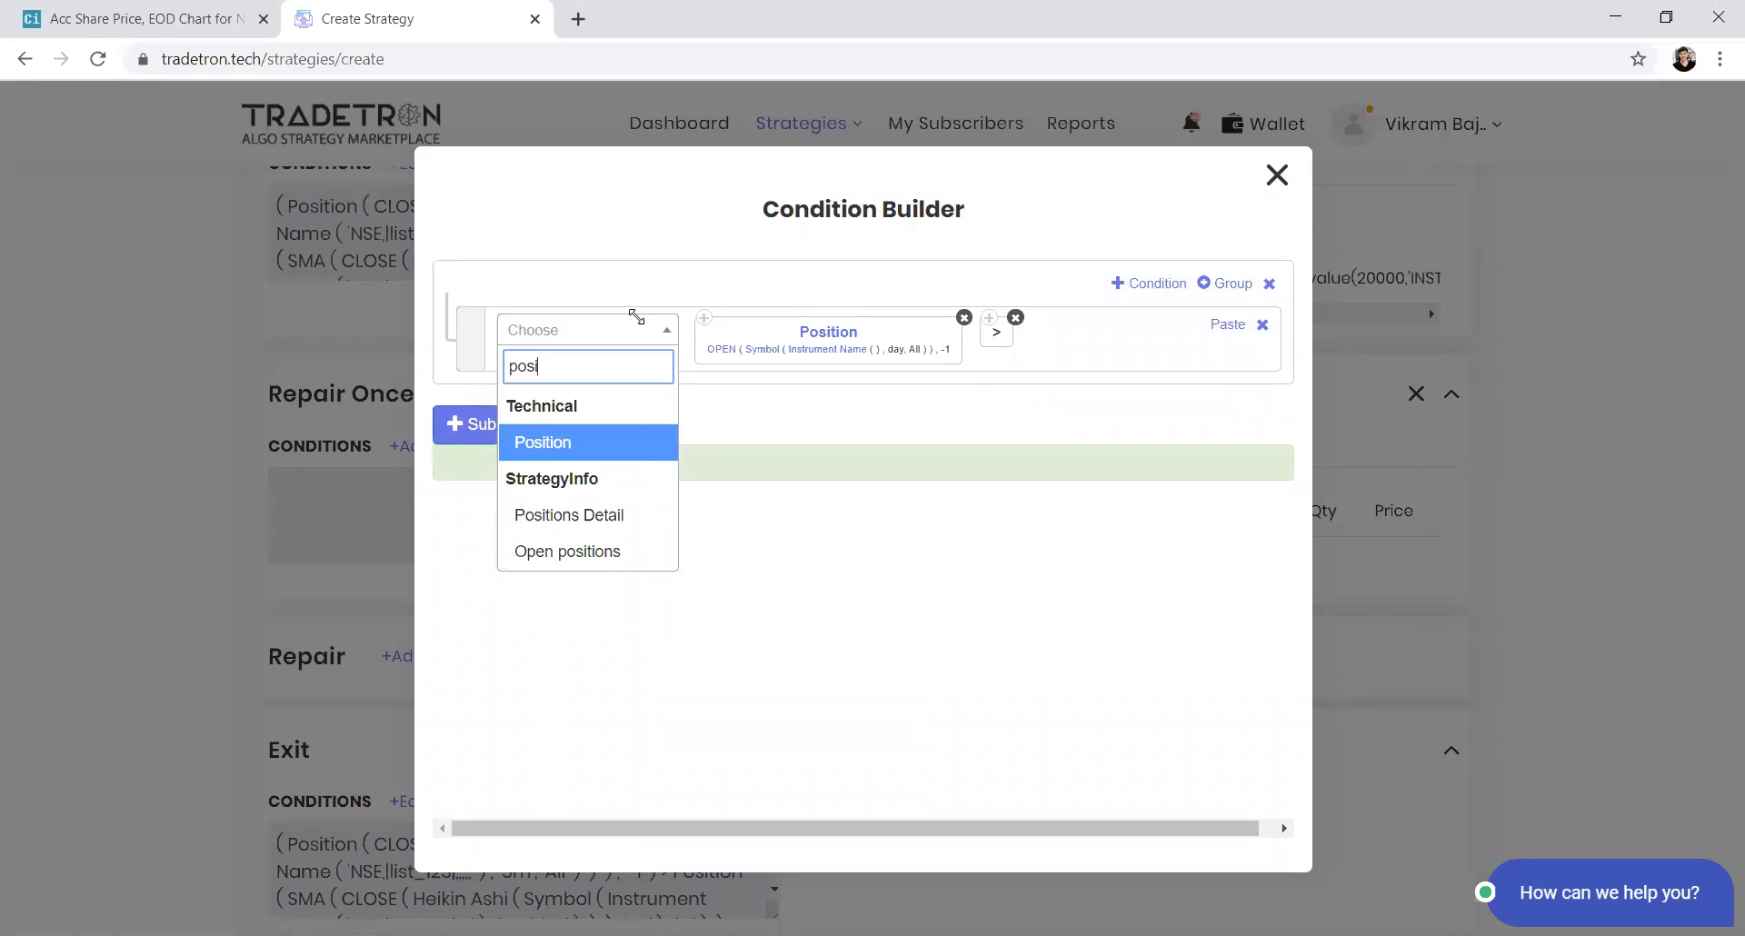
pyautogui.press('Return')
pyautogui.write('clo')
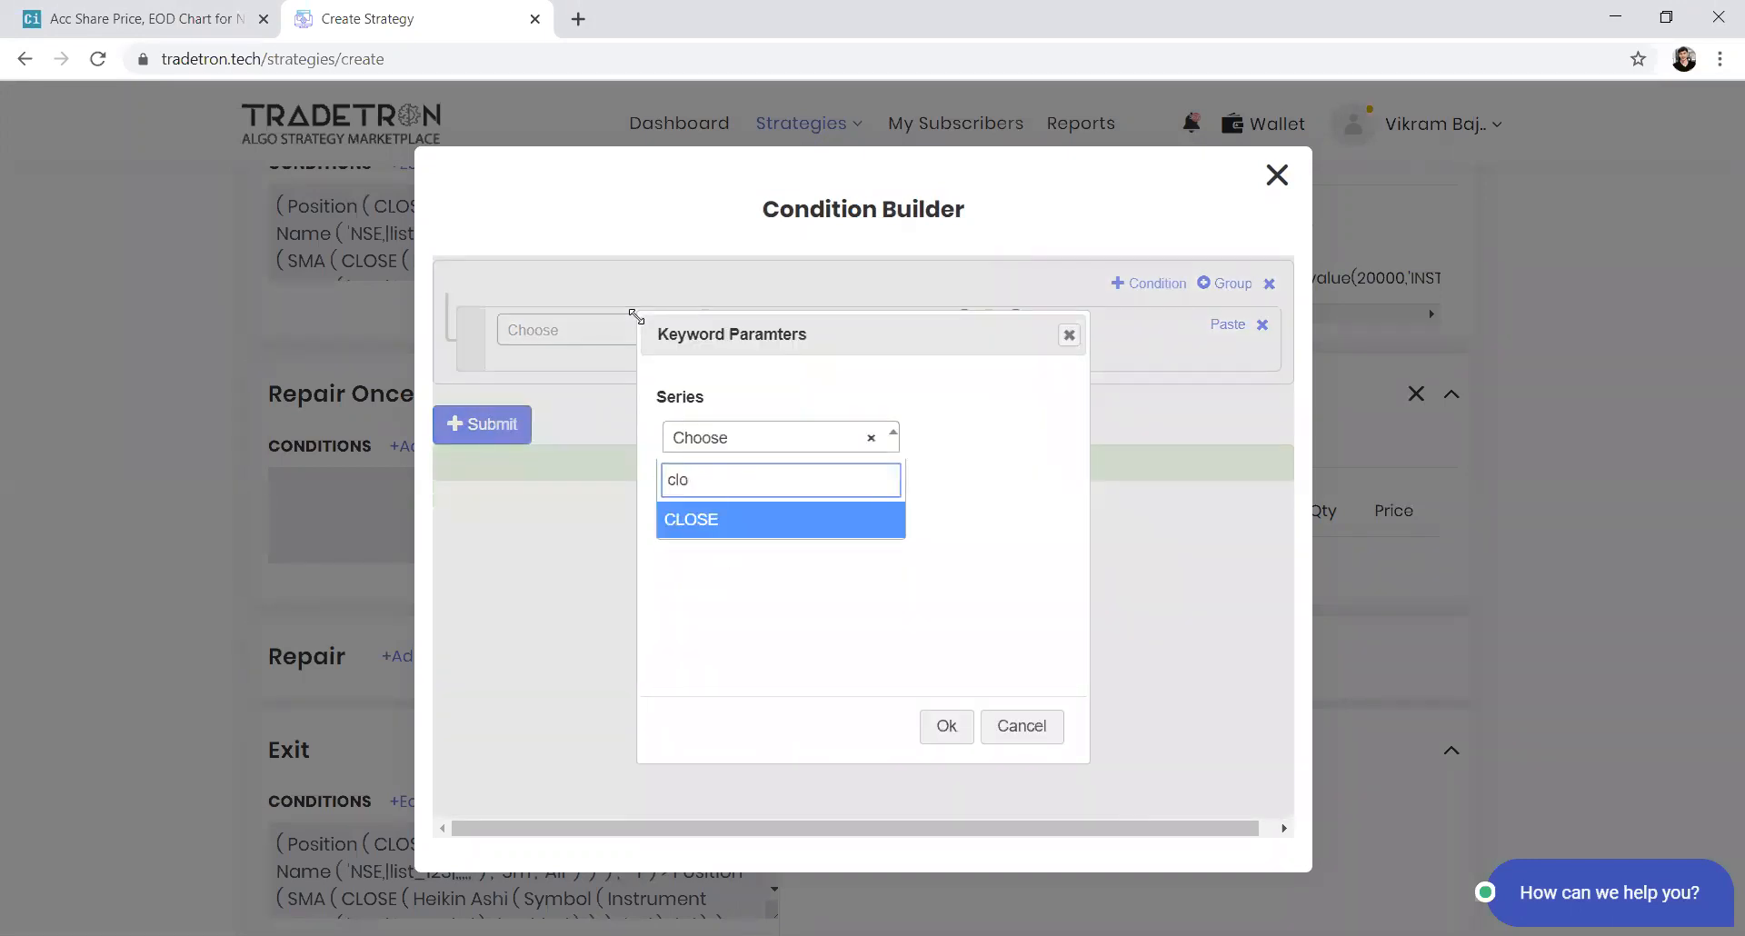
pyautogui.press('Return')
pyautogui.write('-1')
pyautogui.press('Return')
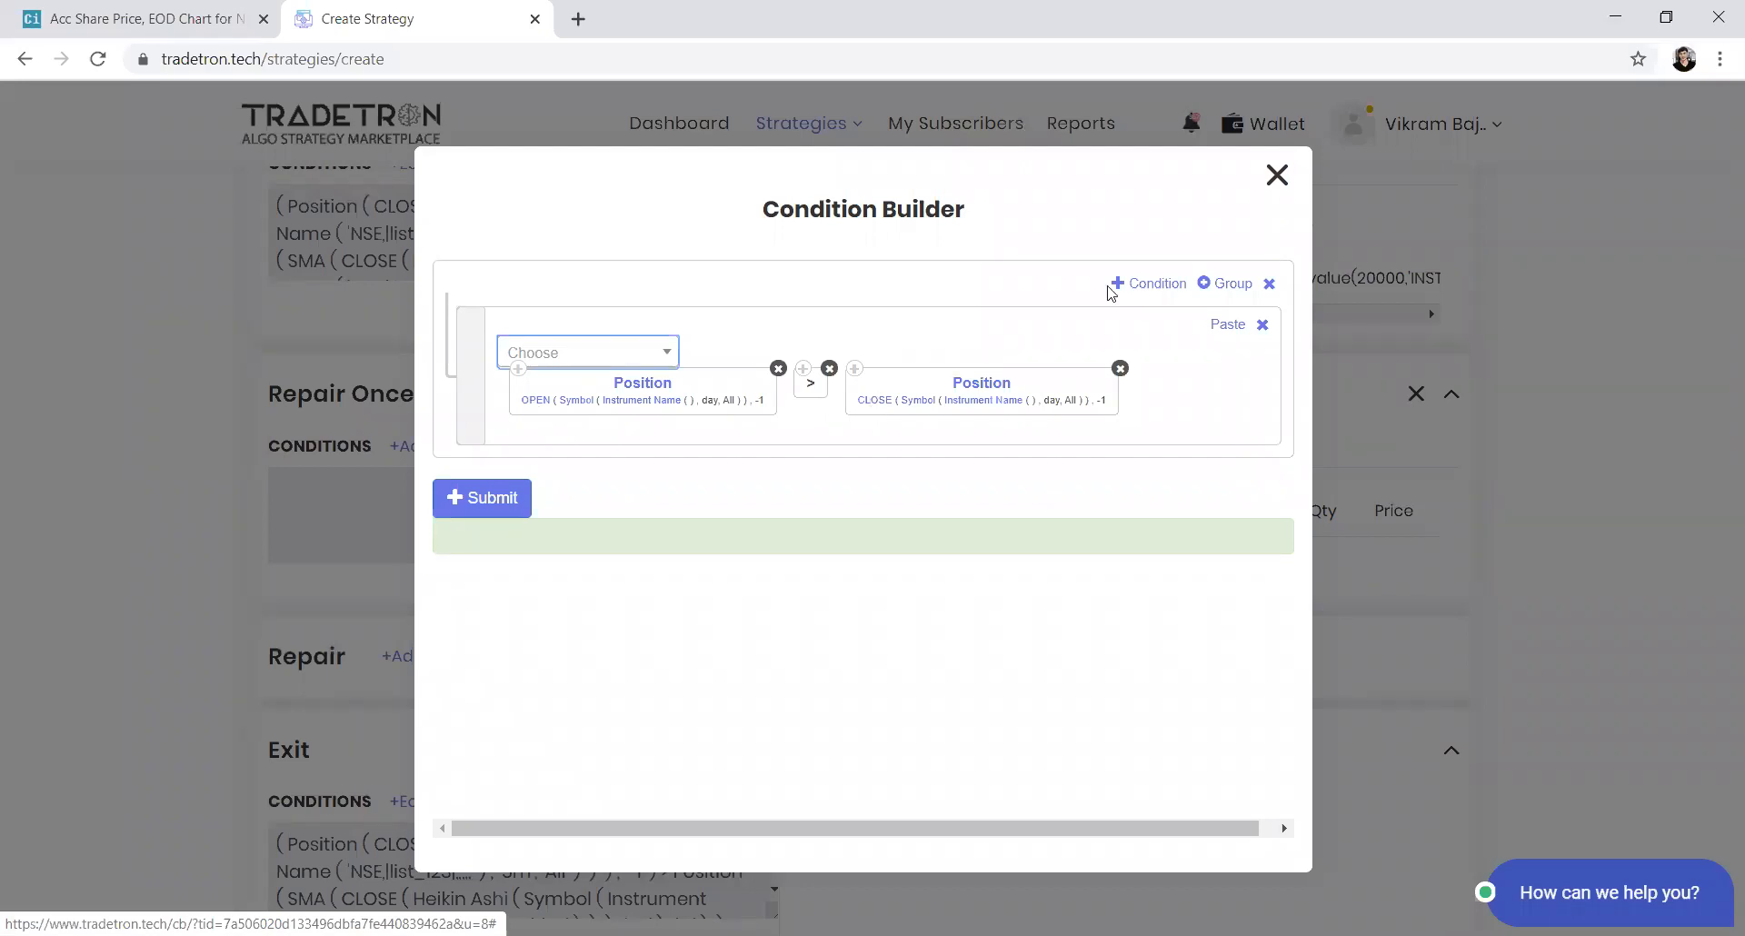
pyautogui.click(1152, 283)
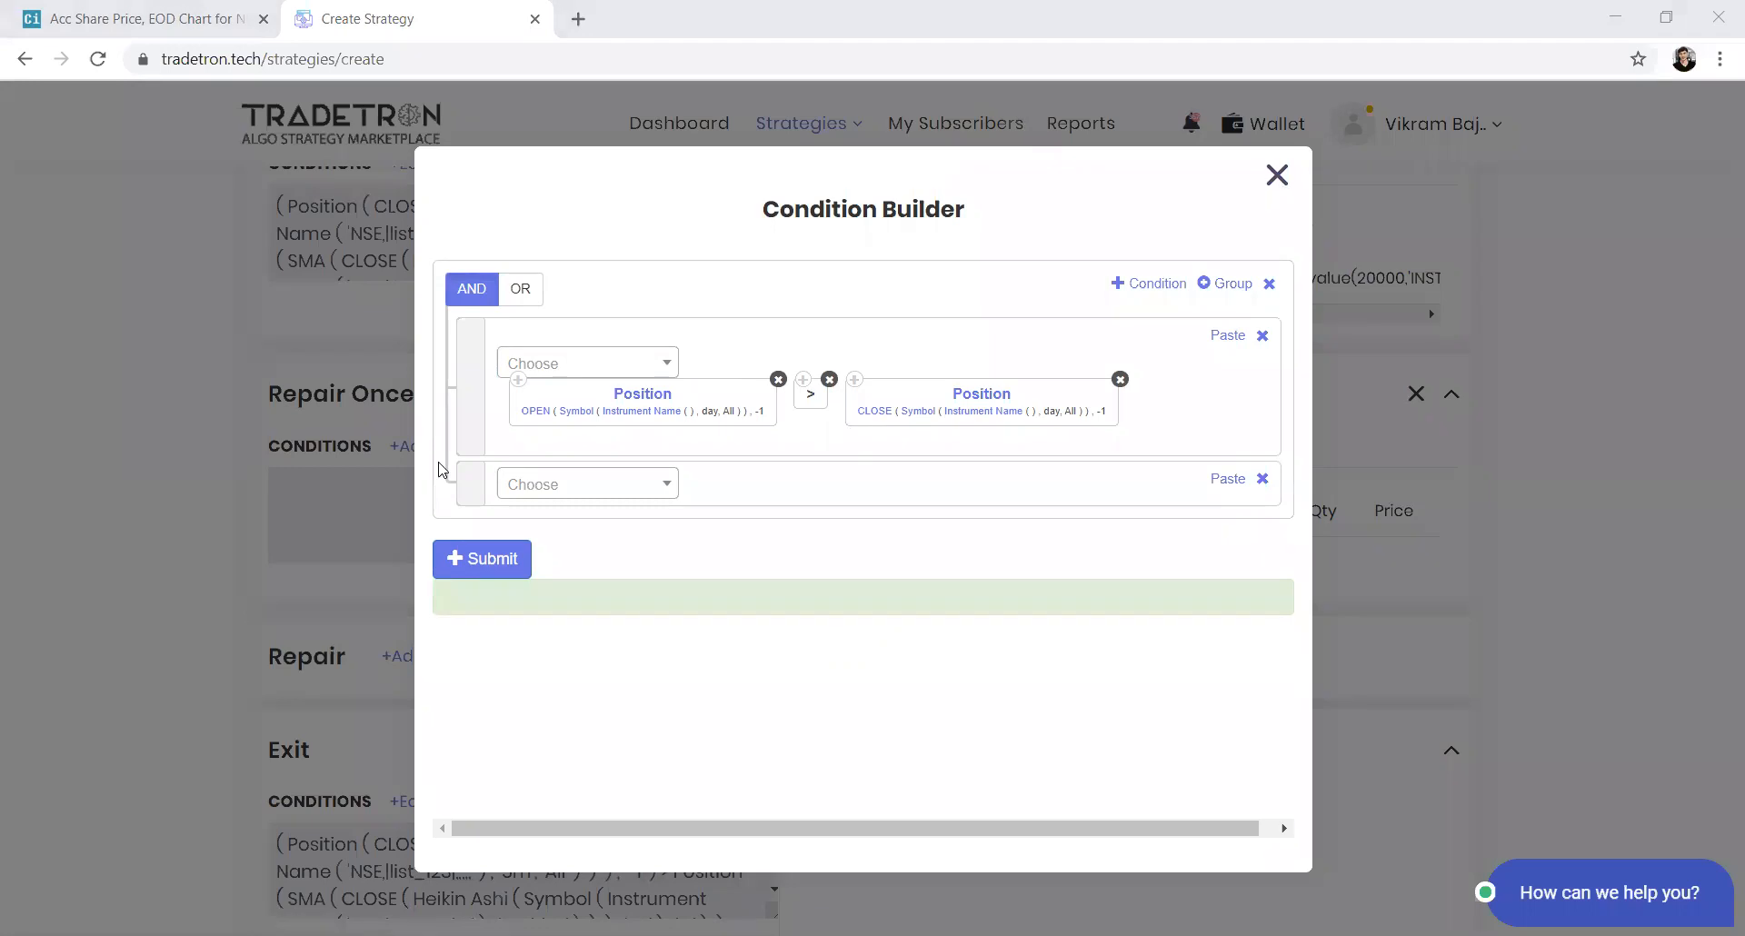
# Open the buy set's Repair Once condition to review it, then close the builder
pyautogui.scroll(6, 440, 466)
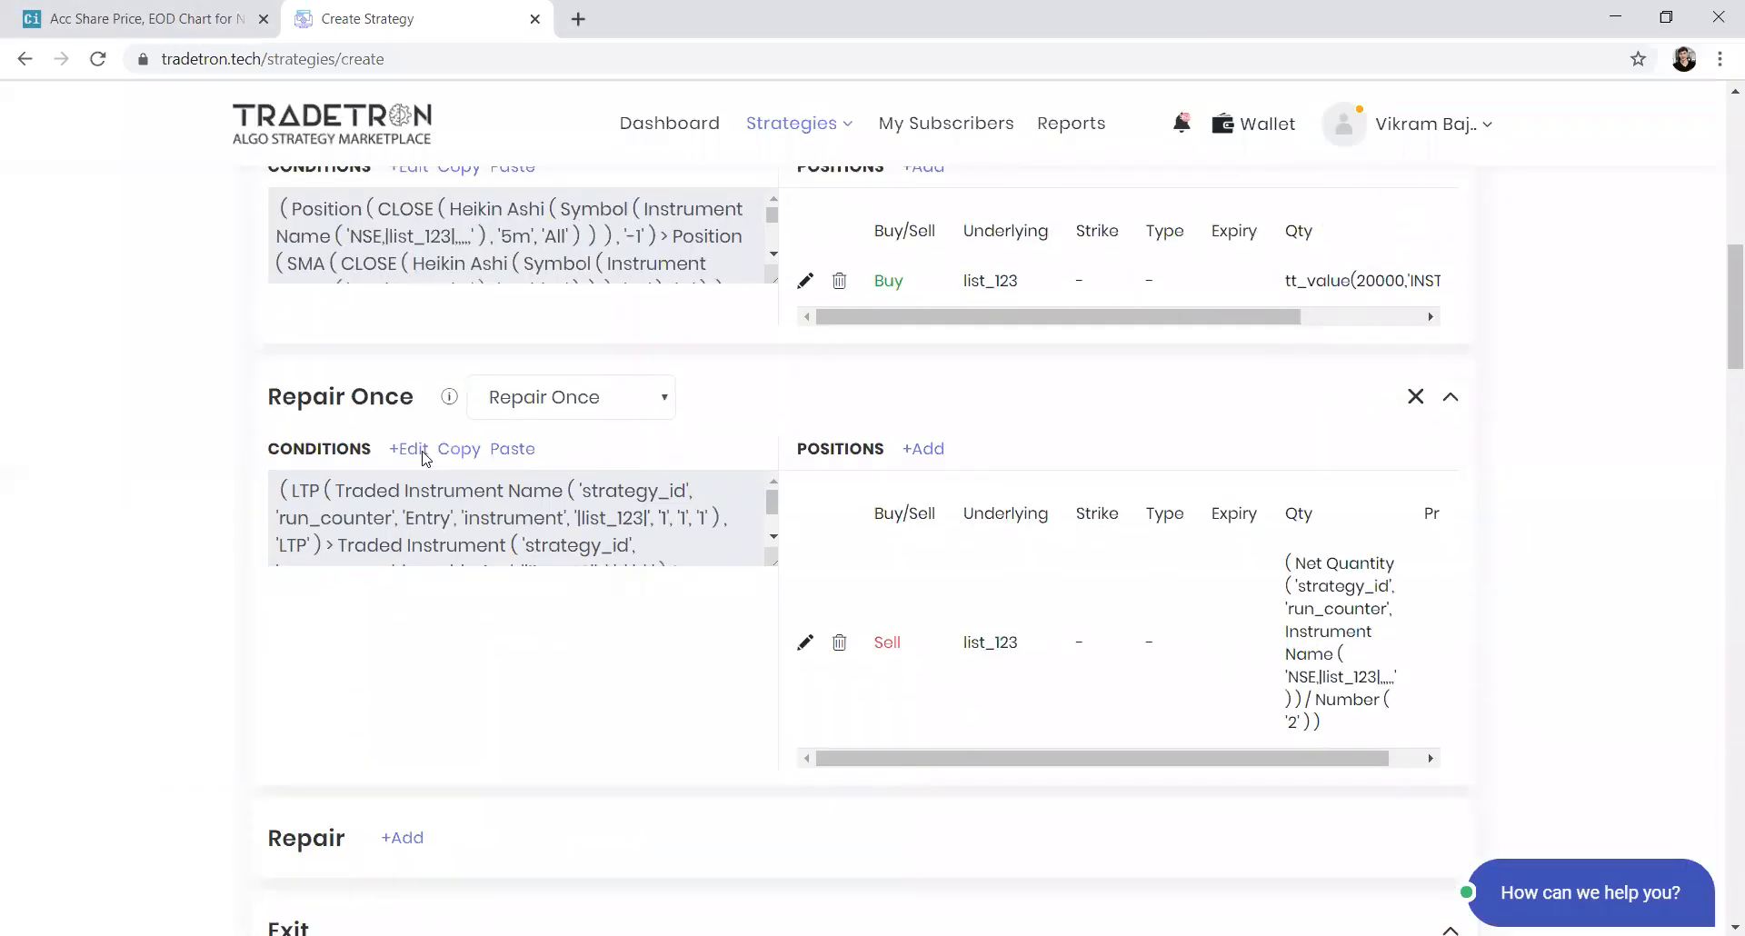
pyautogui.click(424, 453)
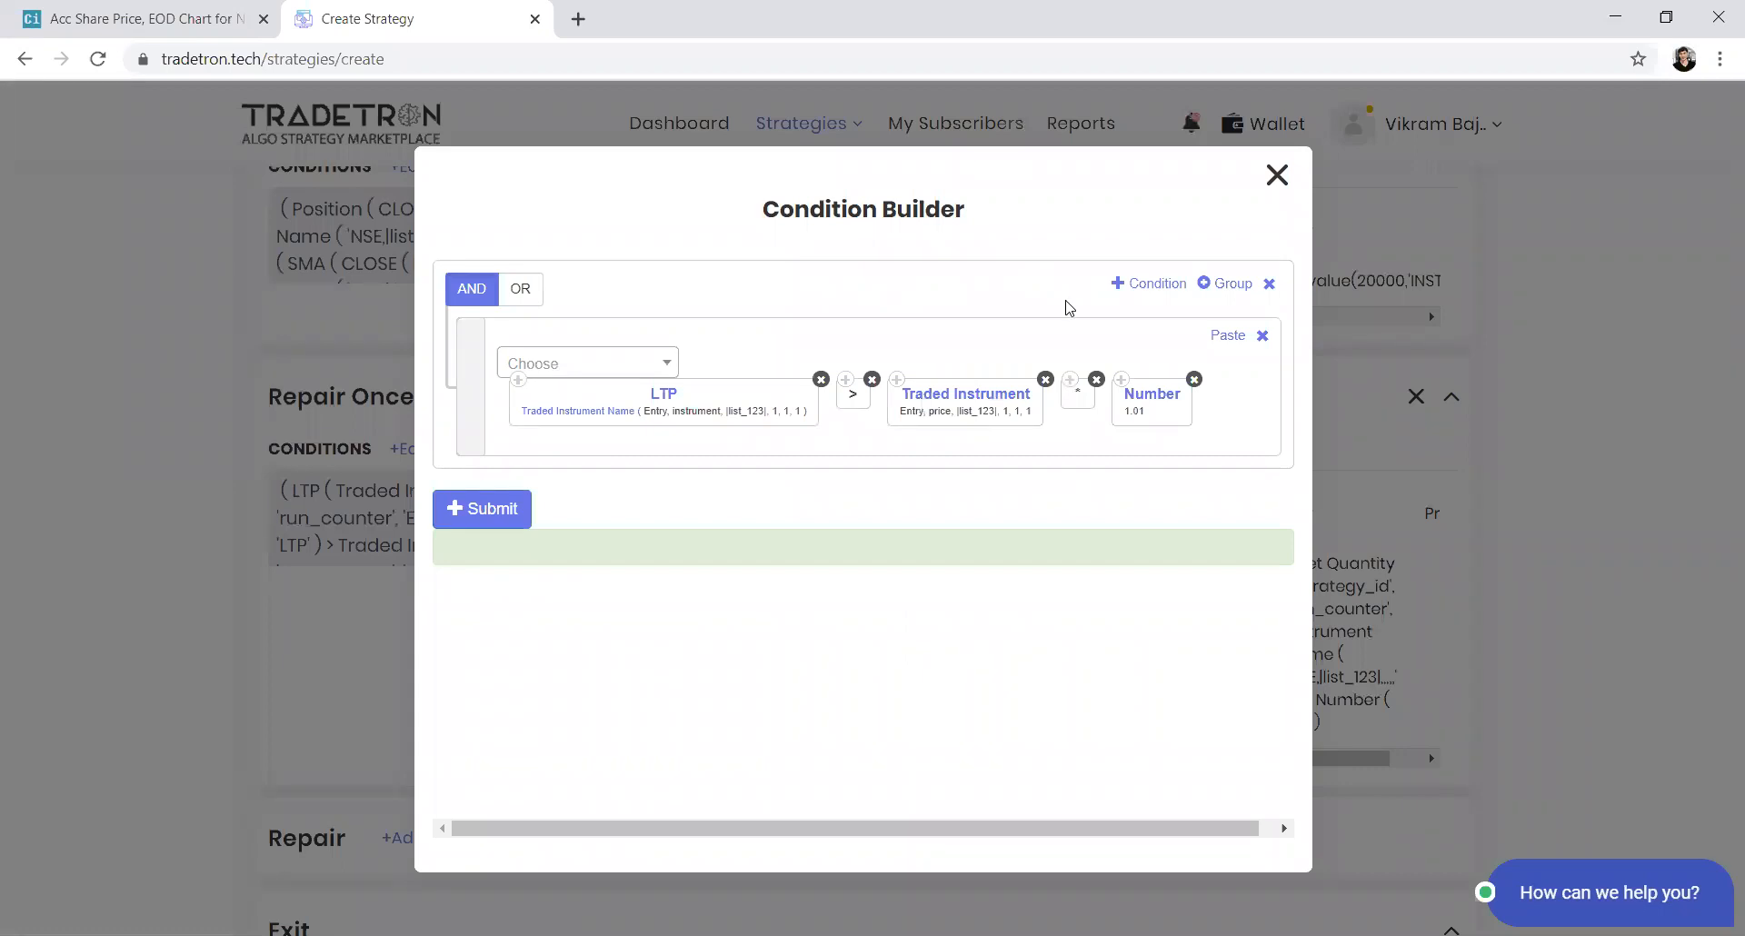
pyautogui.click(1278, 174)
# Edit Set №1's exit conditions, adding two new condition rows and switching the logic to OR
pyautogui.scroll(-5, 432, 636)
pyautogui.click(413, 551)
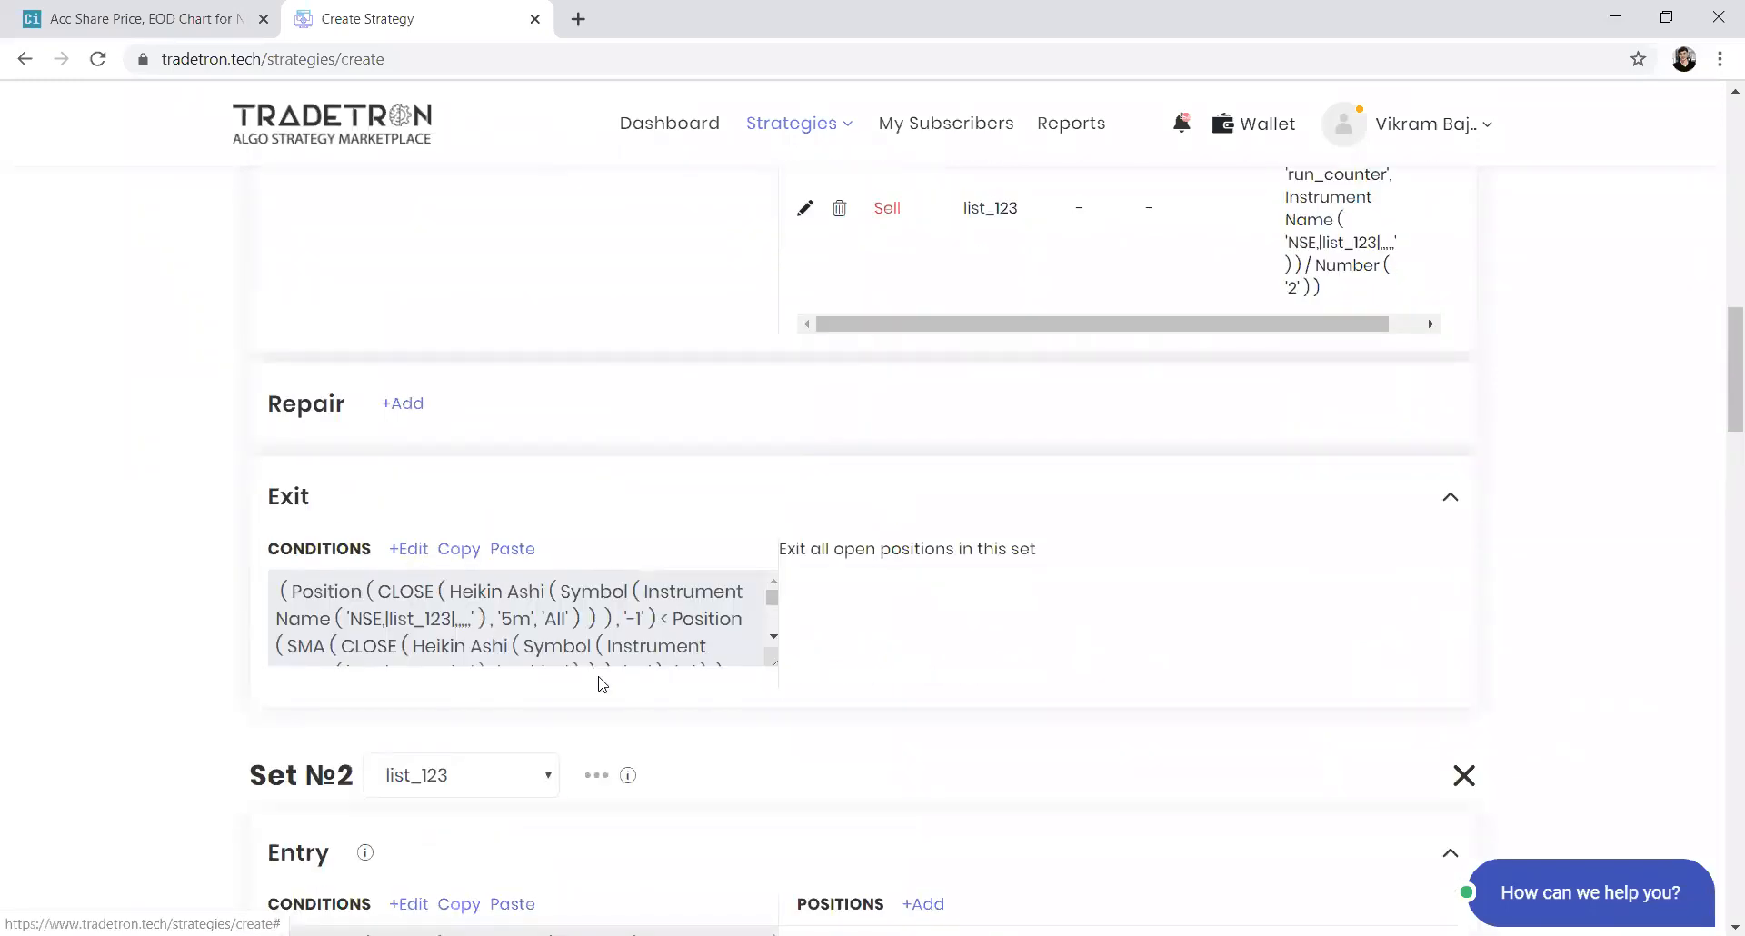
pyautogui.click(1135, 285)
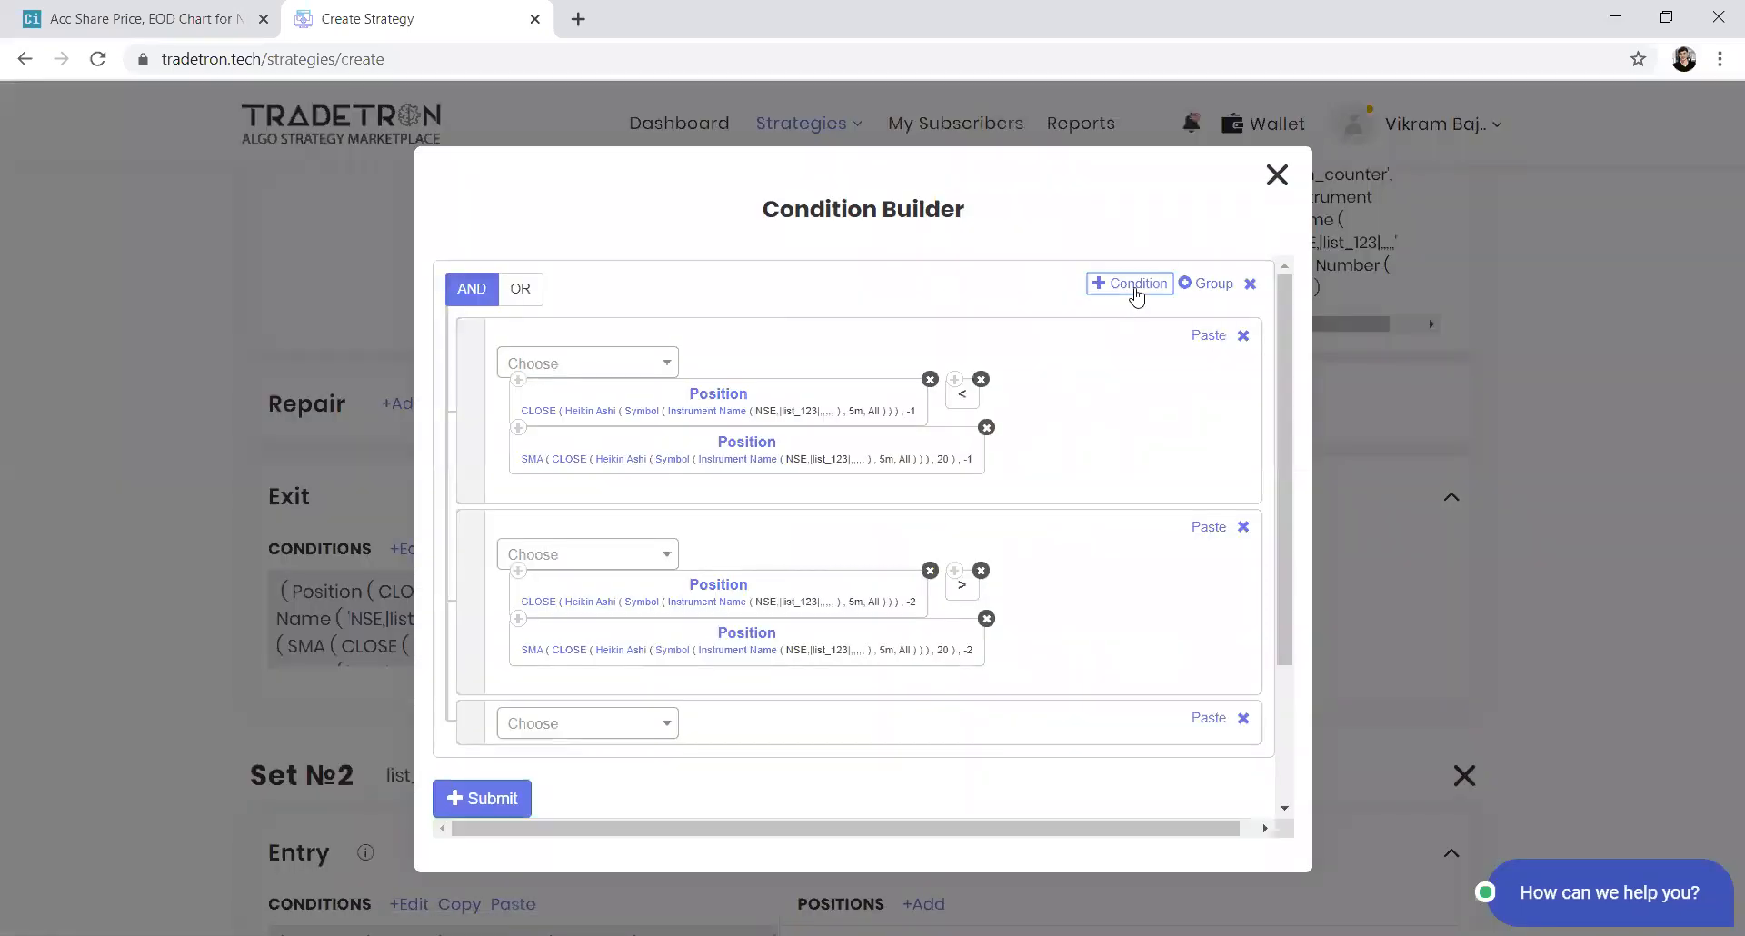
pyautogui.click(633, 724)
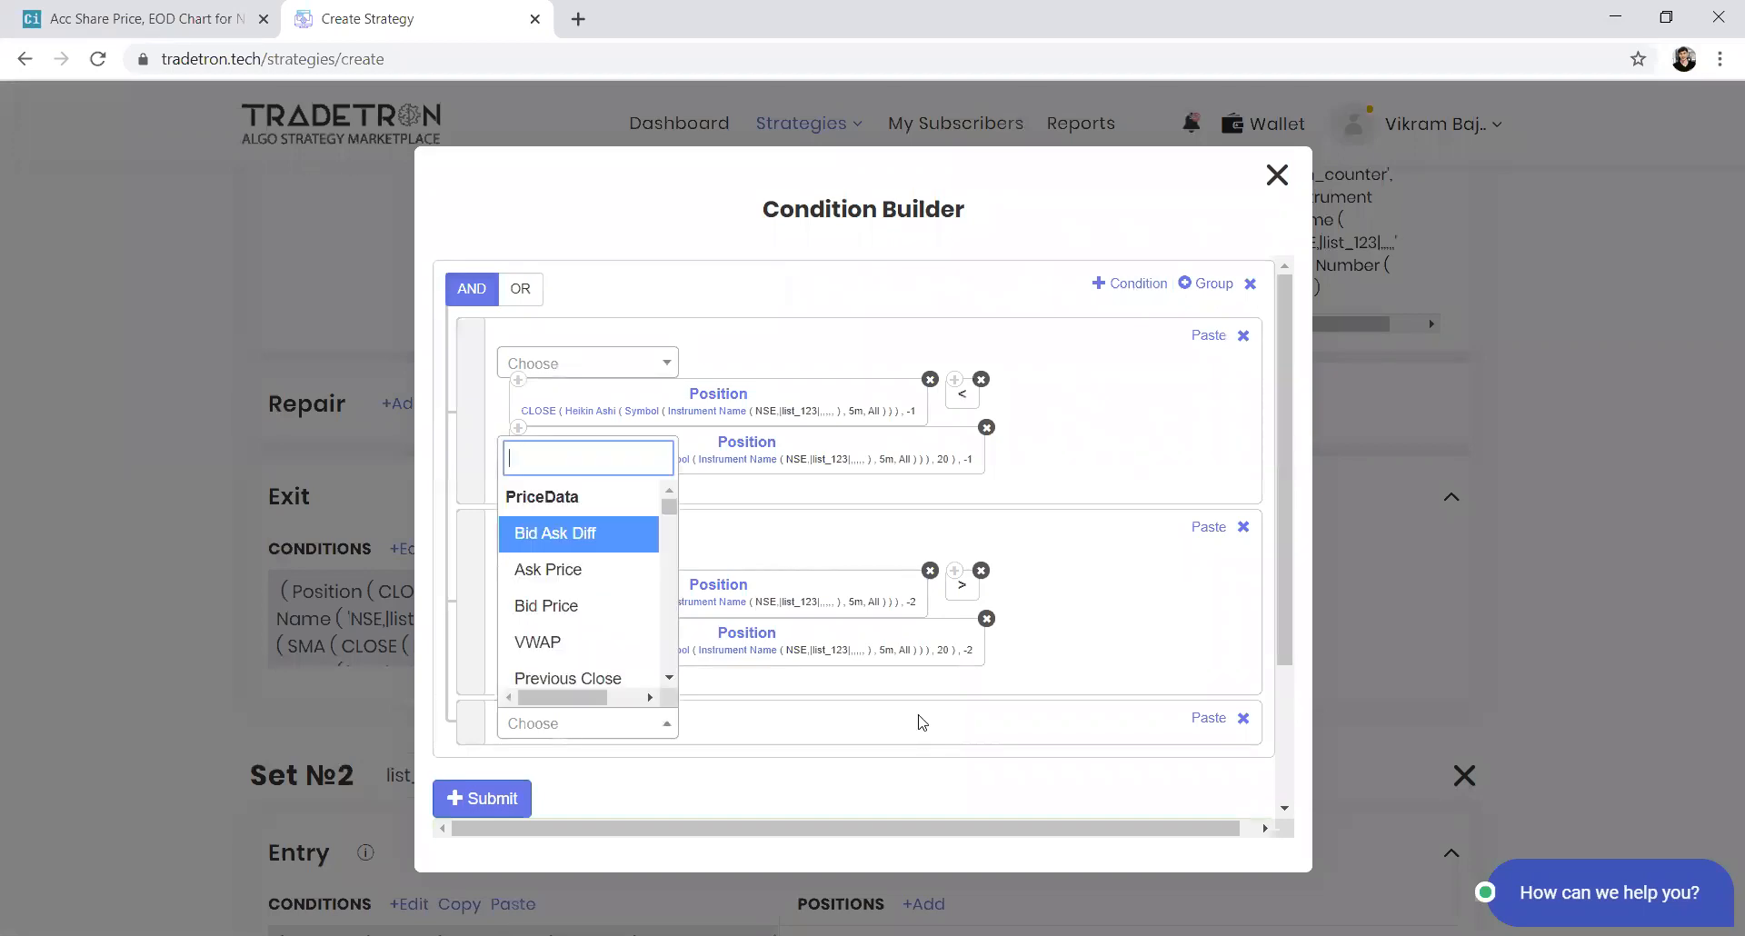
pyautogui.click(1134, 284)
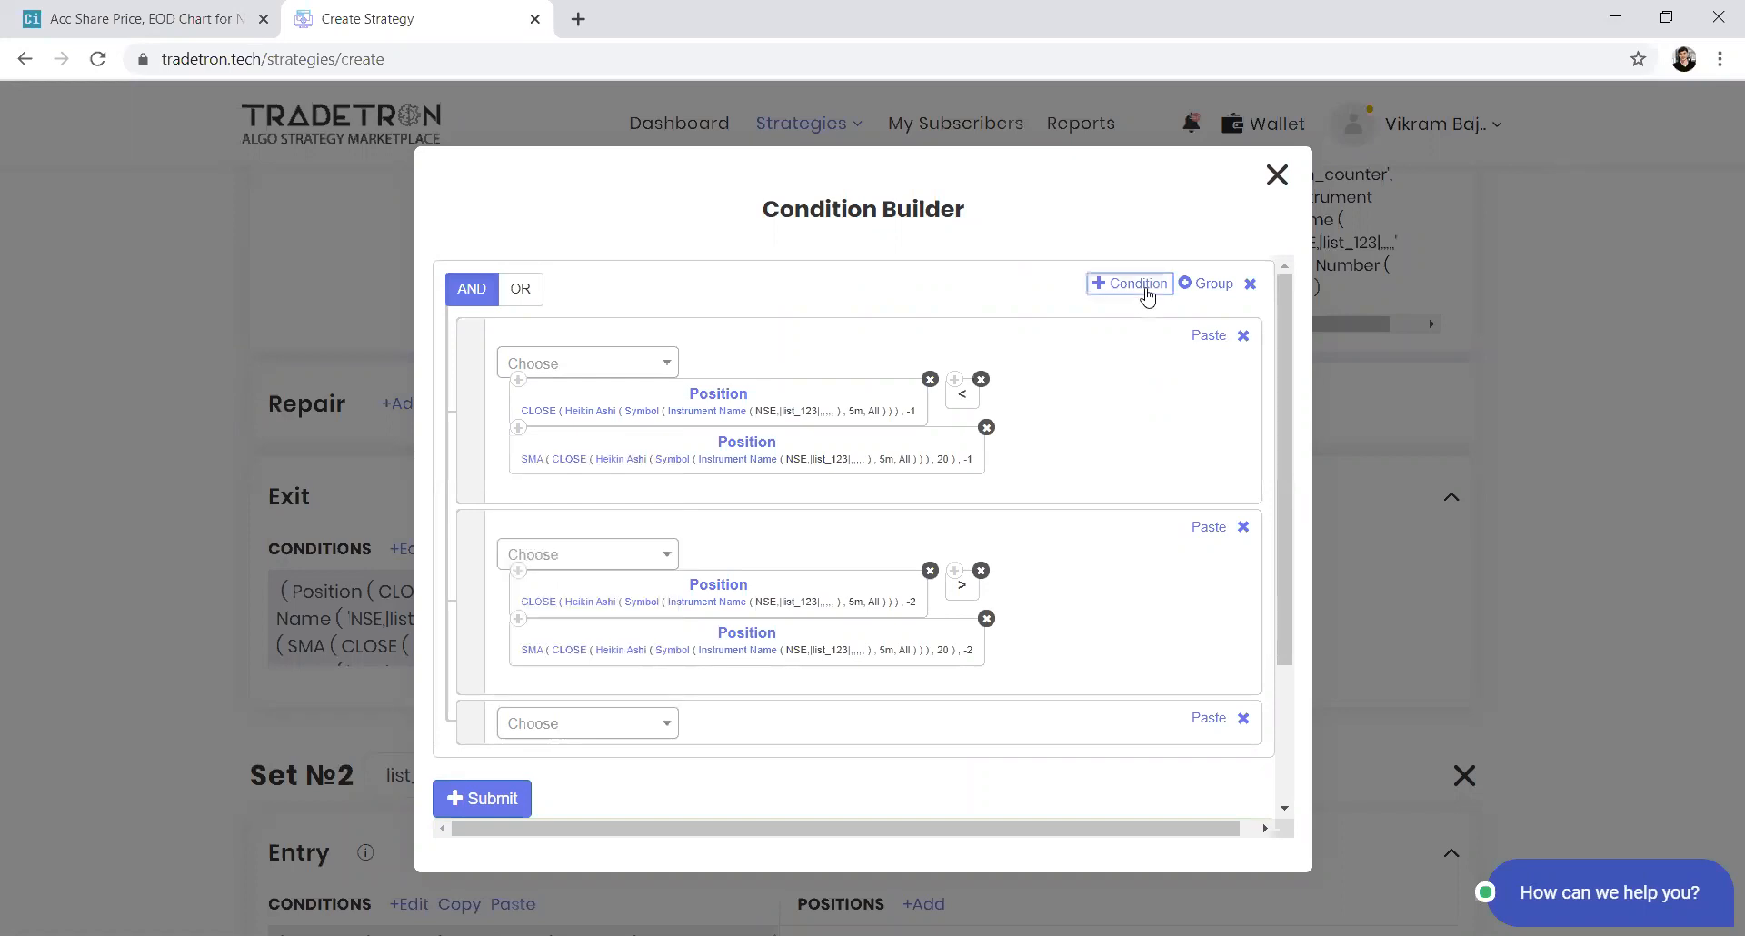
pyautogui.click(505, 293)
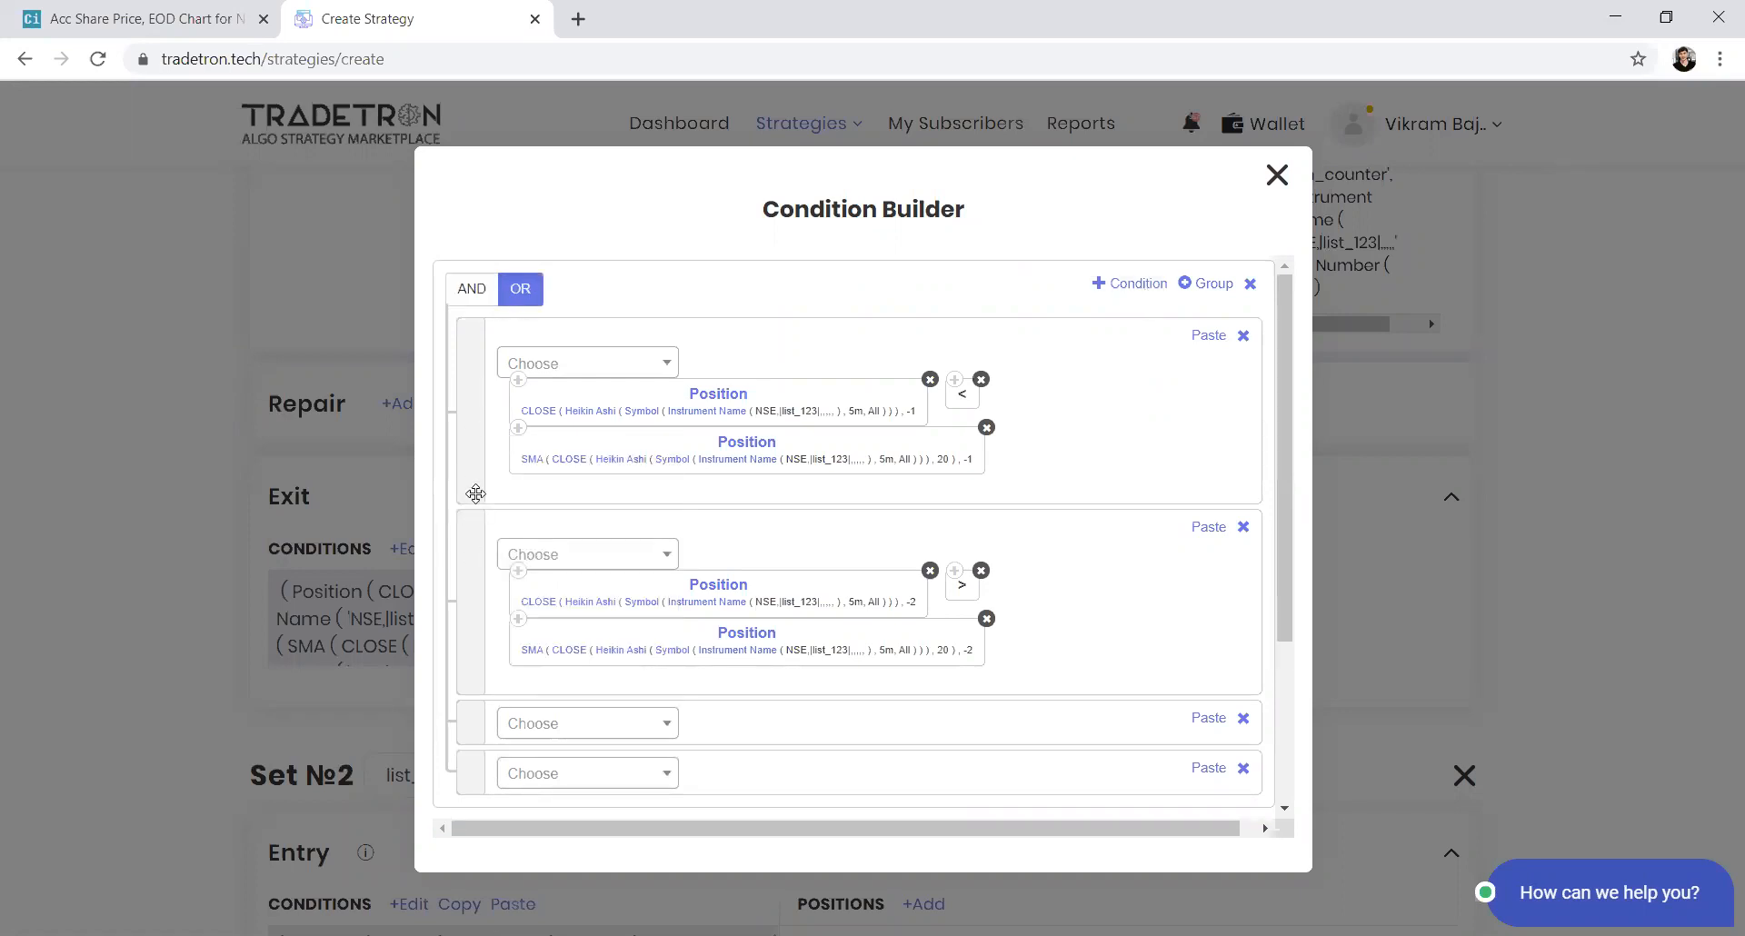
# Add a group to Set №1's exit conditions and move both Heikin Ashi CLOSE-versus-SMA comparisons into it
pyautogui.scroll(-3, 475, 557)
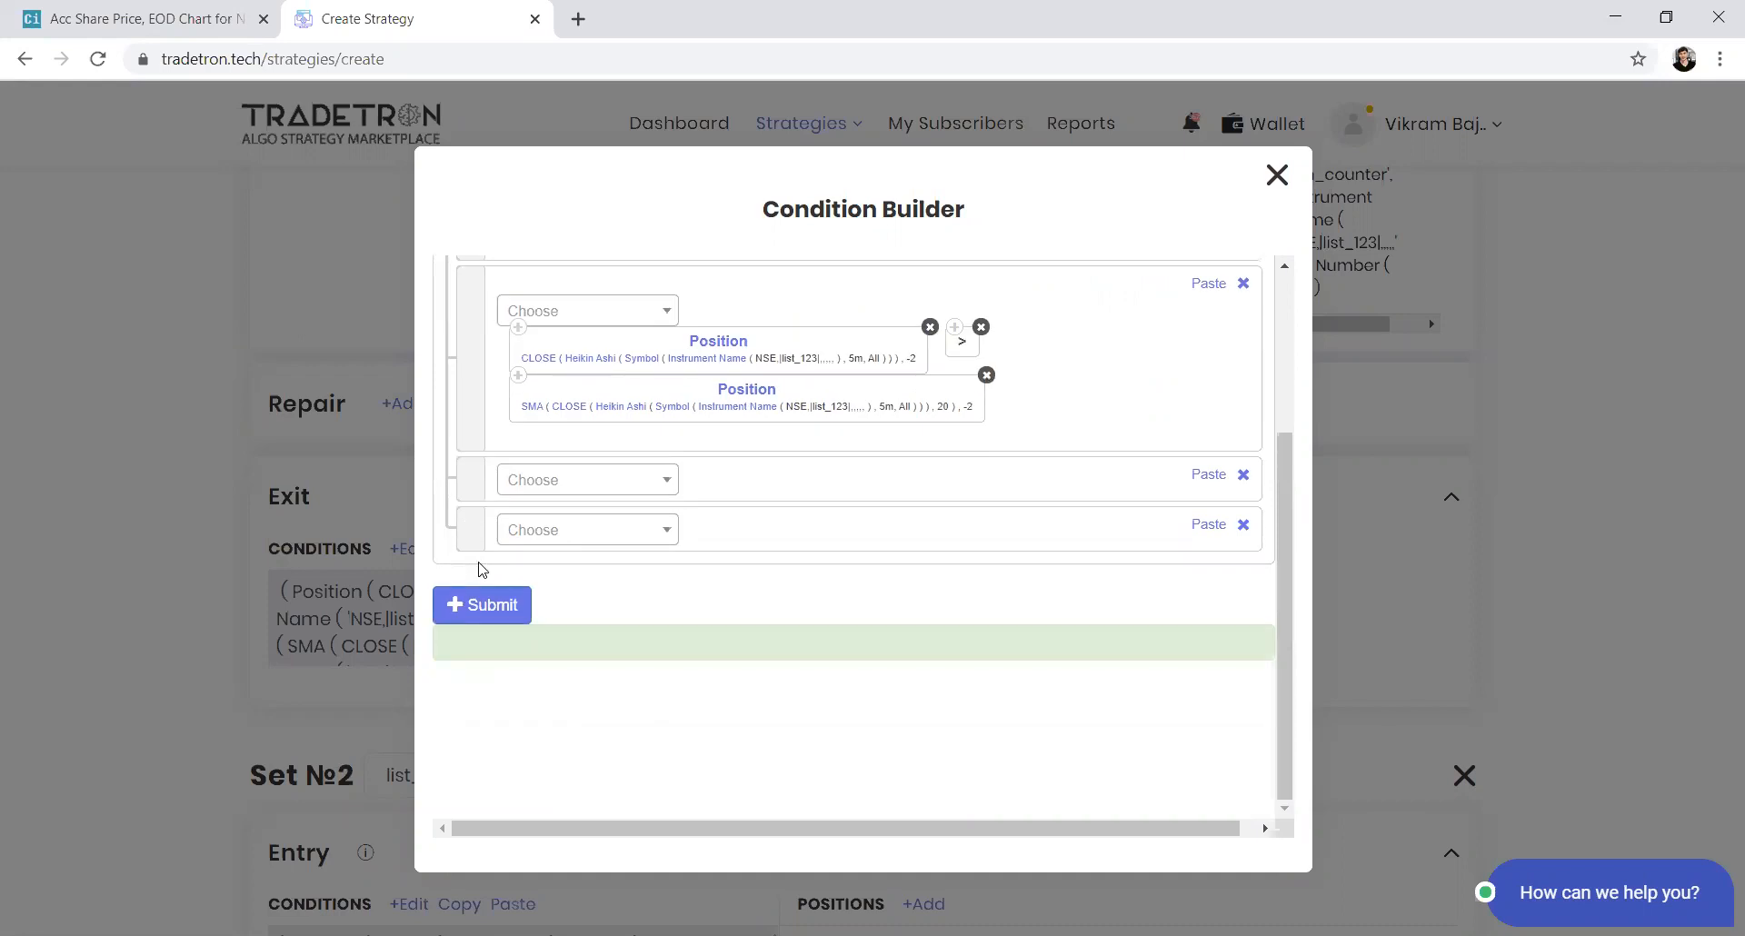
pyautogui.scroll(3, 481, 569)
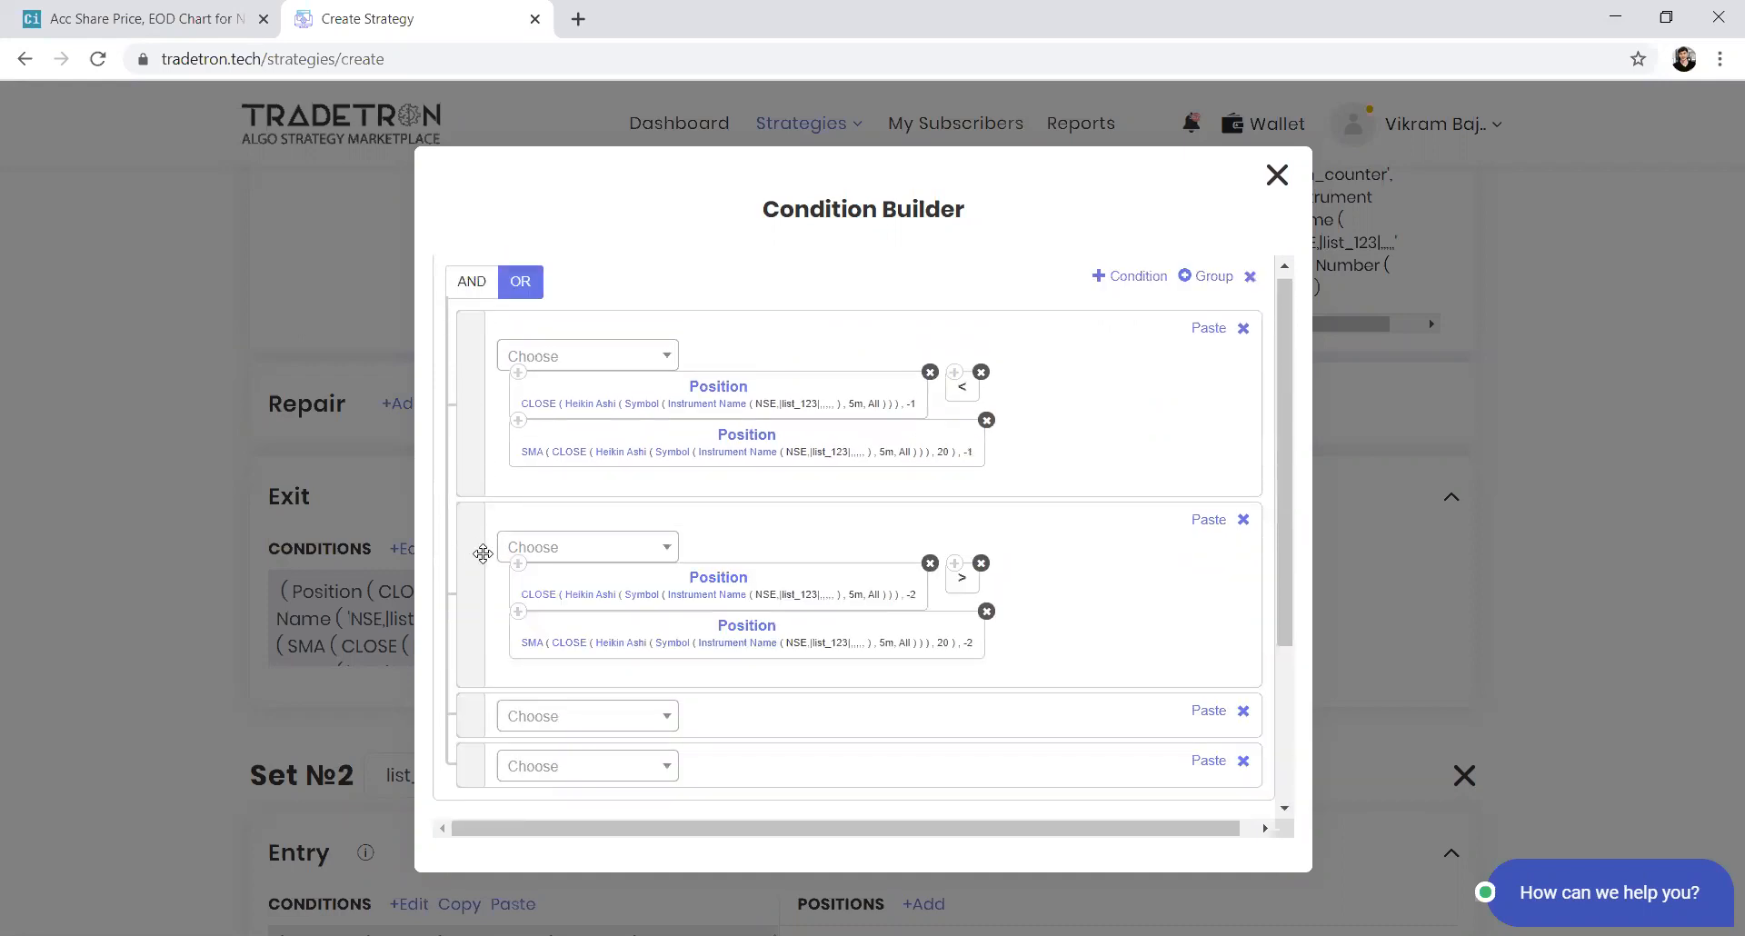
pyautogui.click(1212, 277)
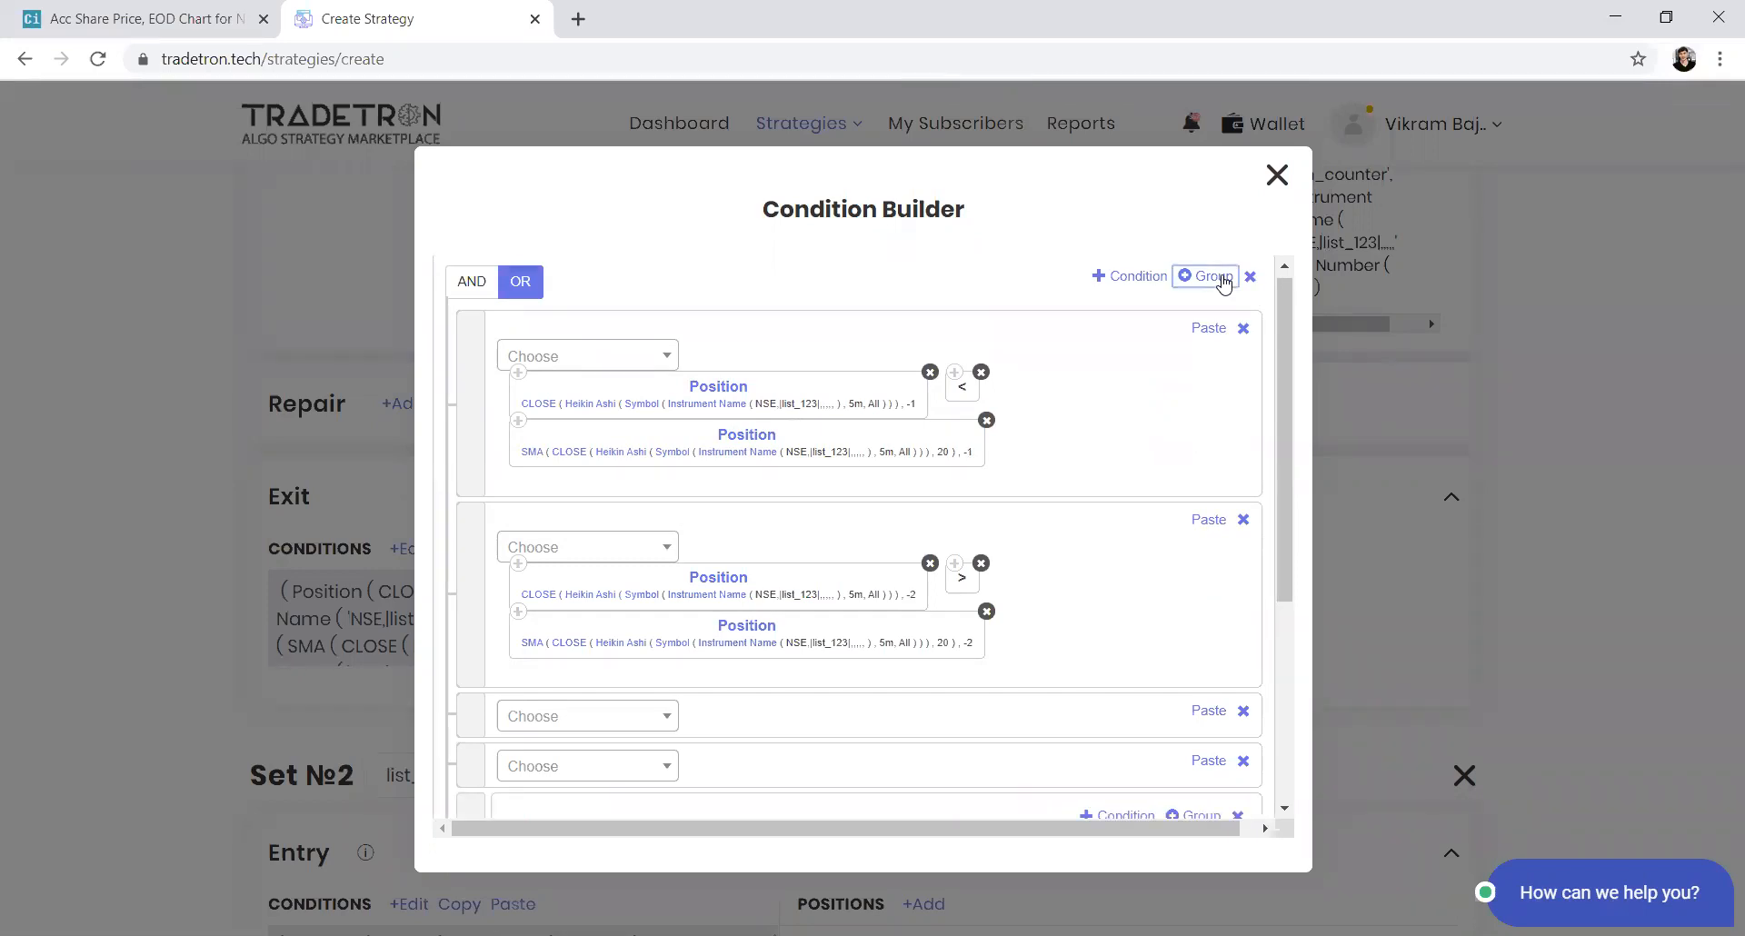
pyautogui.scroll(-1, 1278, 481)
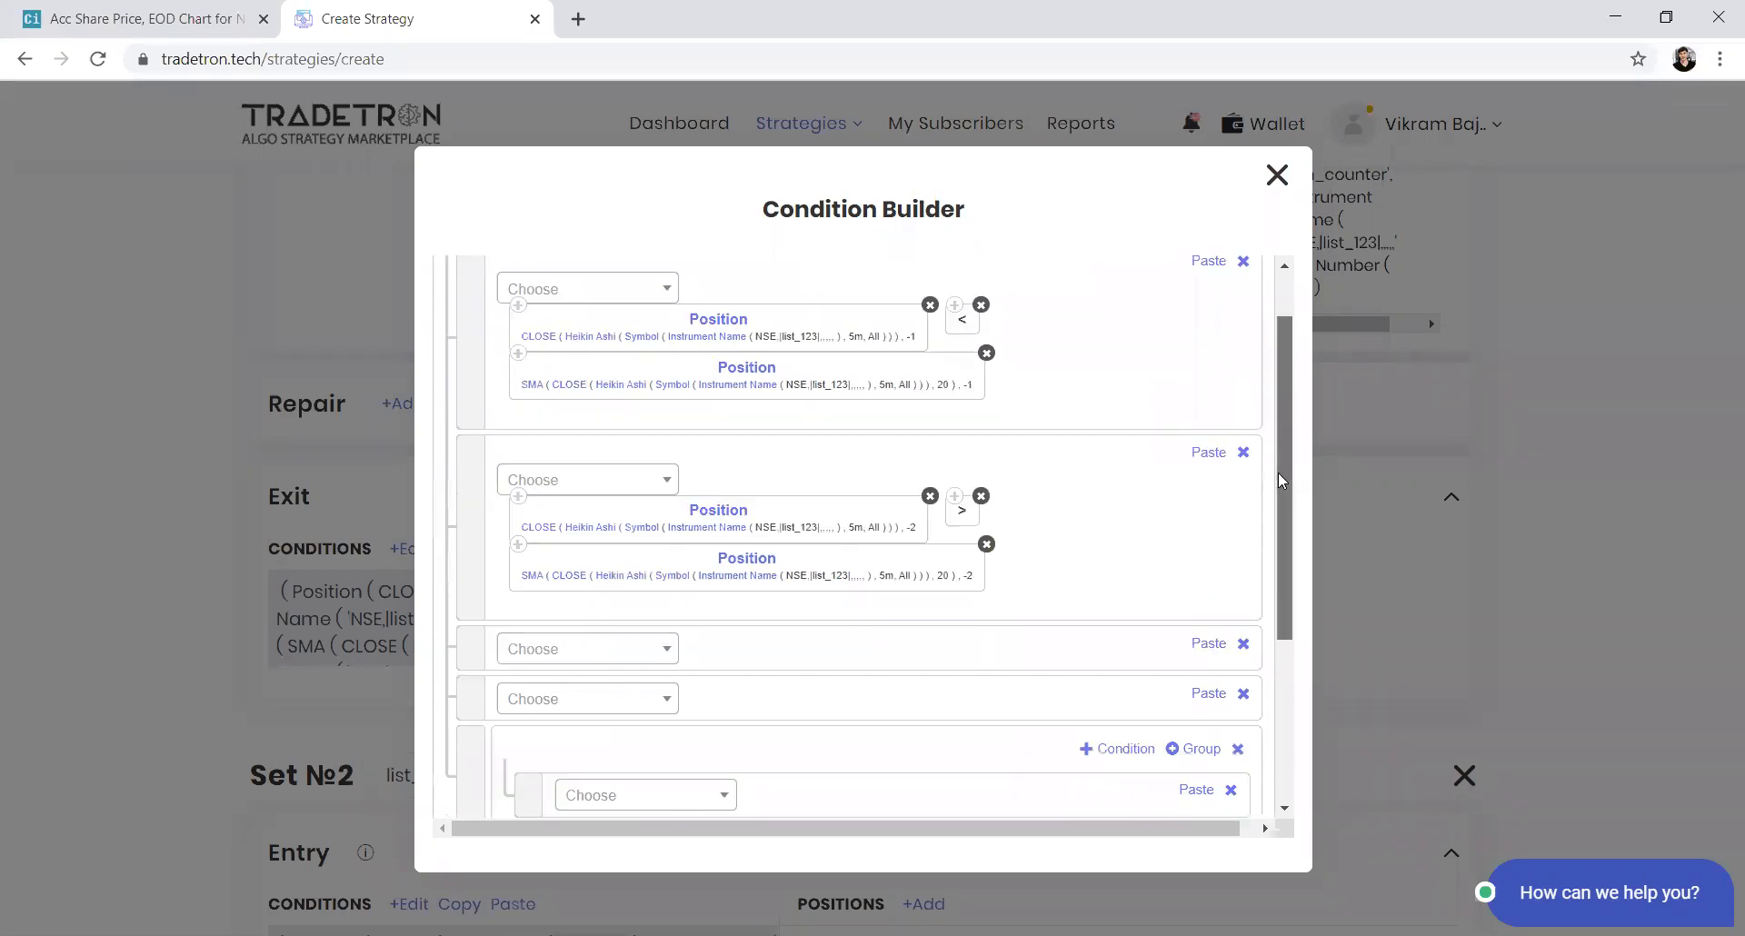
pyautogui.moveTo(476, 500); pyautogui.dragTo(496, 747)
pyautogui.scroll(1, 499, 519)
pyautogui.moveTo(464, 443); pyautogui.dragTo(514, 723)
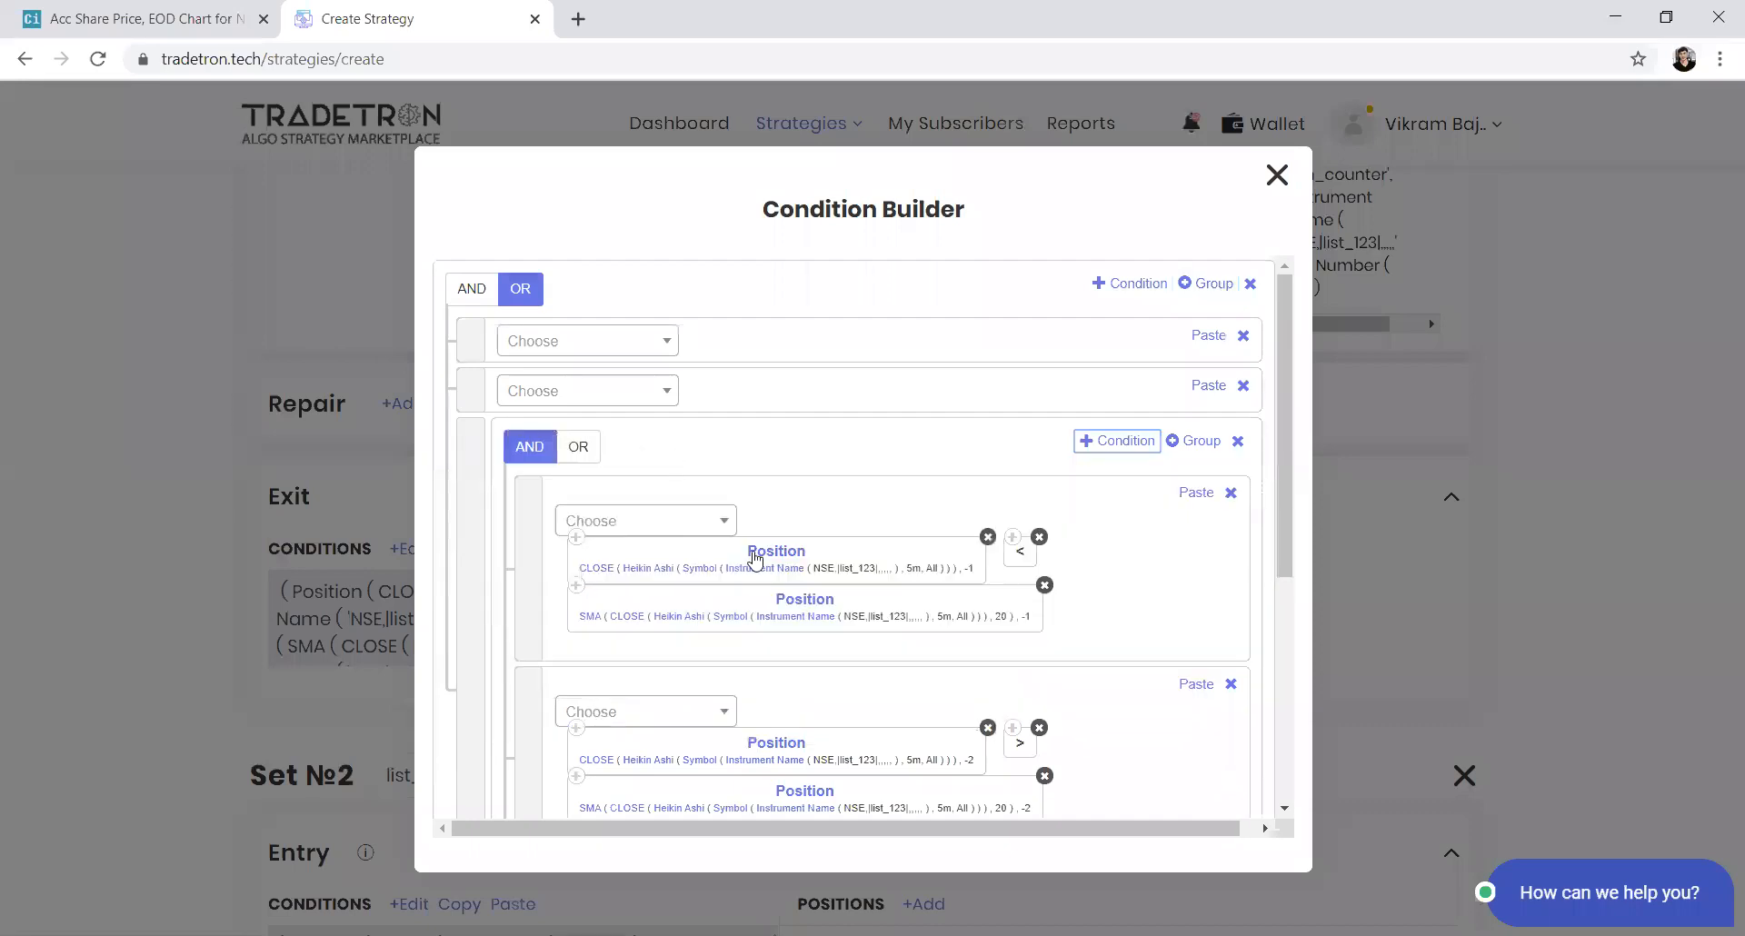
pyautogui.scroll(-2, 1126, 670)
pyautogui.click(1230, 673)
pyautogui.click(1230, 673)
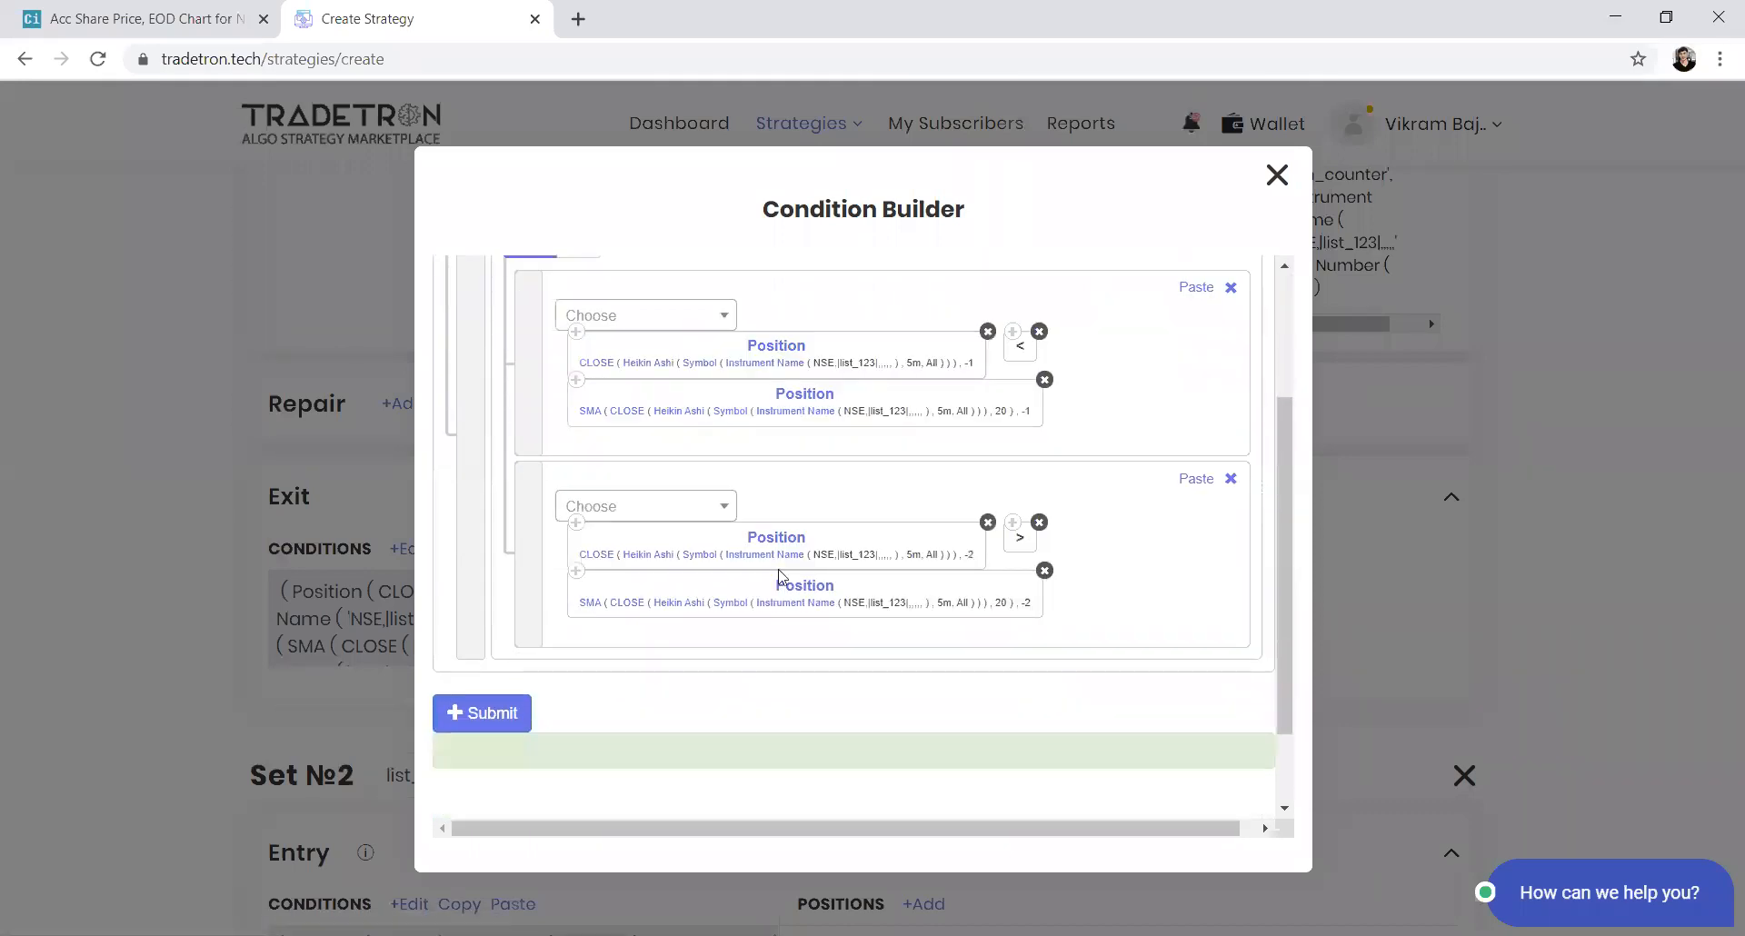
# Build an LTP > Number 0 comparison in one top-level row and paste a copy of the LTP keyword into the other row
pyautogui.scroll(3, 778, 575)
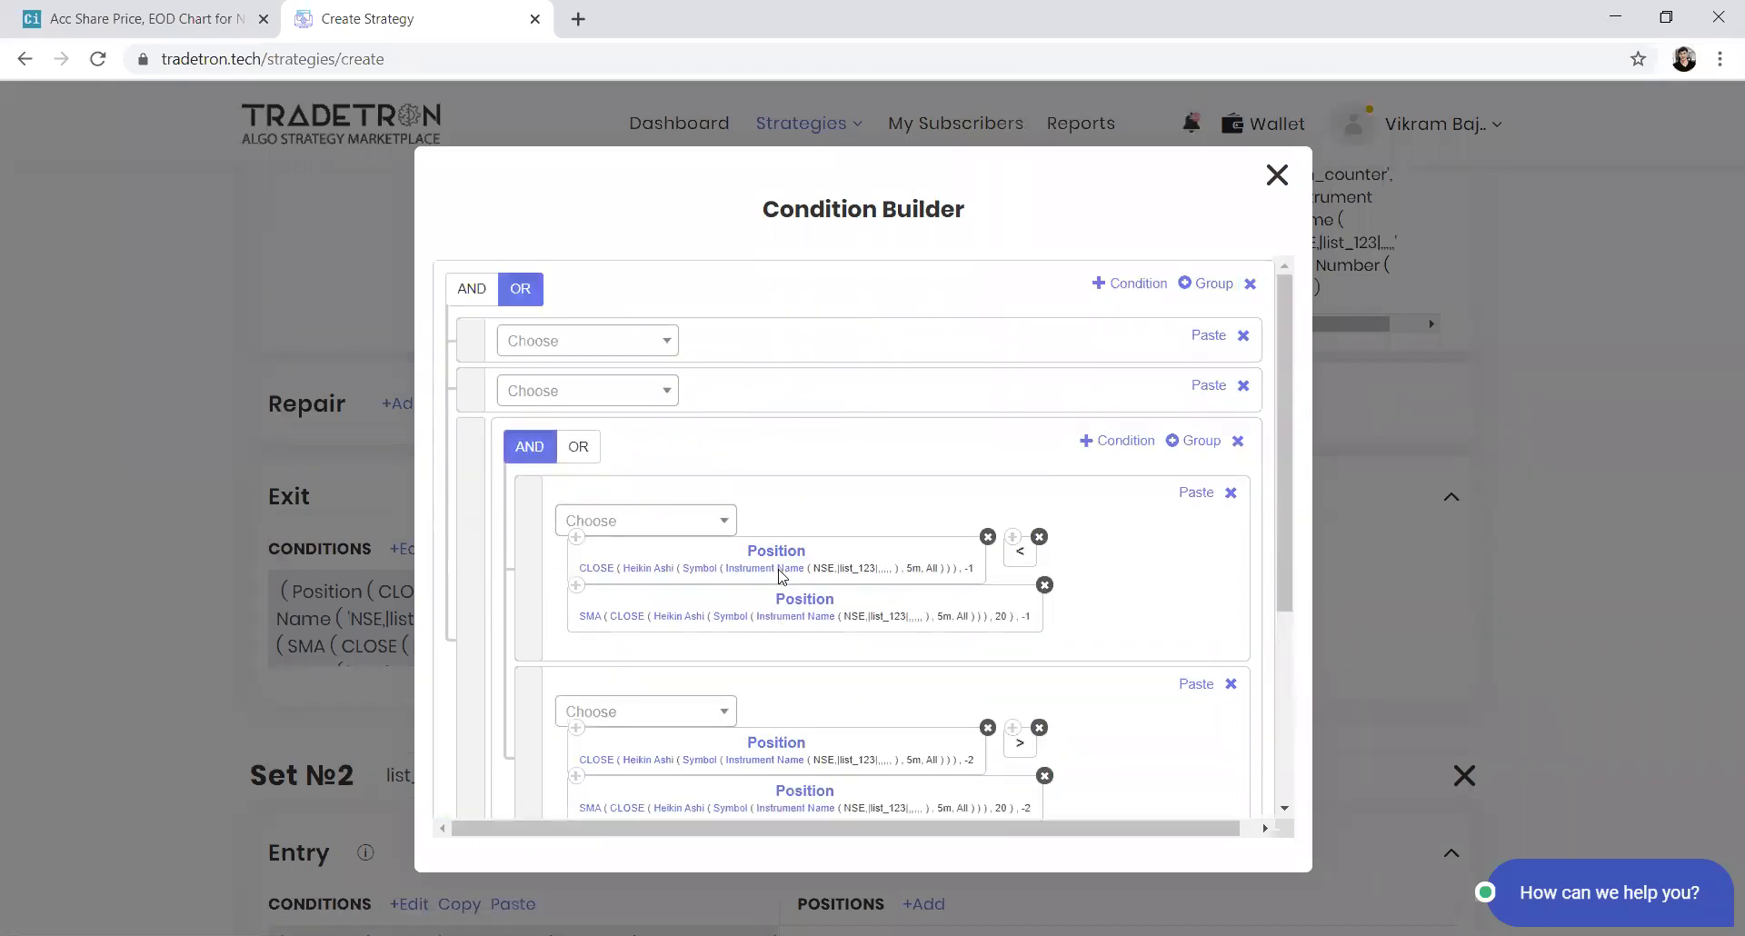
pyautogui.click(589, 393)
pyautogui.write('lt')
pyautogui.press('Return')
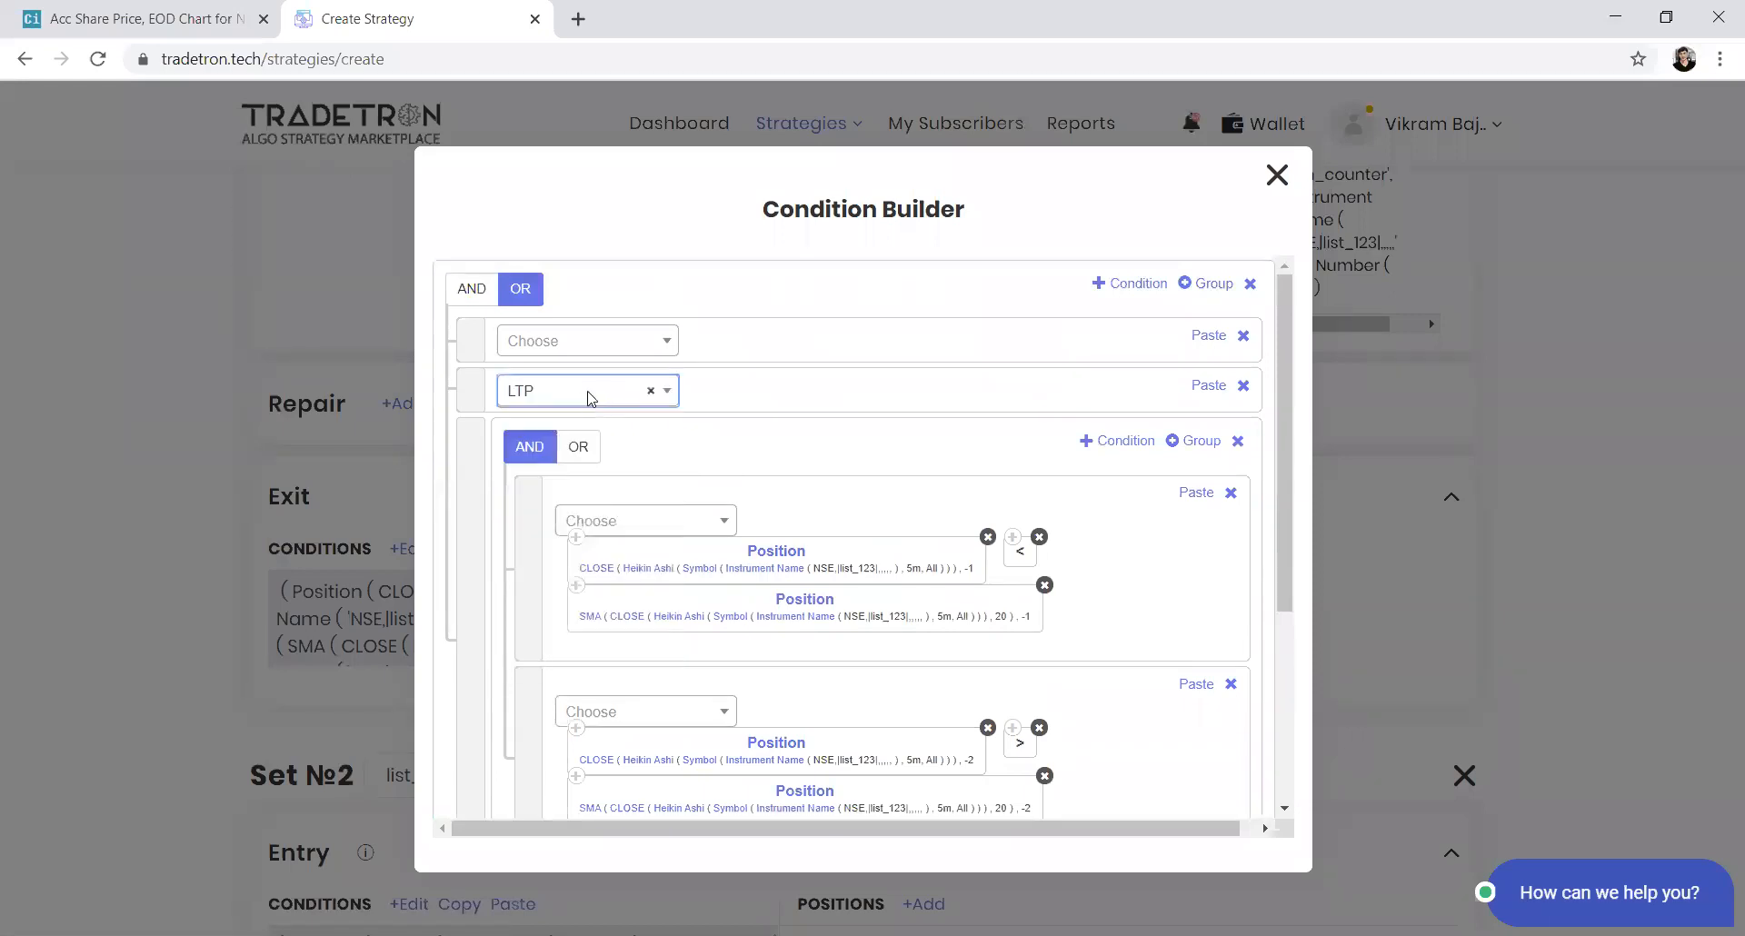
pyautogui.press('Return')
pyautogui.click(589, 393)
pyautogui.write('>')
pyautogui.press('Return')
pyautogui.write('number')
pyautogui.press('Return')
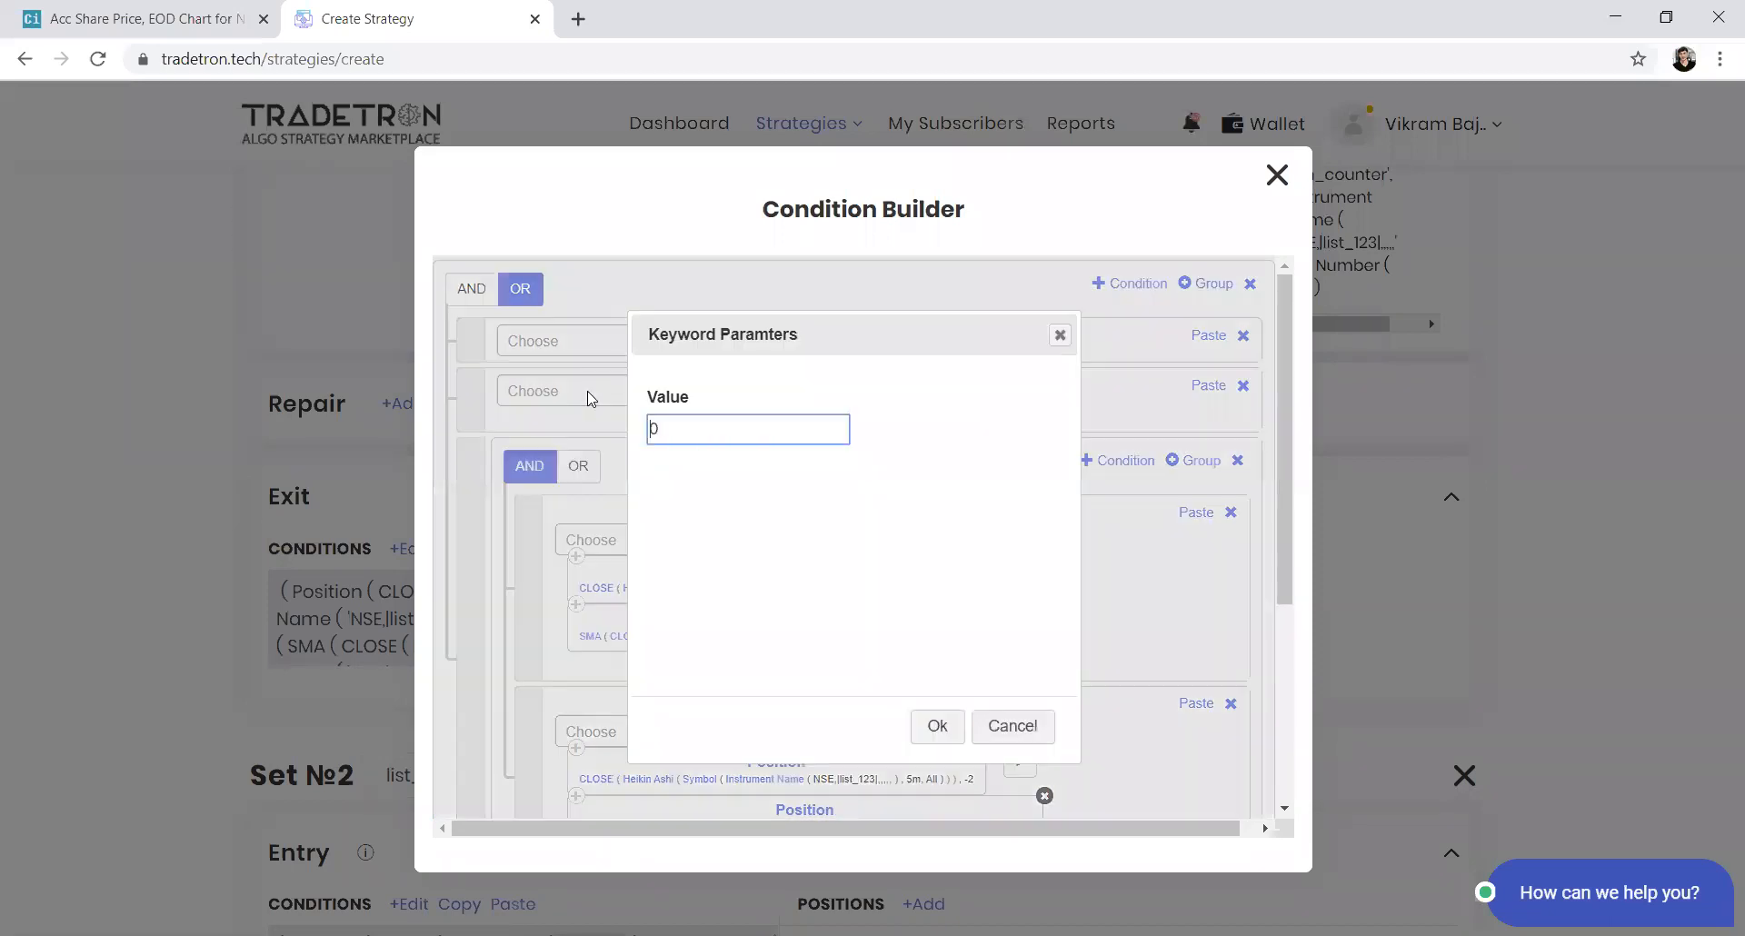
pyautogui.press('Return')
pyautogui.click(704, 378)
pyautogui.click(1209, 341)
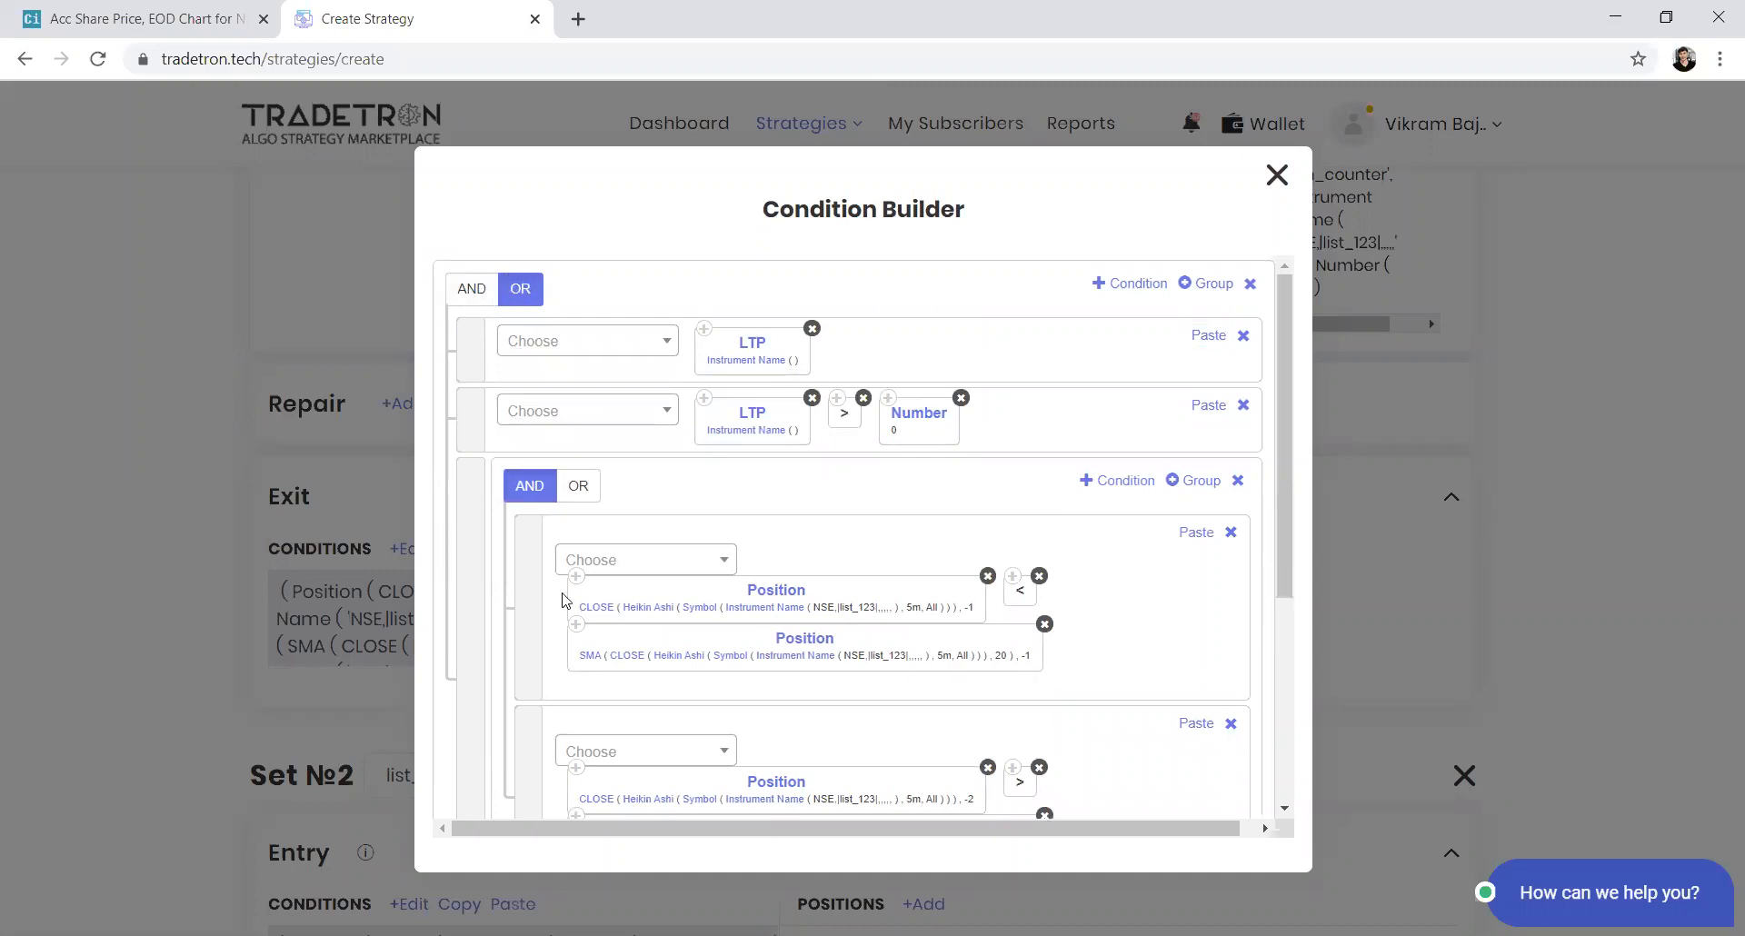
# Set the nested group's logic to AND and close the condition builder
pyautogui.scroll(-1, 560, 596)
pyautogui.click(530, 384)
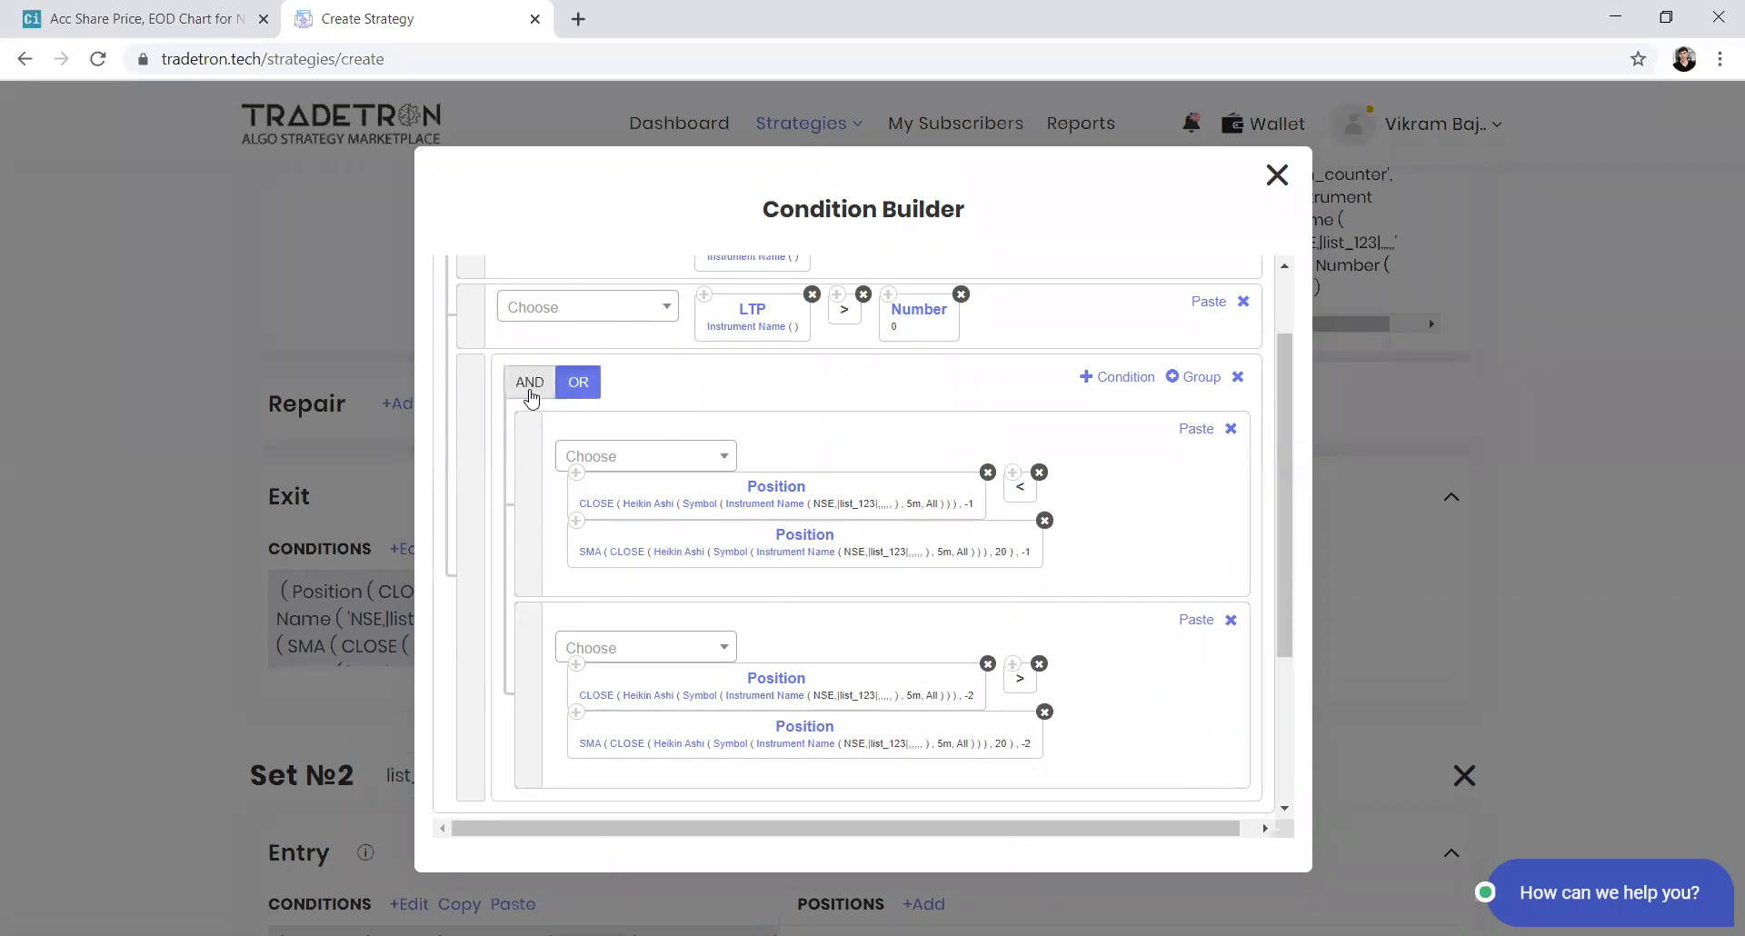
pyautogui.click(530, 382)
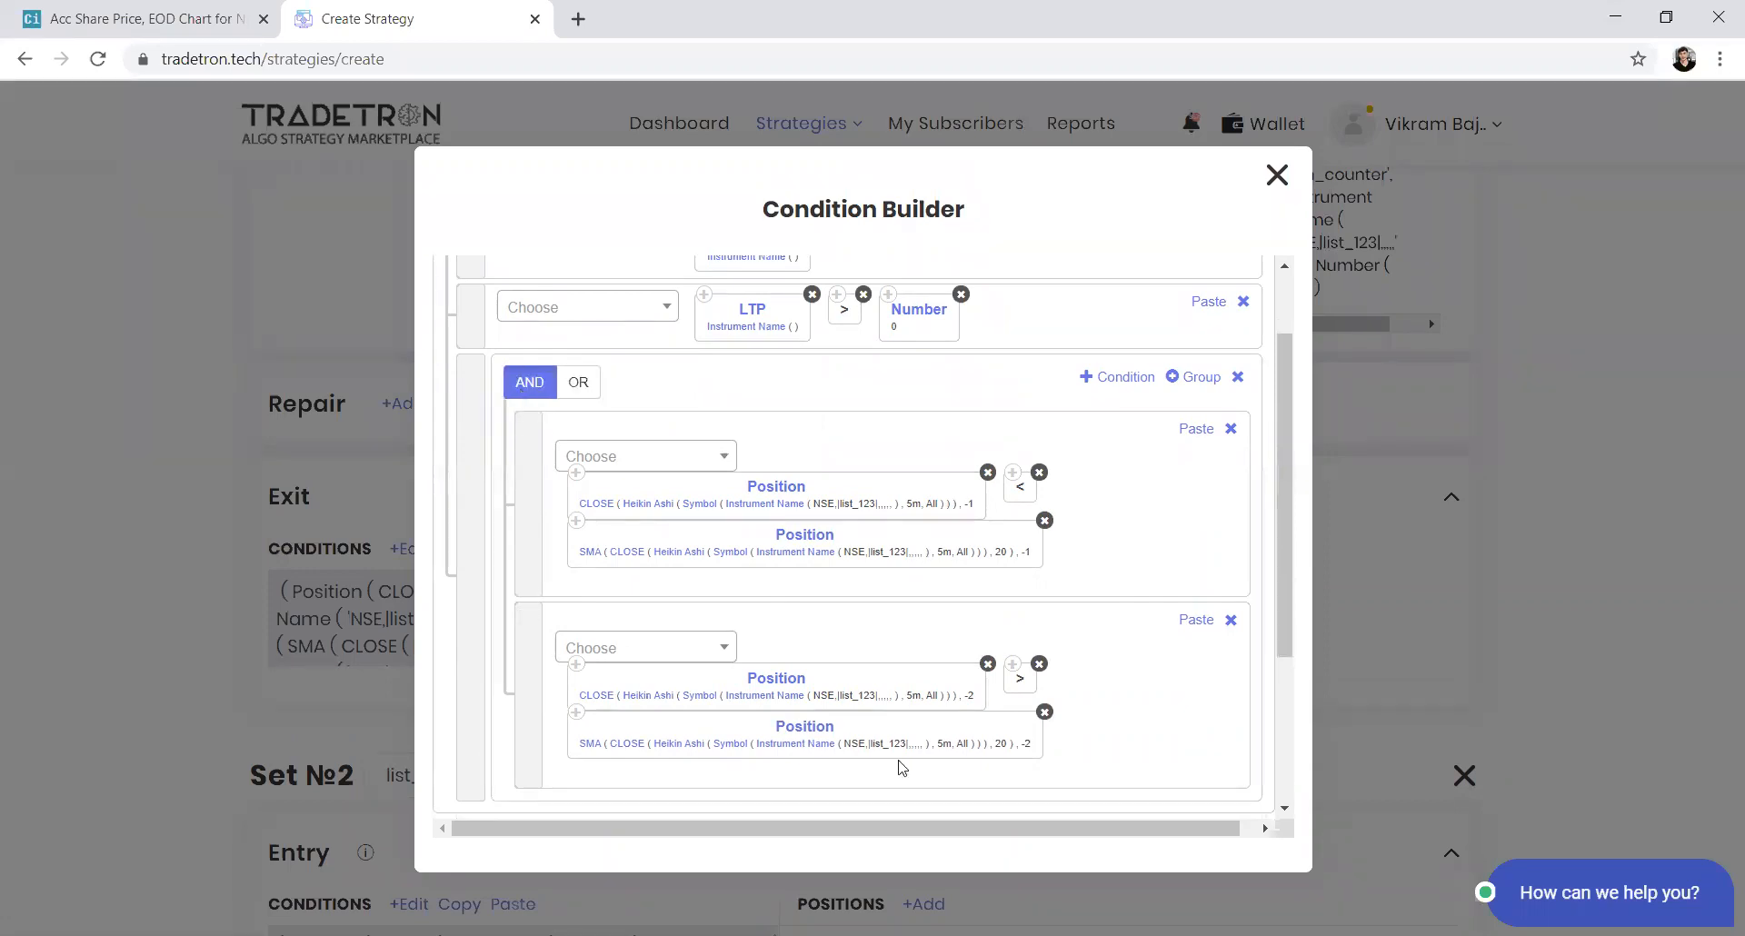
pyautogui.click(1278, 175)
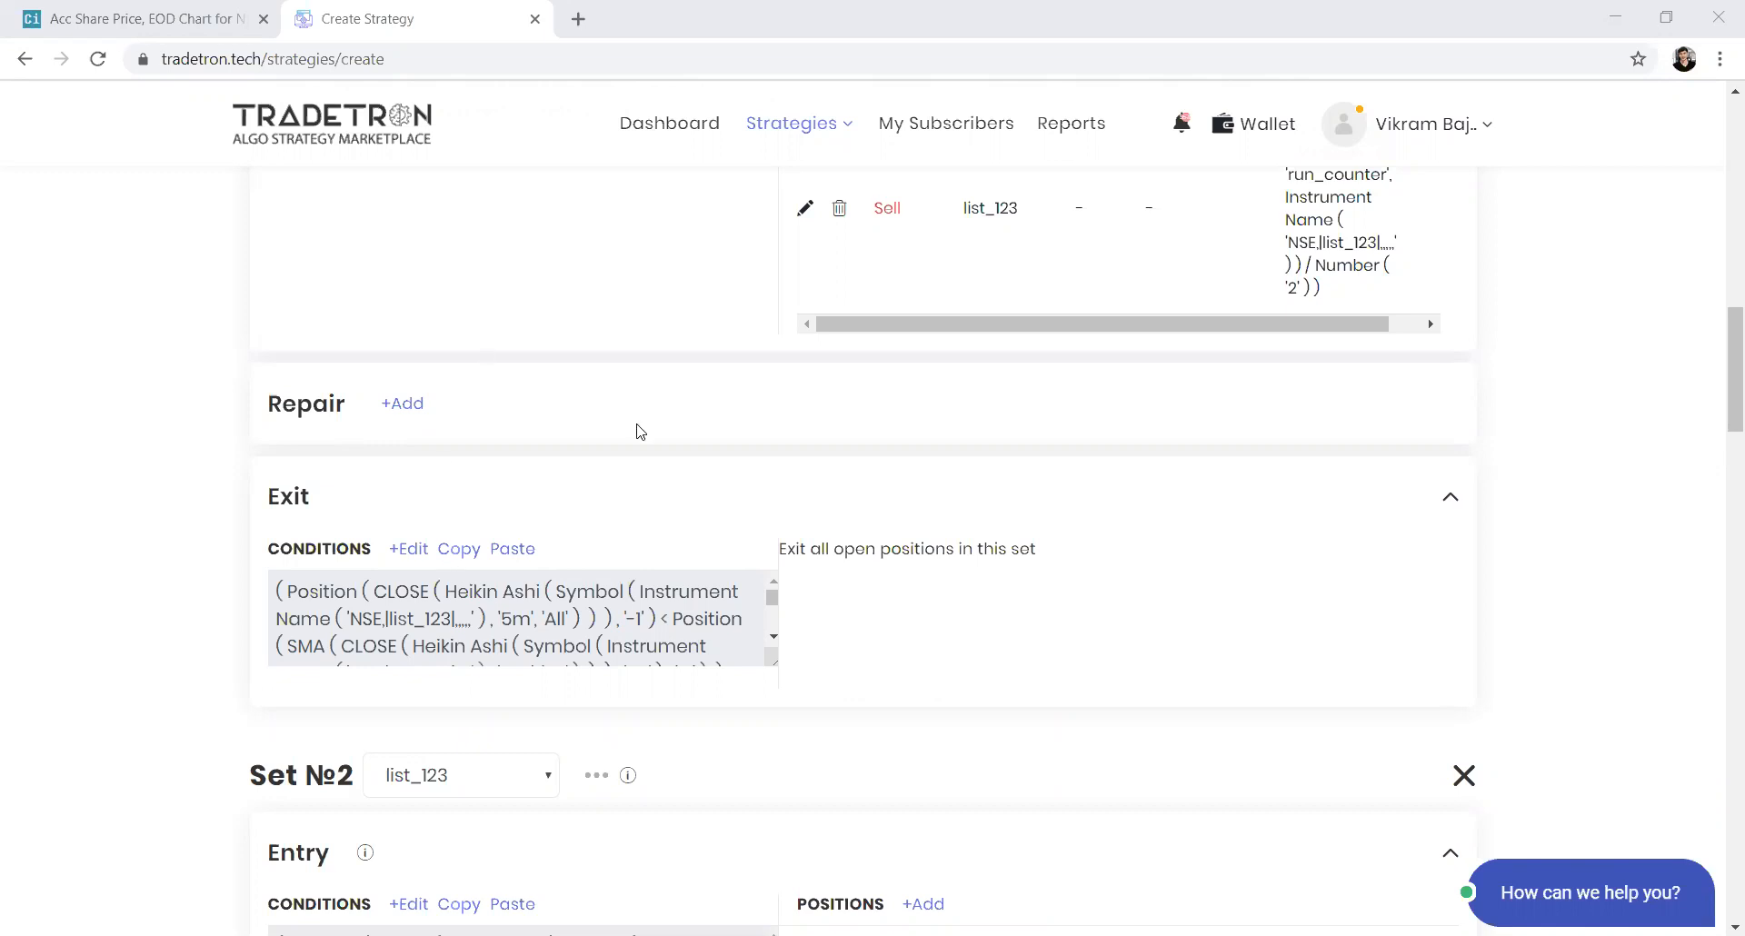
# Copy the Repair Once condition, open it in the builder and set its Number multiplier to 1.02
pyautogui.scroll(4, 636, 429)
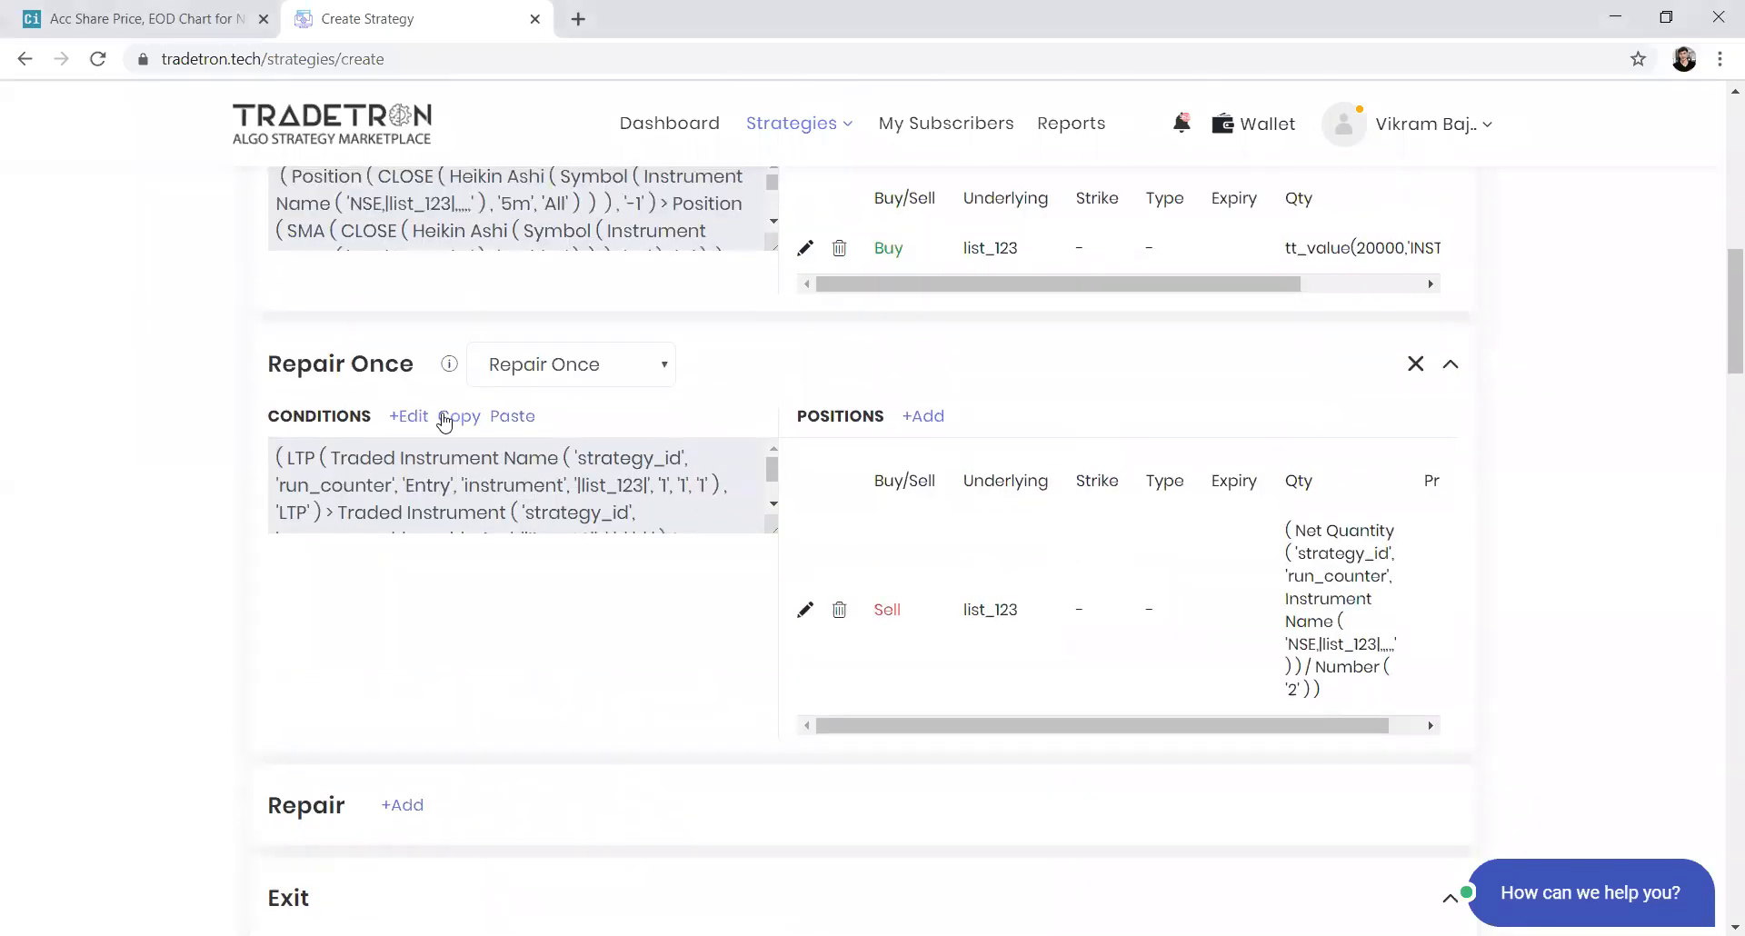
pyautogui.click(443, 416)
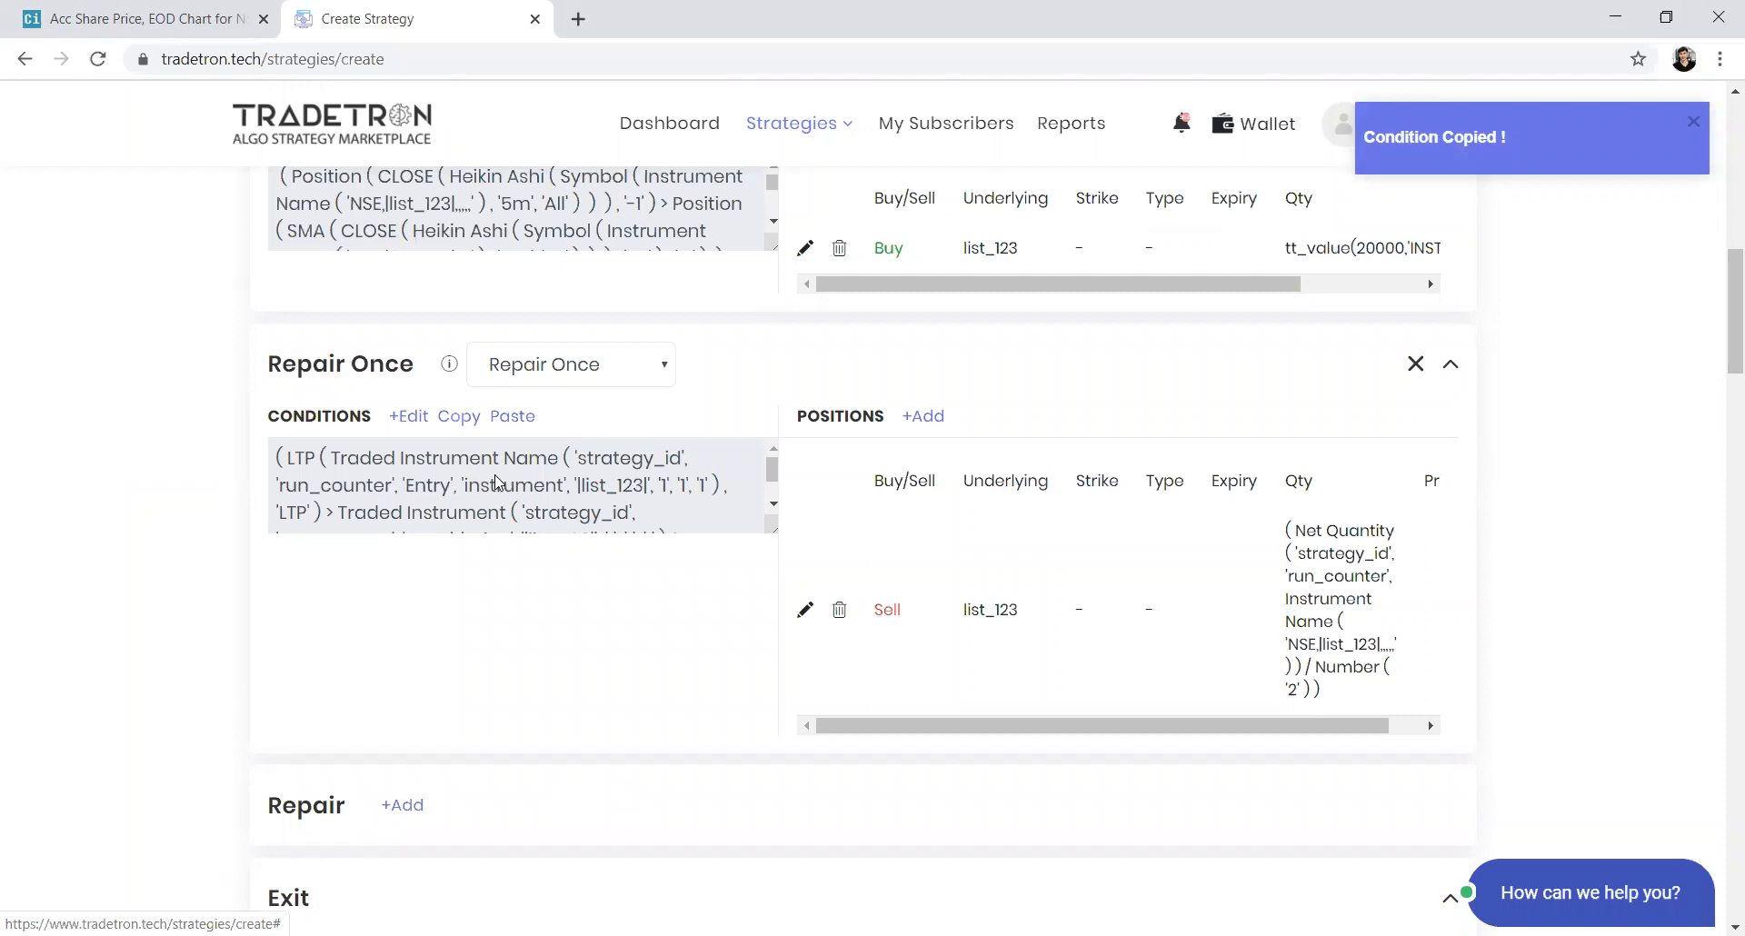
pyautogui.click(414, 416)
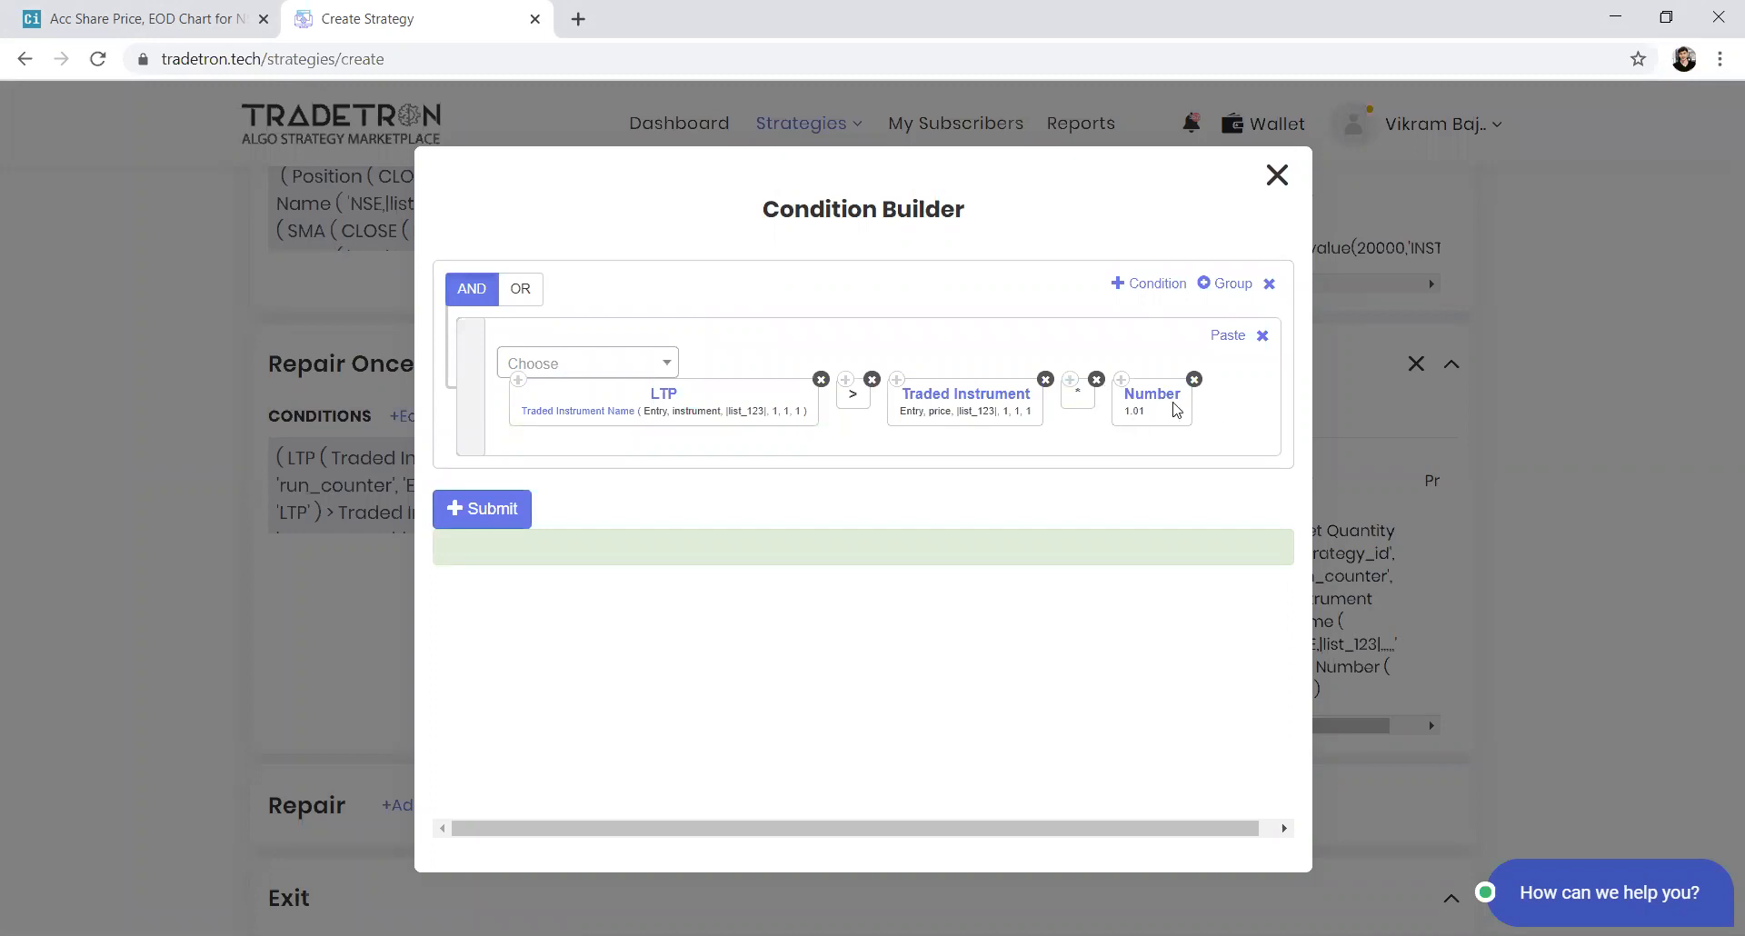
pyautogui.click(767, 428)
pyautogui.press('BackSpace')
pyautogui.write('2')
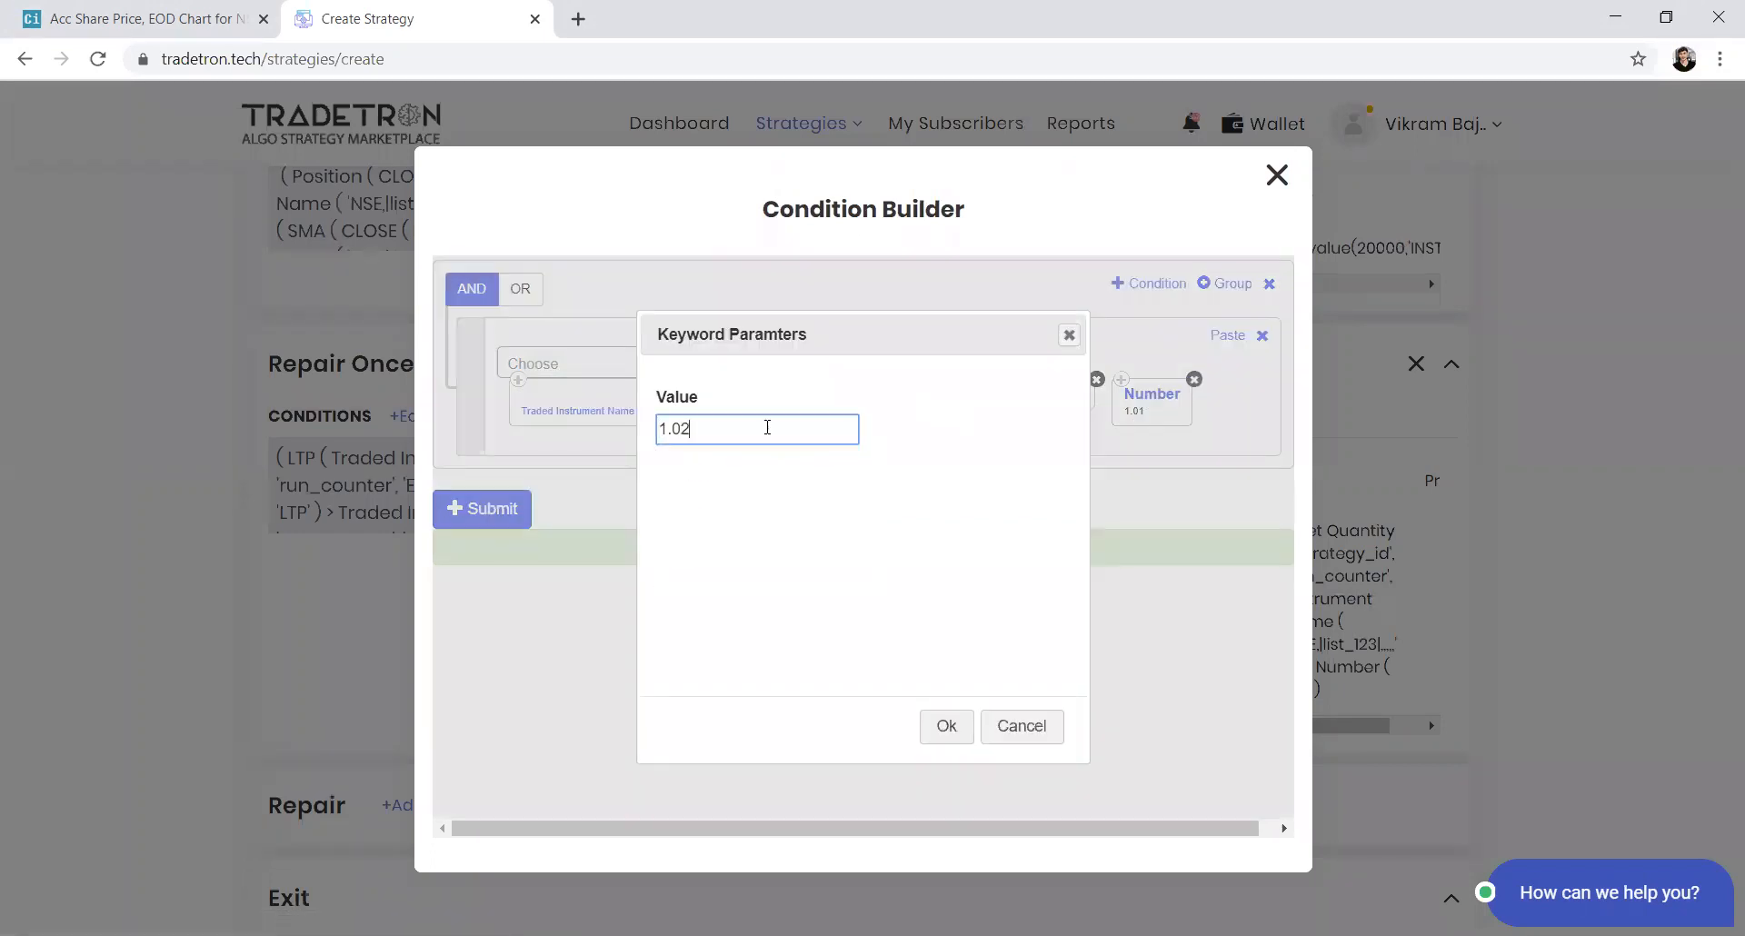
pyautogui.click(958, 740)
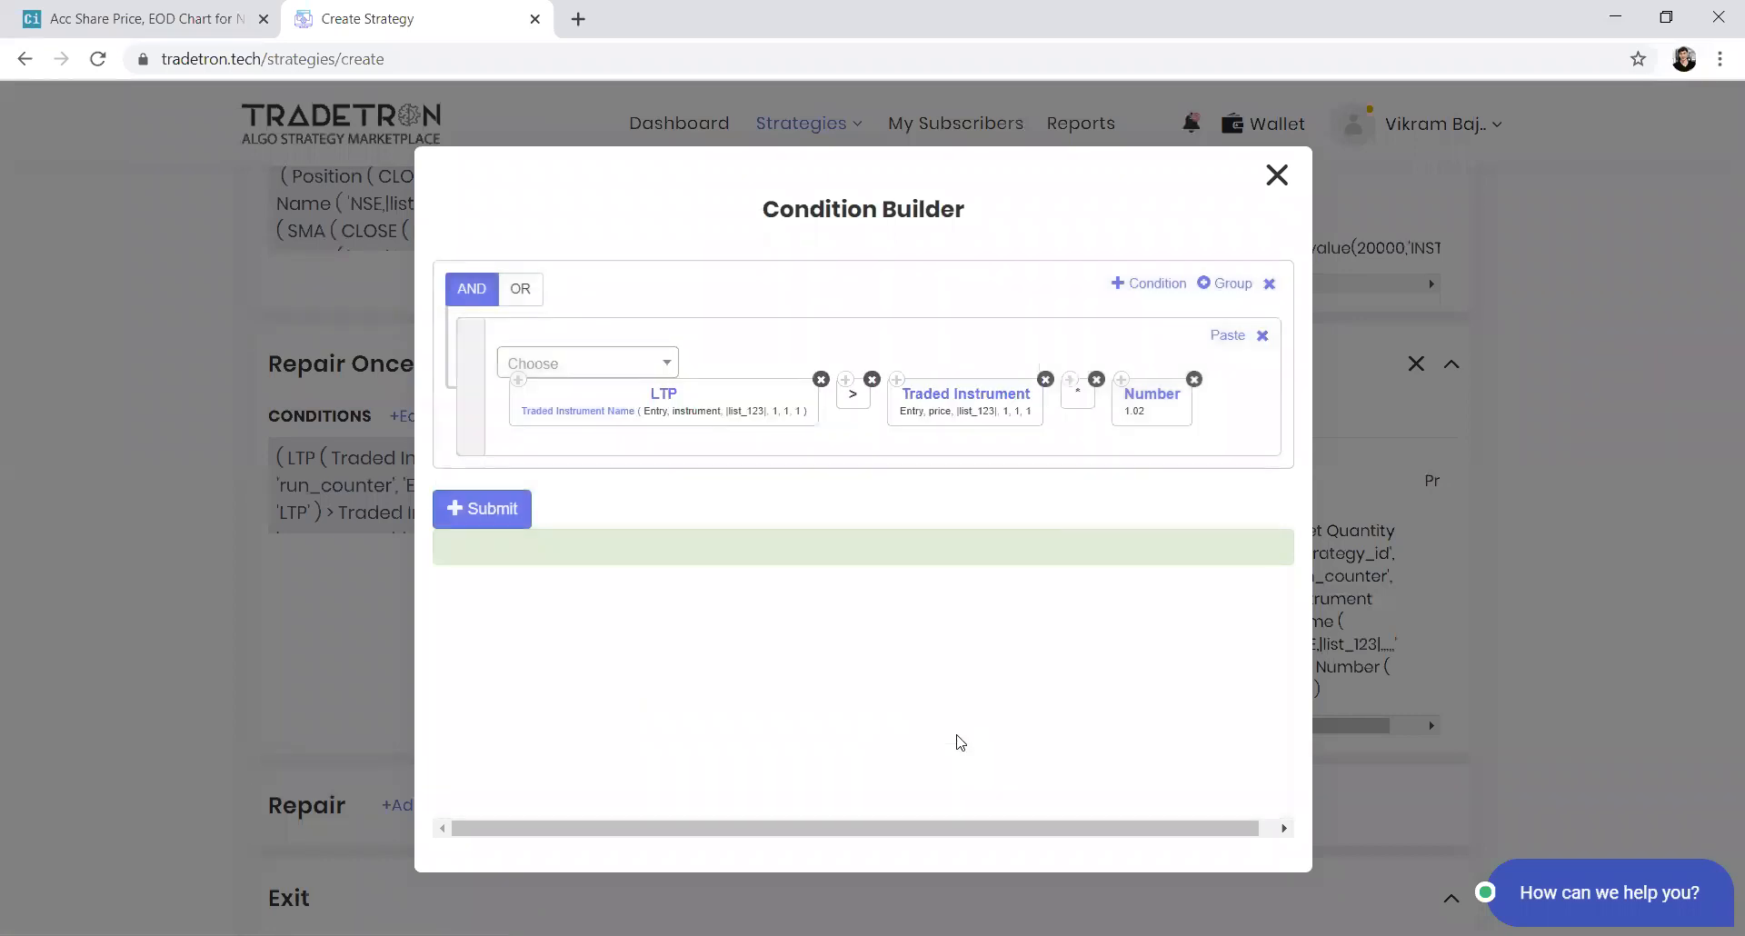
# Add a second condition row with OR logic, paste the LTP keyword into it and add a < comparison
pyautogui.click(1149, 289)
pyautogui.click(532, 293)
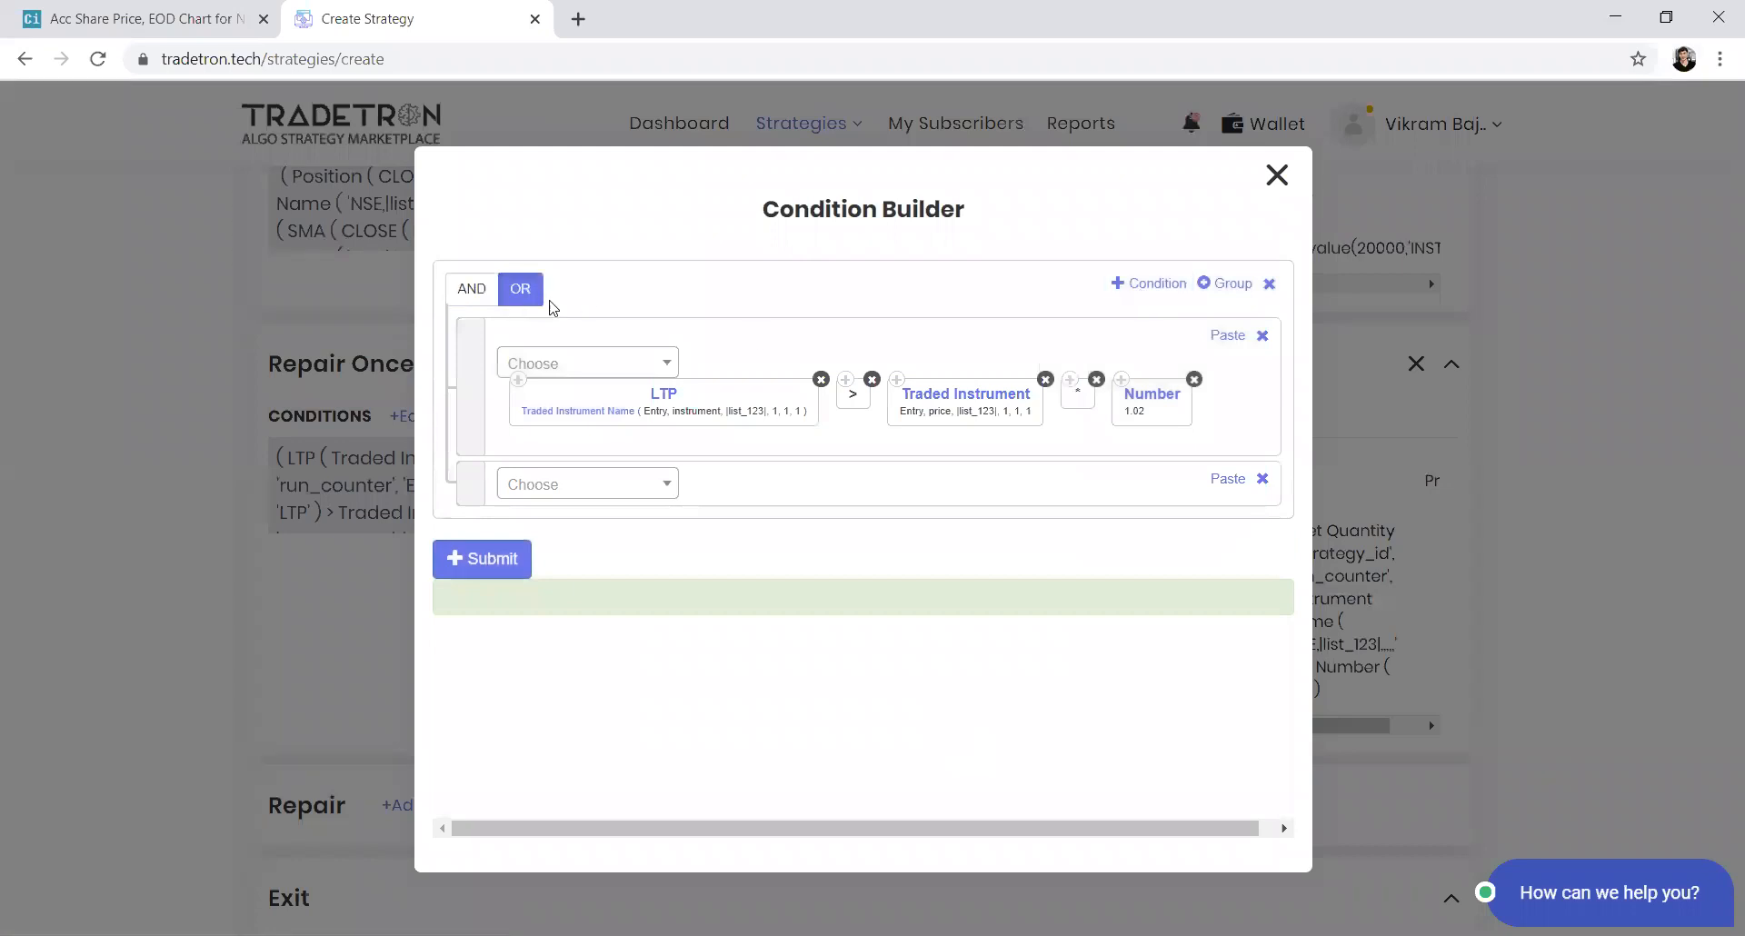
pyautogui.click(668, 393)
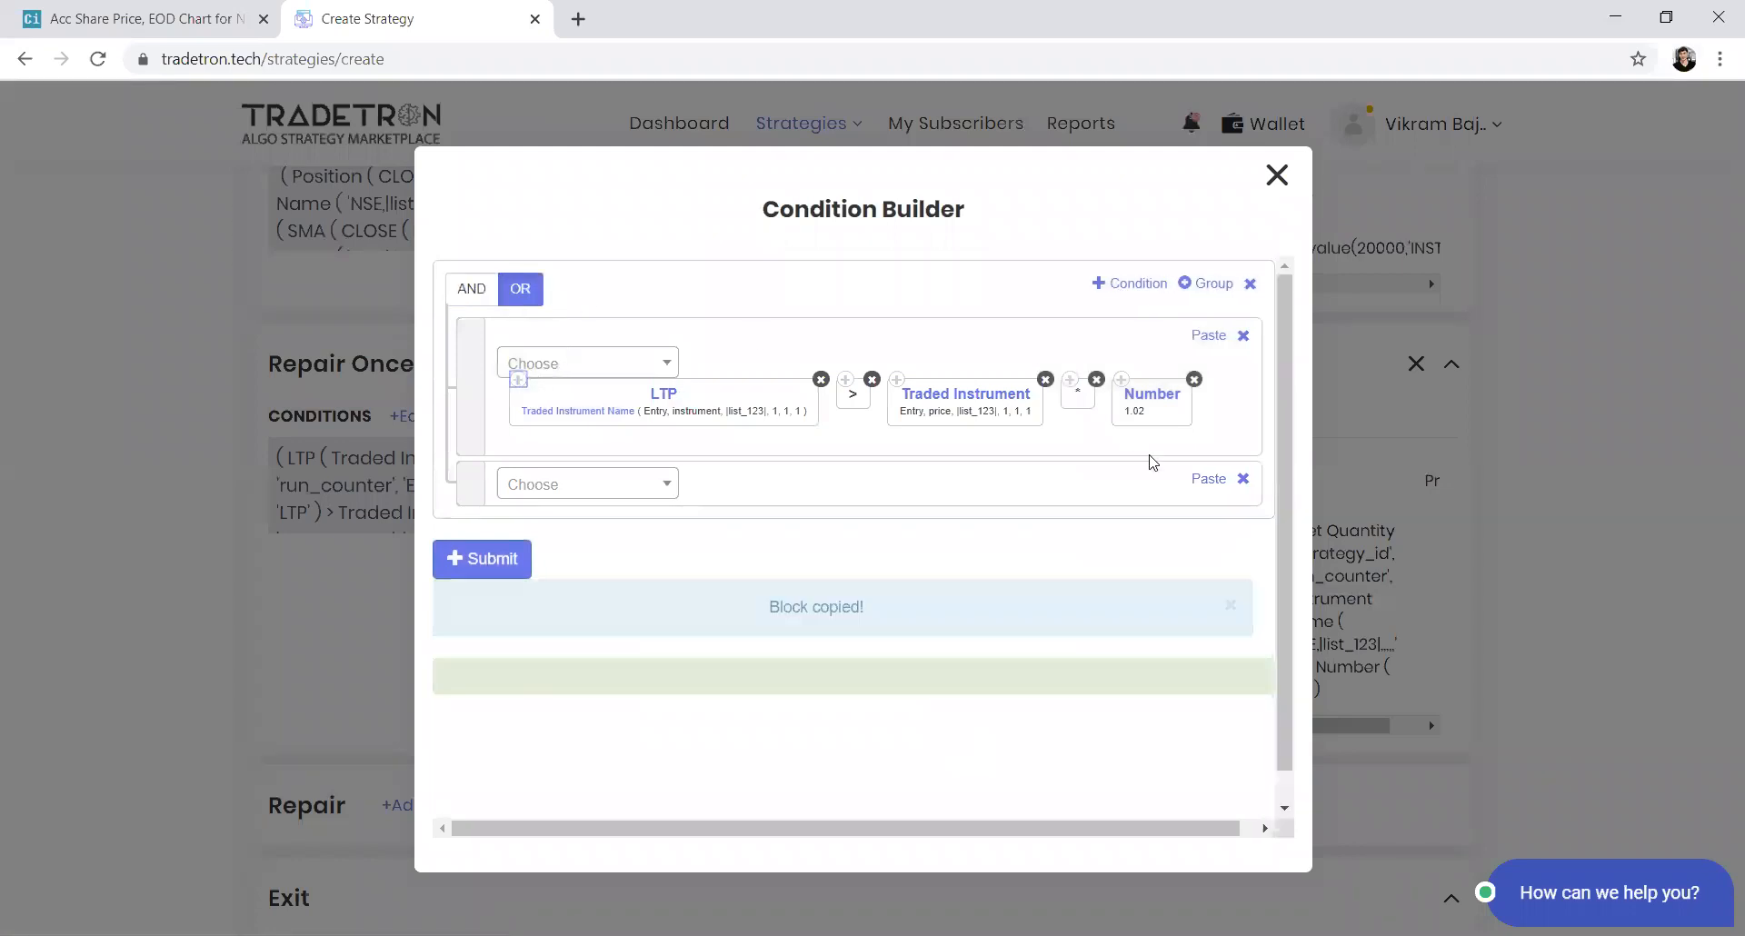
pyautogui.click(1205, 478)
pyautogui.click(584, 470)
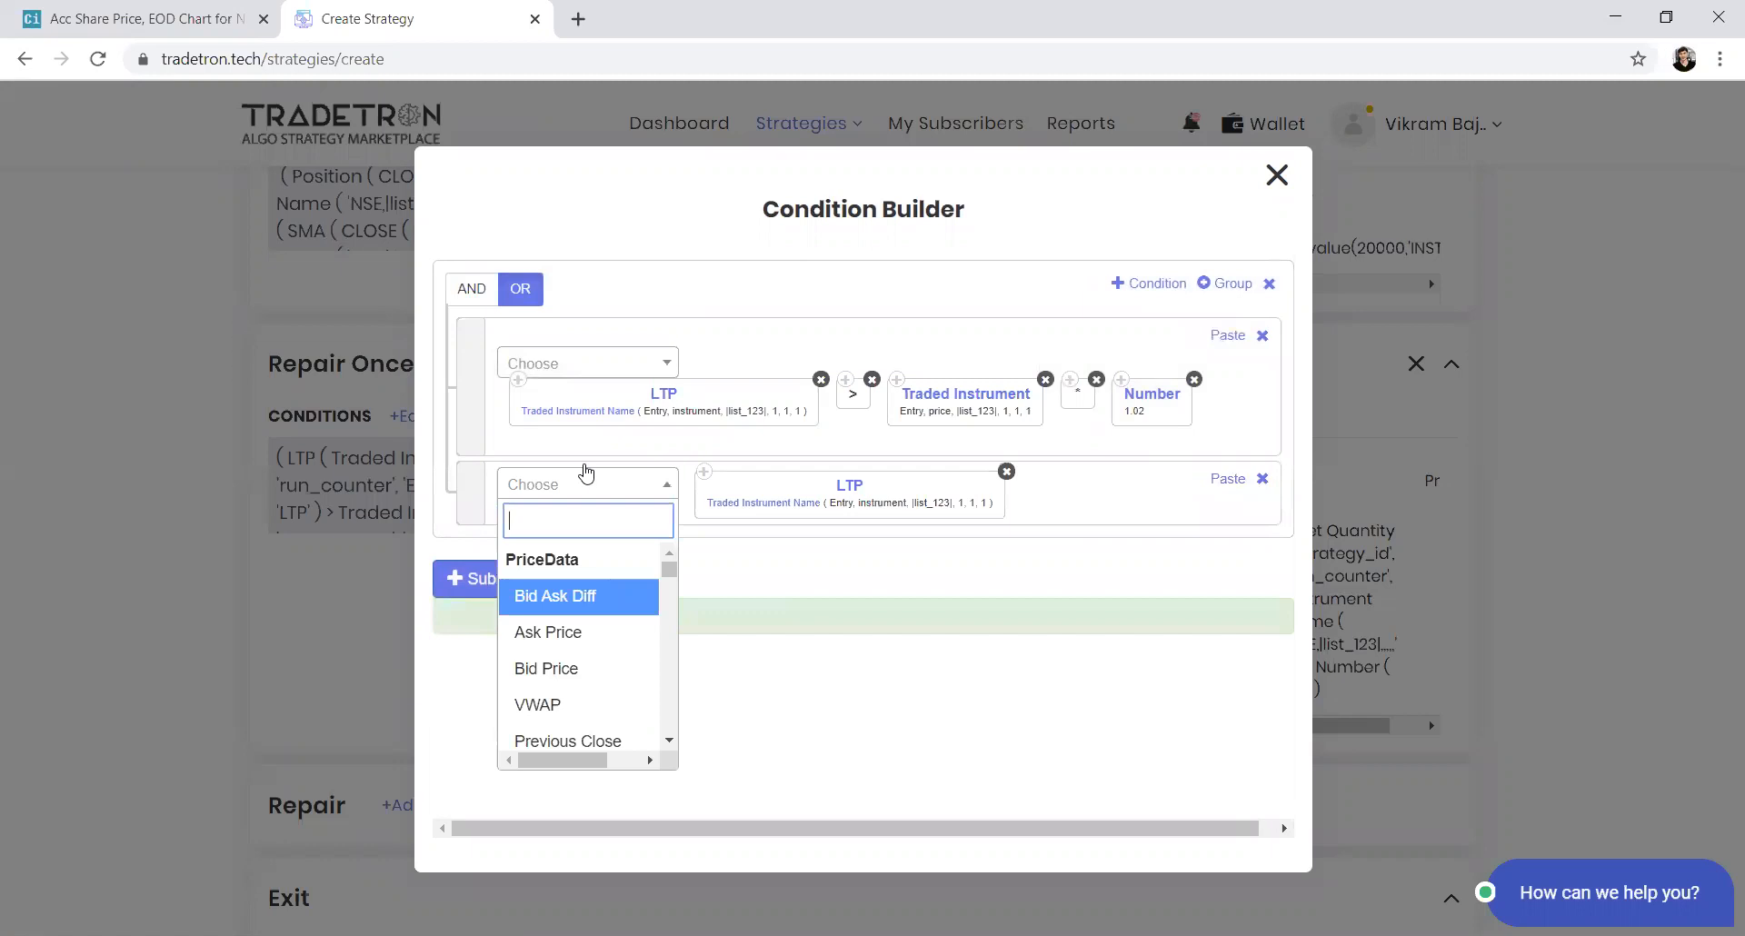
pyautogui.write('<')
pyautogui.press('Return')
# Paste copies of the Traded Instrument, multiplication operator and Number blocks into the second row
pyautogui.click(896, 379)
pyautogui.click(1210, 474)
pyautogui.click(1070, 379)
pyautogui.click(1208, 478)
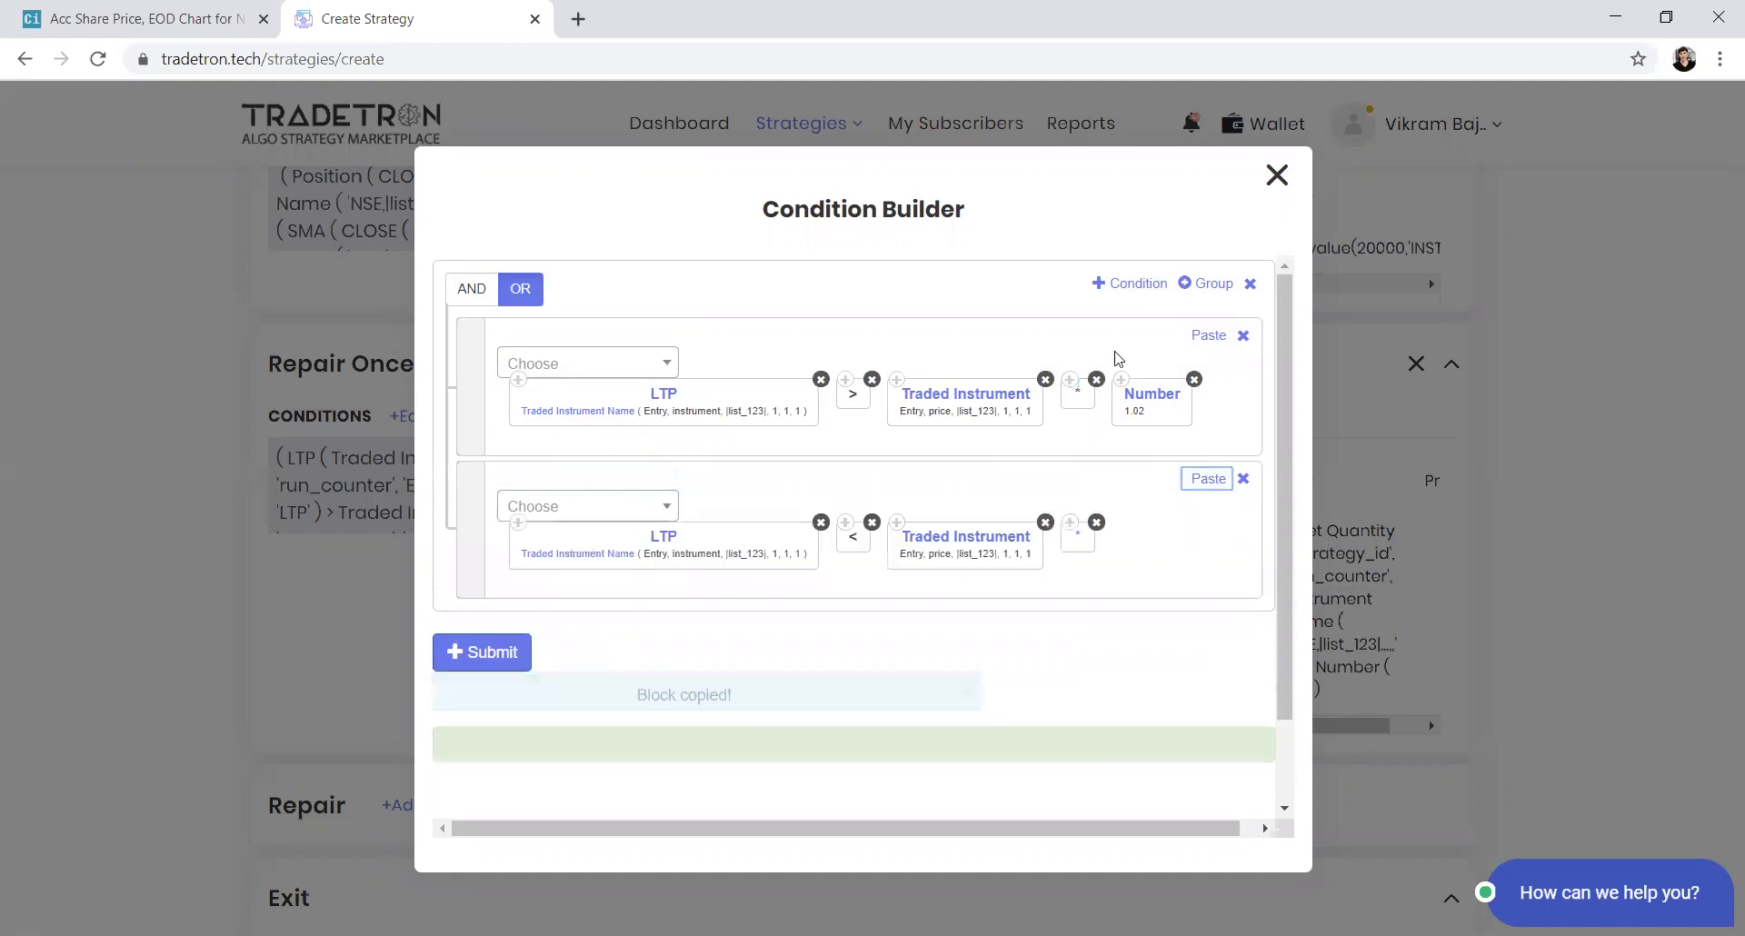
pyautogui.click(1121, 379)
pyautogui.click(1209, 478)
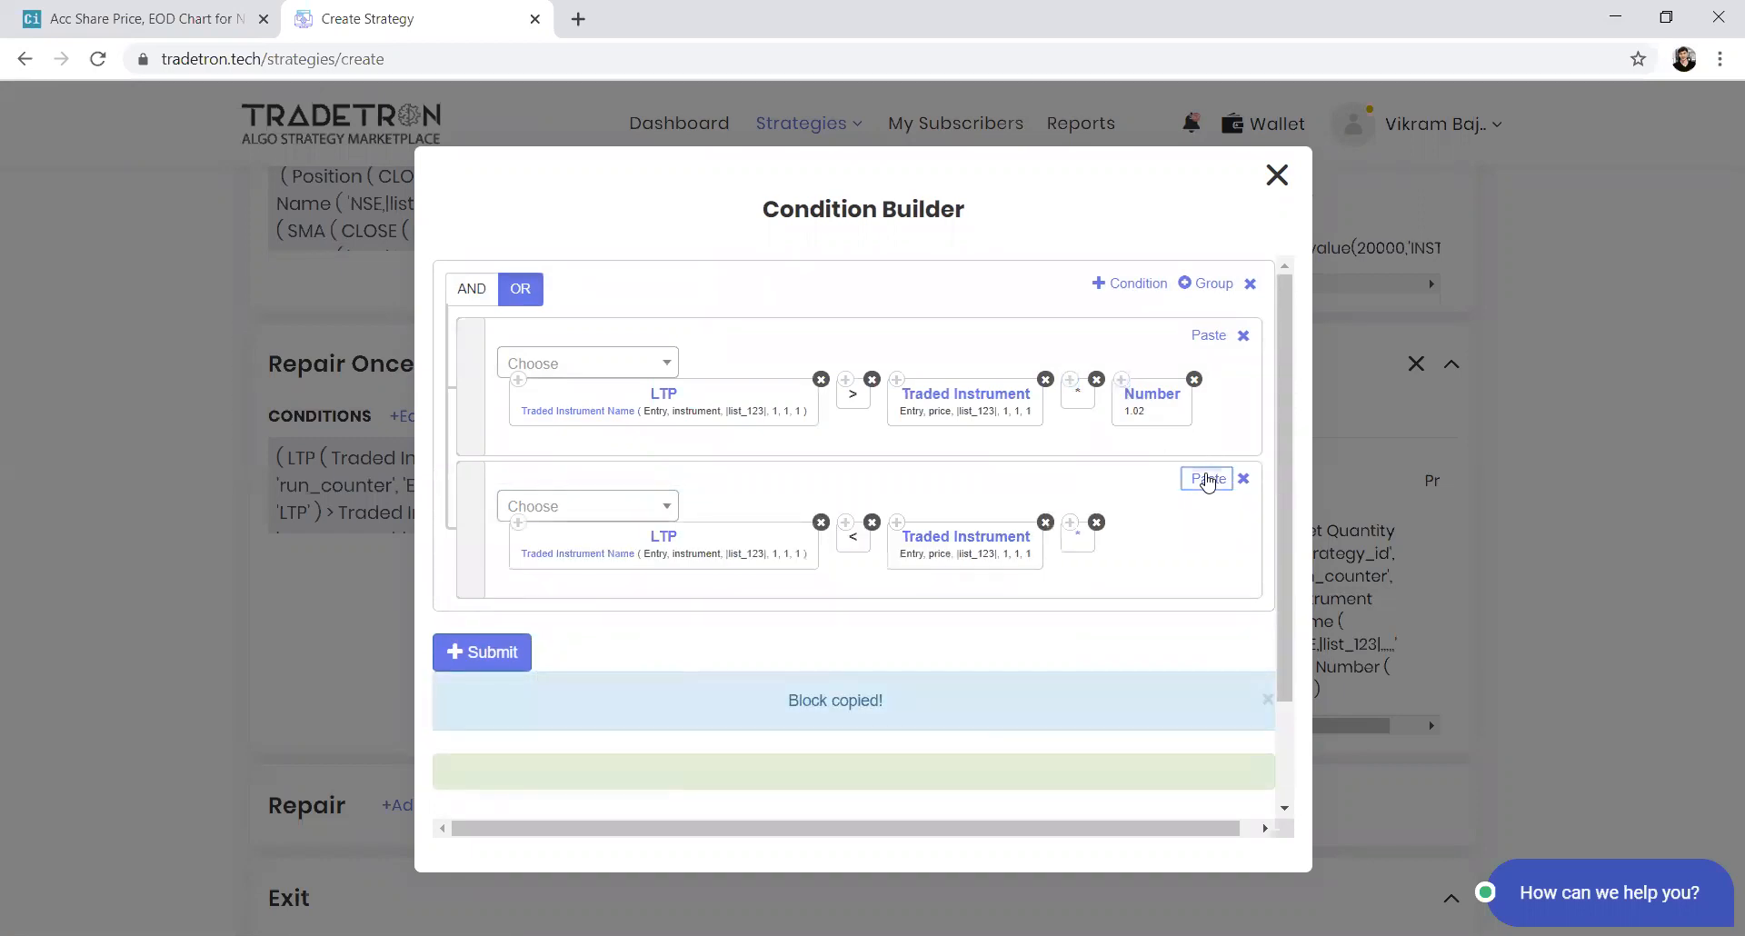
# Set the second row's Number to 0.98 and submit the Repair Once condition
pyautogui.click(1151, 542)
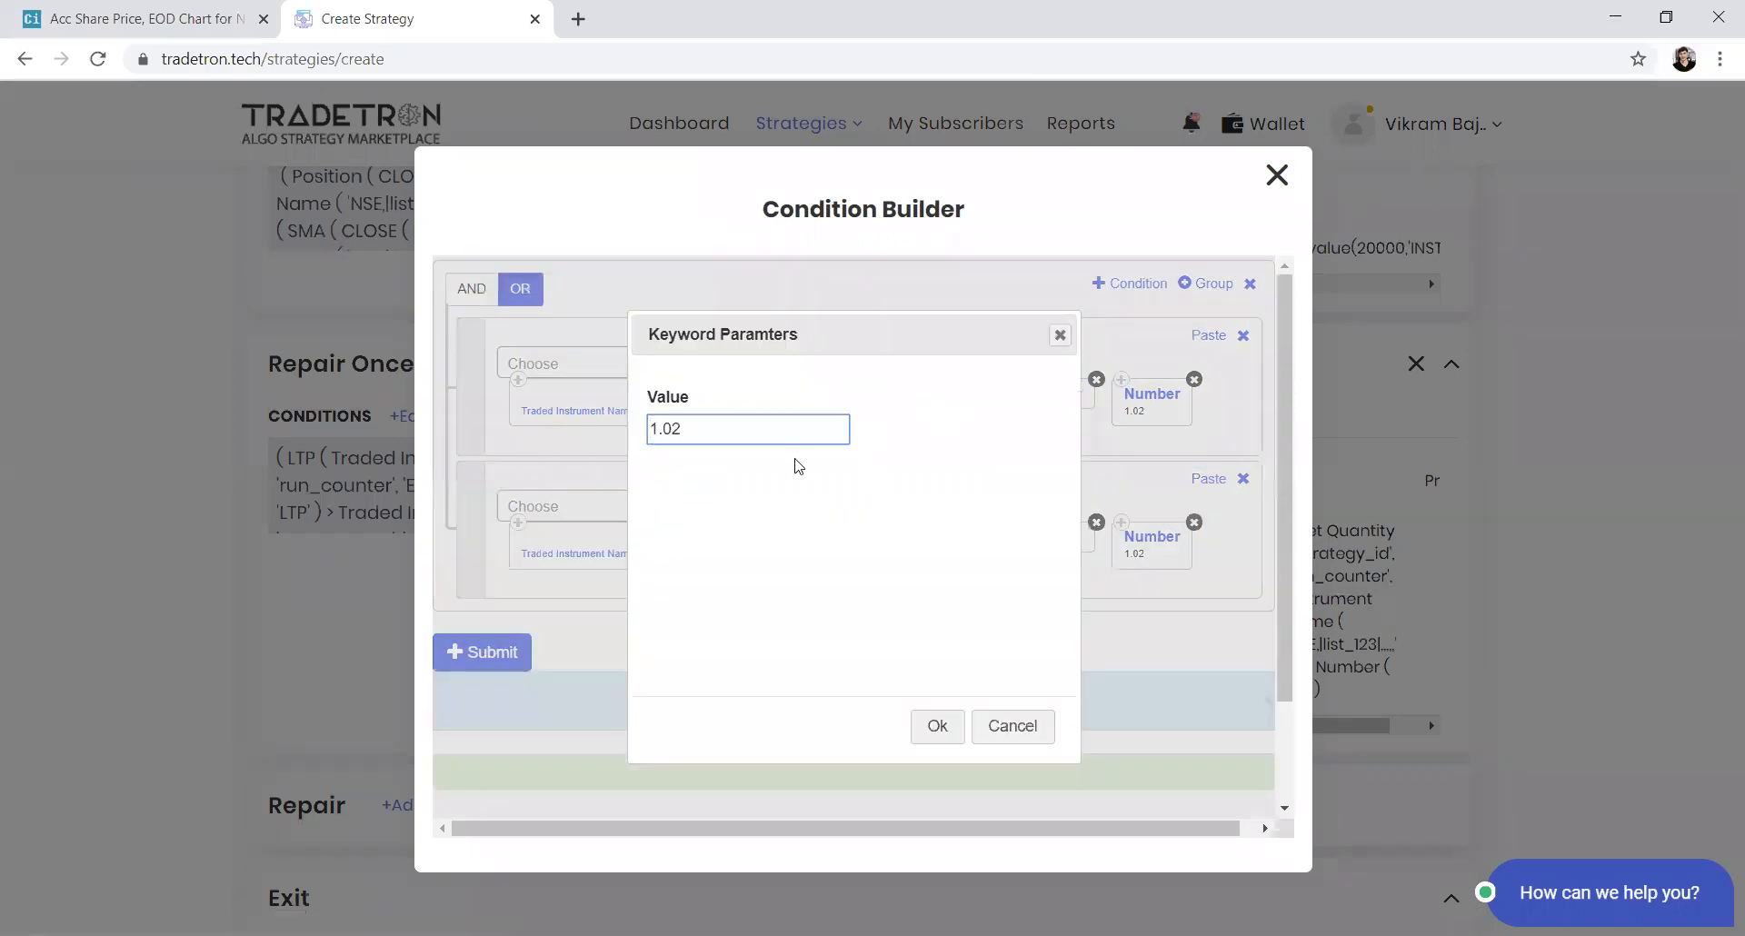
pyautogui.hotkey('shift', 'Left')
pyautogui.hotkey('shift', 'Left')
pyautogui.hotkey('shift', 'Left')
pyautogui.hotkey('shift', 'Left')
pyautogui.write('0.98')
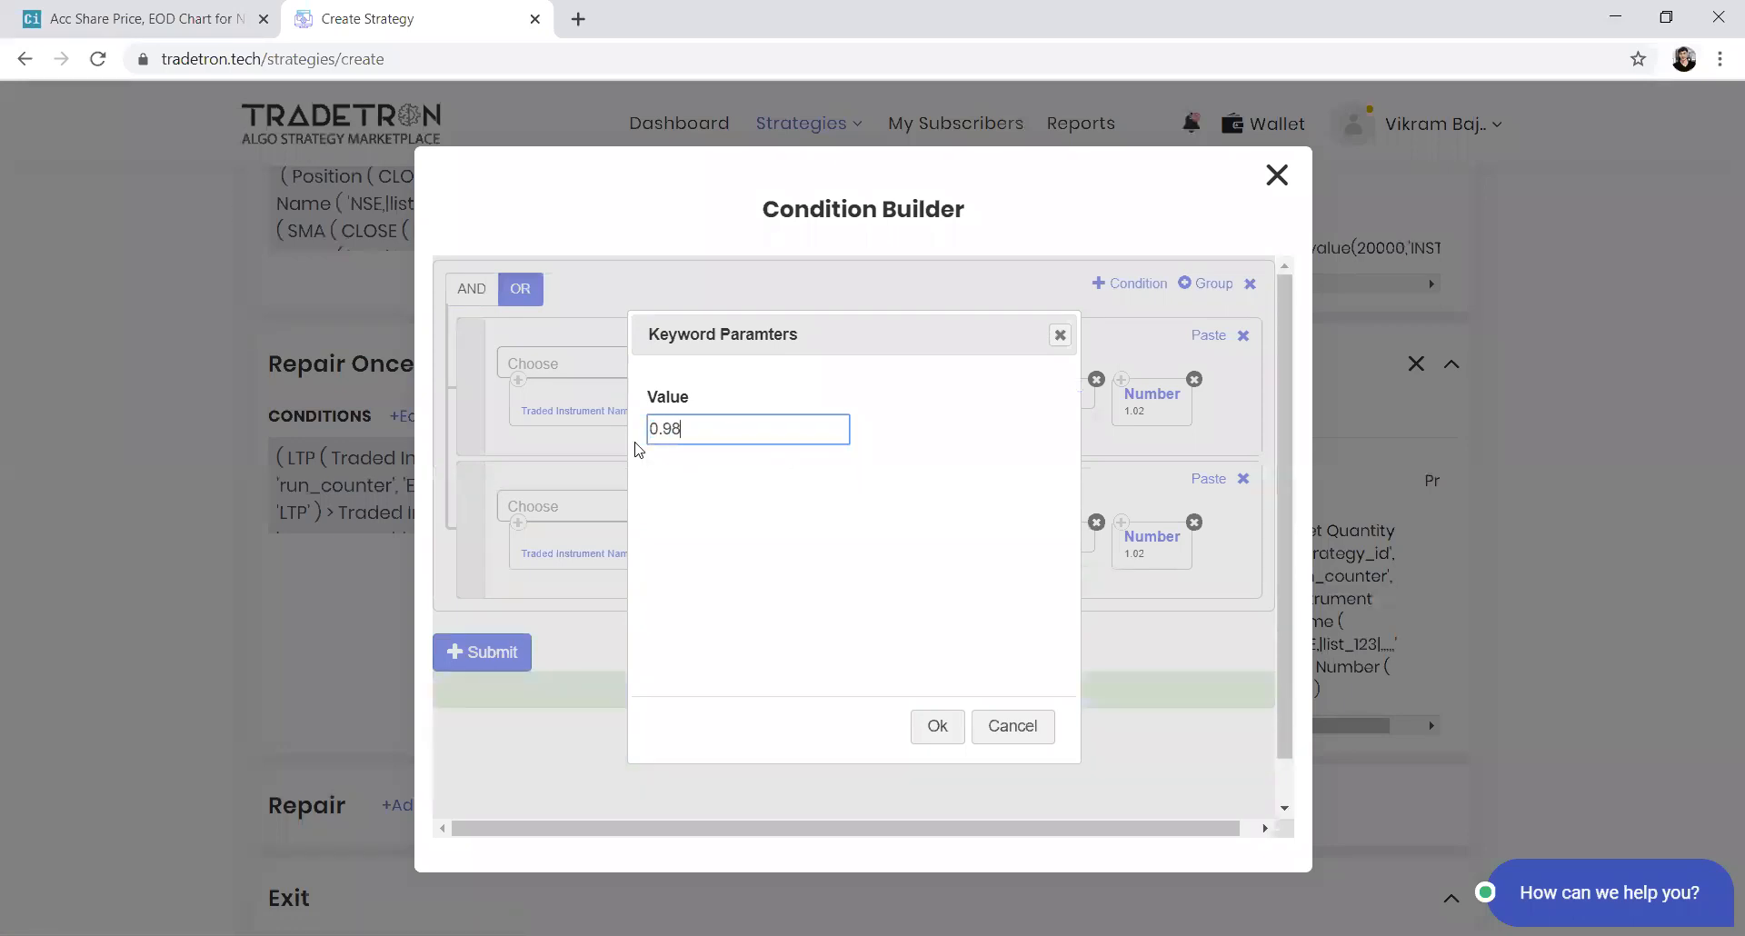
pyautogui.click(925, 733)
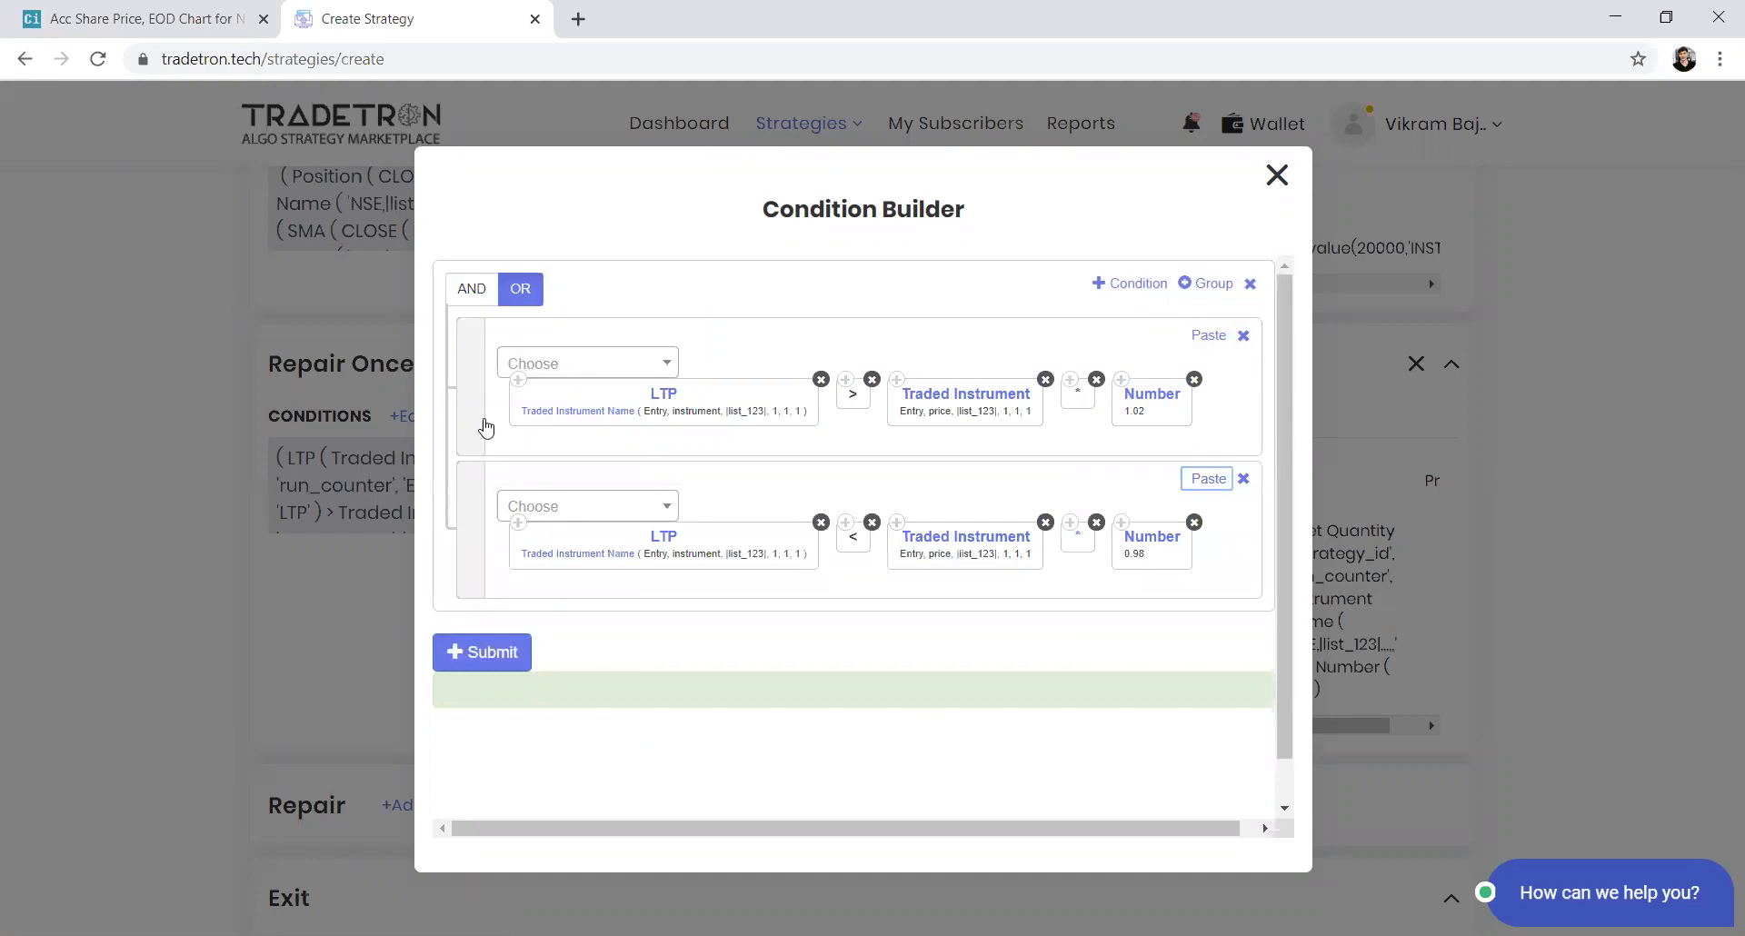
pyautogui.click(469, 675)
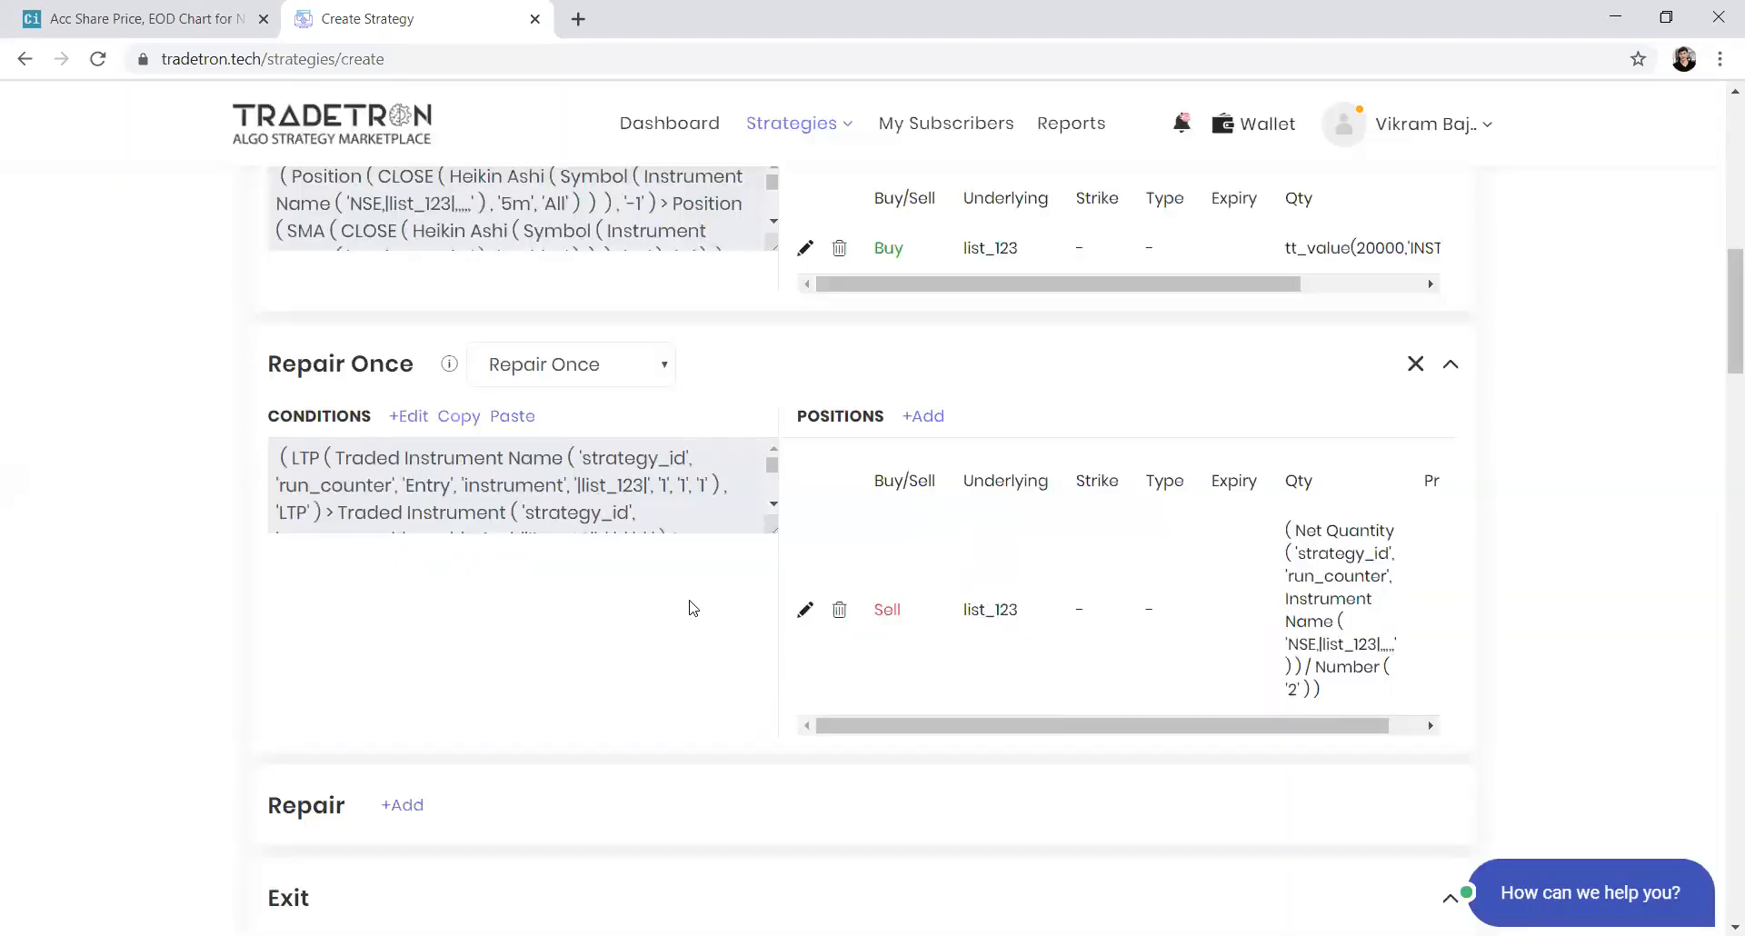
# Set Public Strategy to Yes and Subscribers with Private Link Only to No in the marketplace settings
pyautogui.scroll(-1, 547, 713)
pyautogui.scroll(-4, 548, 713)
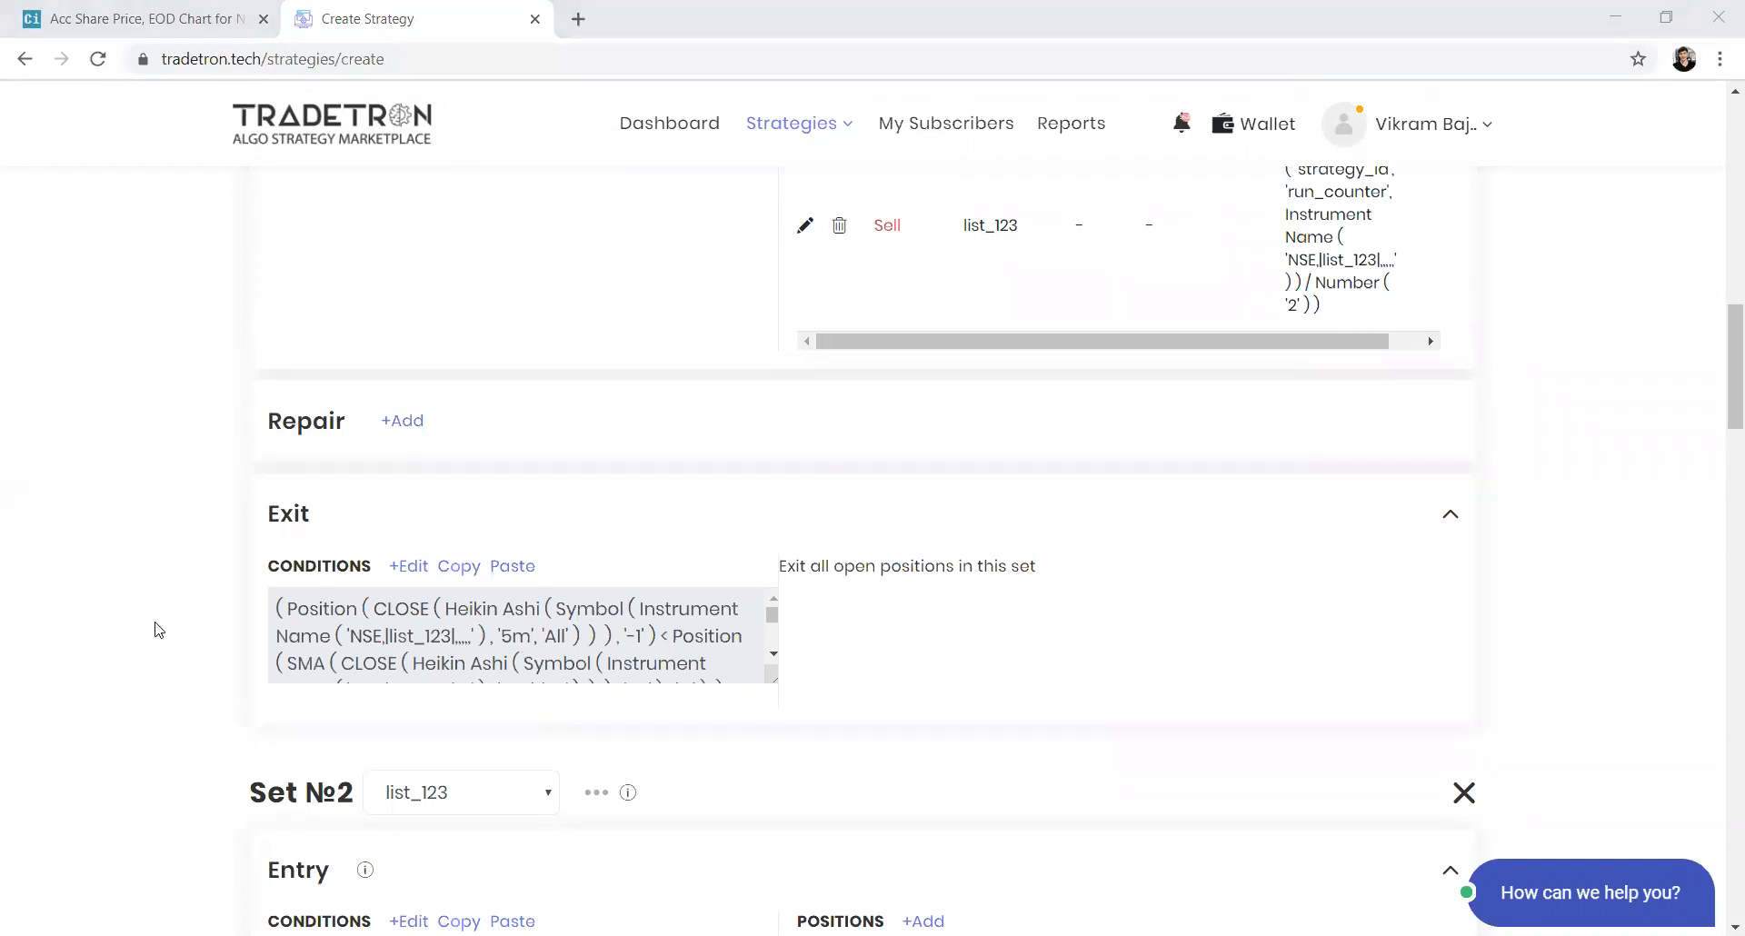
pyautogui.scroll(-20, 158, 629)
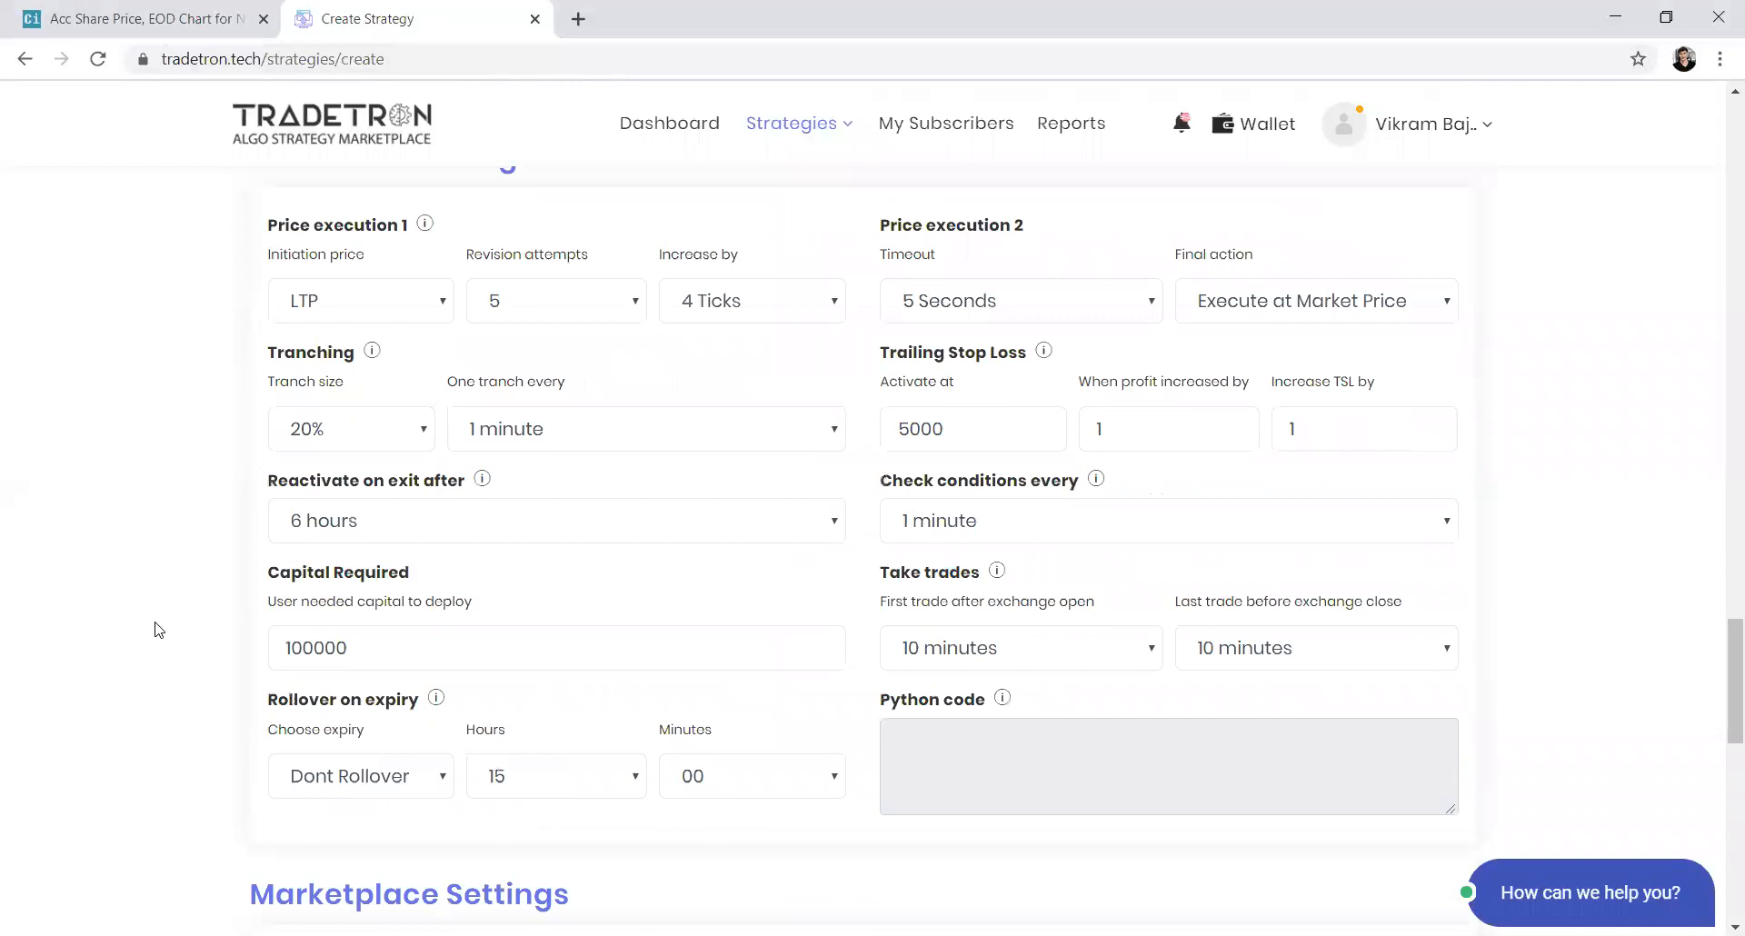
pyautogui.scroll(-7, 158, 629)
pyautogui.click(406, 392)
pyautogui.click(405, 422)
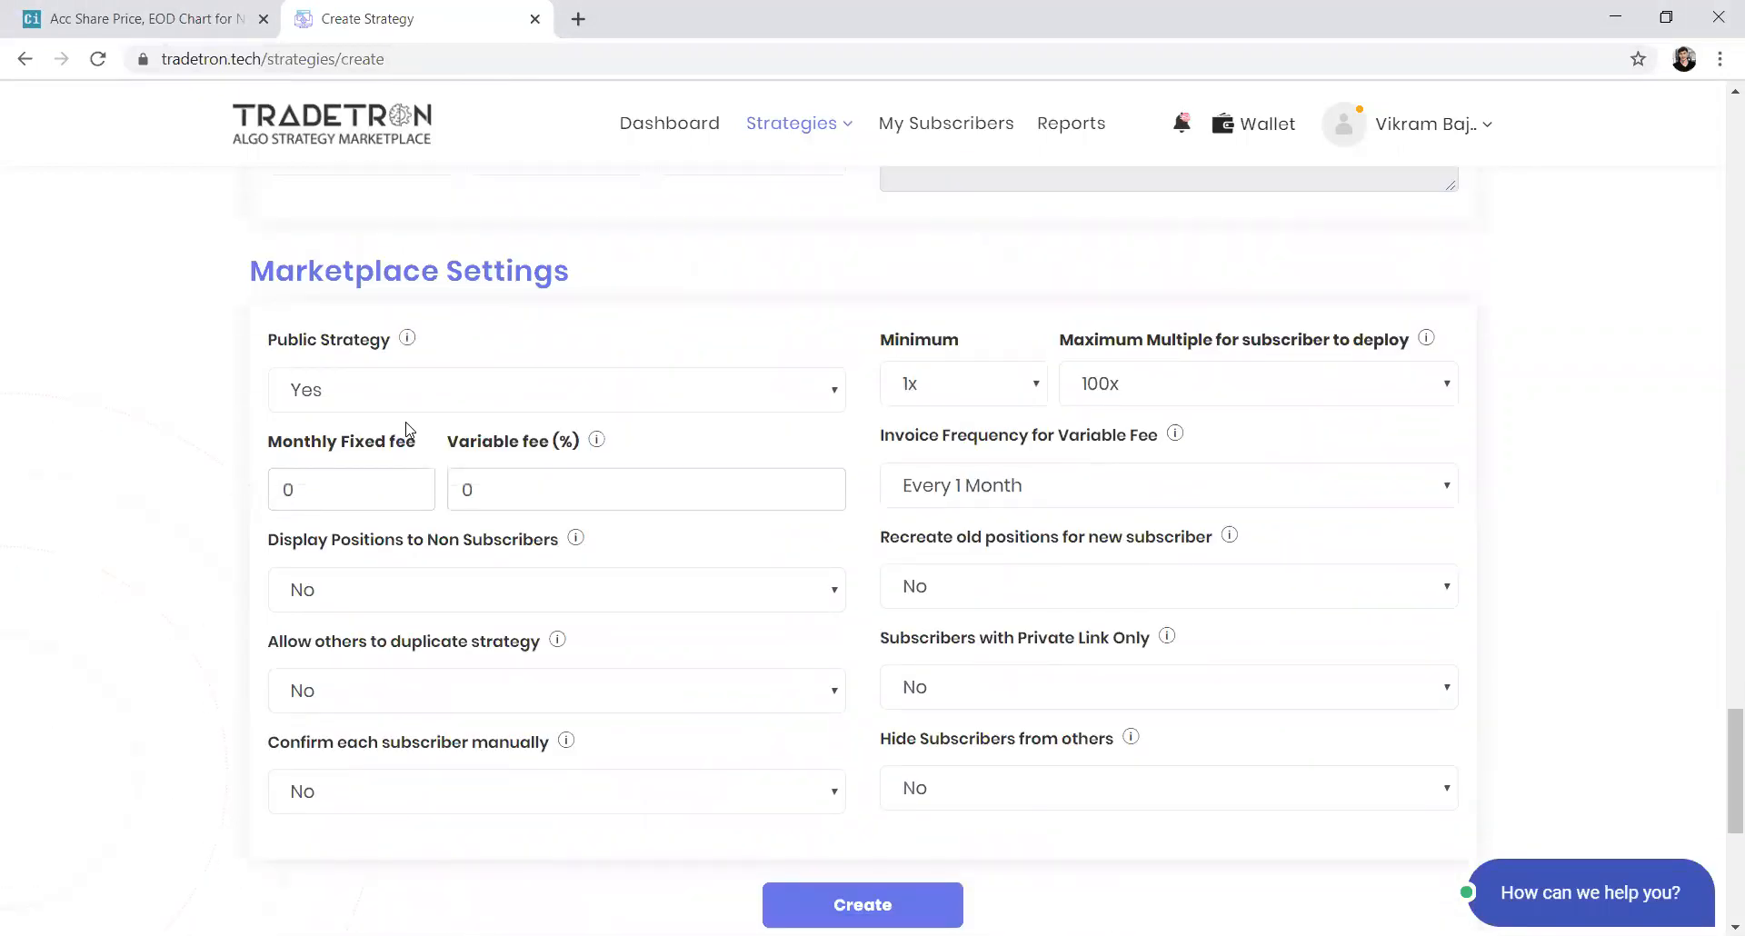
pyautogui.click(994, 702)
pyautogui.click(995, 720)
# Allow others to duplicate the strategy and create it
pyautogui.click(636, 690)
pyautogui.click(581, 729)
pyautogui.click(935, 902)
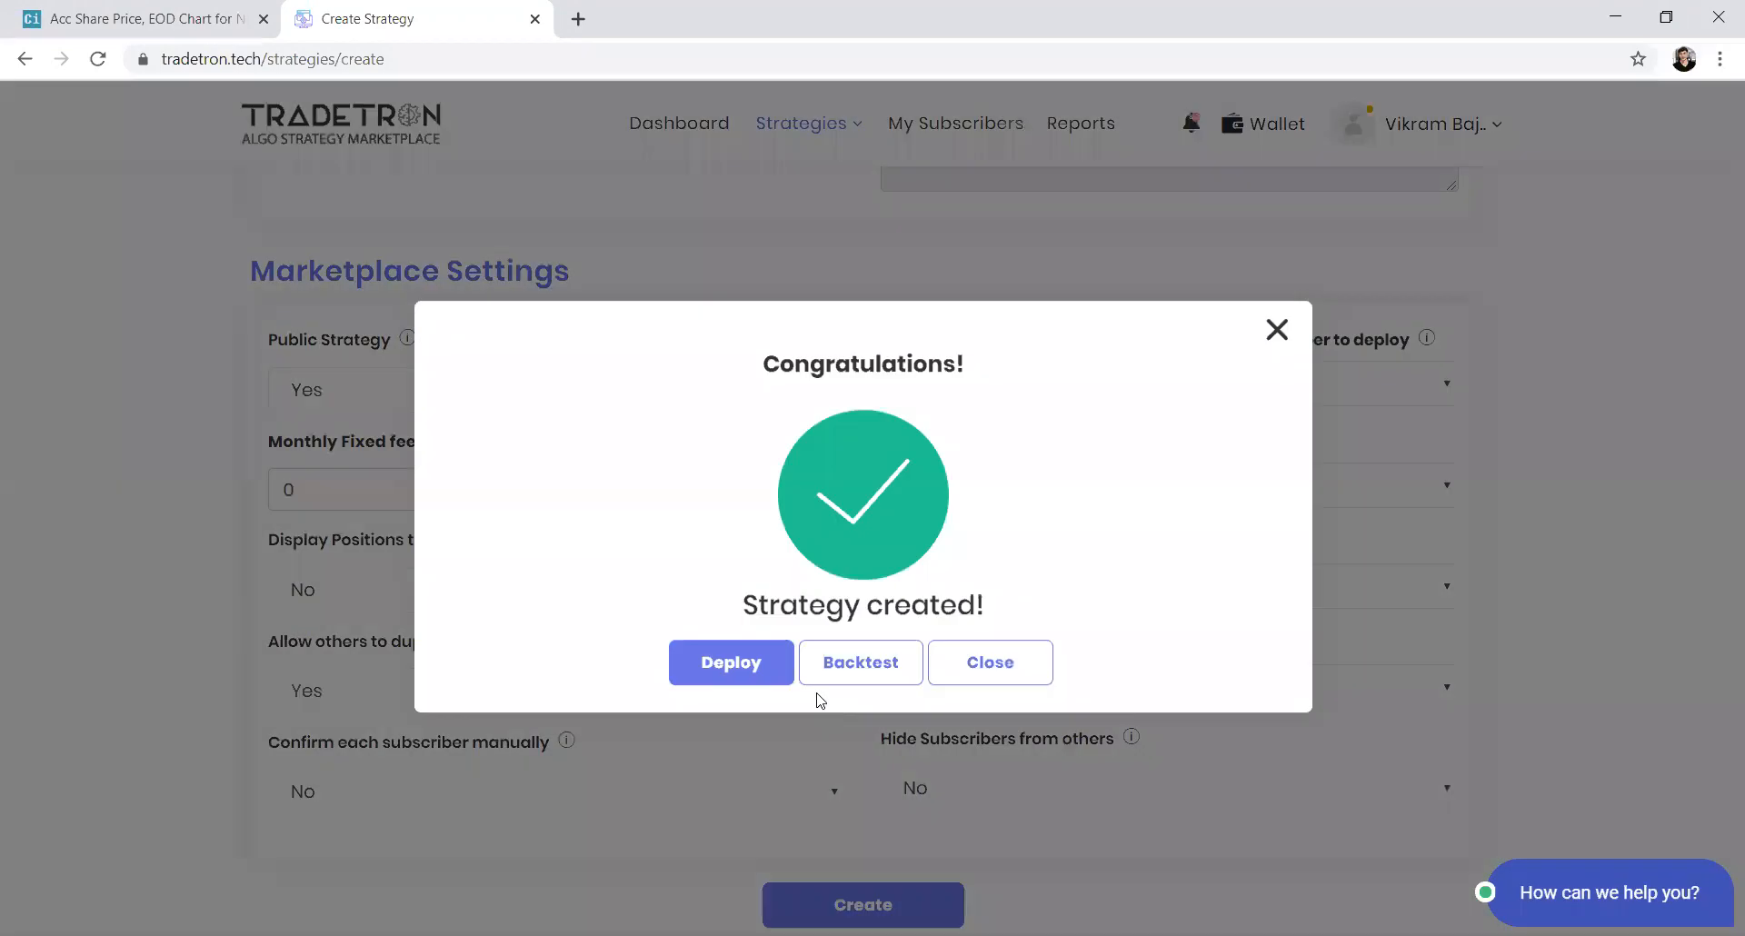
# Close the confirmation and go to the My Strategies list
pyautogui.click(953, 658)
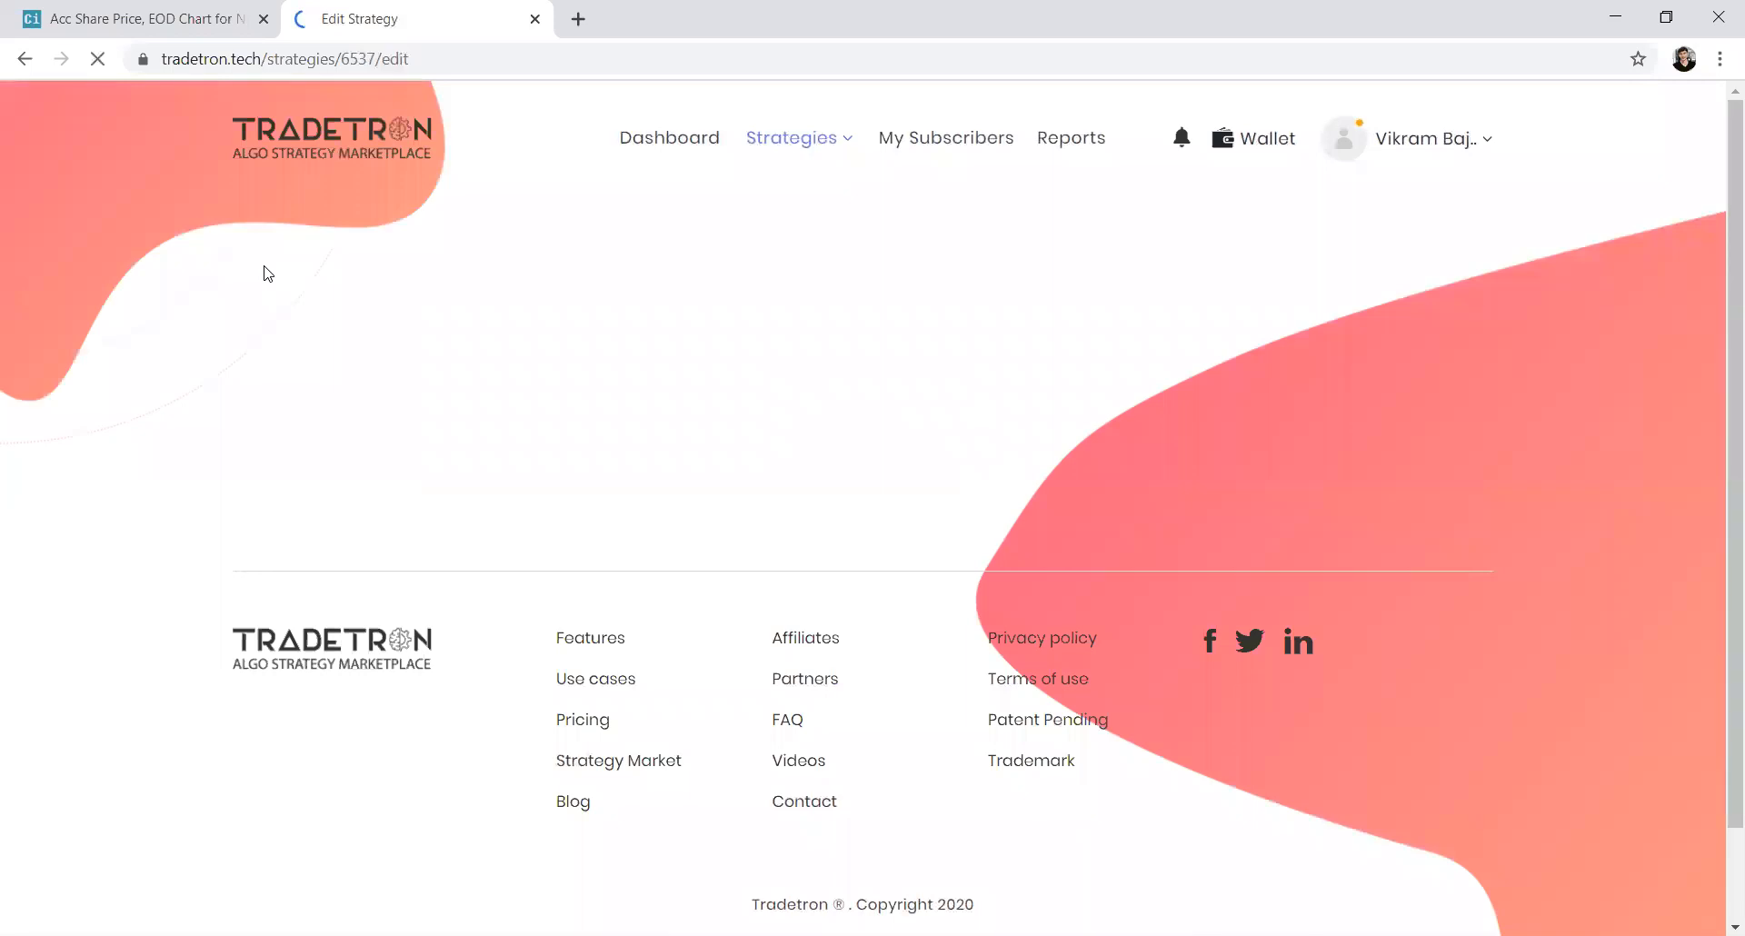
pyautogui.moveTo(778, 147)
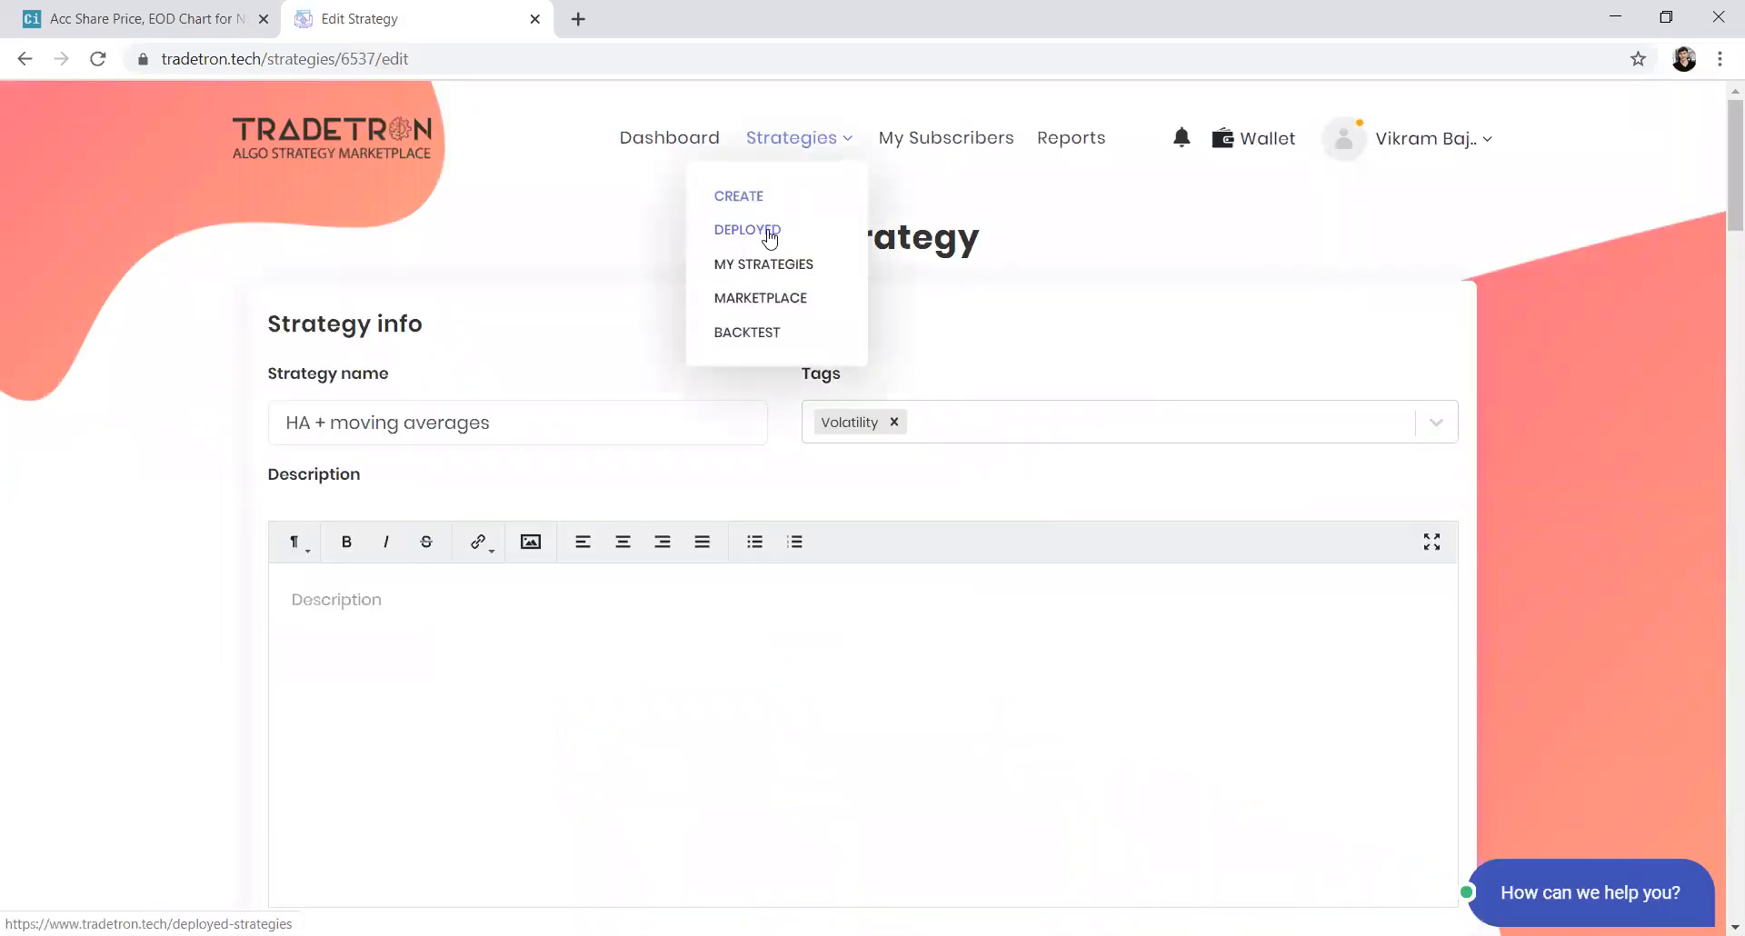
pyautogui.click(763, 259)
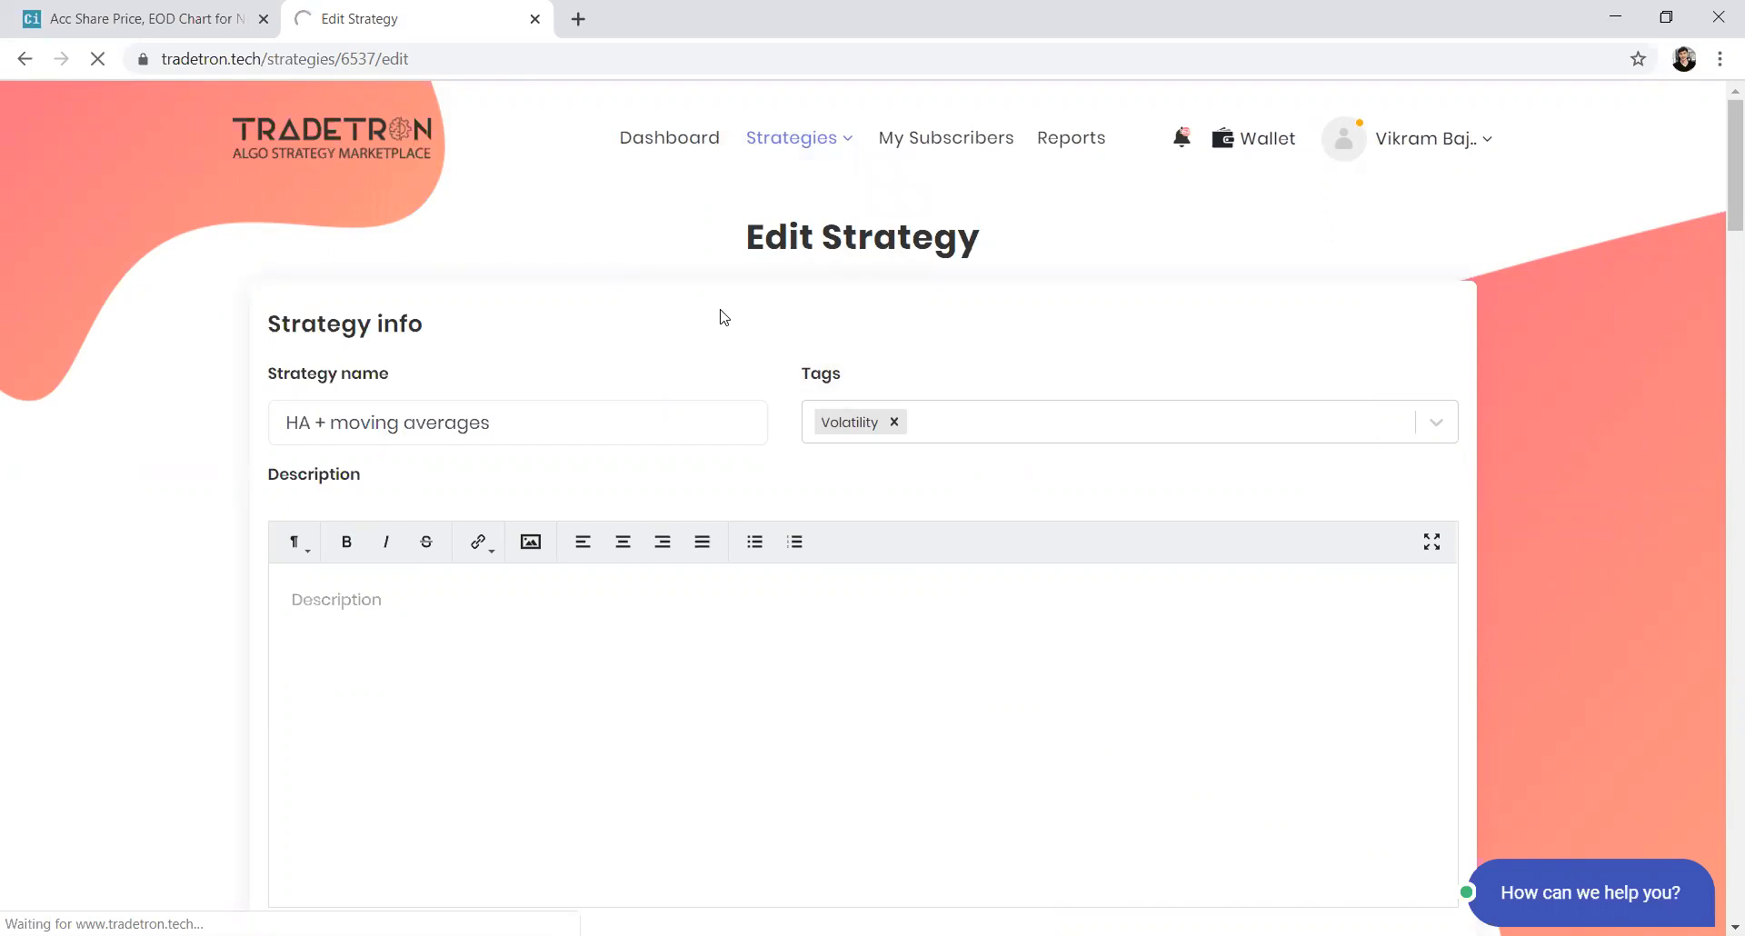
# Open the HA + moving averages strategy page and select its page address
pyautogui.click(416, 506)
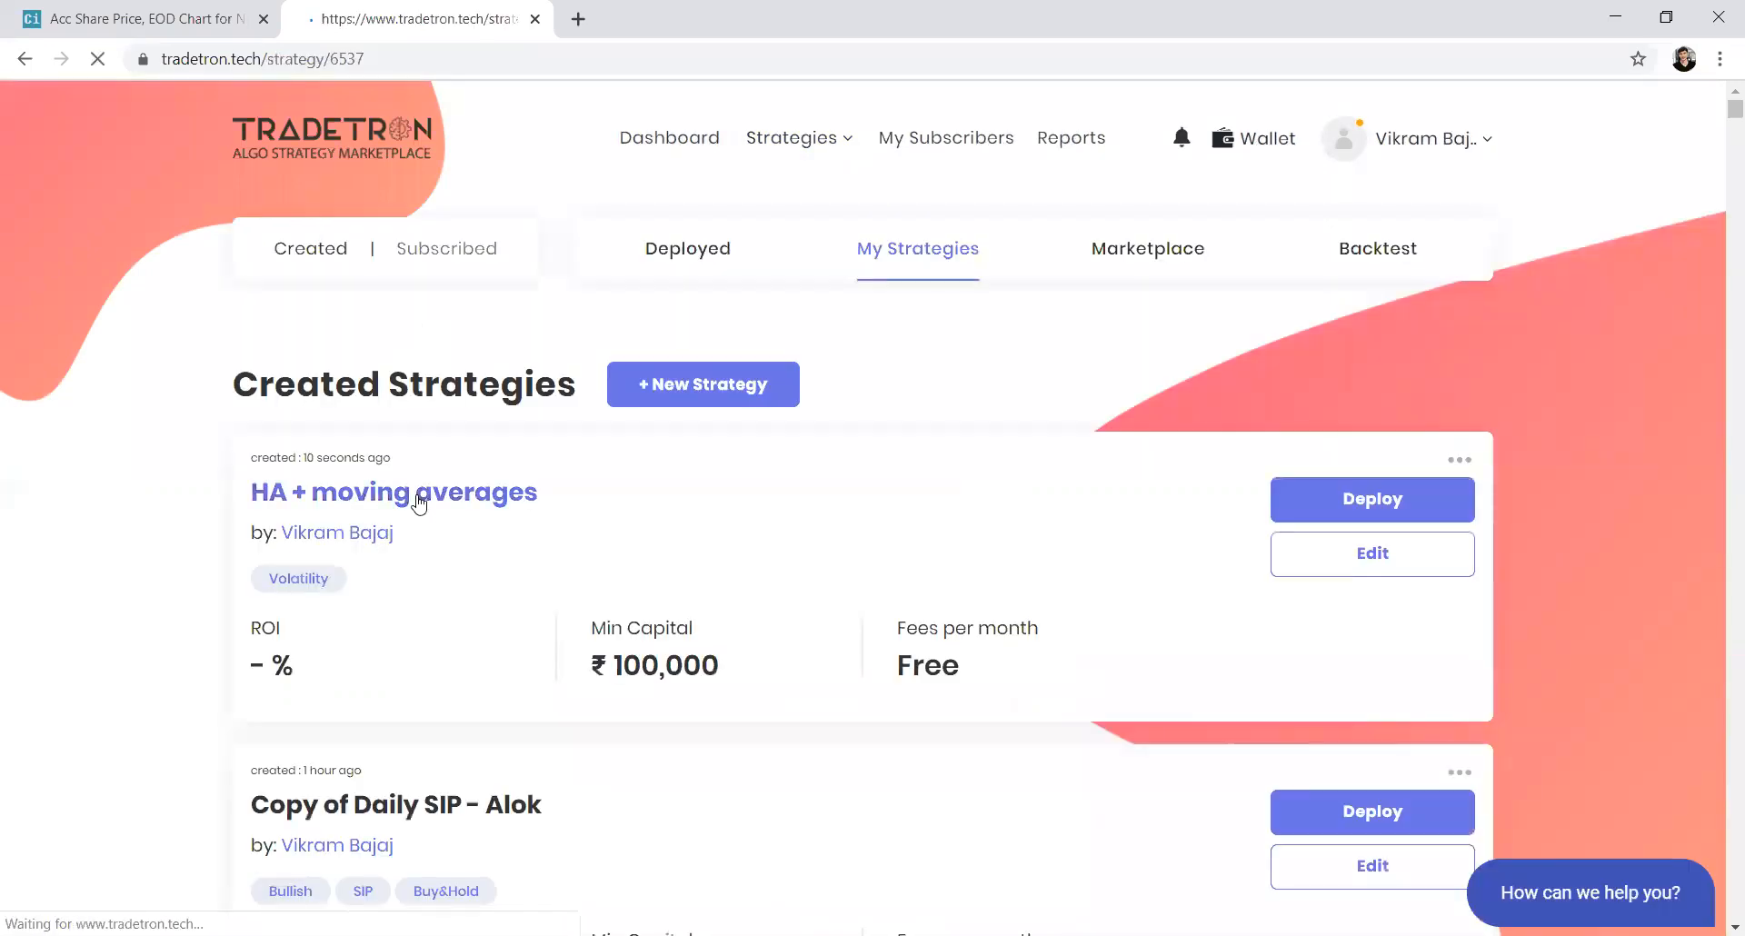
pyautogui.click(401, 56)
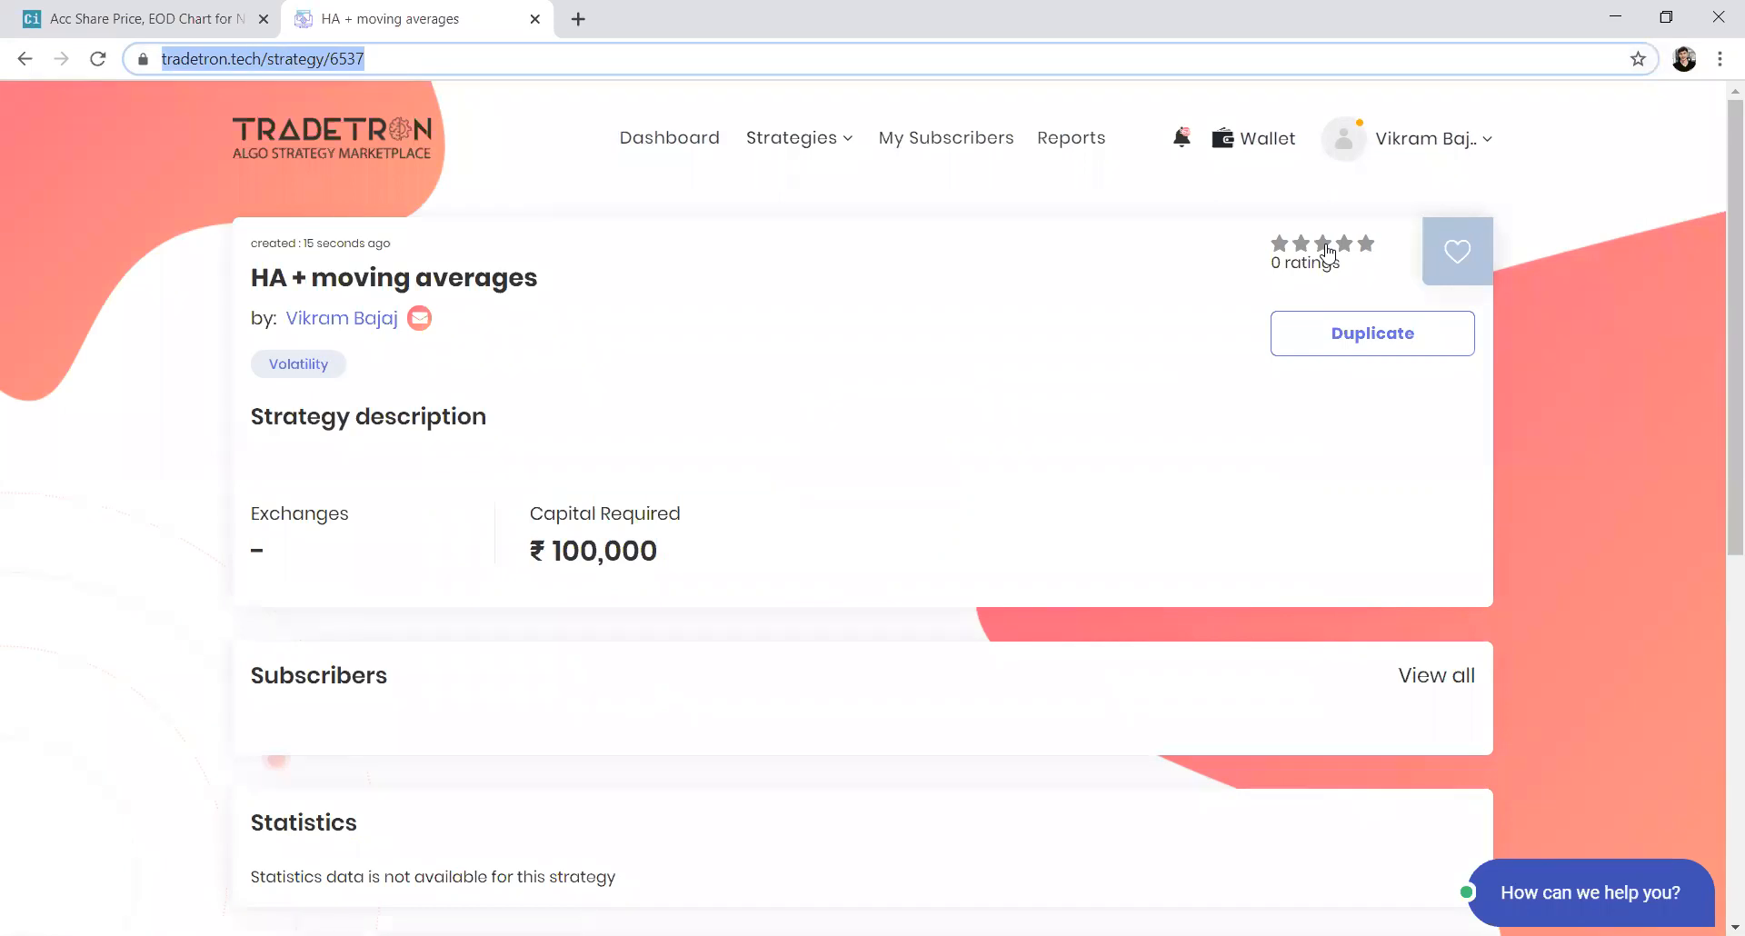
# Open the Create Strategy page for a new strategy
pyautogui.hotkey('alt', 'Tab')
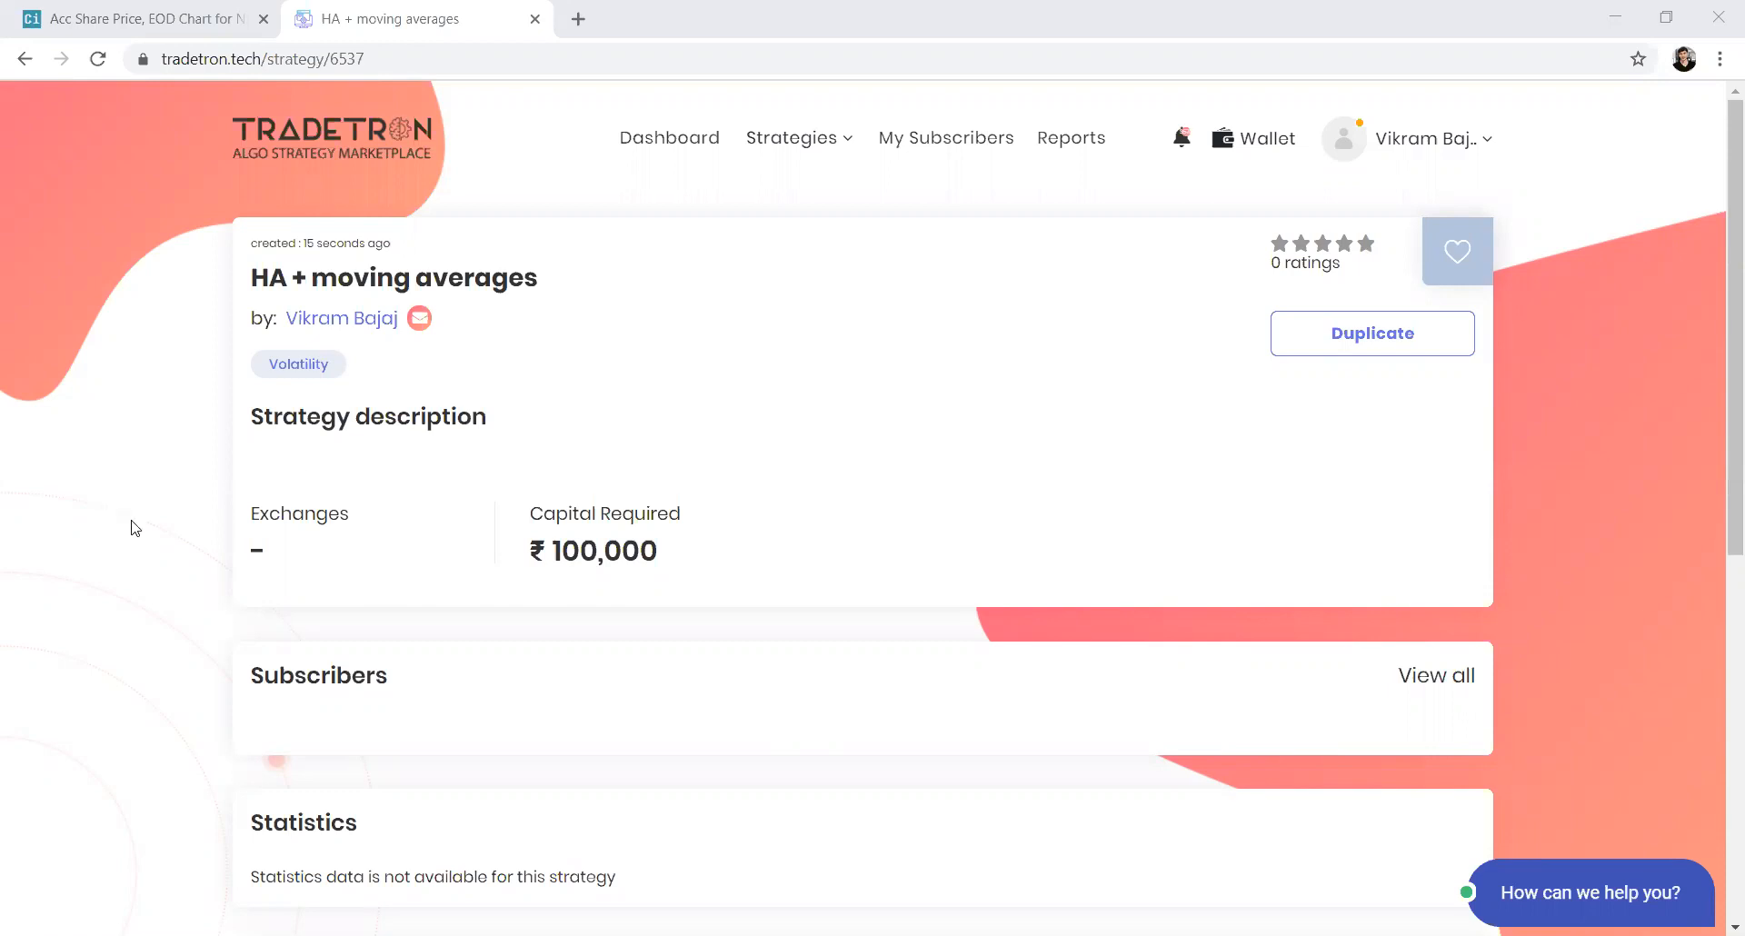
pyautogui.click(582, 398)
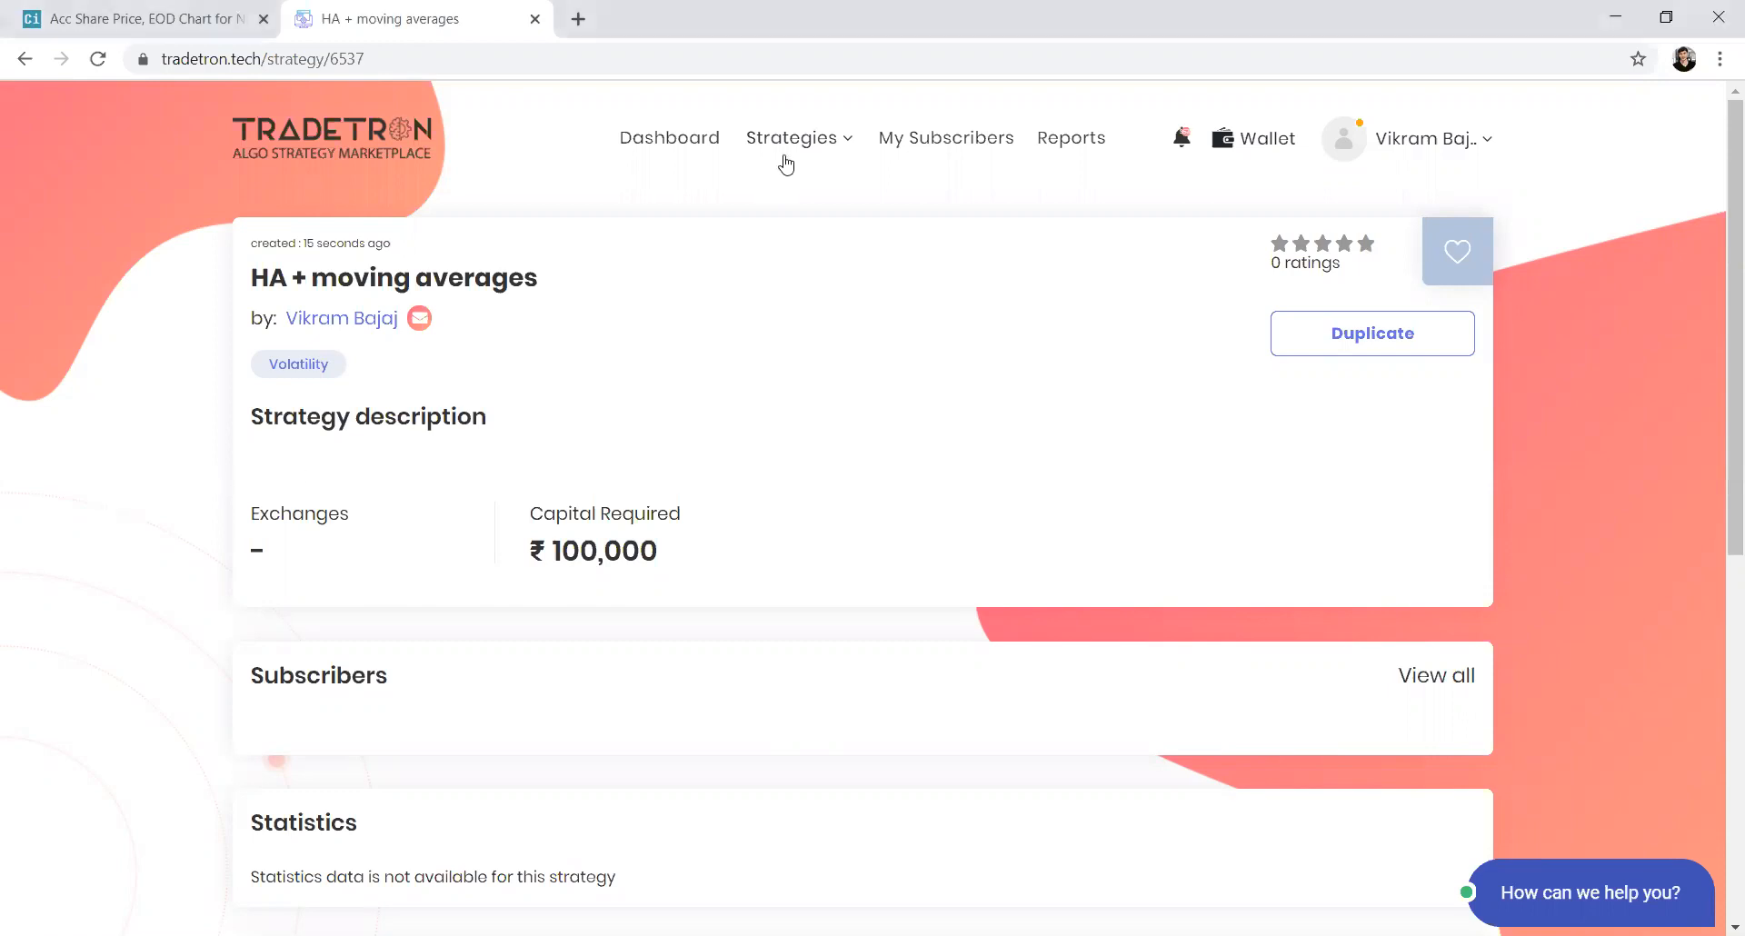
pyautogui.click(752, 198)
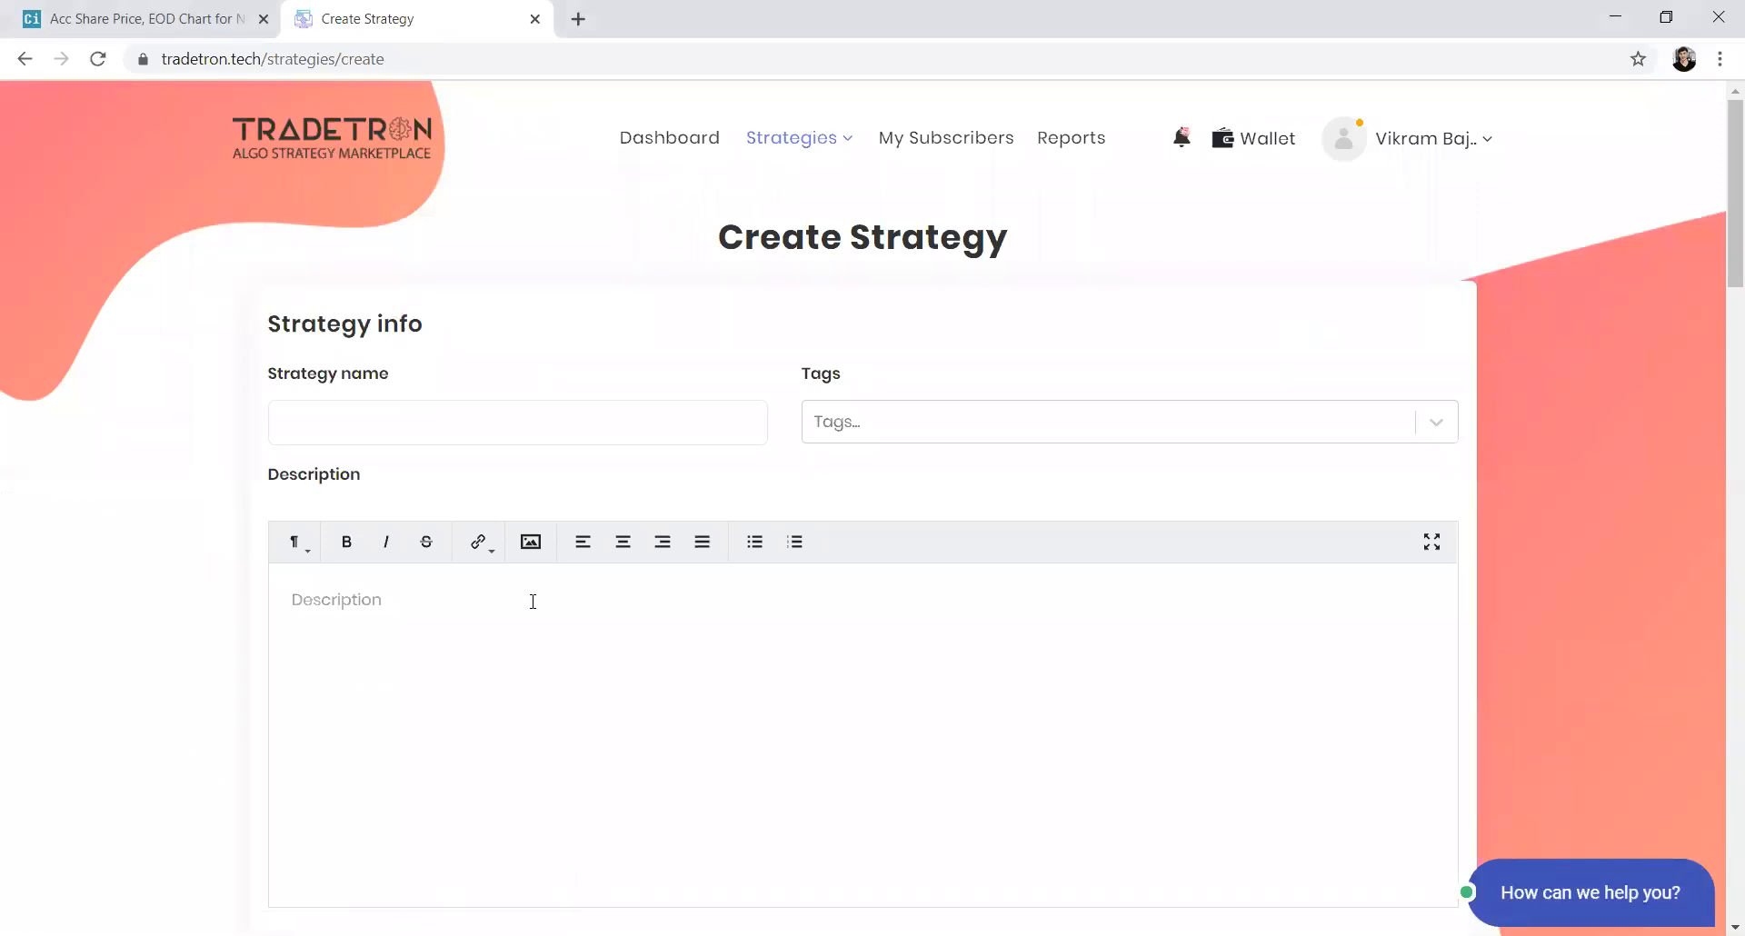
# Start Set 1's entry condition with a Position keyword on the MACD series at position -1
pyautogui.scroll(-2, 532, 602)
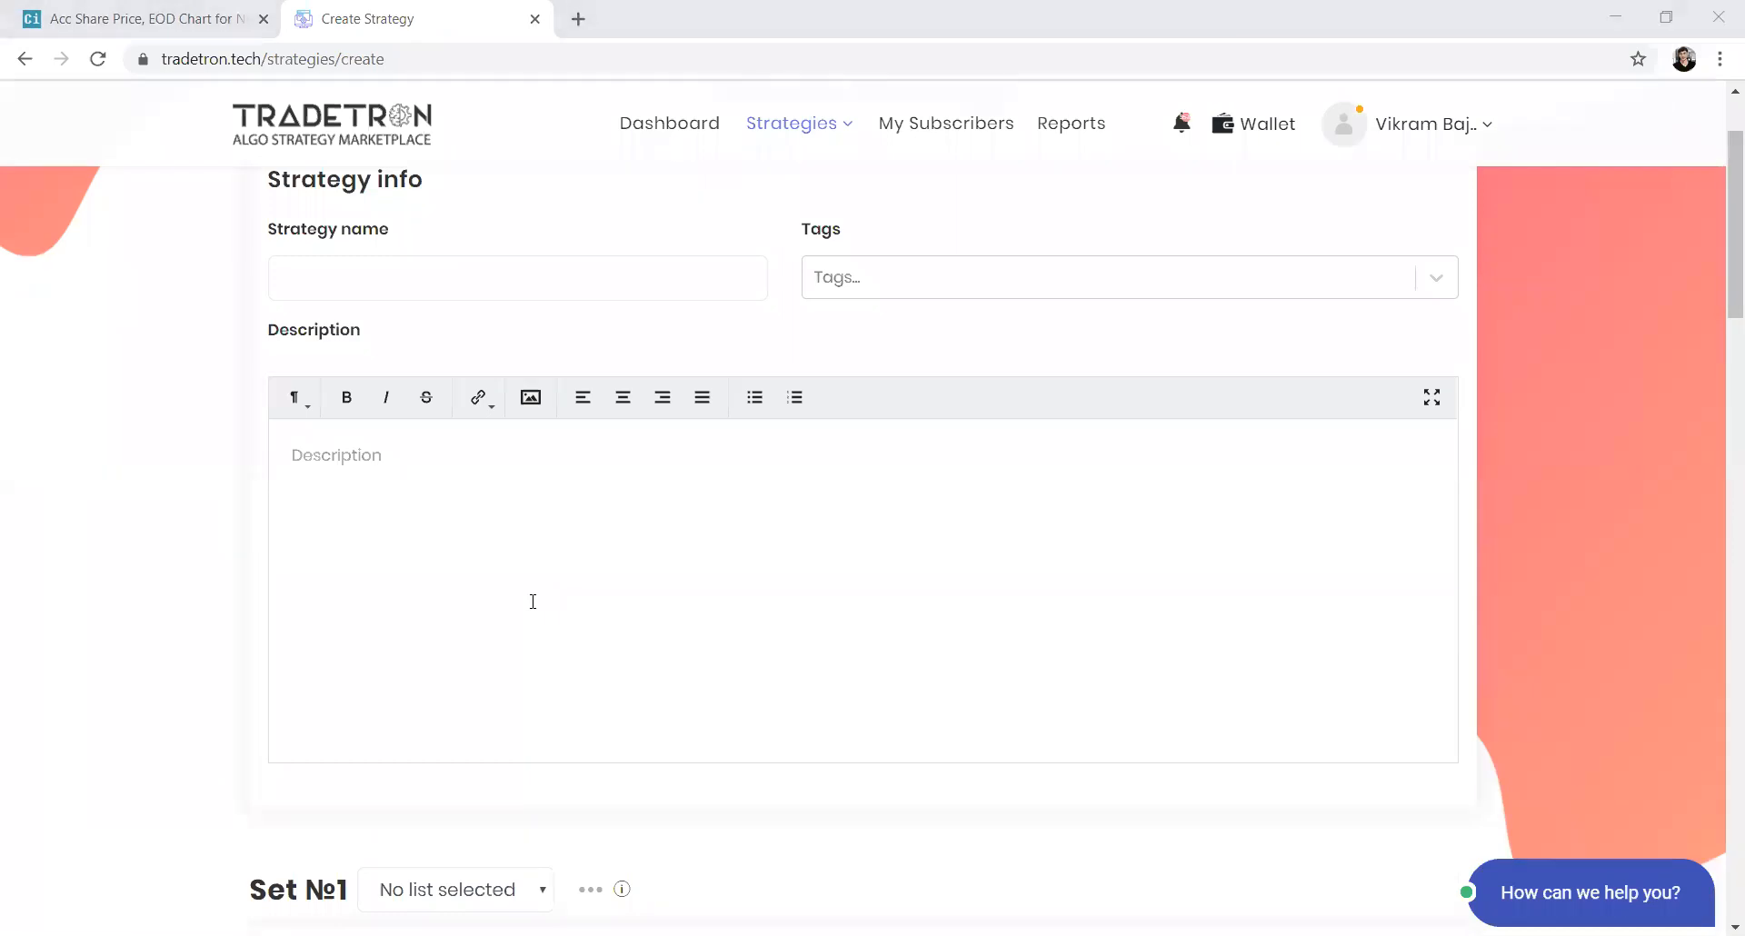
pyautogui.click(922, 356)
pyautogui.scroll(-9, 630, 567)
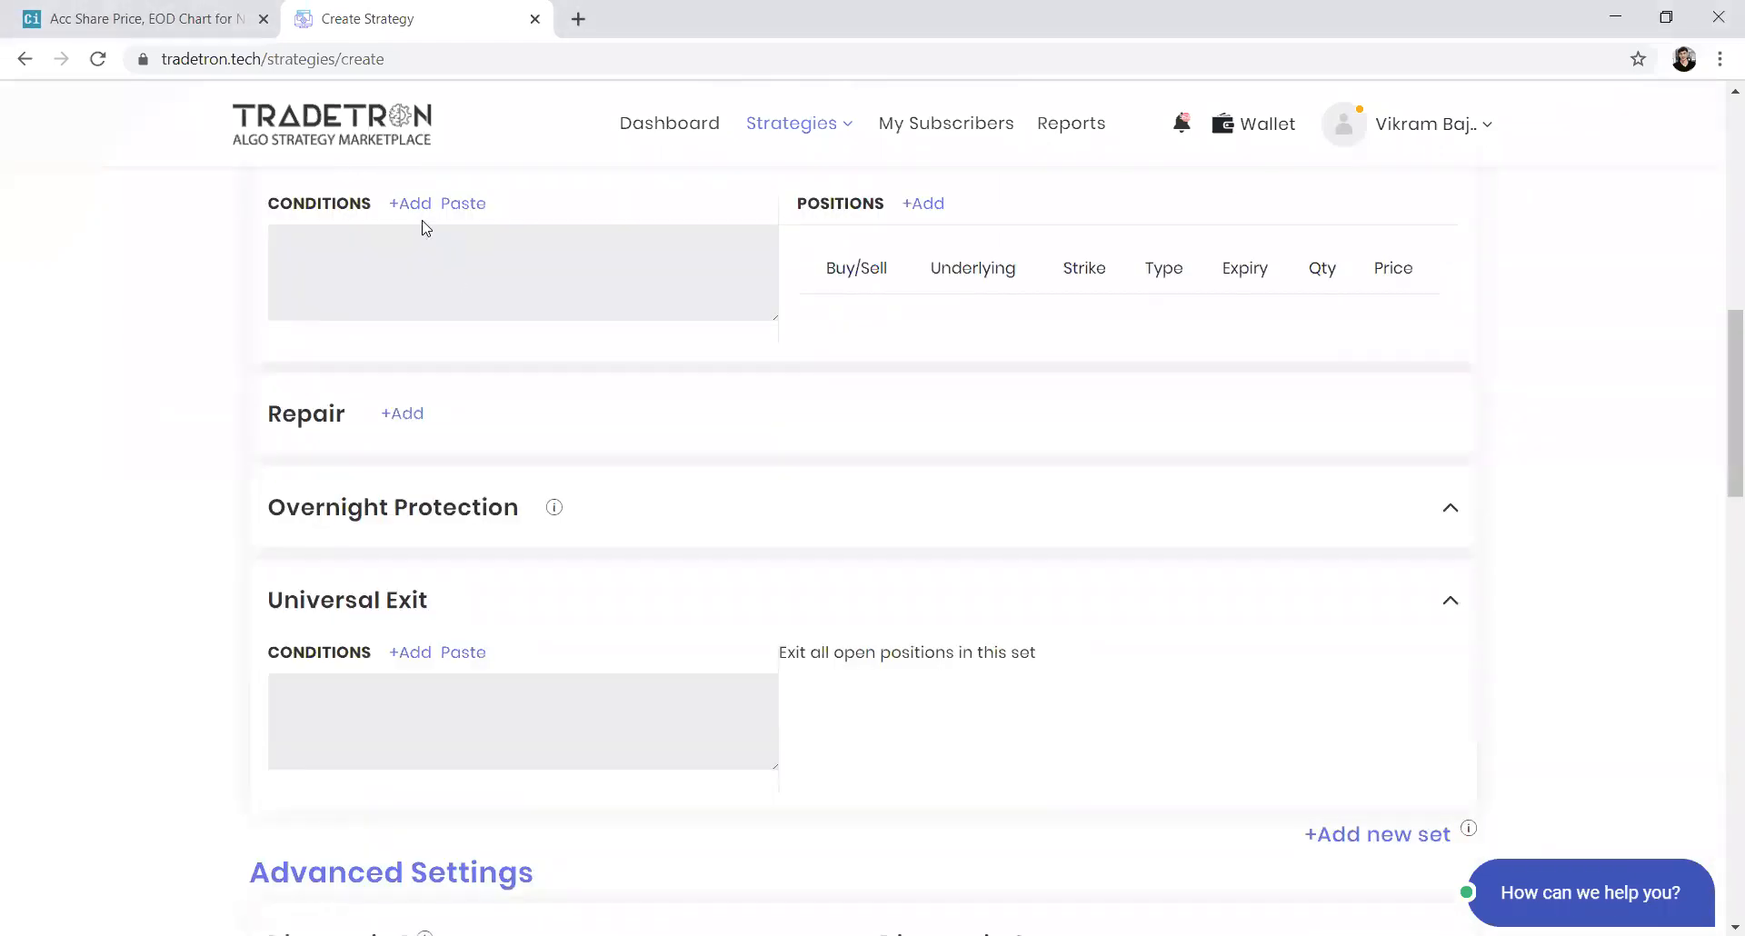
pyautogui.click(465, 261)
pyautogui.click(623, 341)
pyautogui.write('pod')
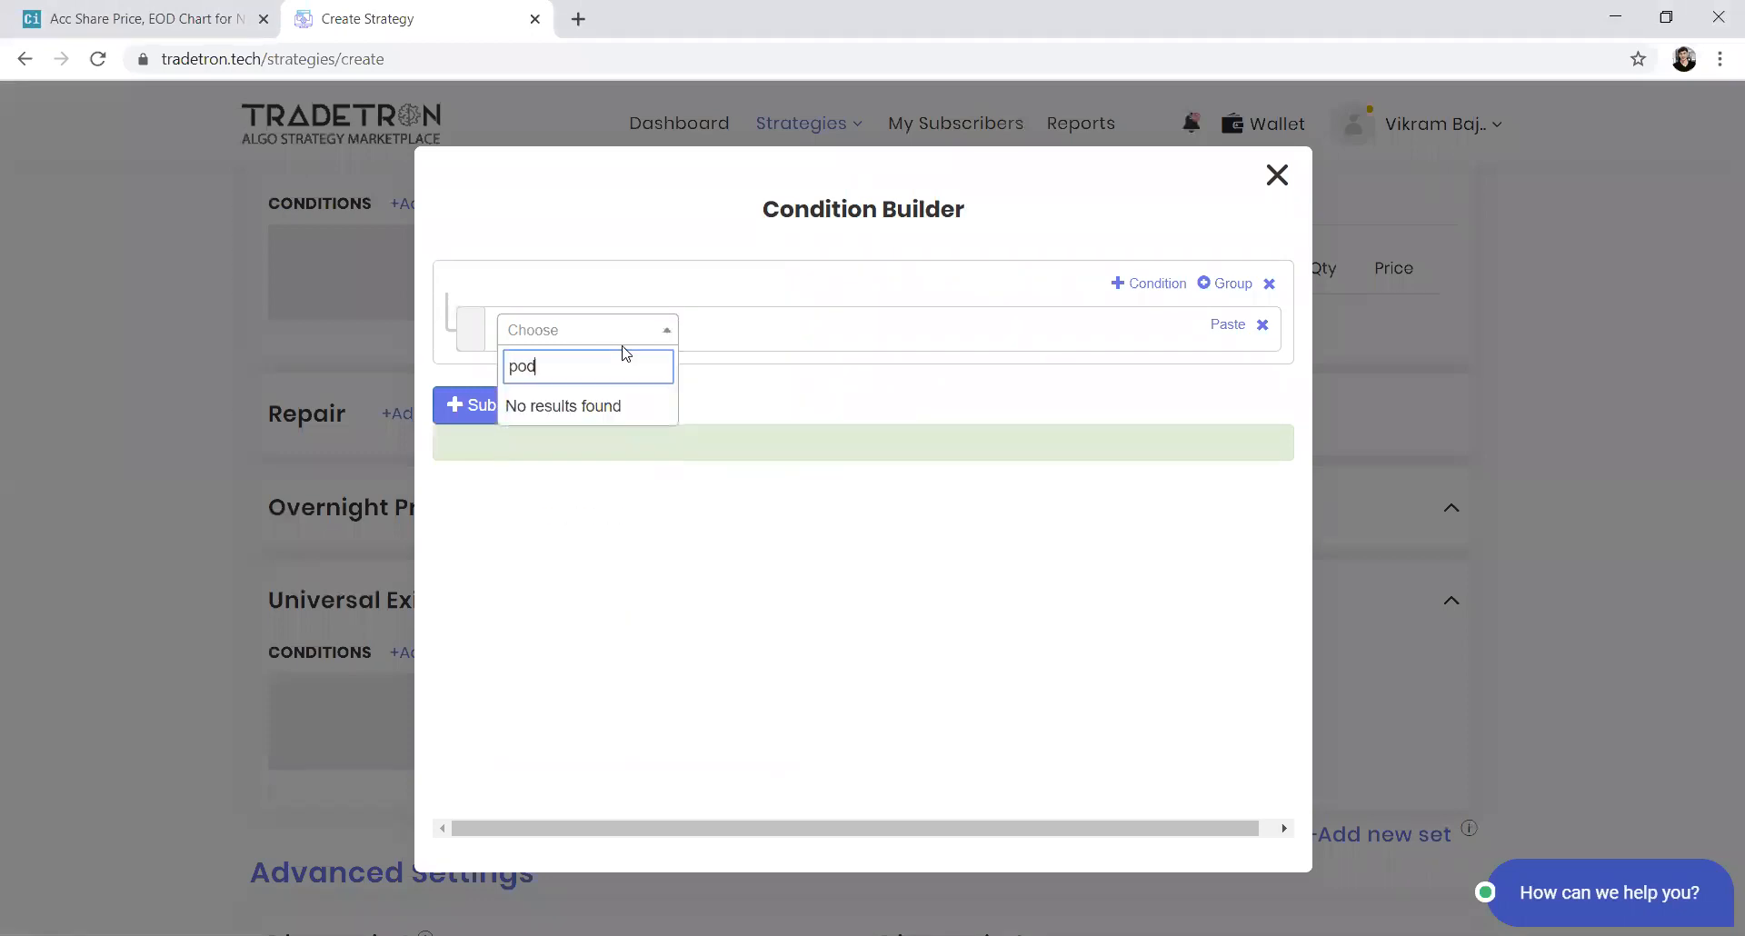
pyautogui.press('BackSpace')
pyautogui.press('Return')
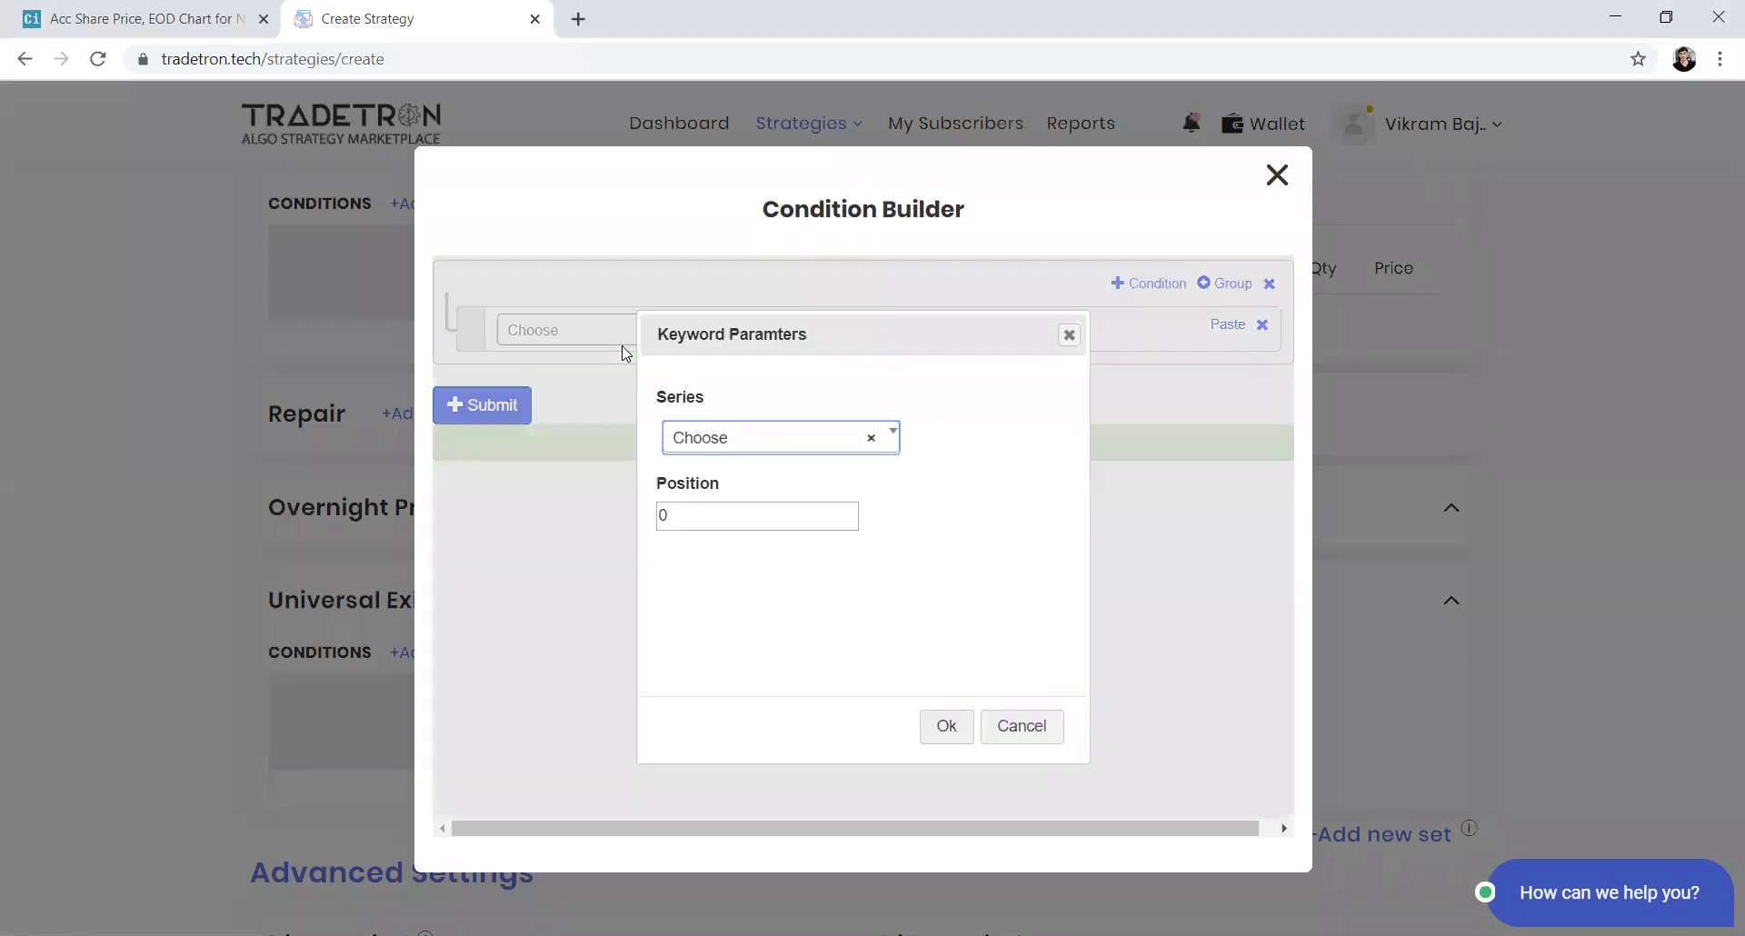
pyautogui.press('Return')
pyautogui.write('macd')
pyautogui.press('Return')
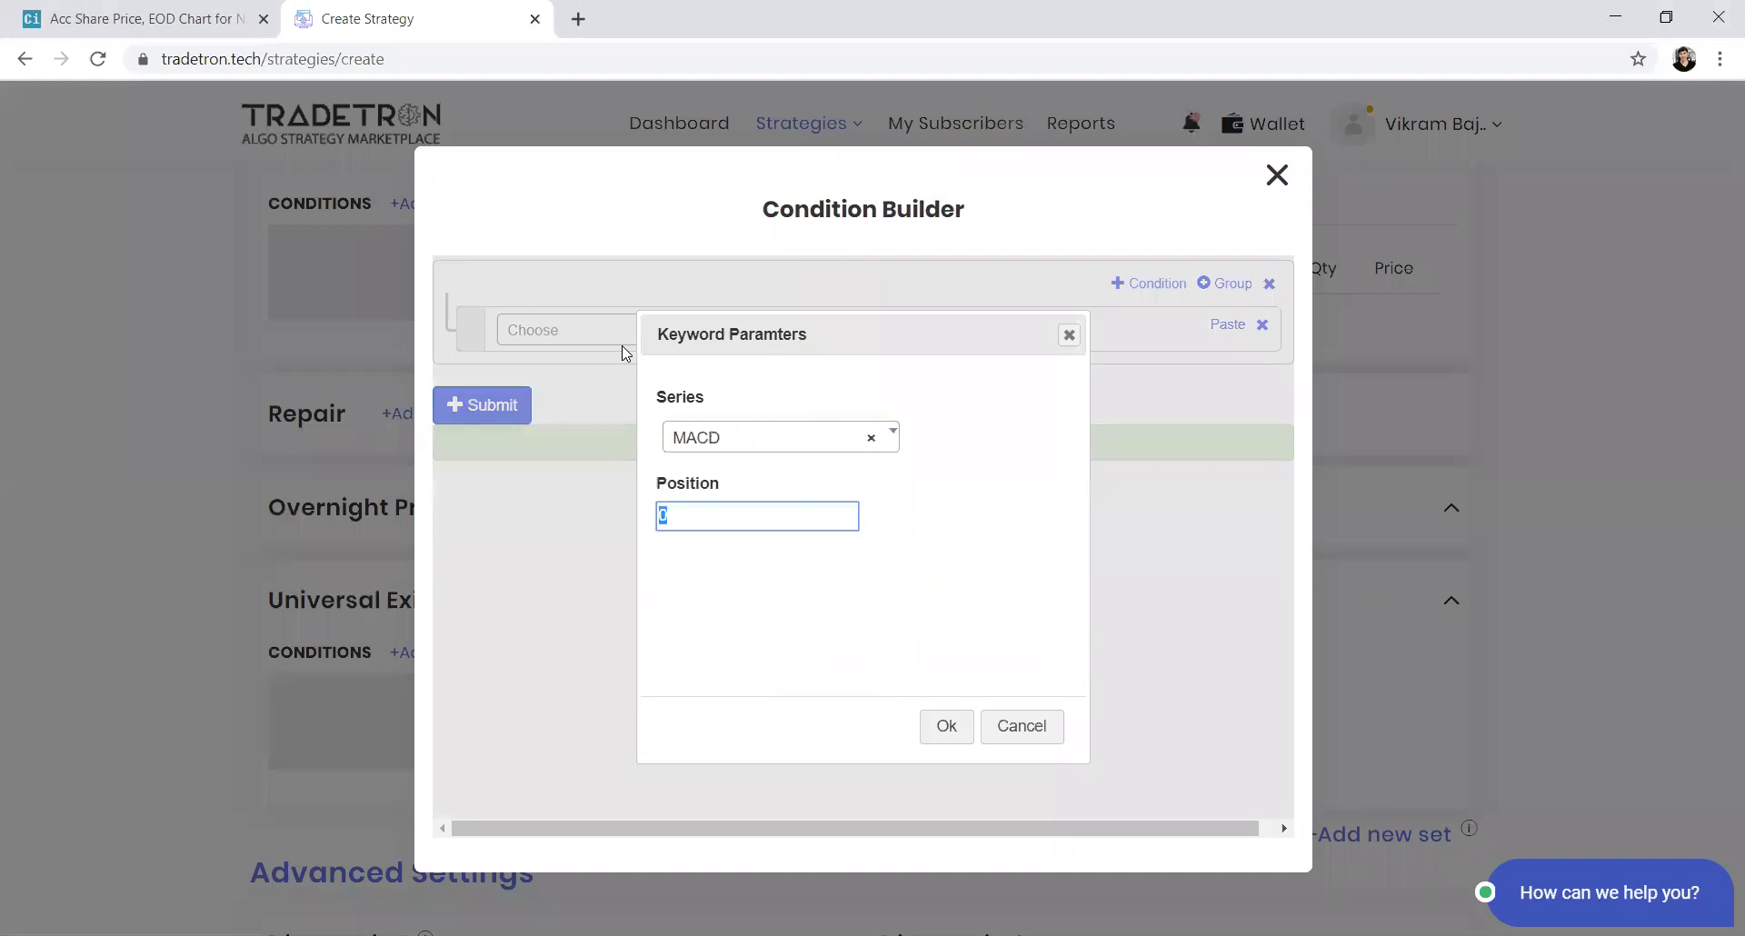
pyautogui.write('-1')
pyautogui.press('Tab')
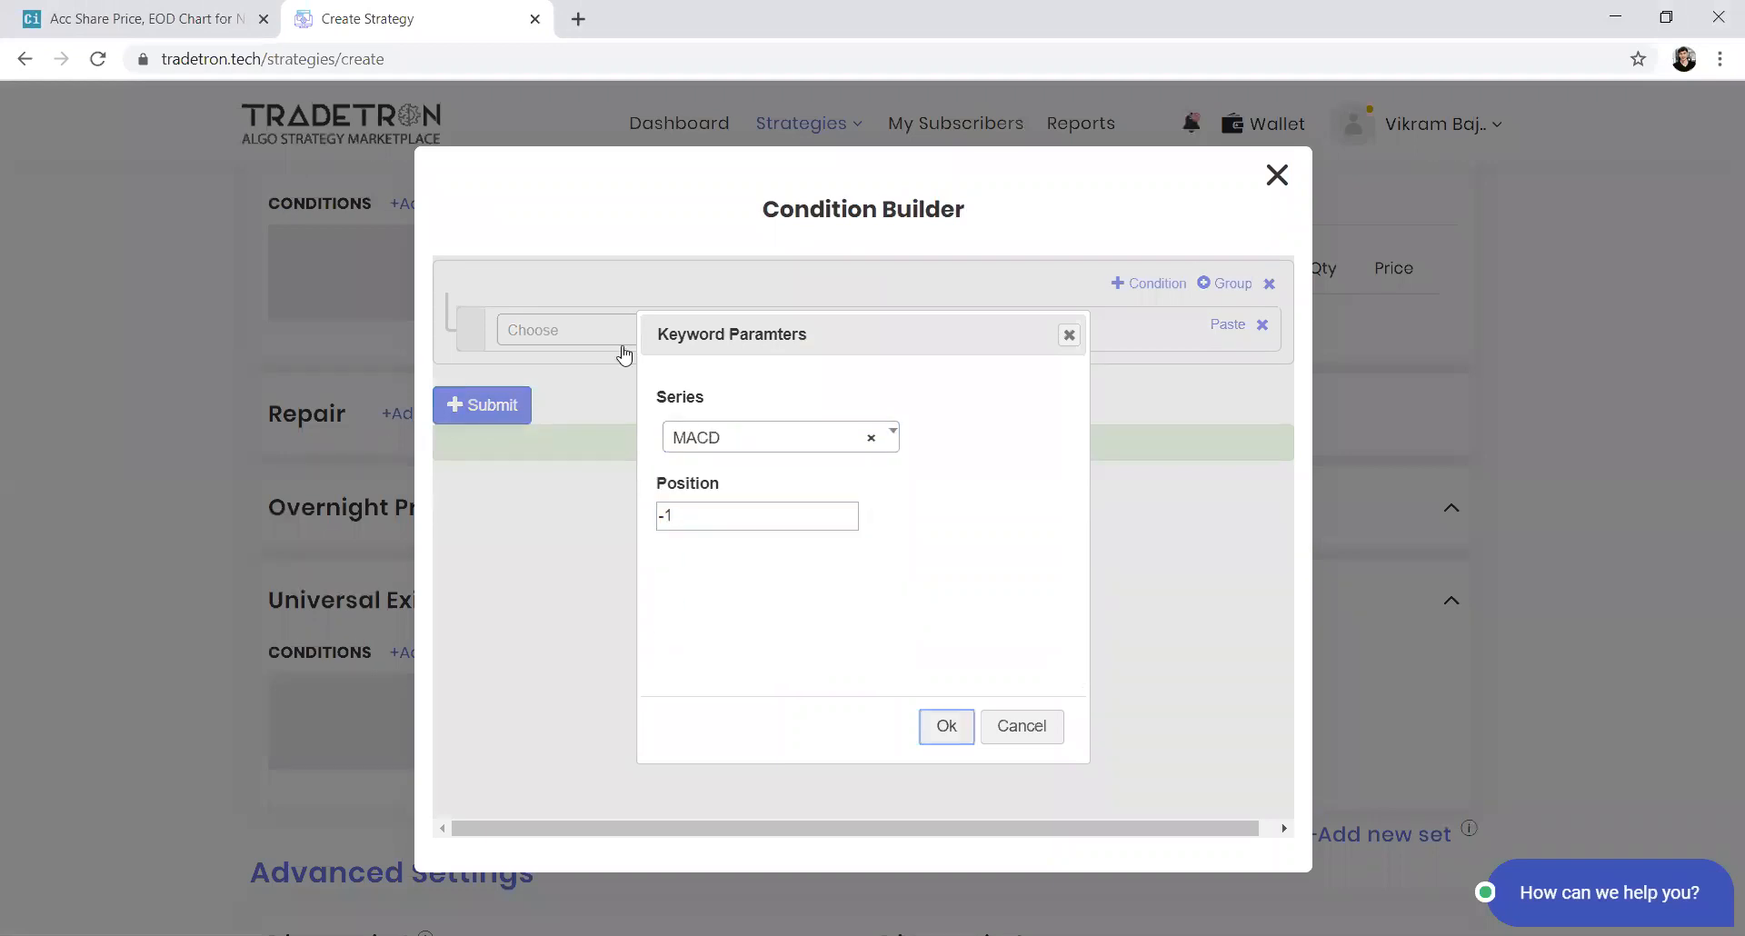
pyautogui.press('Return')
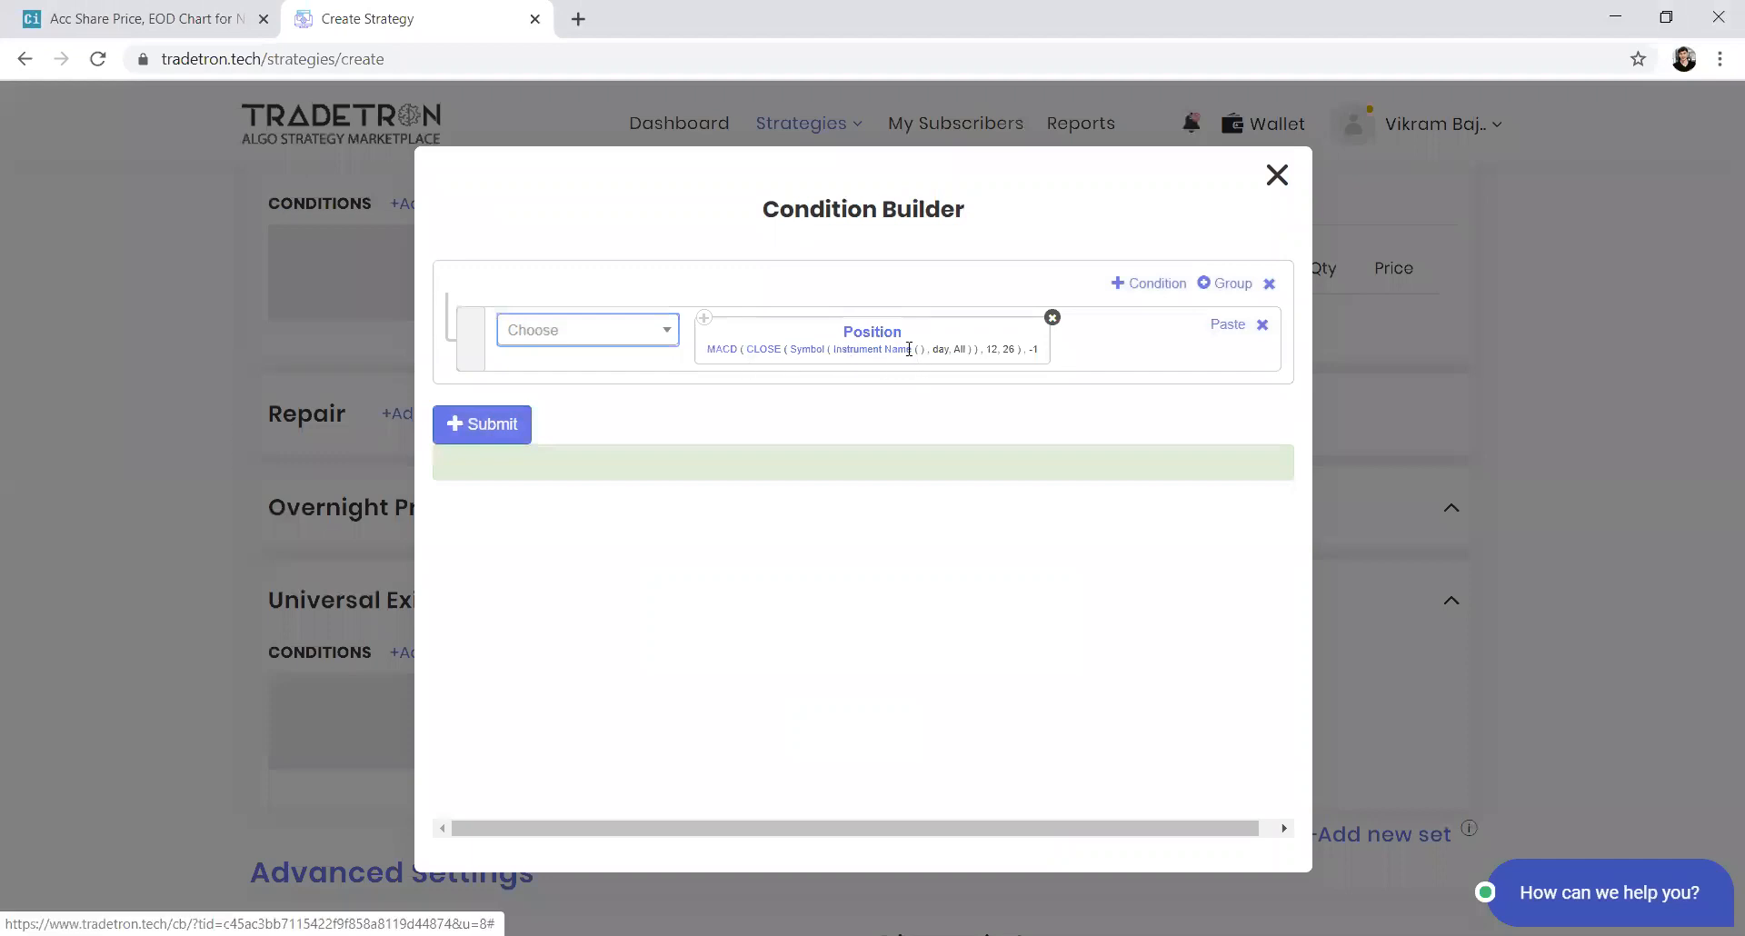
# Complete the first condition as MACD position -1 greater than Macdsignal position -1
pyautogui.click(575, 337)
pyautogui.click(574, 337)
pyautogui.click(574, 336)
pyautogui.write('po')
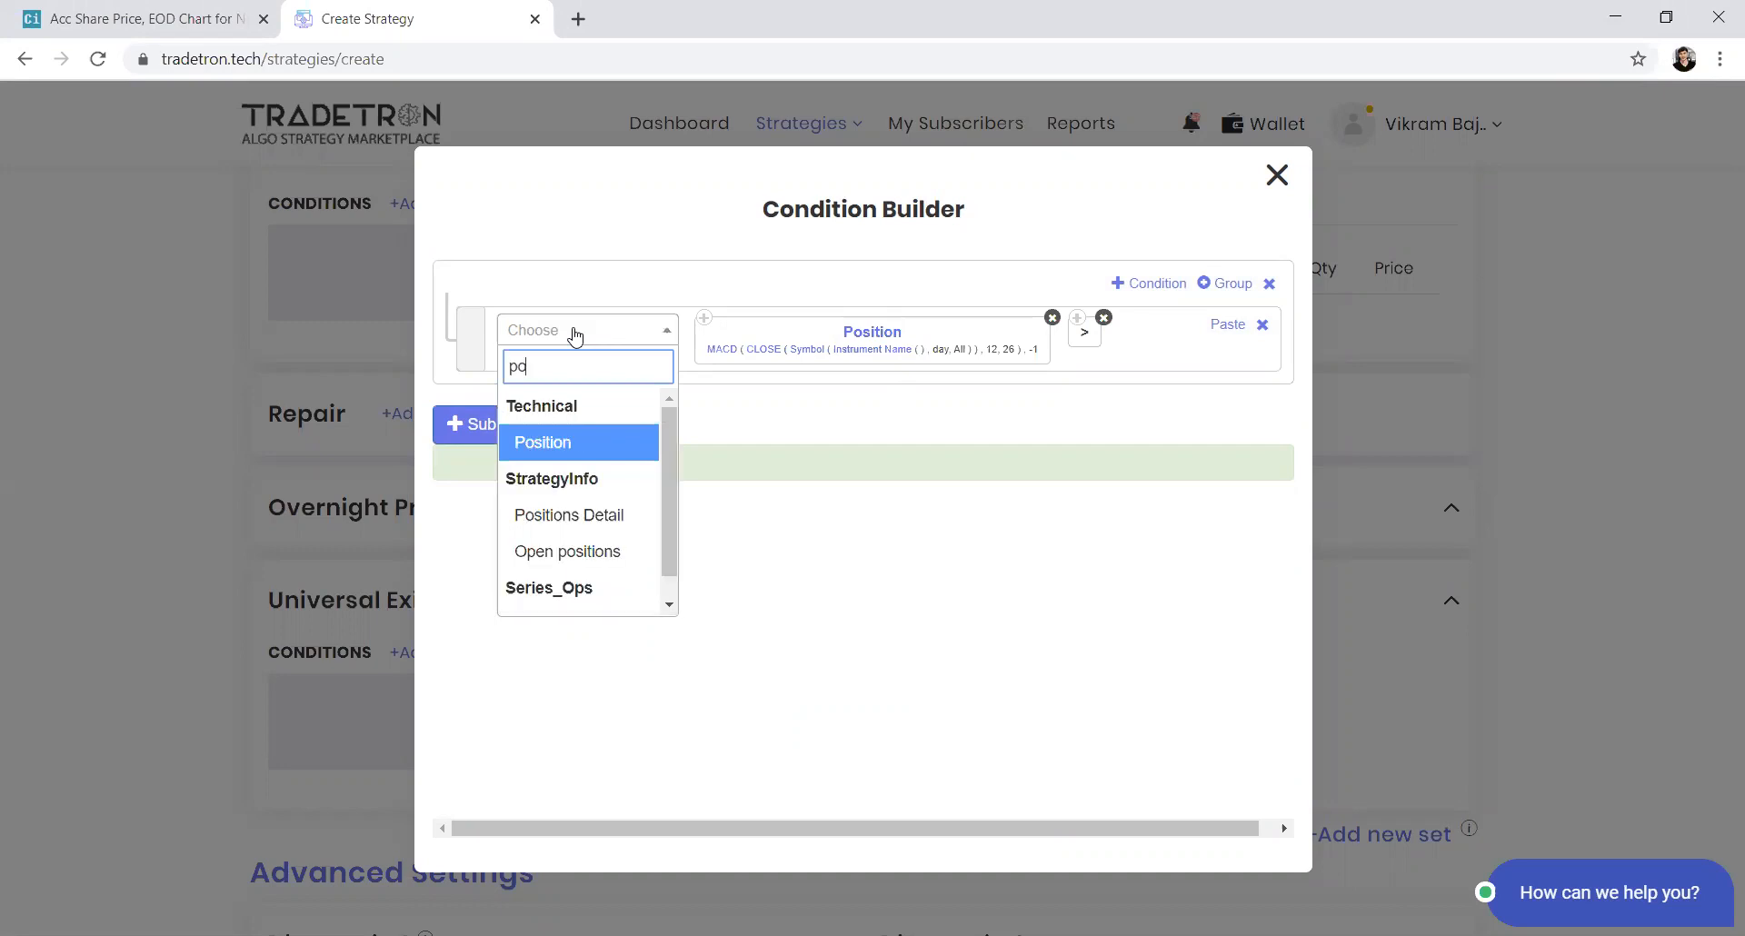
pyautogui.press('Return')
pyautogui.write('macd')
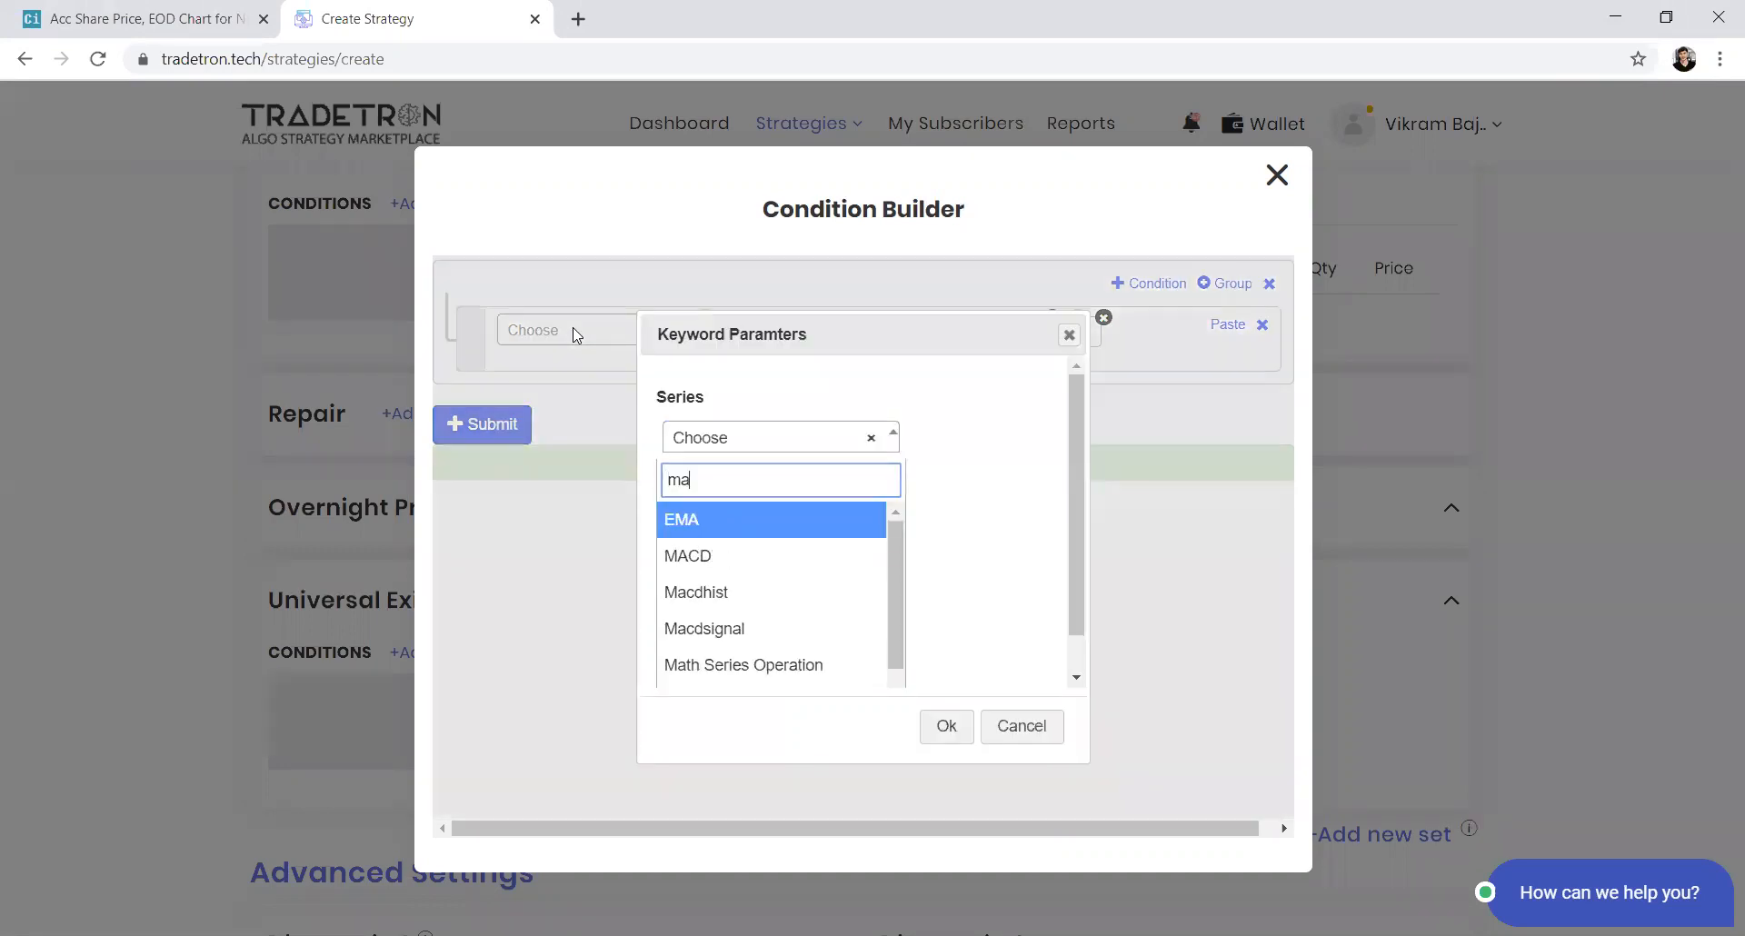
pyautogui.press('Down')
pyautogui.press('Down')
pyautogui.press('Return')
pyautogui.press('Tab')
pyautogui.write('-1')
pyautogui.press('Tab')
pyautogui.press('Return')
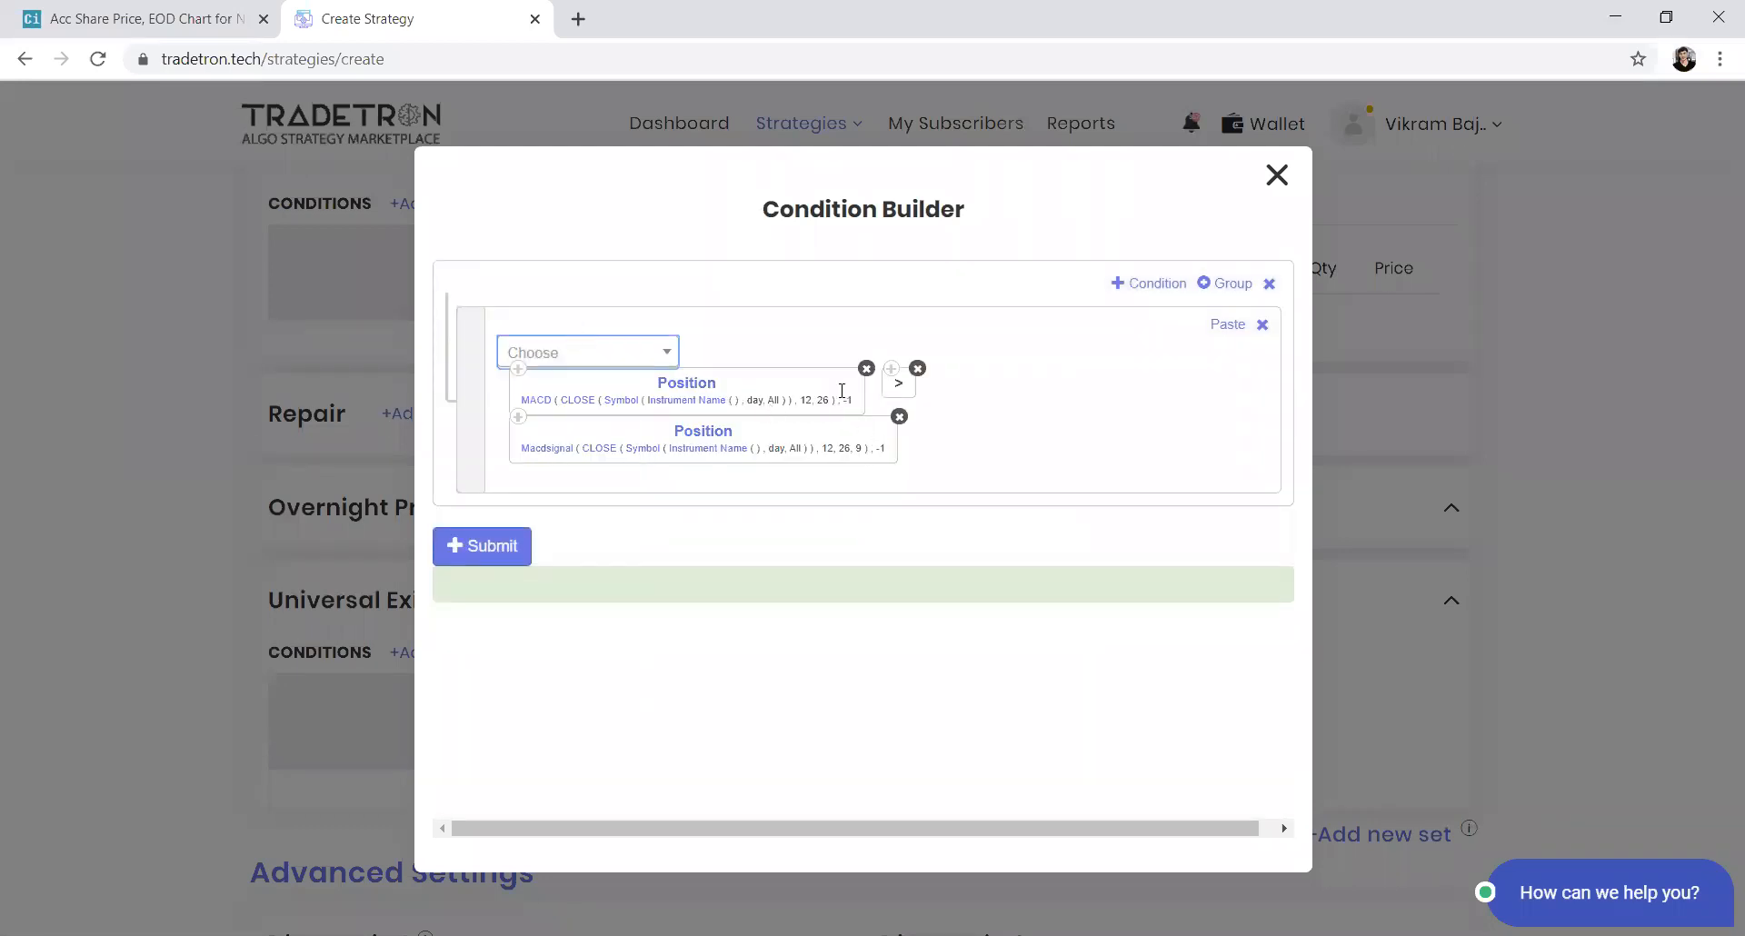
# Add a second condition holding a copy of the MACD Position block, set to position -2
pyautogui.click(1174, 284)
pyautogui.click(524, 383)
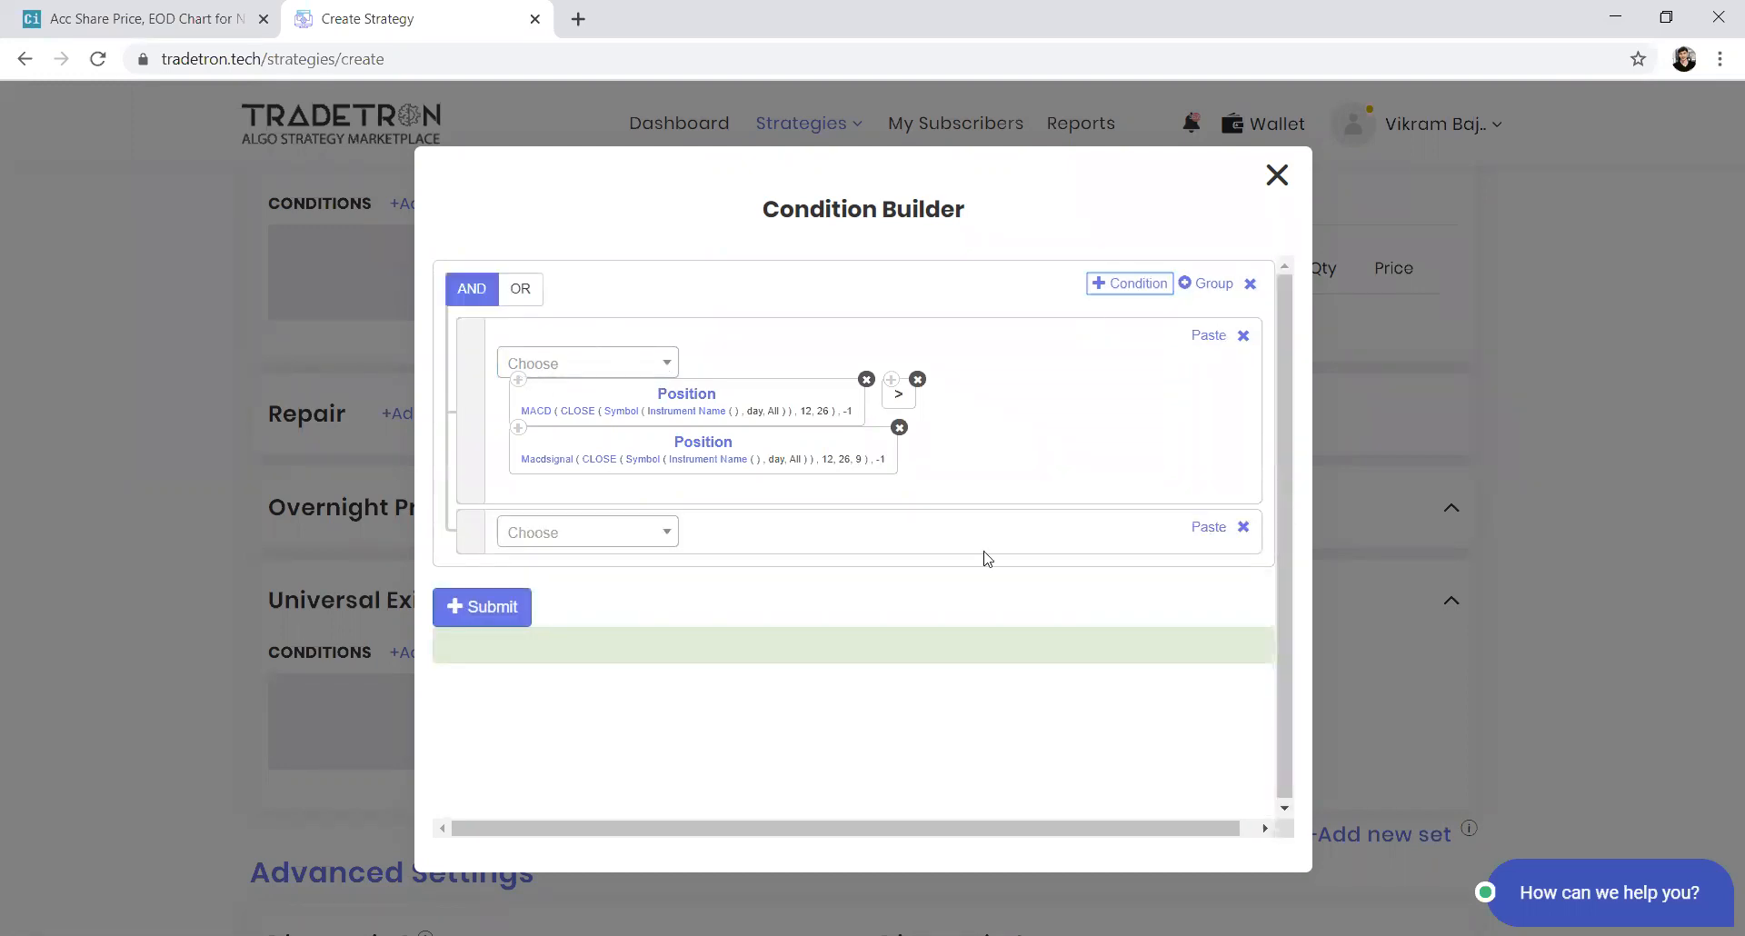
pyautogui.click(1208, 528)
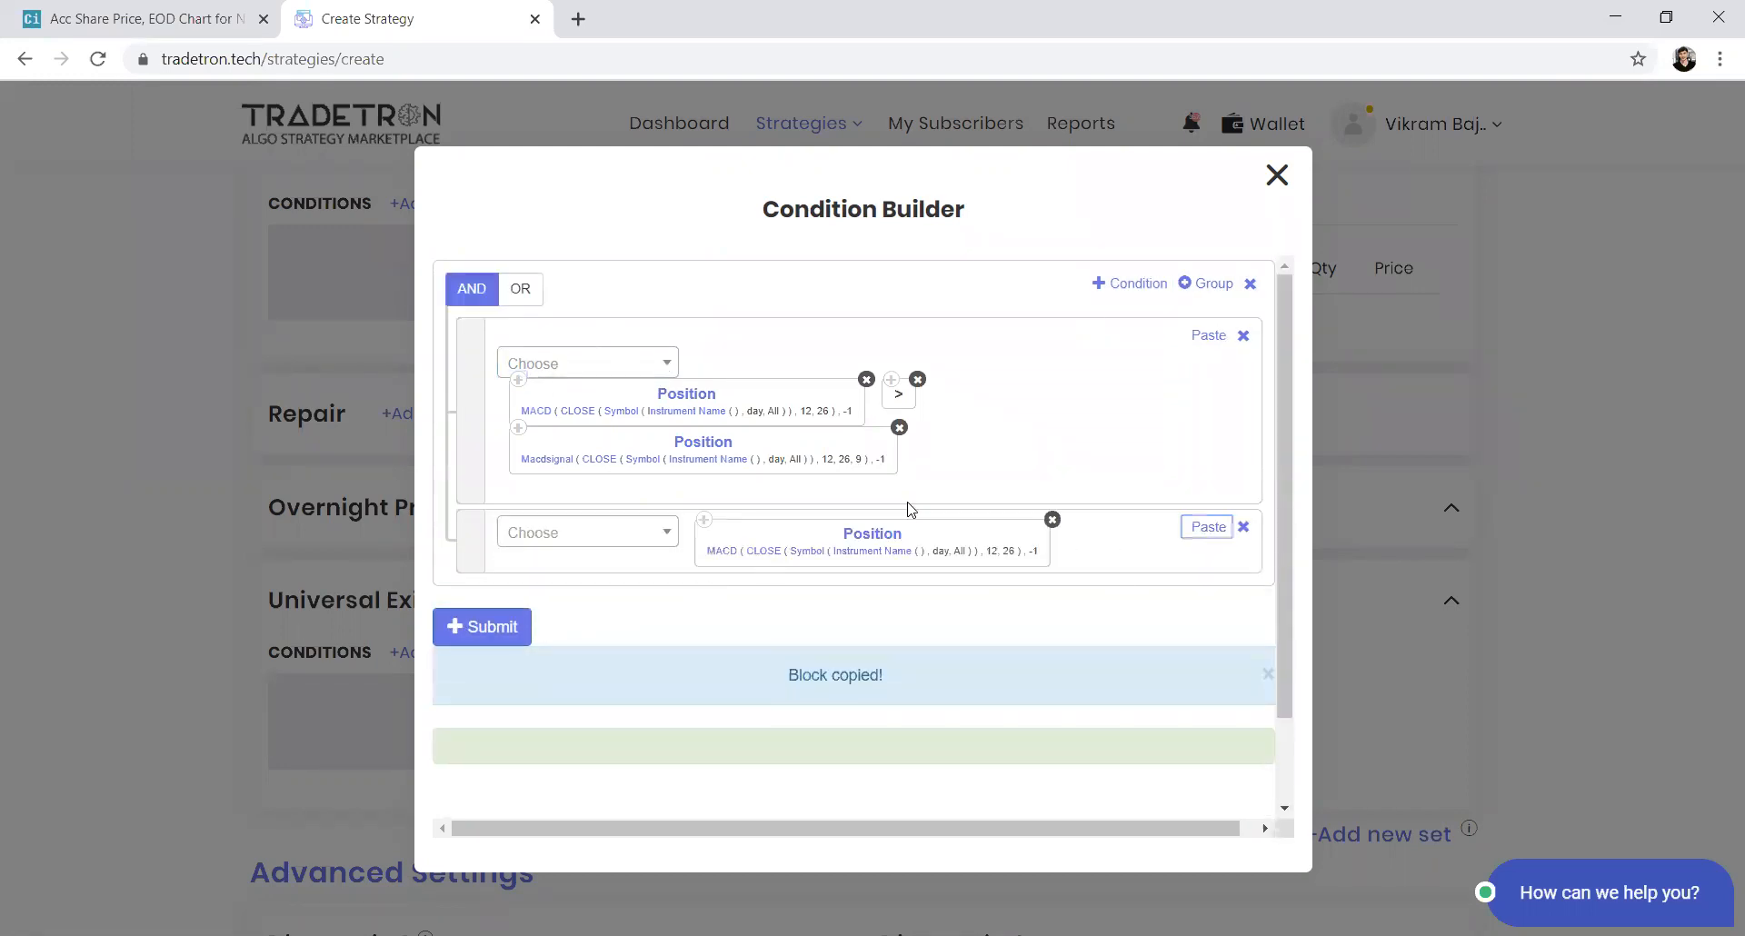
pyautogui.click(888, 535)
pyautogui.click(661, 517)
pyautogui.press('BackSpace')
pyautogui.write('2')
pyautogui.click(936, 728)
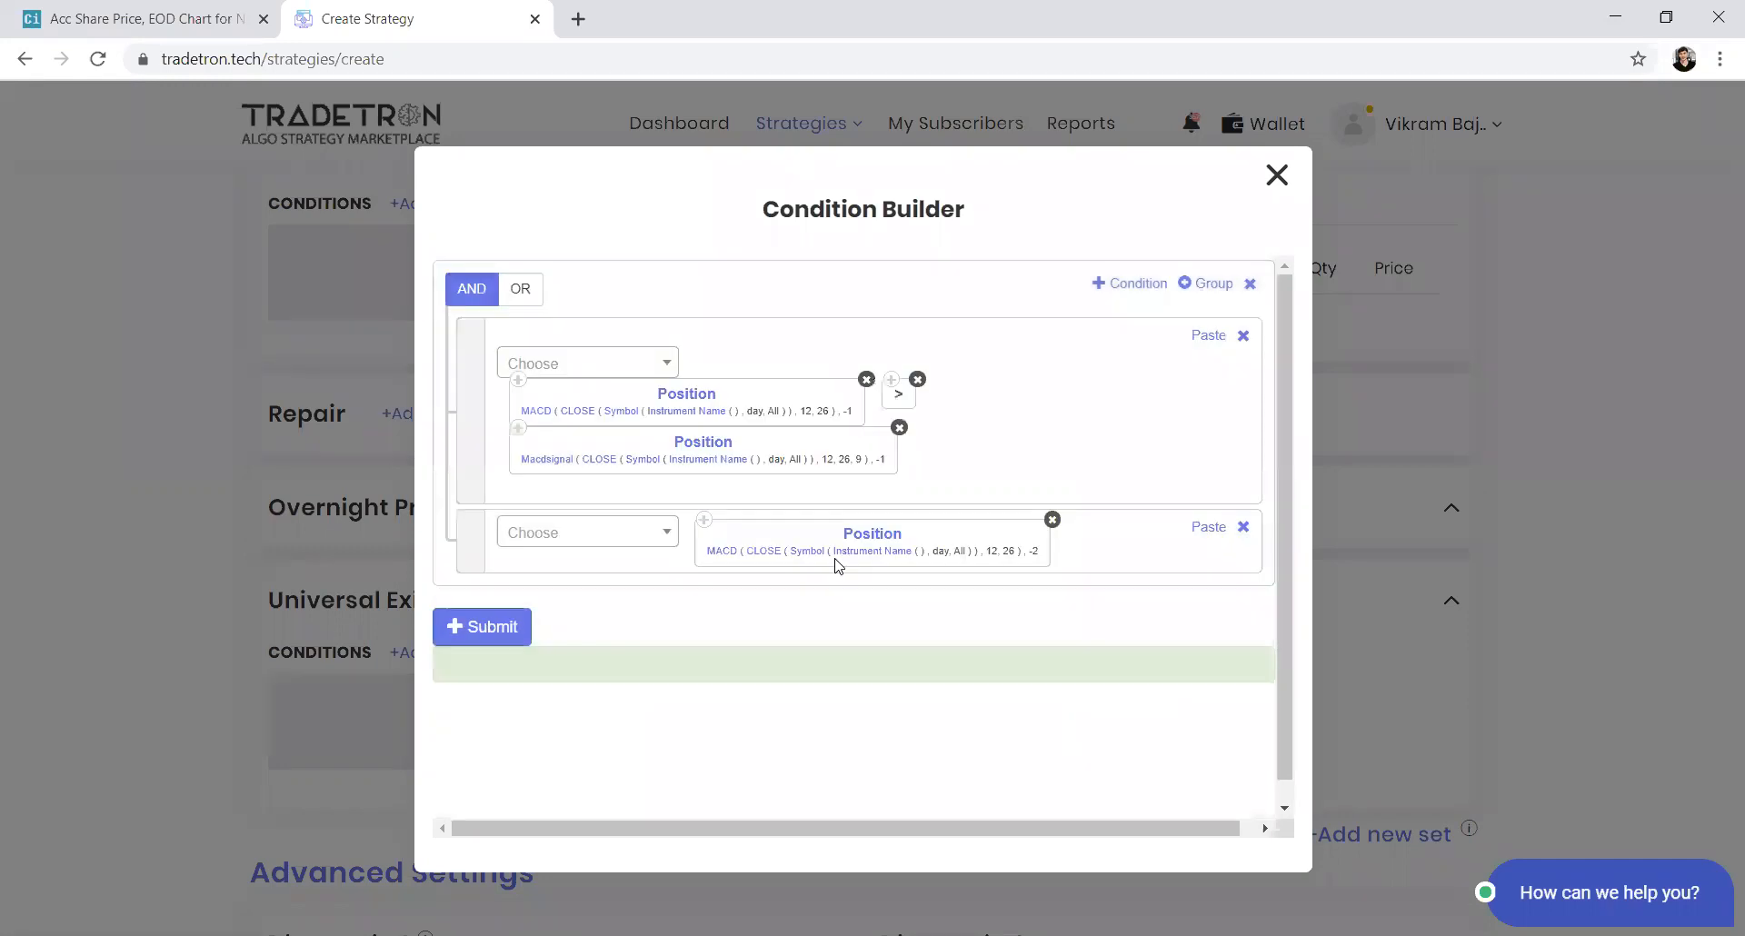
# Compare it with less-than against a copied Macdsignal block at position -2, and submit the entry conditions
pyautogui.click(600, 536)
pyautogui.write('<')
pyautogui.press('Return')
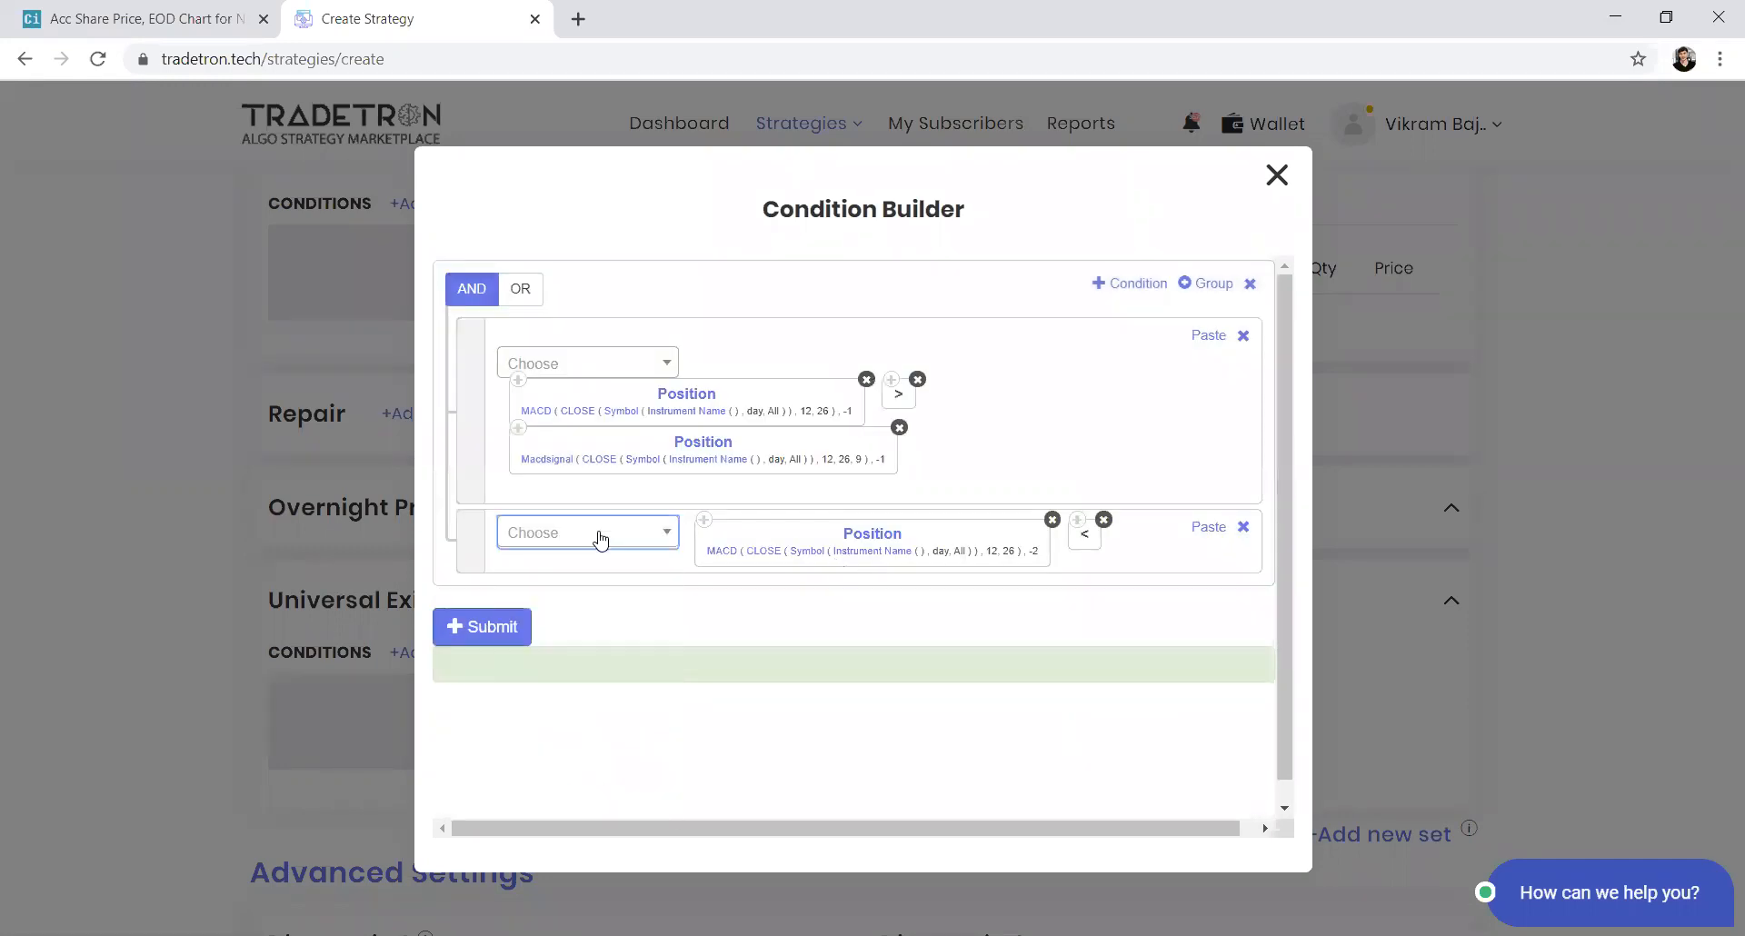
pyautogui.click(516, 431)
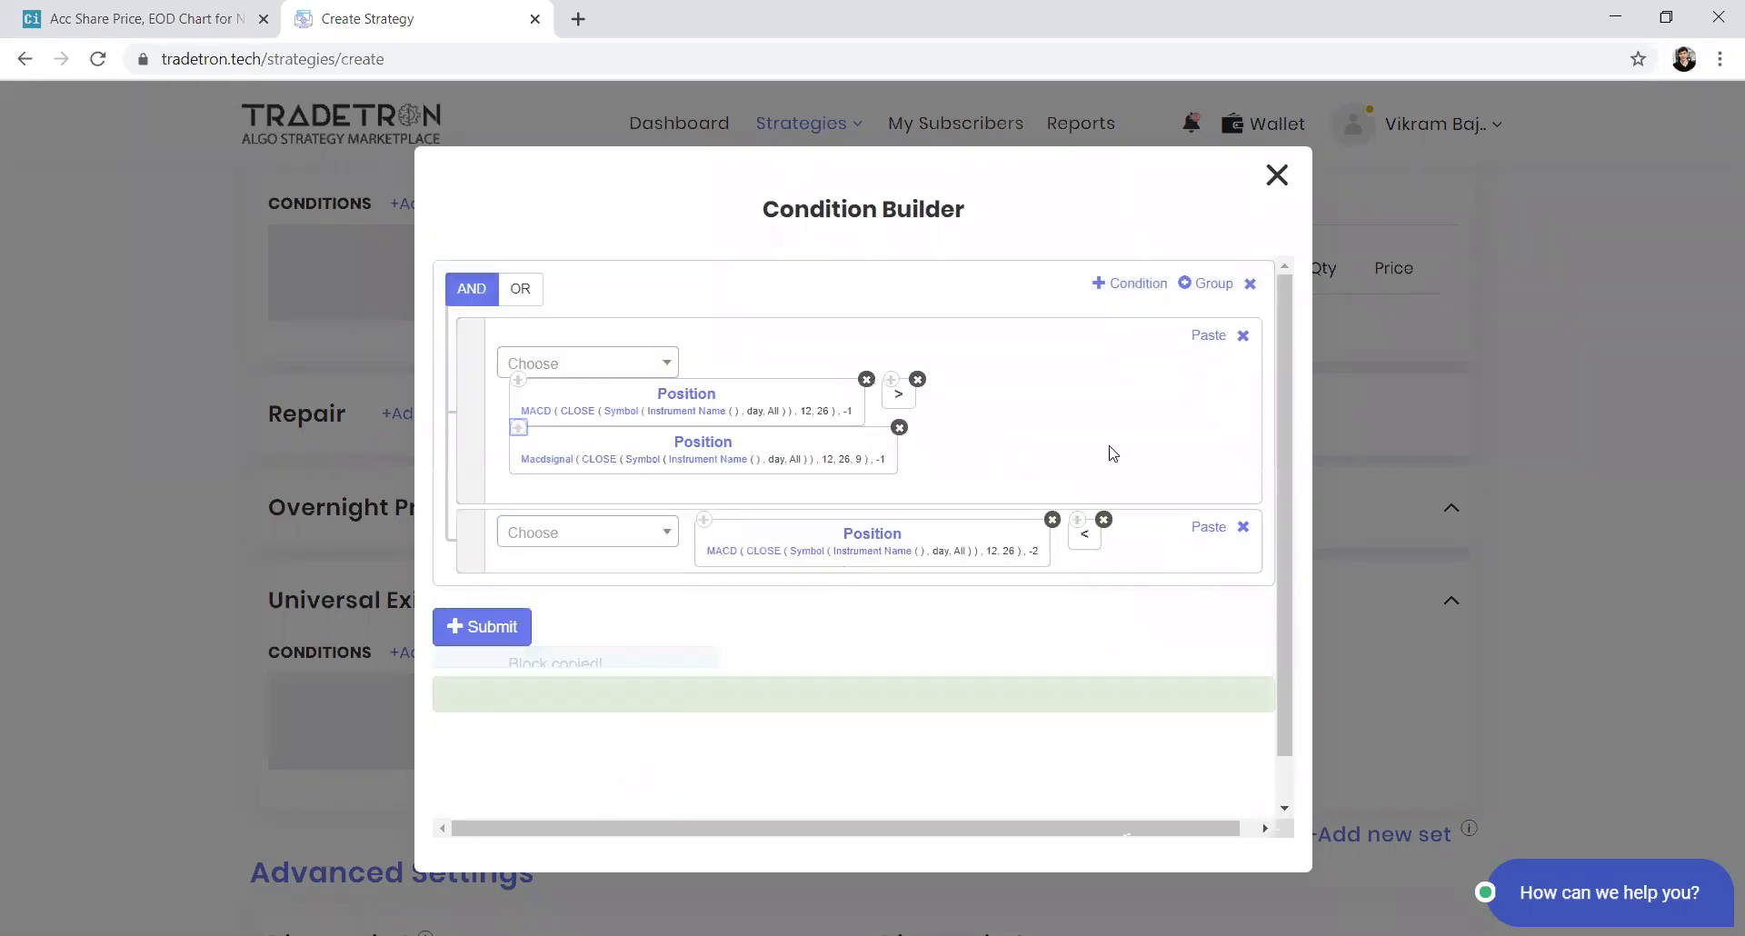
pyautogui.click(1207, 527)
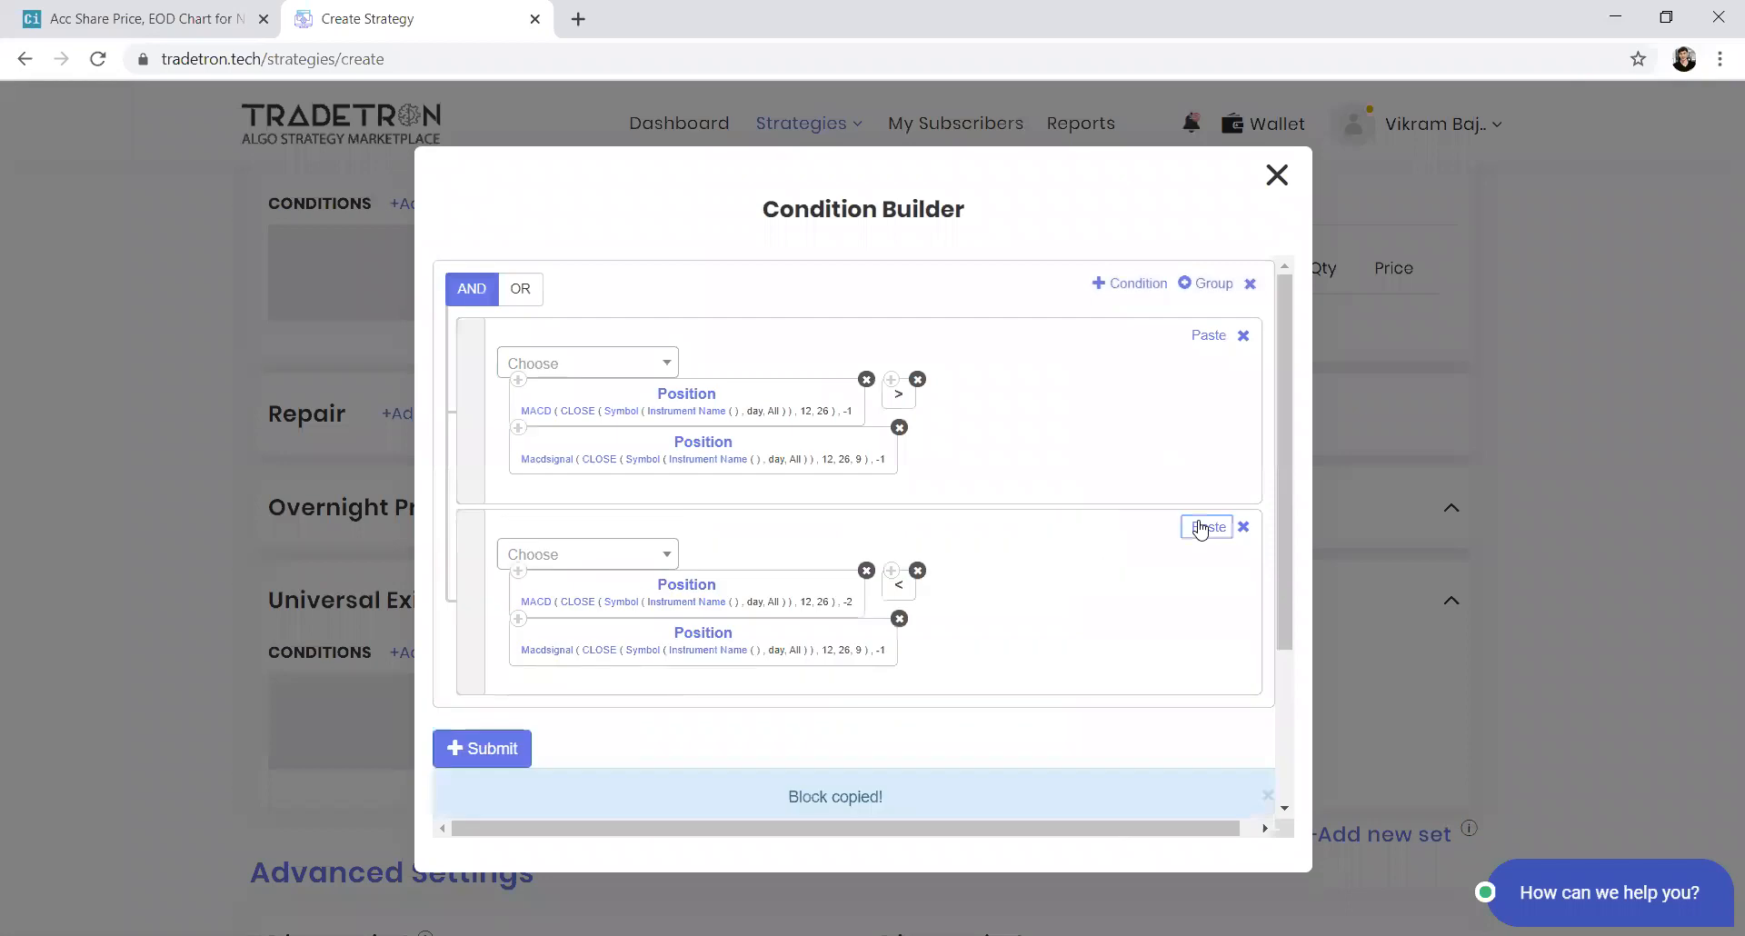
pyautogui.click(700, 640)
pyautogui.moveTo(682, 510); pyautogui.dragTo(652, 515)
pyautogui.write('-2')
pyautogui.click(946, 736)
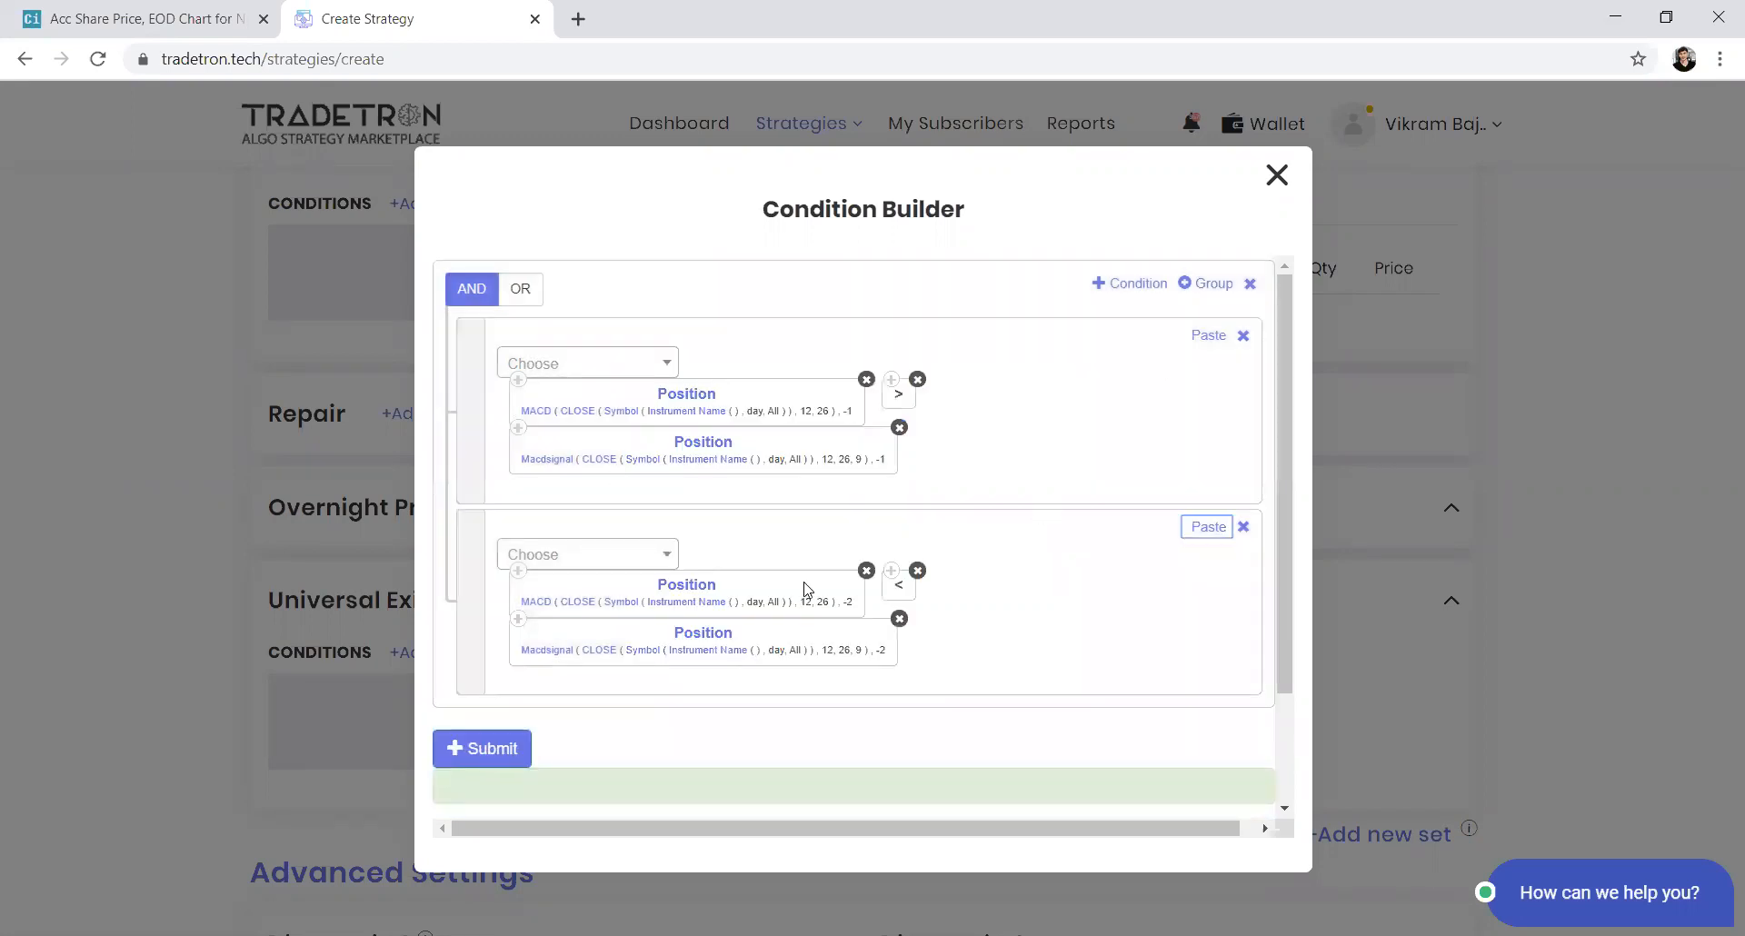
pyautogui.click(472, 746)
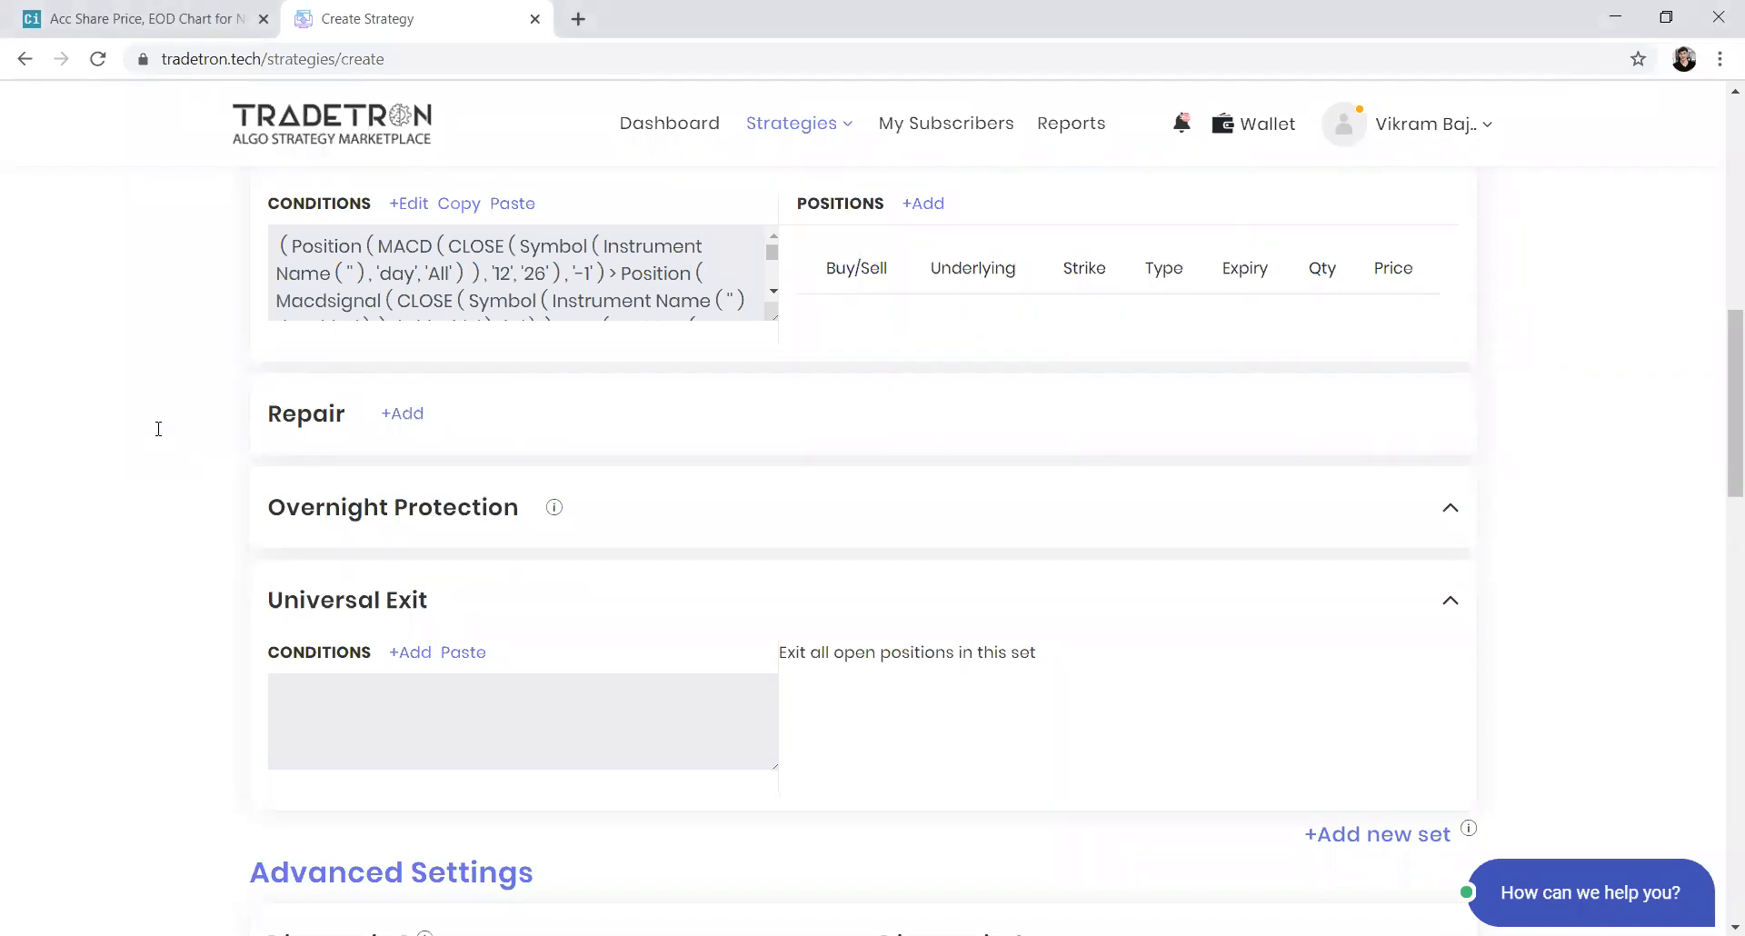
pyautogui.scroll(1, 156, 435)
pyautogui.scroll(-2, 159, 429)
pyautogui.scroll(12, 158, 429)
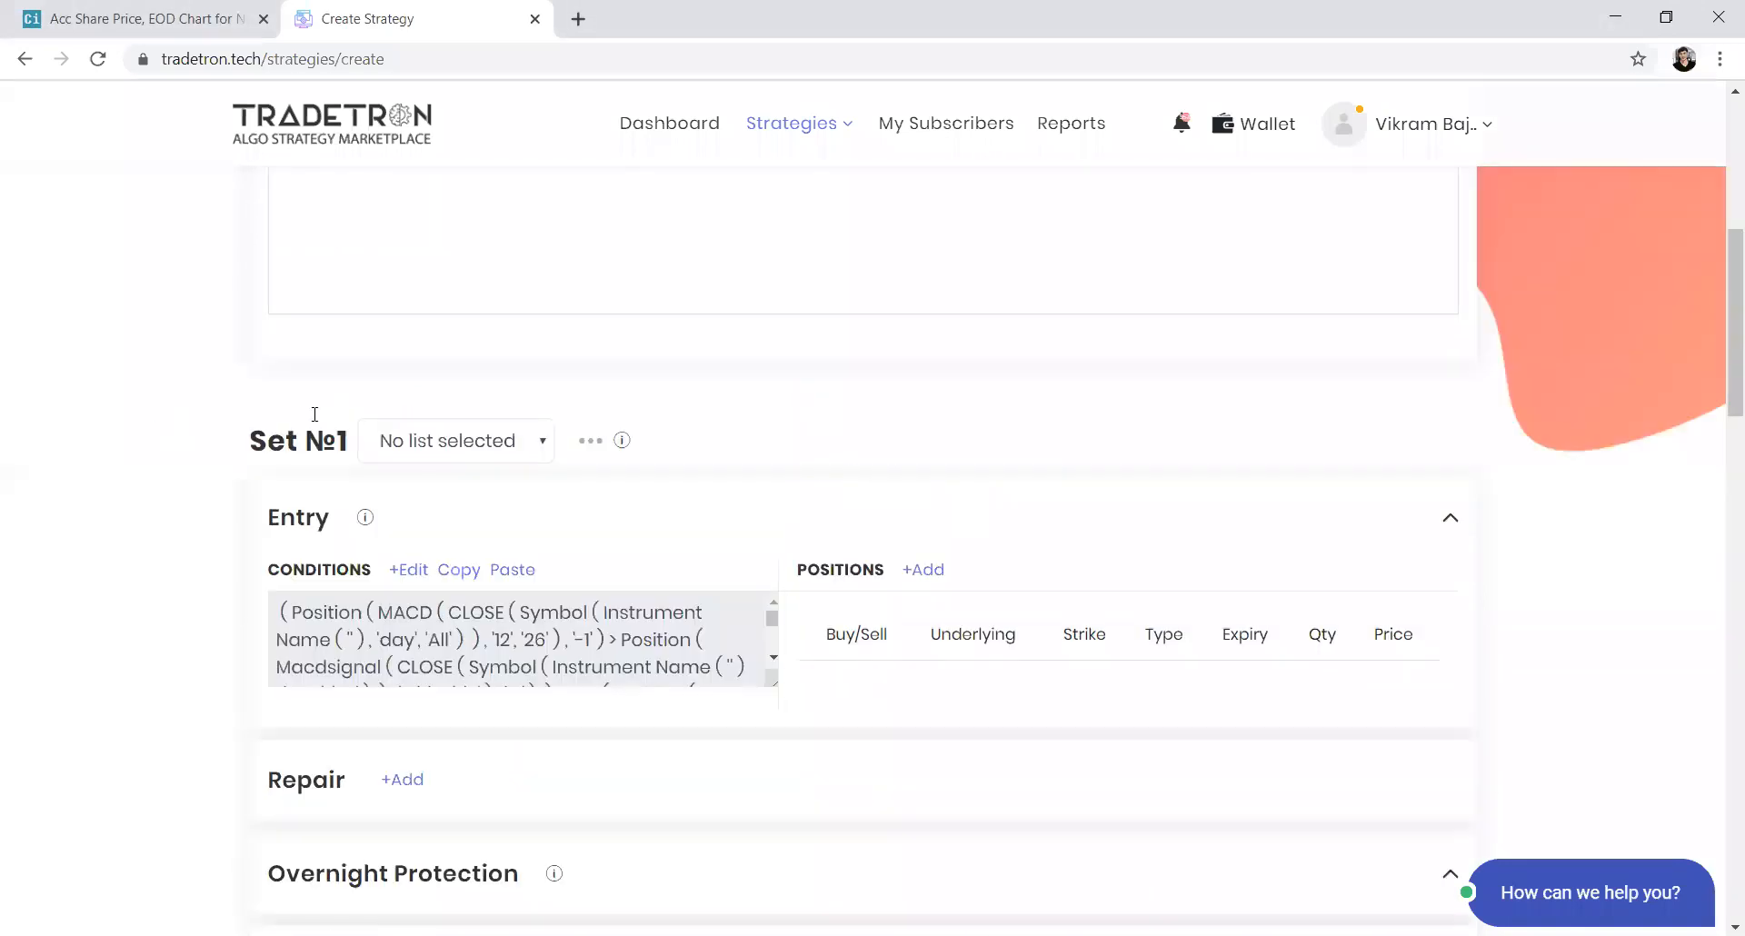
pyautogui.scroll(-5, 311, 409)
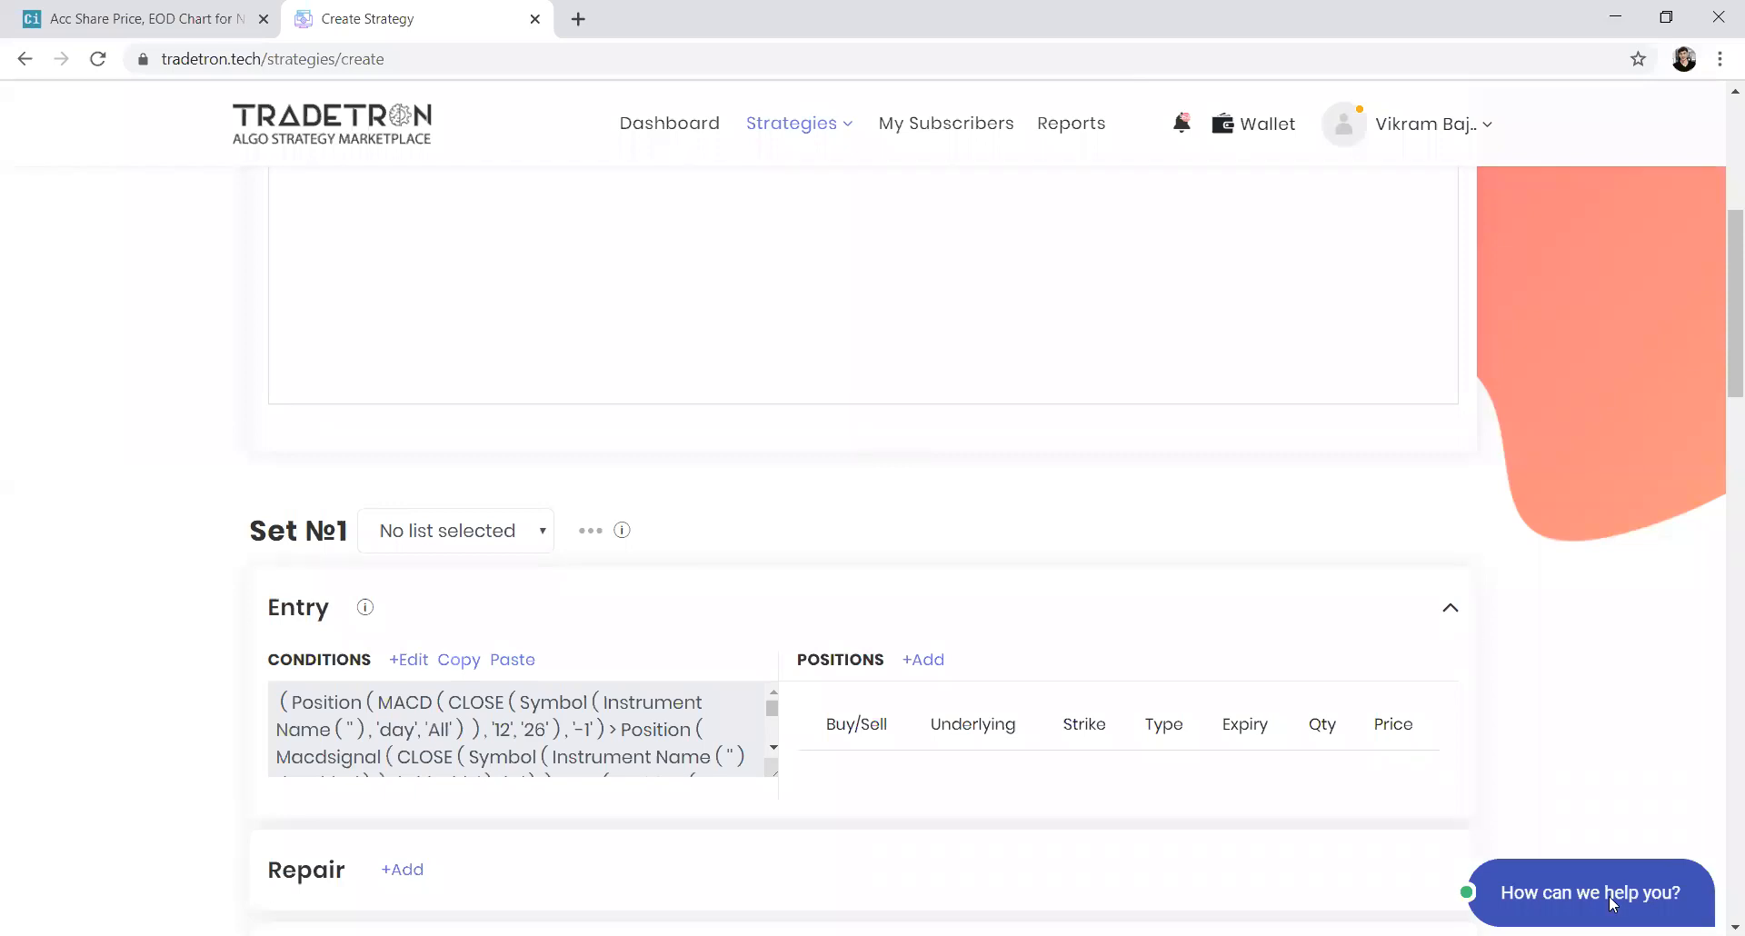
pyautogui.click(1091, 57)
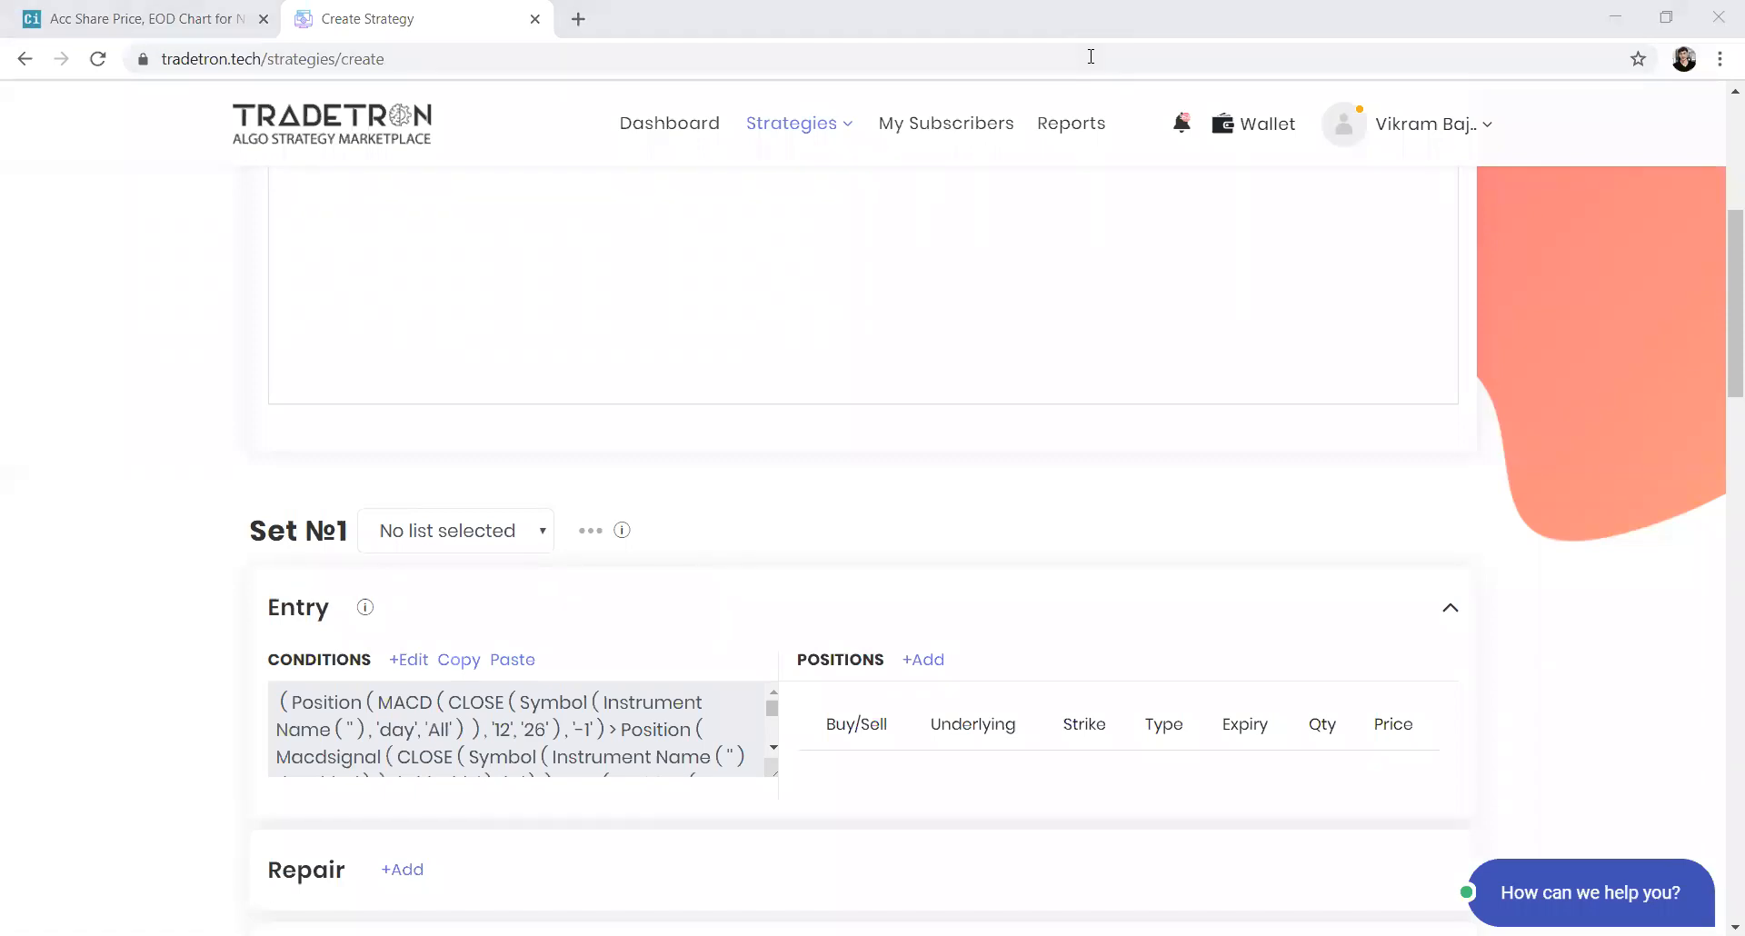